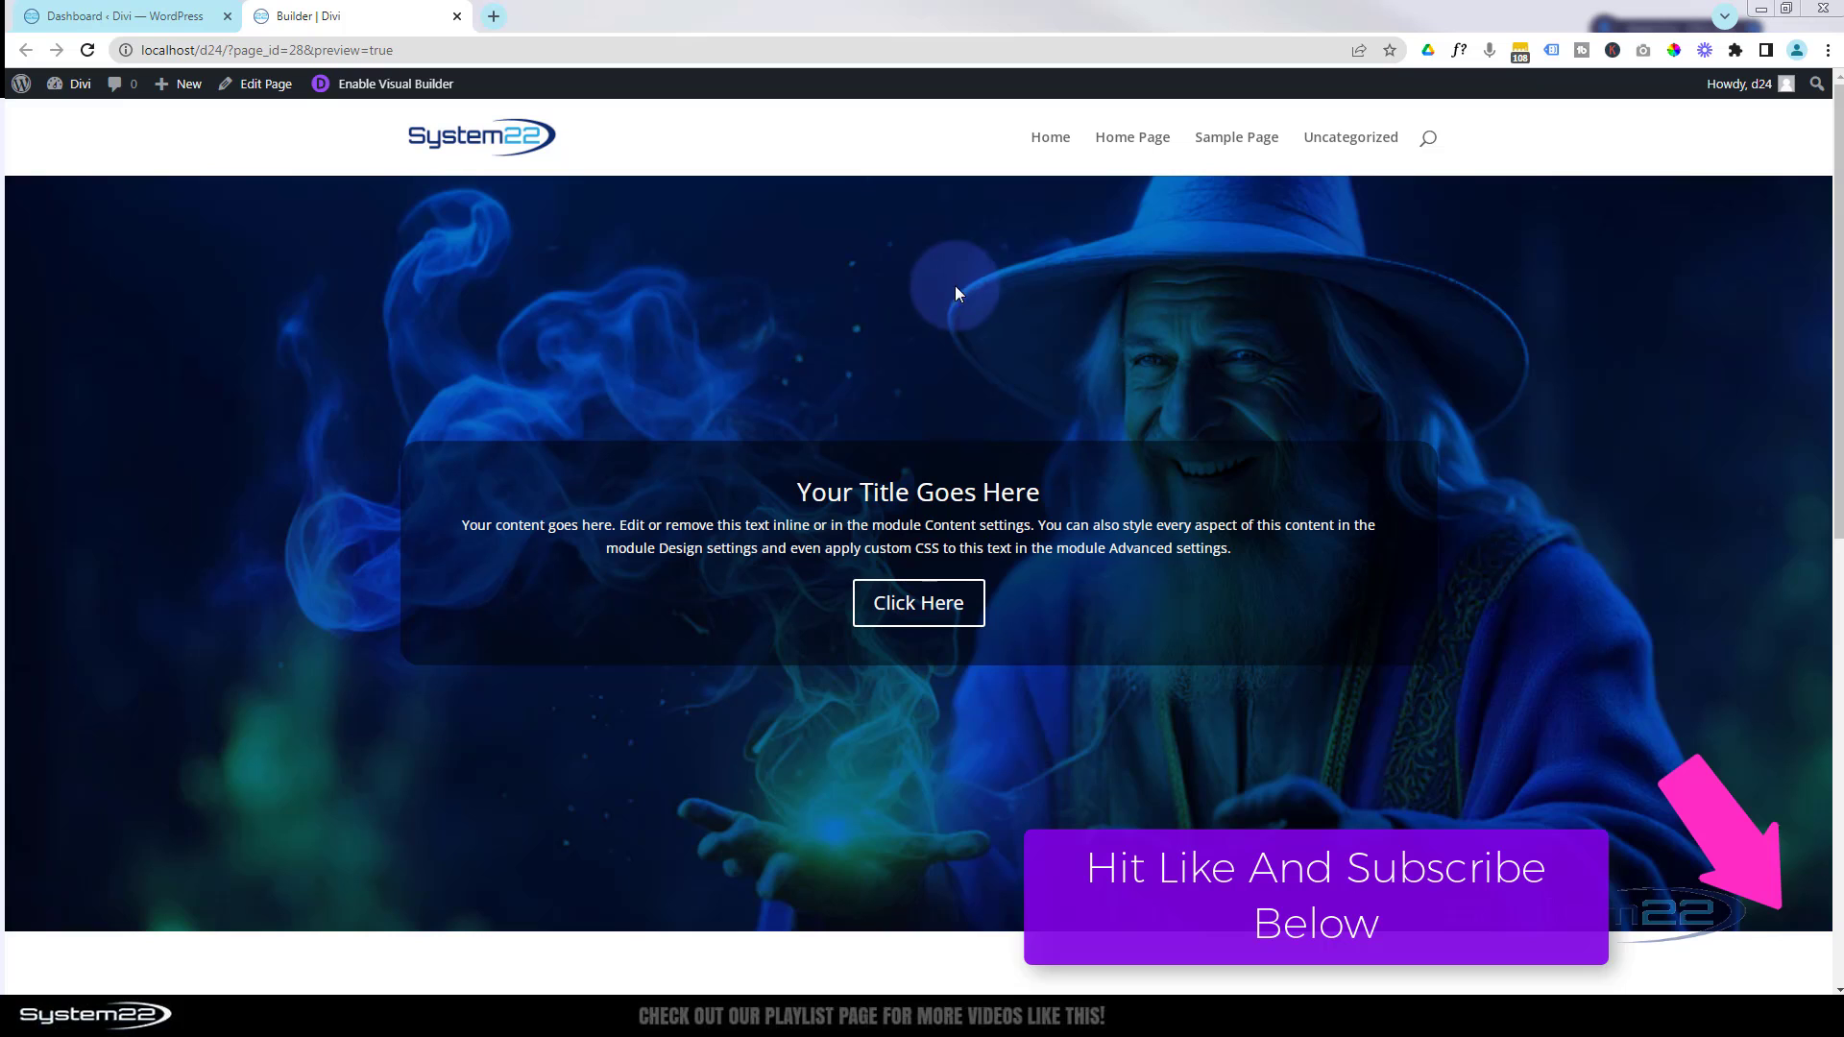
Enable the Visual Builder and insert a Blurb module below the Click Here module in the hero row
click(384, 89)
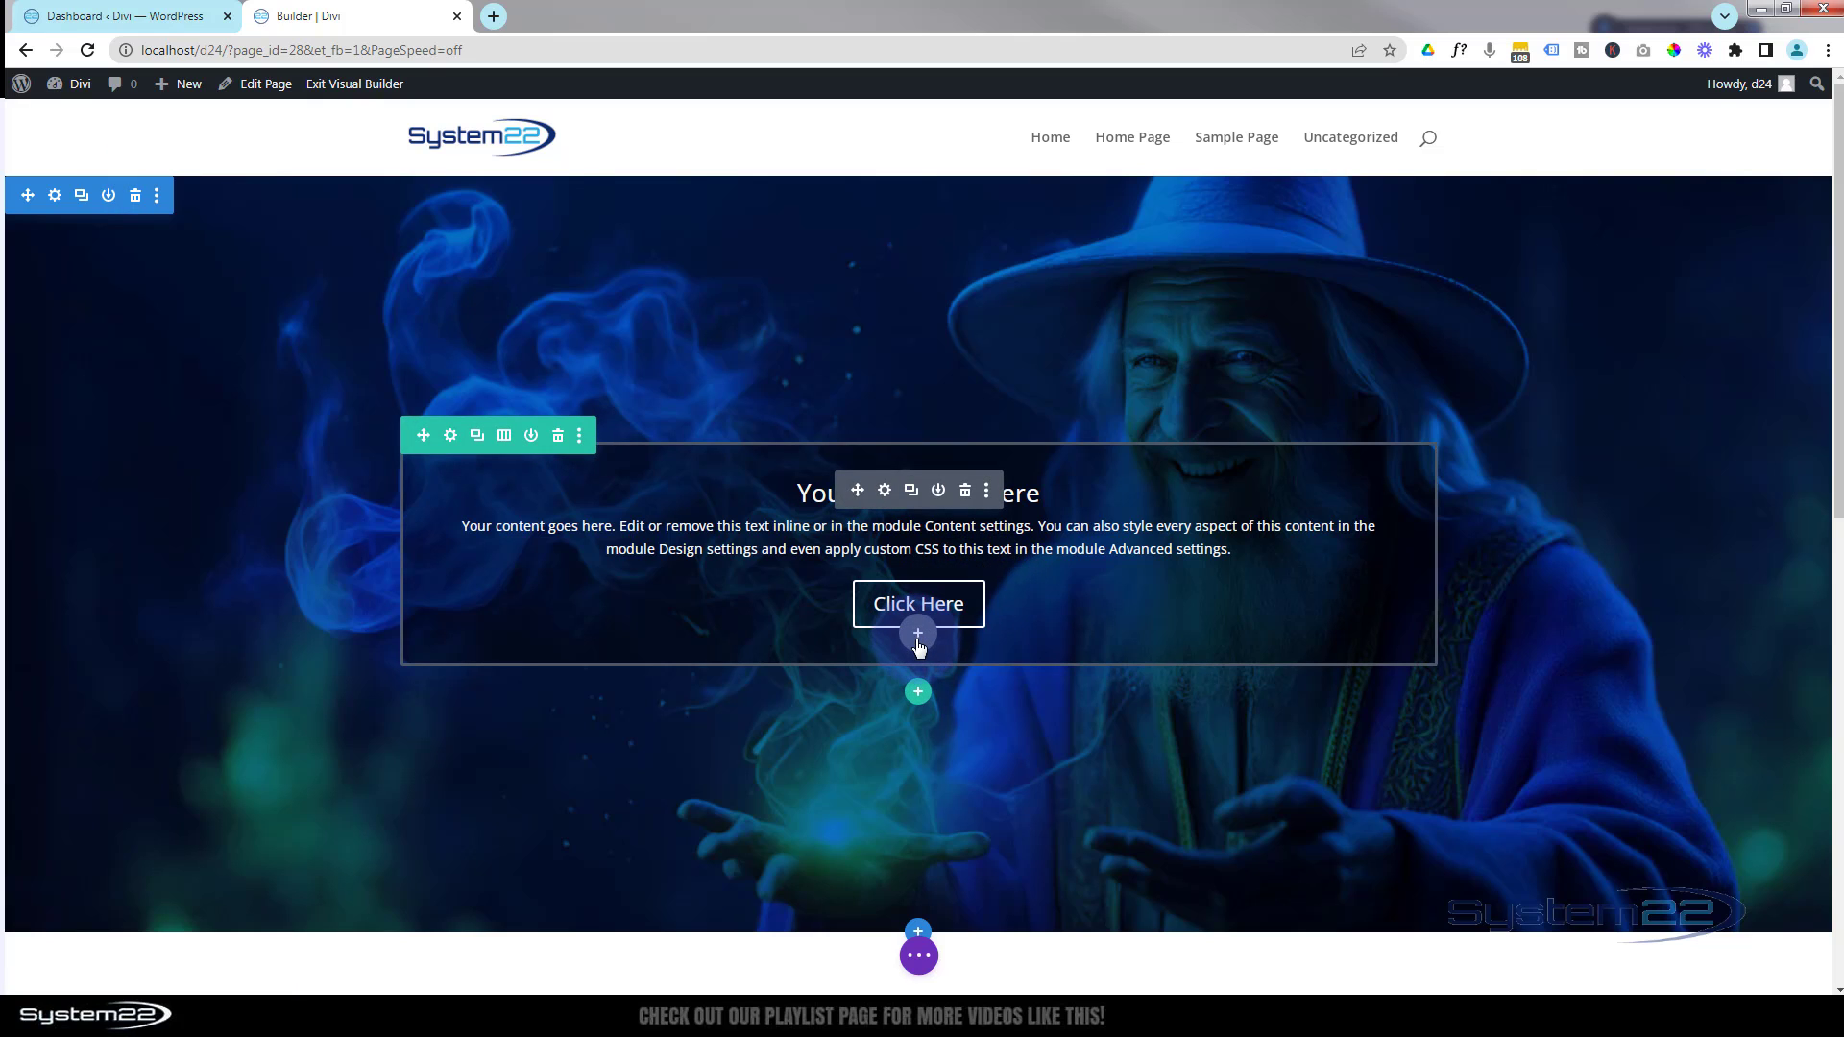
click(917, 635)
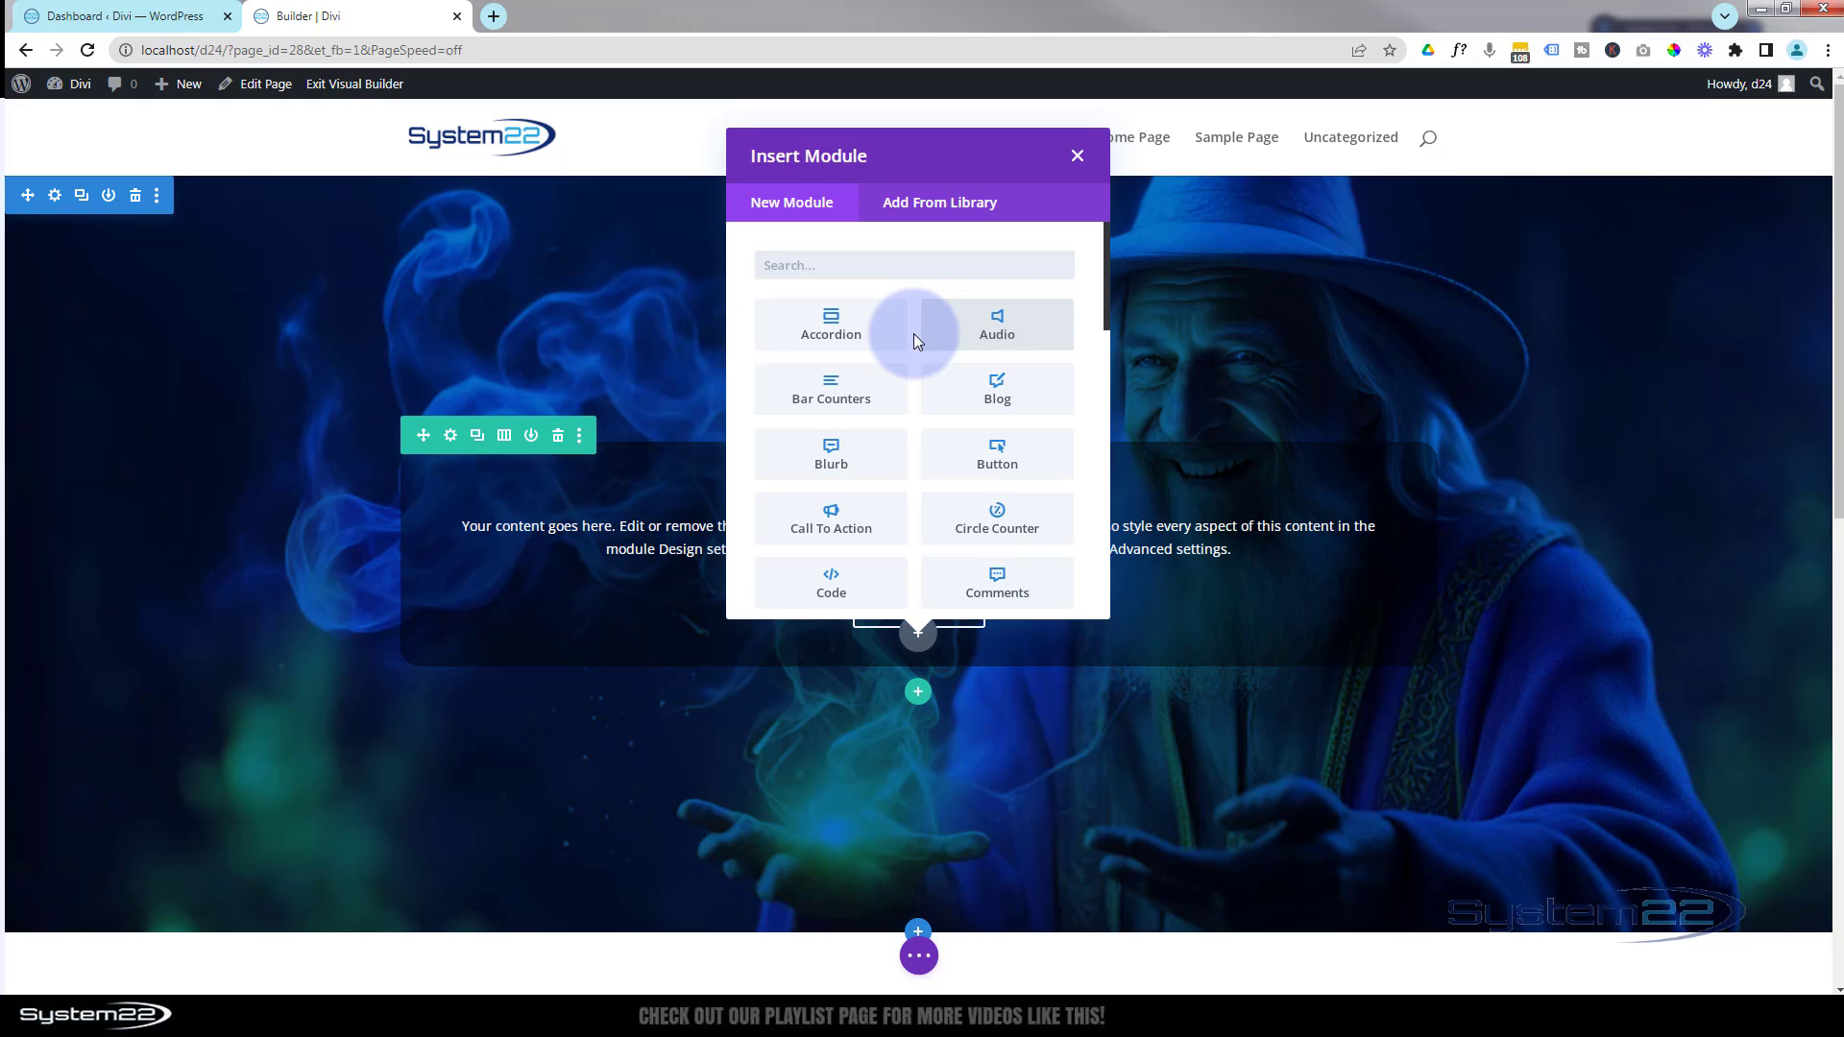
scroll(913, 332, down, 1)
scroll(913, 332, down, 2)
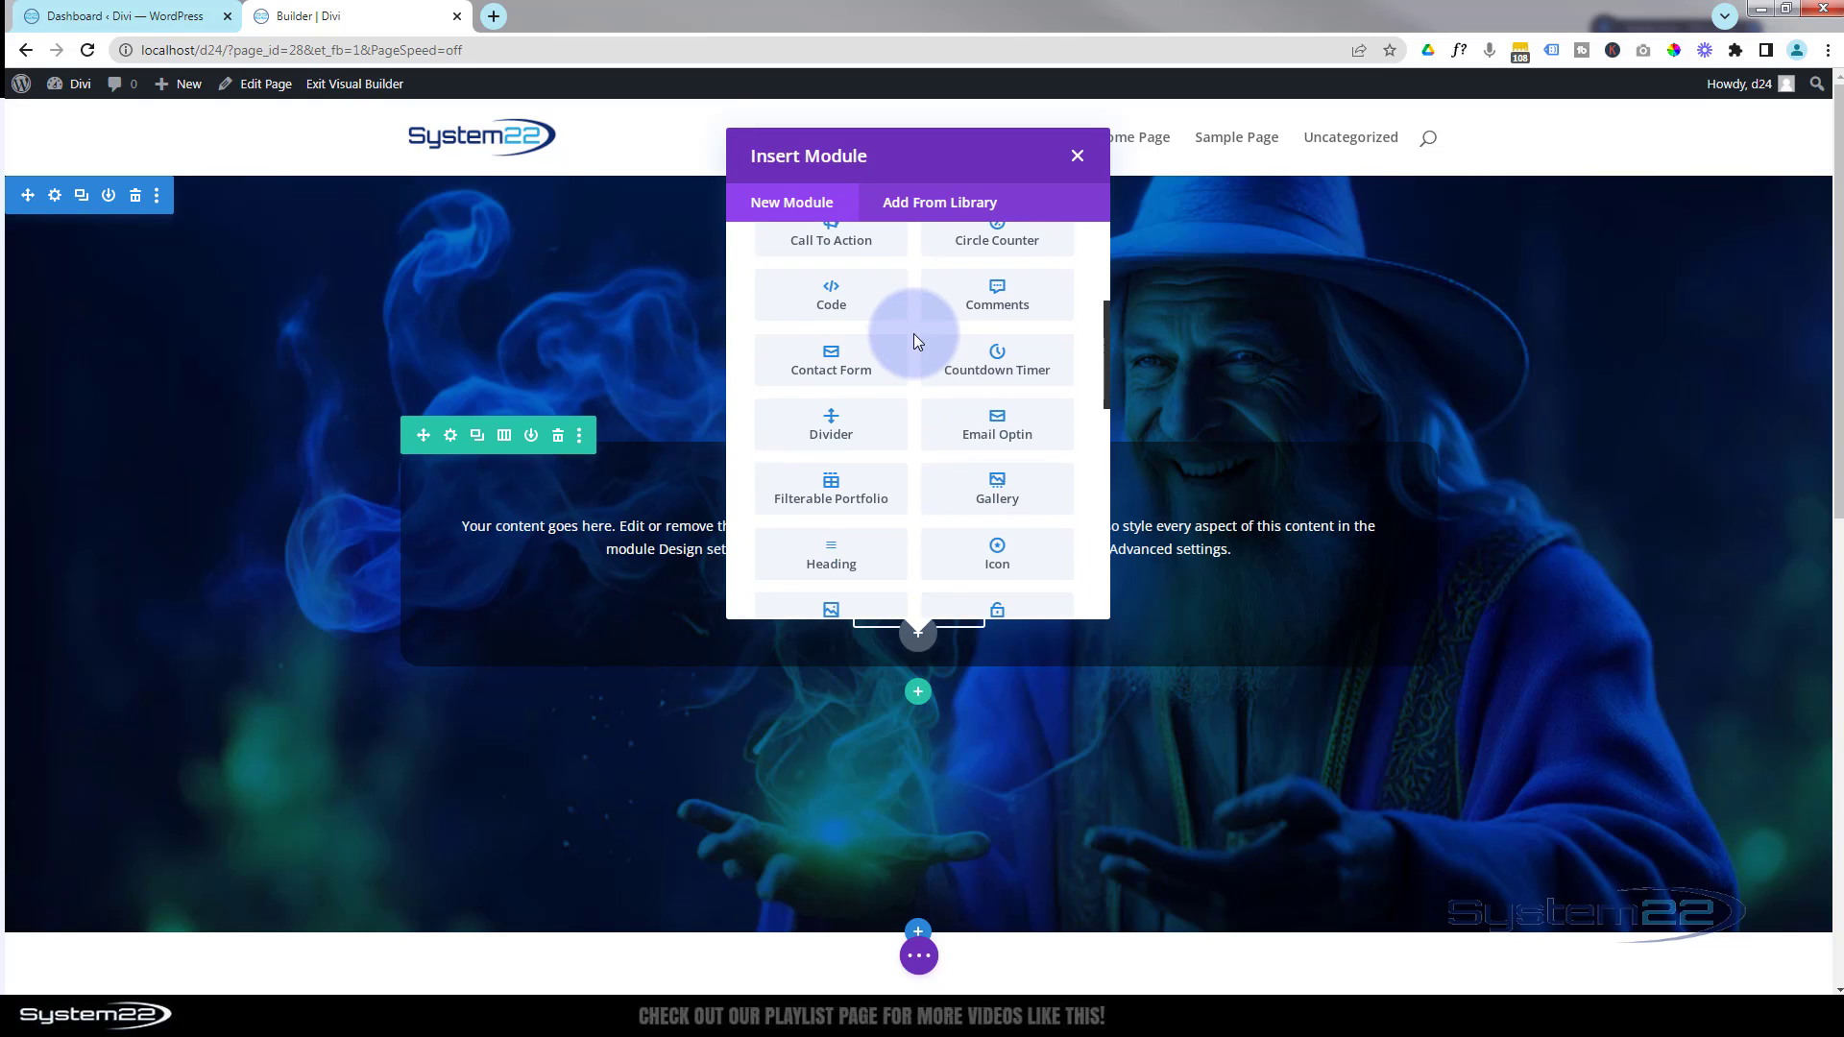
scroll(913, 332, down, 4)
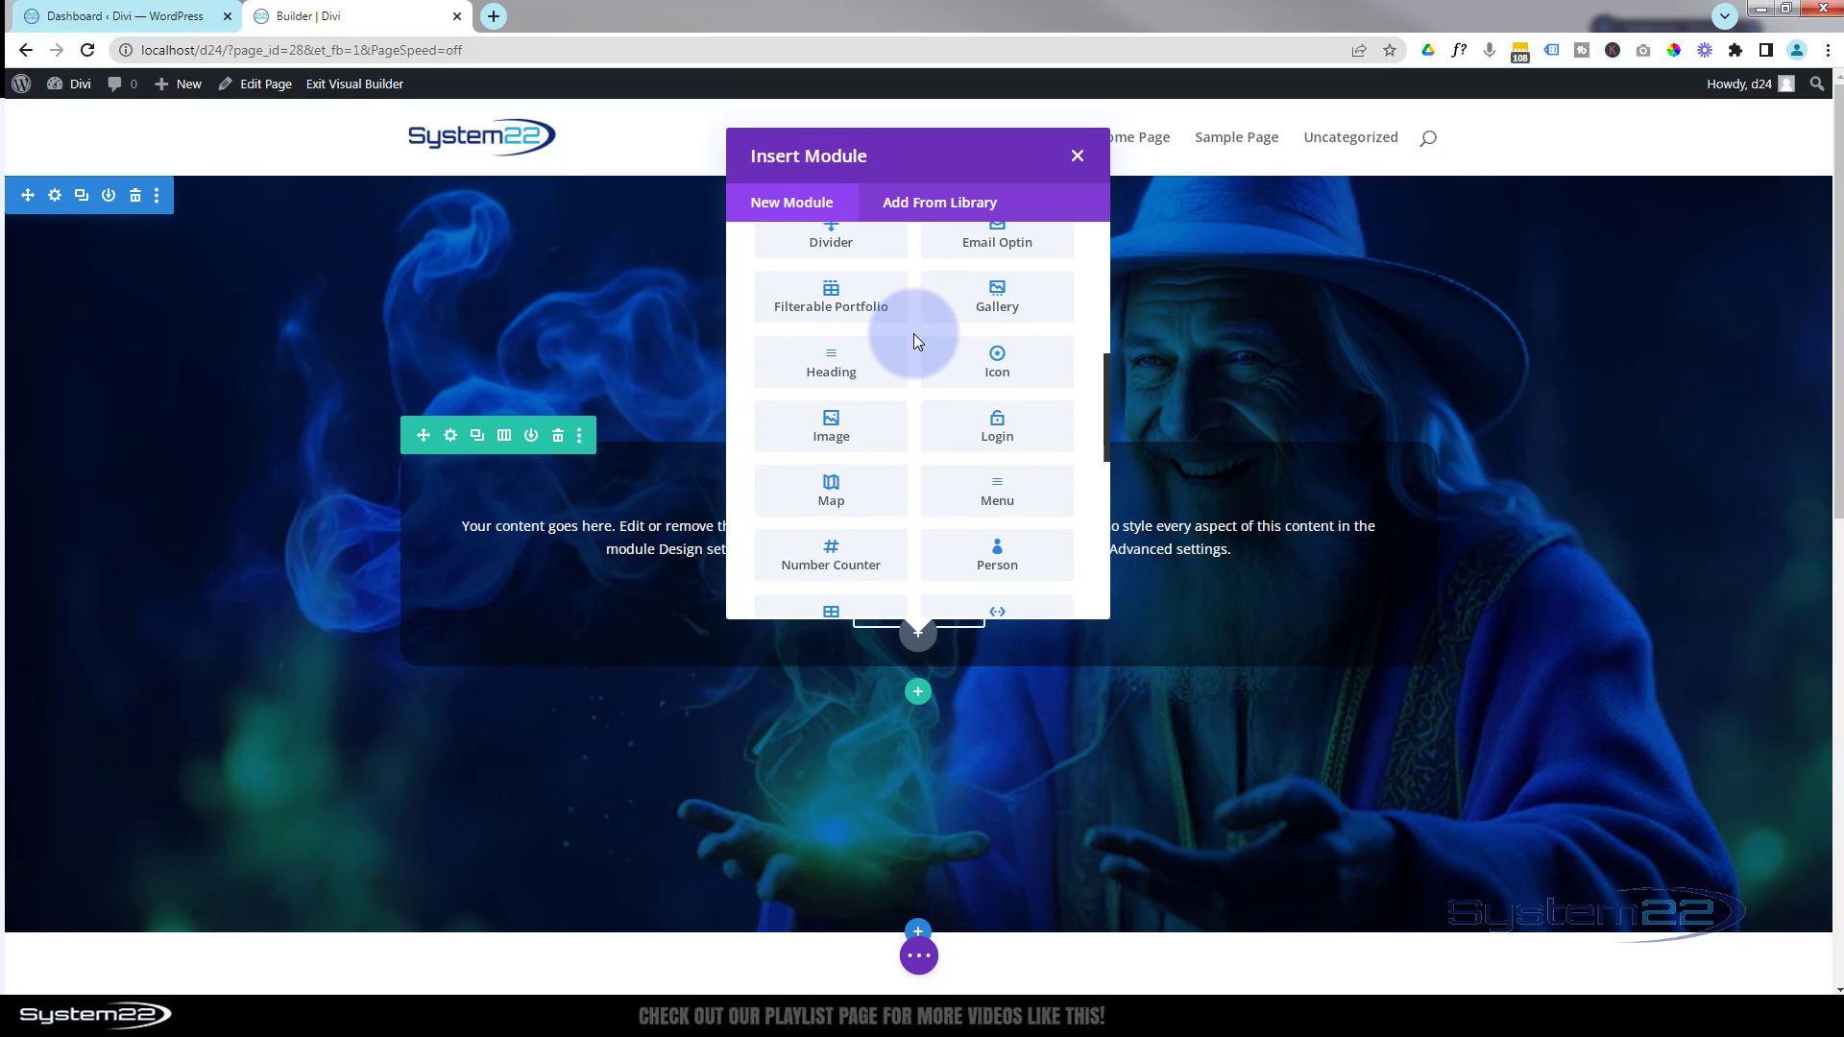
scroll(914, 332, down, 3)
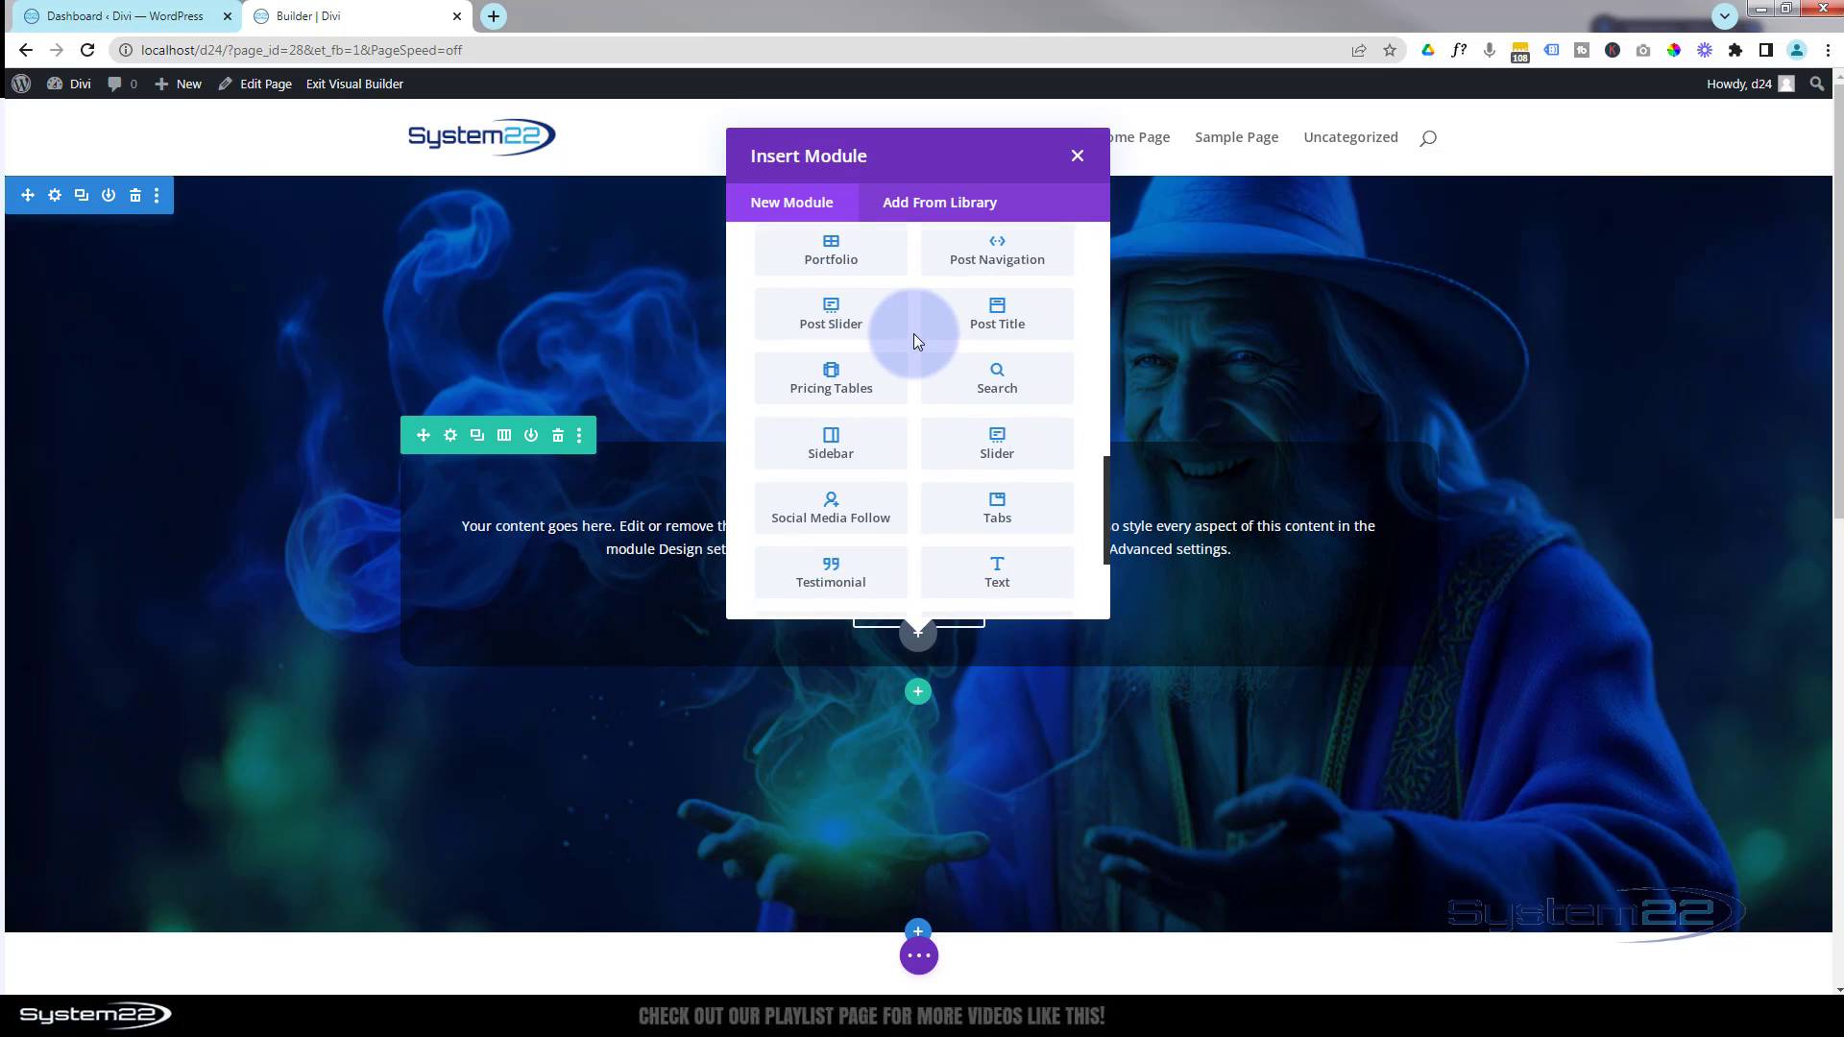
scroll(913, 332, down, 1)
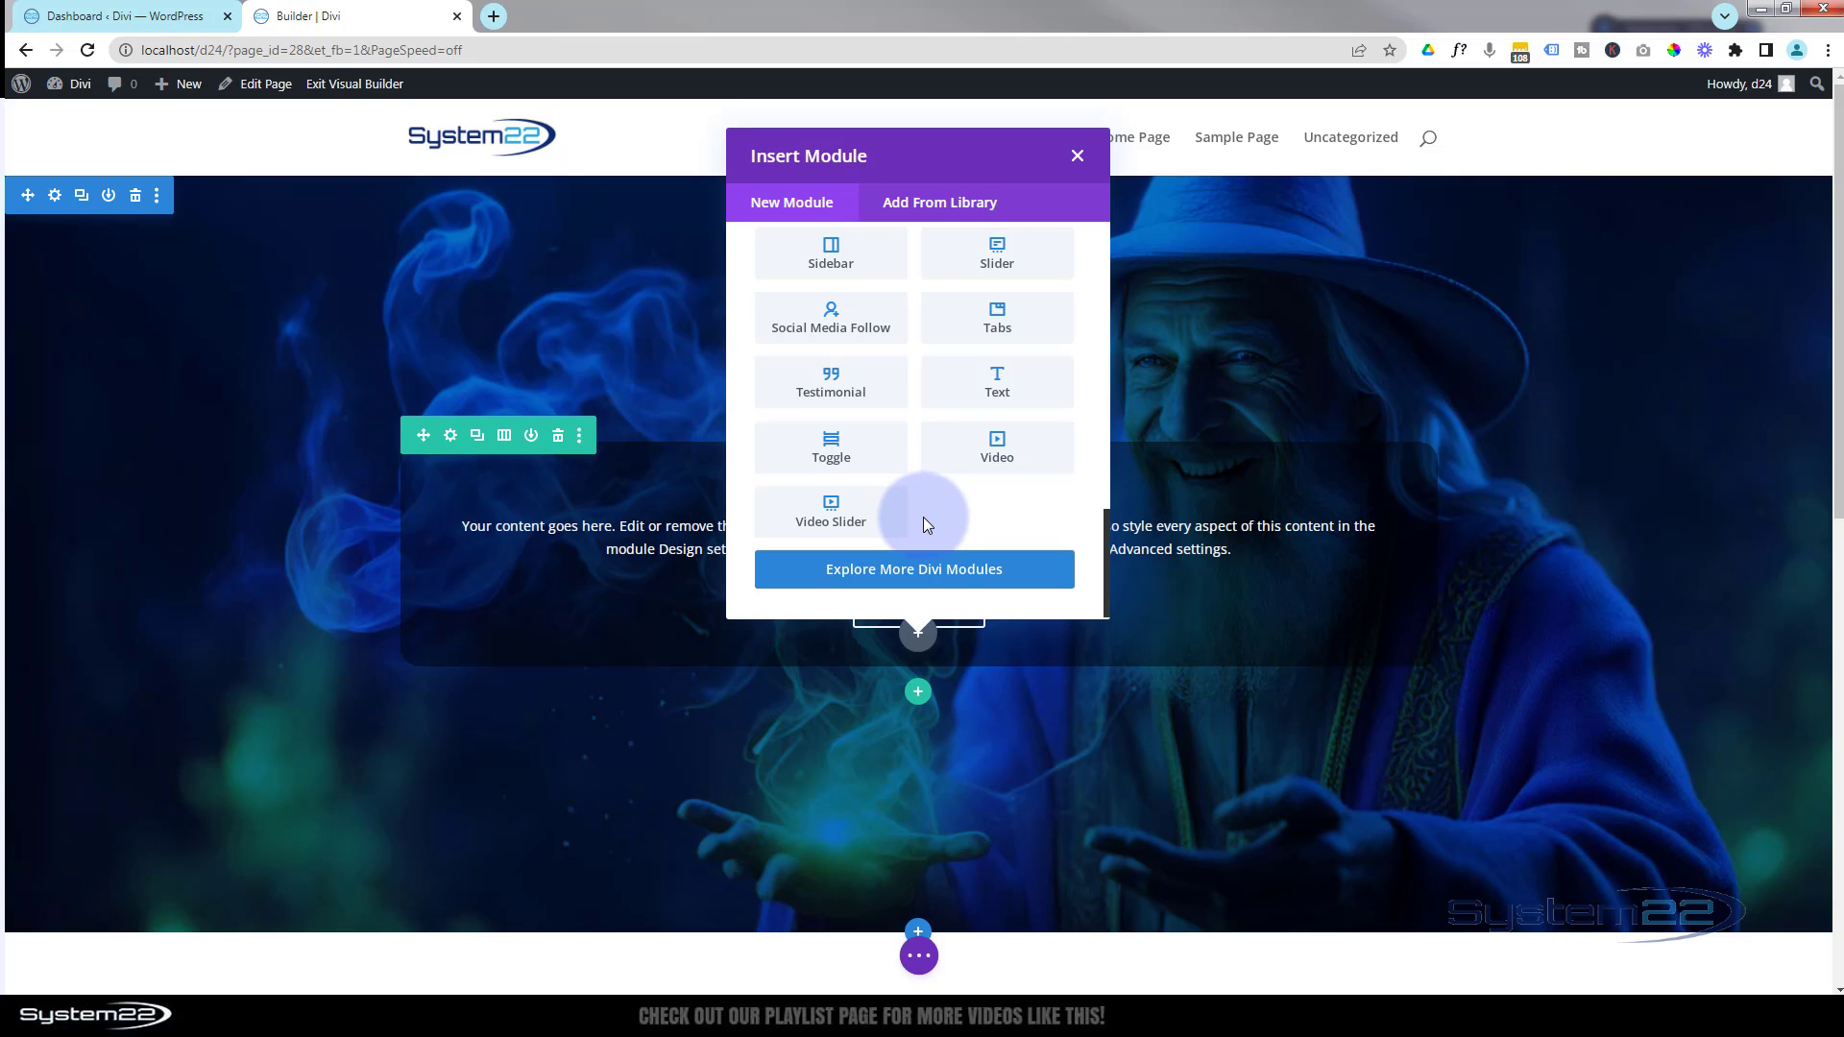
scroll(923, 517, up, 7)
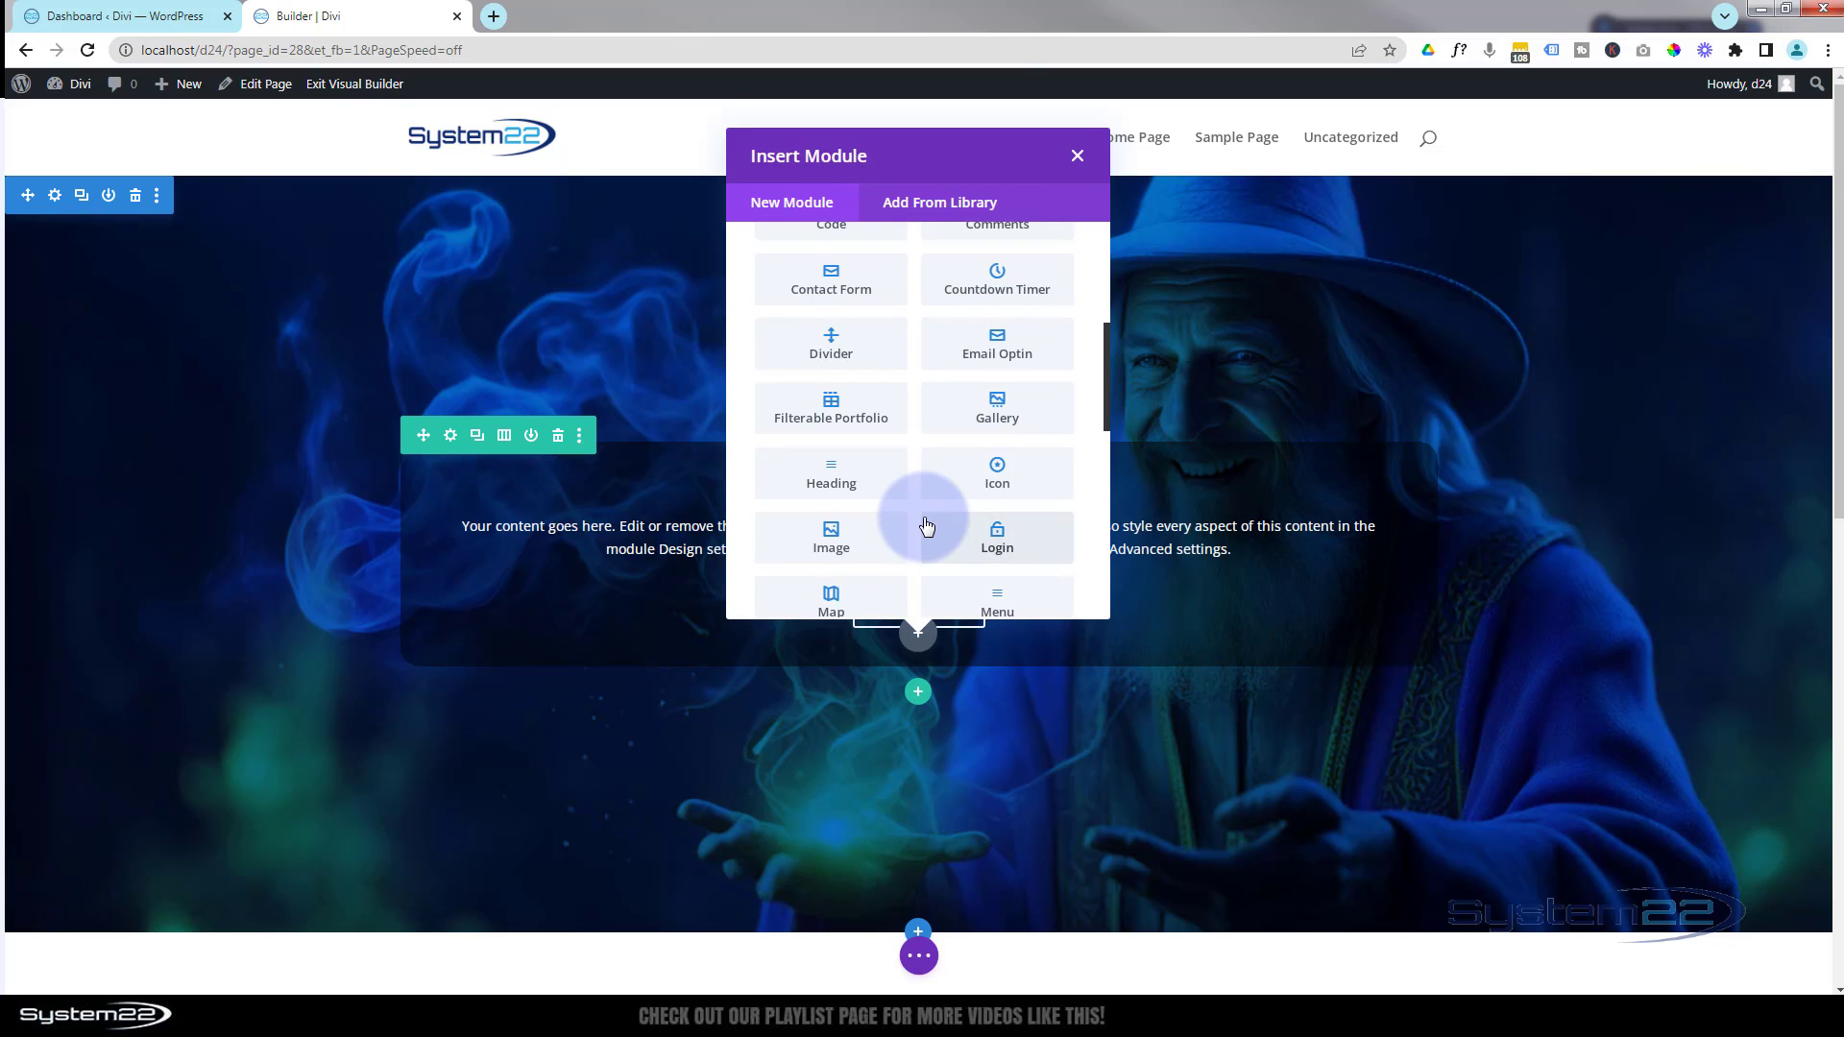
scroll(926, 525, up, 3)
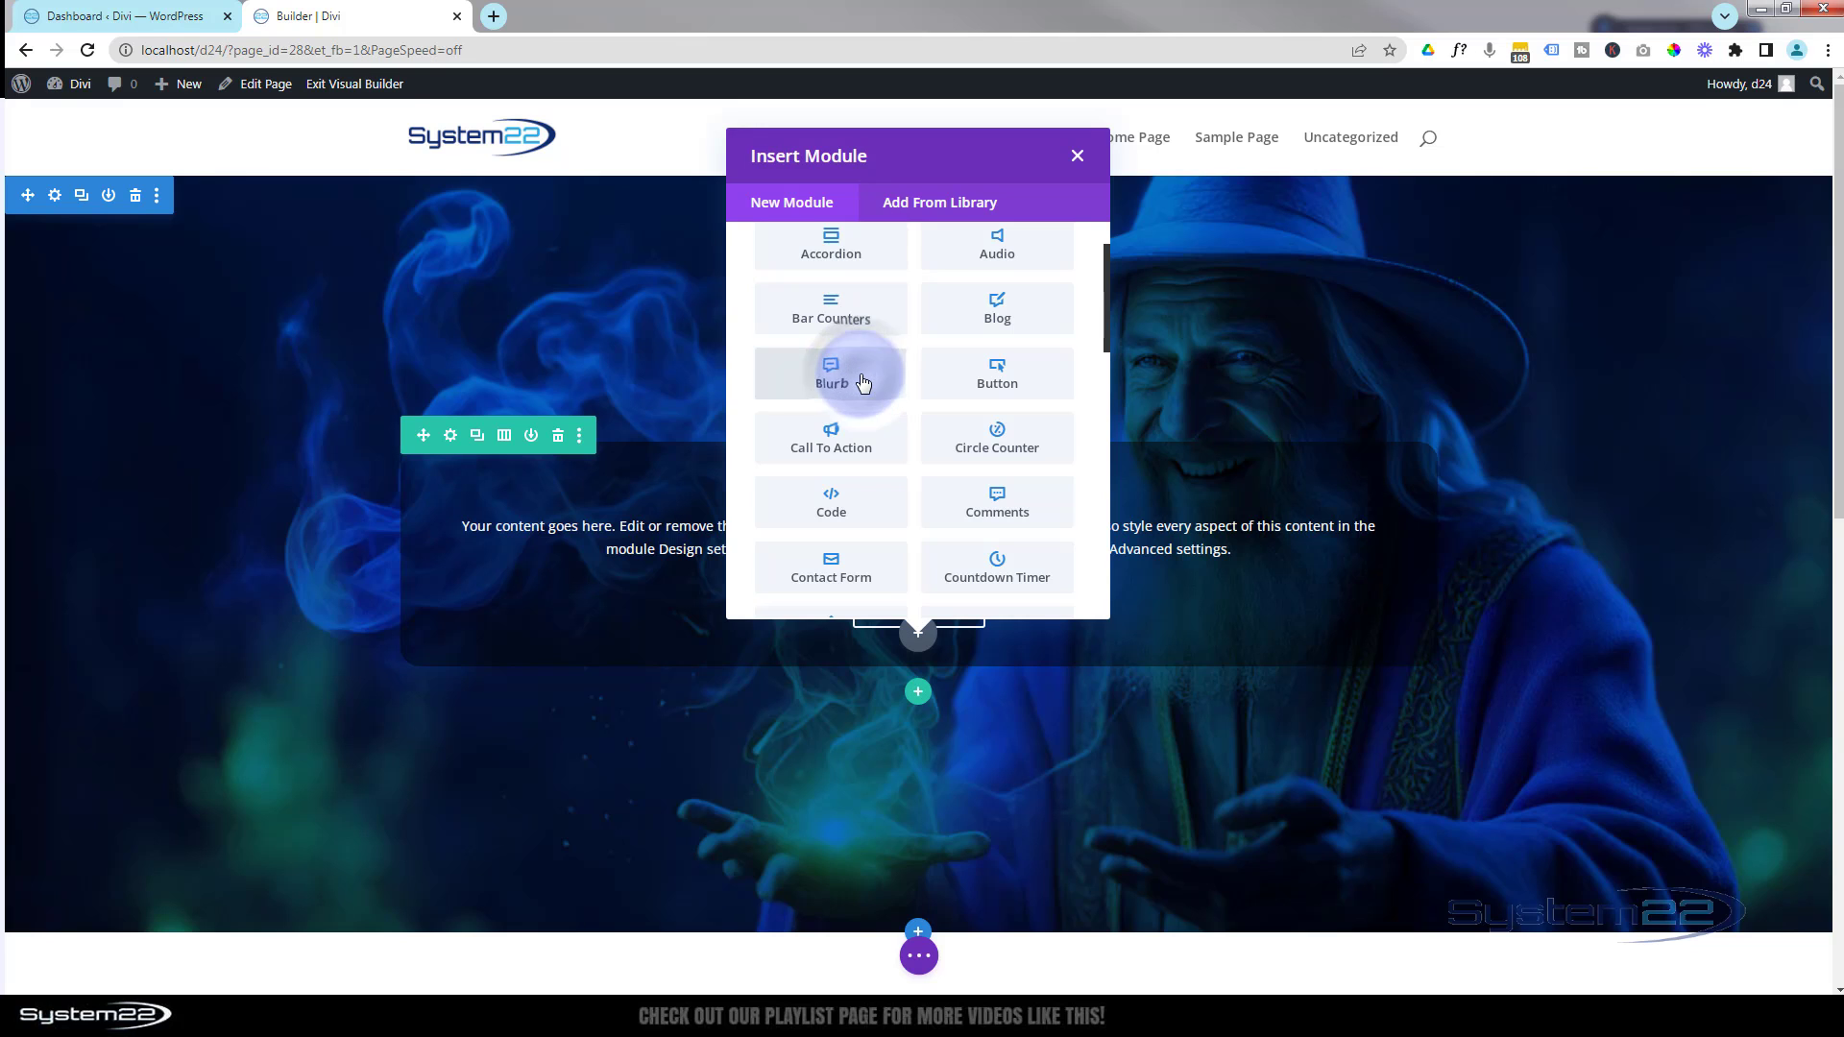
click(863, 382)
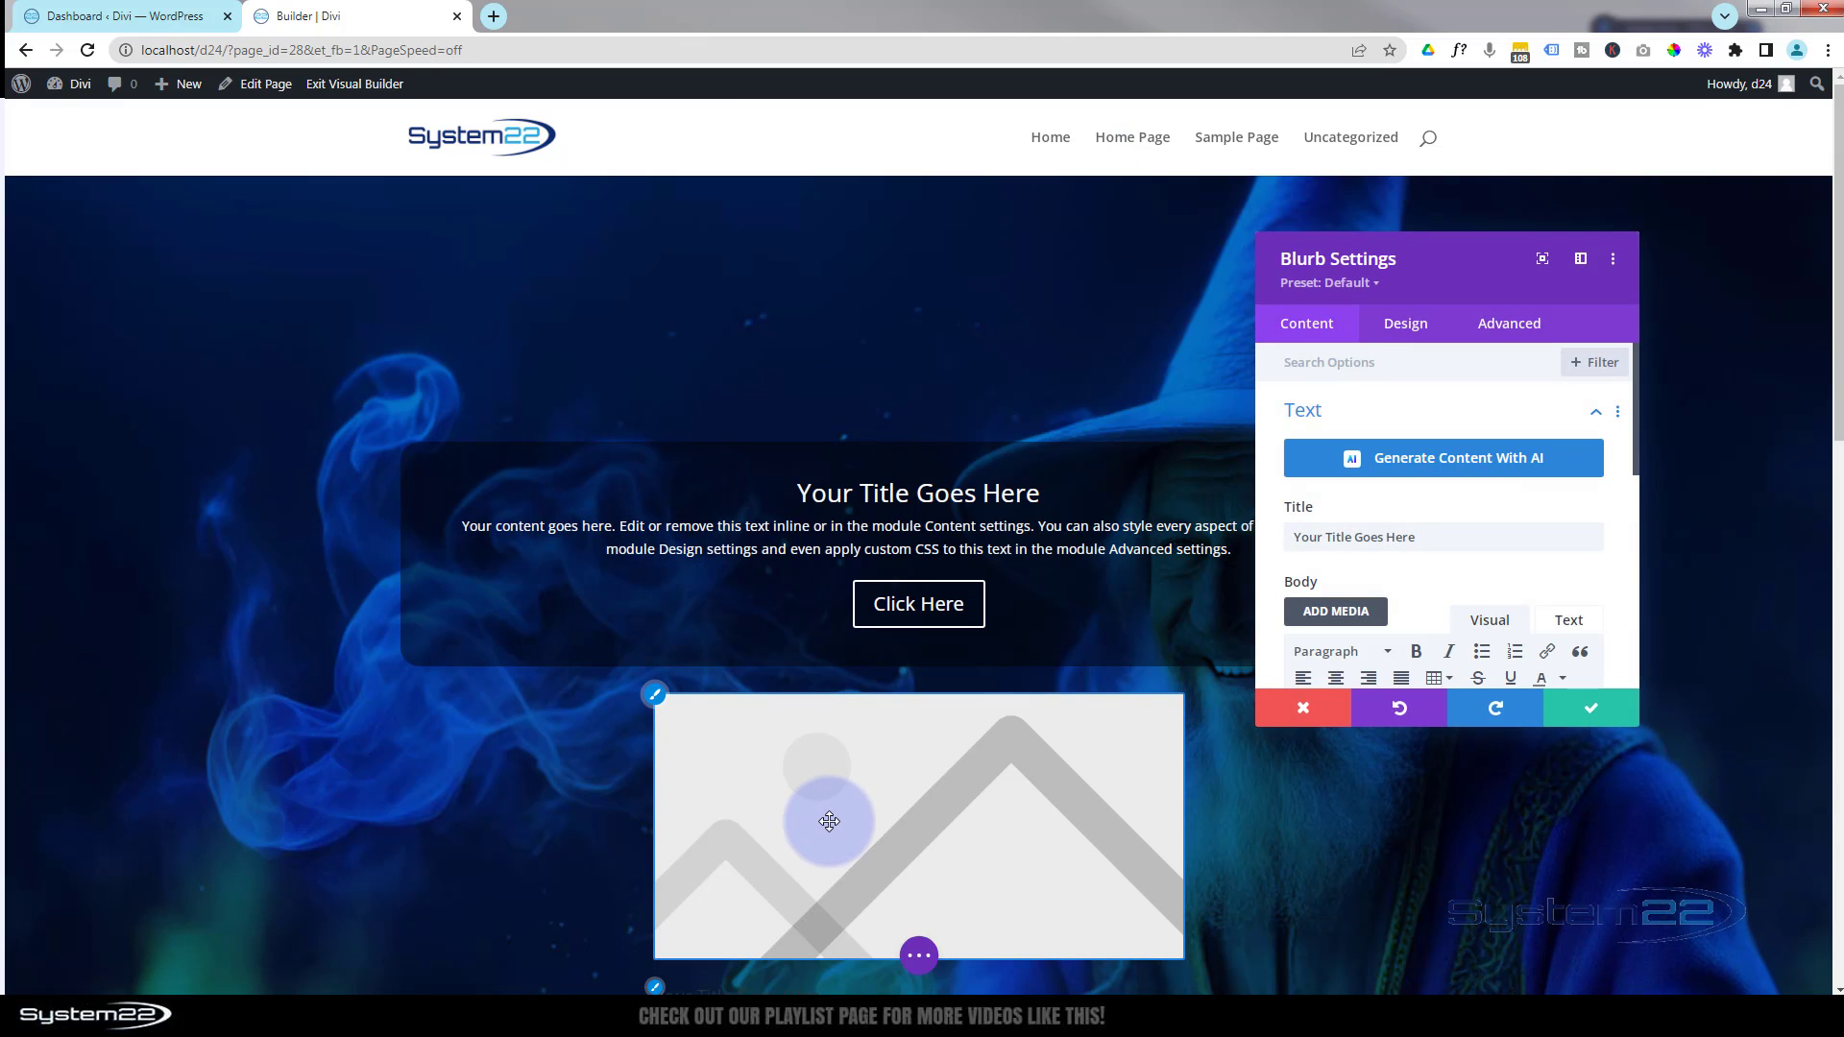
Move the Blurb Settings window lower and closer to the new blurb on the page
scroll(782, 744, down, 3)
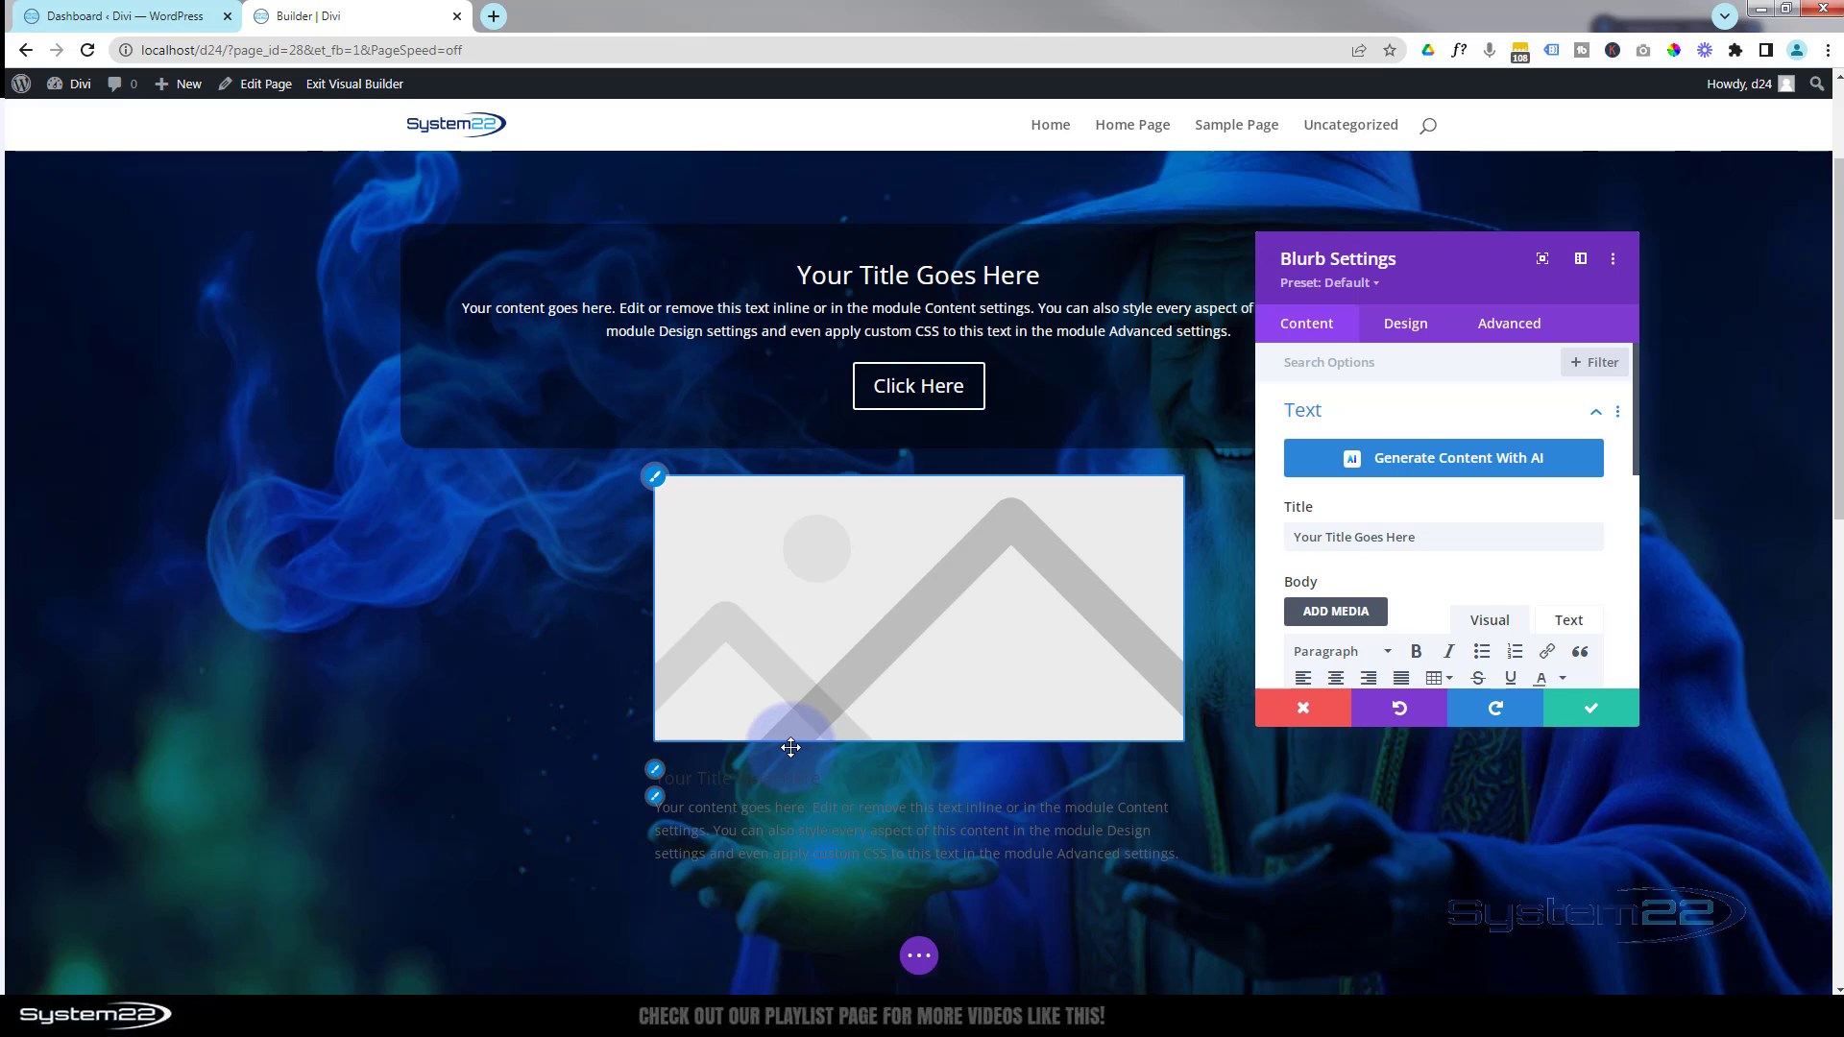
scroll(790, 746, down, 1)
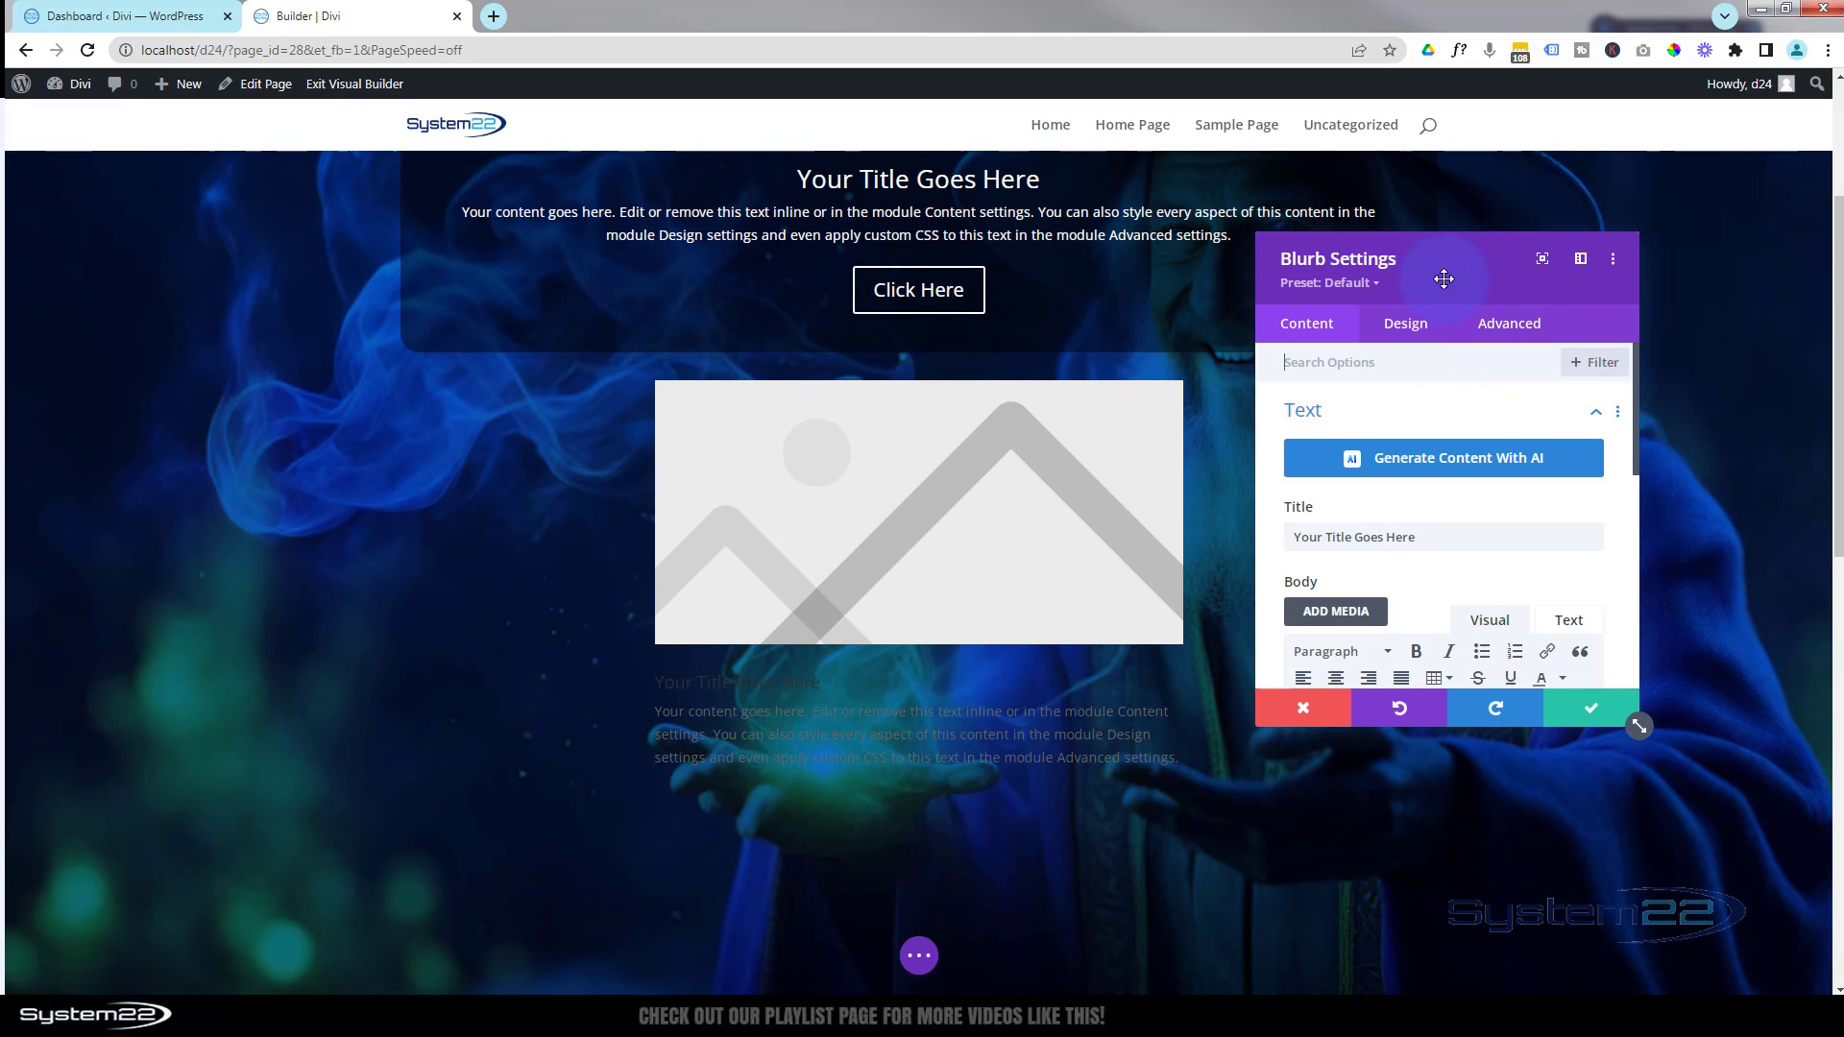
drag(1451, 273, 1397, 373)
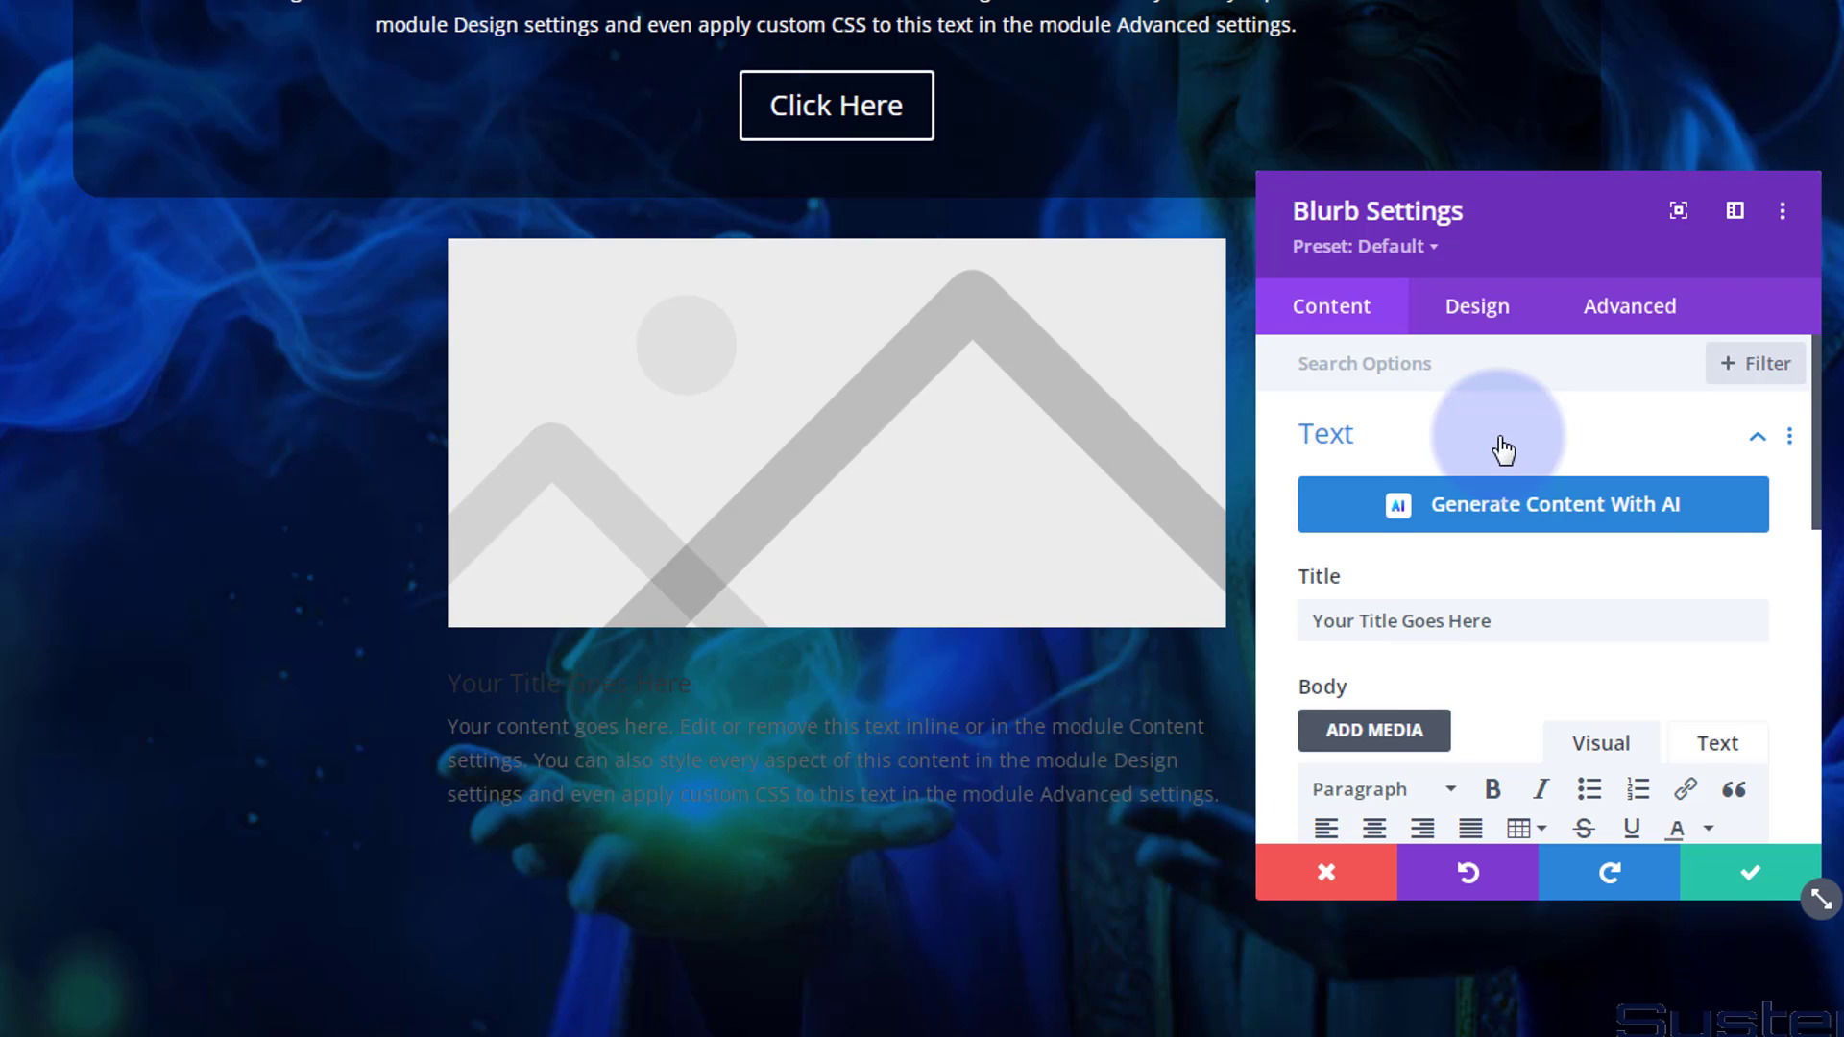
Try the blurb Title's responsive and hover options, switch both off again, and view its additional options
scroll(1503, 450, down, 2)
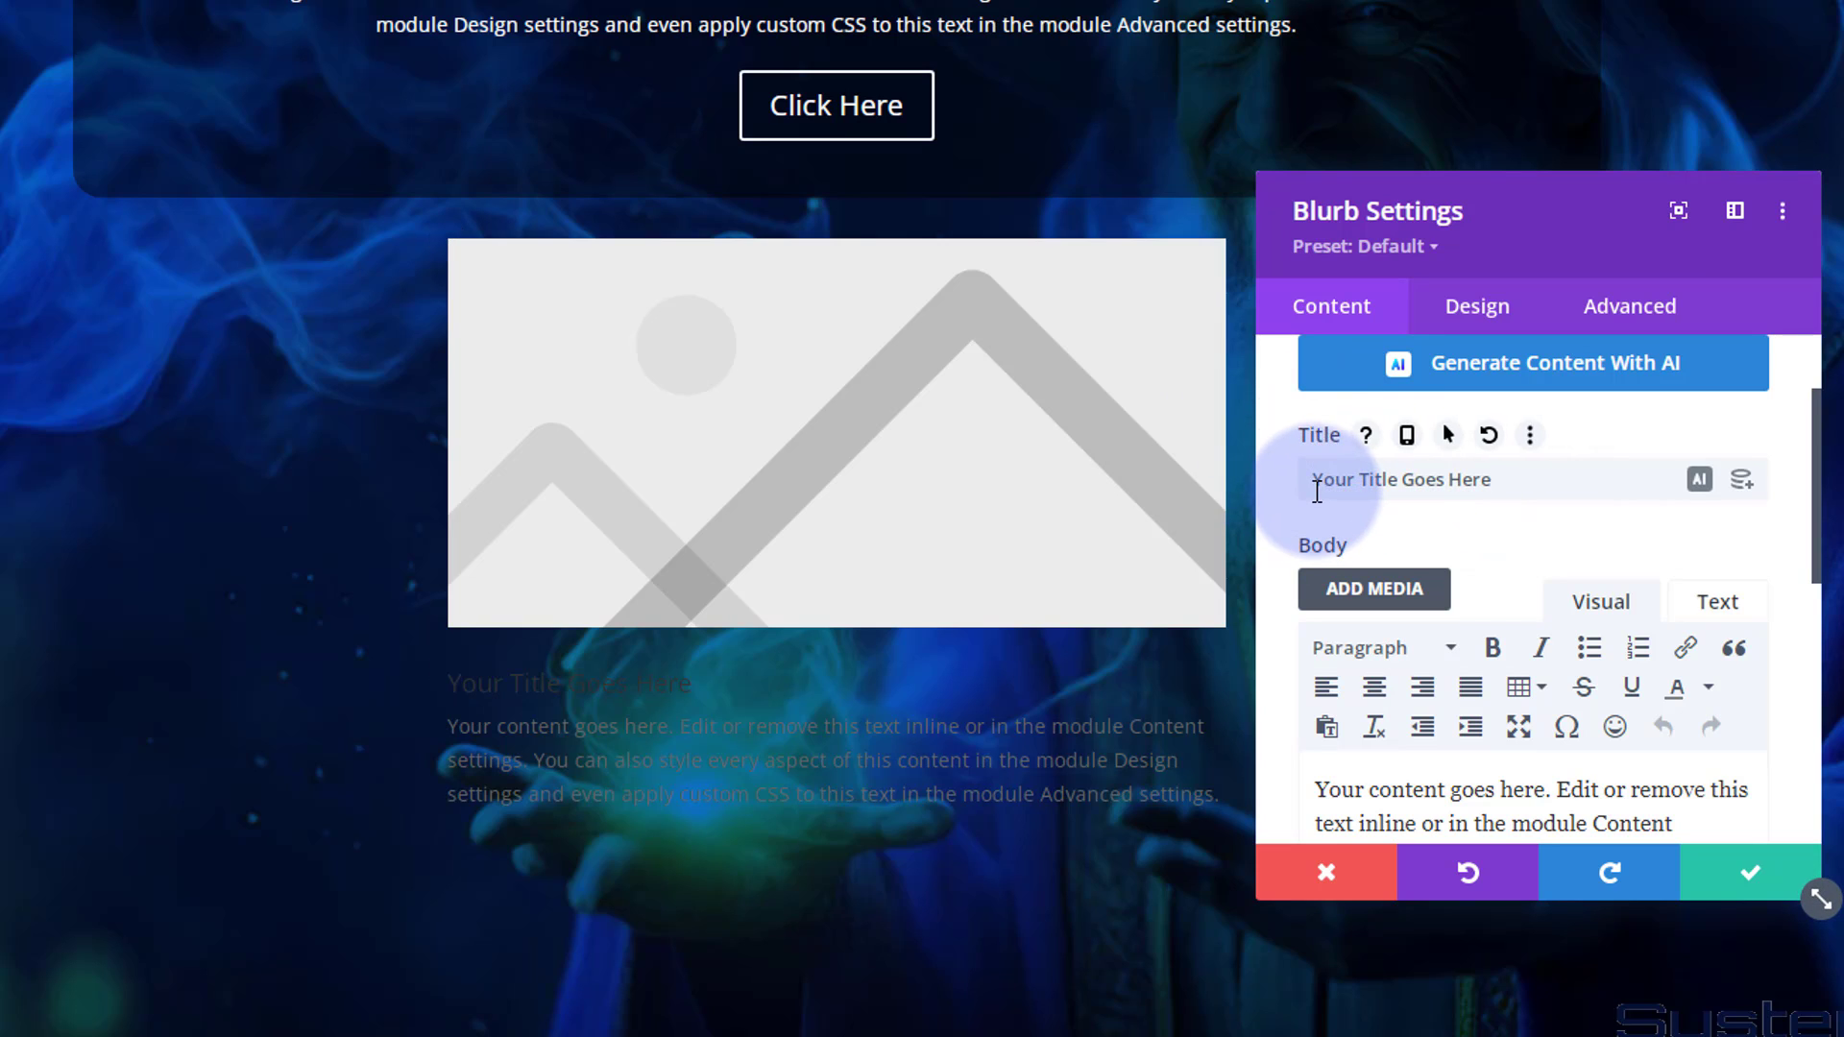
drag(1312, 479, 1518, 470)
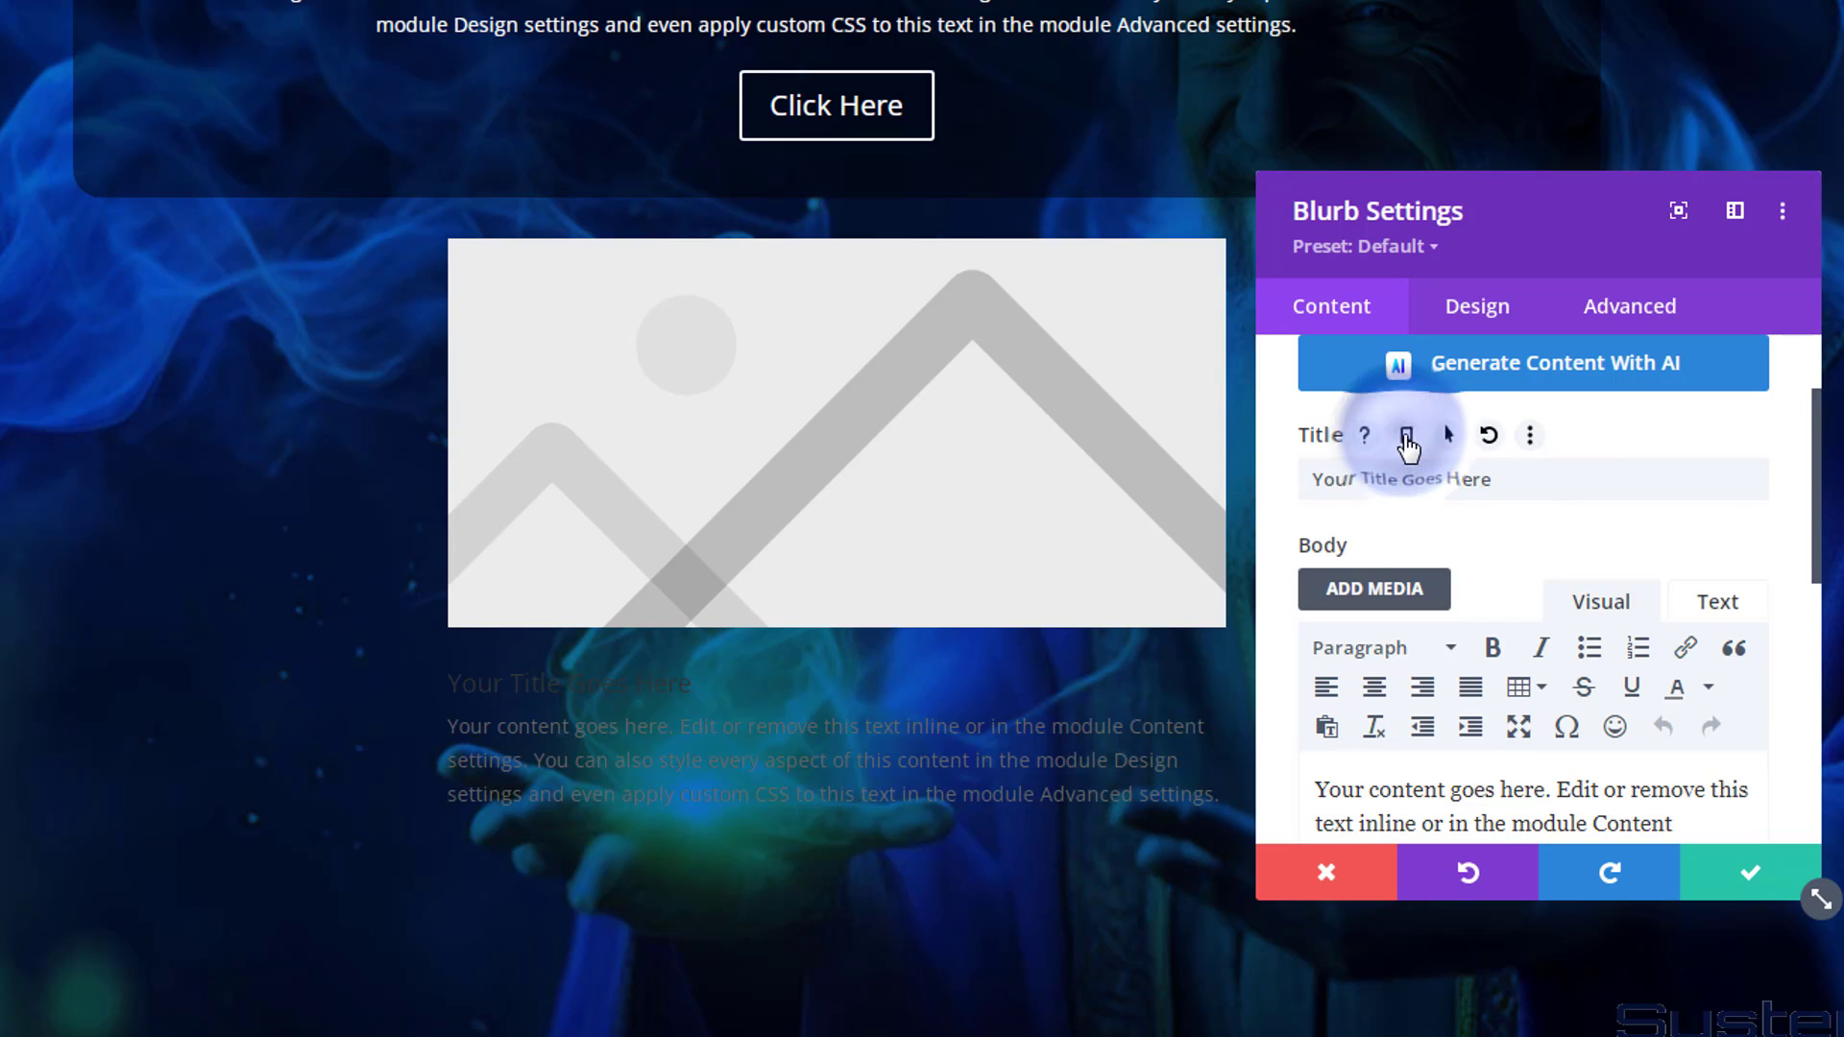
click(1406, 440)
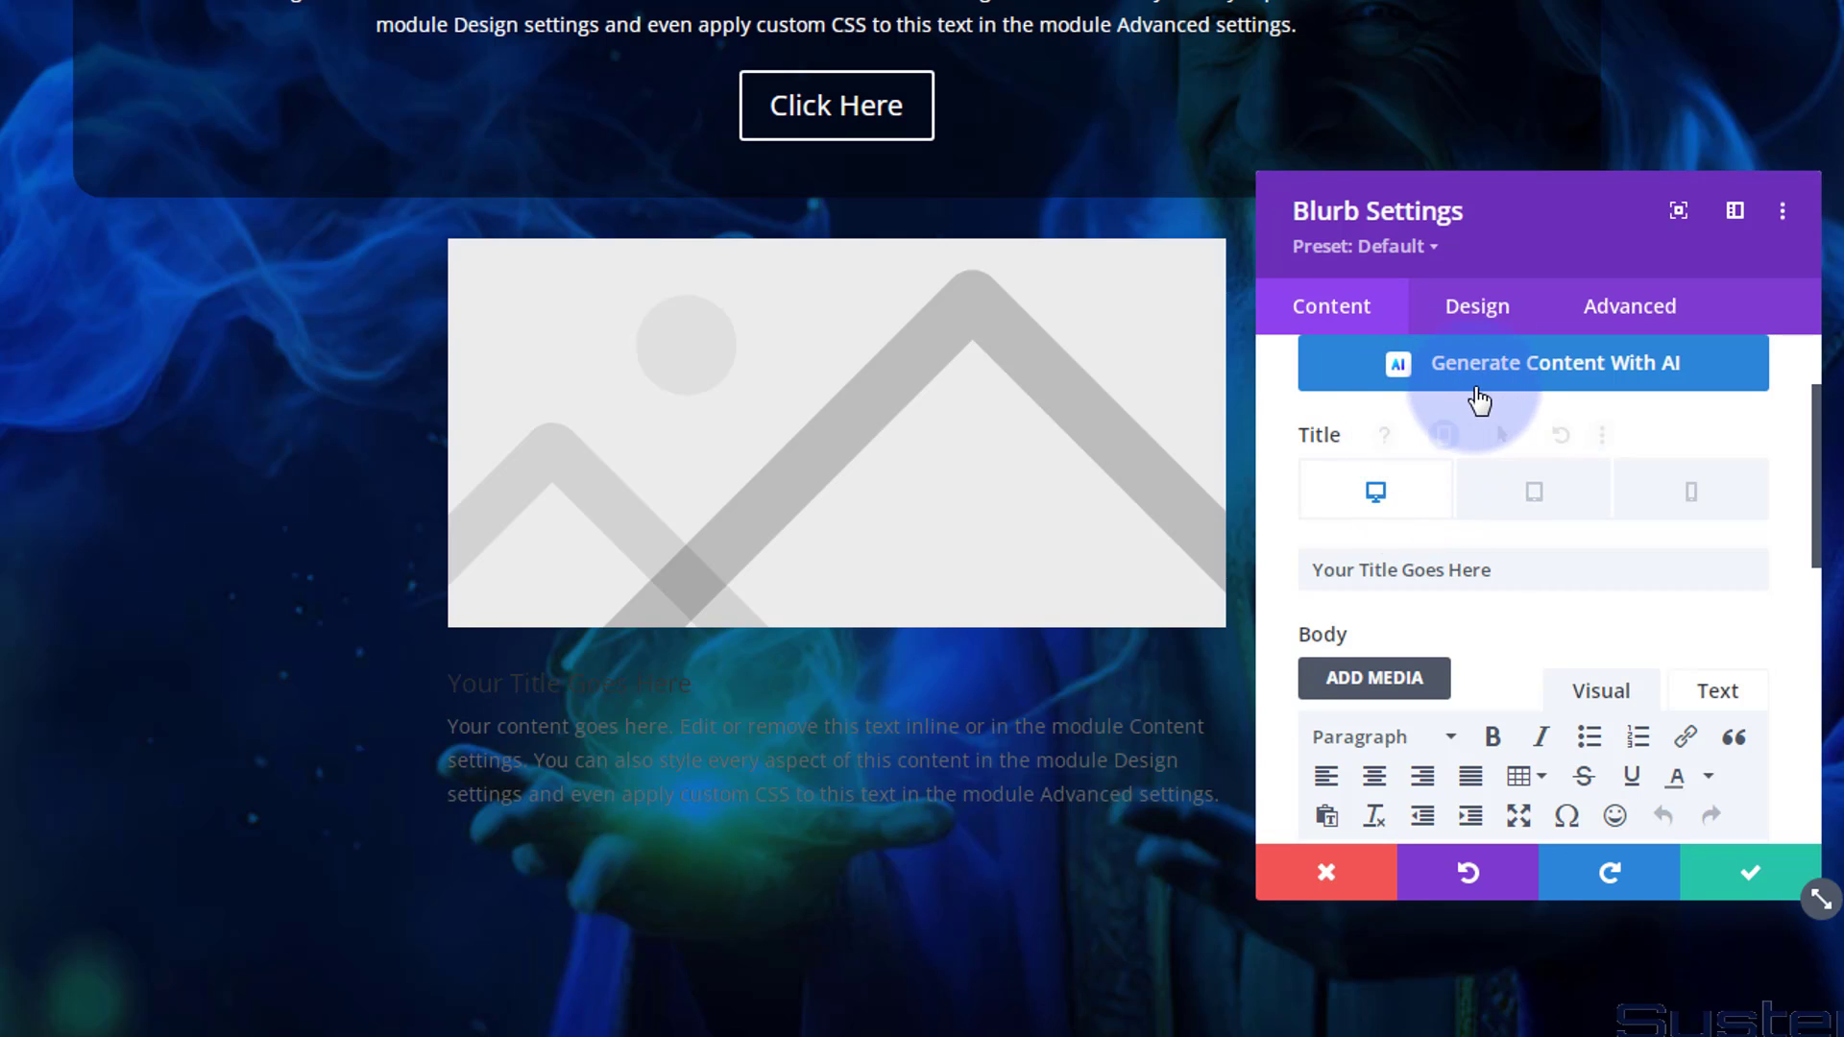
mouse_move(1325, 434)
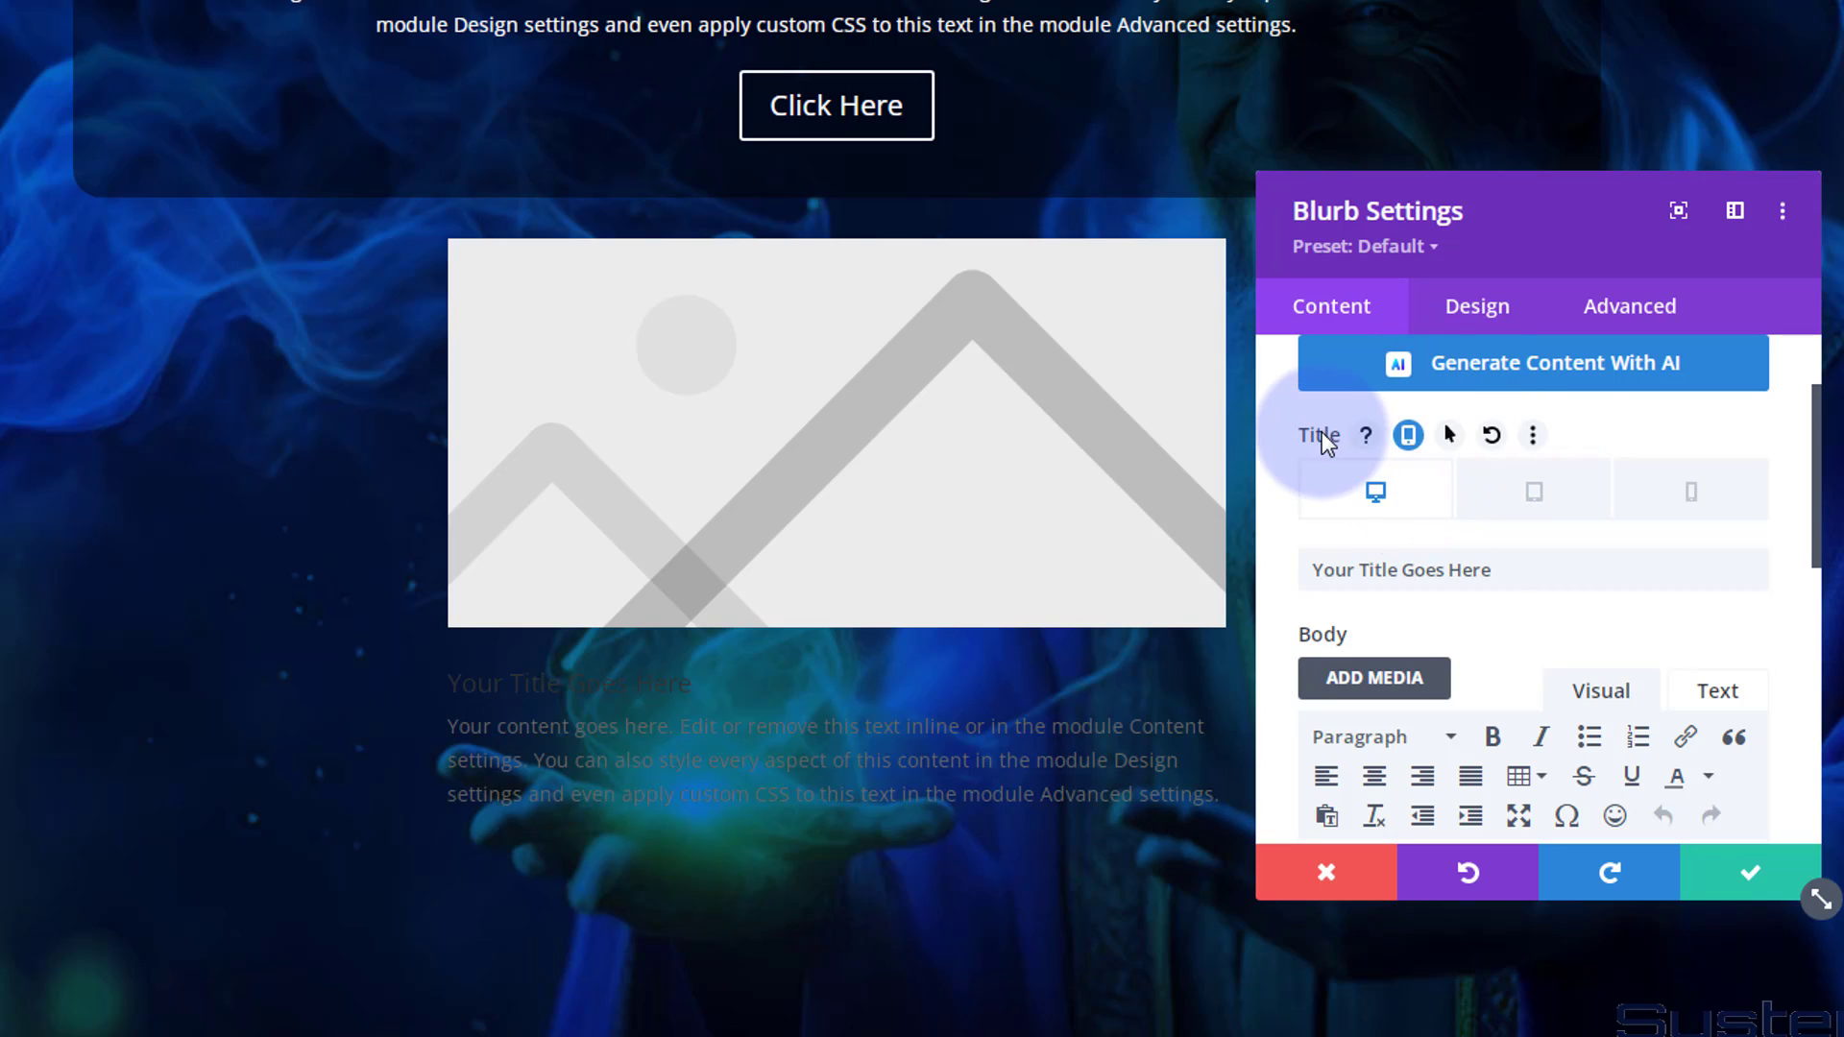
click(1446, 437)
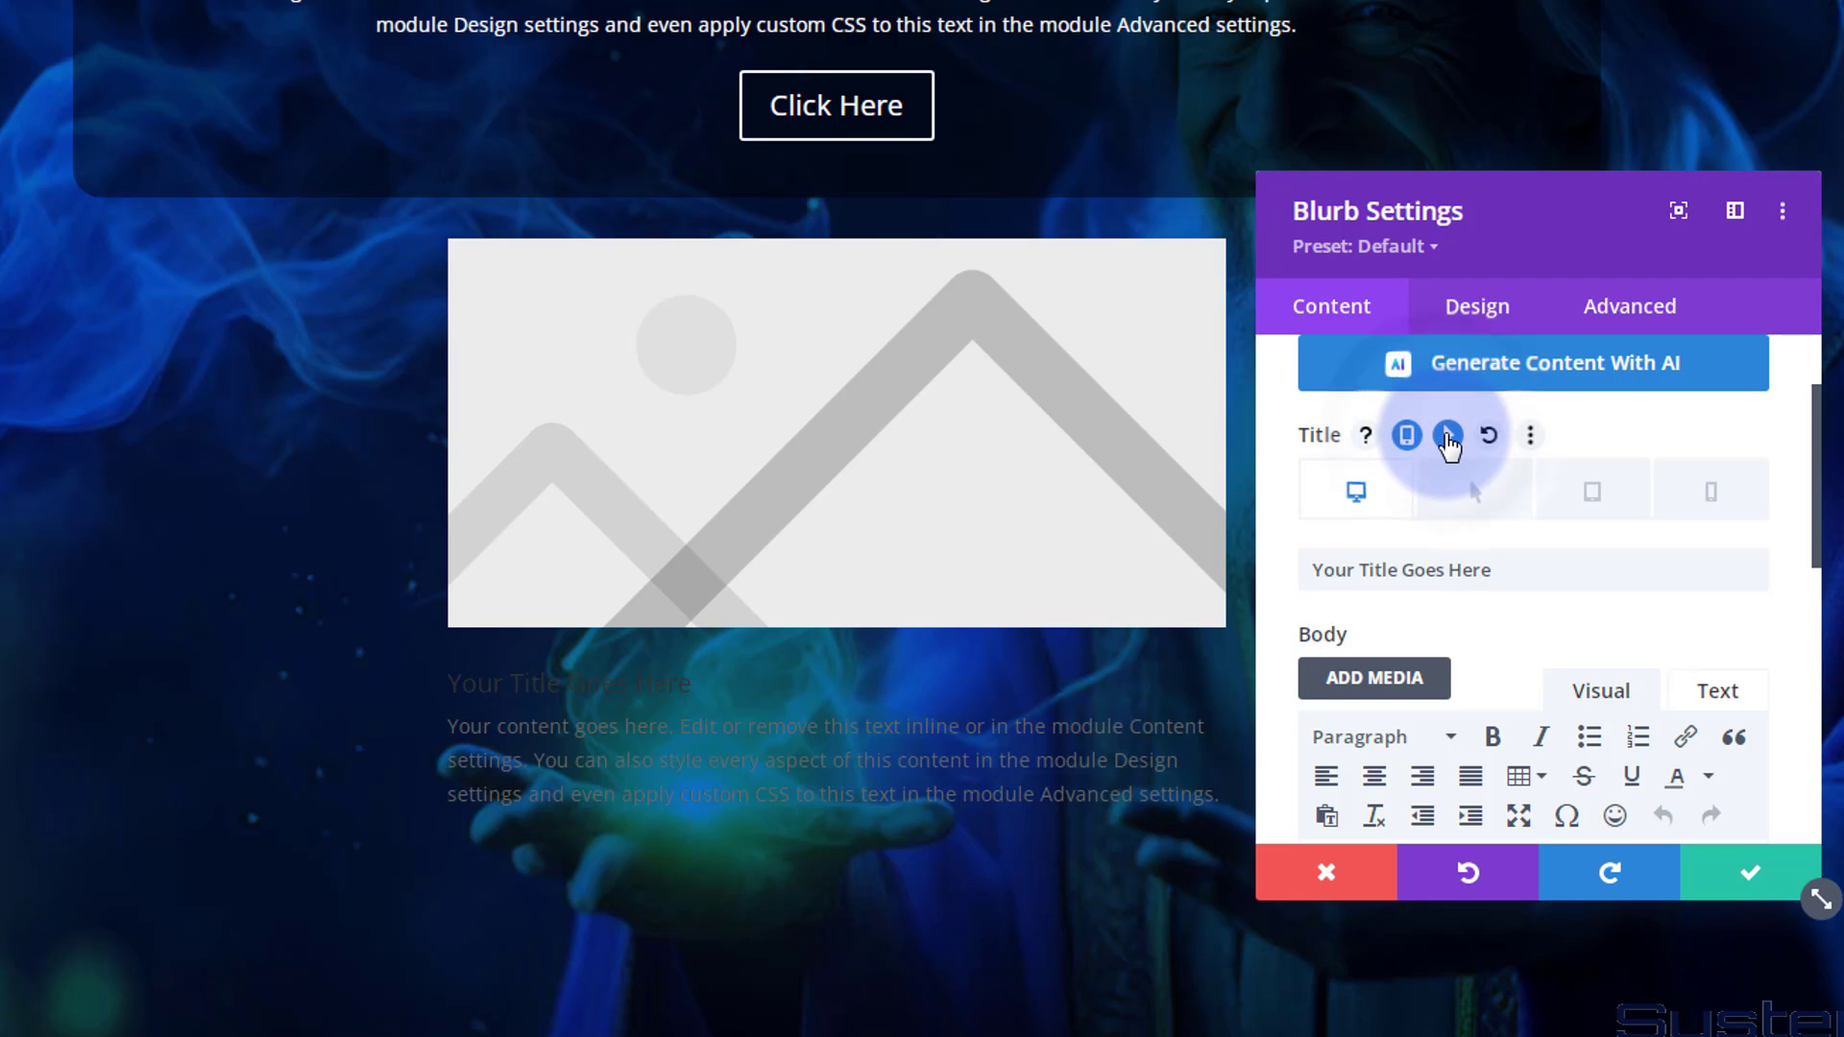
click(1406, 434)
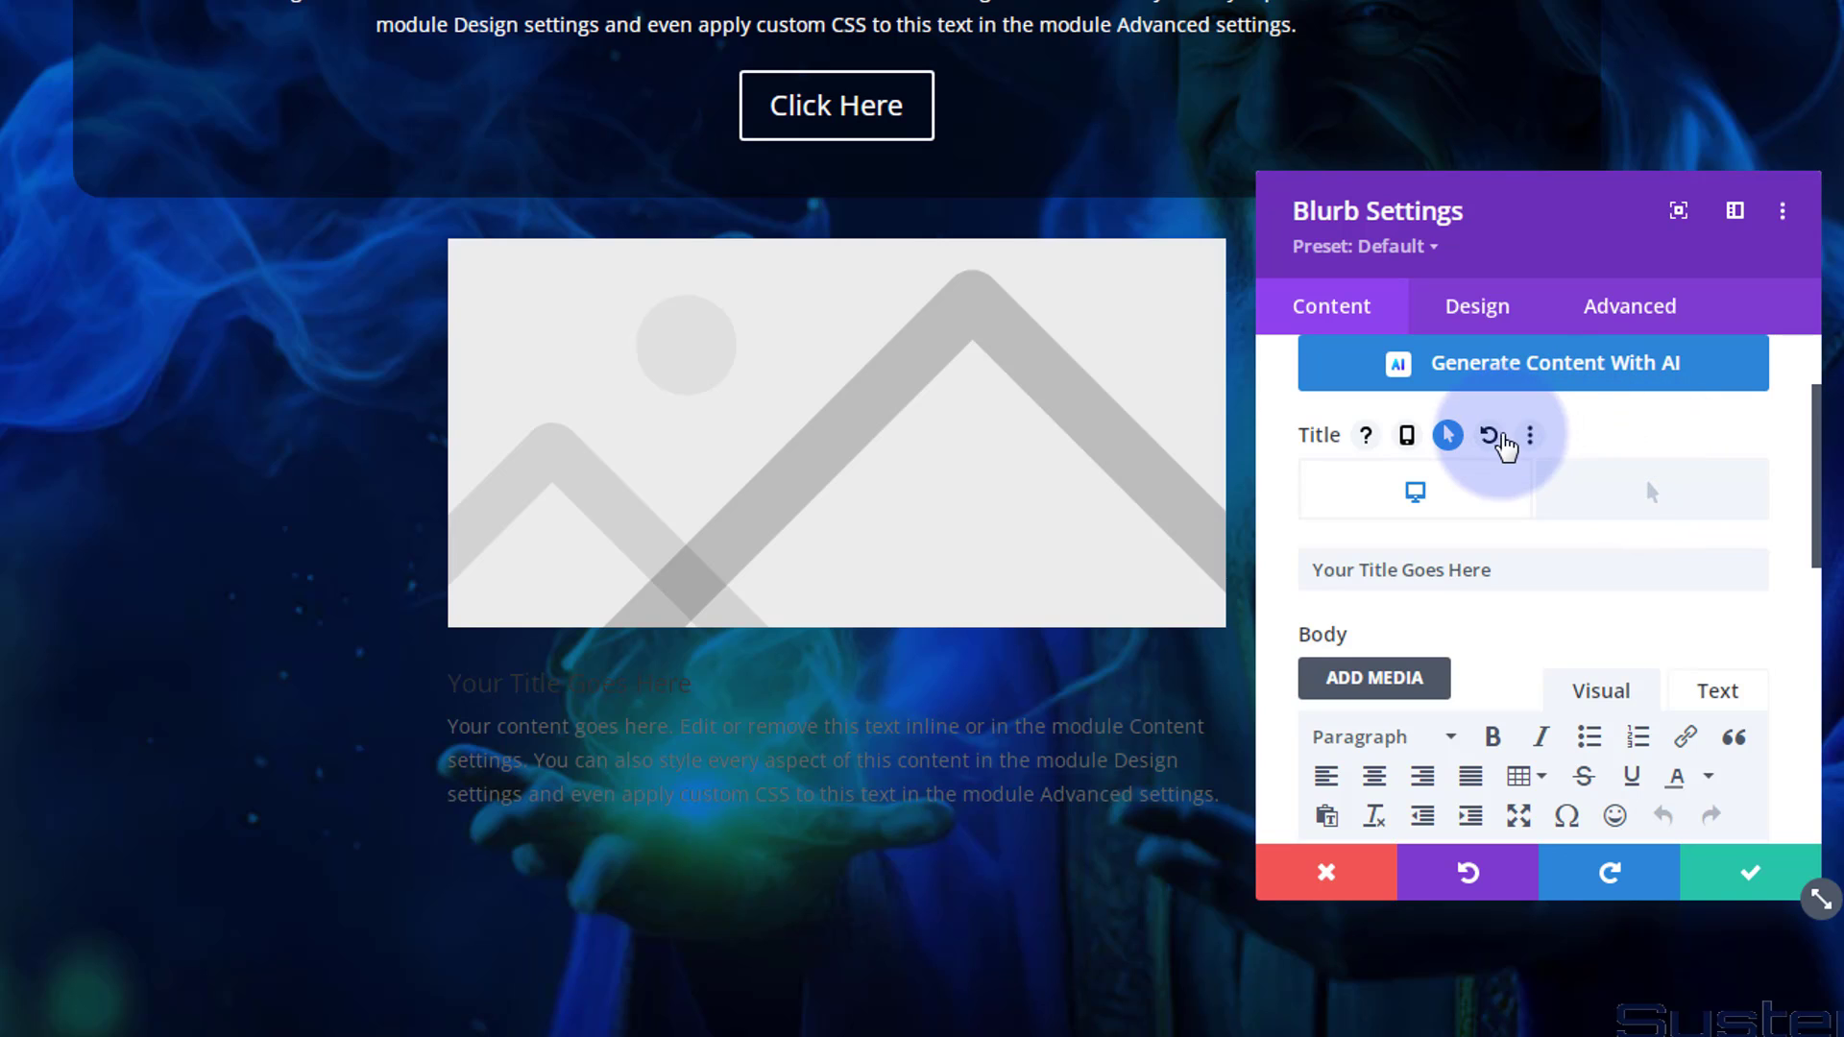
click(1406, 435)
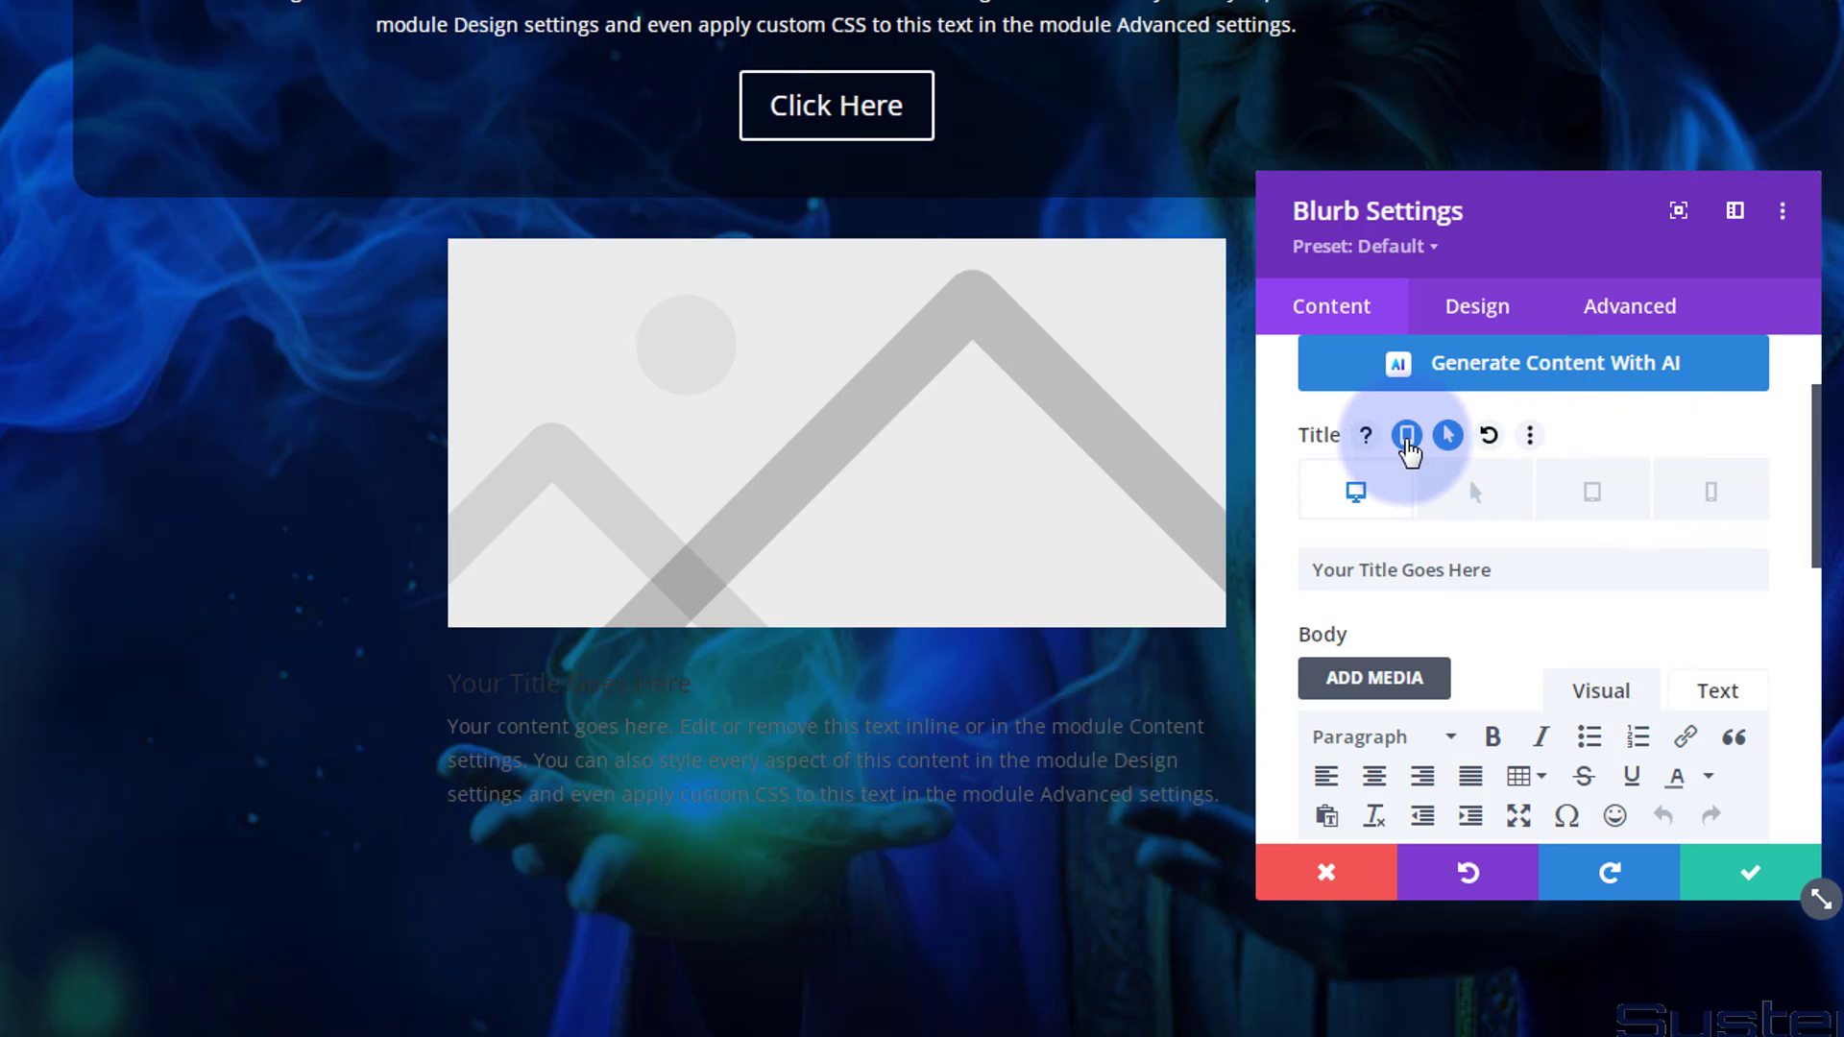
click(1406, 435)
click(1448, 437)
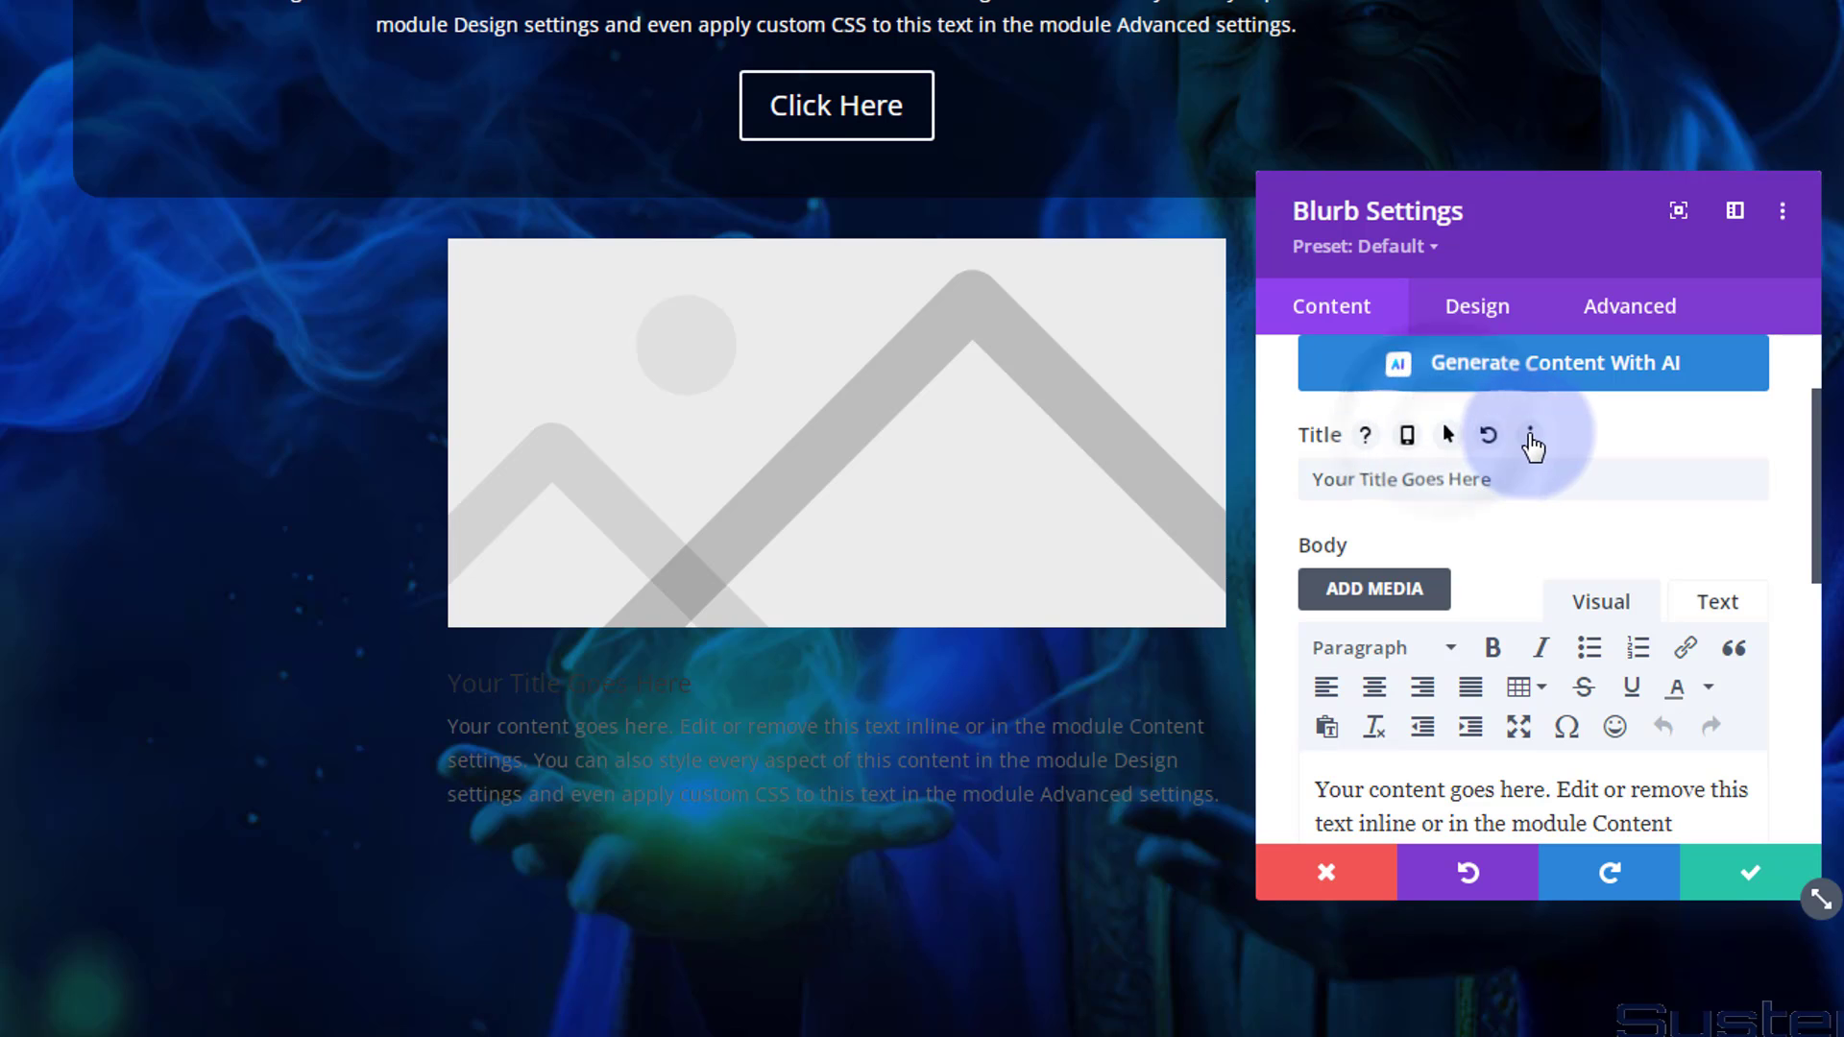
click(1530, 437)
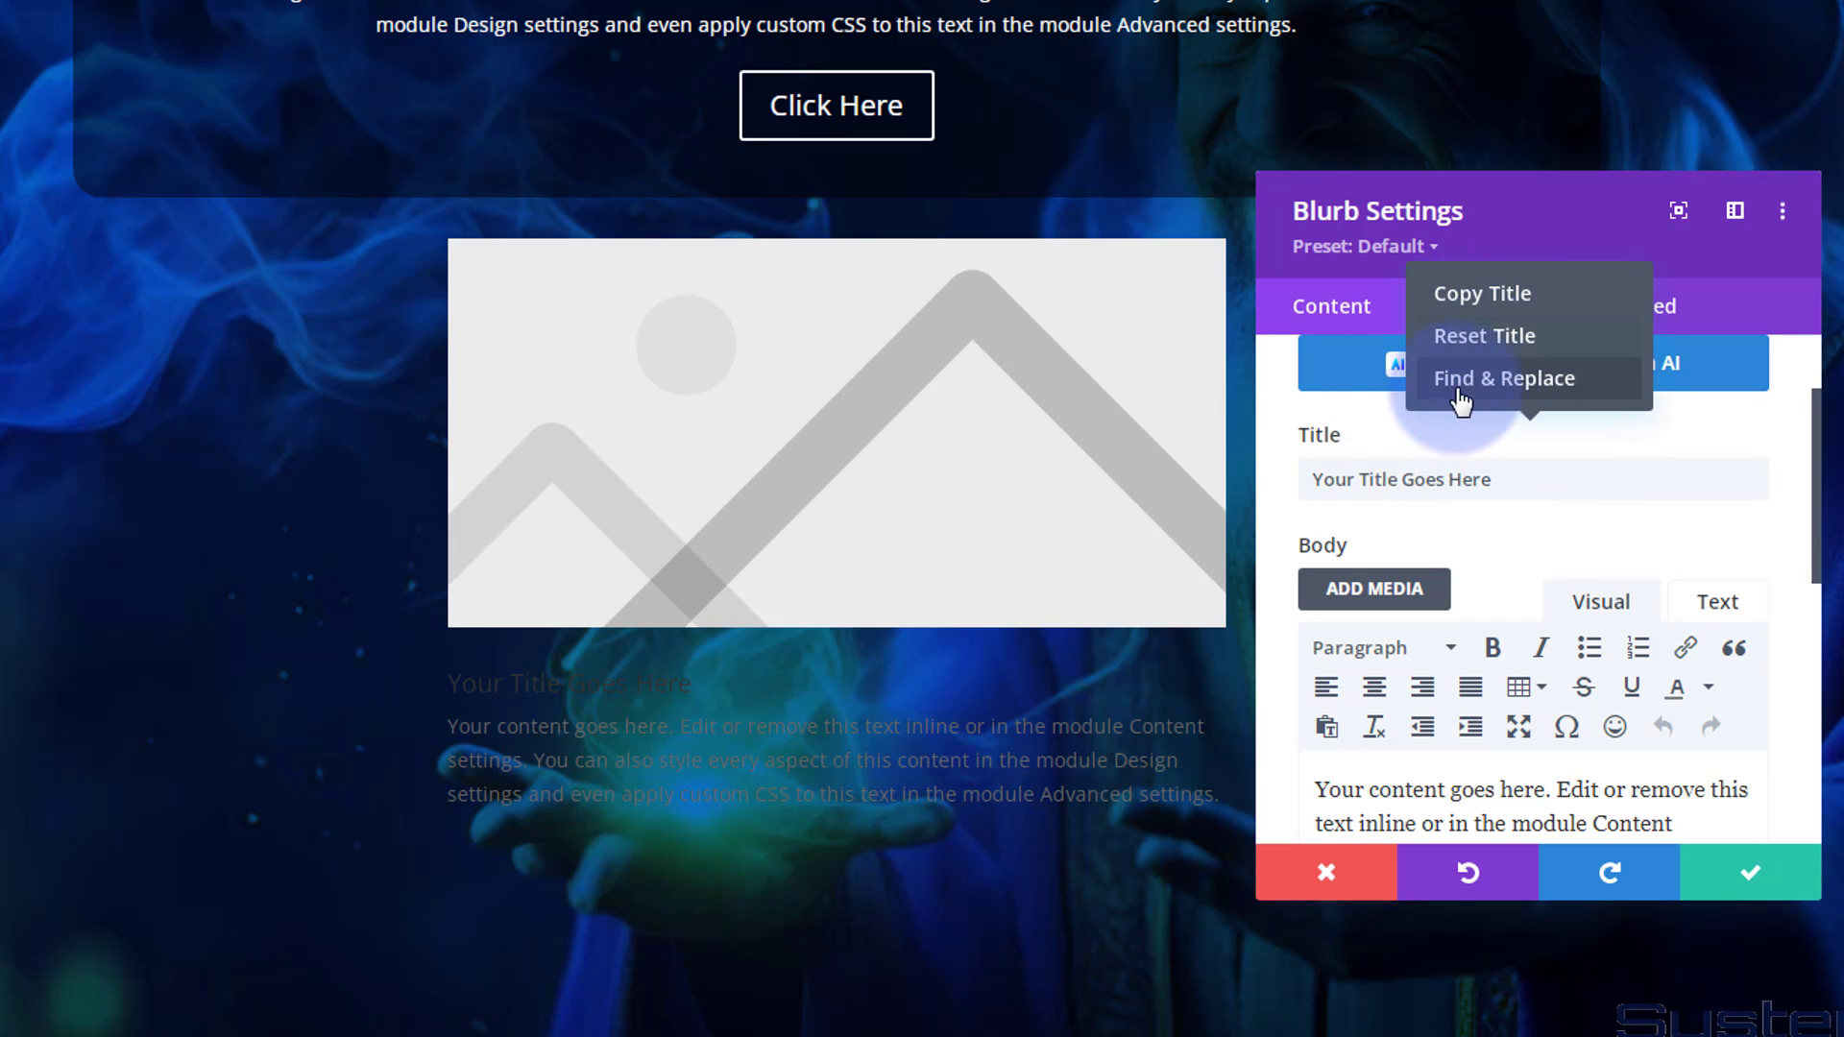
click(1596, 441)
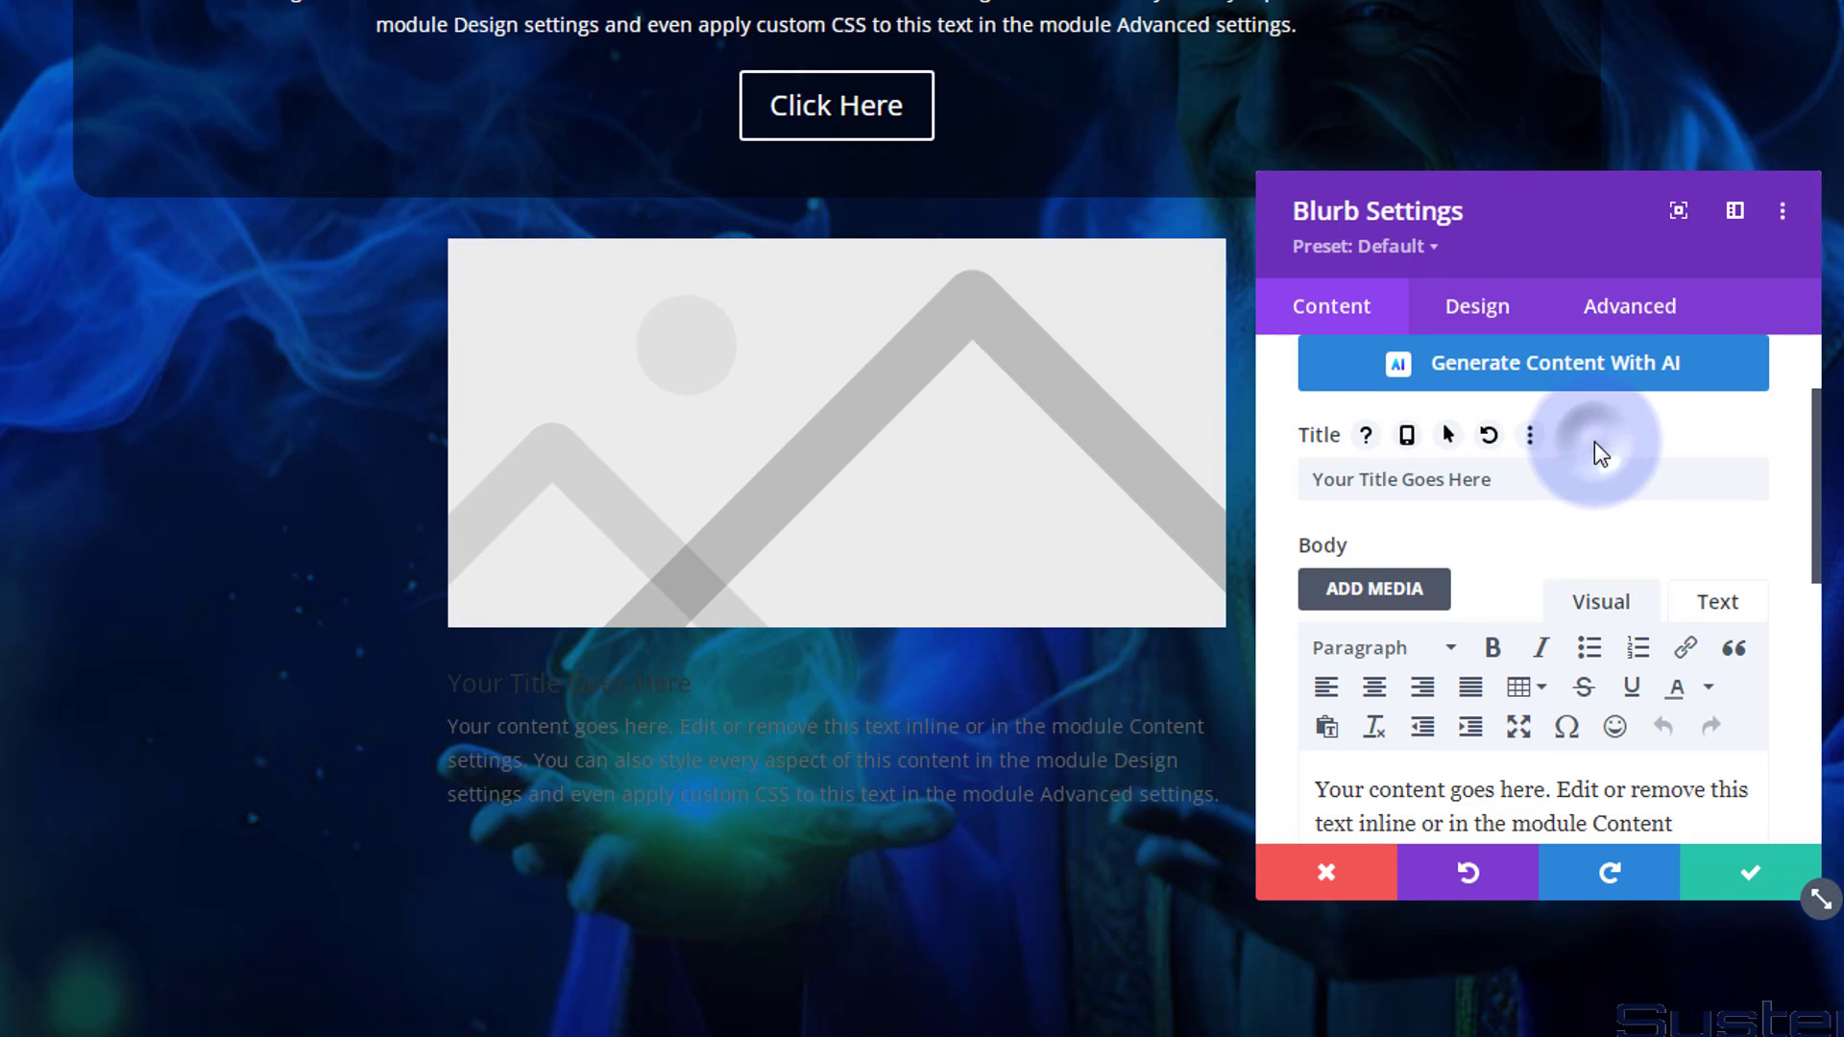
Examine the blurb's Body field options, placeholder text and text formatting controls
mouse_move(1323, 549)
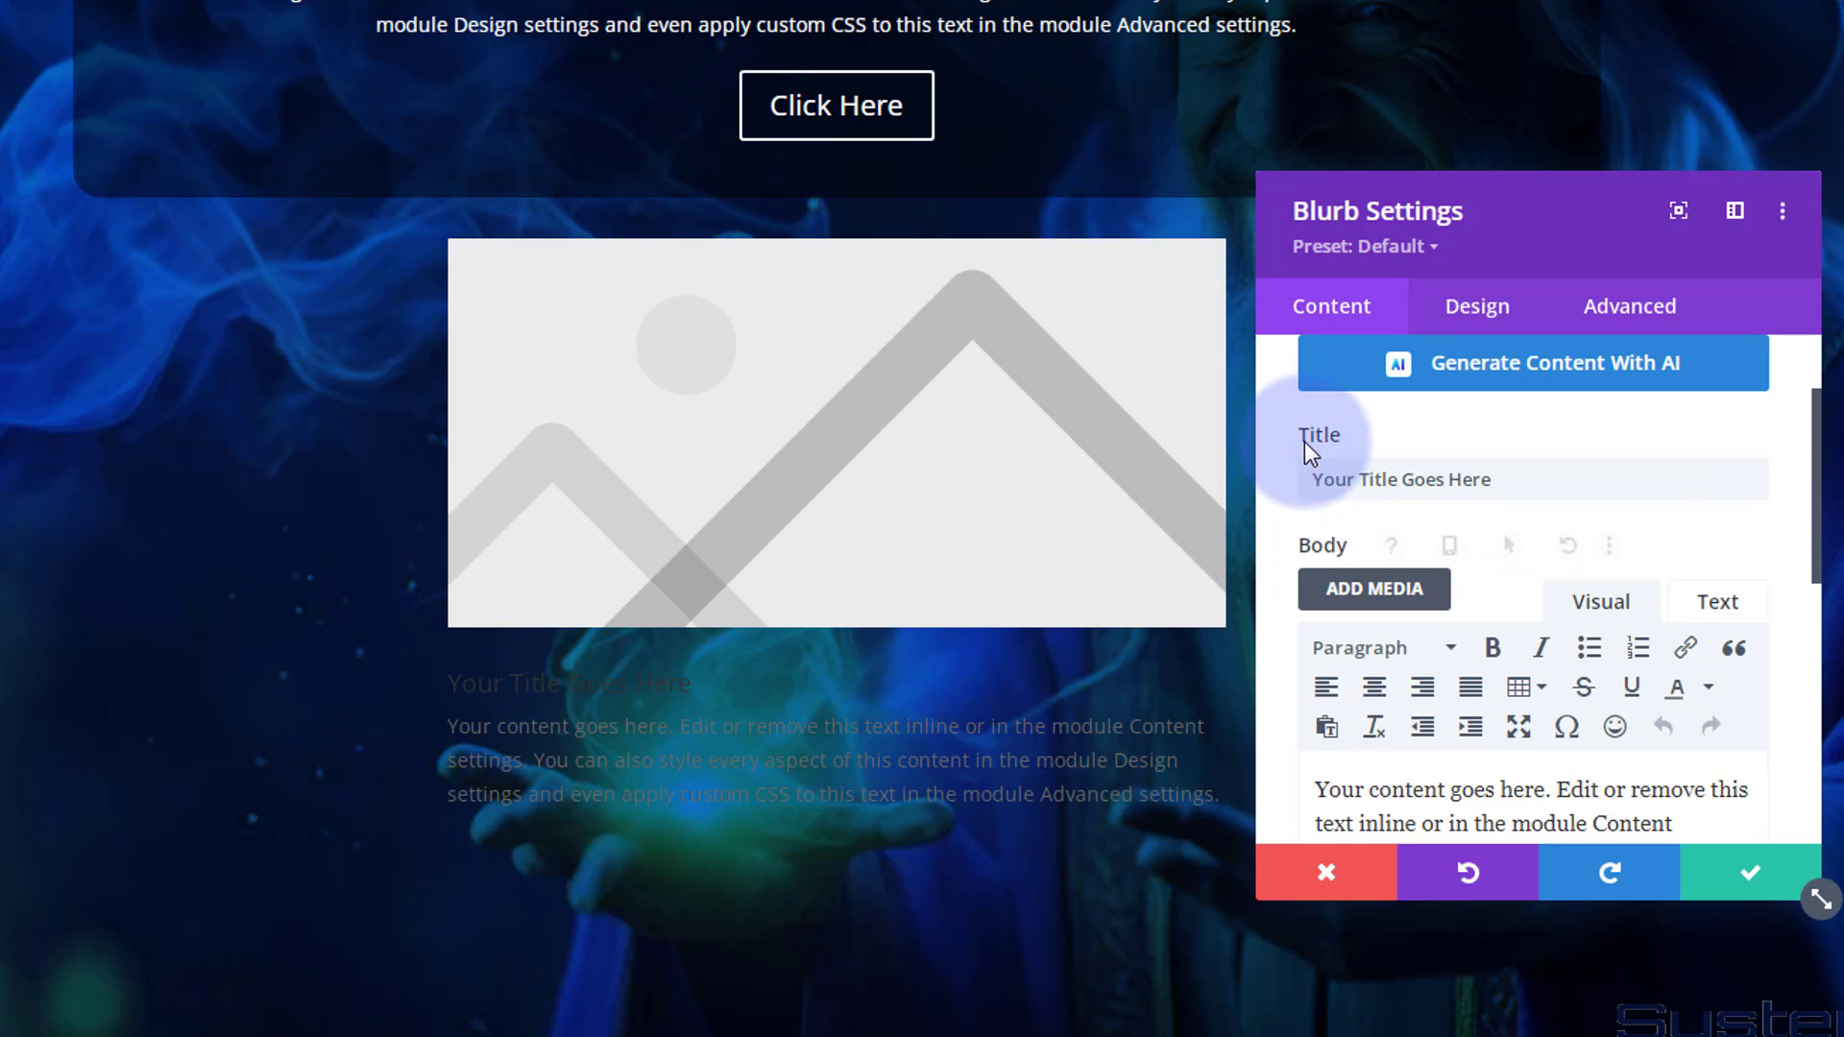
mouse_move(1472, 543)
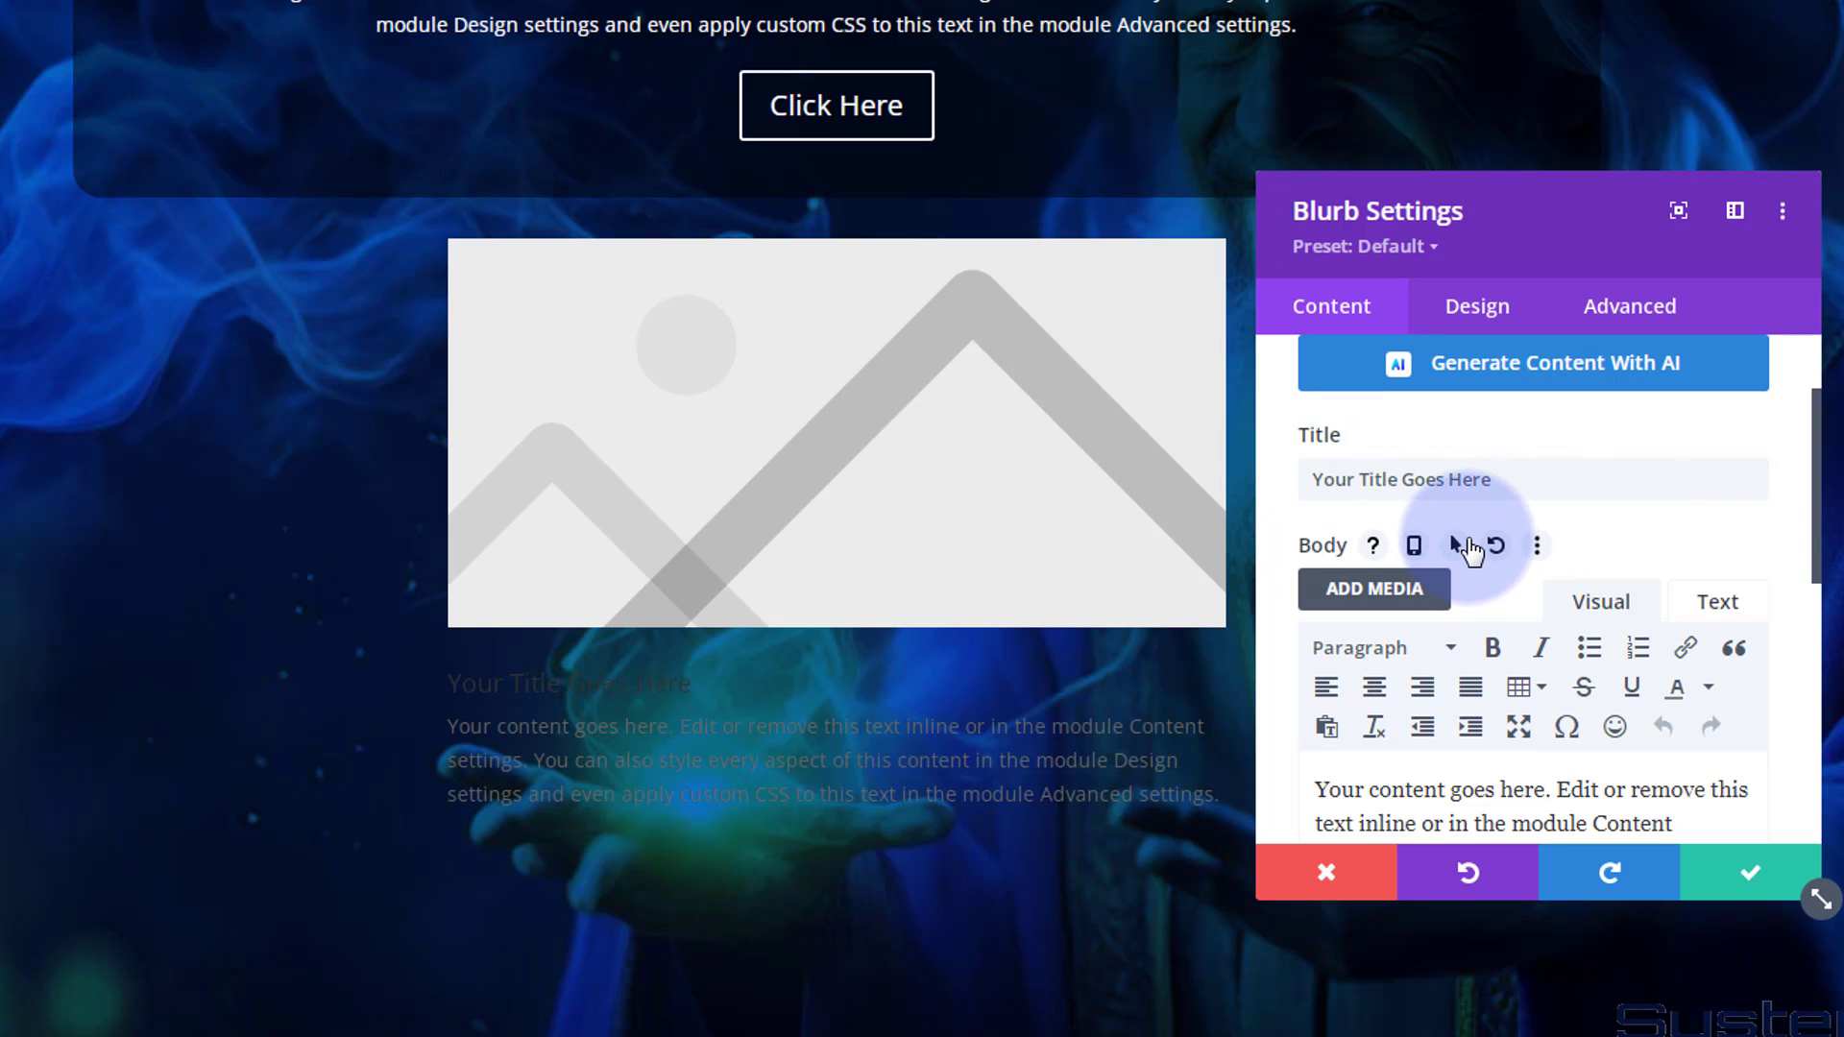
scroll(1668, 695, down, 3)
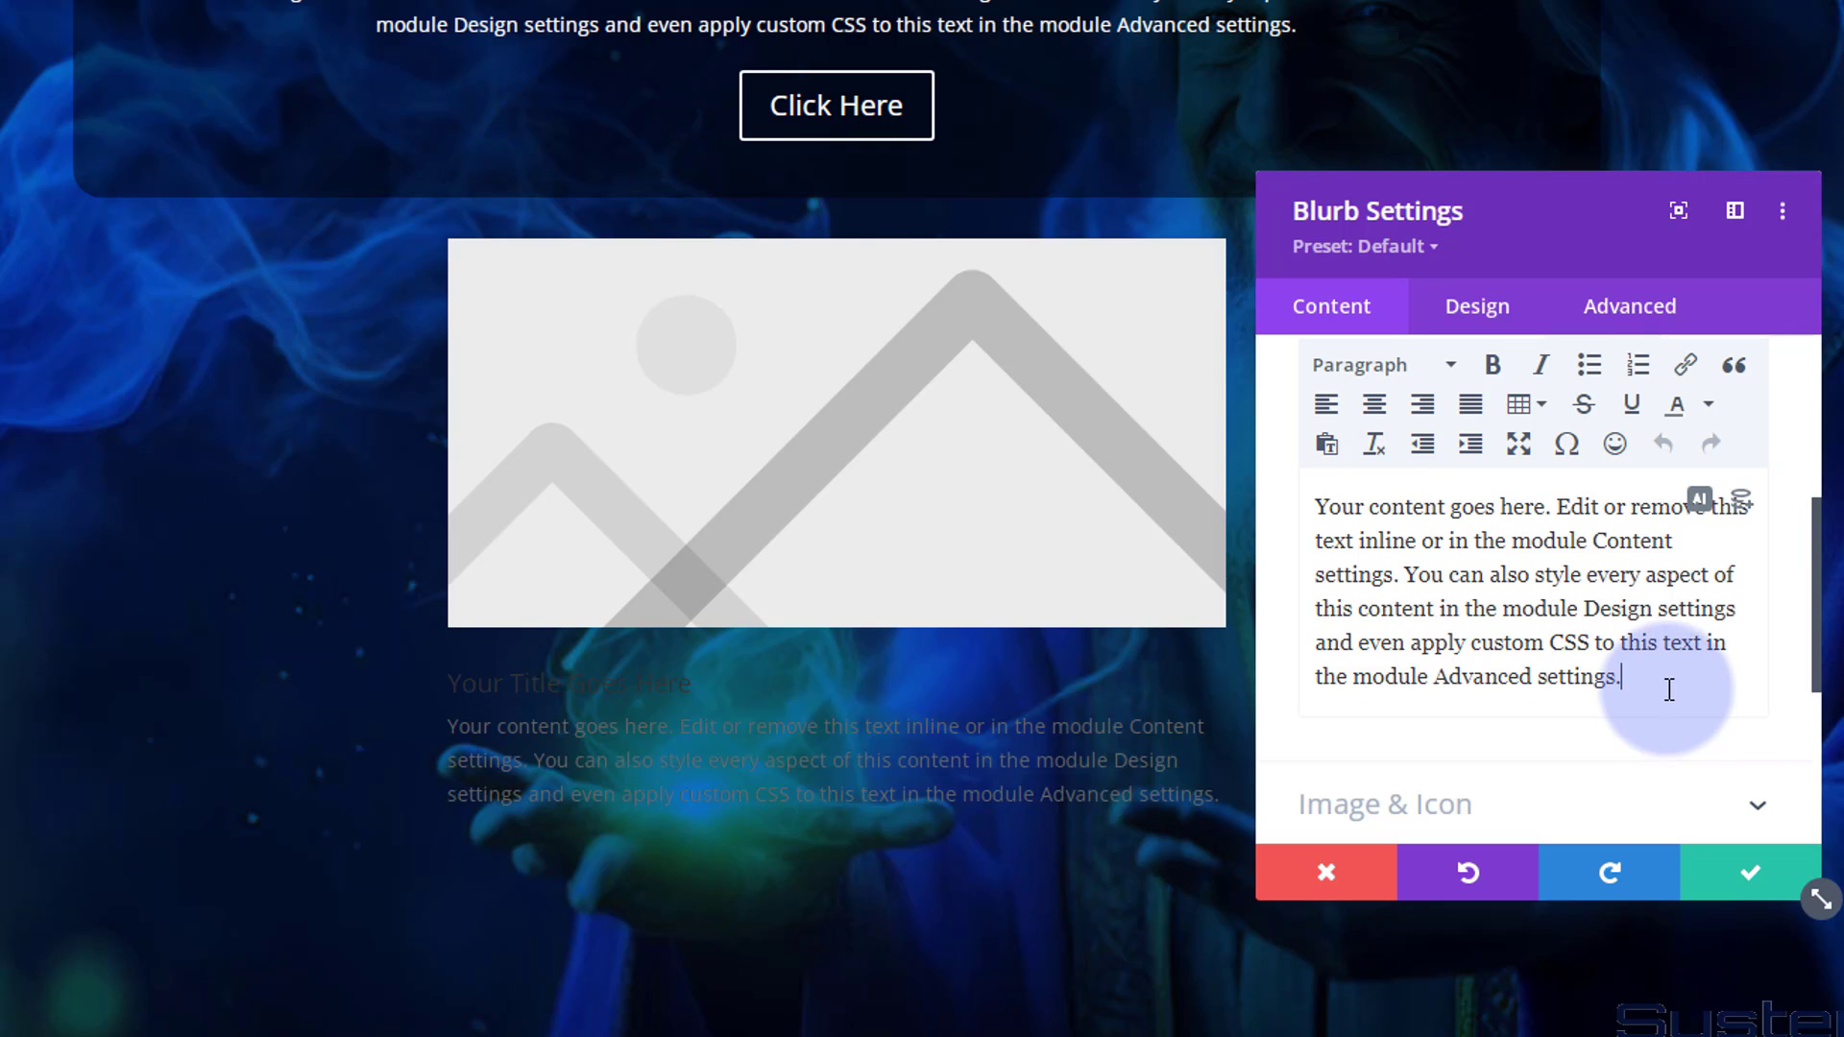
drag(1669, 689, 1318, 502)
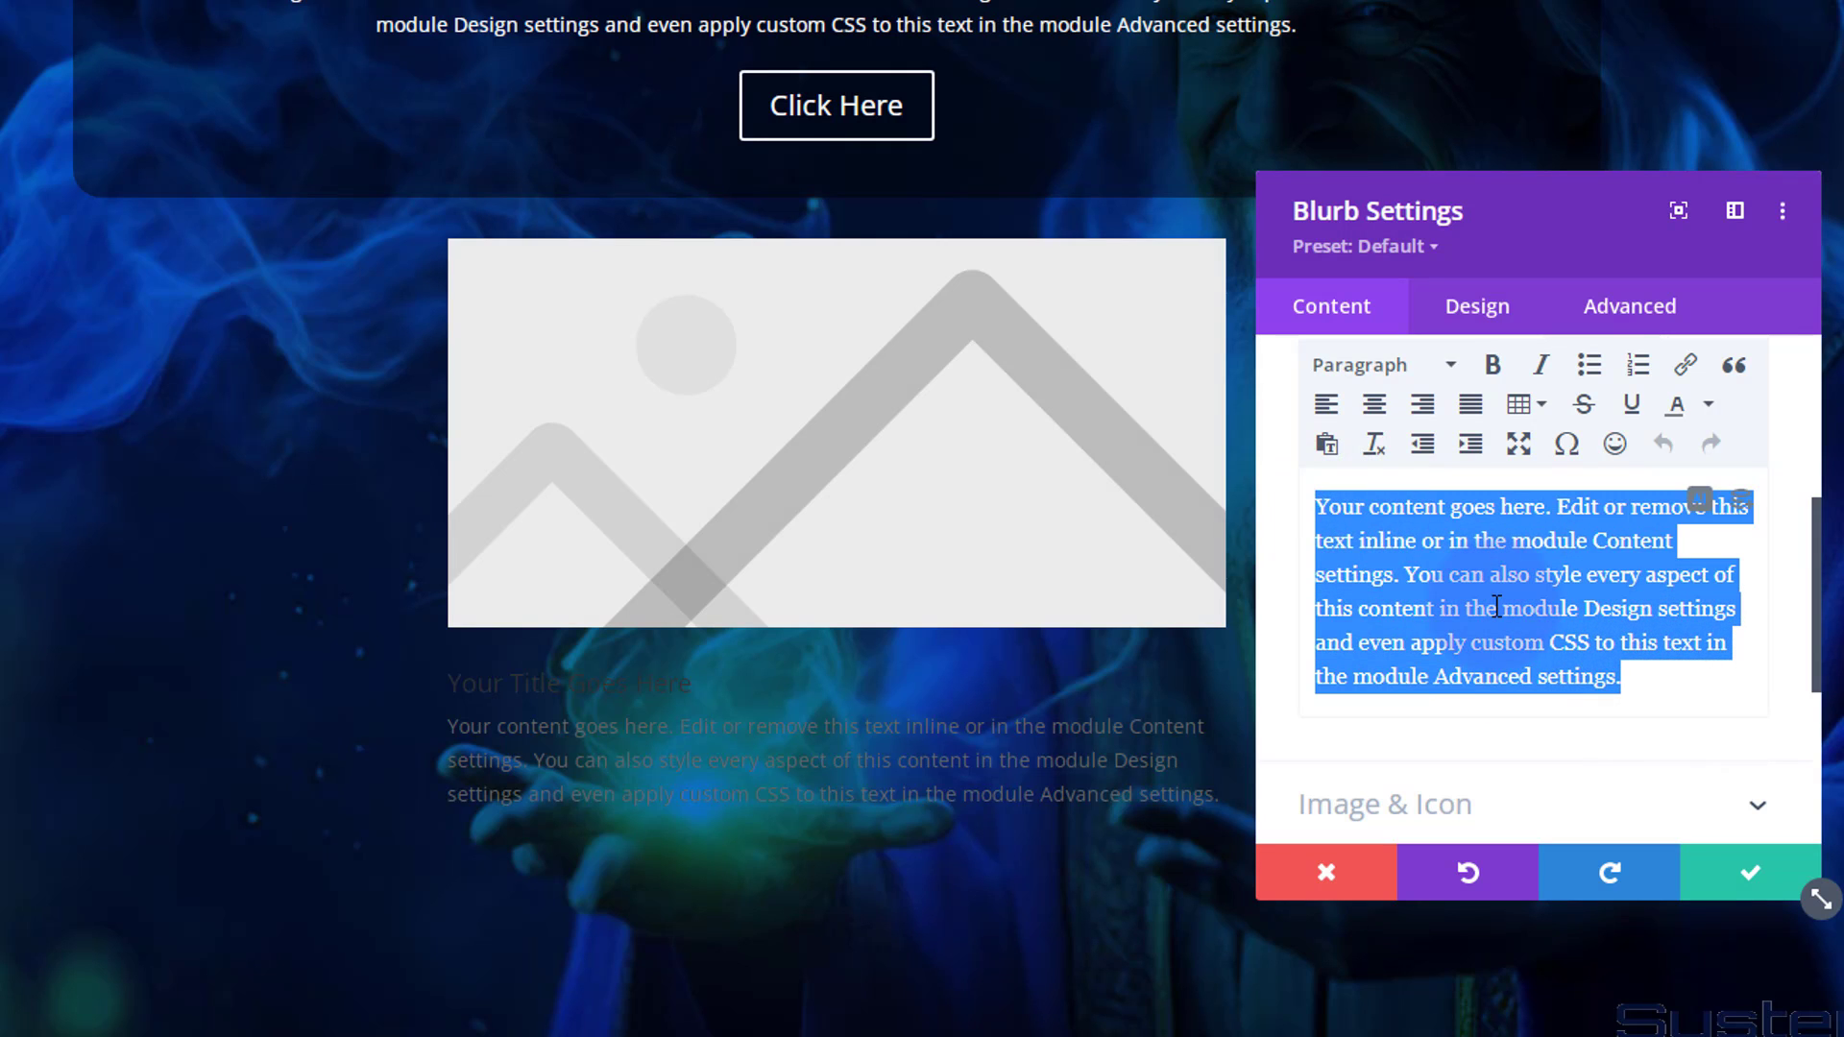
scroll(1489, 613, up, 3)
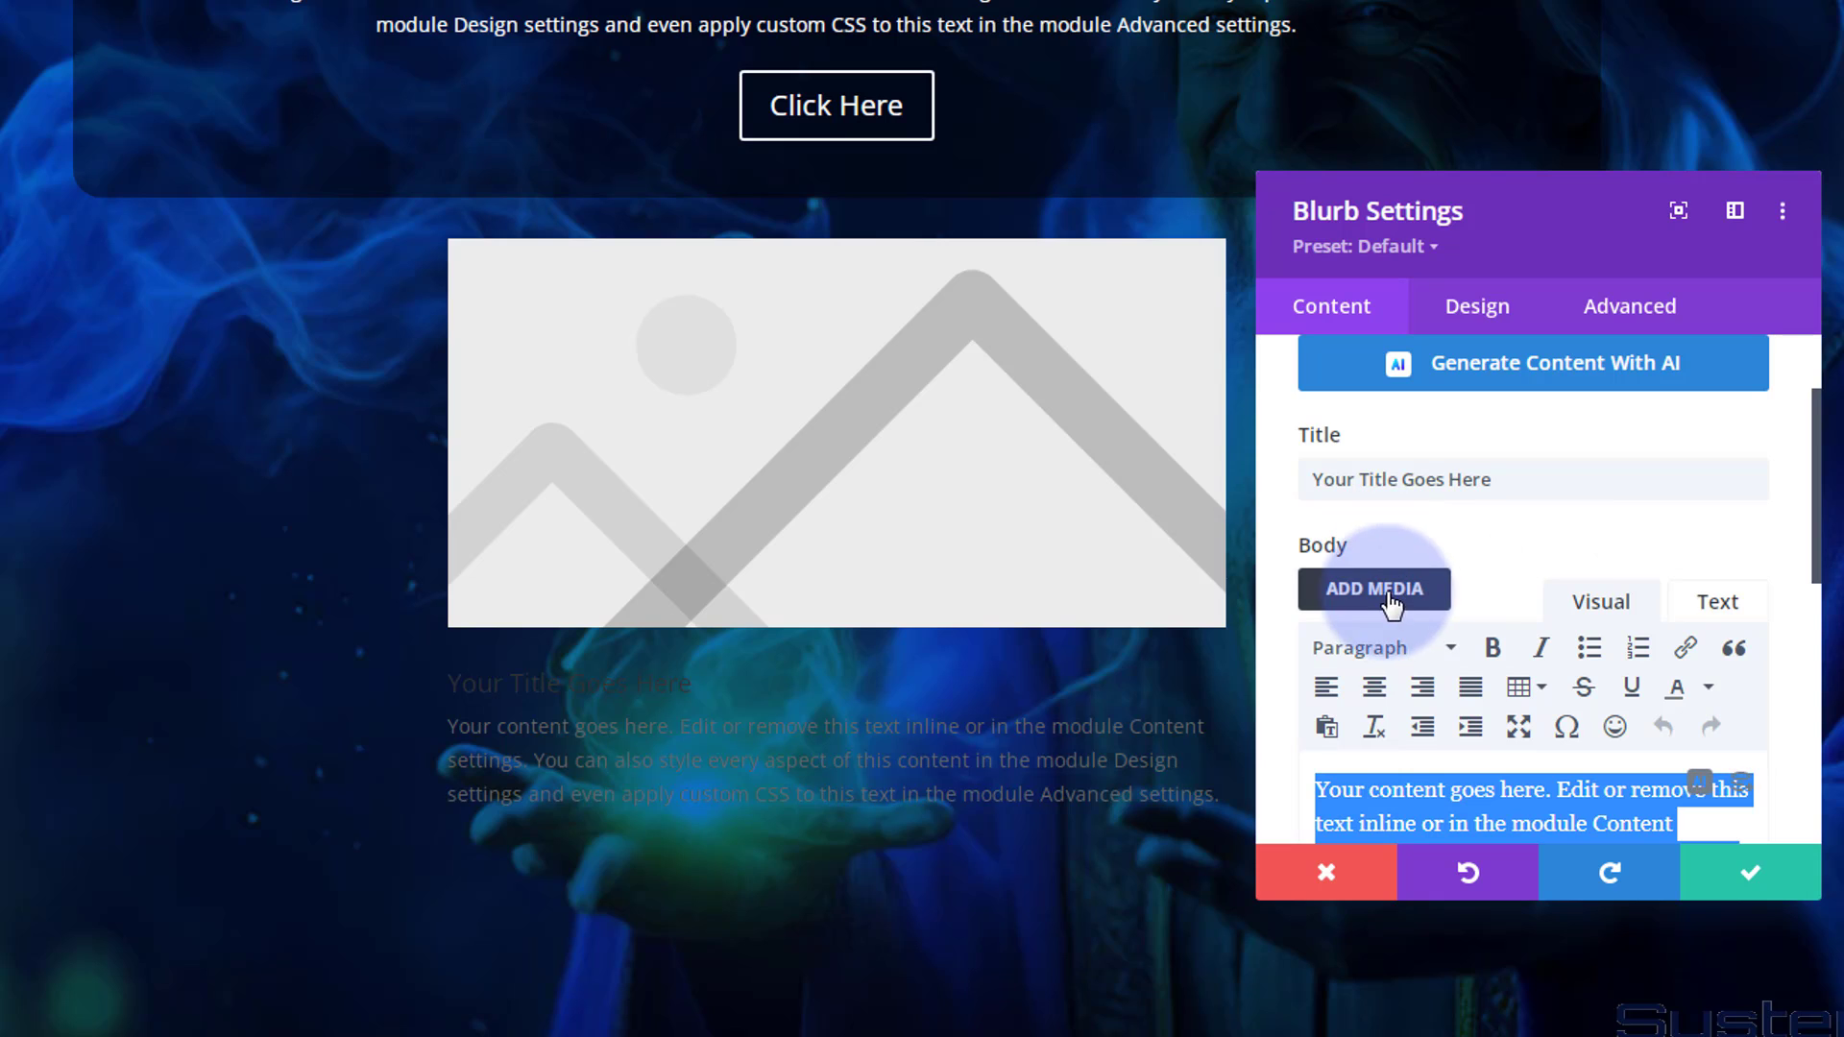
click(1412, 663)
click(1399, 650)
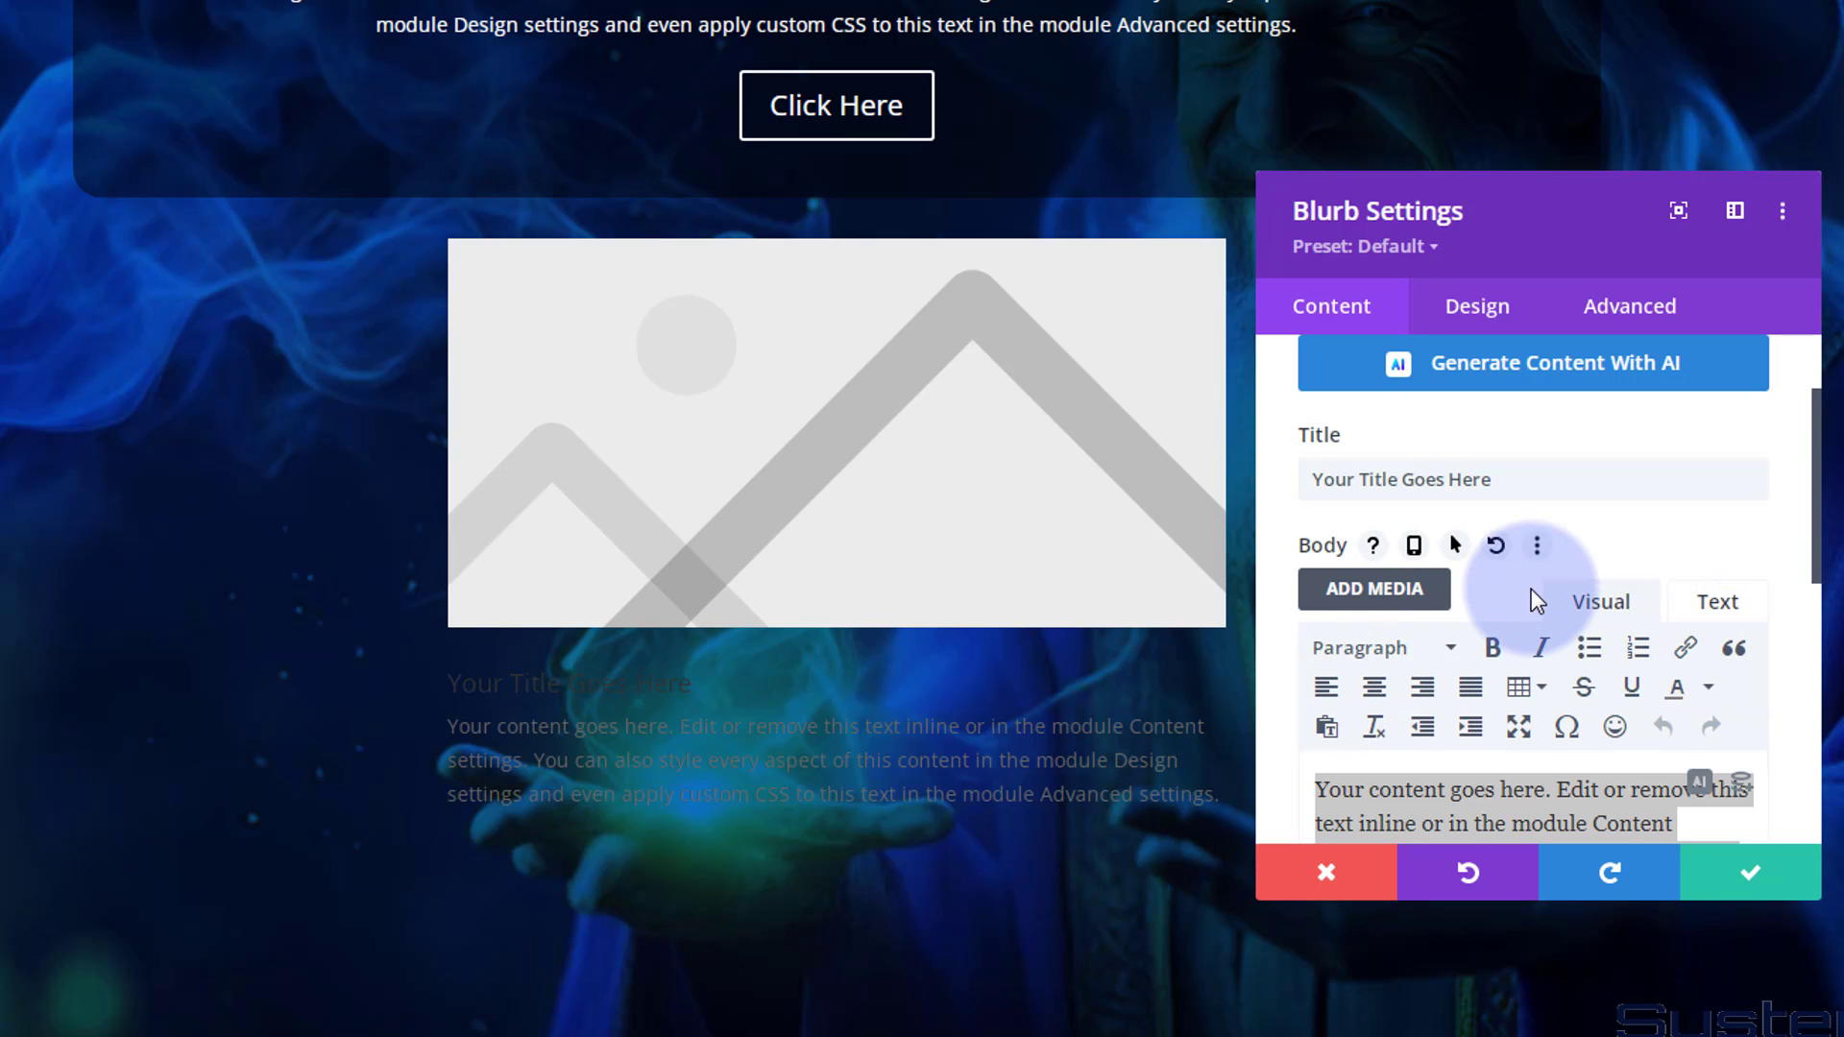
Set the blurb's image to the media library picture of a giant robot facing a small figure
scroll(1531, 590, down, 2)
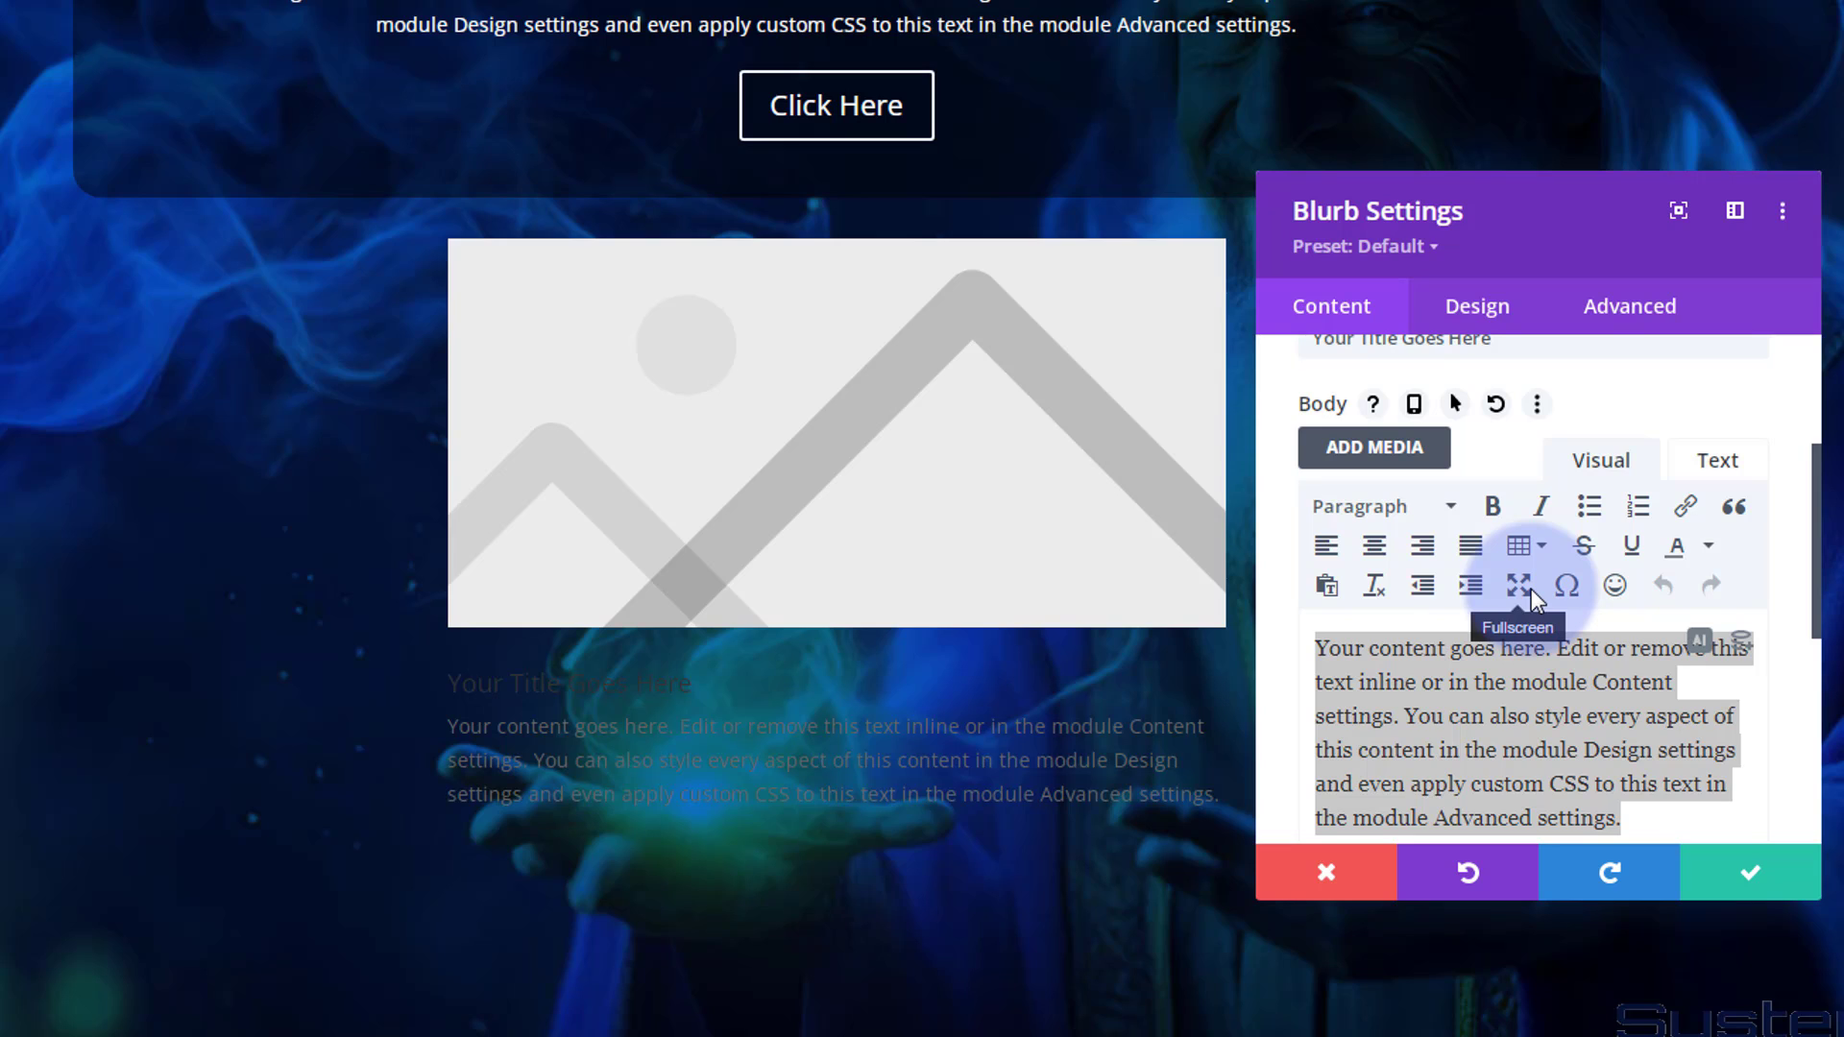
scroll(1533, 599, down, 4)
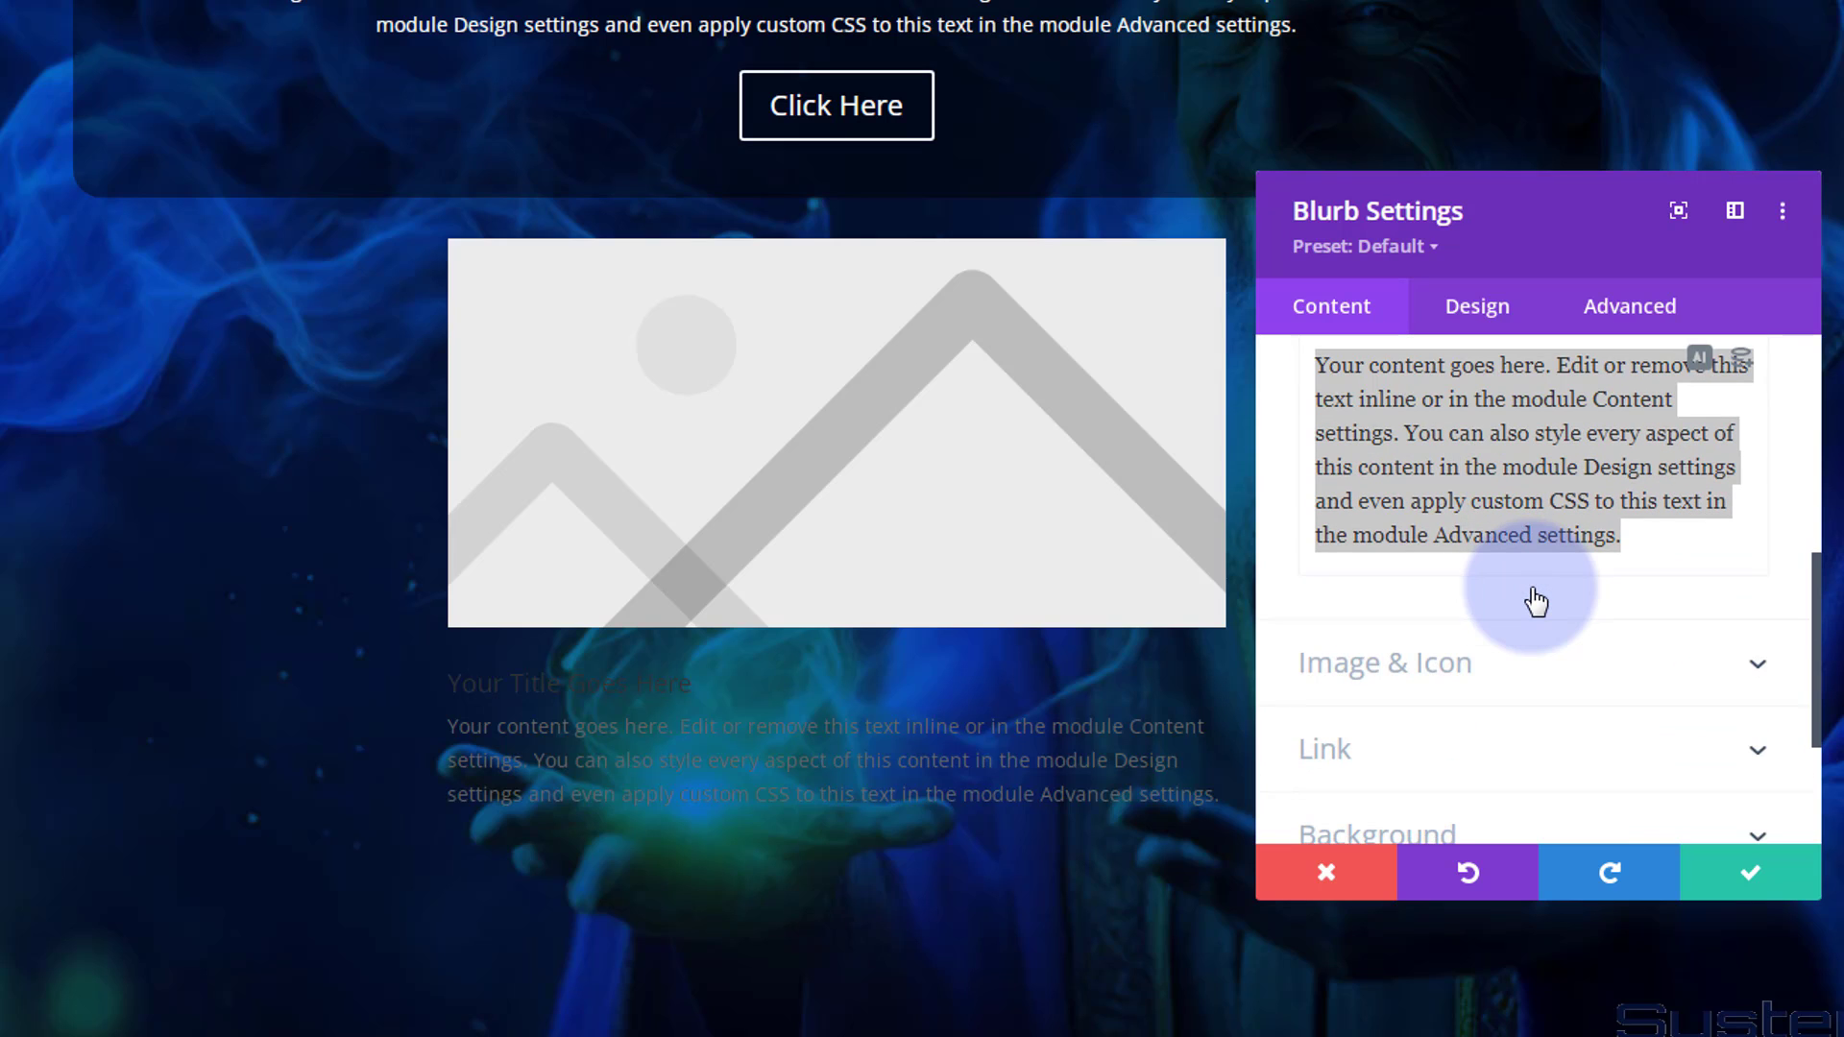
scroll(1531, 592, down, 2)
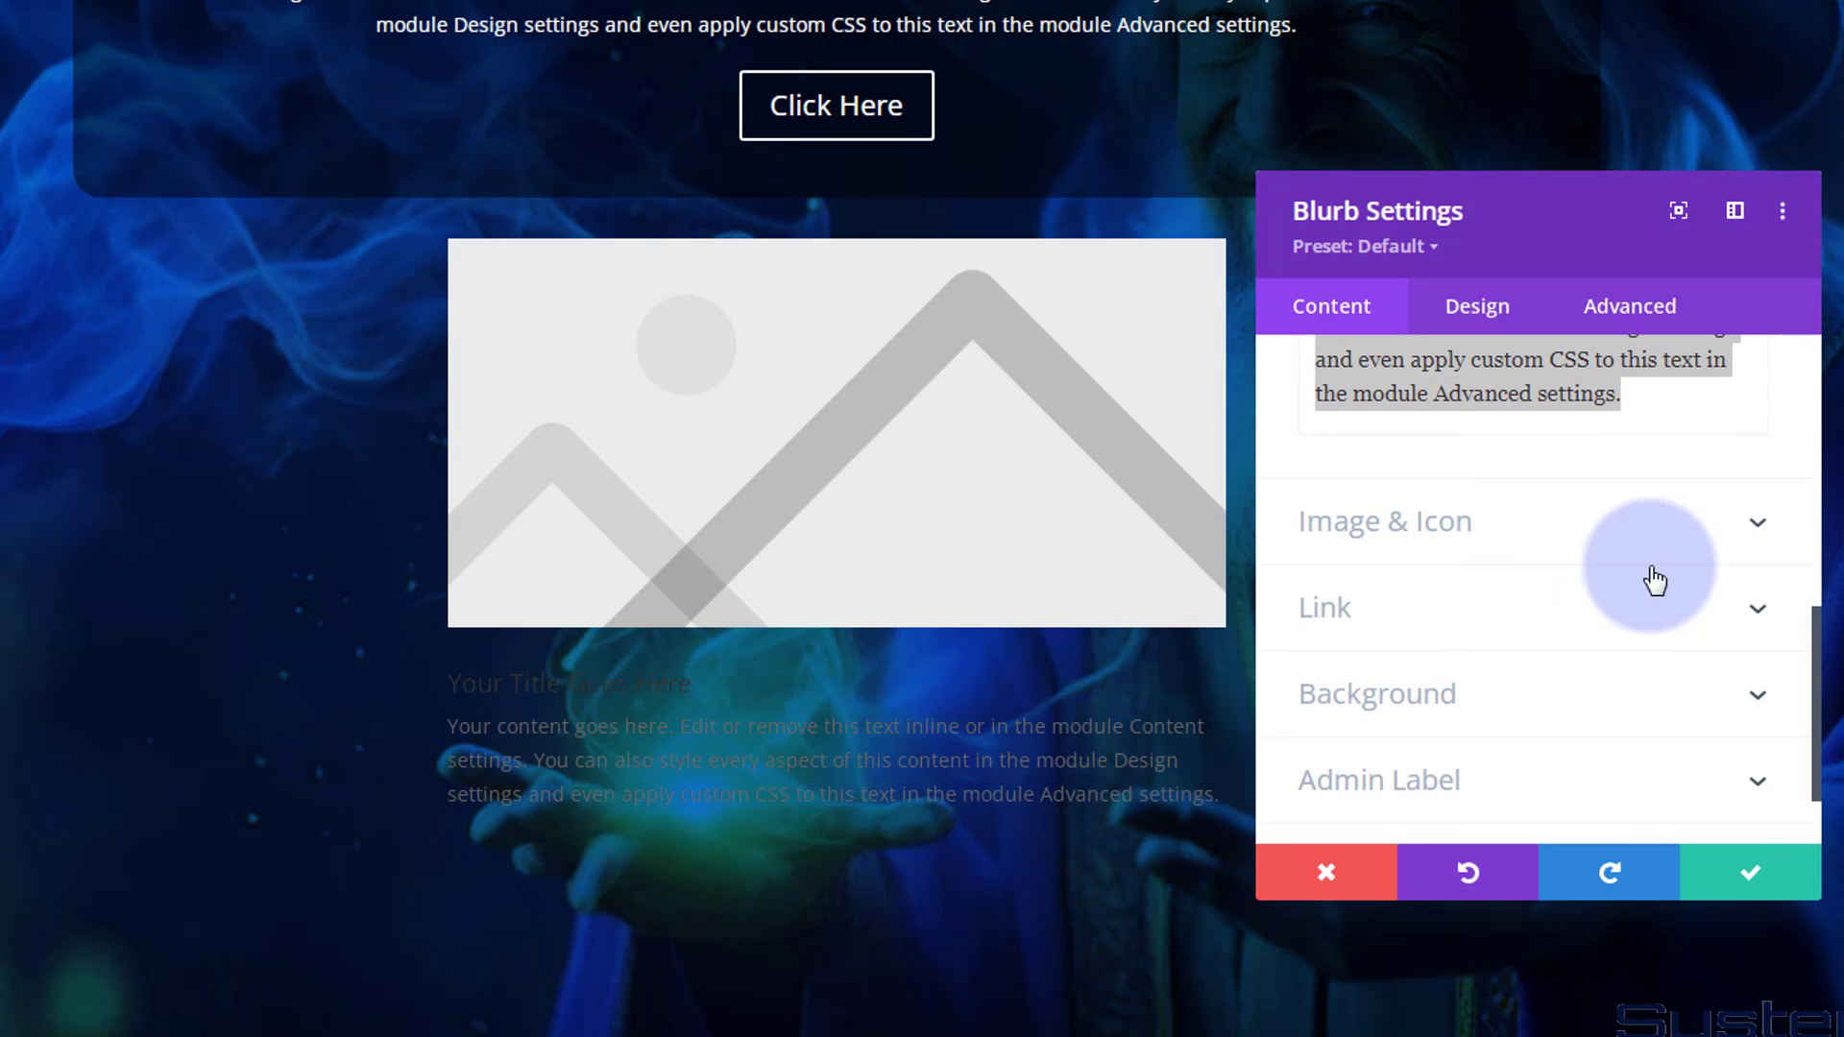
click(1526, 552)
click(1399, 691)
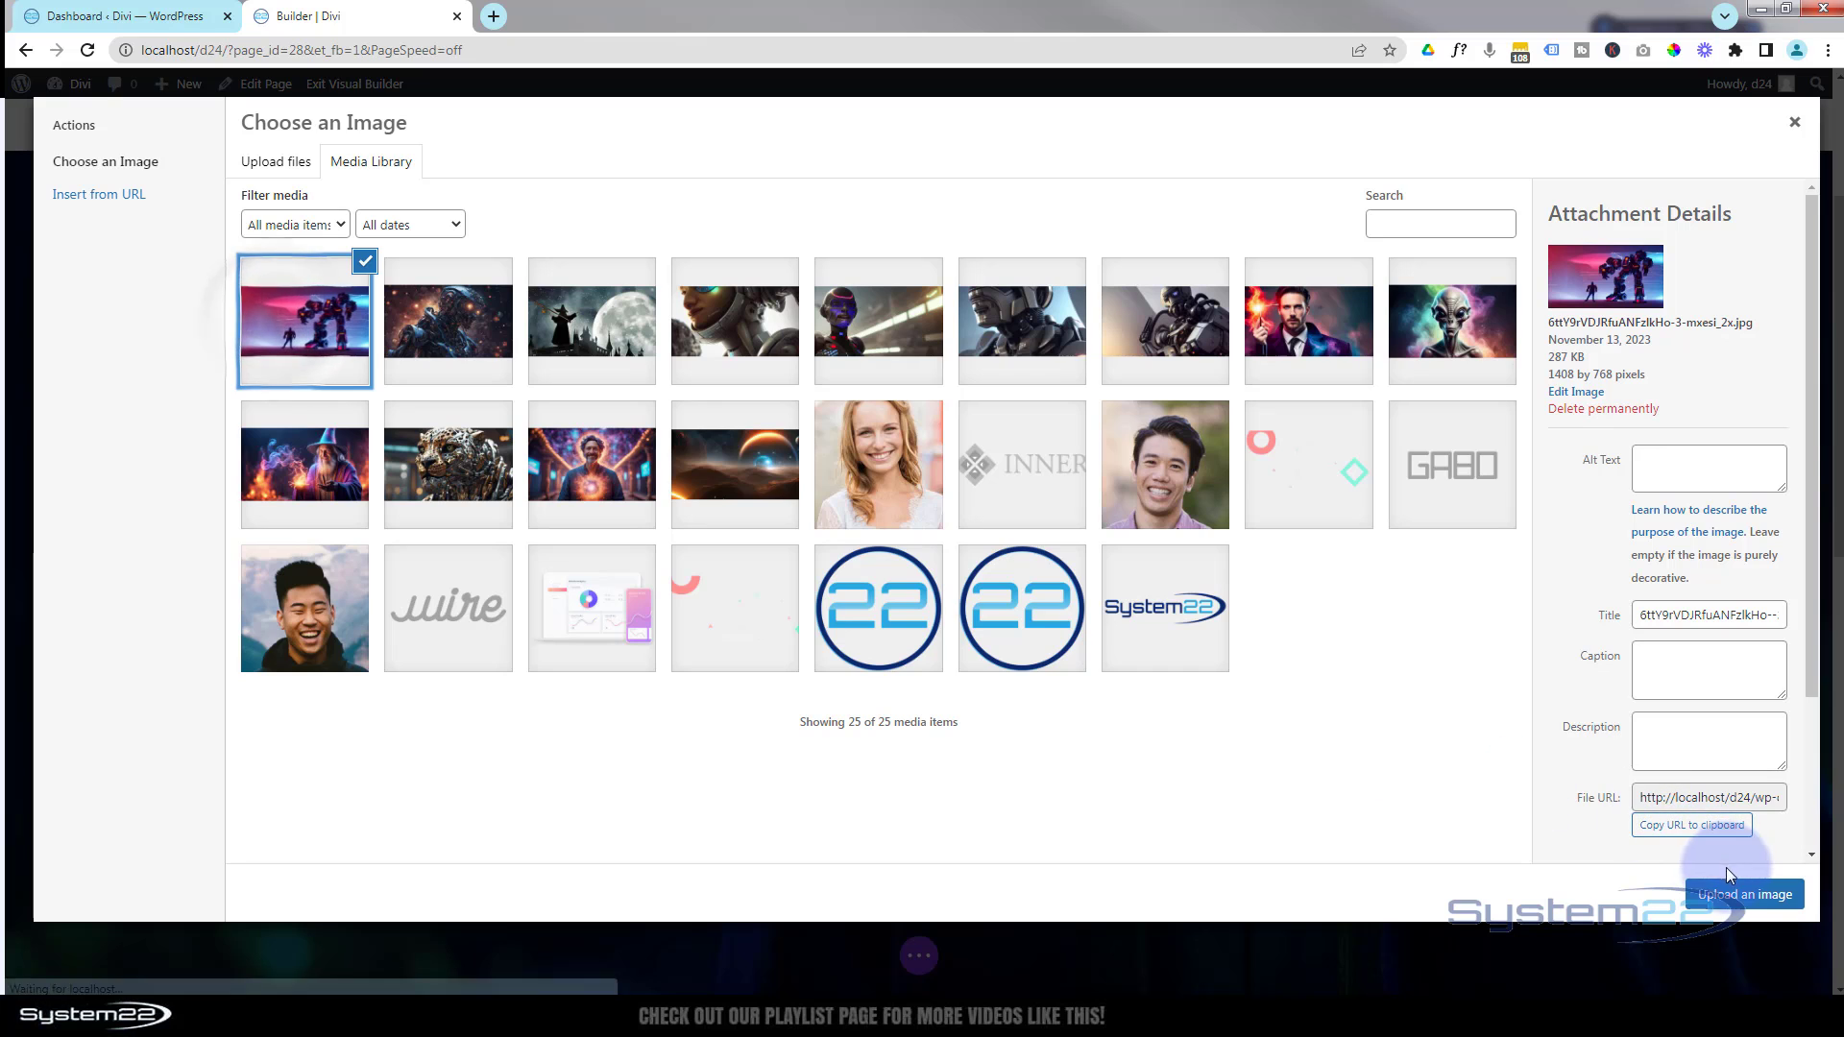
click(1736, 892)
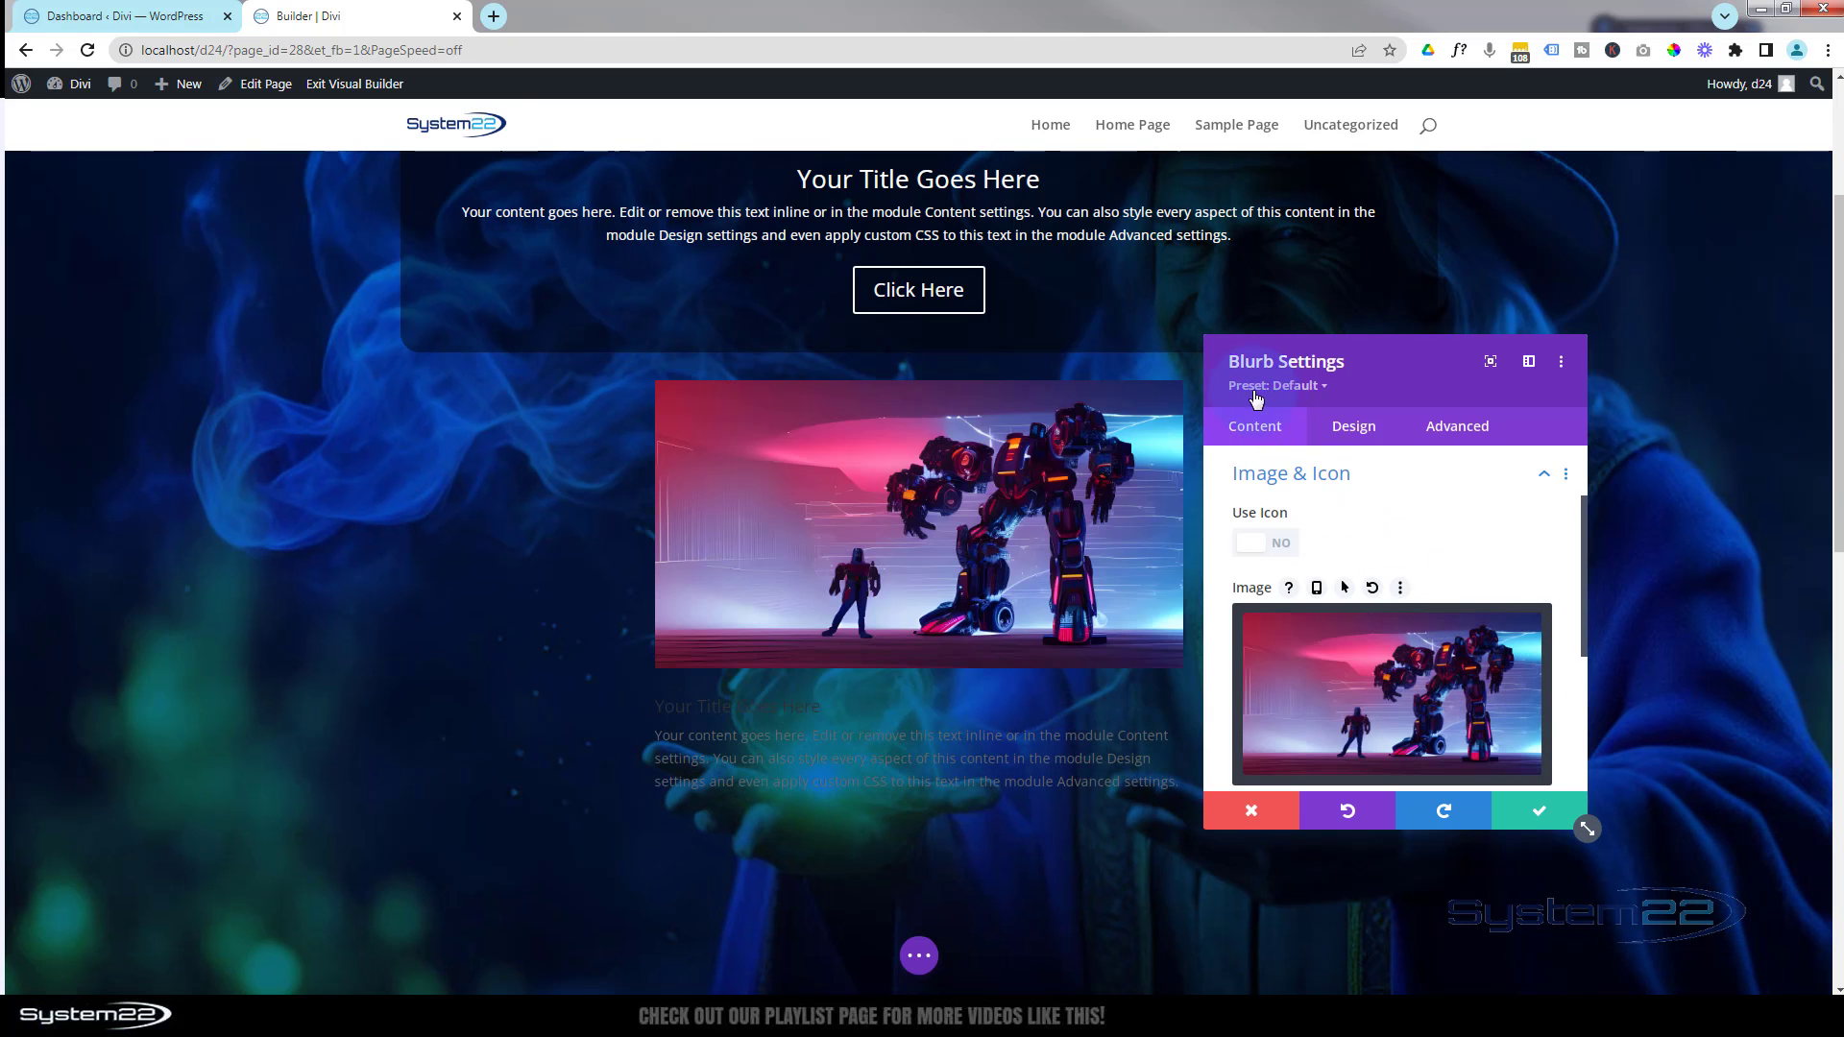
Switch the blurb from an image to an icon and view the full-screen icon library
click(1286, 544)
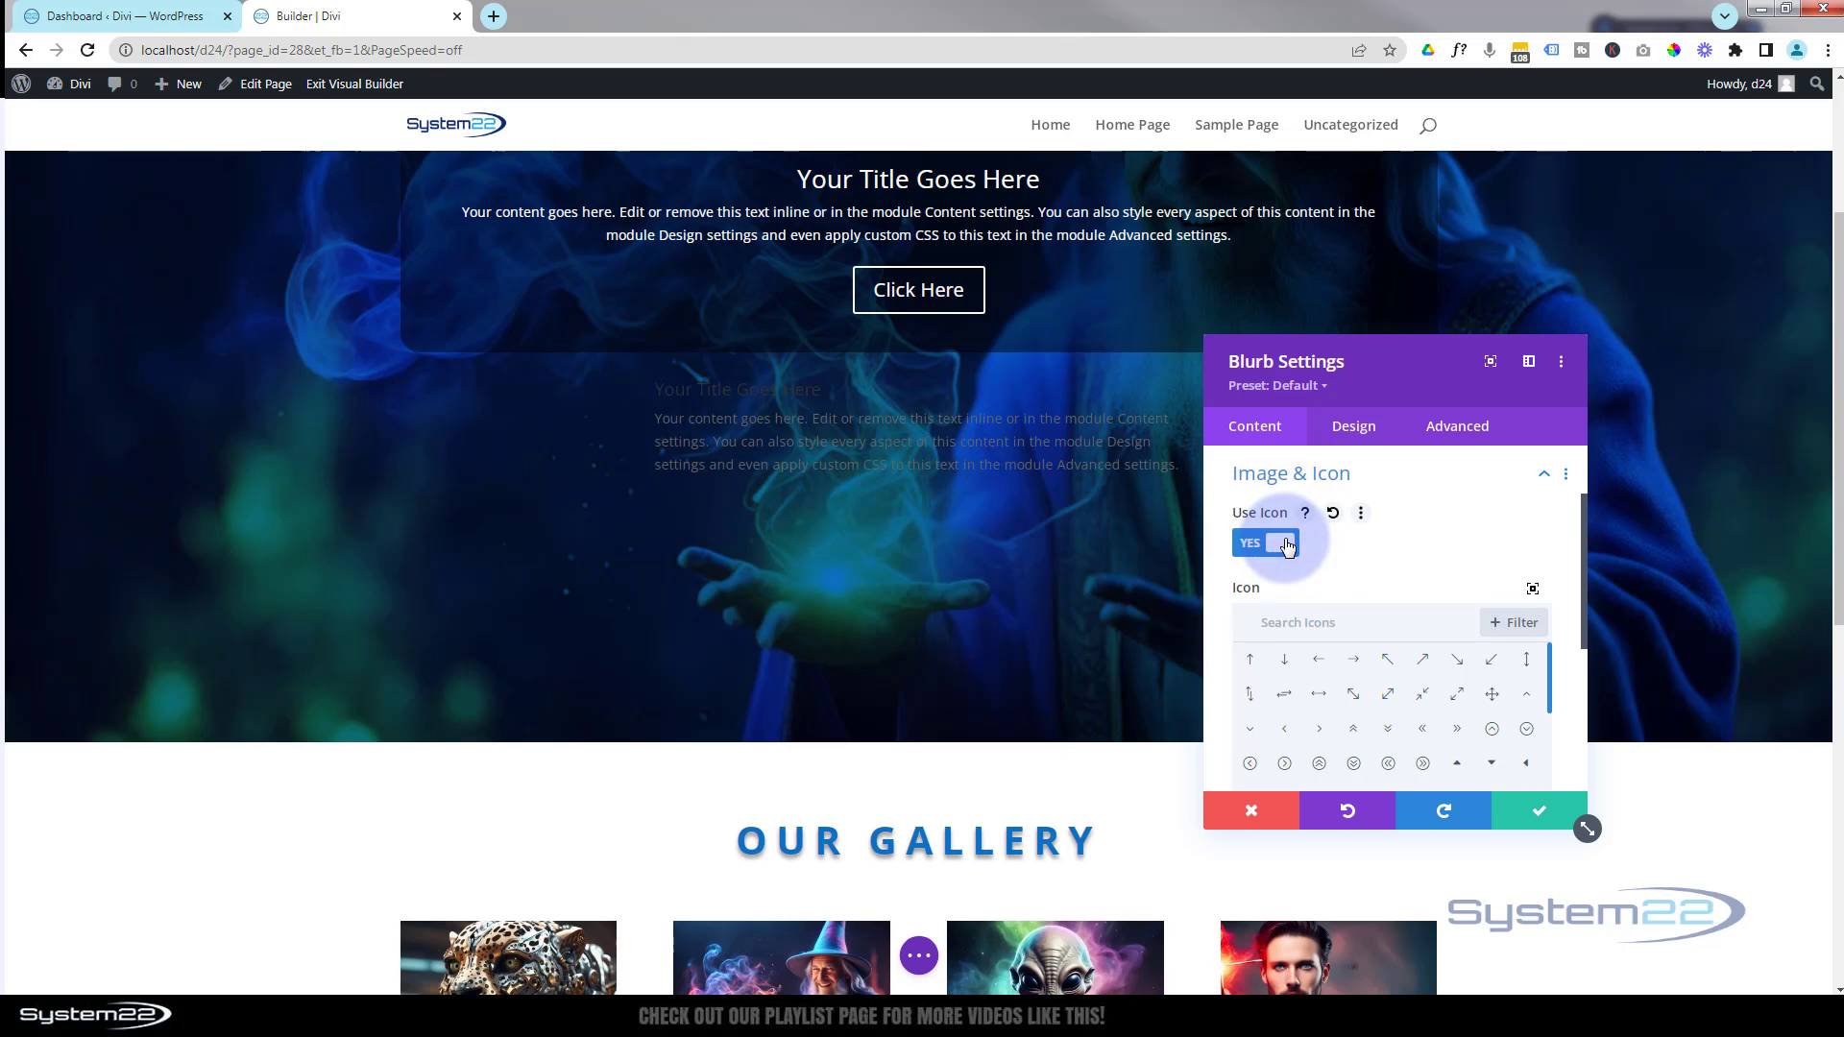
scroll(1422, 533, down, 1)
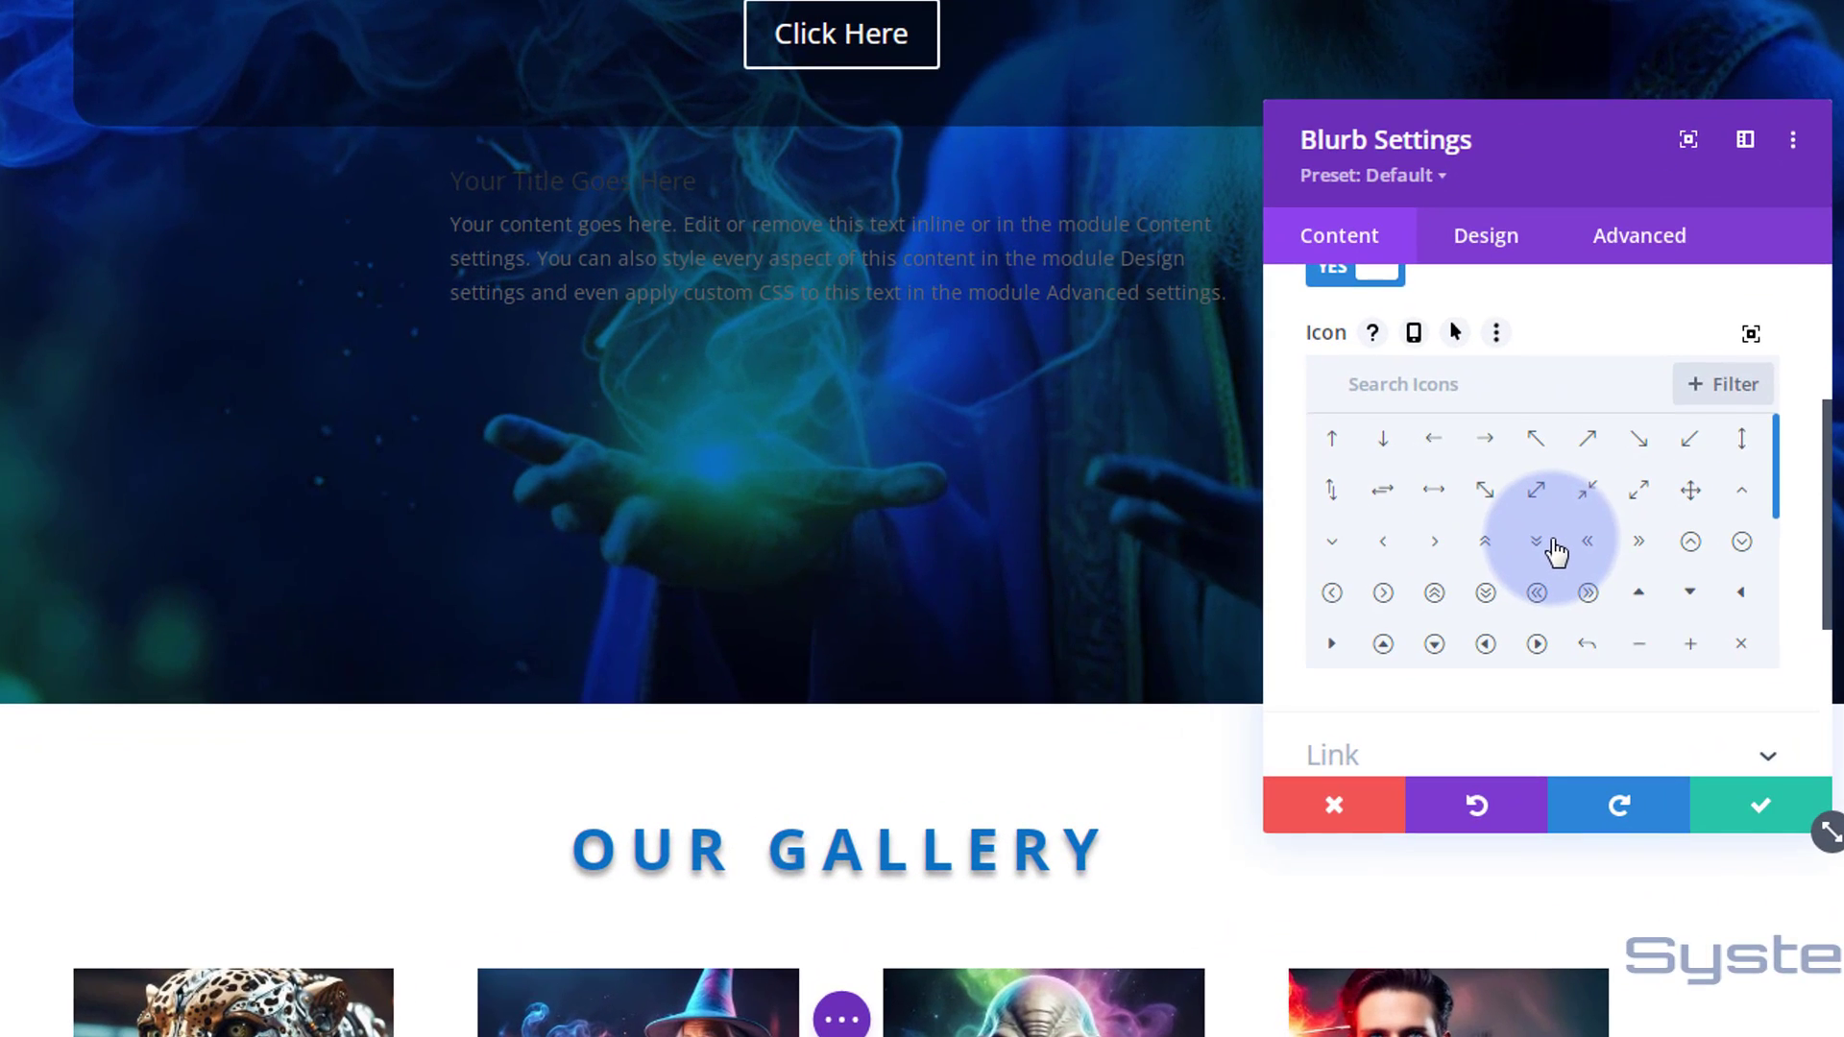
scroll(1401, 641, down, 1)
scroll(1498, 509, up, 1)
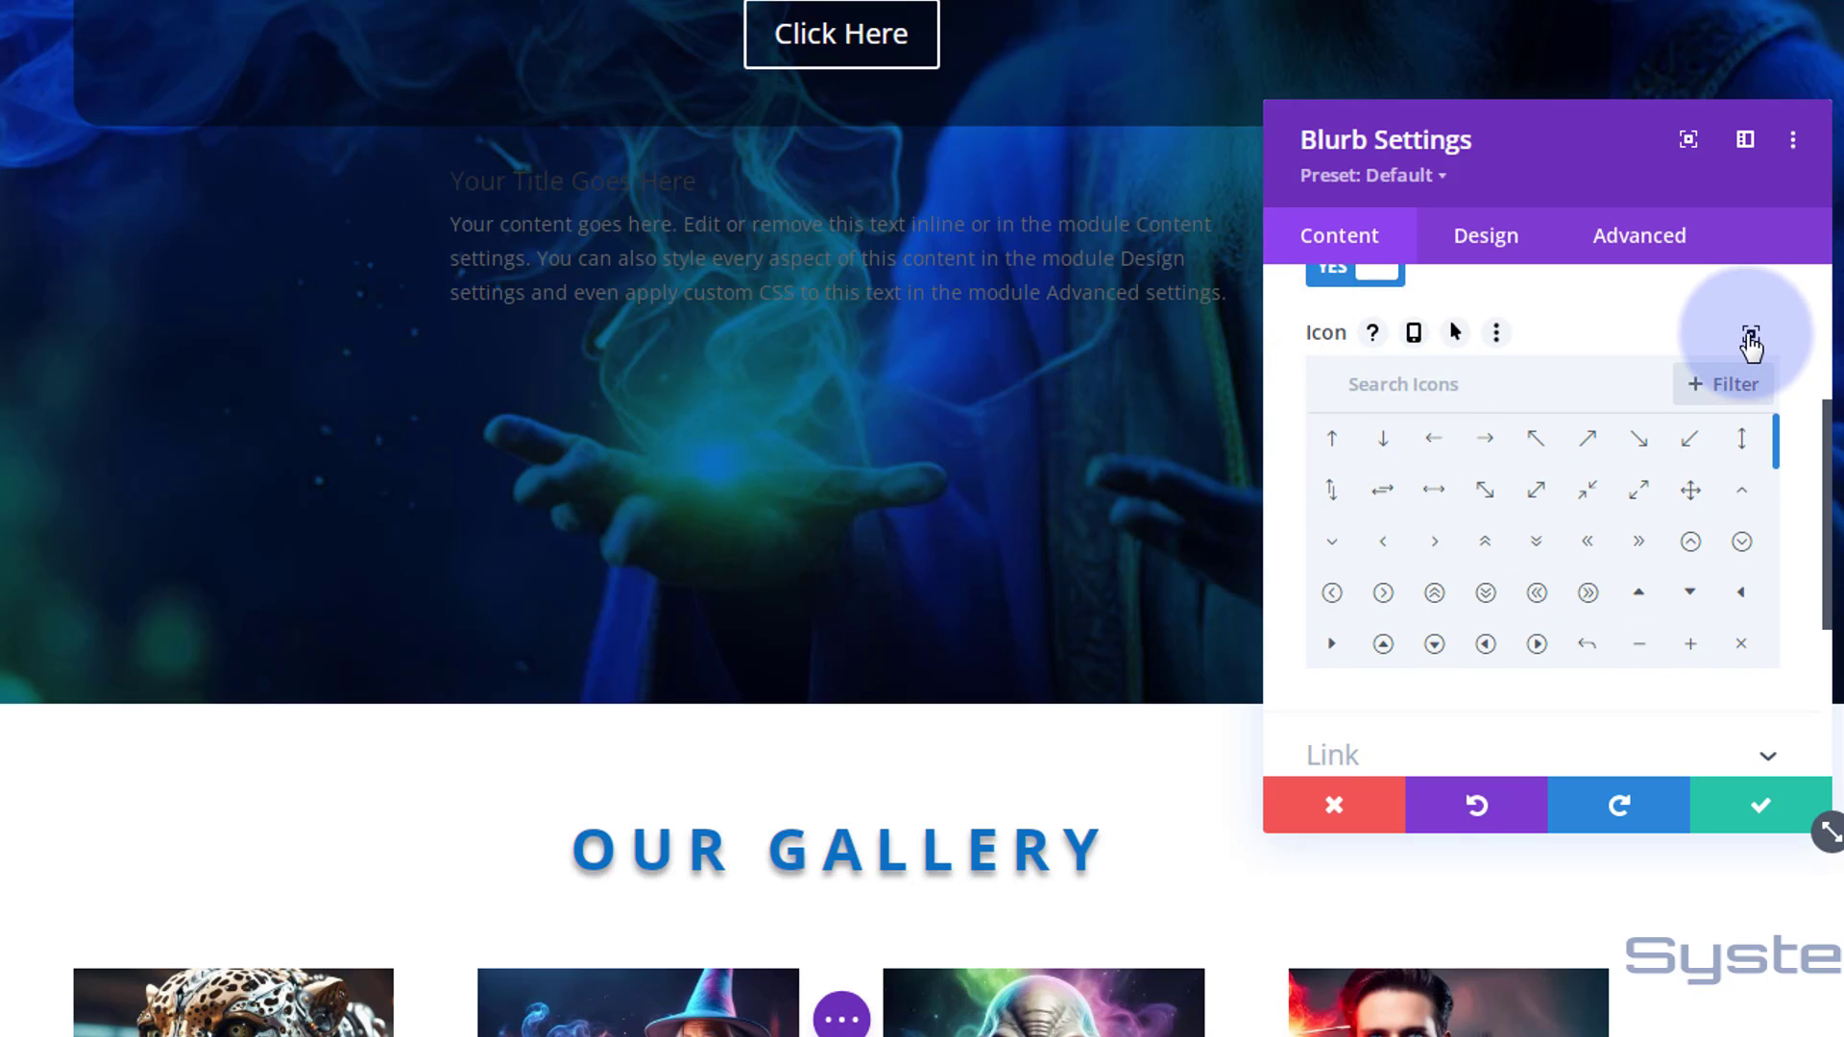
click(1751, 336)
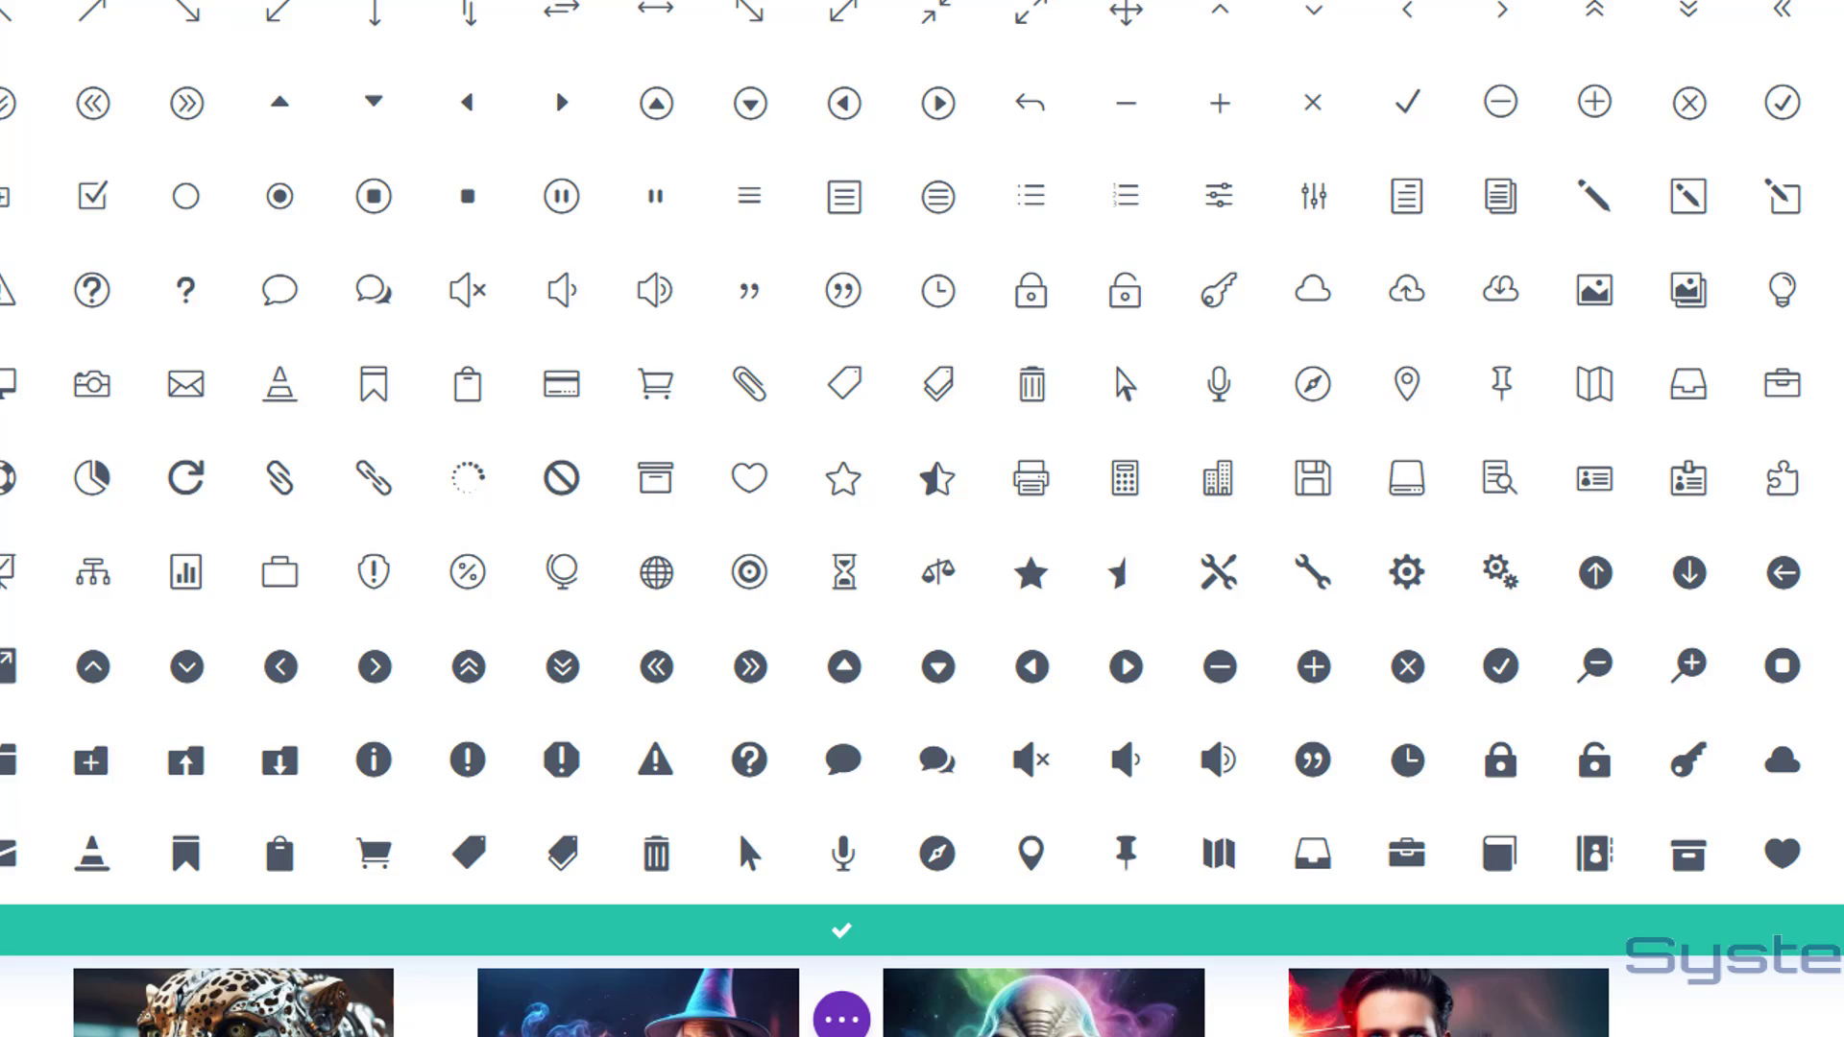
key(Escape)
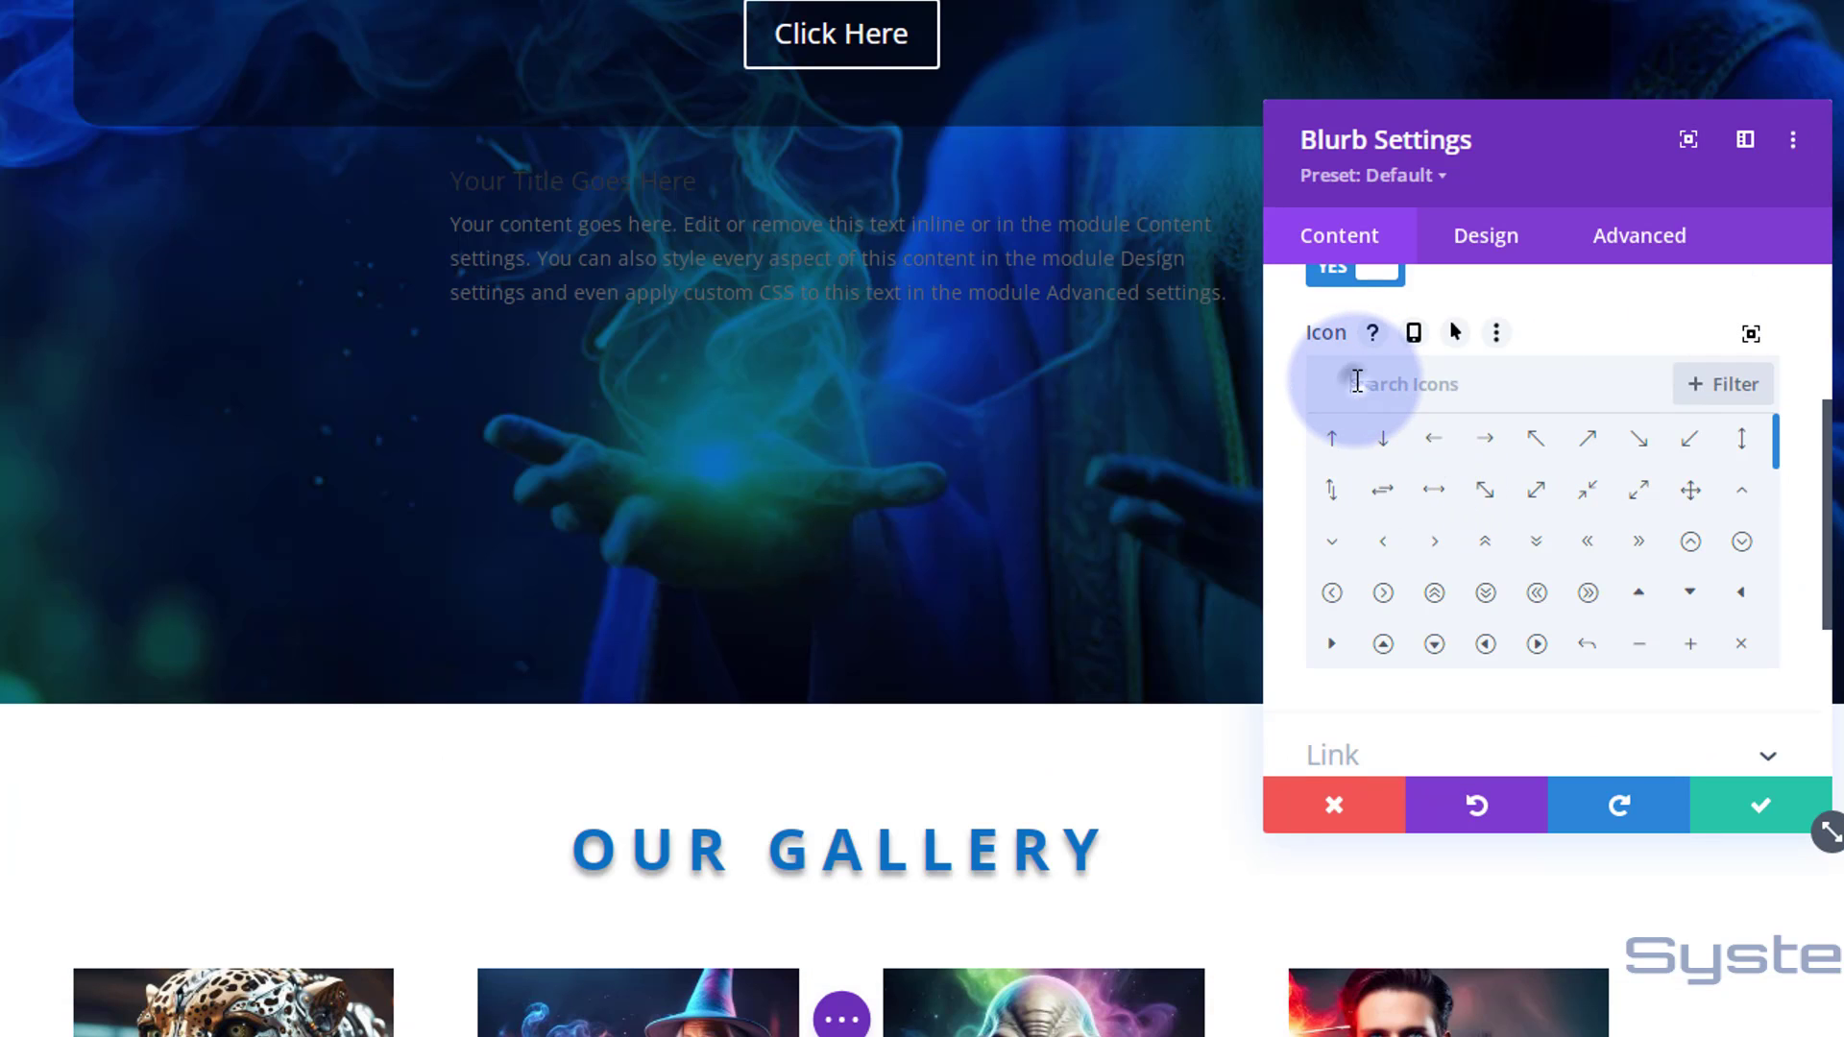
Search the icons for "people" and set the blurb's icon to the solid group of three people
click(1356, 381)
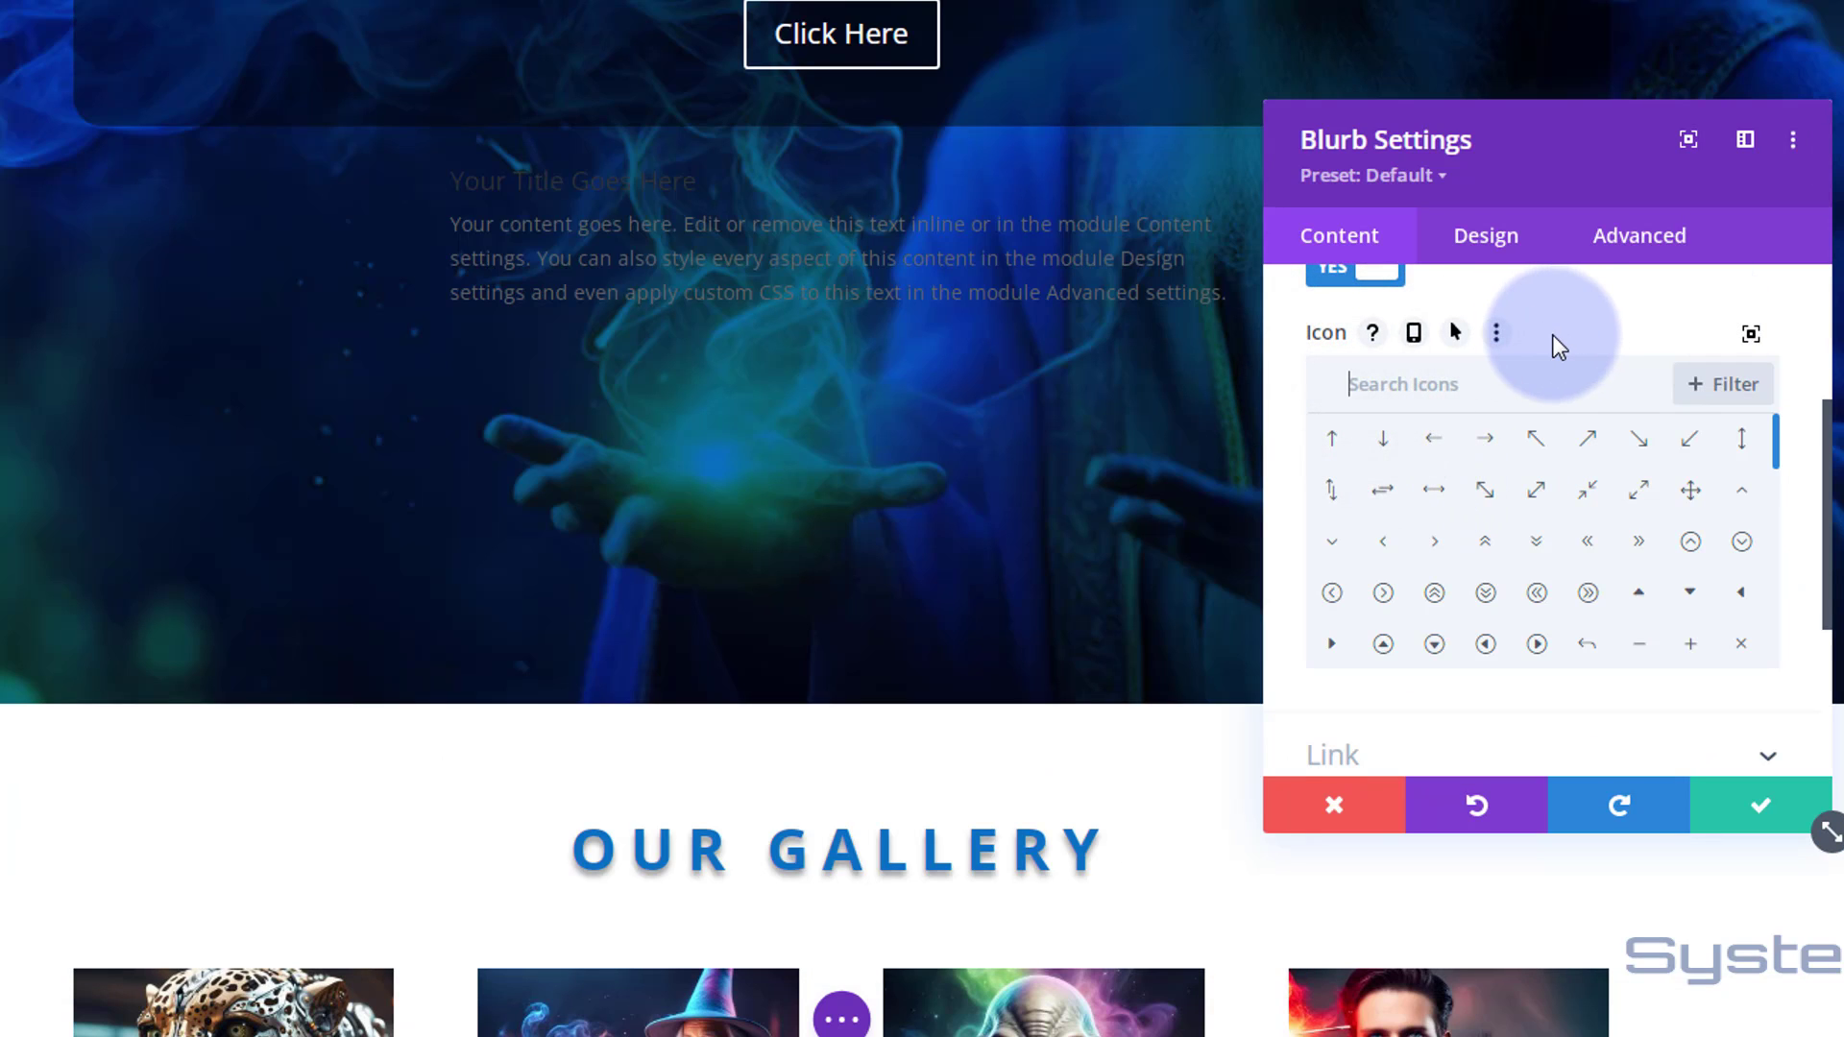
text(people)
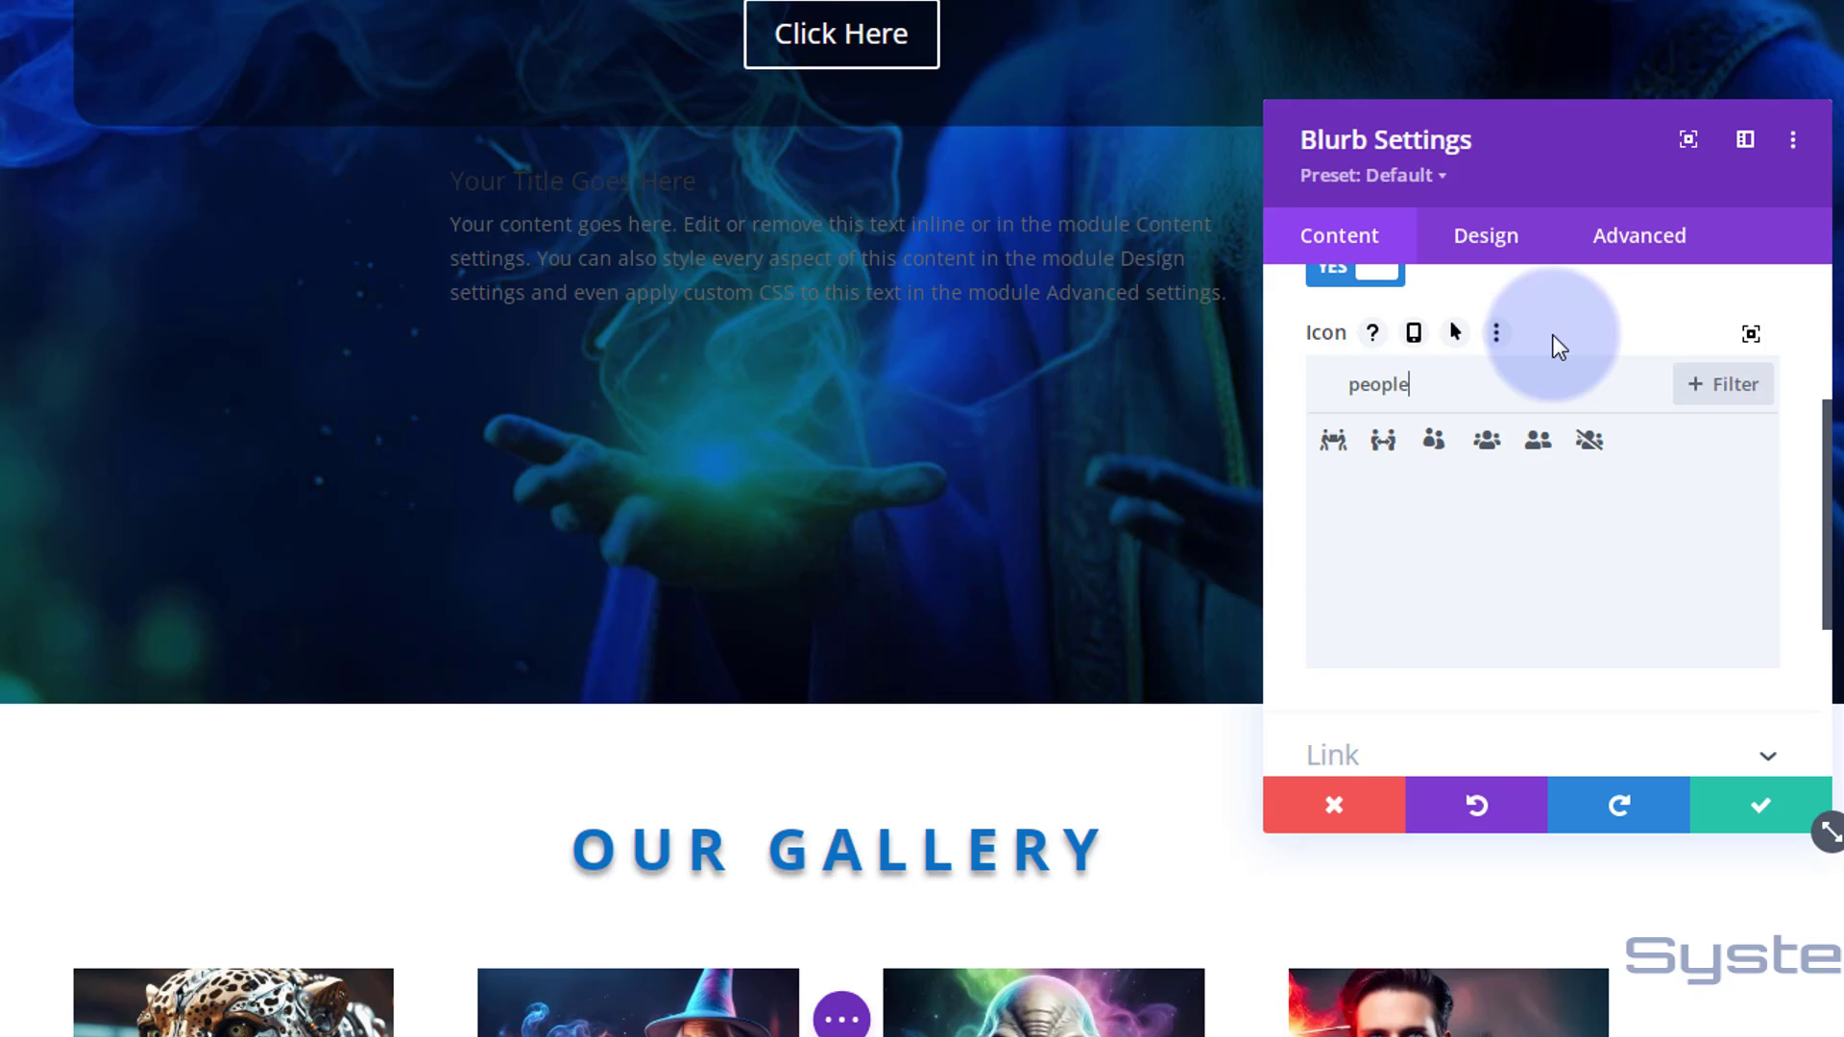
click(1487, 442)
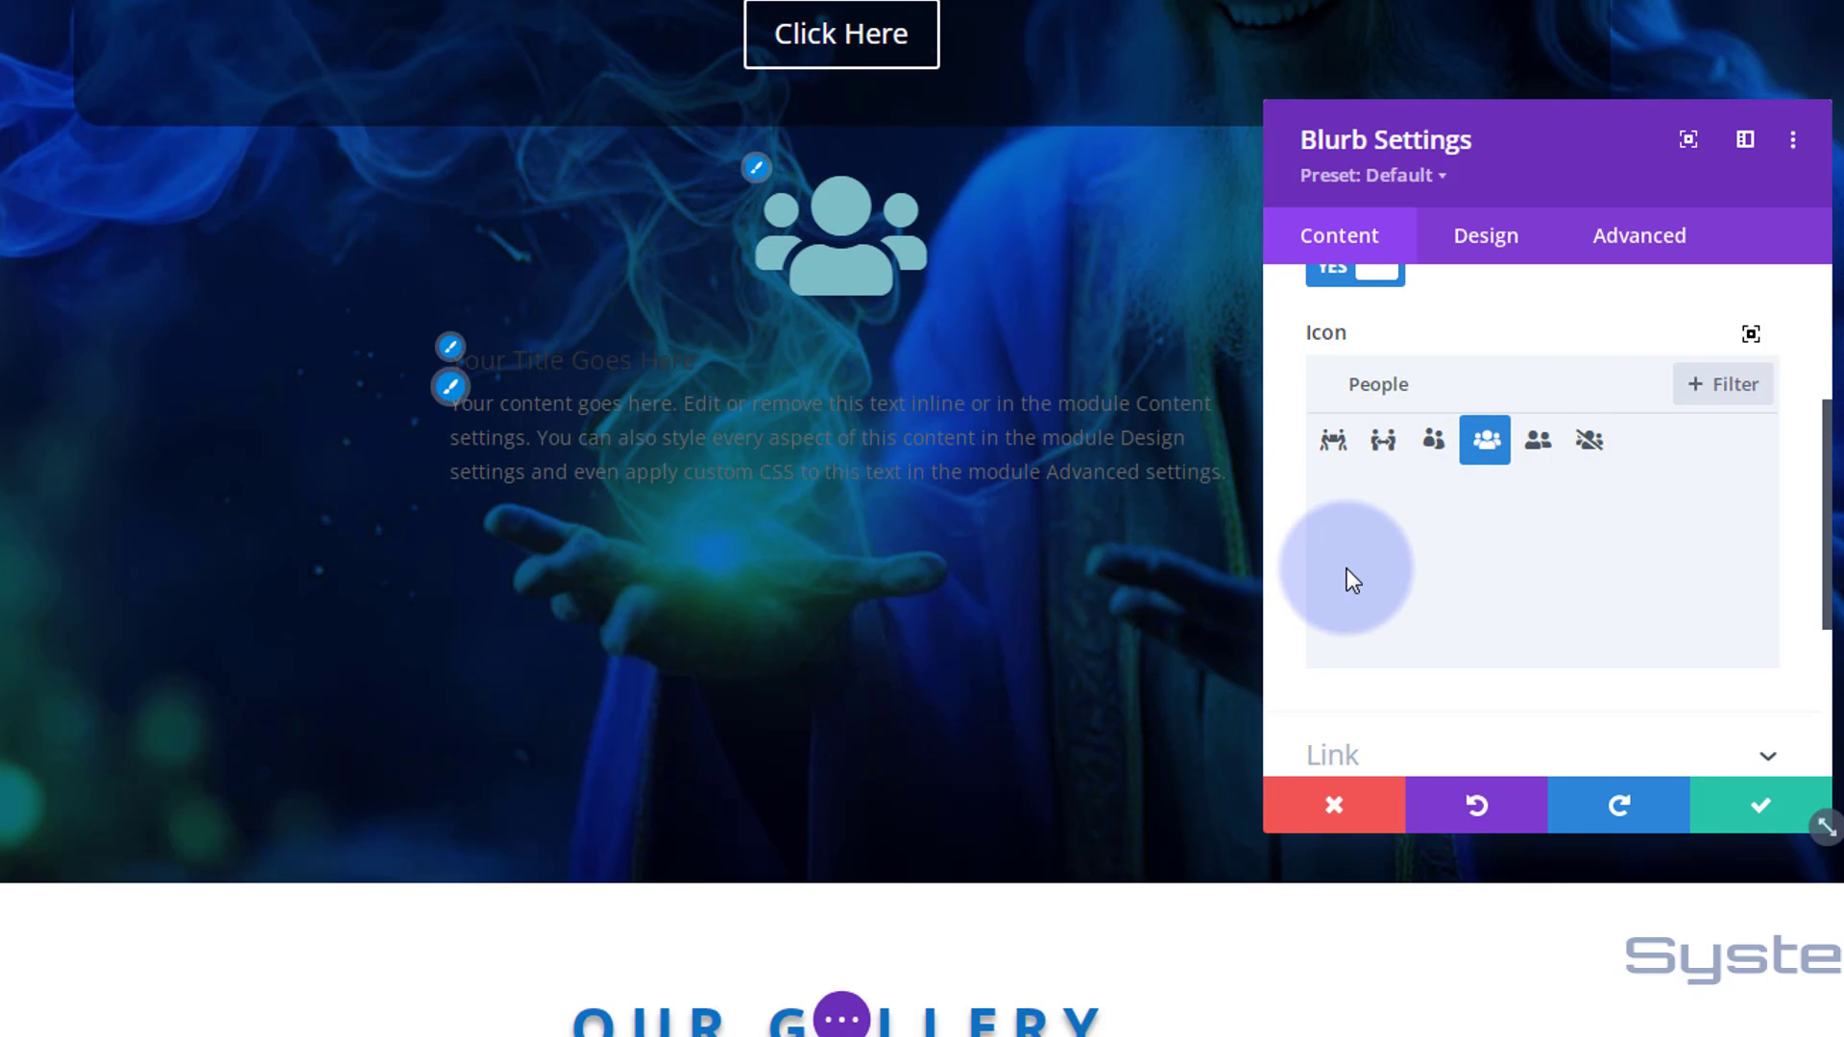
Close the blurb's Image & Icon settings and open its Link settings at the Title Link URL
scroll(1349, 547, down, 3)
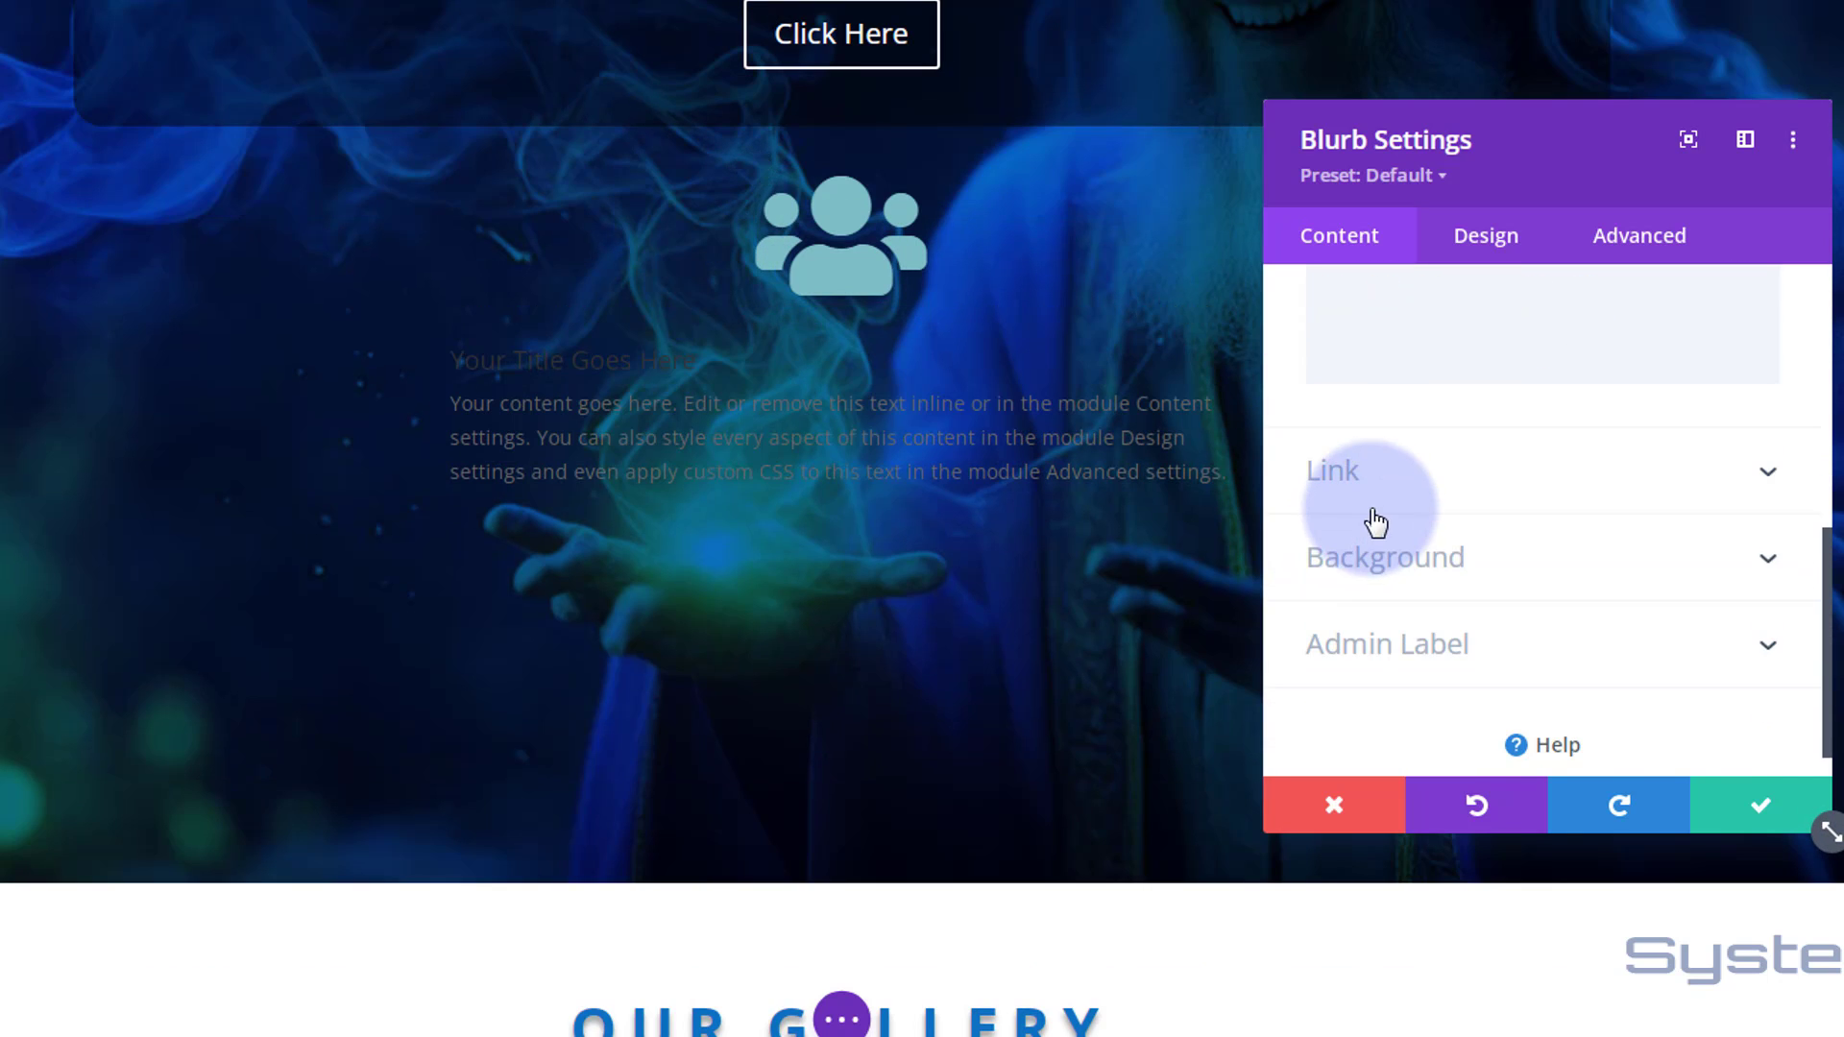
scroll(1375, 523, up, 5)
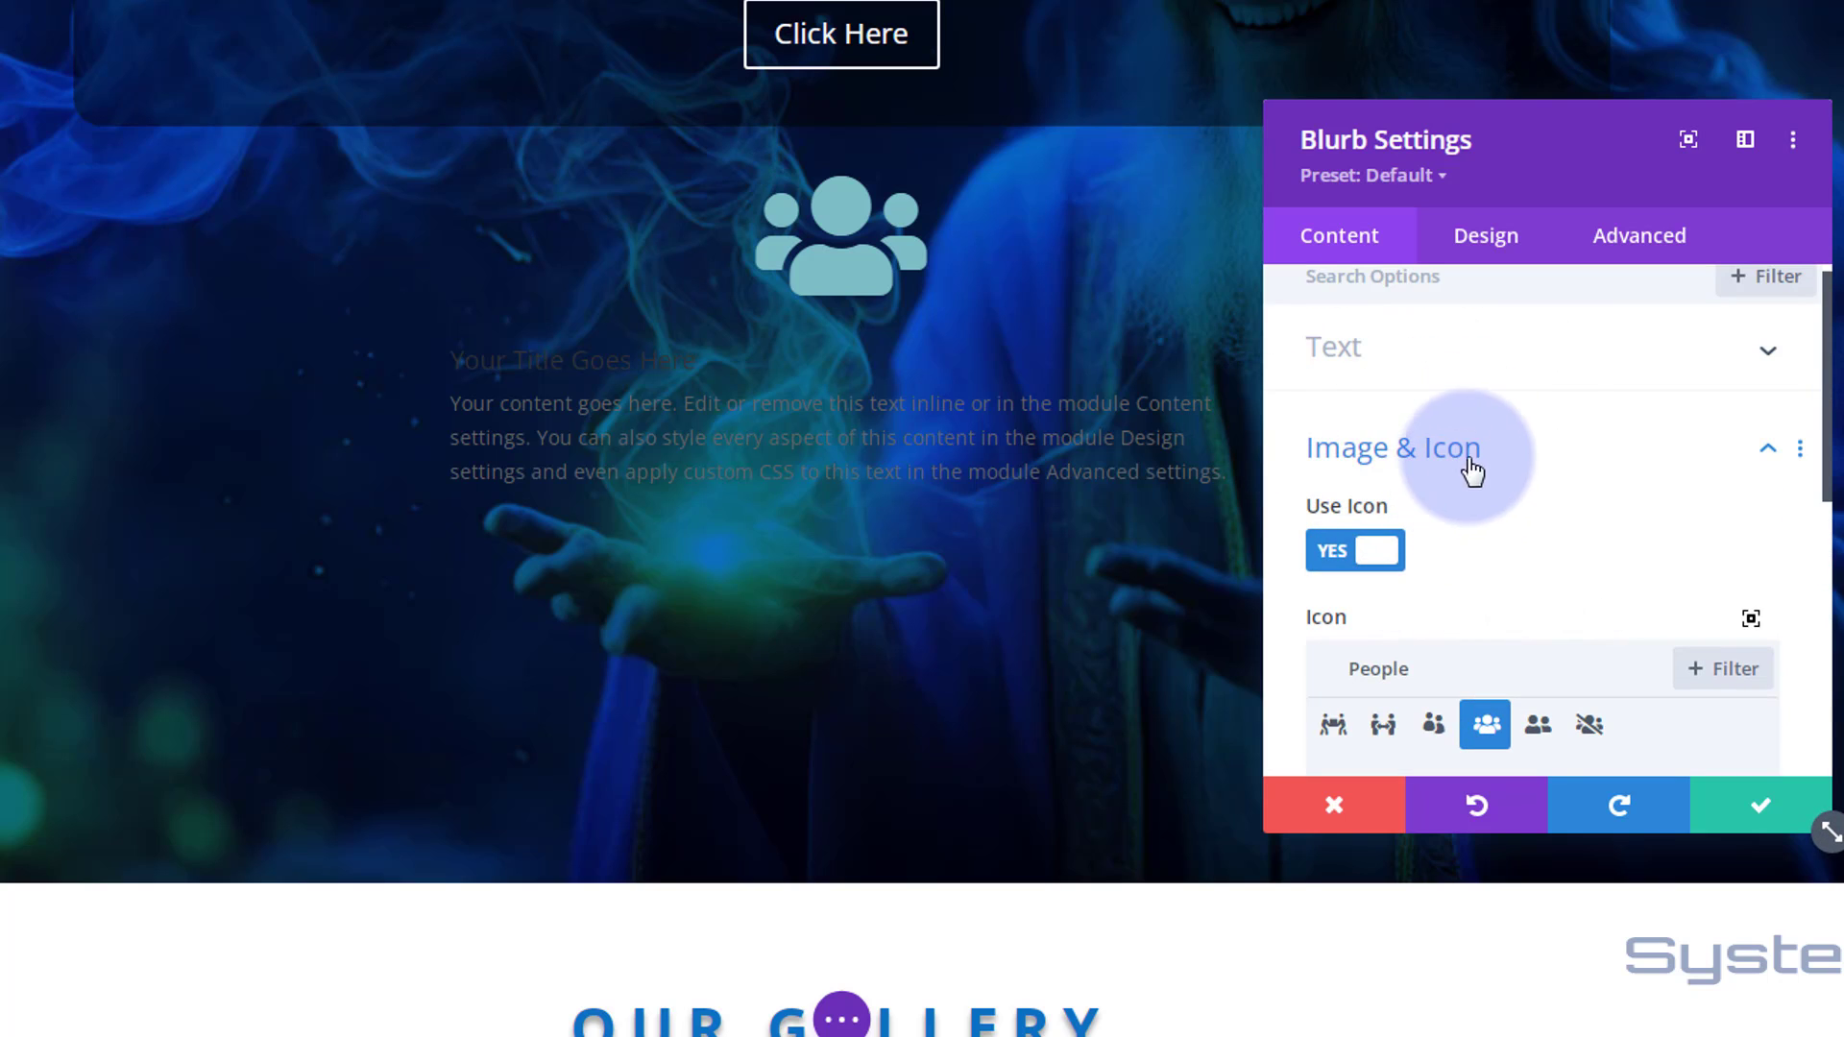
click(1558, 451)
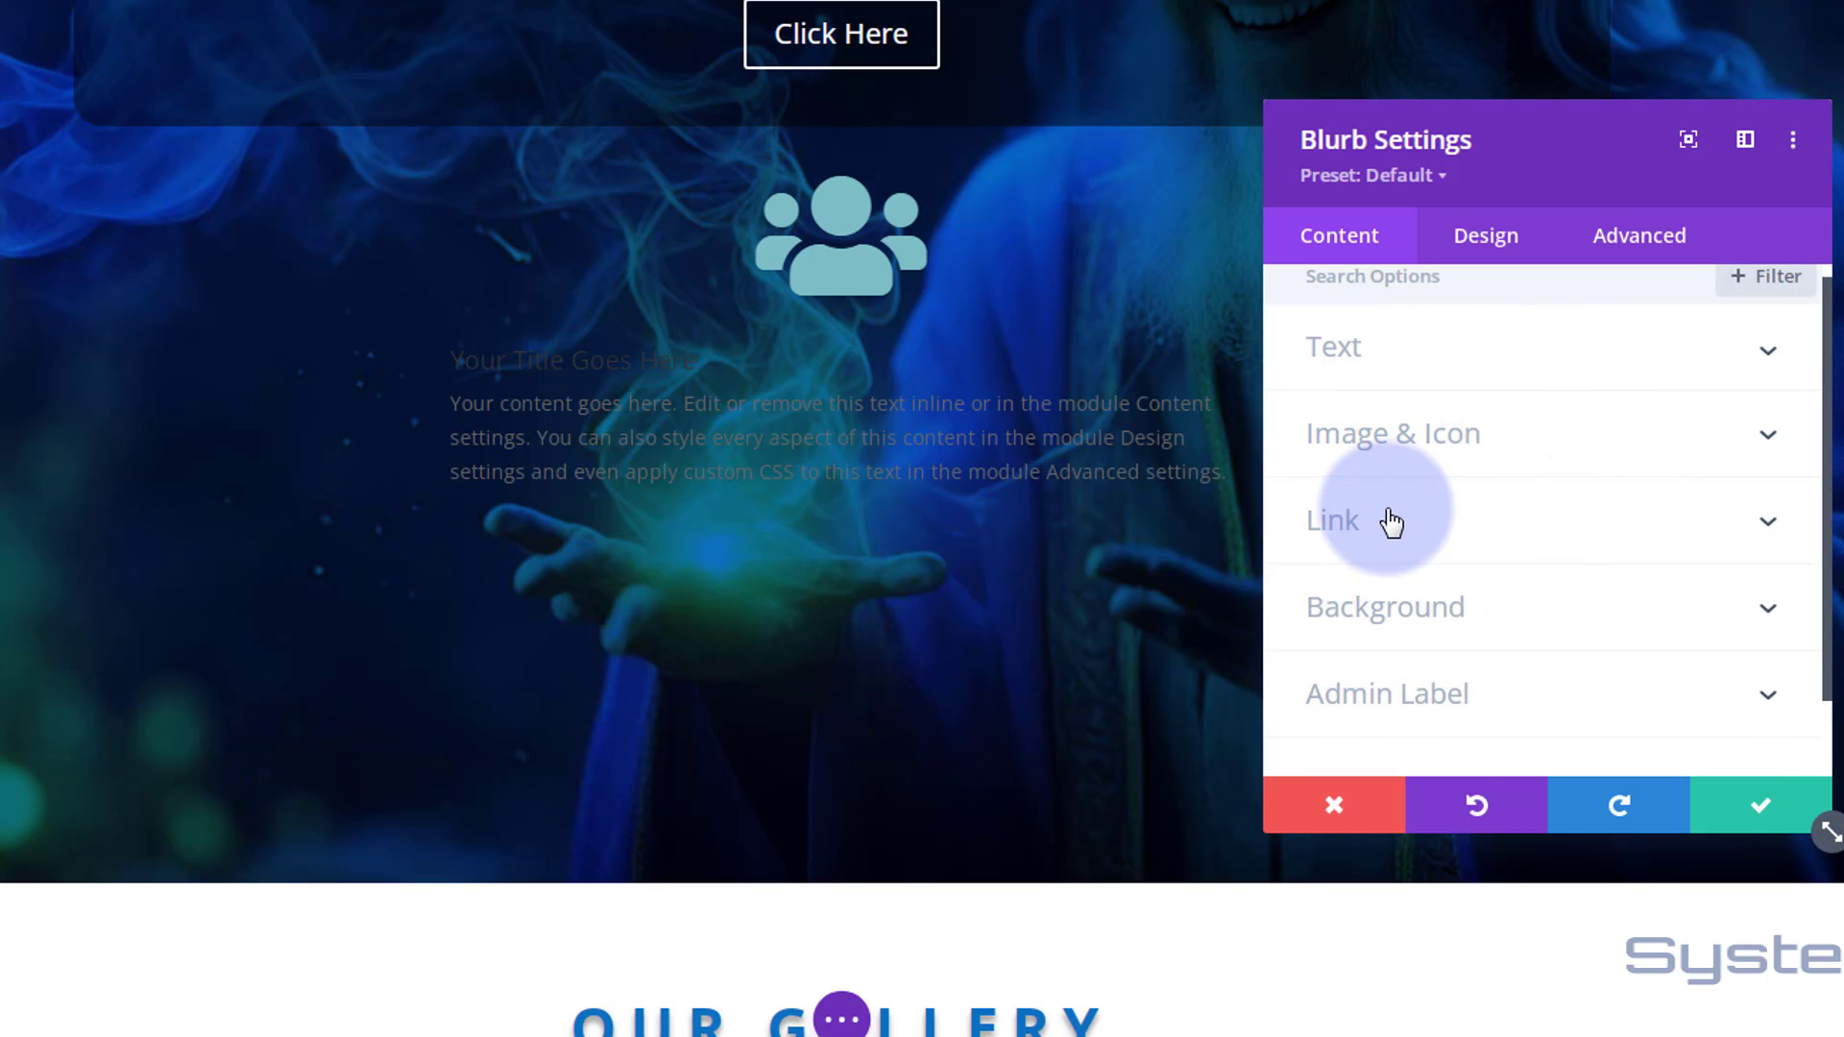
click(1441, 541)
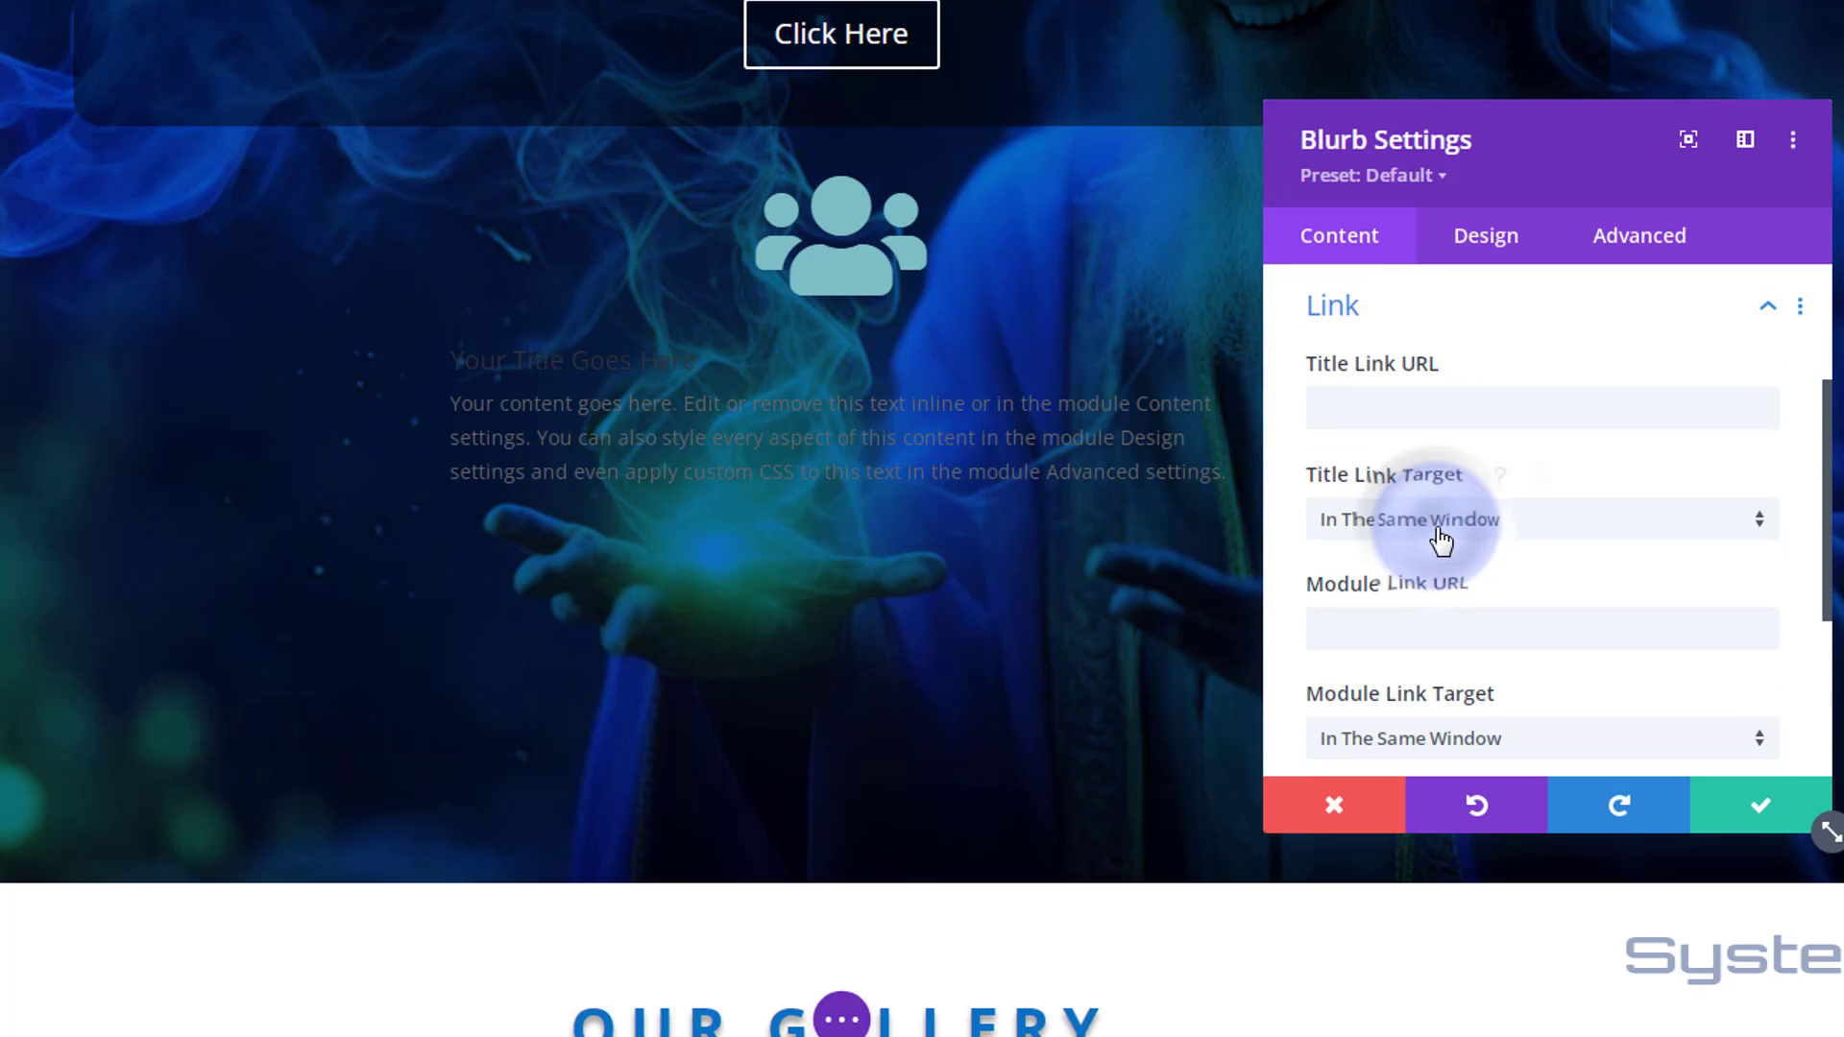
click(1367, 407)
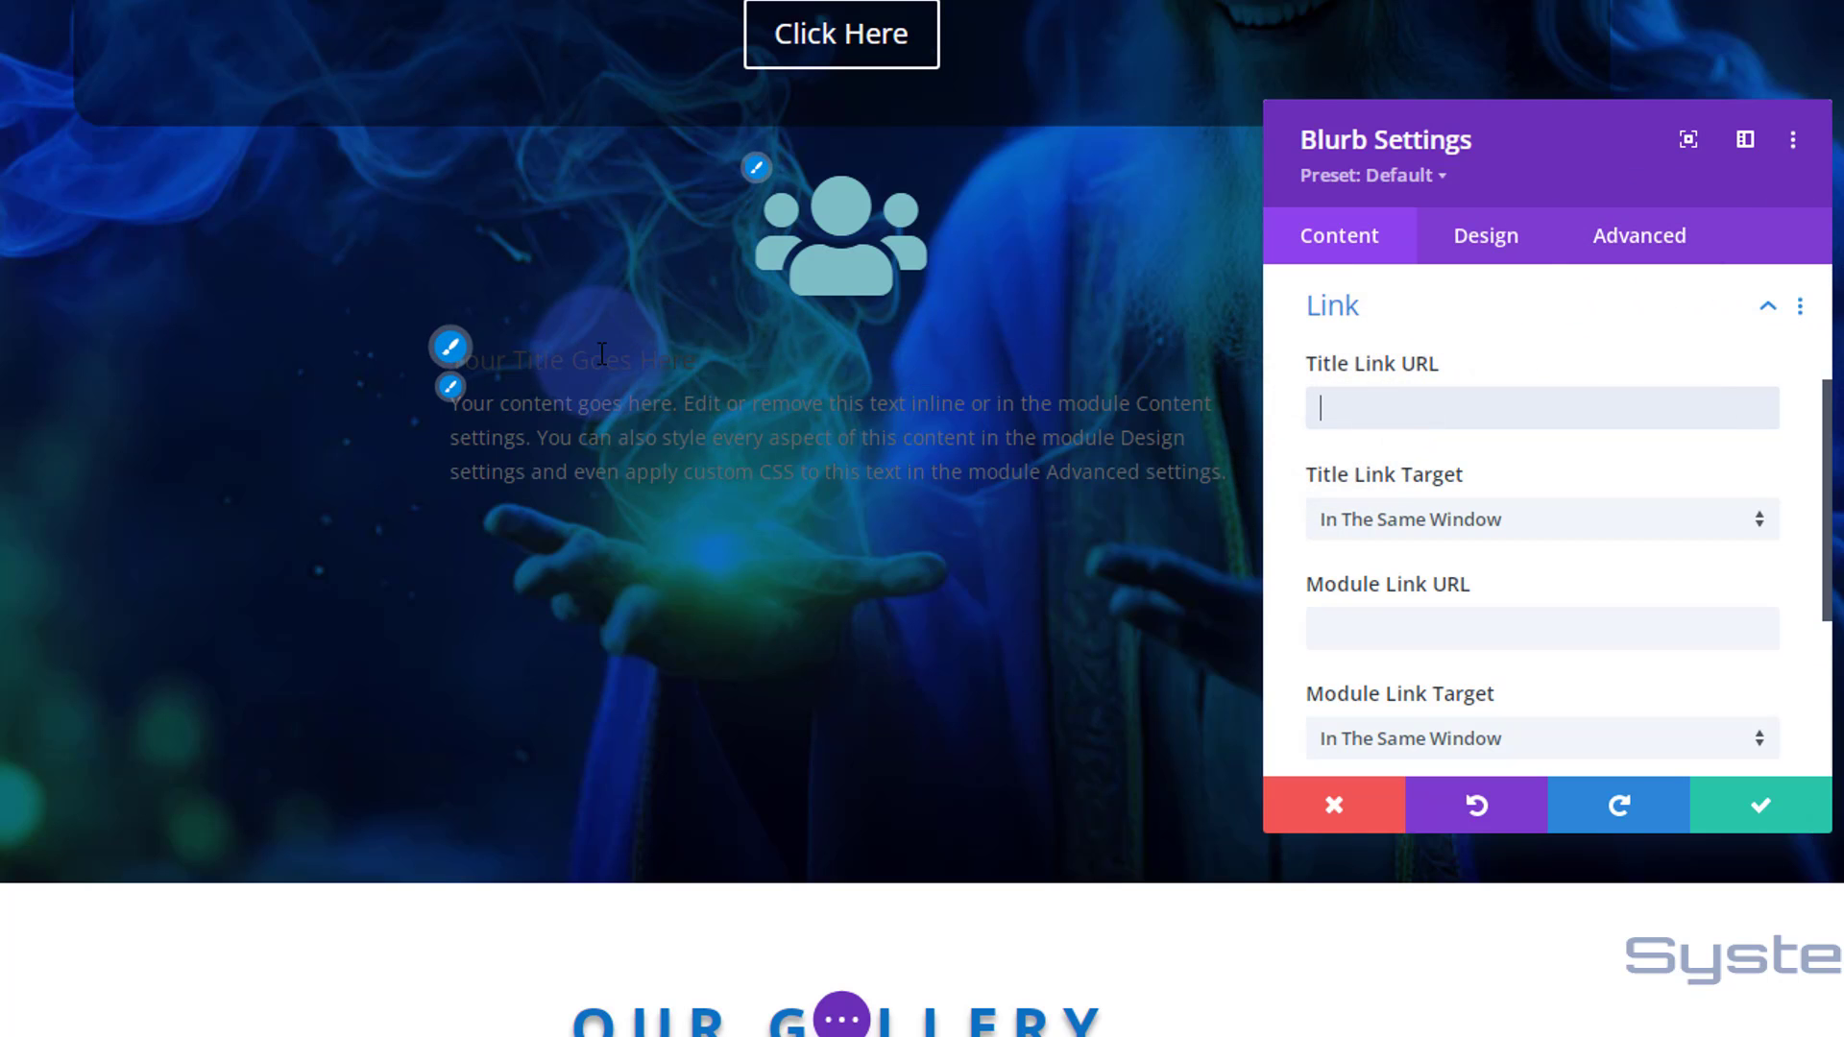
Set the blurb's overall text color to Light in its design settings
click(1503, 252)
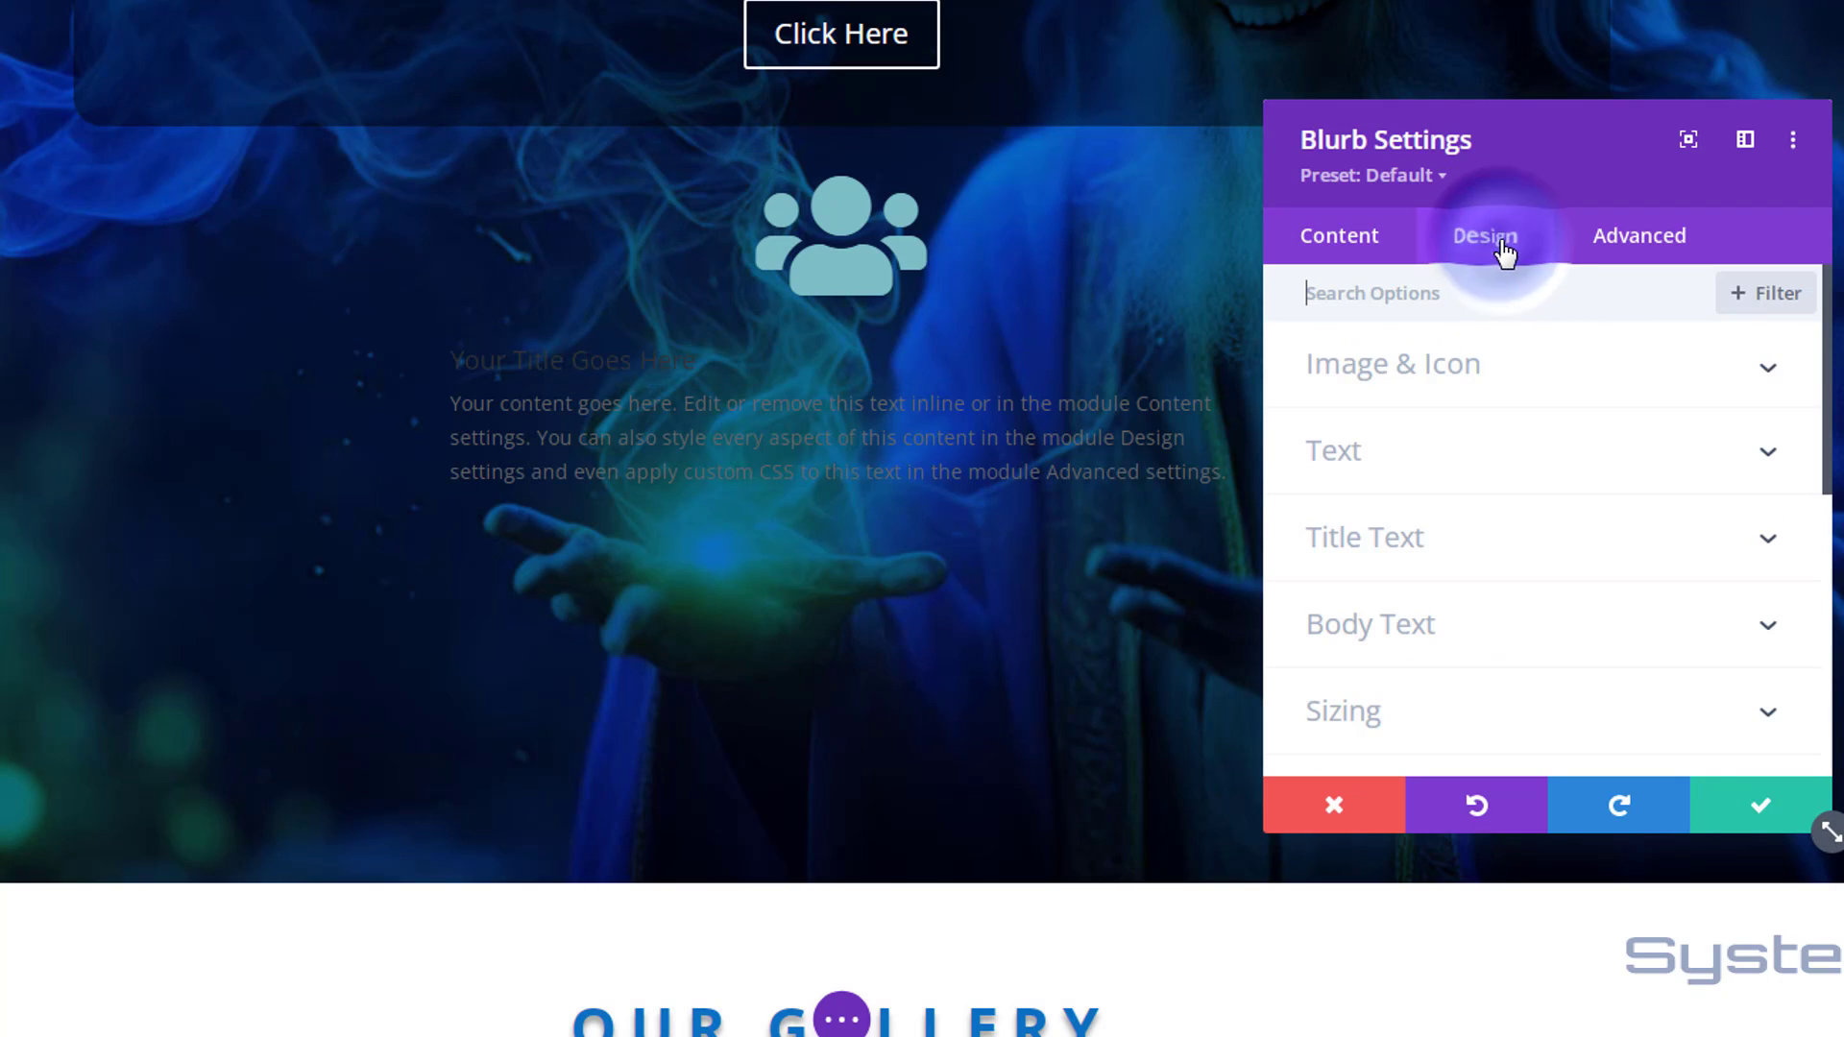
click(1550, 455)
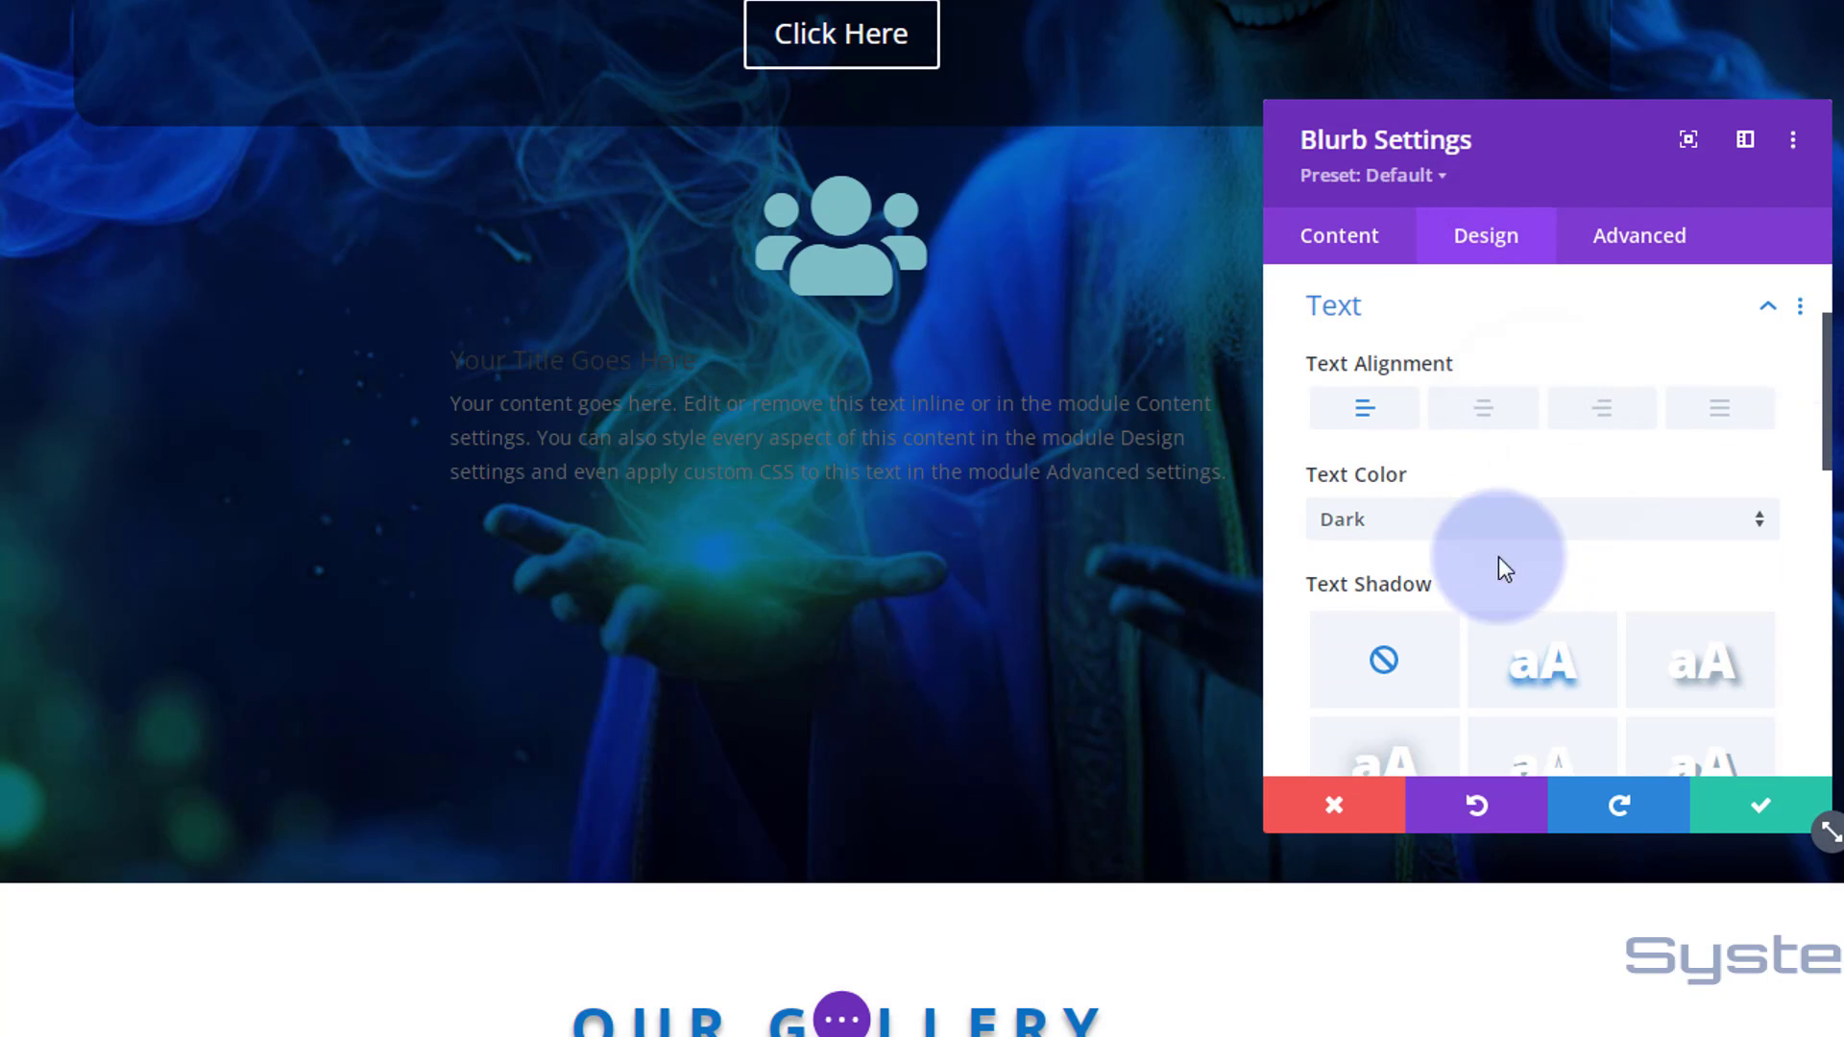
click(1493, 539)
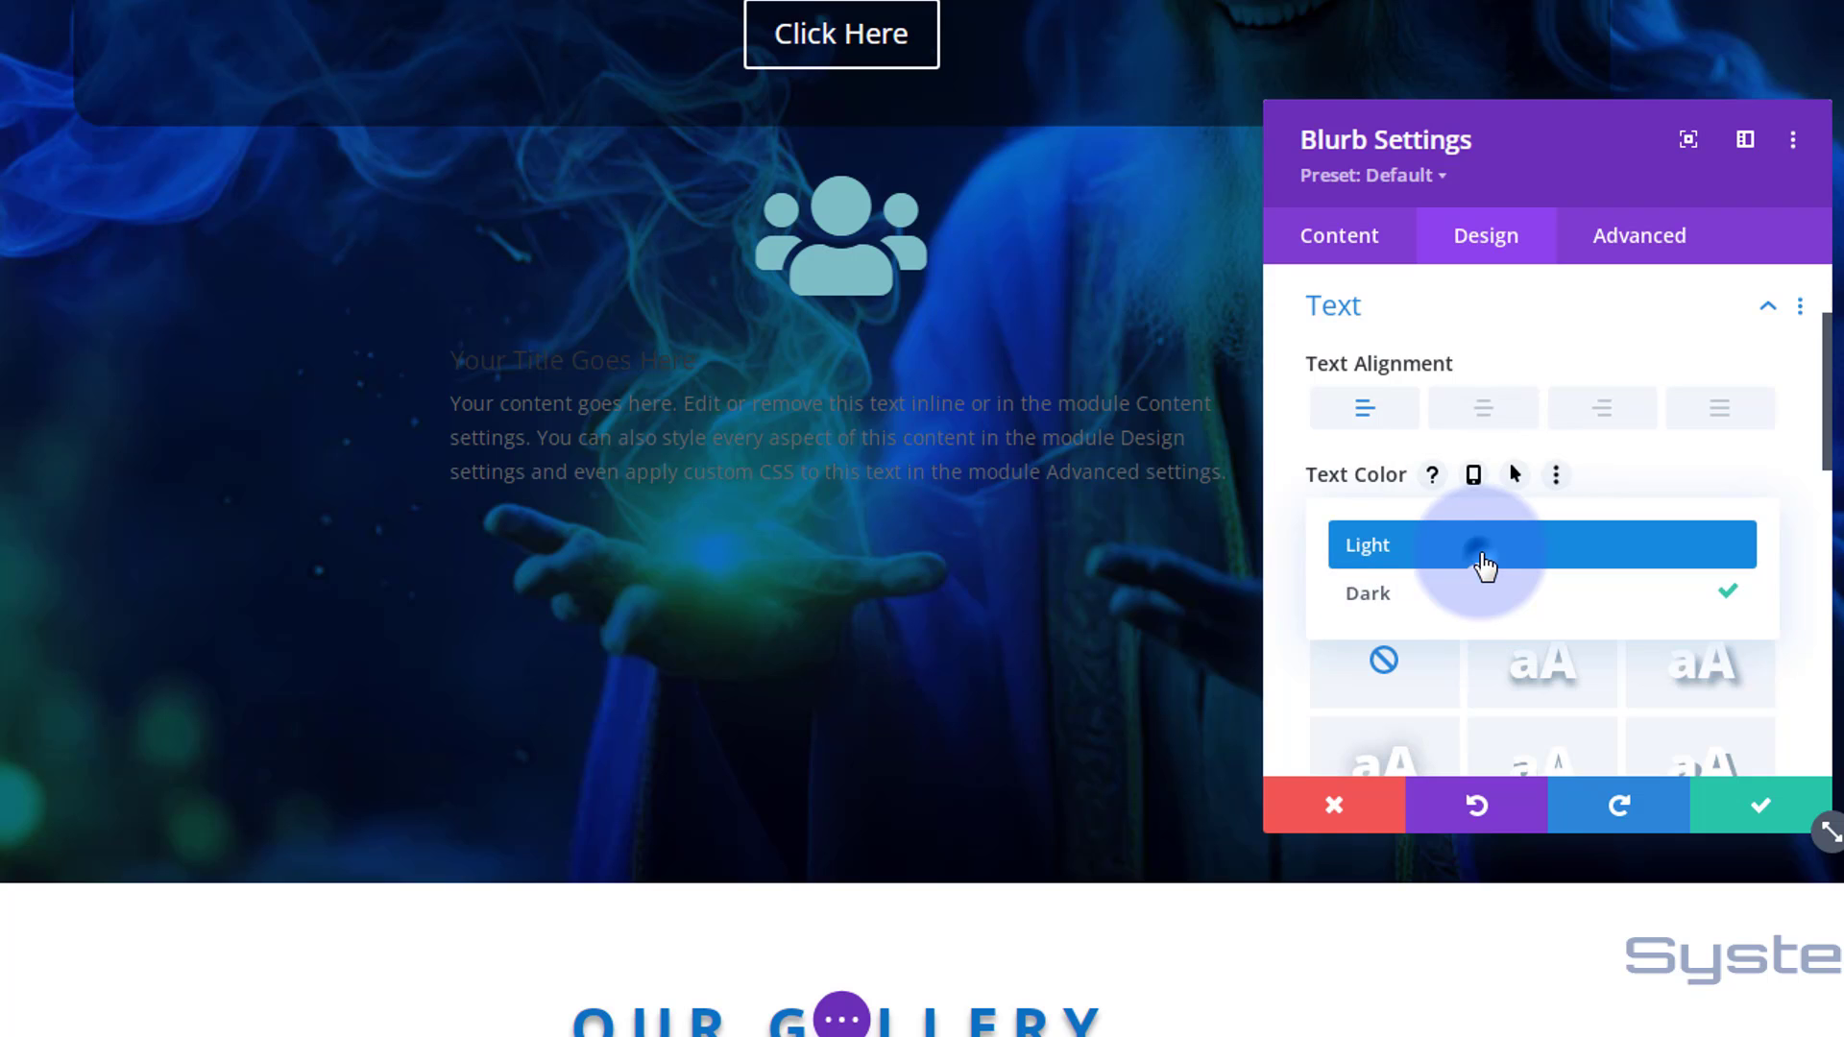
click(1485, 564)
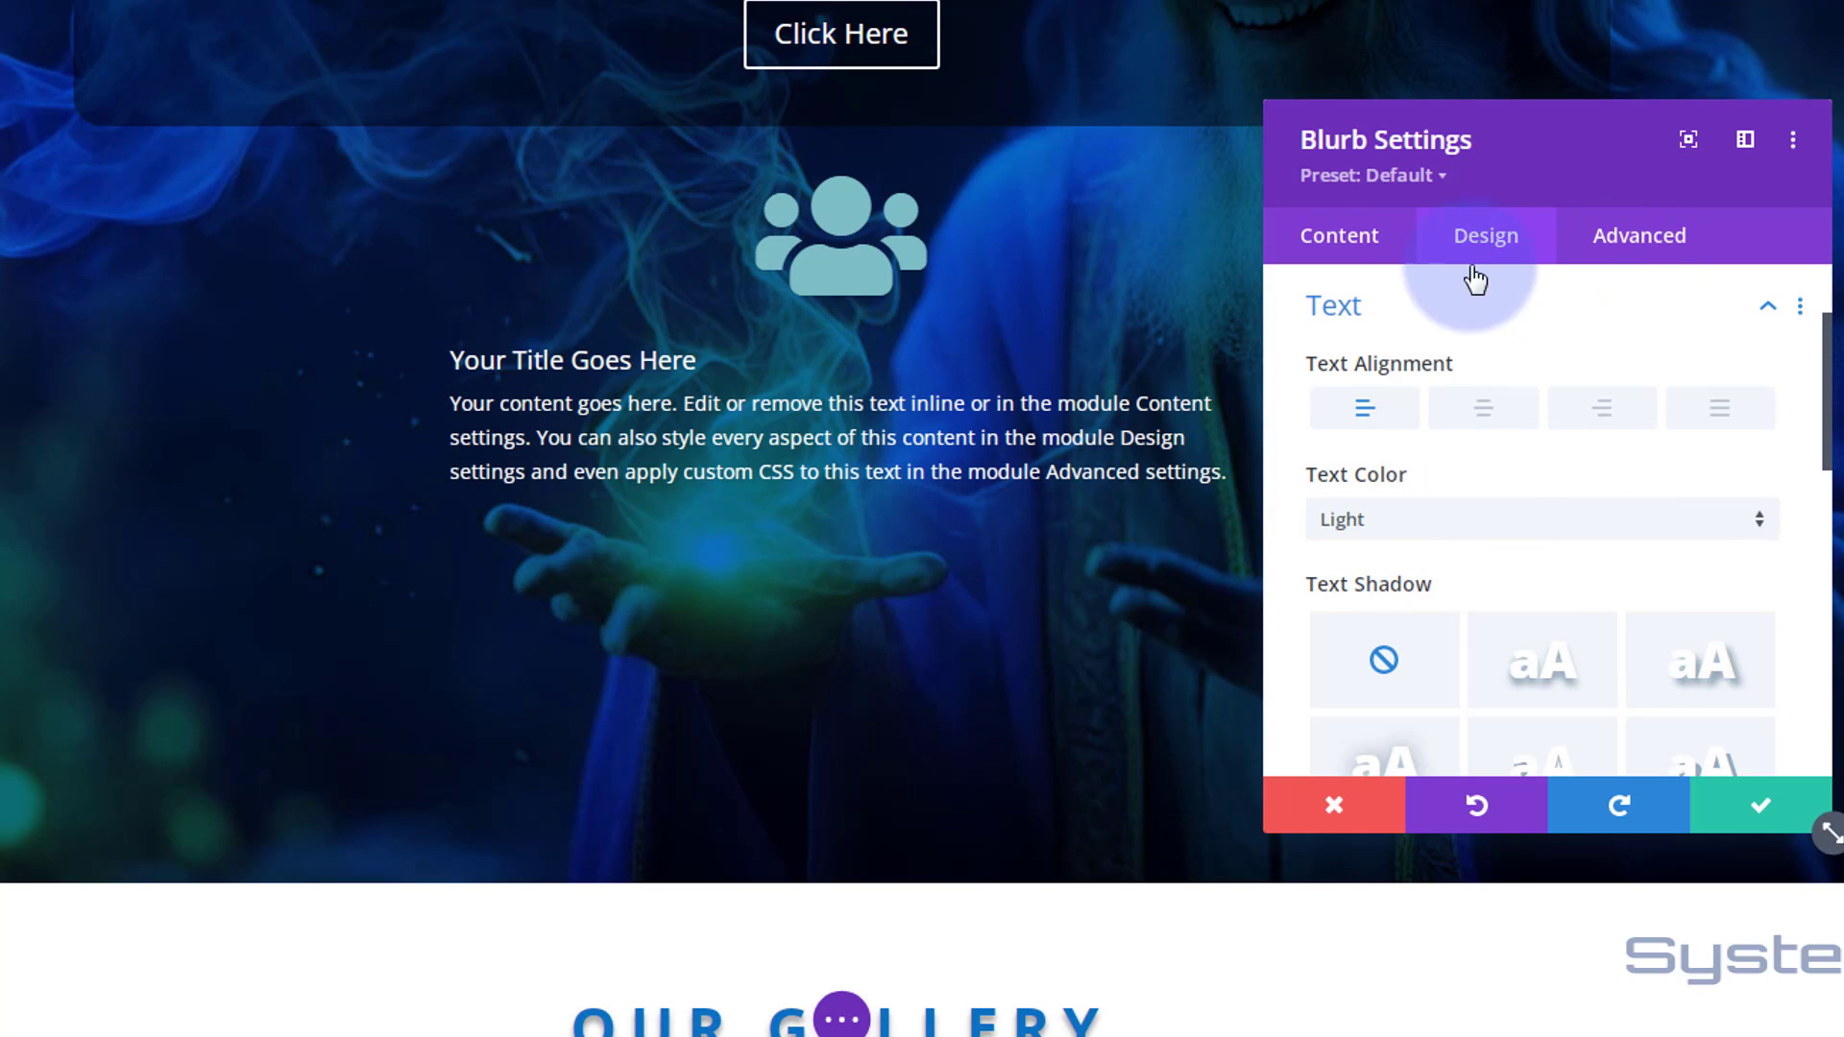
Examine the blurb's title and module link URL fields and the window choices for the title link target
click(1354, 235)
click(1424, 522)
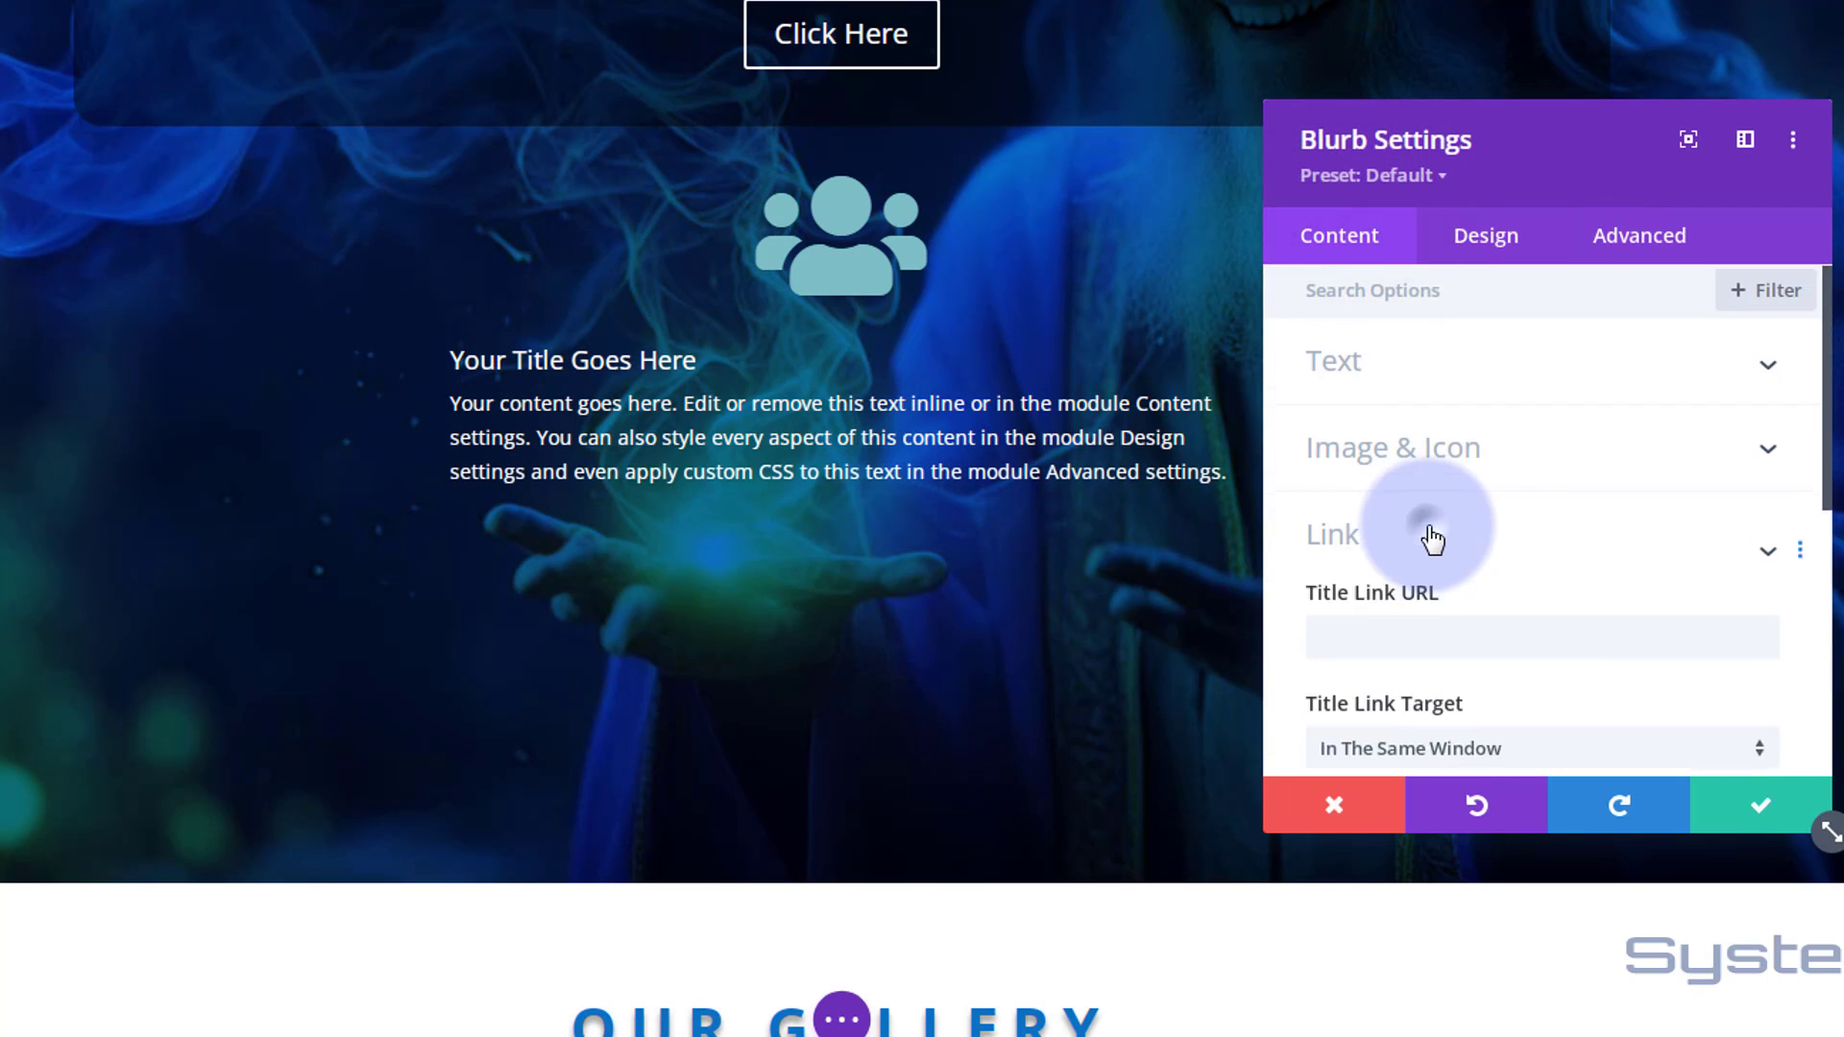
click(1321, 407)
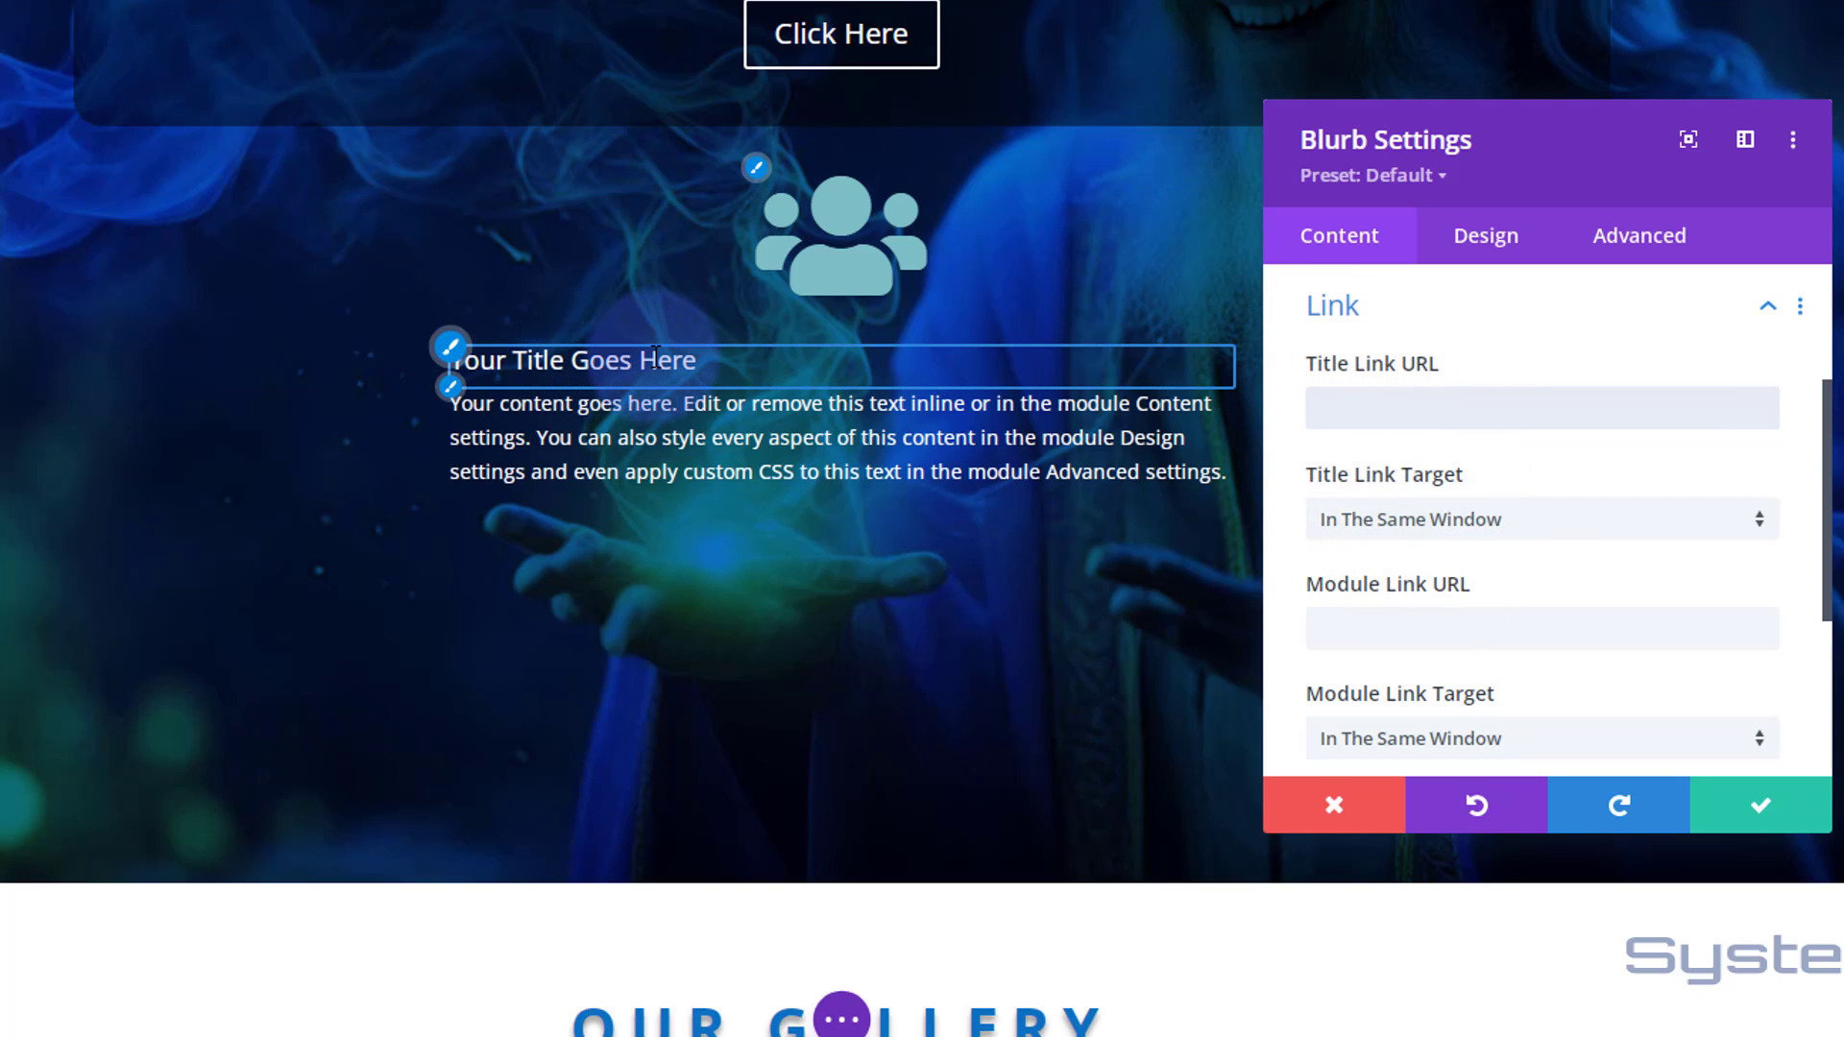
click(1392, 626)
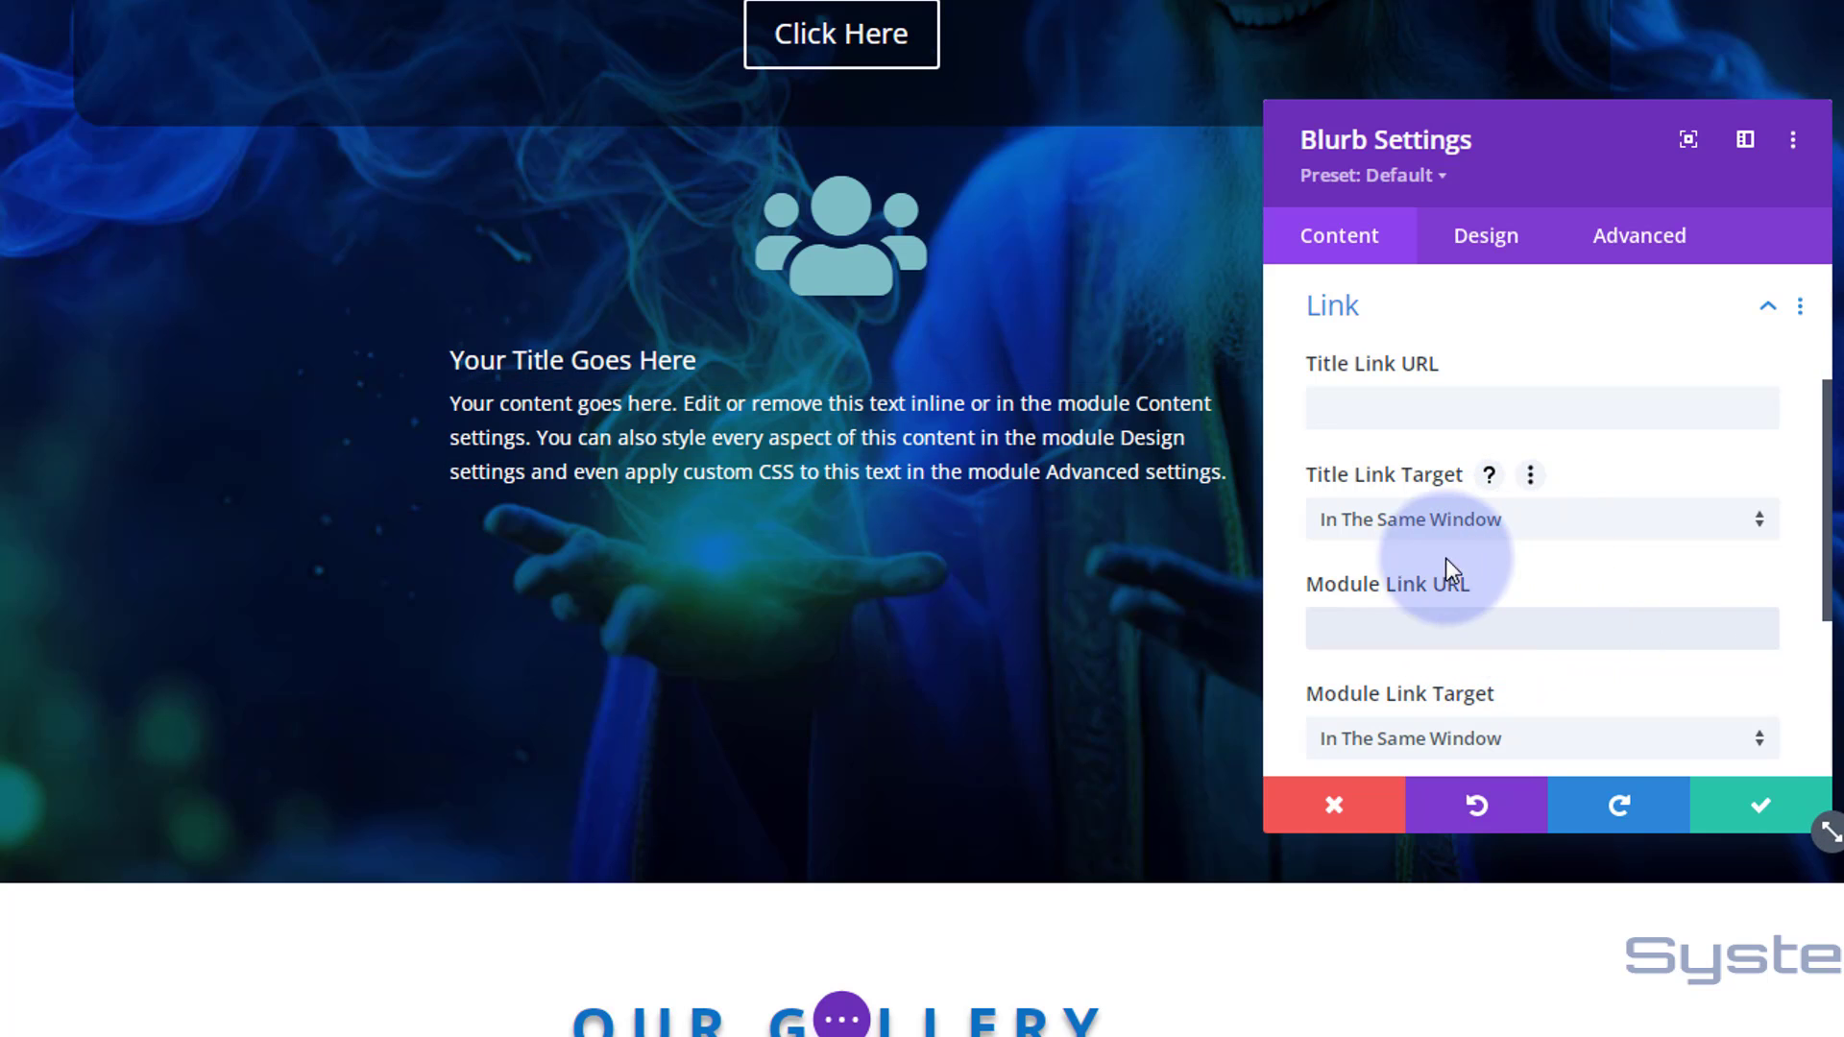
click(1512, 523)
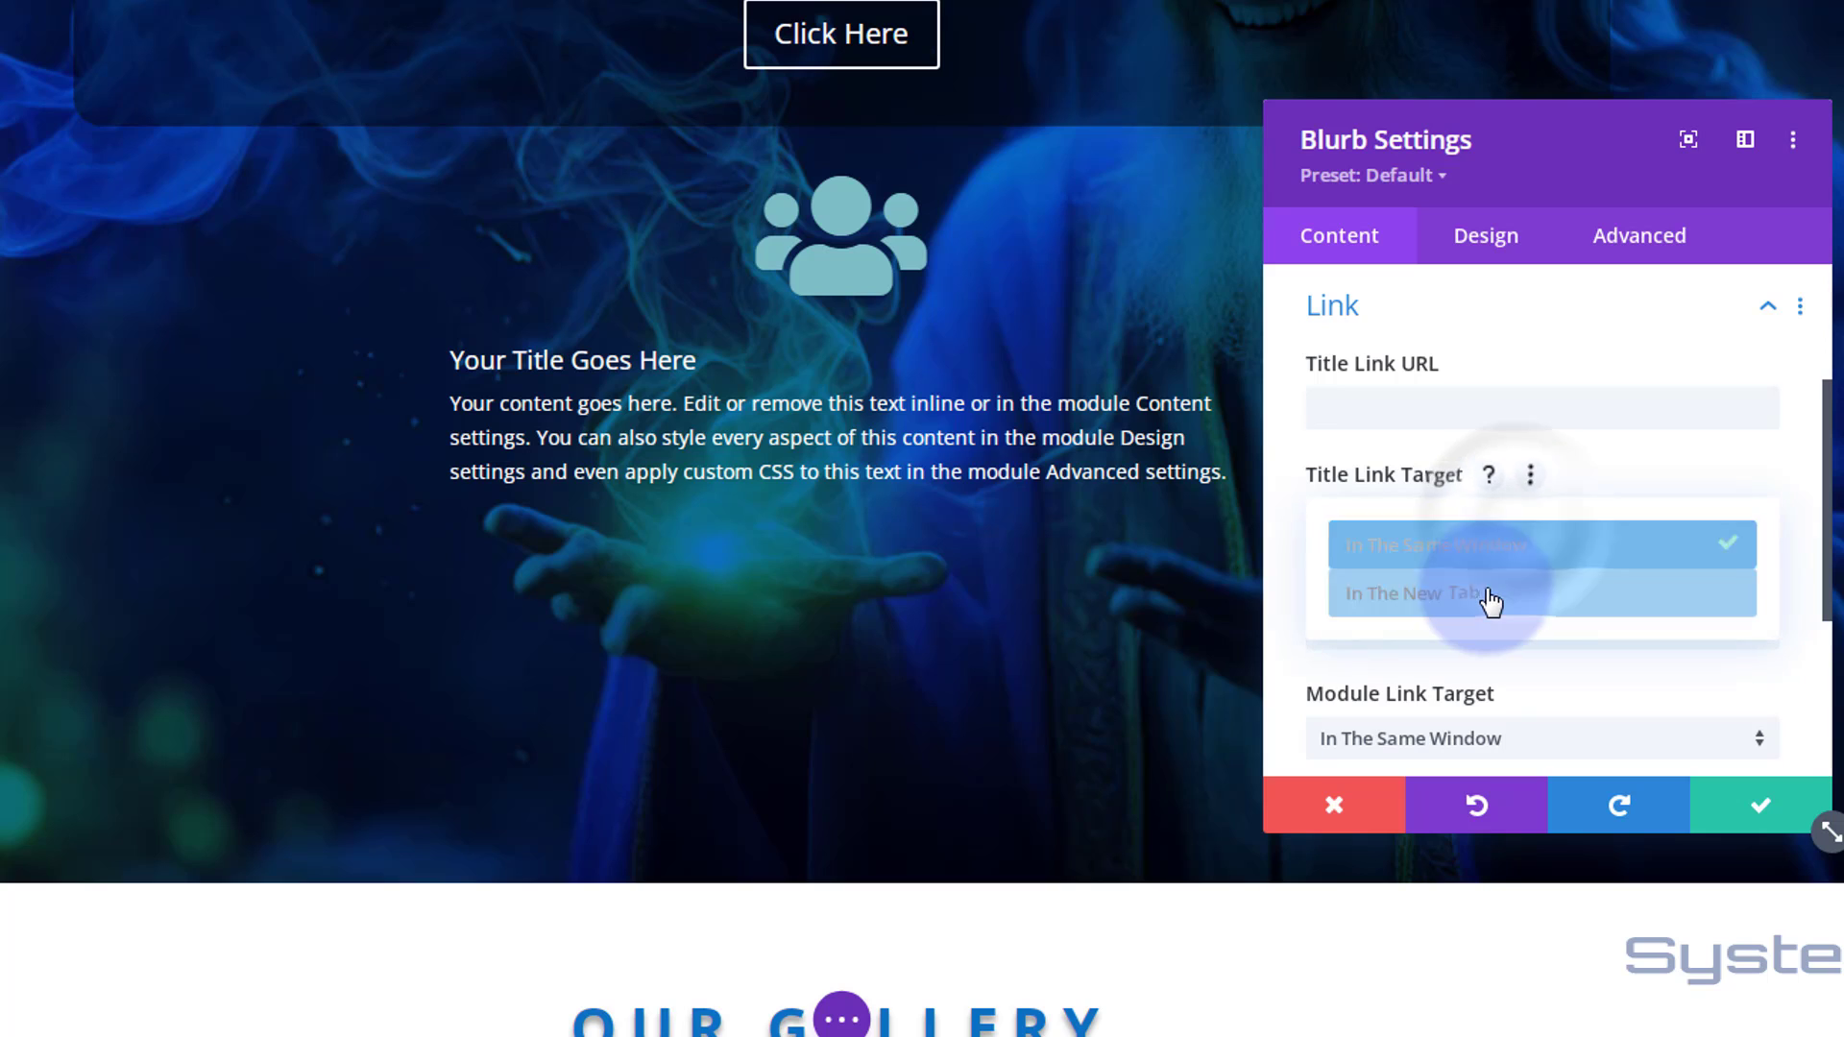
click(1292, 538)
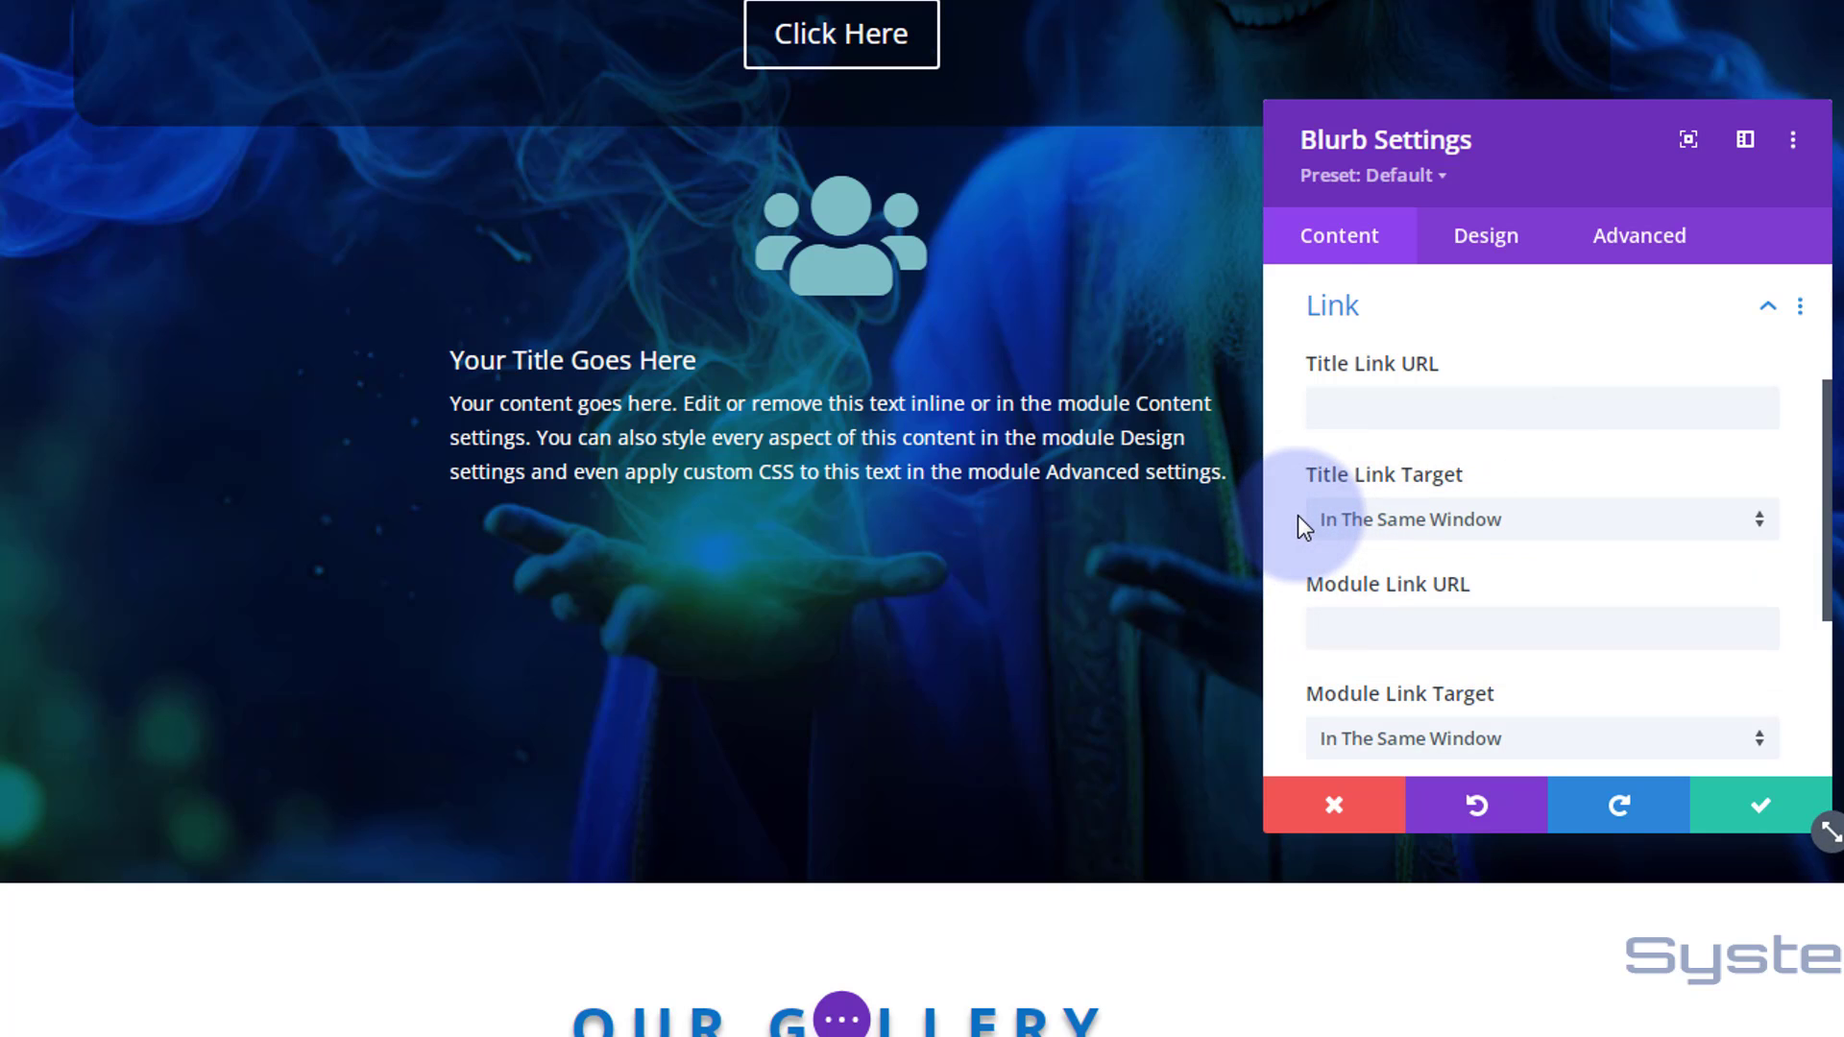
Set the blurb's background color to the saved black, #000000
scroll(1299, 515, down, 1)
scroll(1298, 515, down, 2)
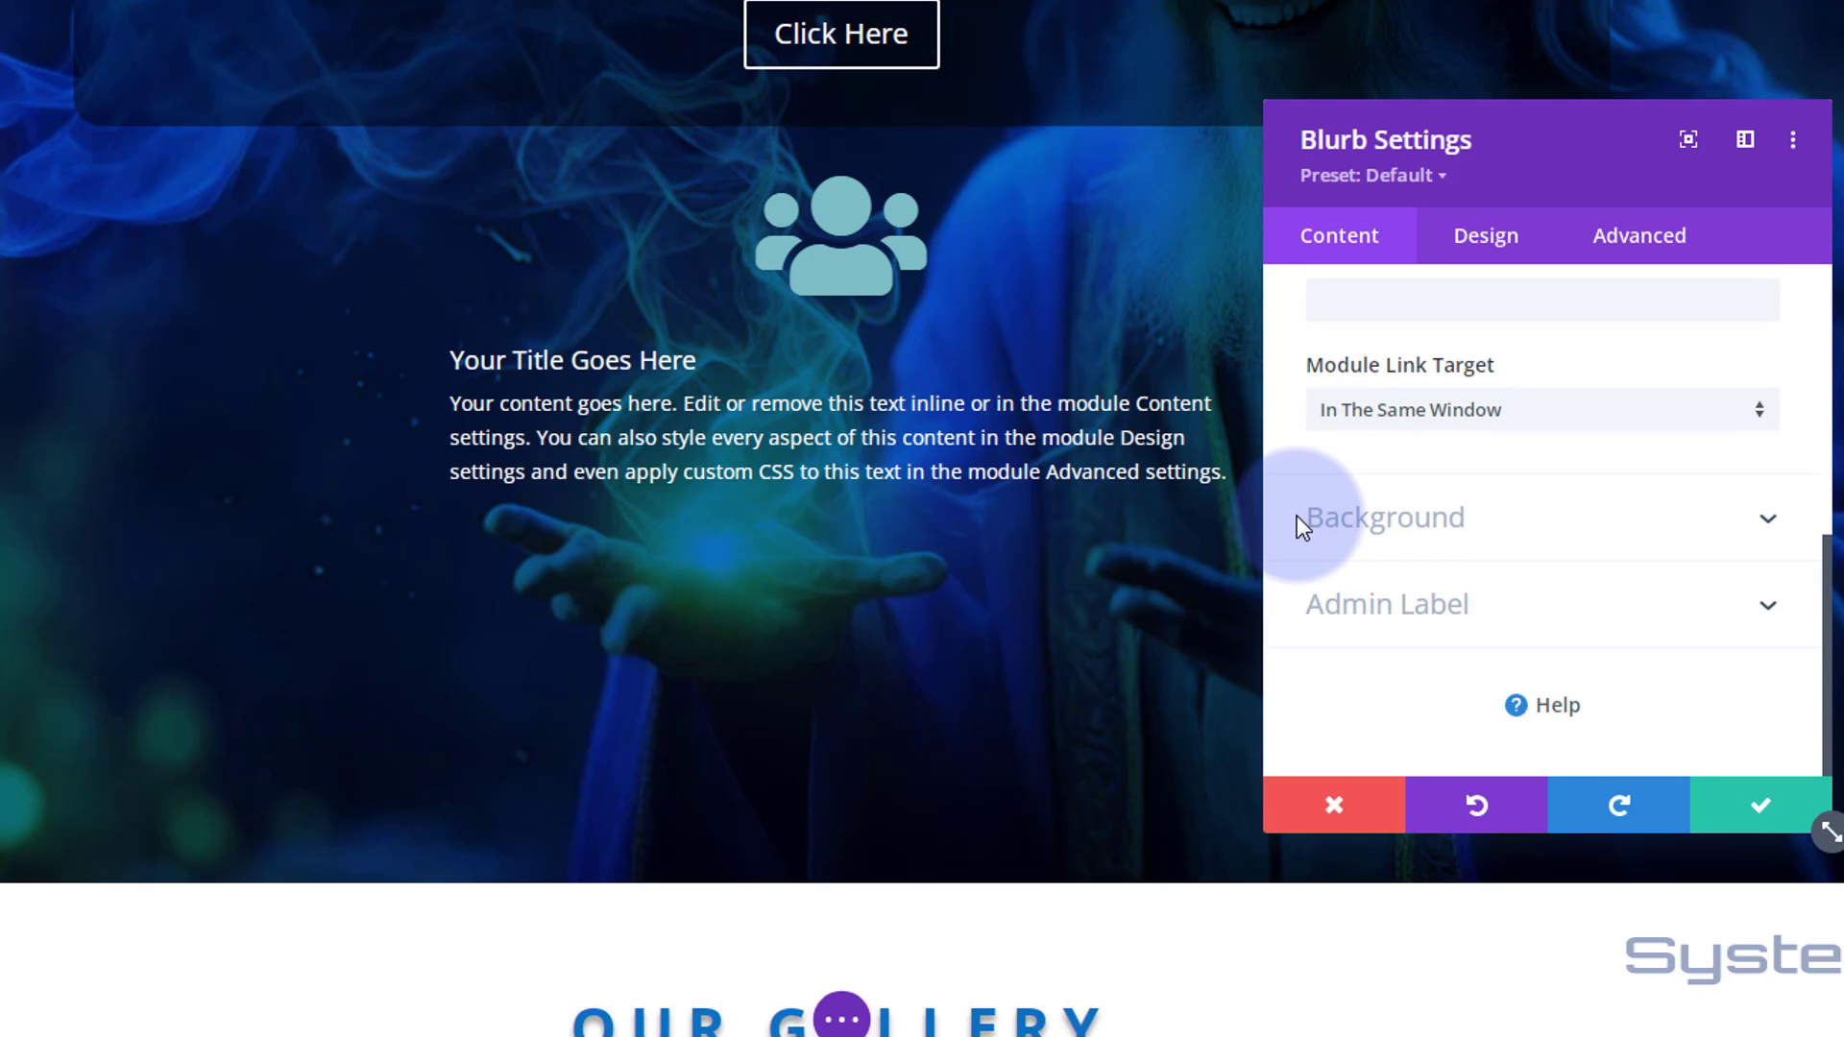
click(1553, 523)
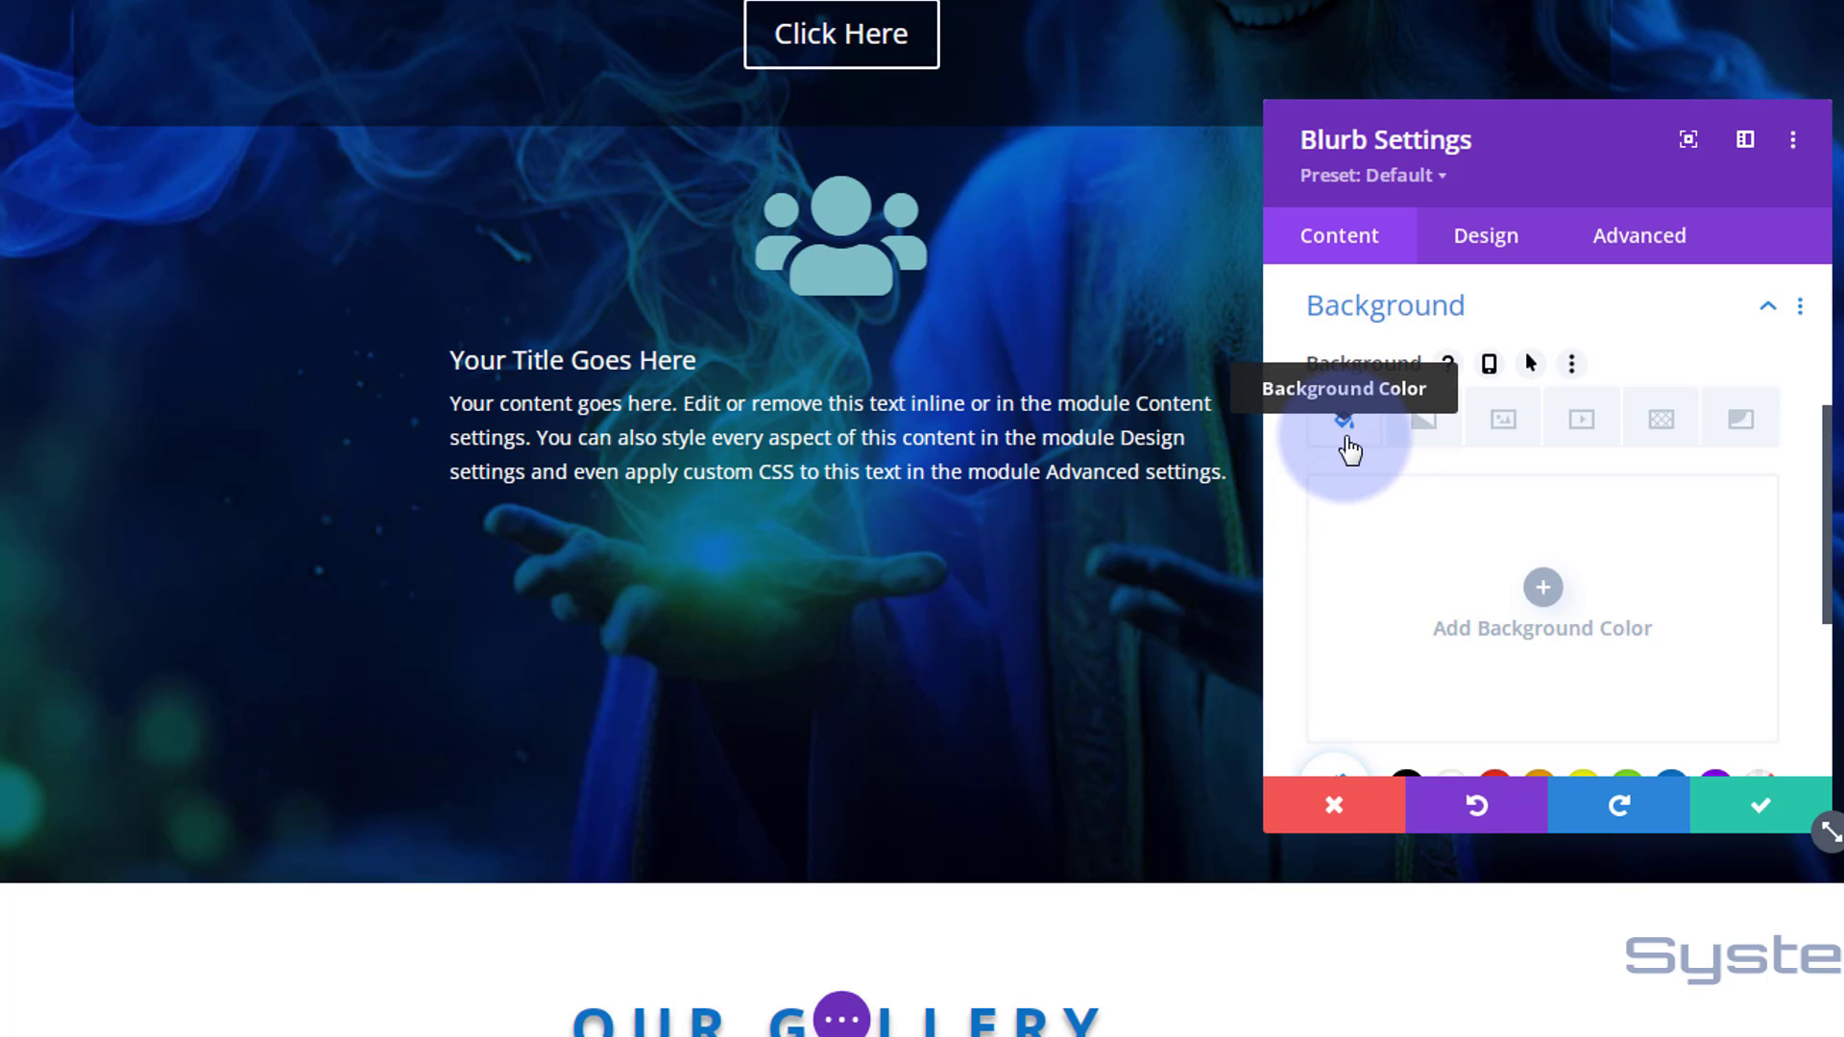
scroll(1382, 509, down, 3)
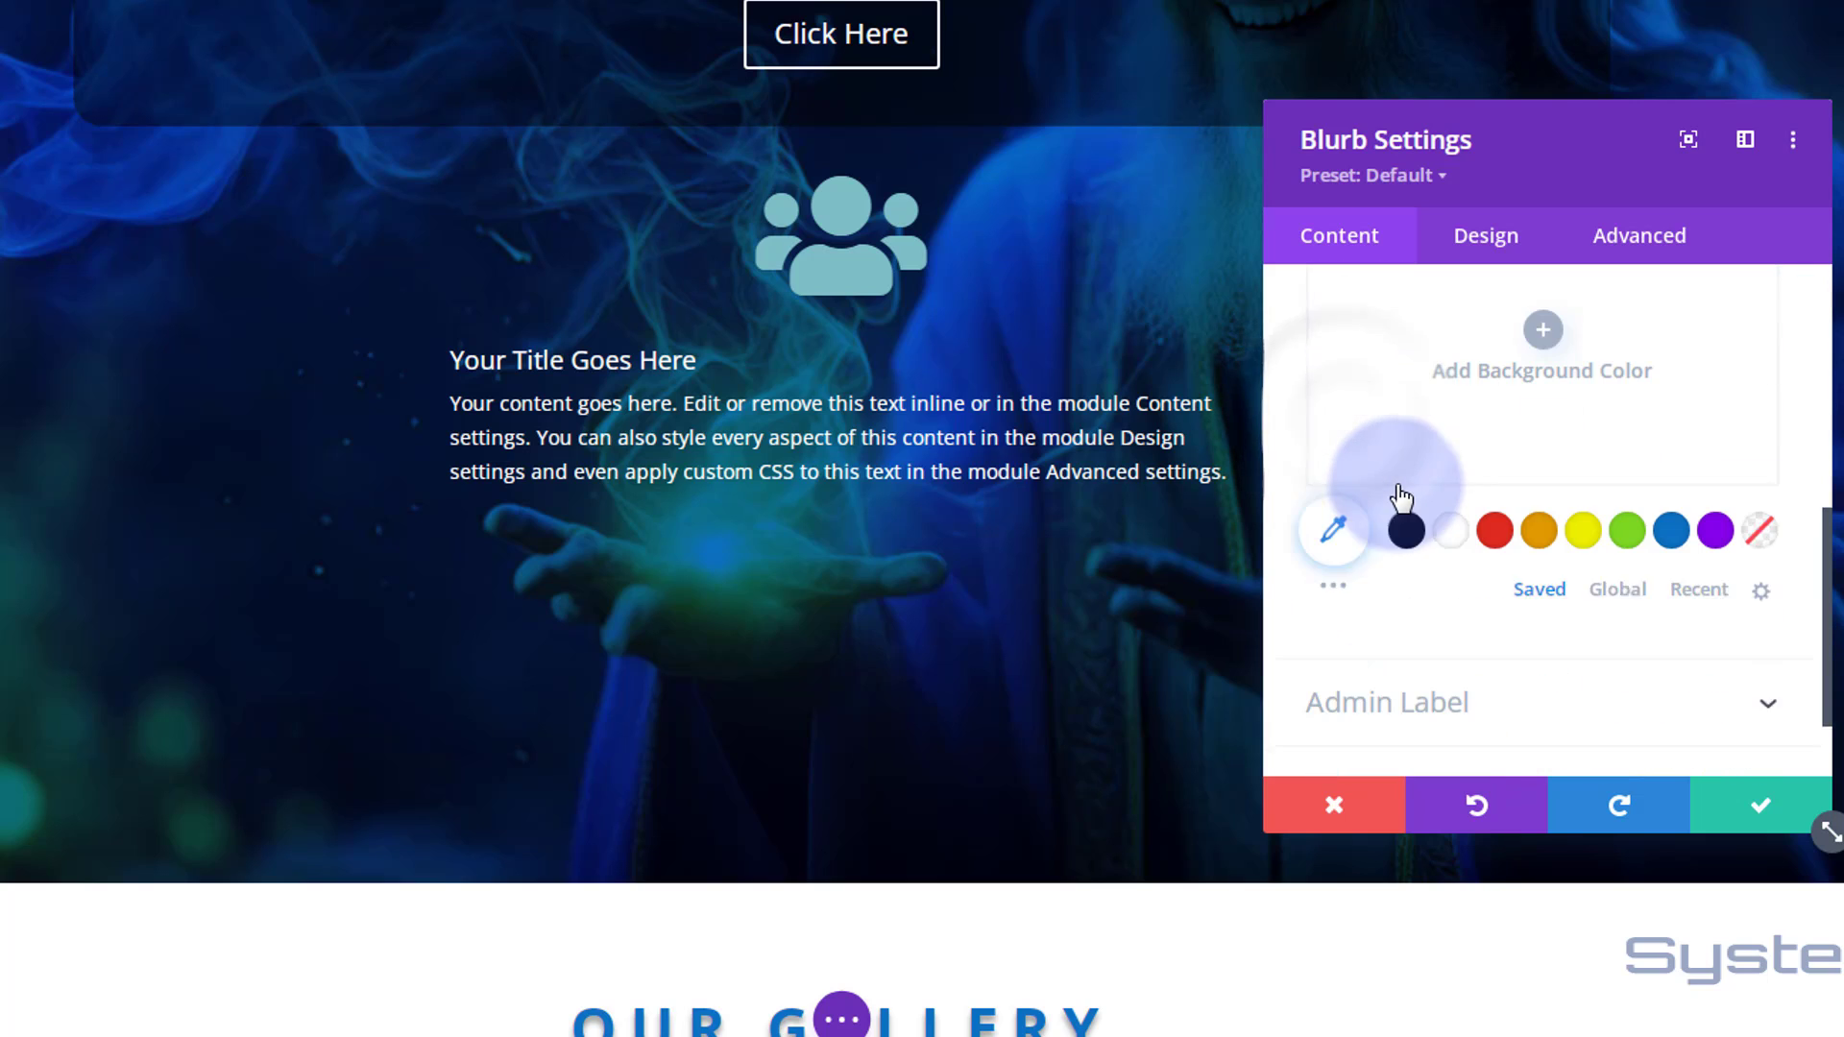
click(1405, 503)
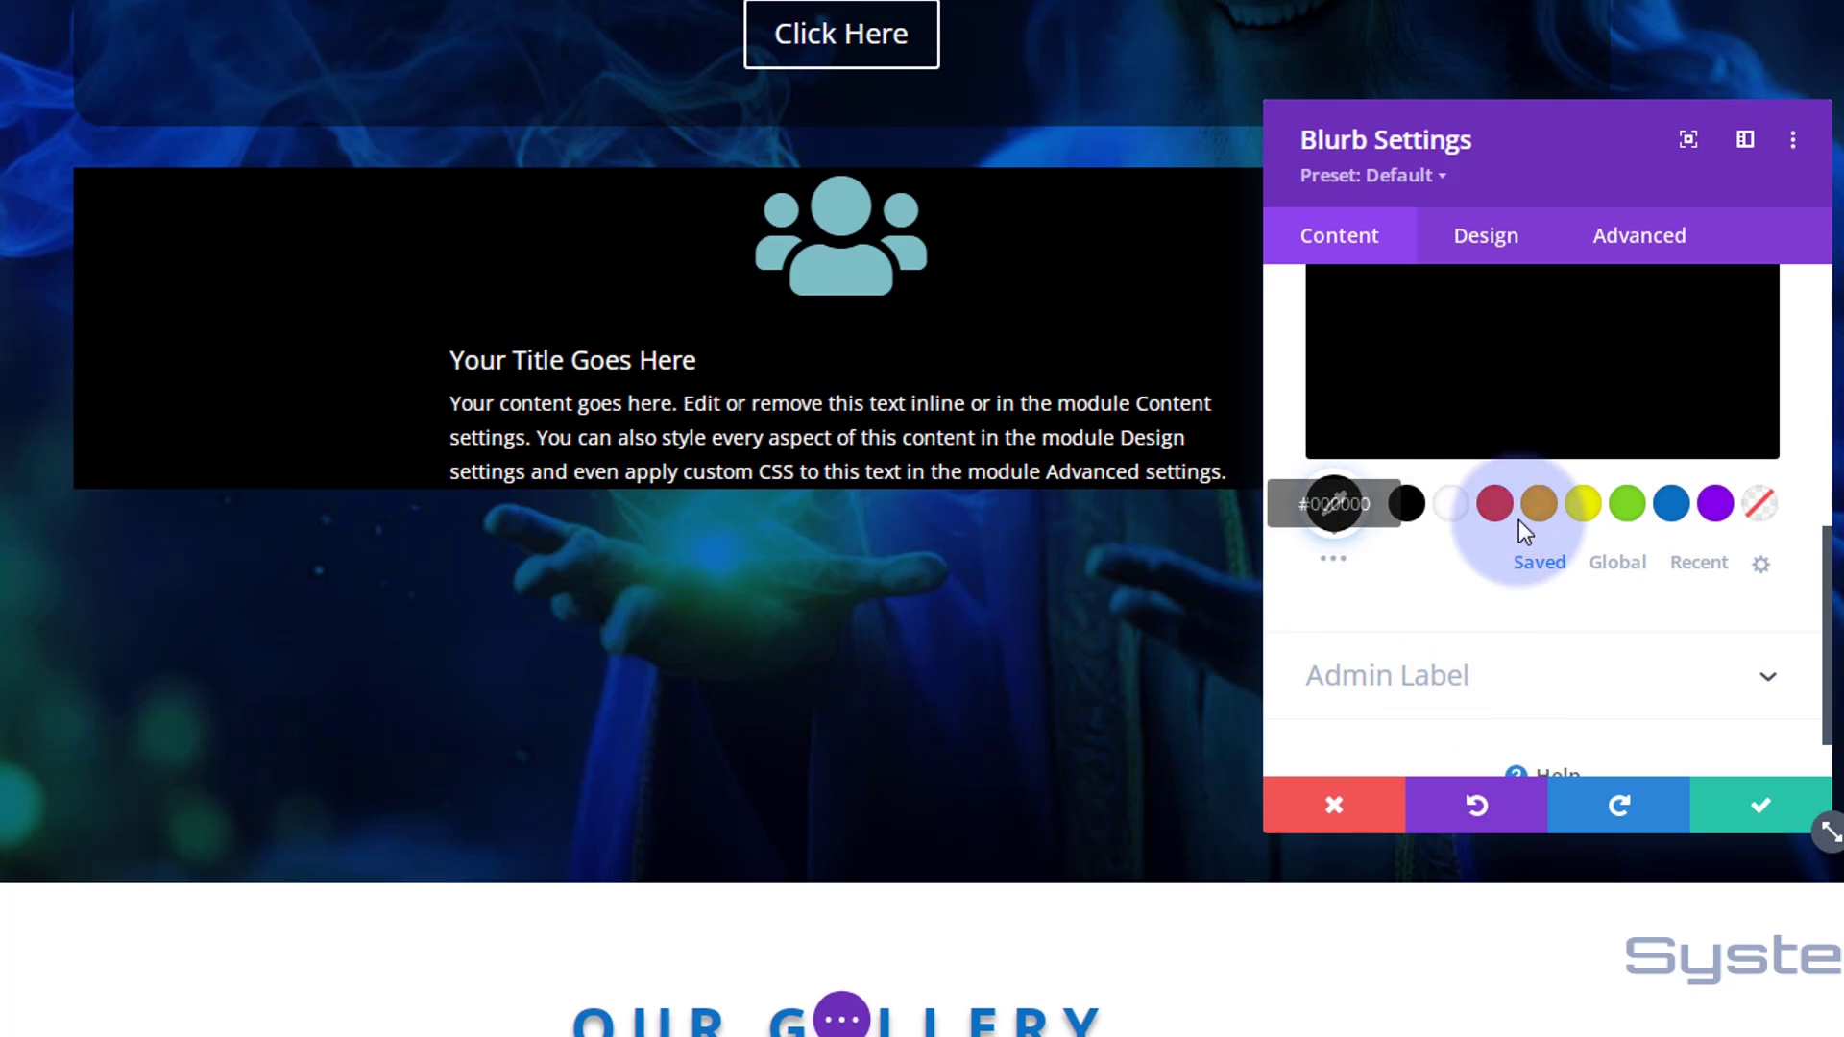
Examine the expanded color palette and the hex code field of the blurb's background color picker
click(1334, 559)
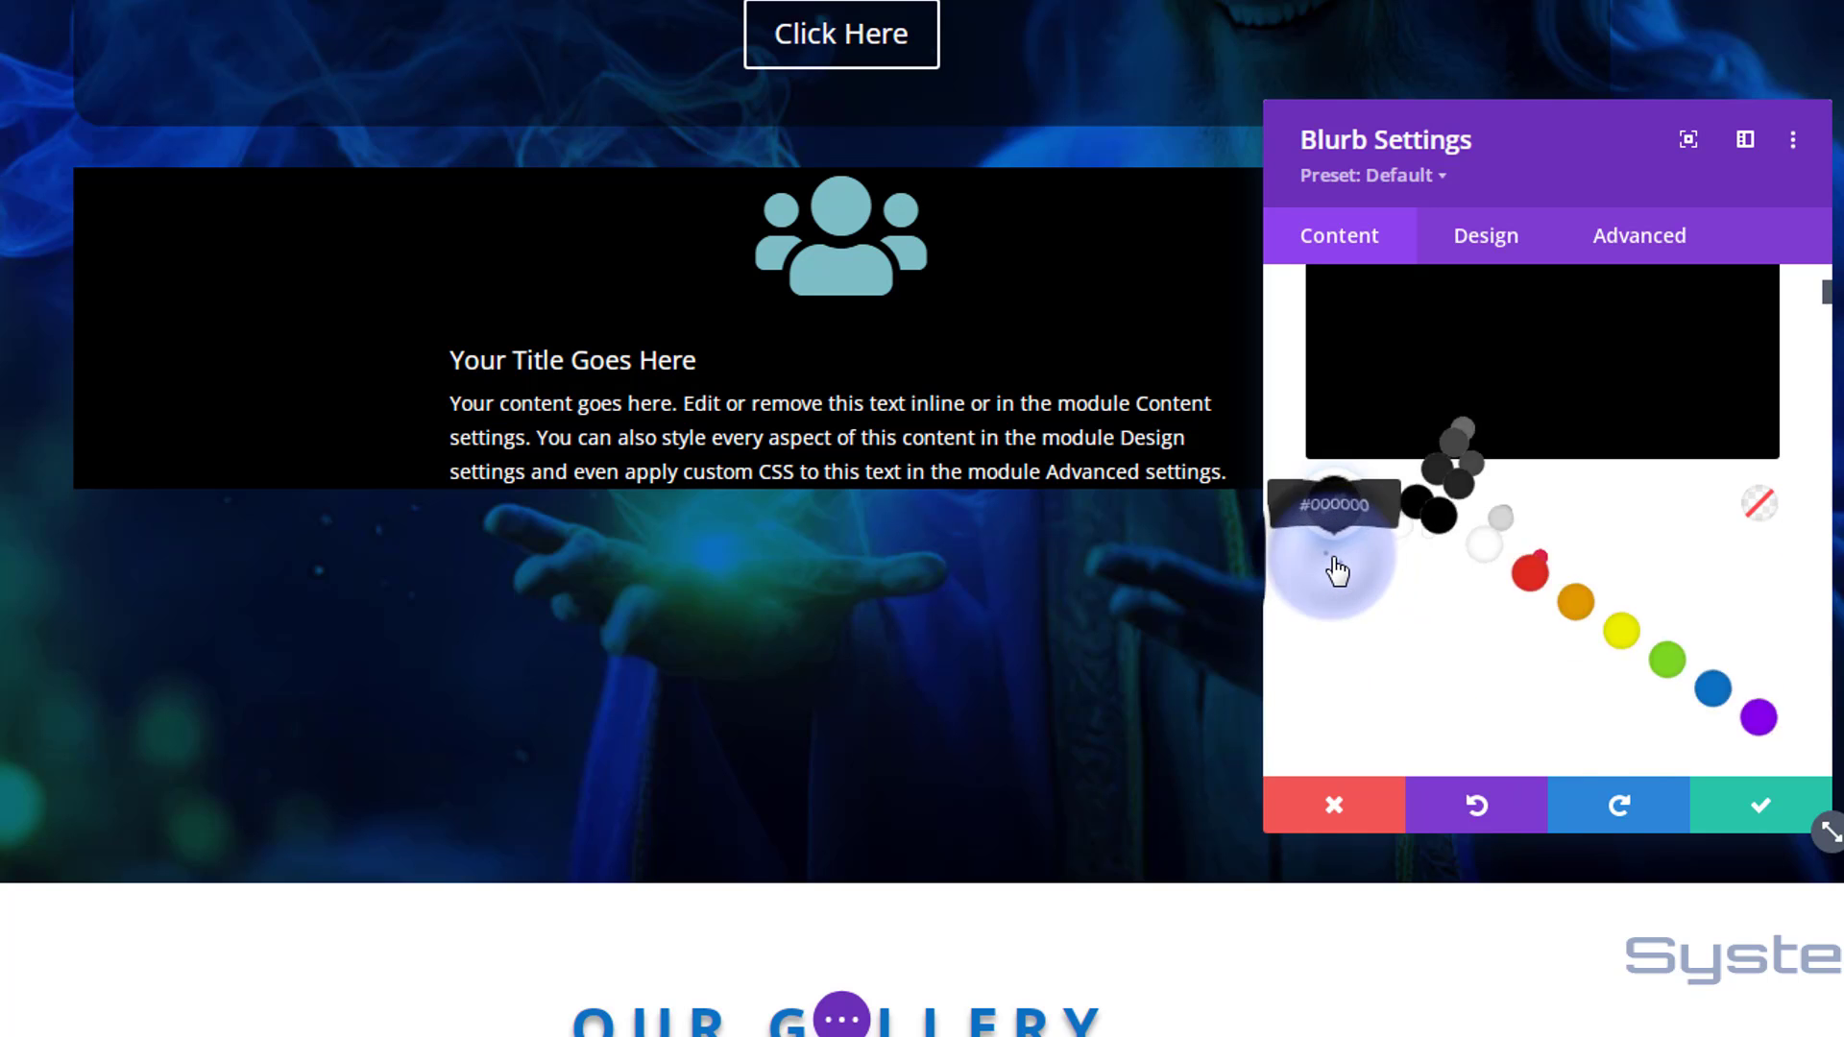
scroll(1491, 617, down, 3)
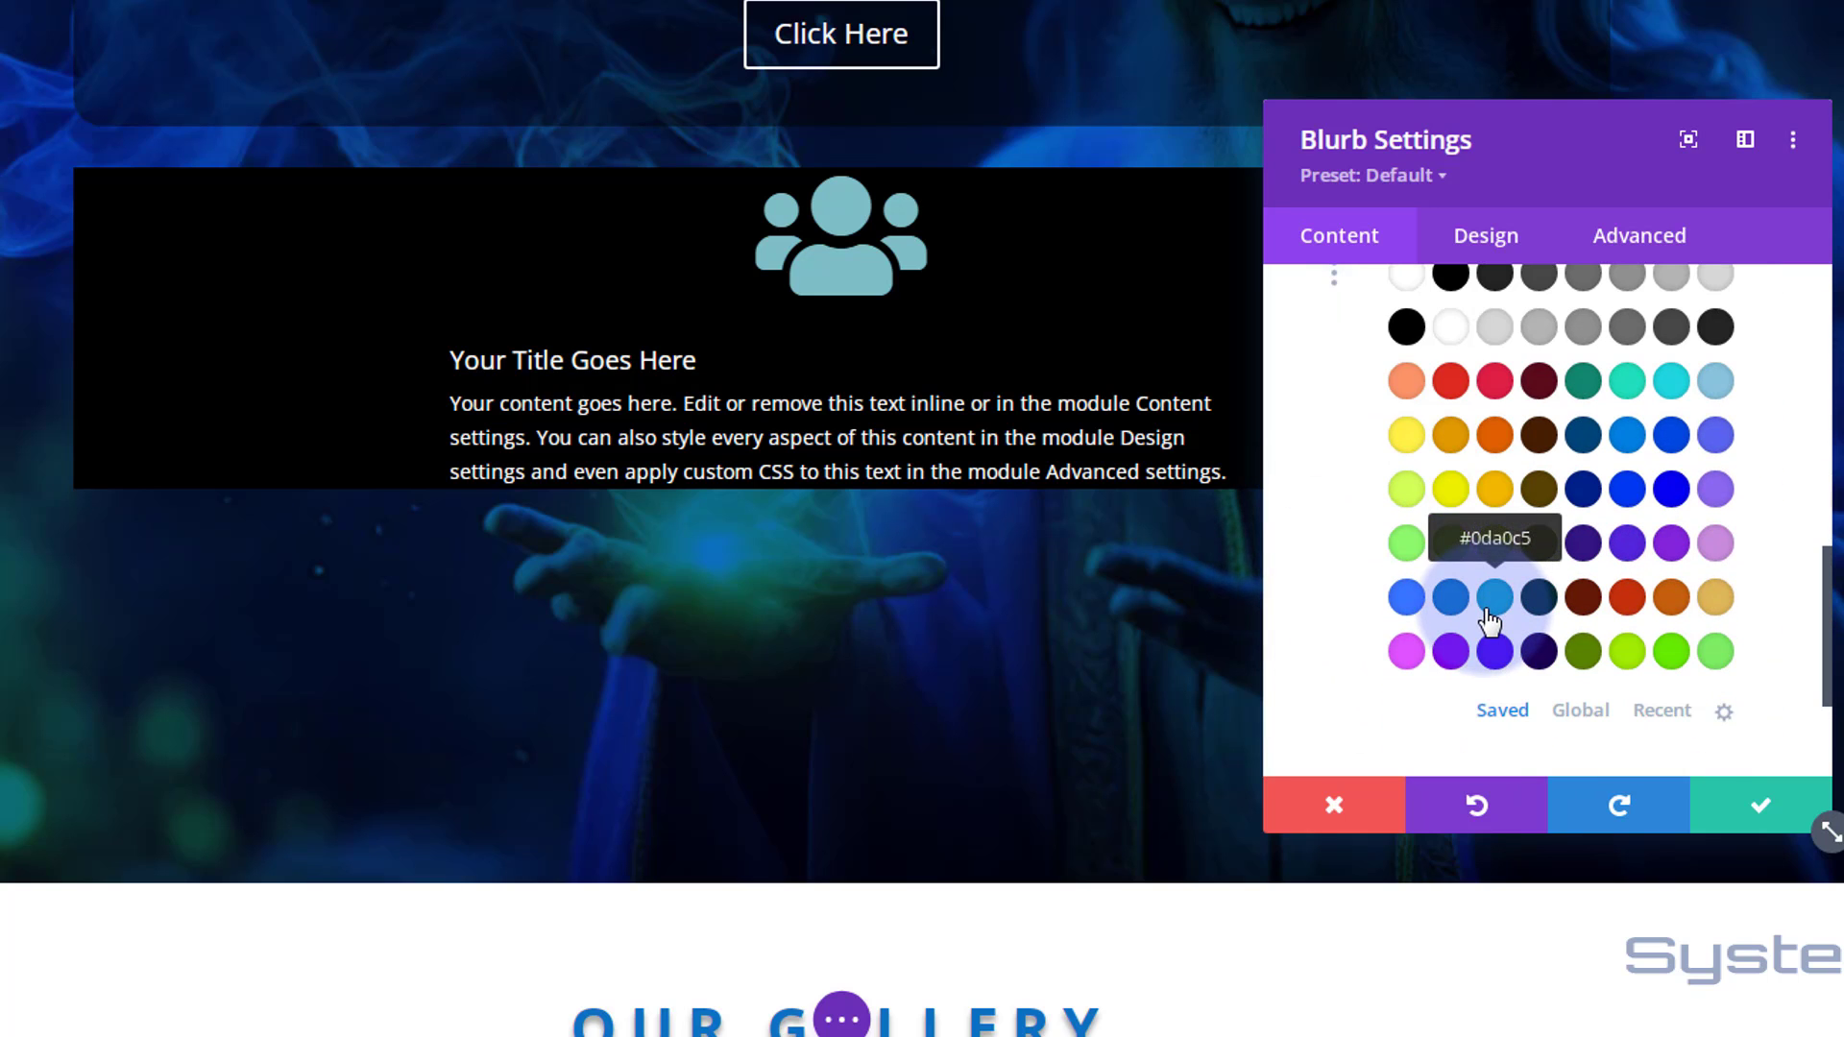
scroll(1491, 618, up, 5)
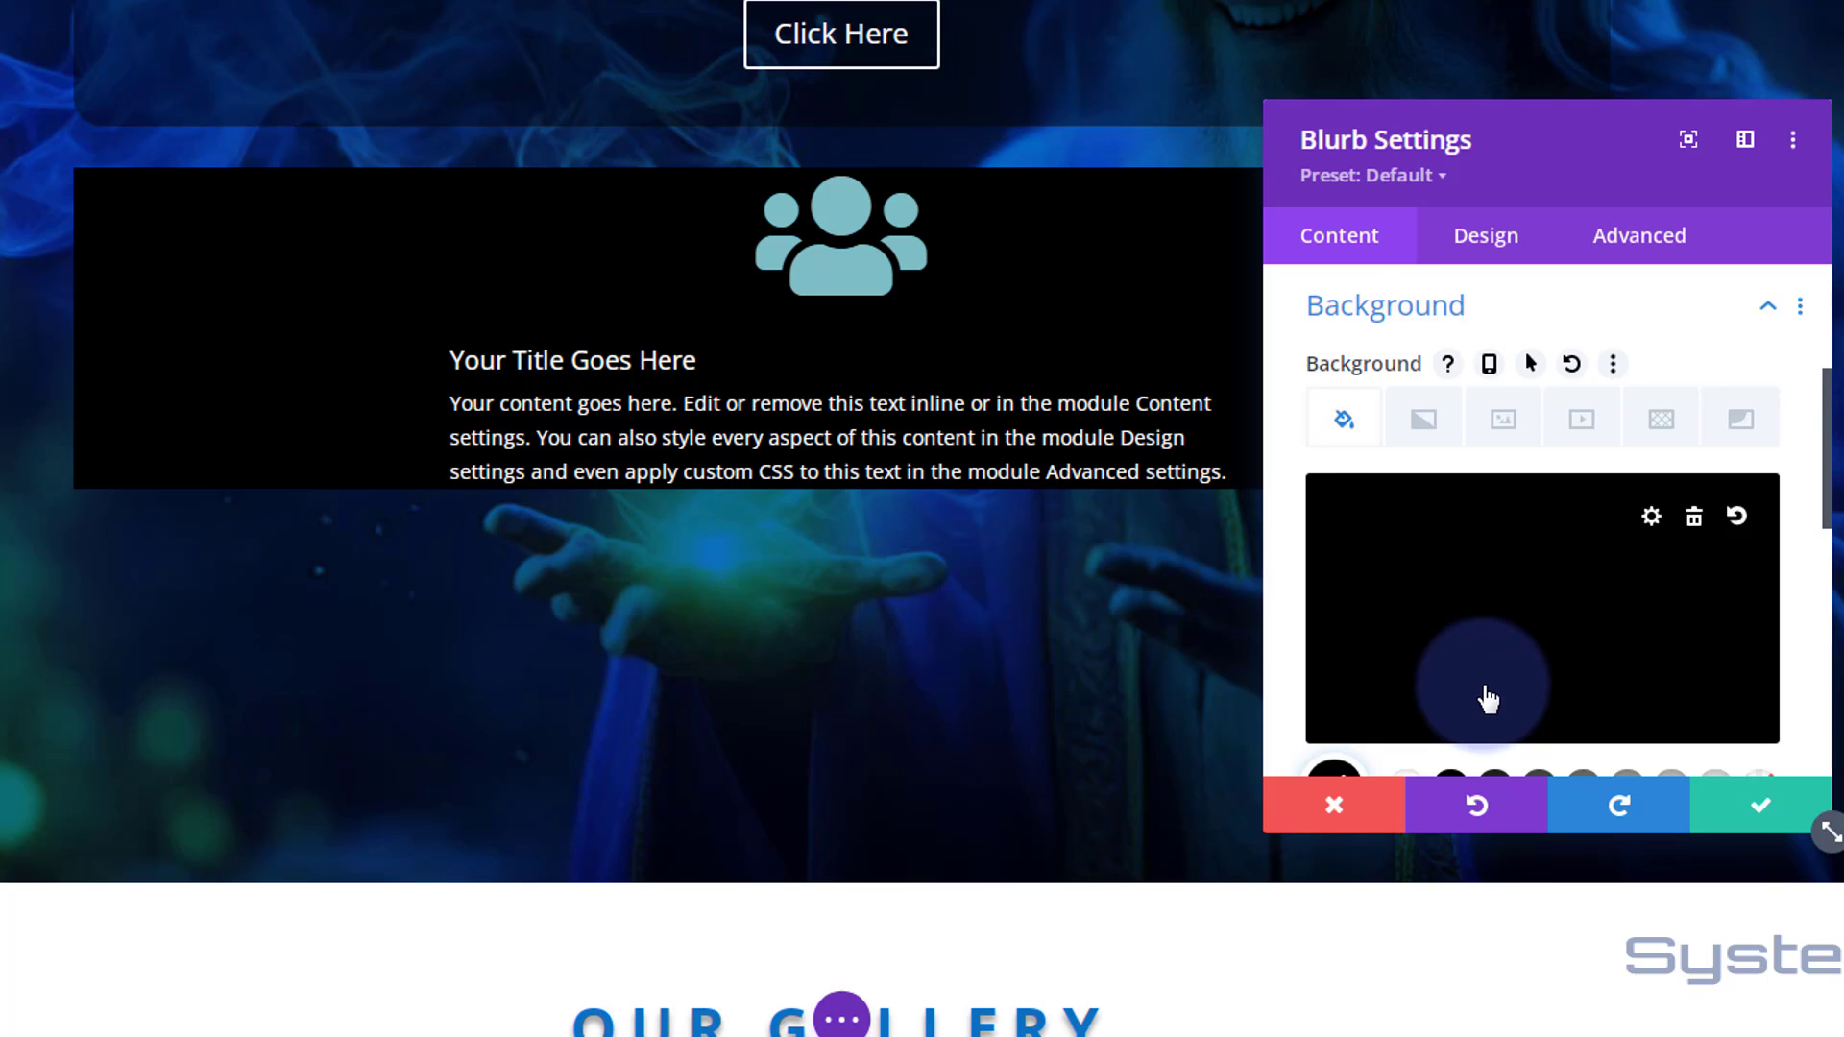
scroll(1487, 698, down, 2)
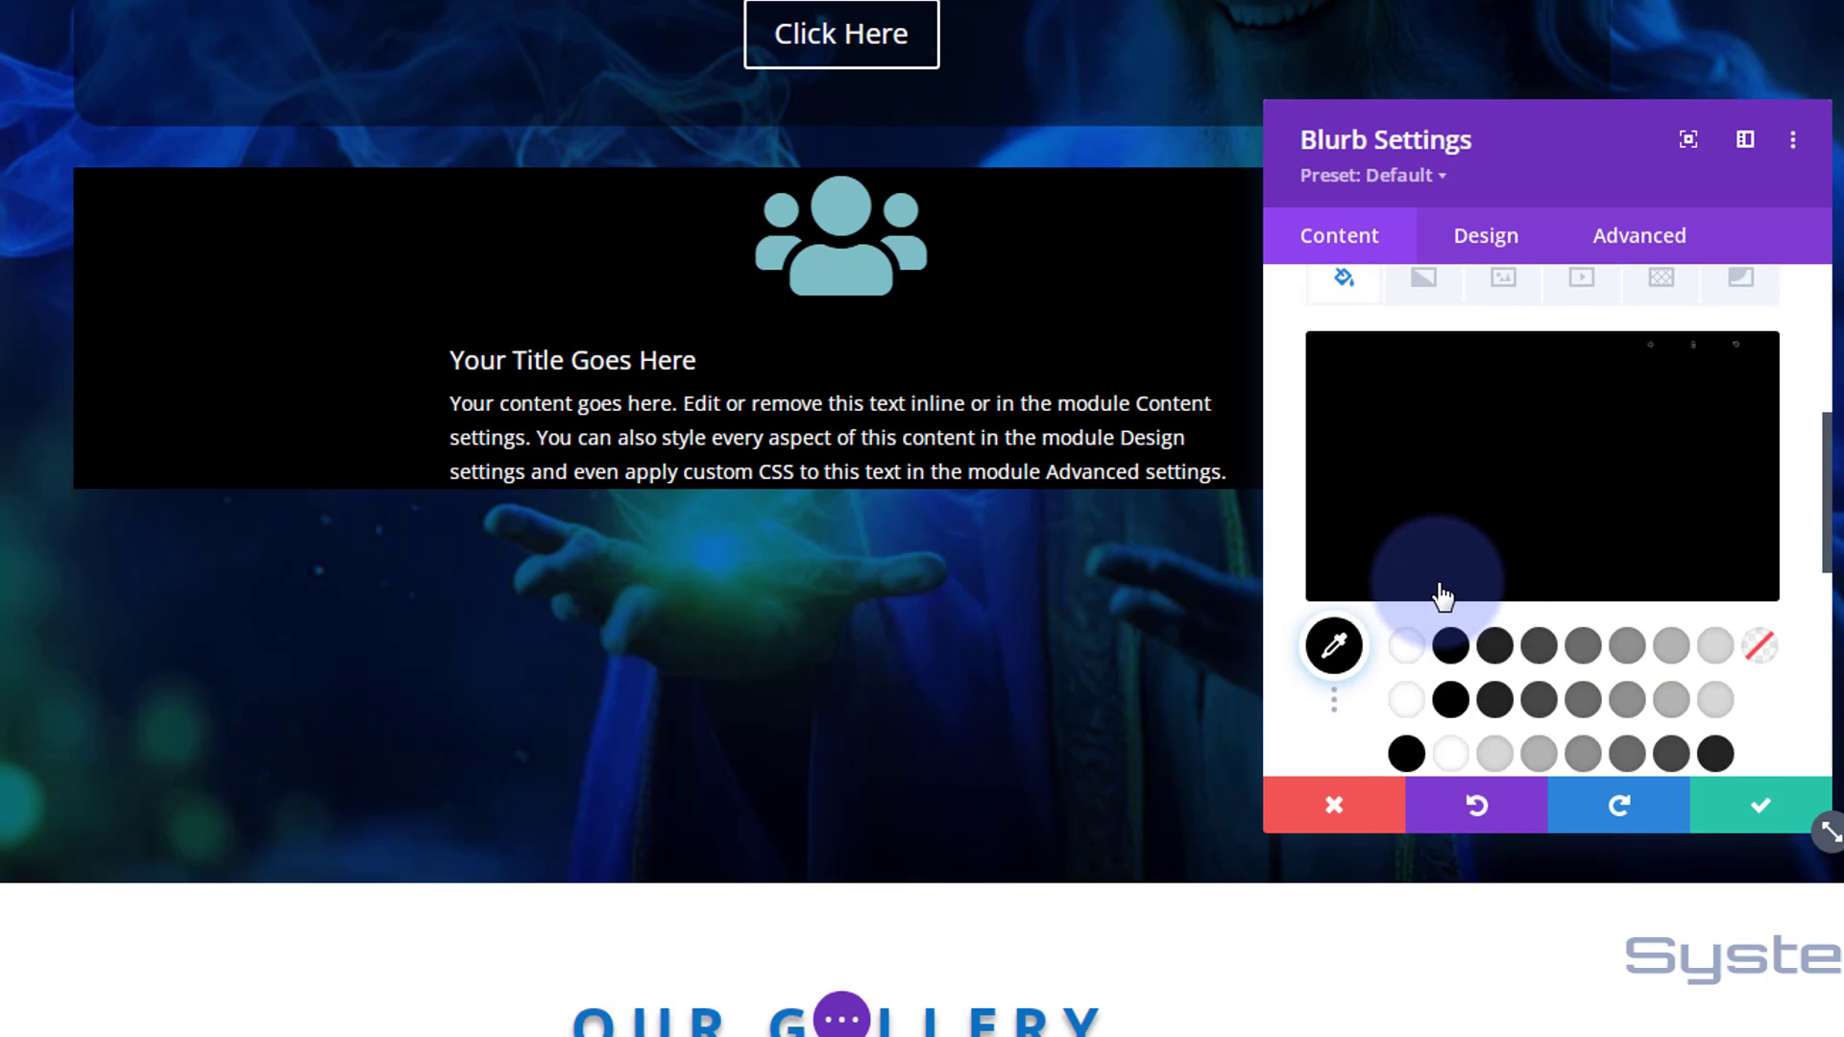
click(1476, 523)
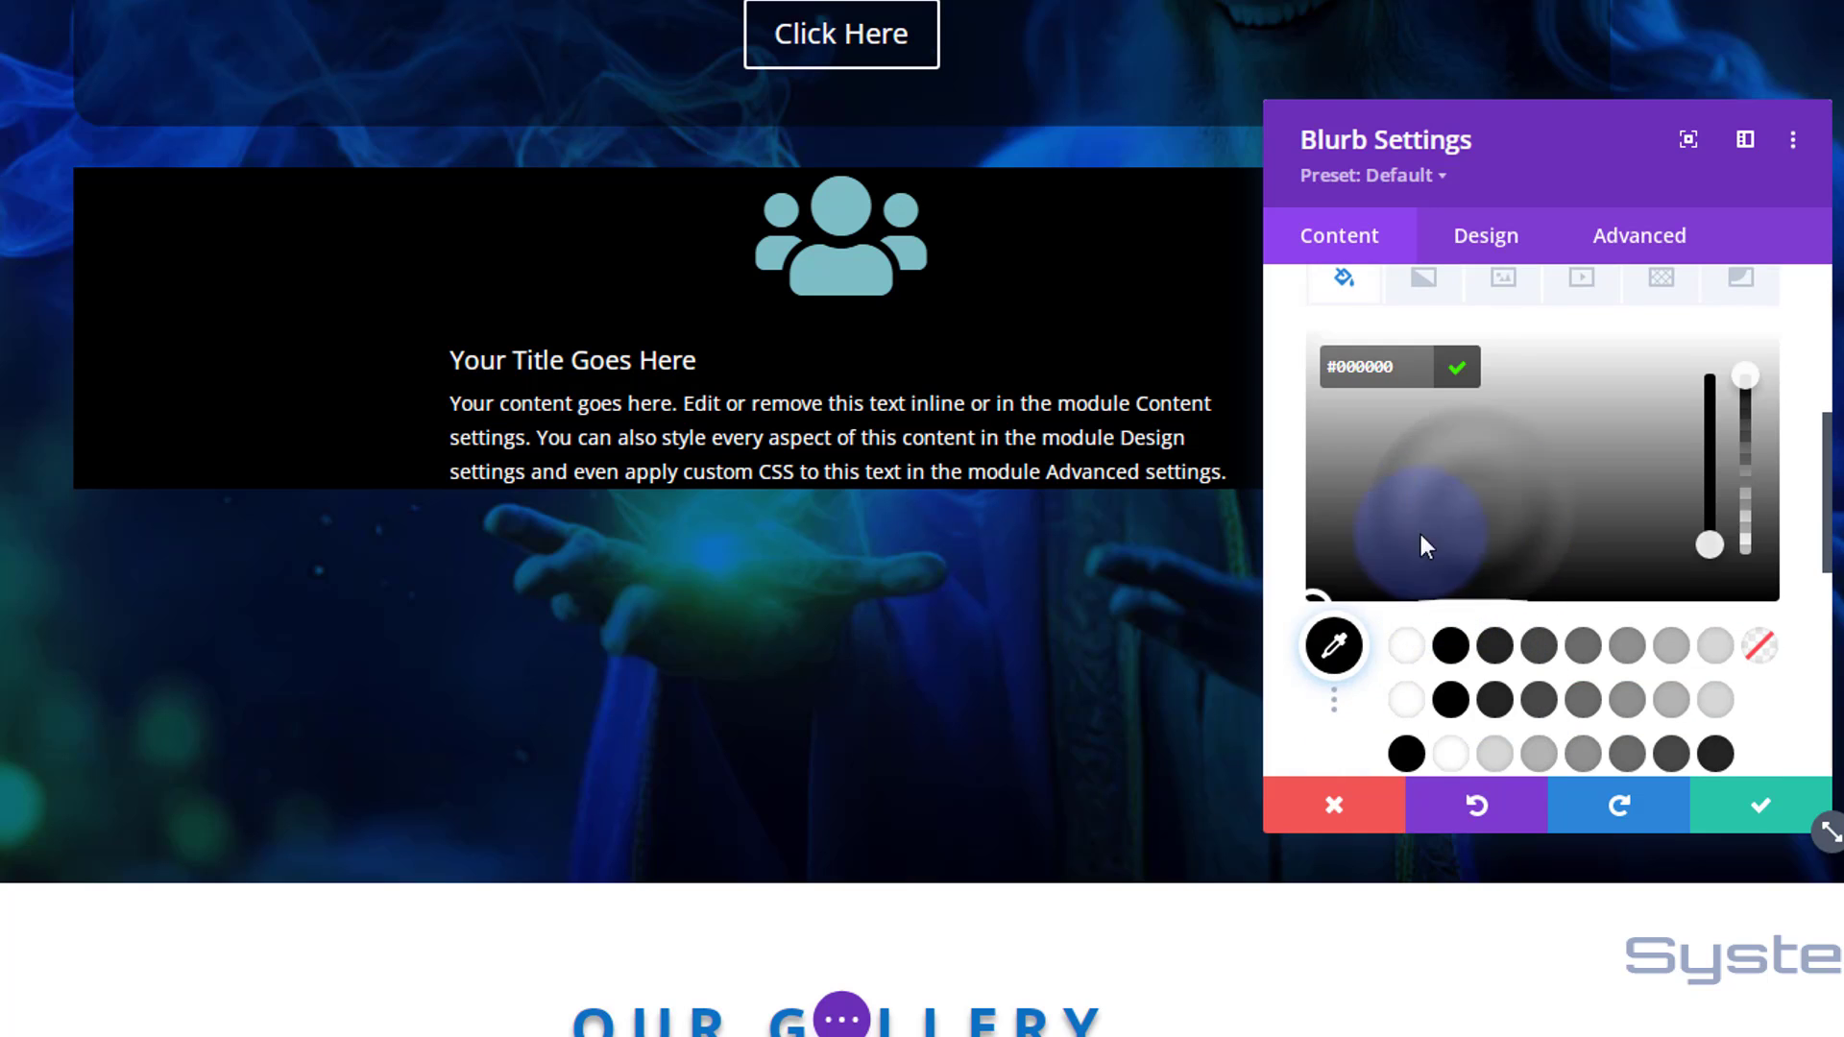
click(1373, 366)
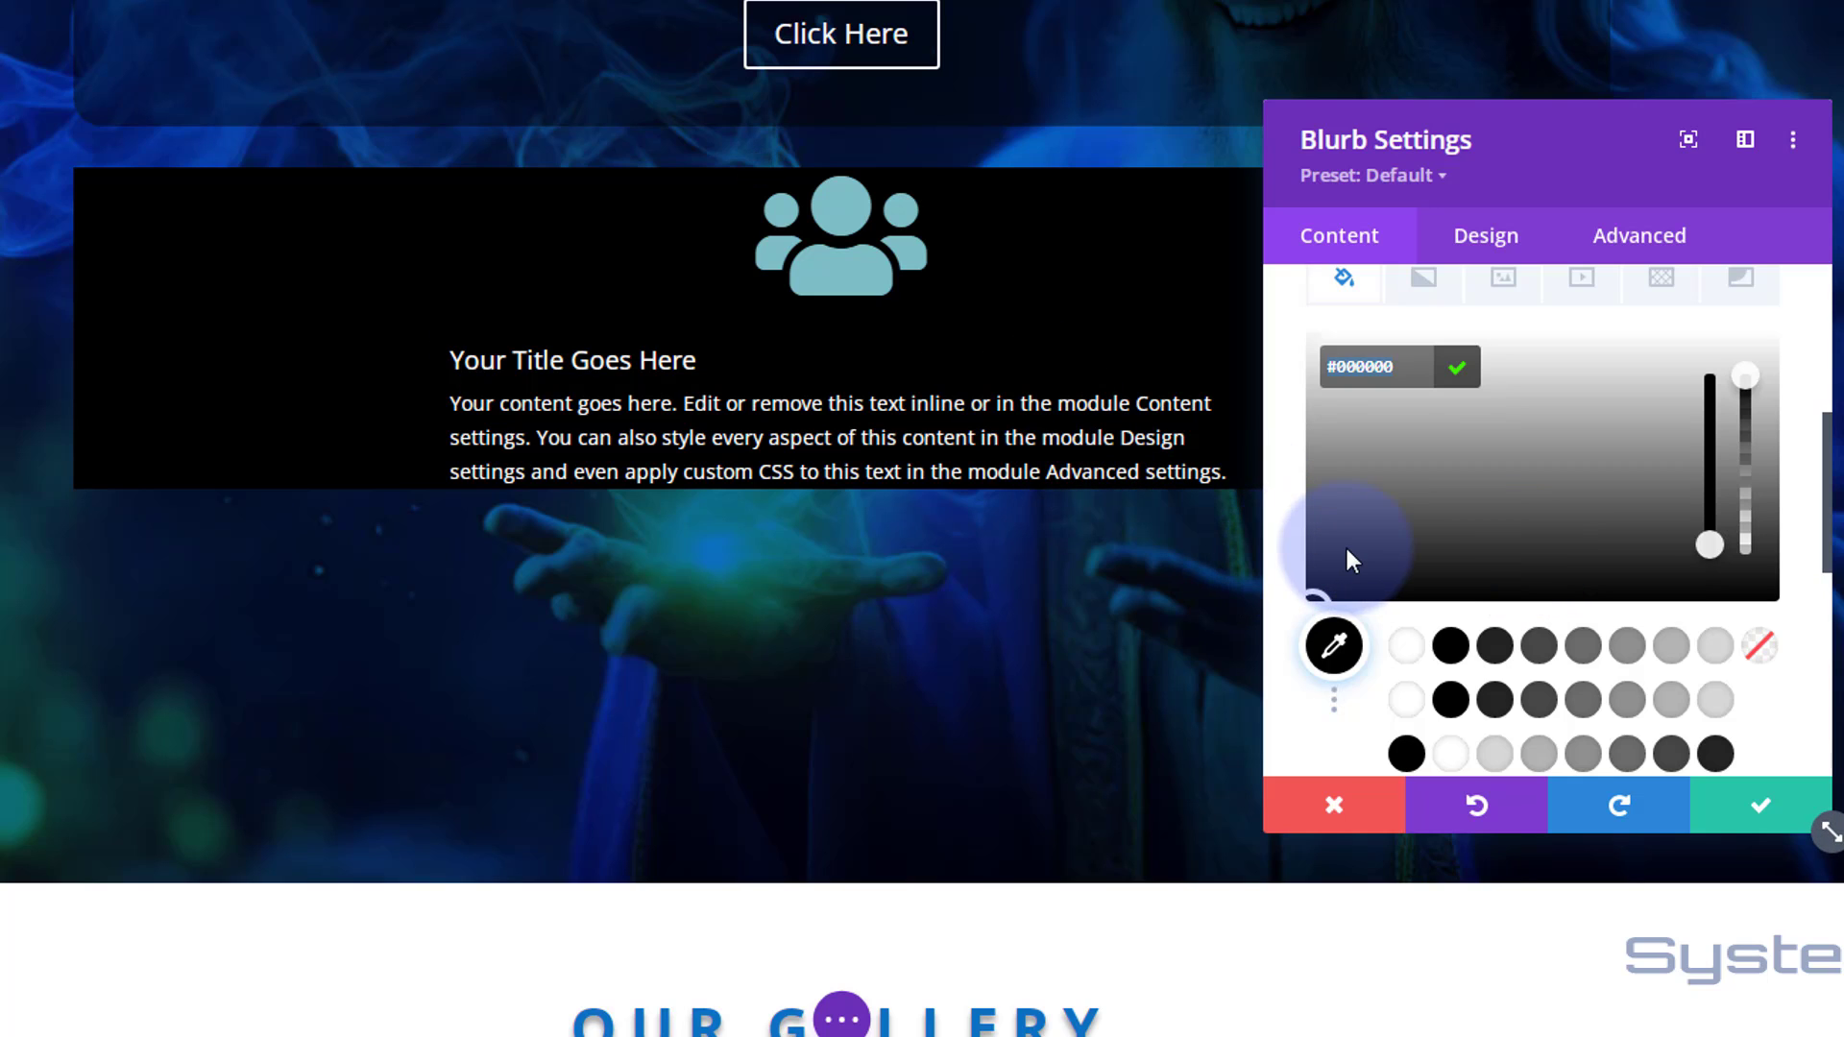
Close the blurb's Background settings and open its Admin Label settings
scroll(1400, 601, up, 2)
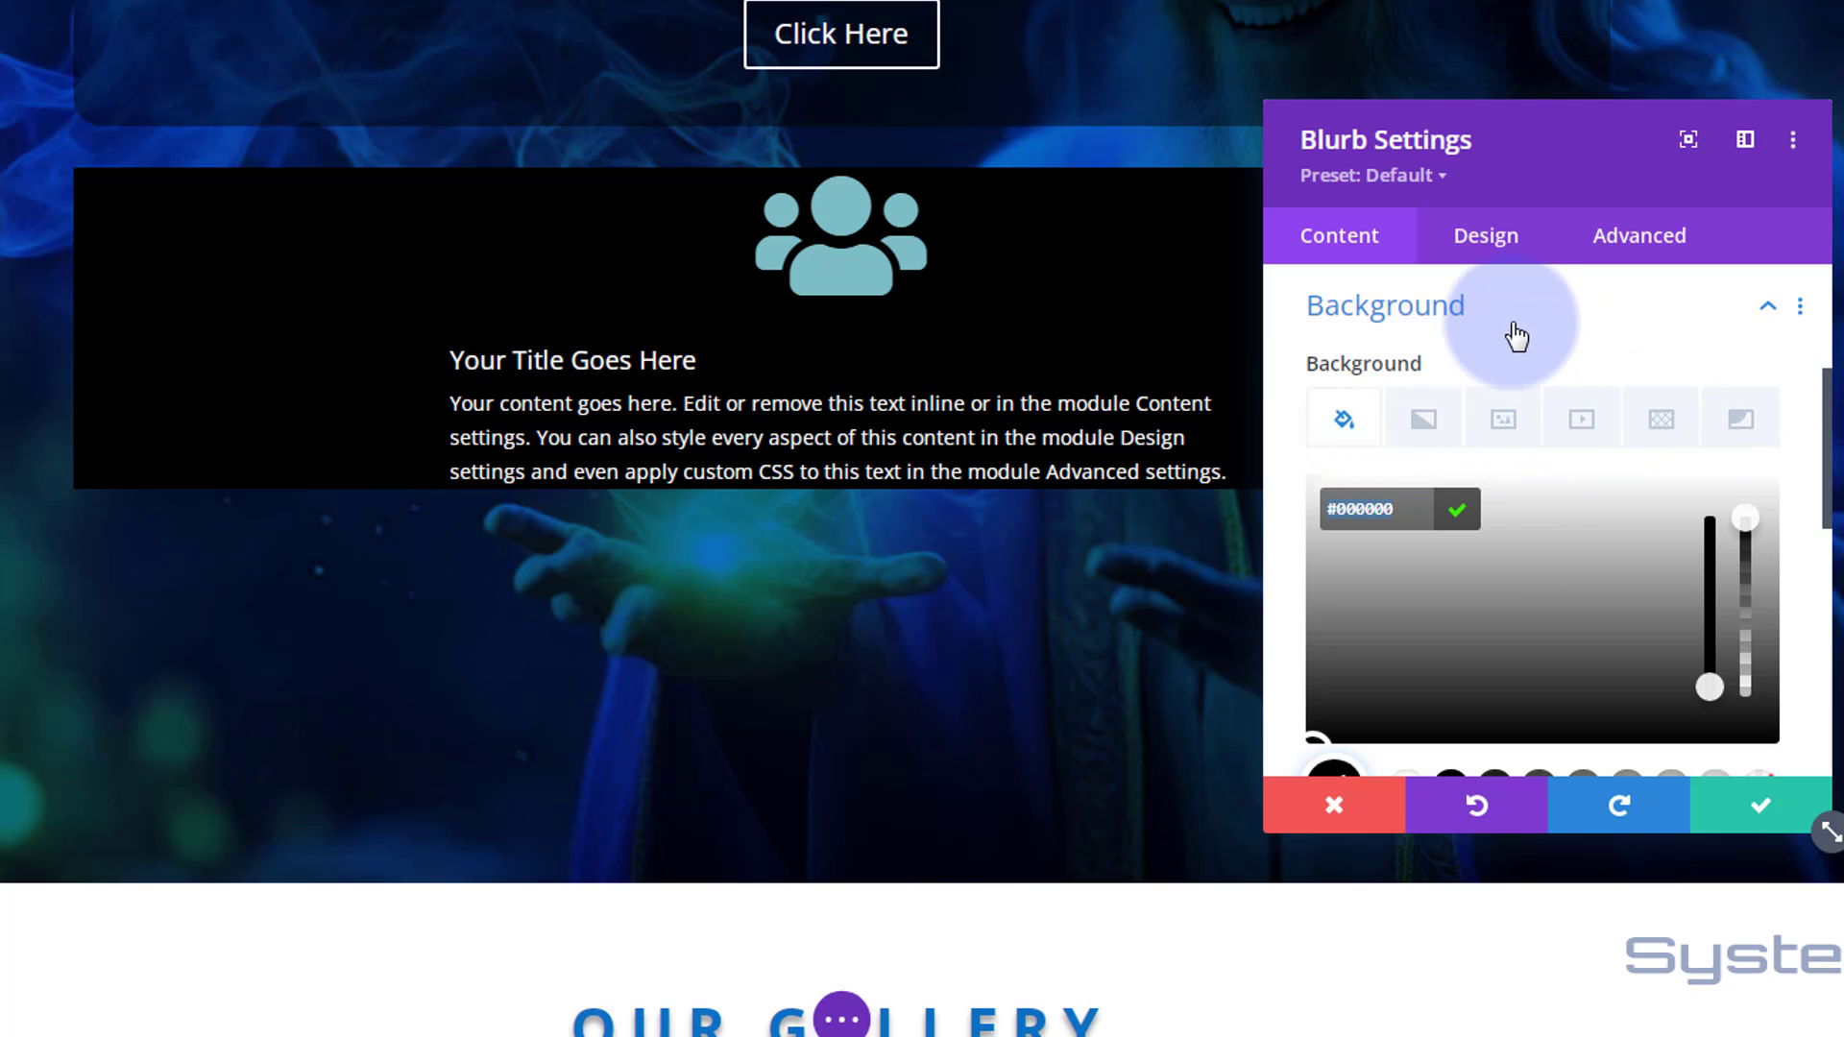
click(1770, 321)
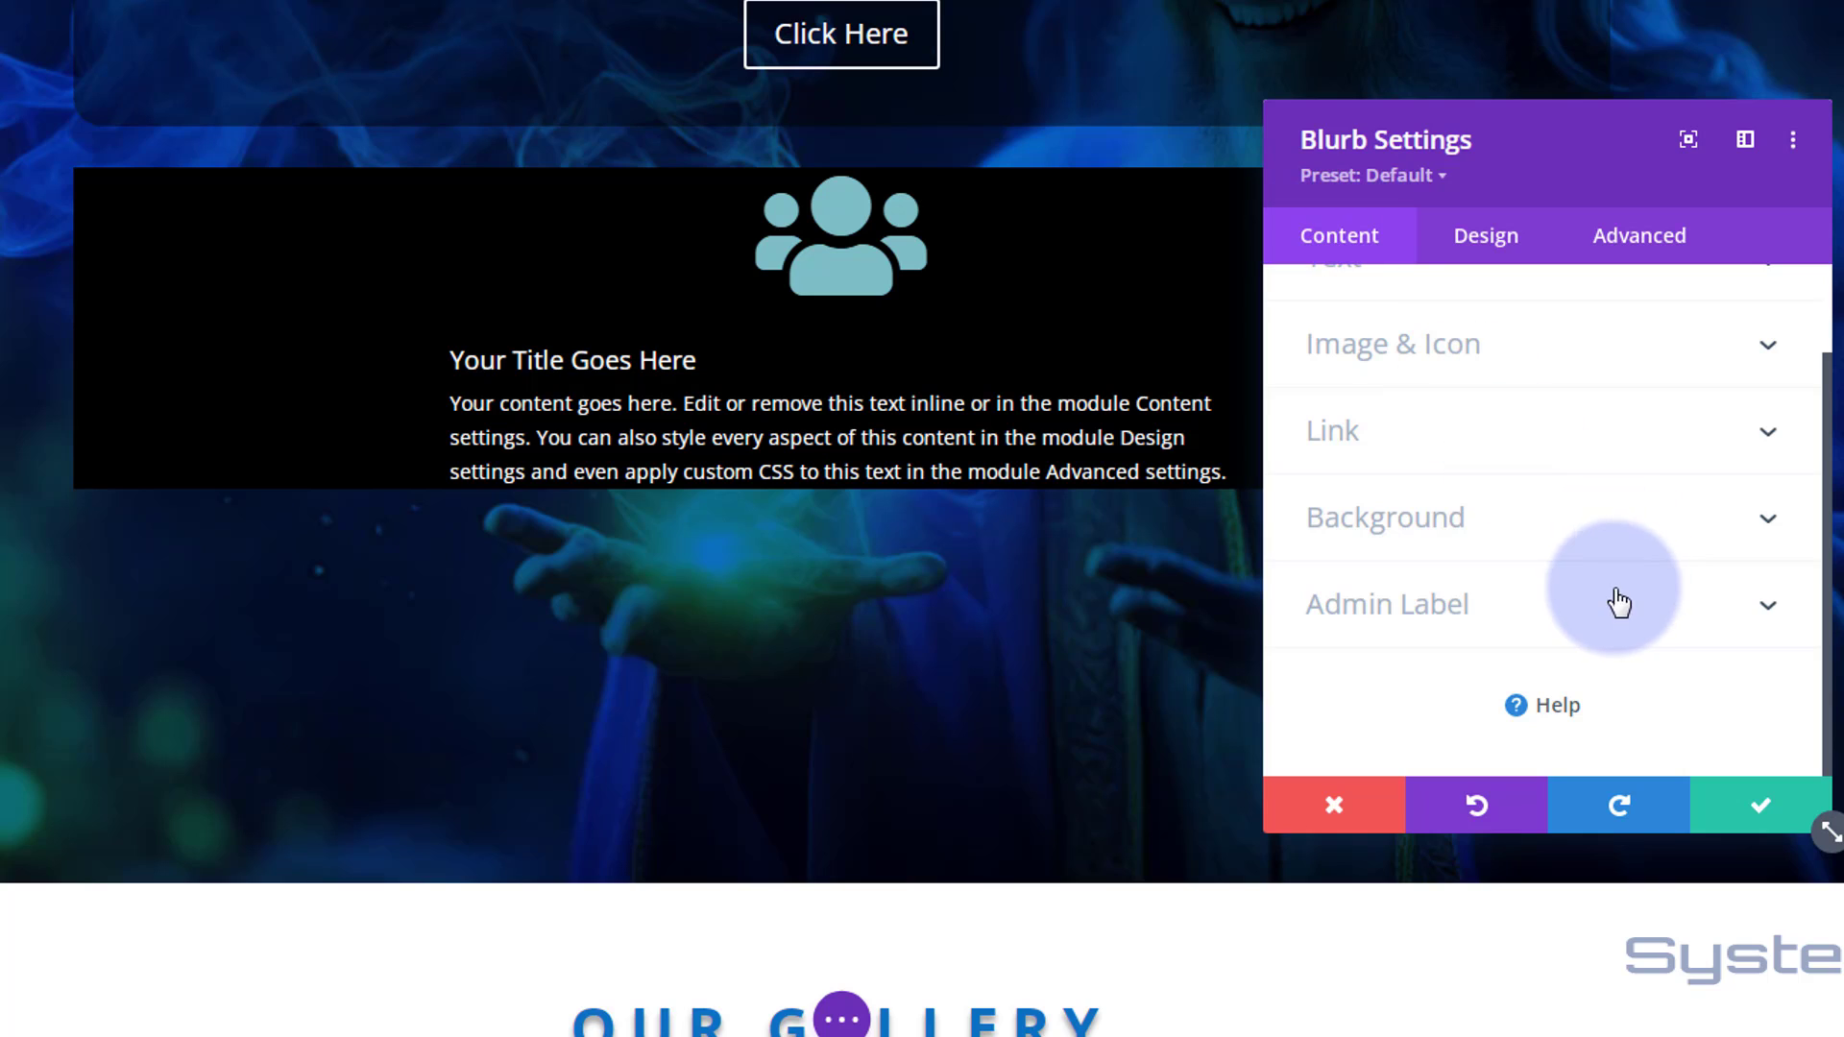
click(1581, 615)
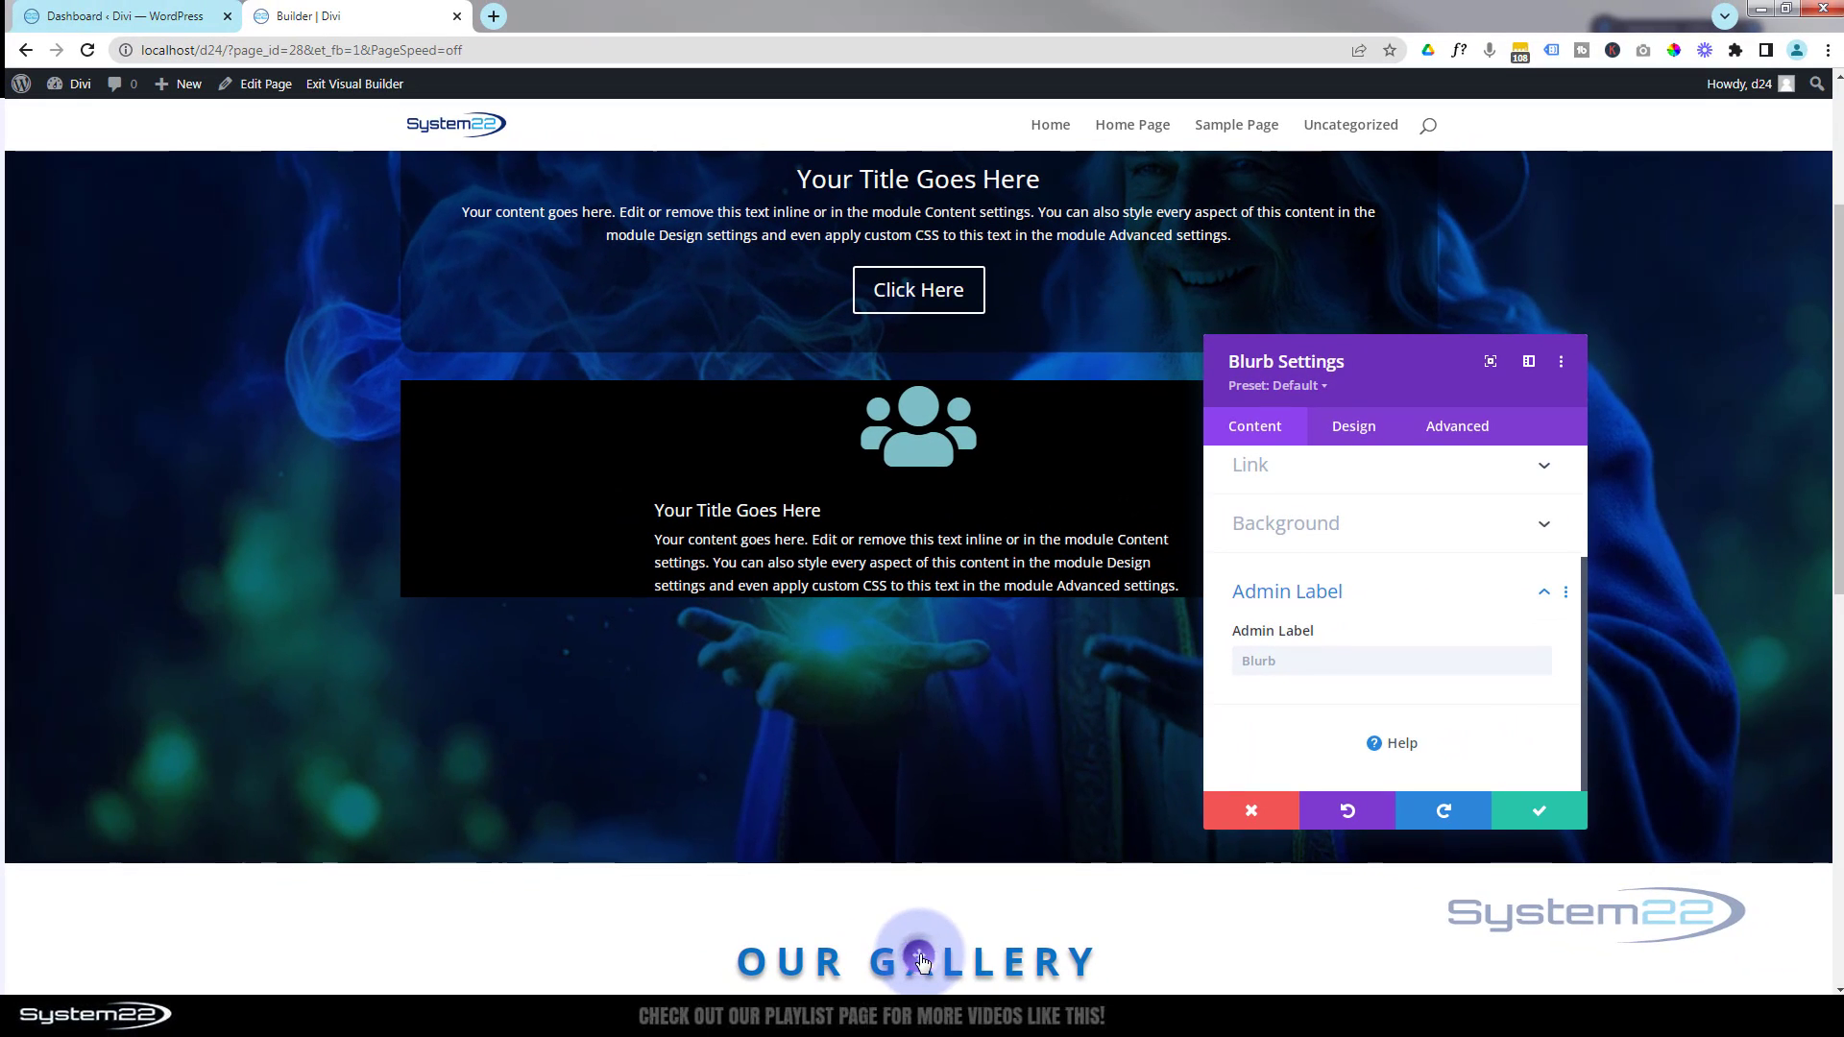
Switch to wireframe view, set the blurb's admin label to "Module Demo", and return to the desktop view
click(919, 957)
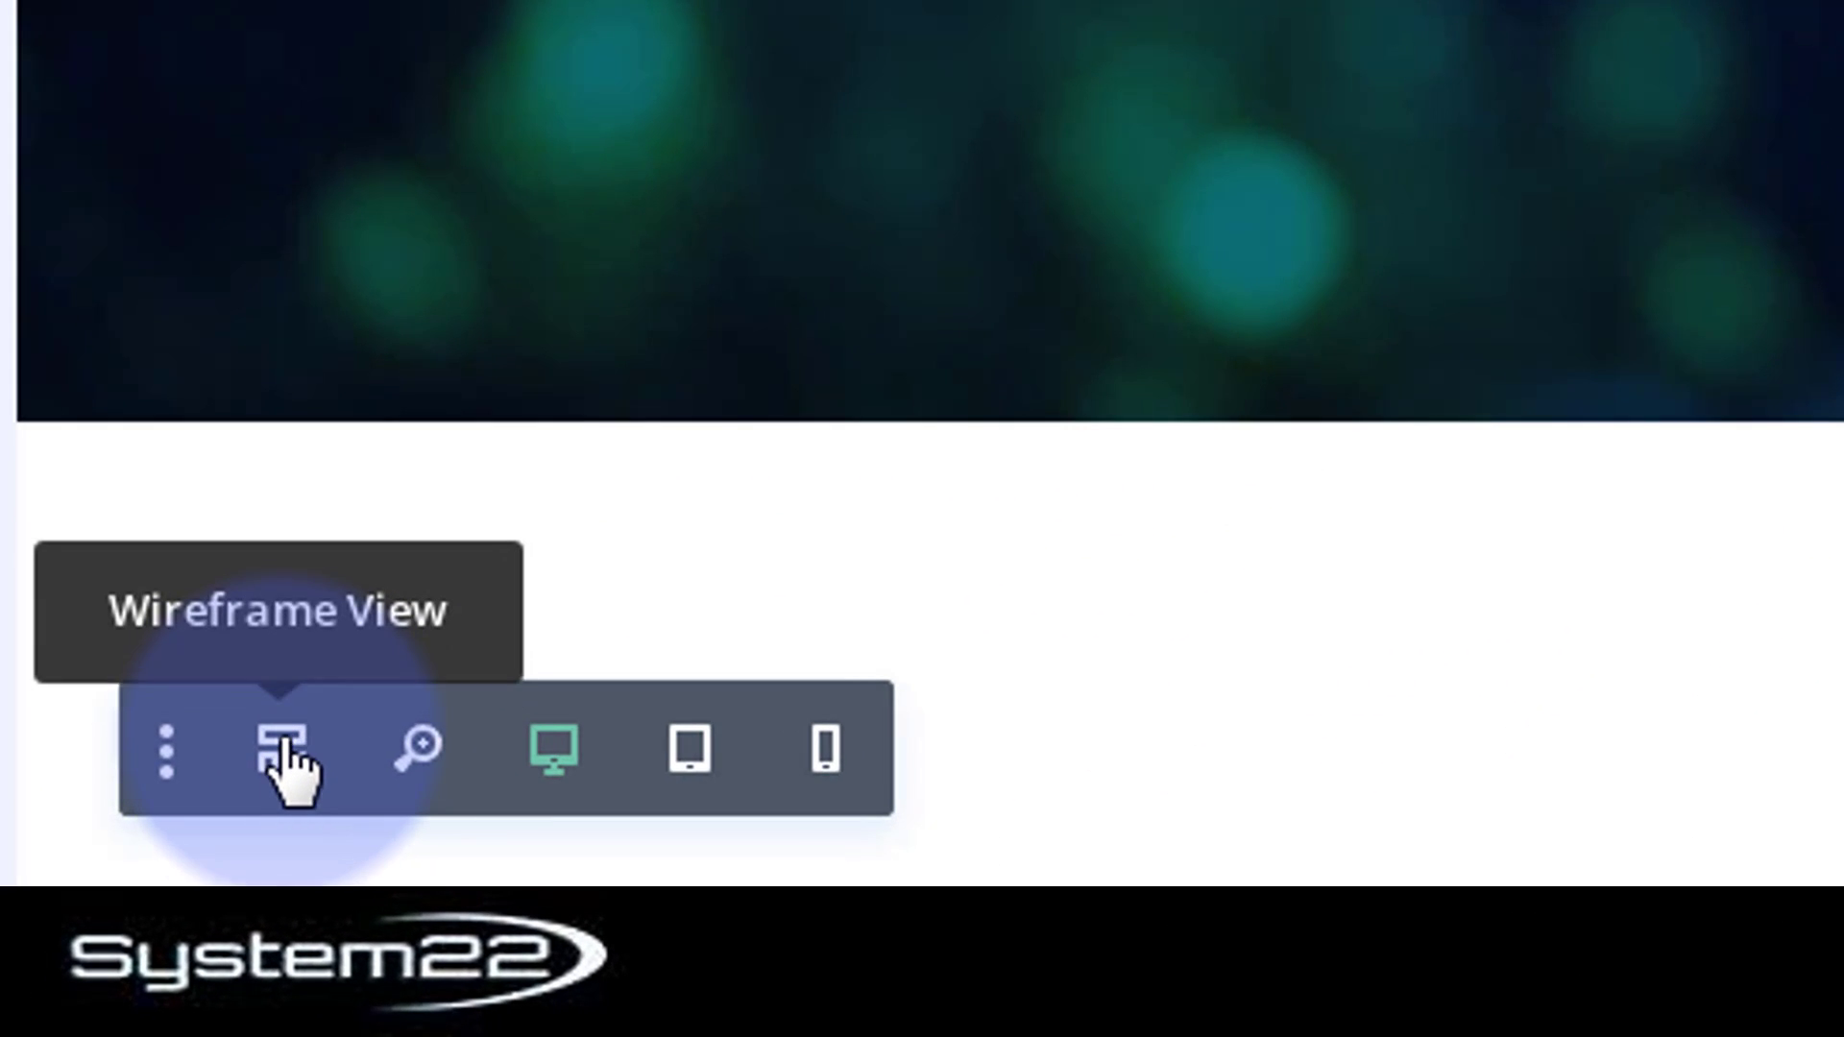
click(285, 751)
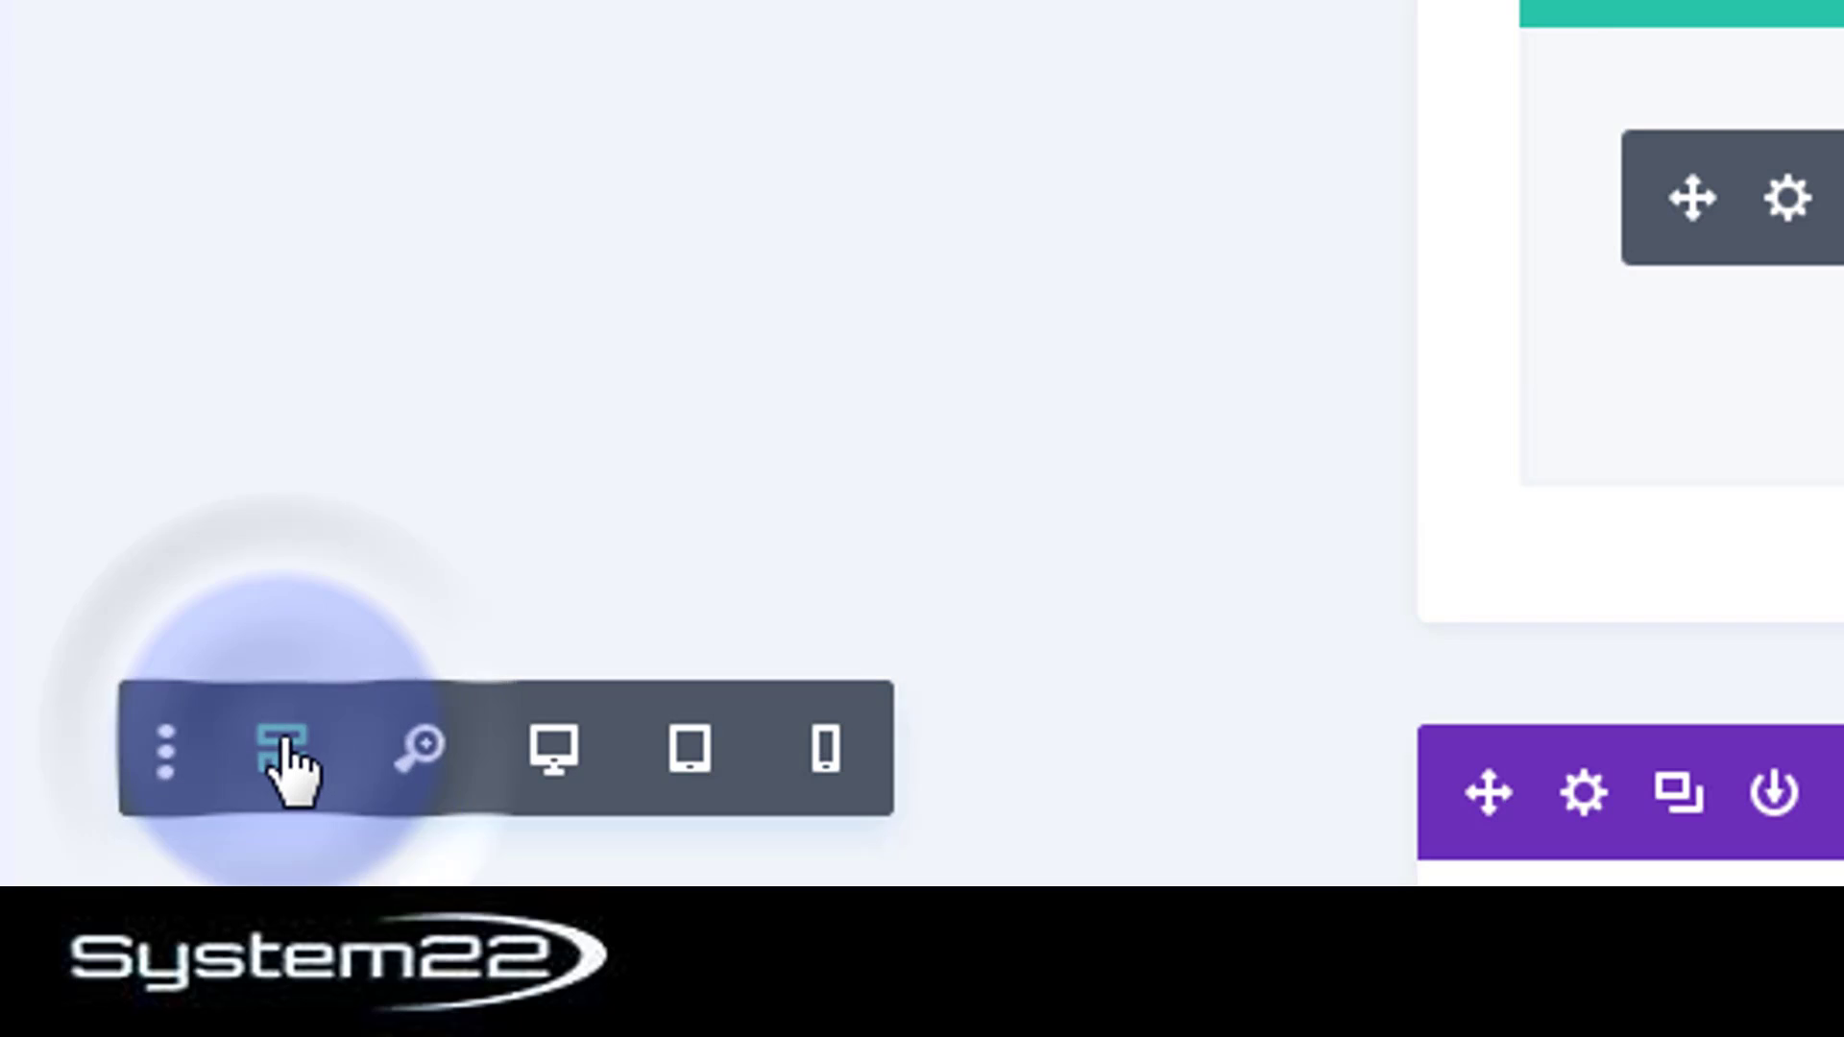
click(1155, 183)
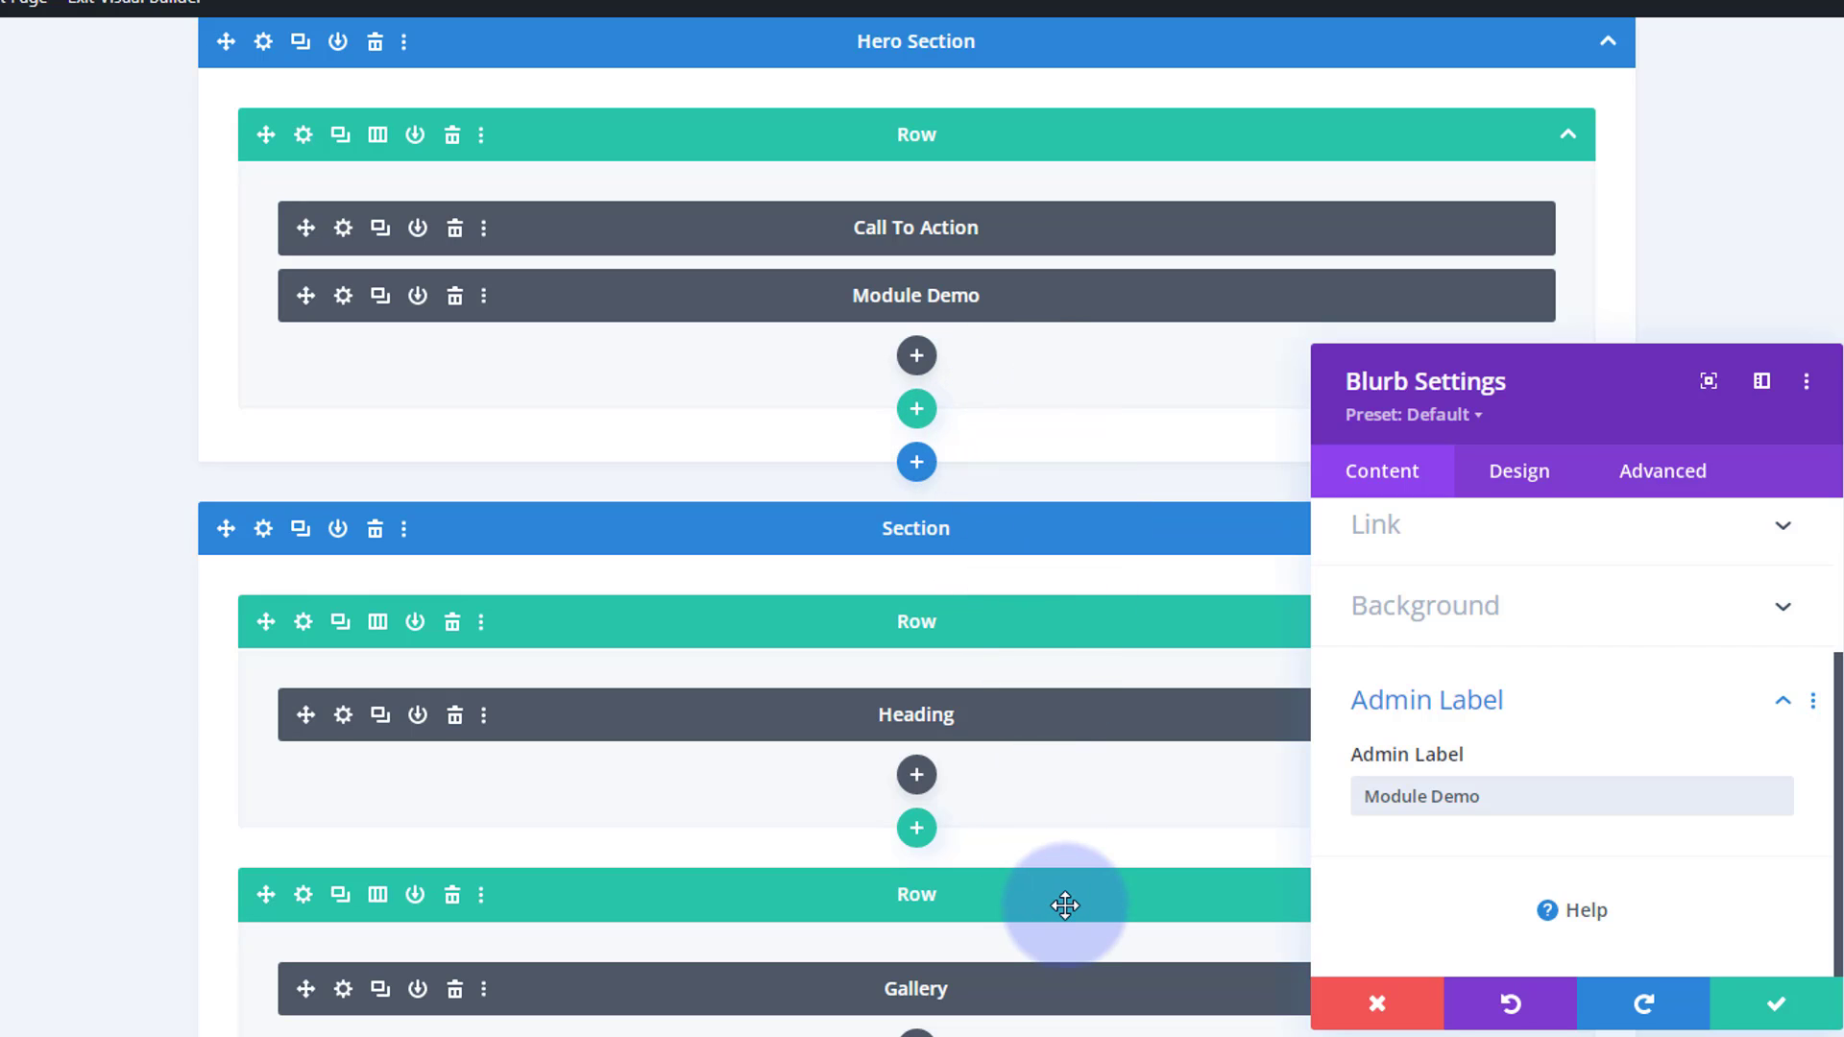
drag(1491, 796, 1363, 795)
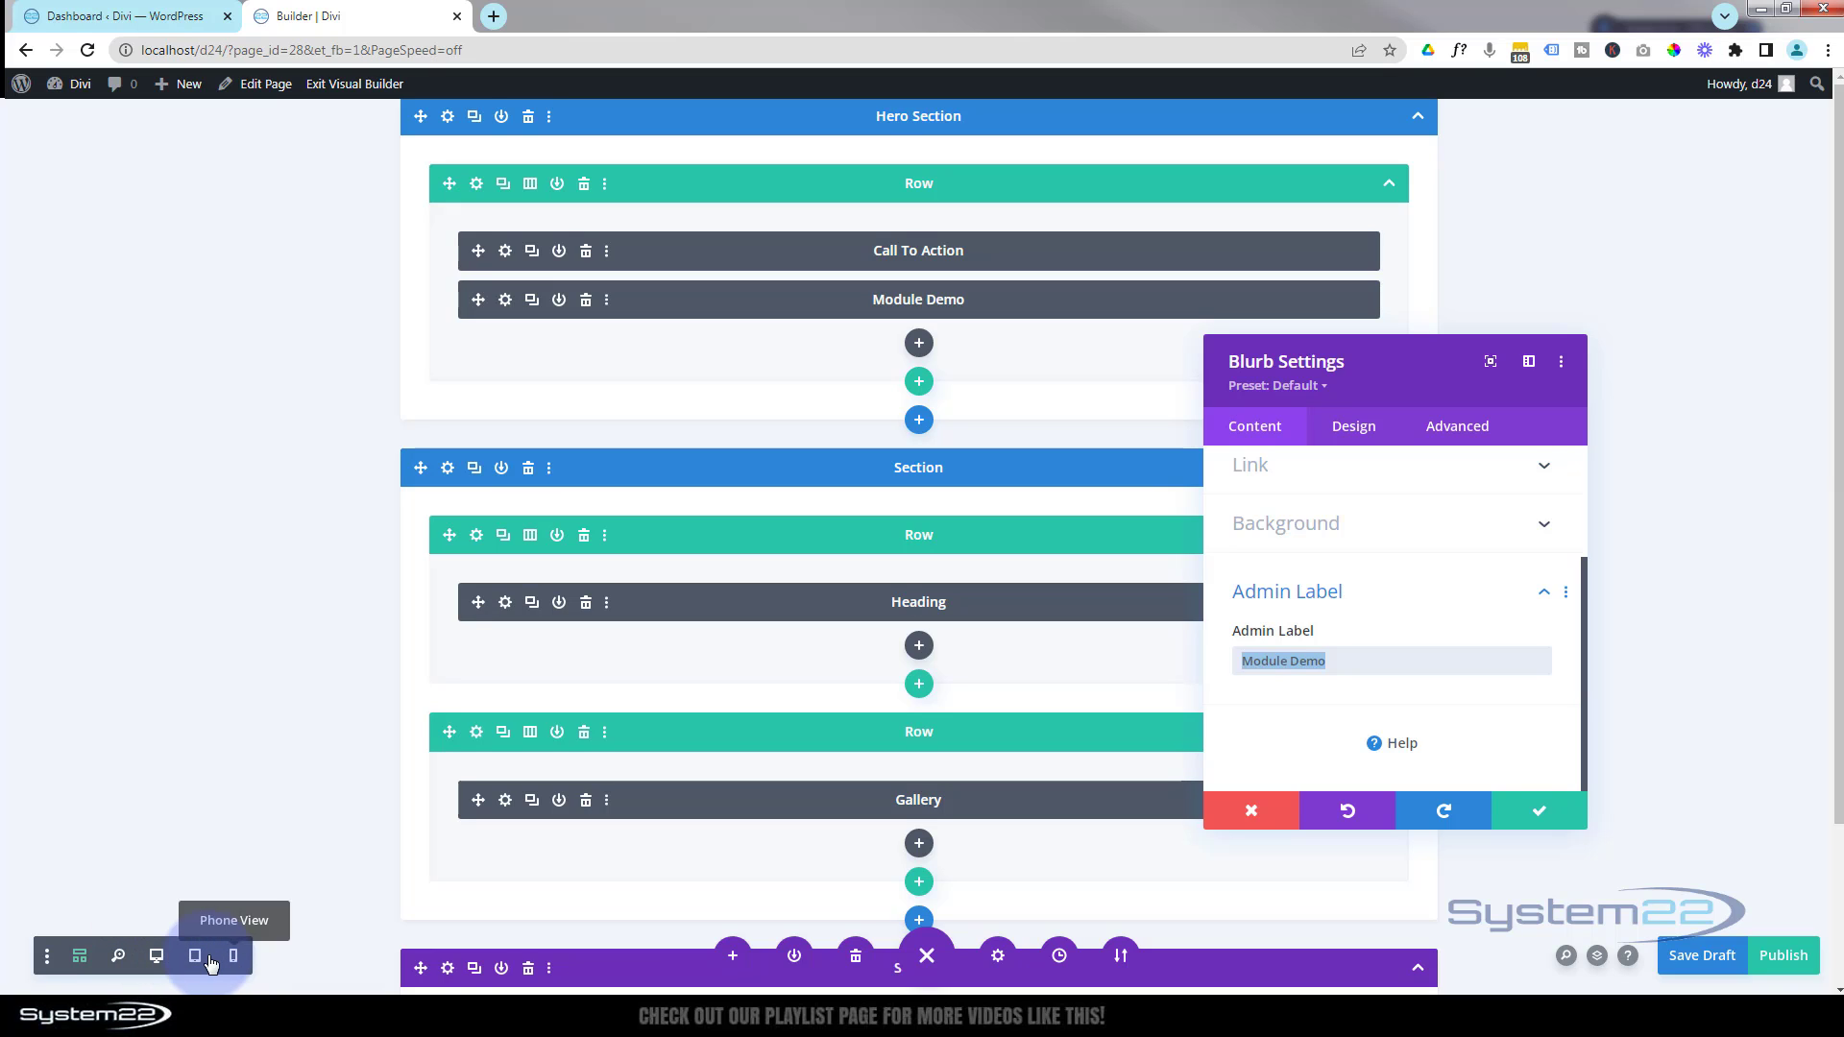
click(157, 957)
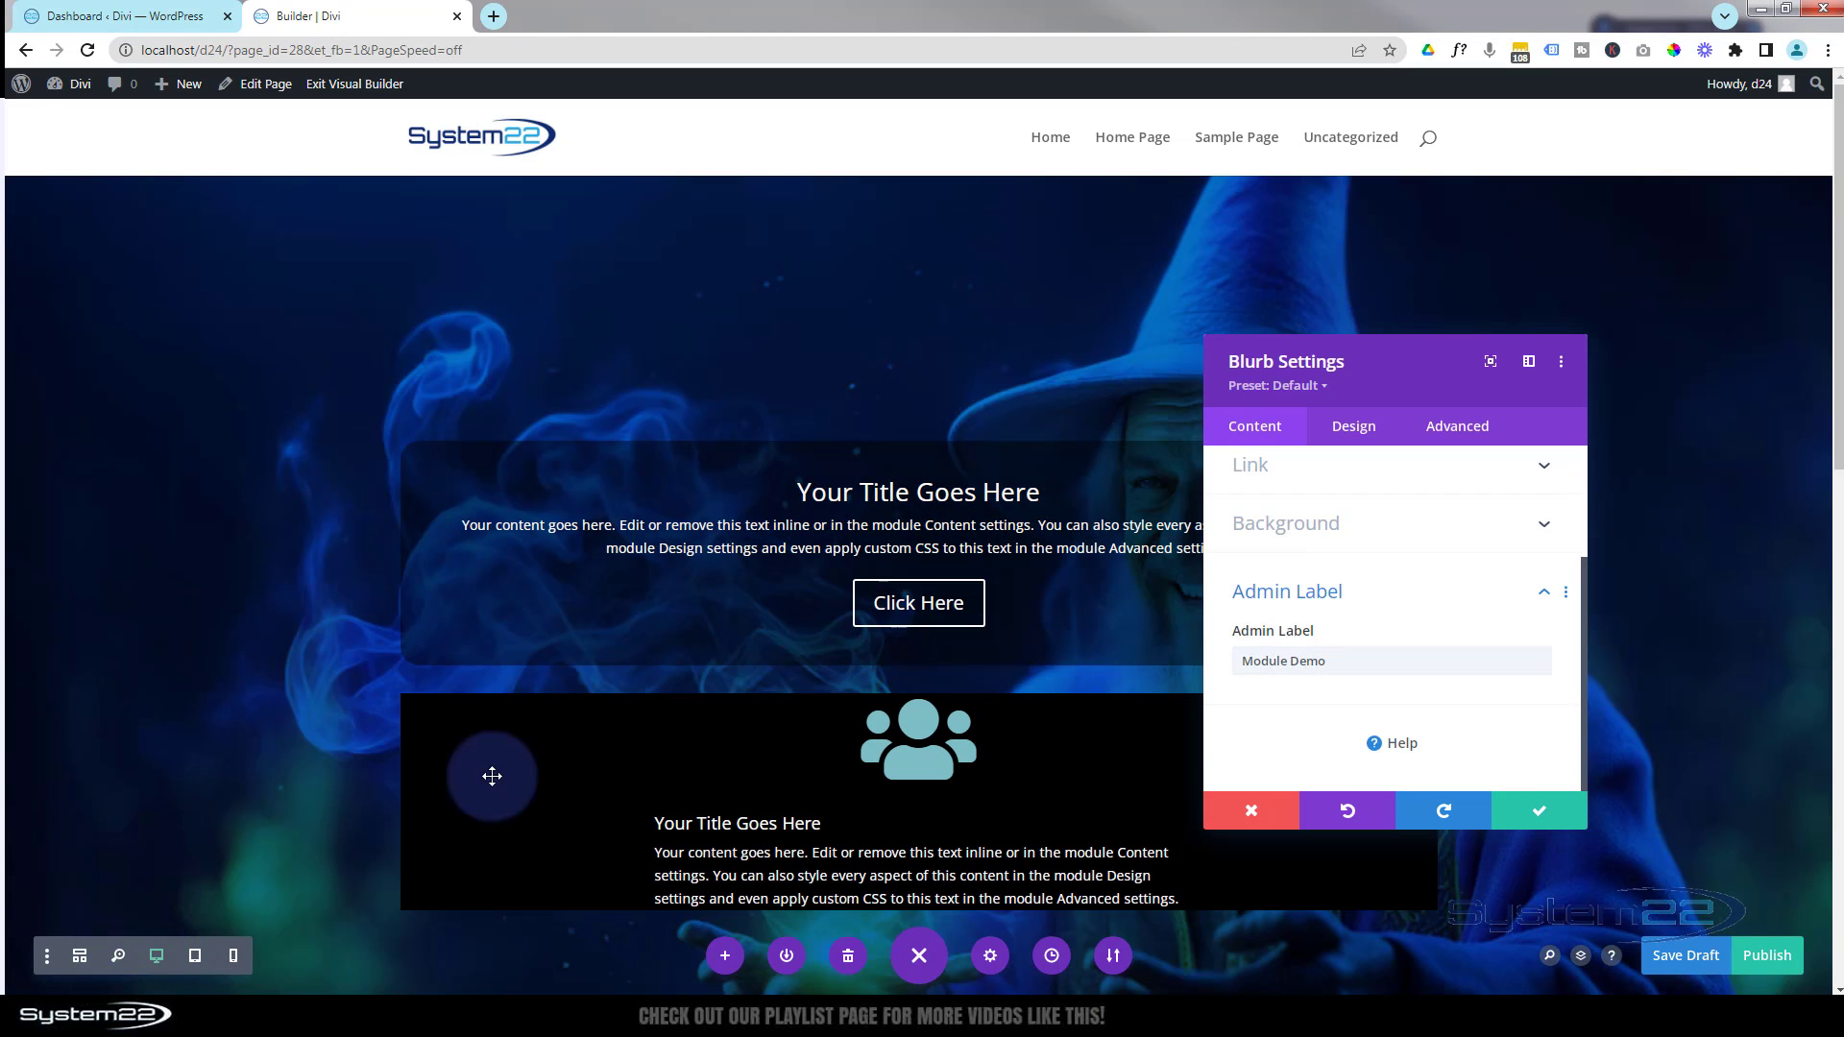
In the blurb's Image & Icon design settings, set the icon color to the saved blue
scroll(1344, 615, up, 1)
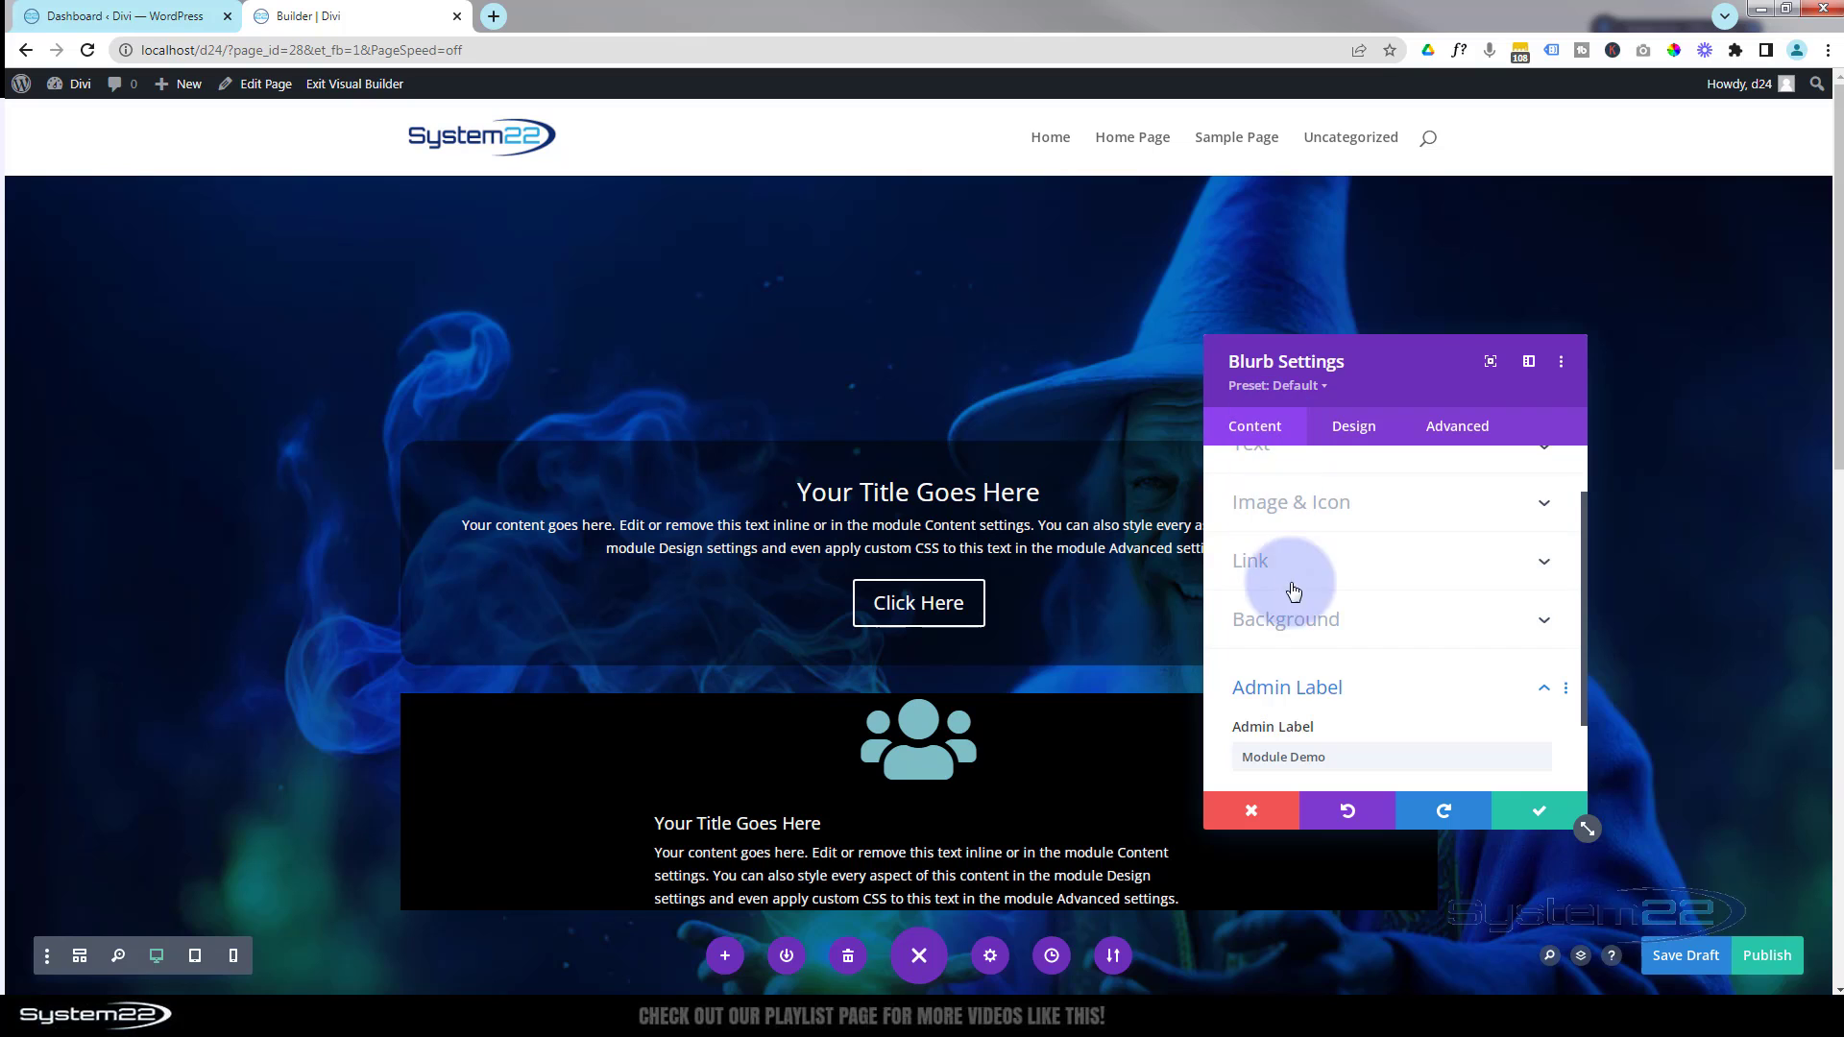
scroll(1296, 605, up, 2)
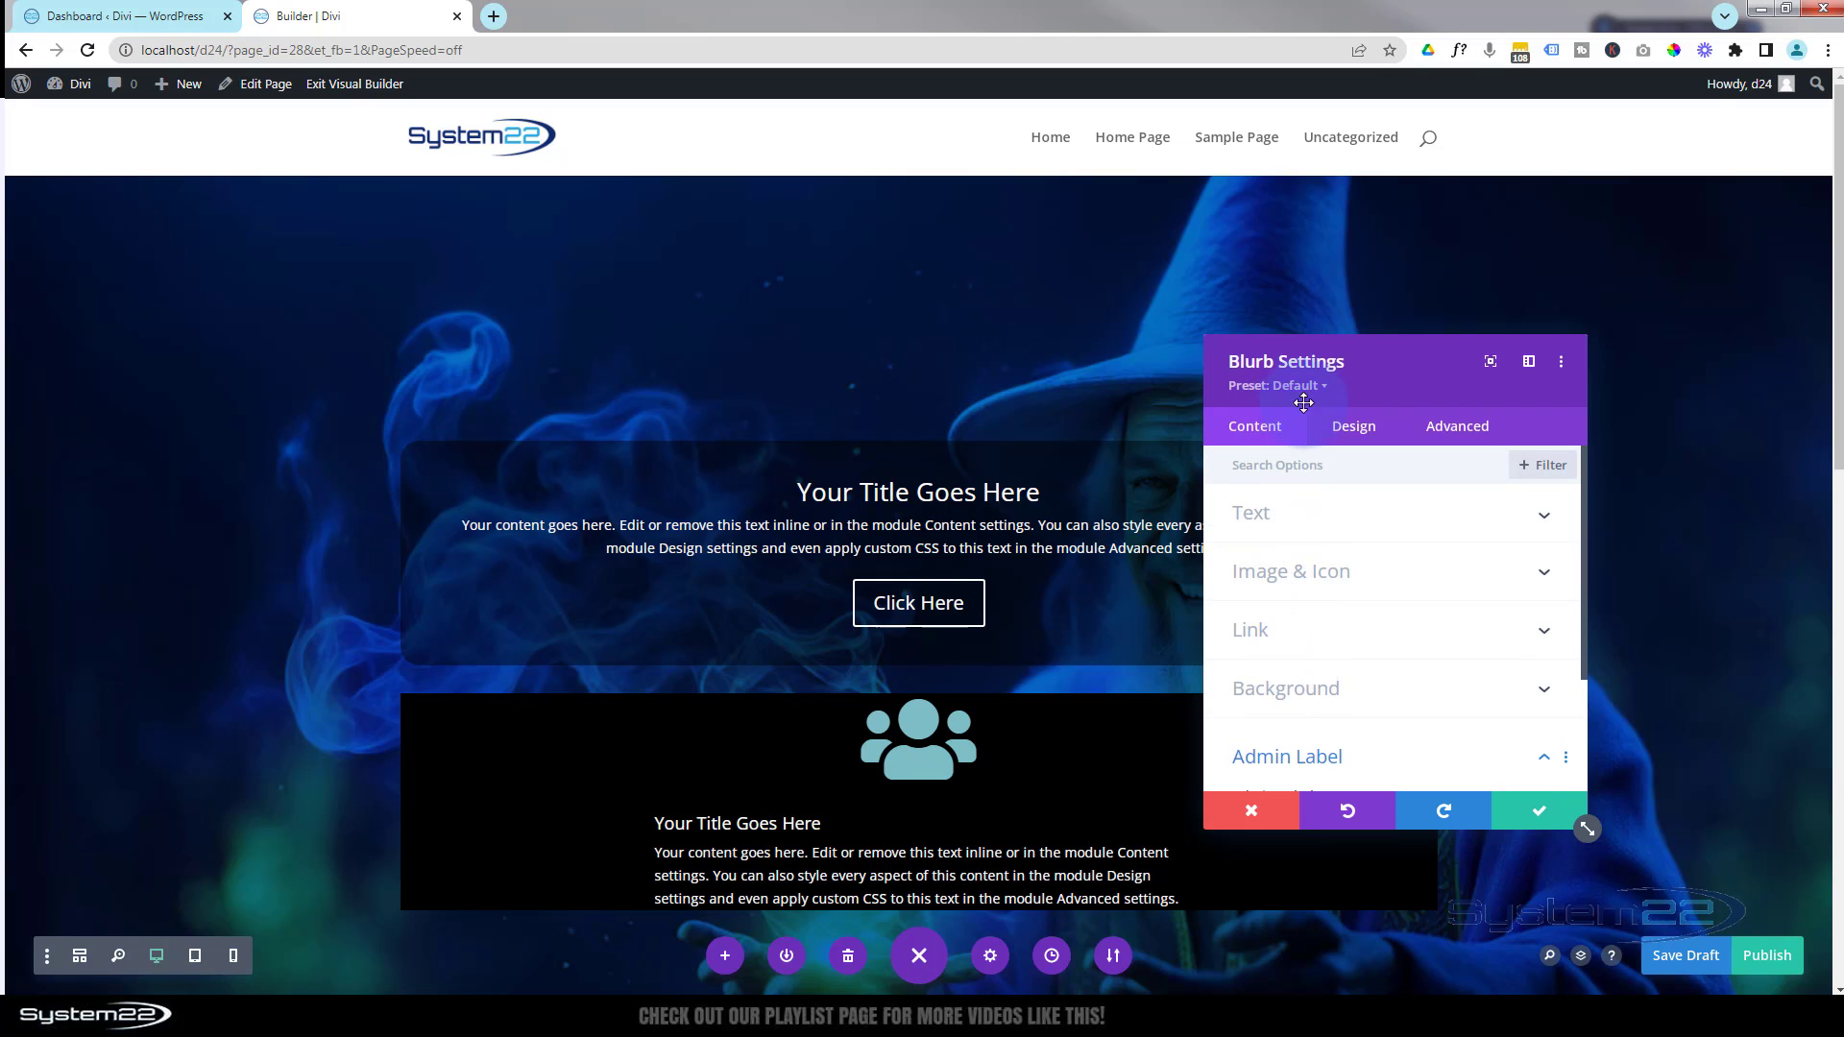
click(1368, 431)
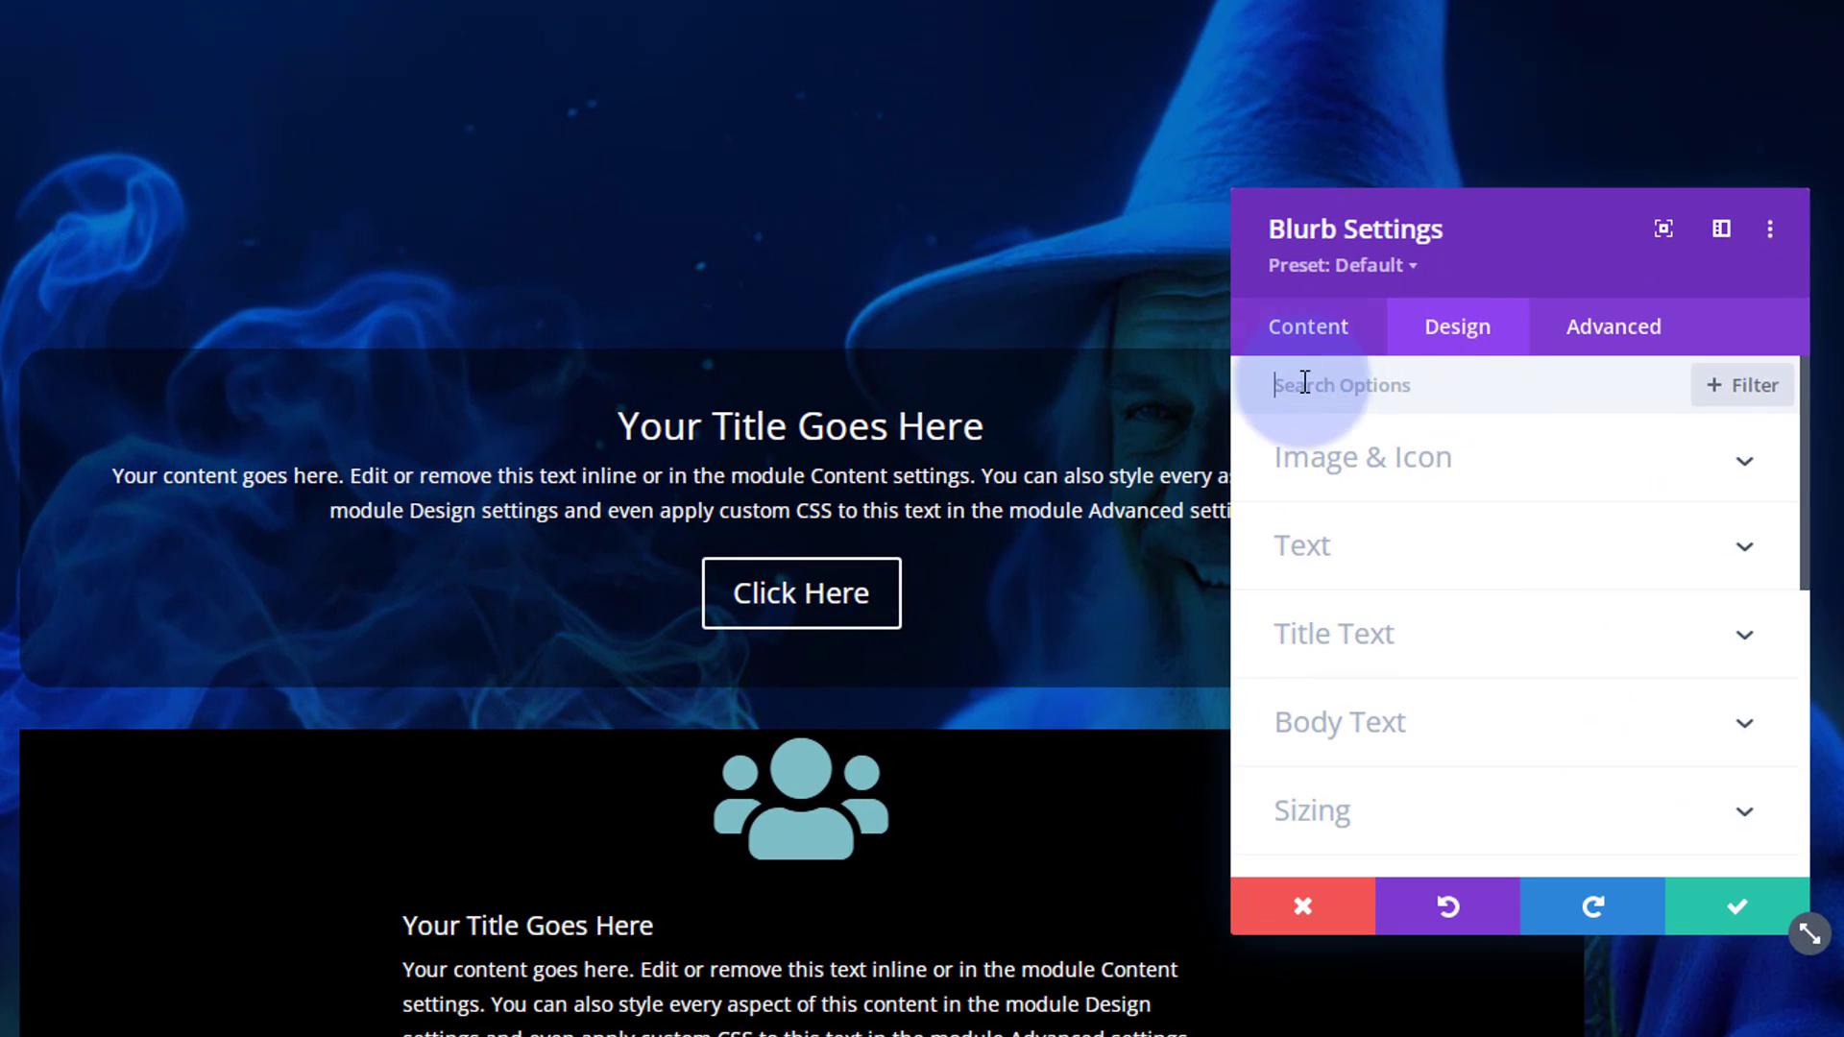
click(1506, 467)
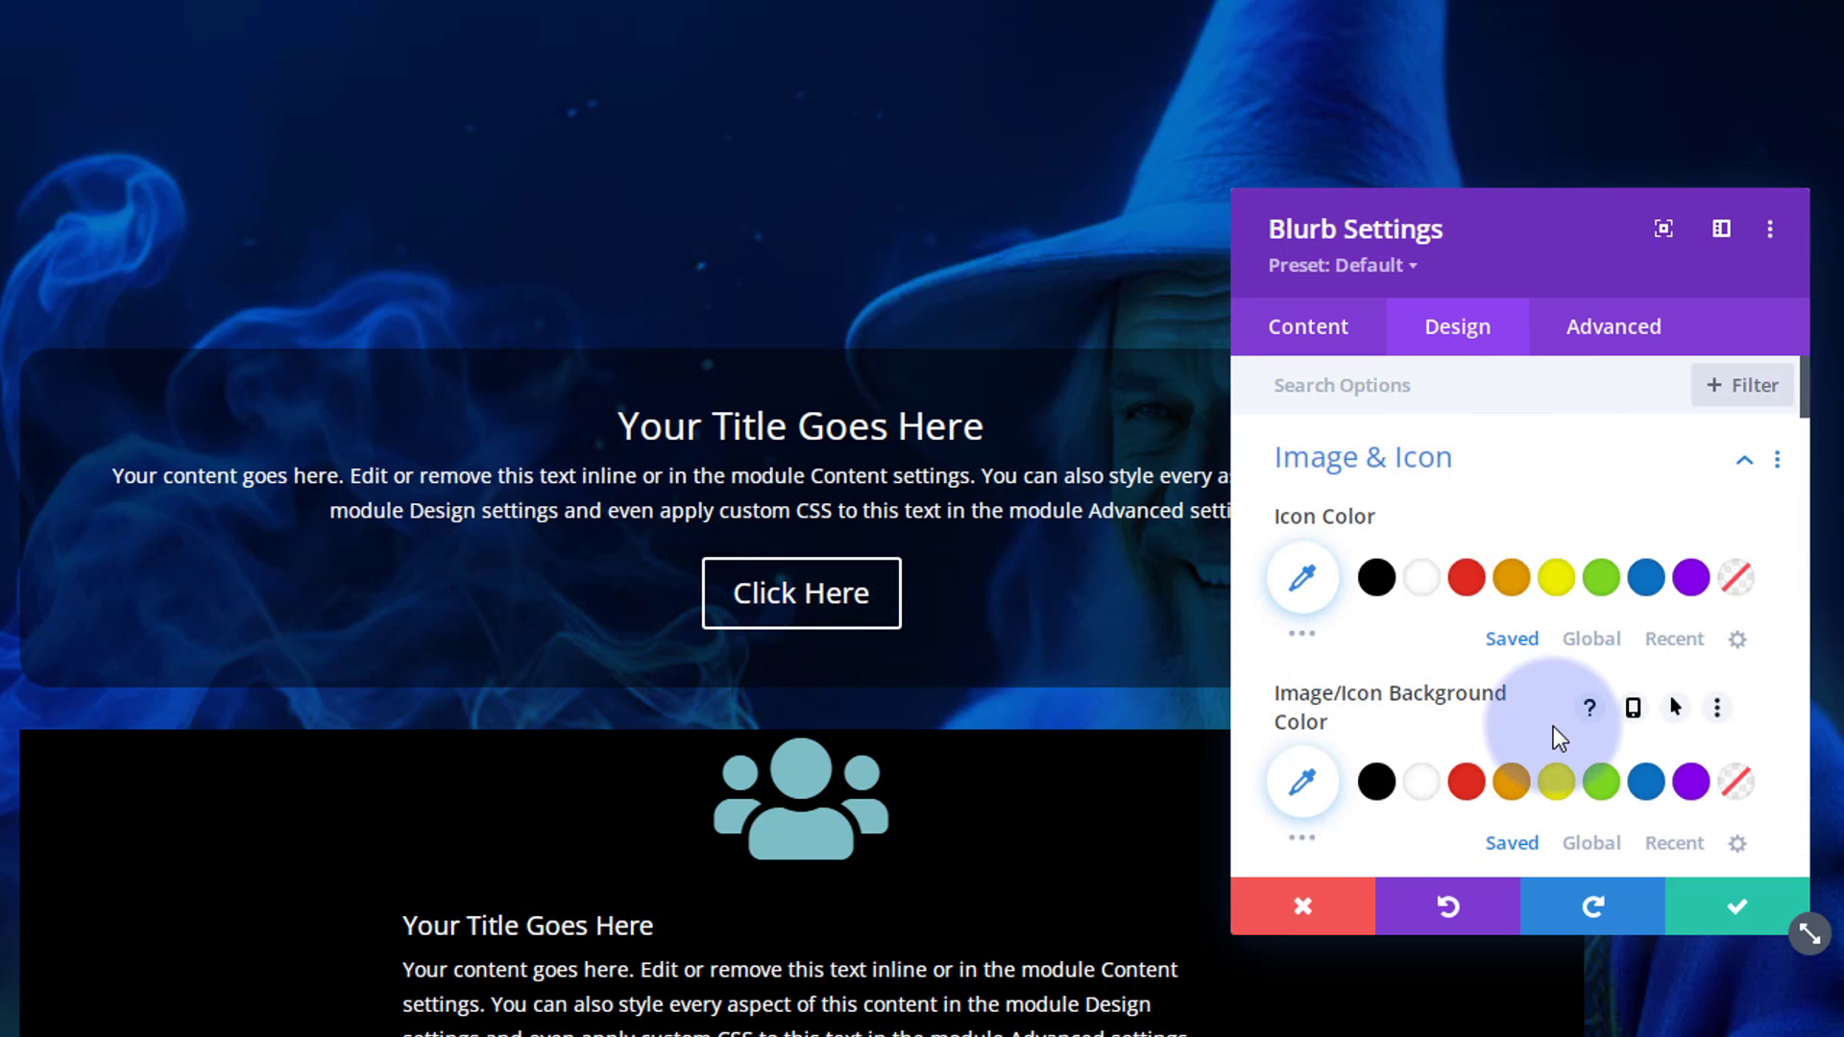
click(1645, 577)
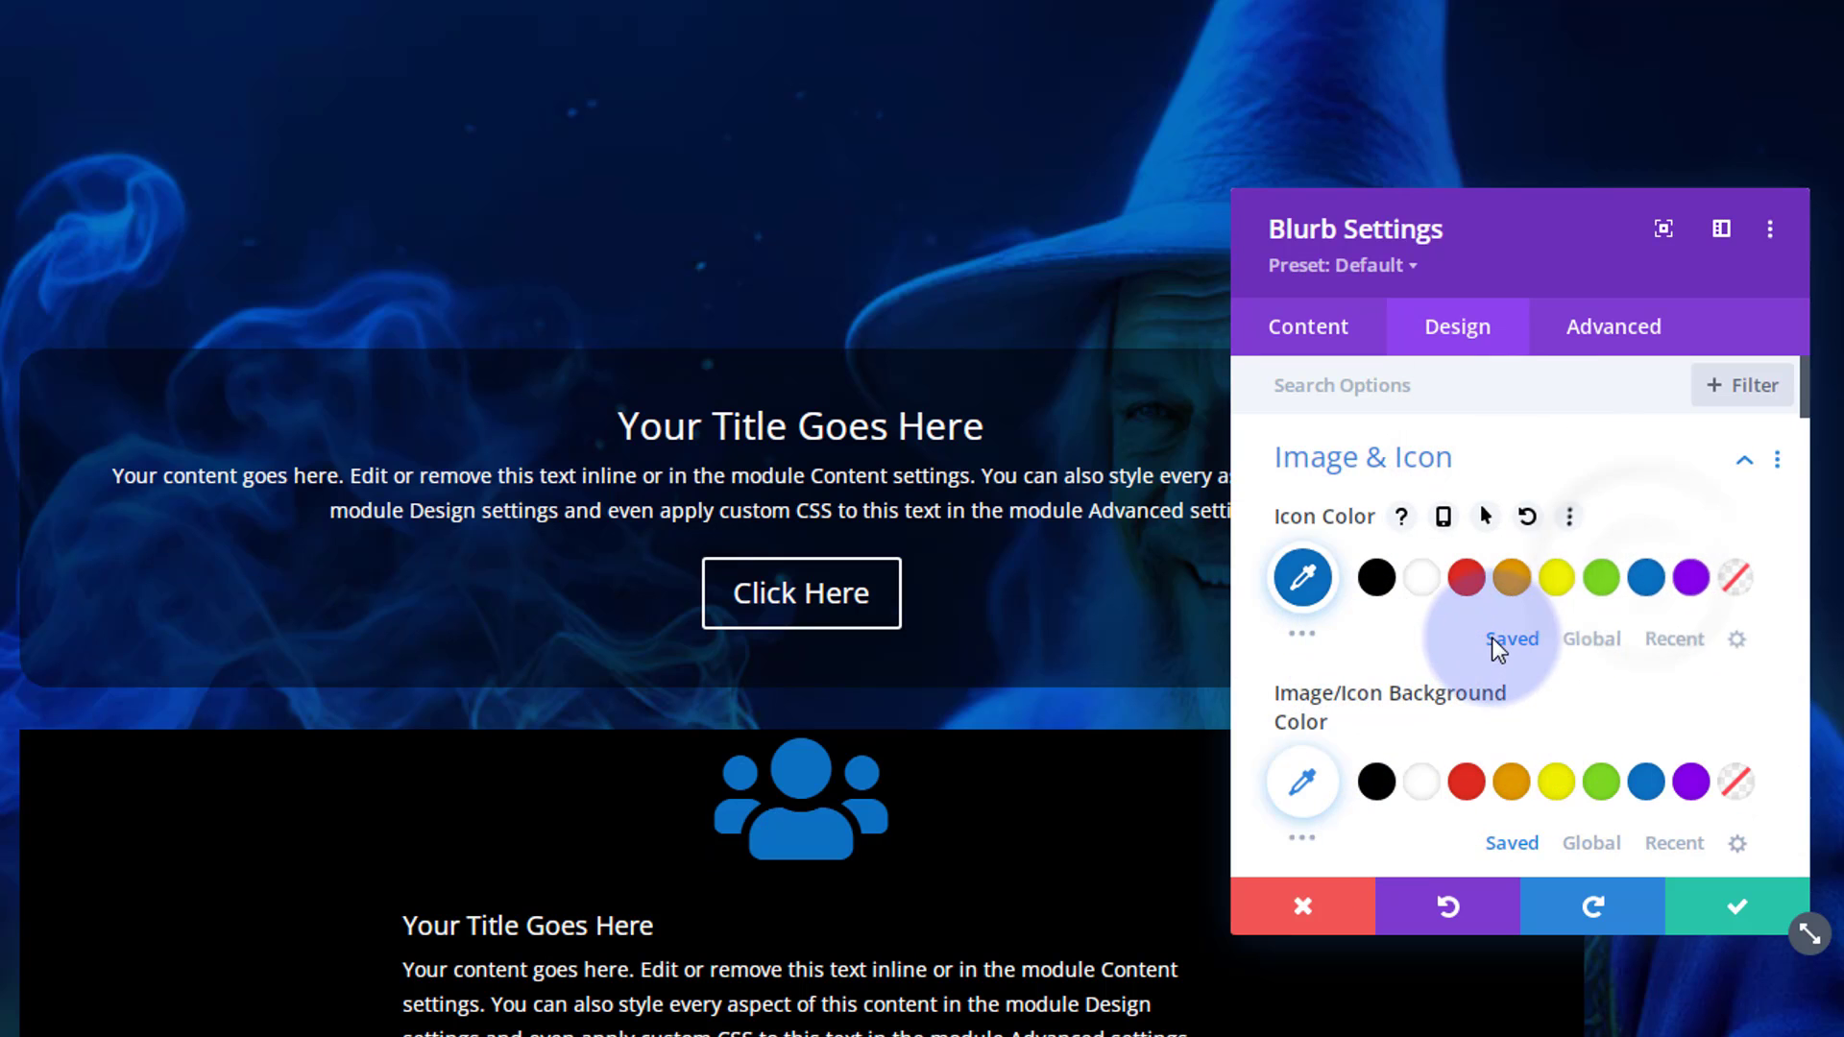
Go through the remaining Image & Icon design options and set the blurb's text alignment to center
scroll(1498, 636, down, 3)
scroll(1500, 628, down, 2)
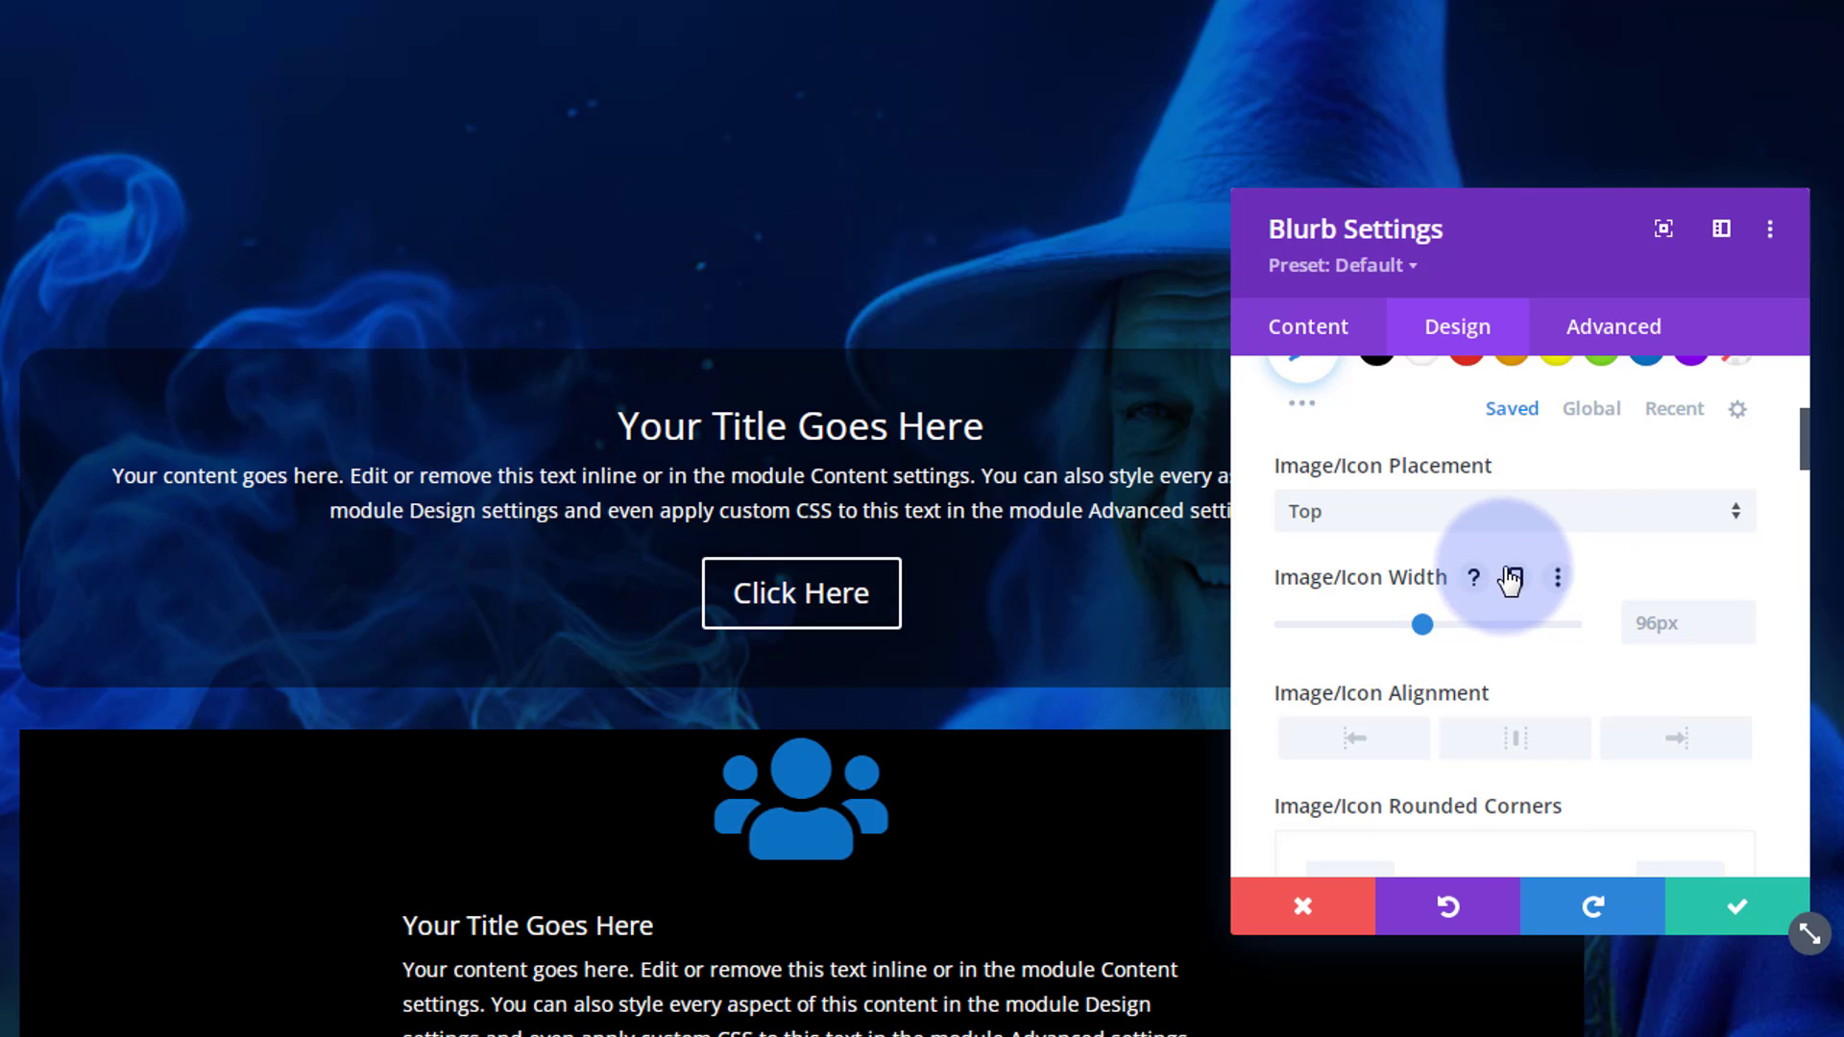
scroll(1511, 576, down, 2)
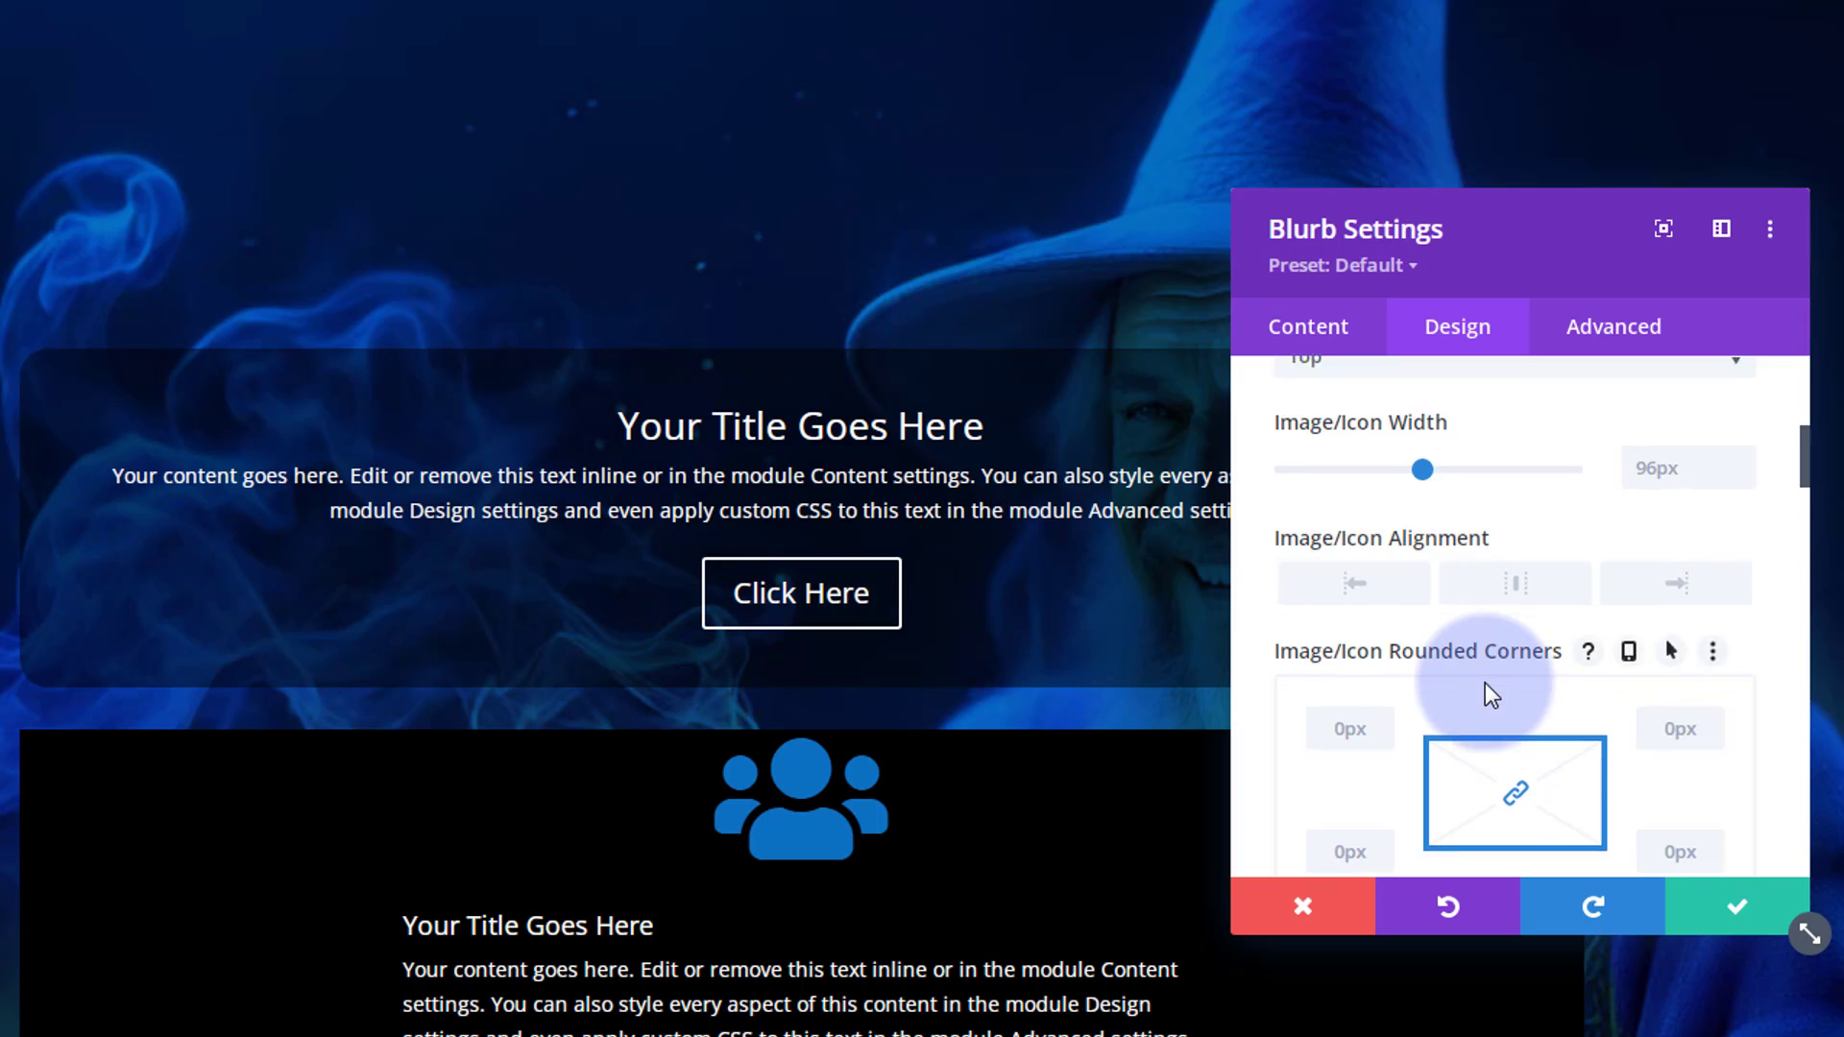
scroll(1484, 683, down, 5)
scroll(1484, 683, down, 12)
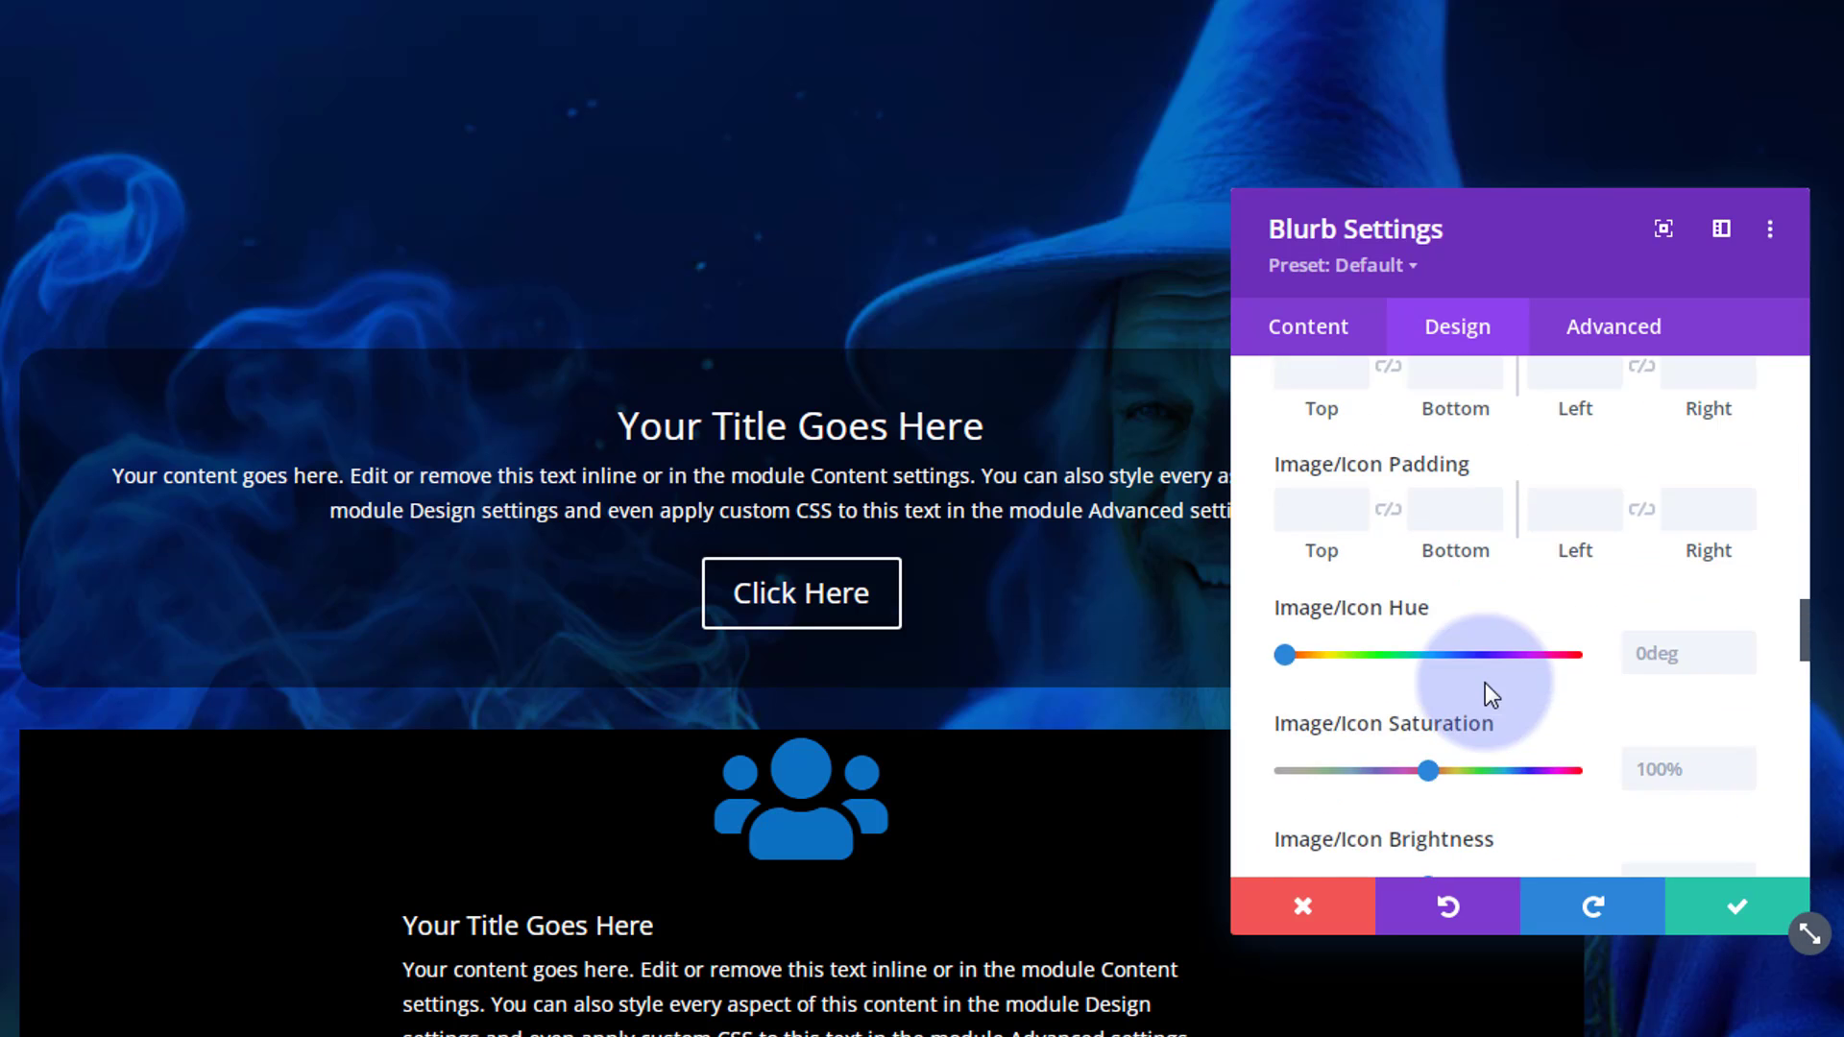
scroll(1485, 683, down, 8)
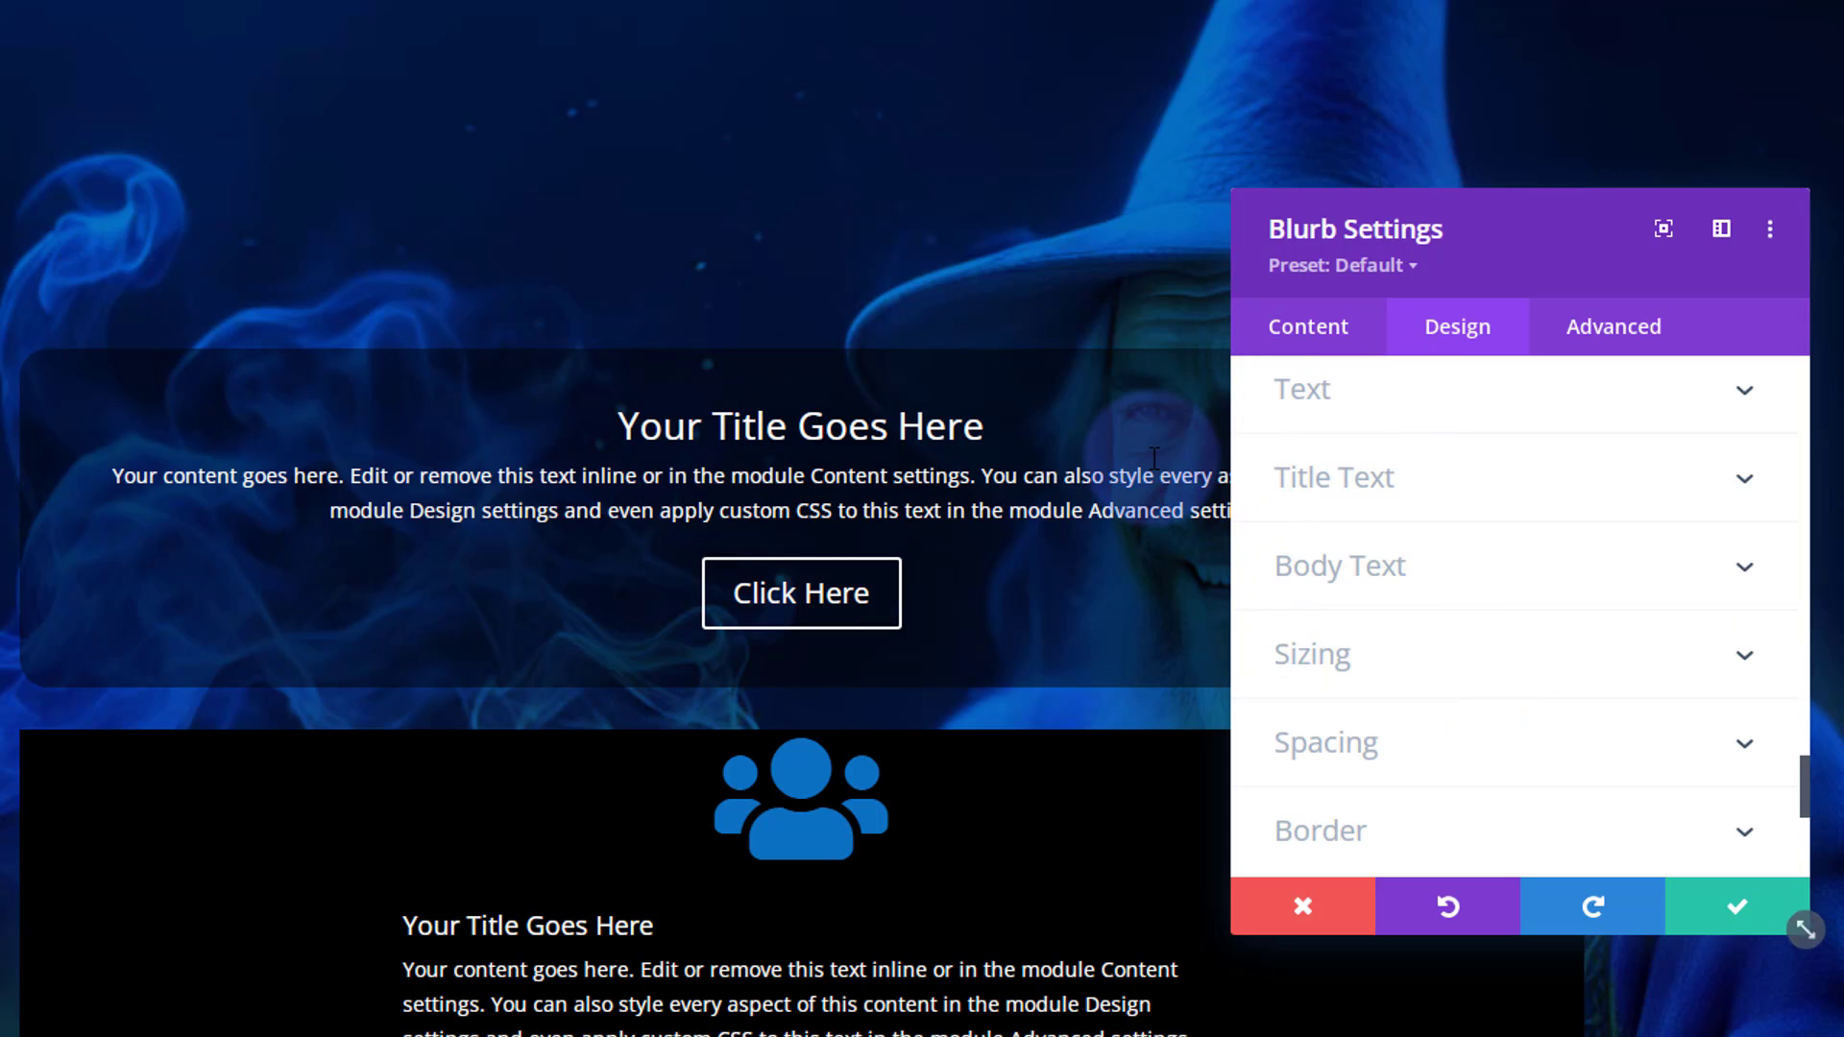
click(1409, 411)
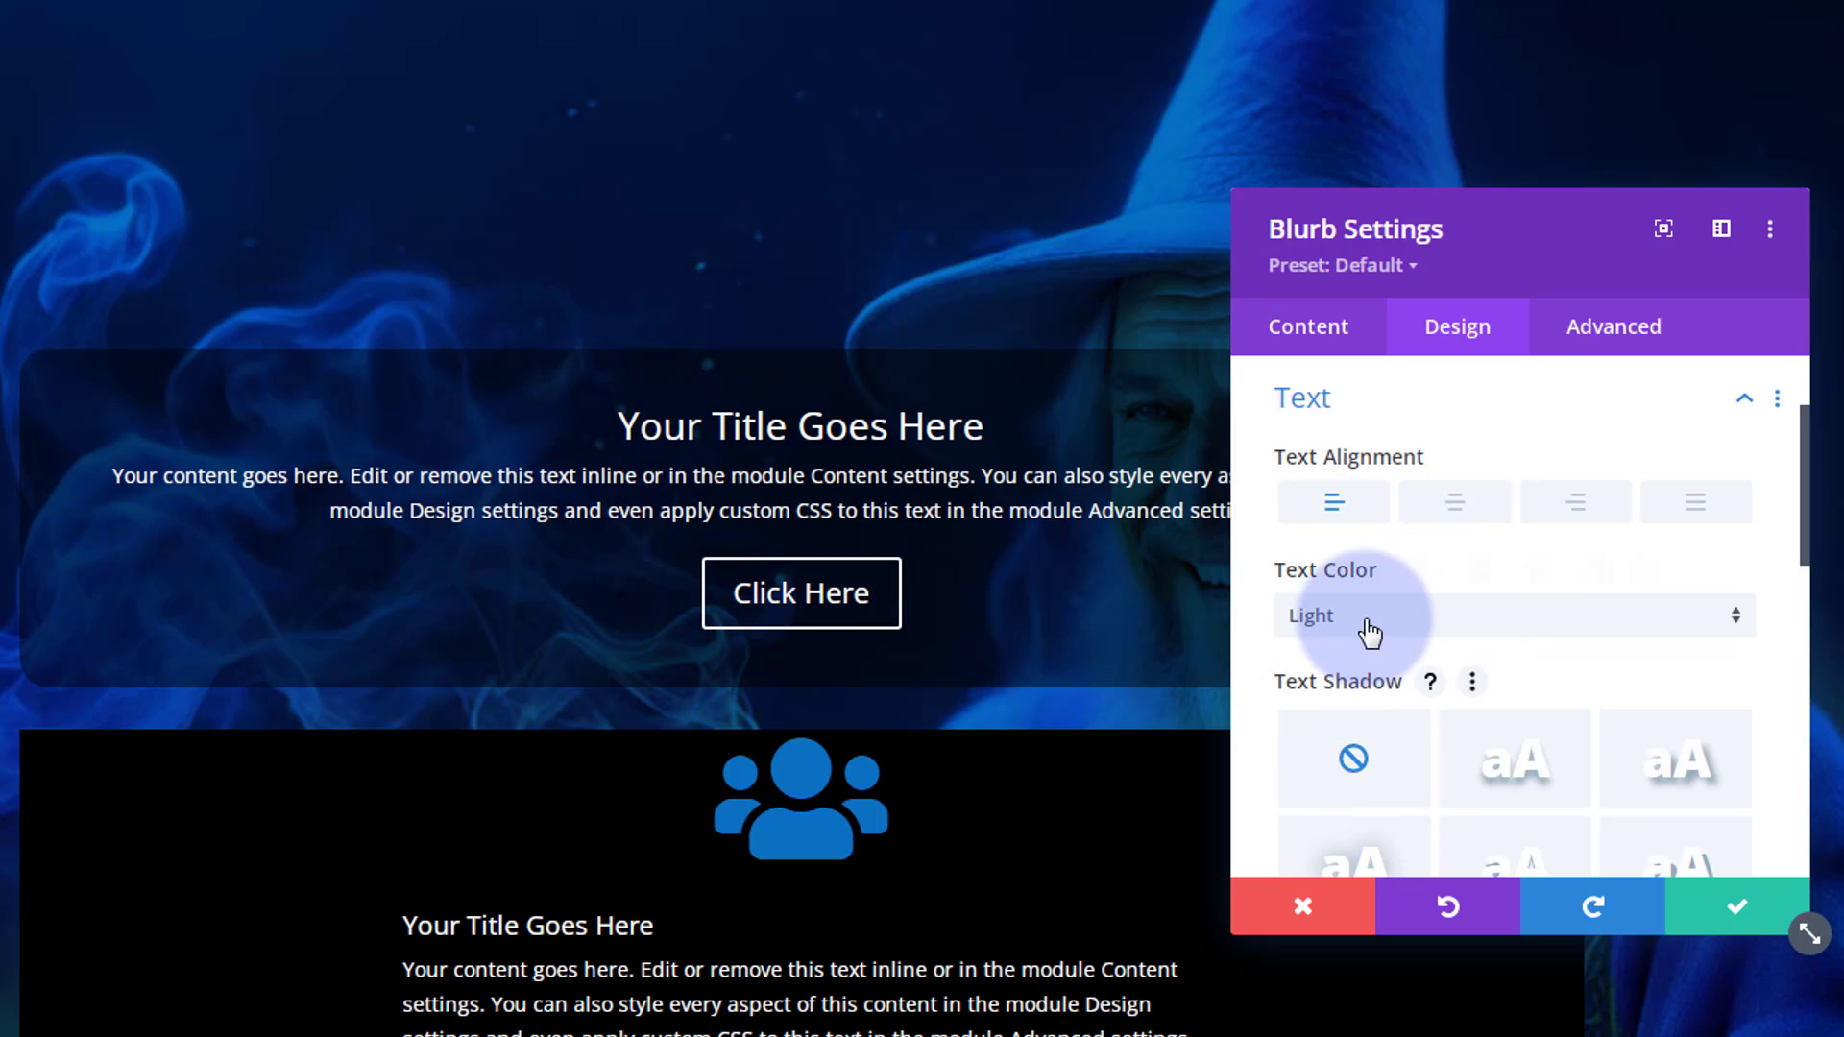
click(1454, 501)
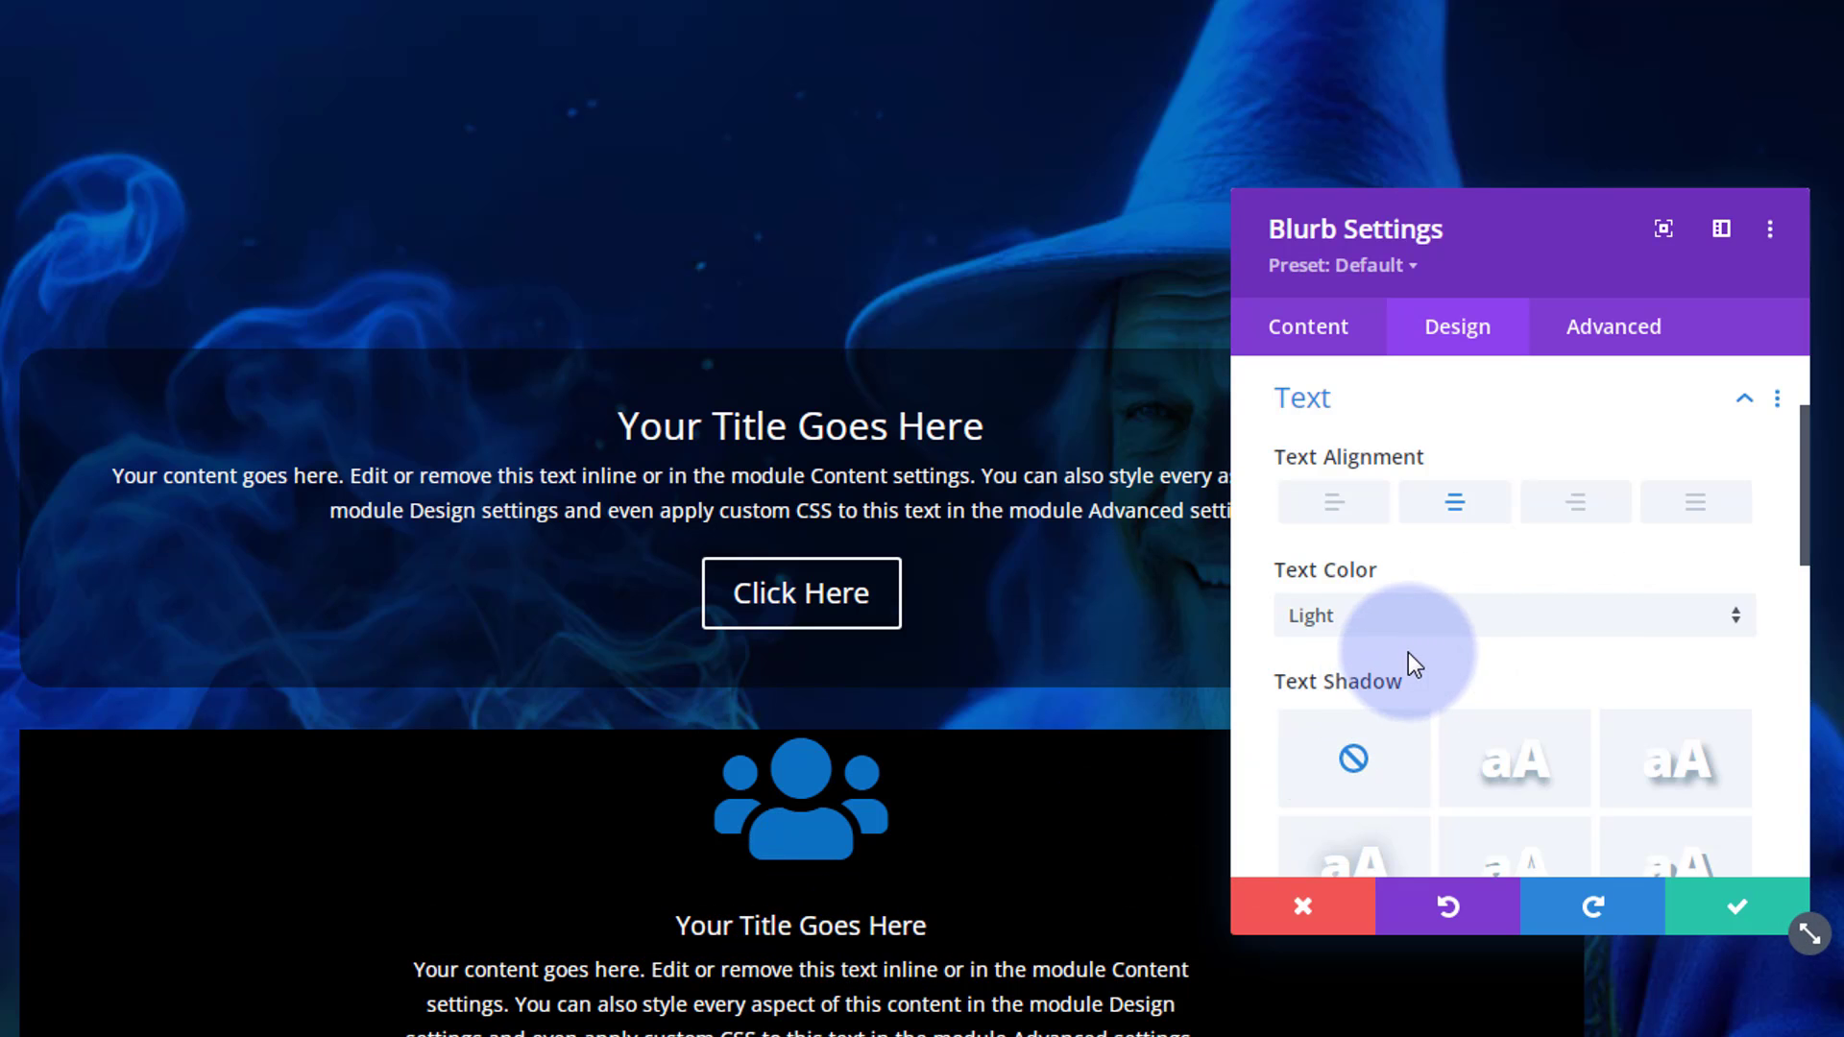
Open the blurb's Title Text design settings, select heading level H4, and look through the available title fonts
scroll(1406, 657, down, 2)
scroll(1402, 705, down, 4)
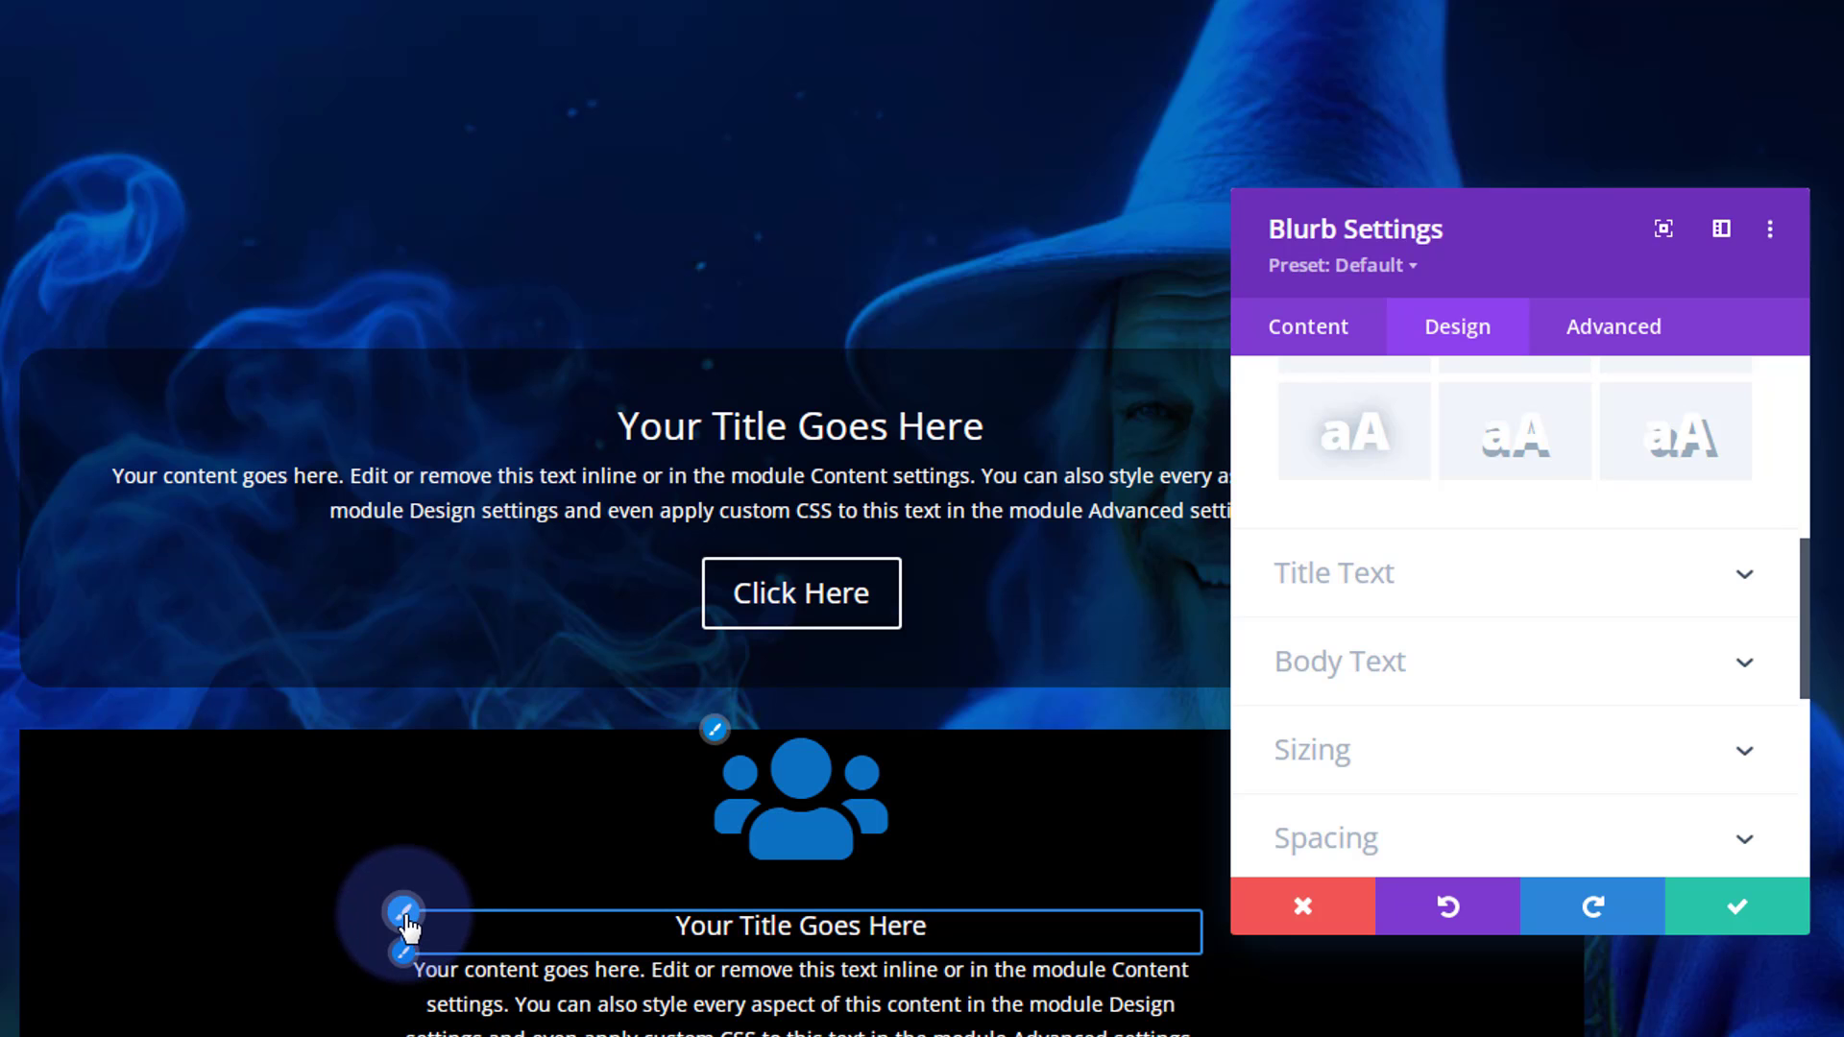
click(404, 914)
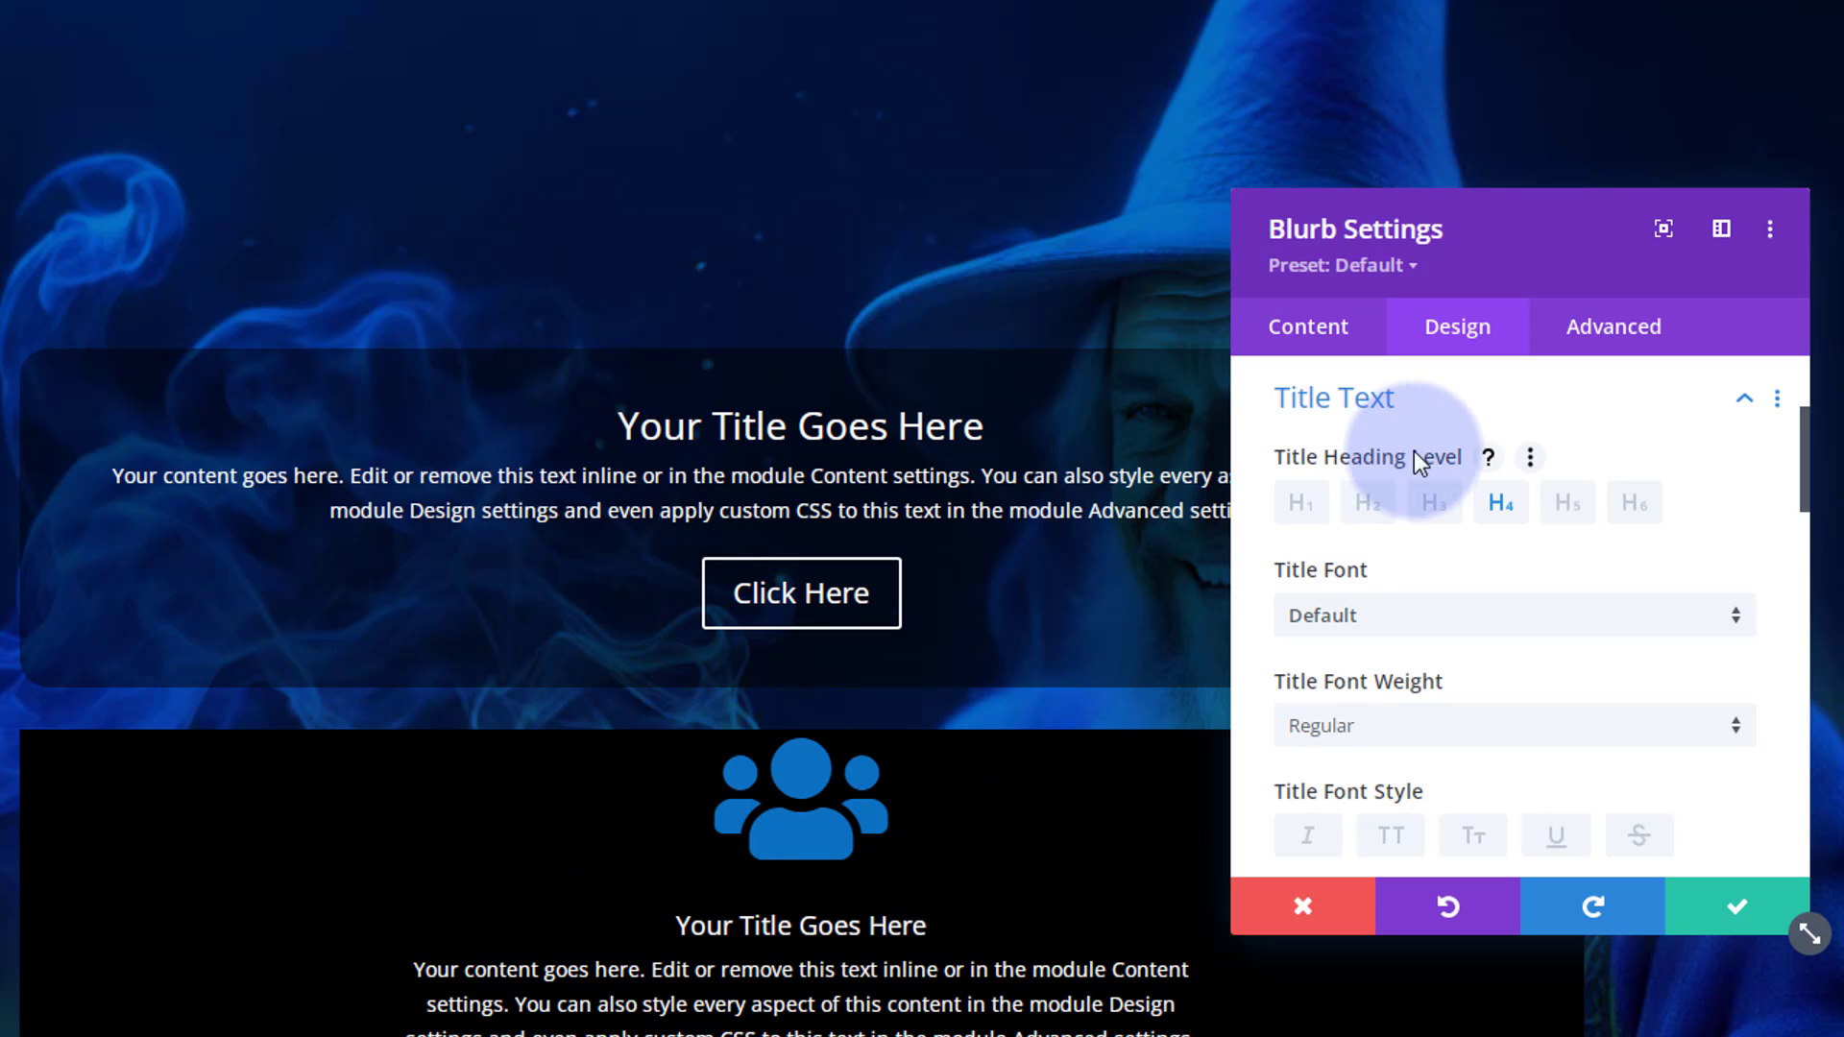
click(1497, 503)
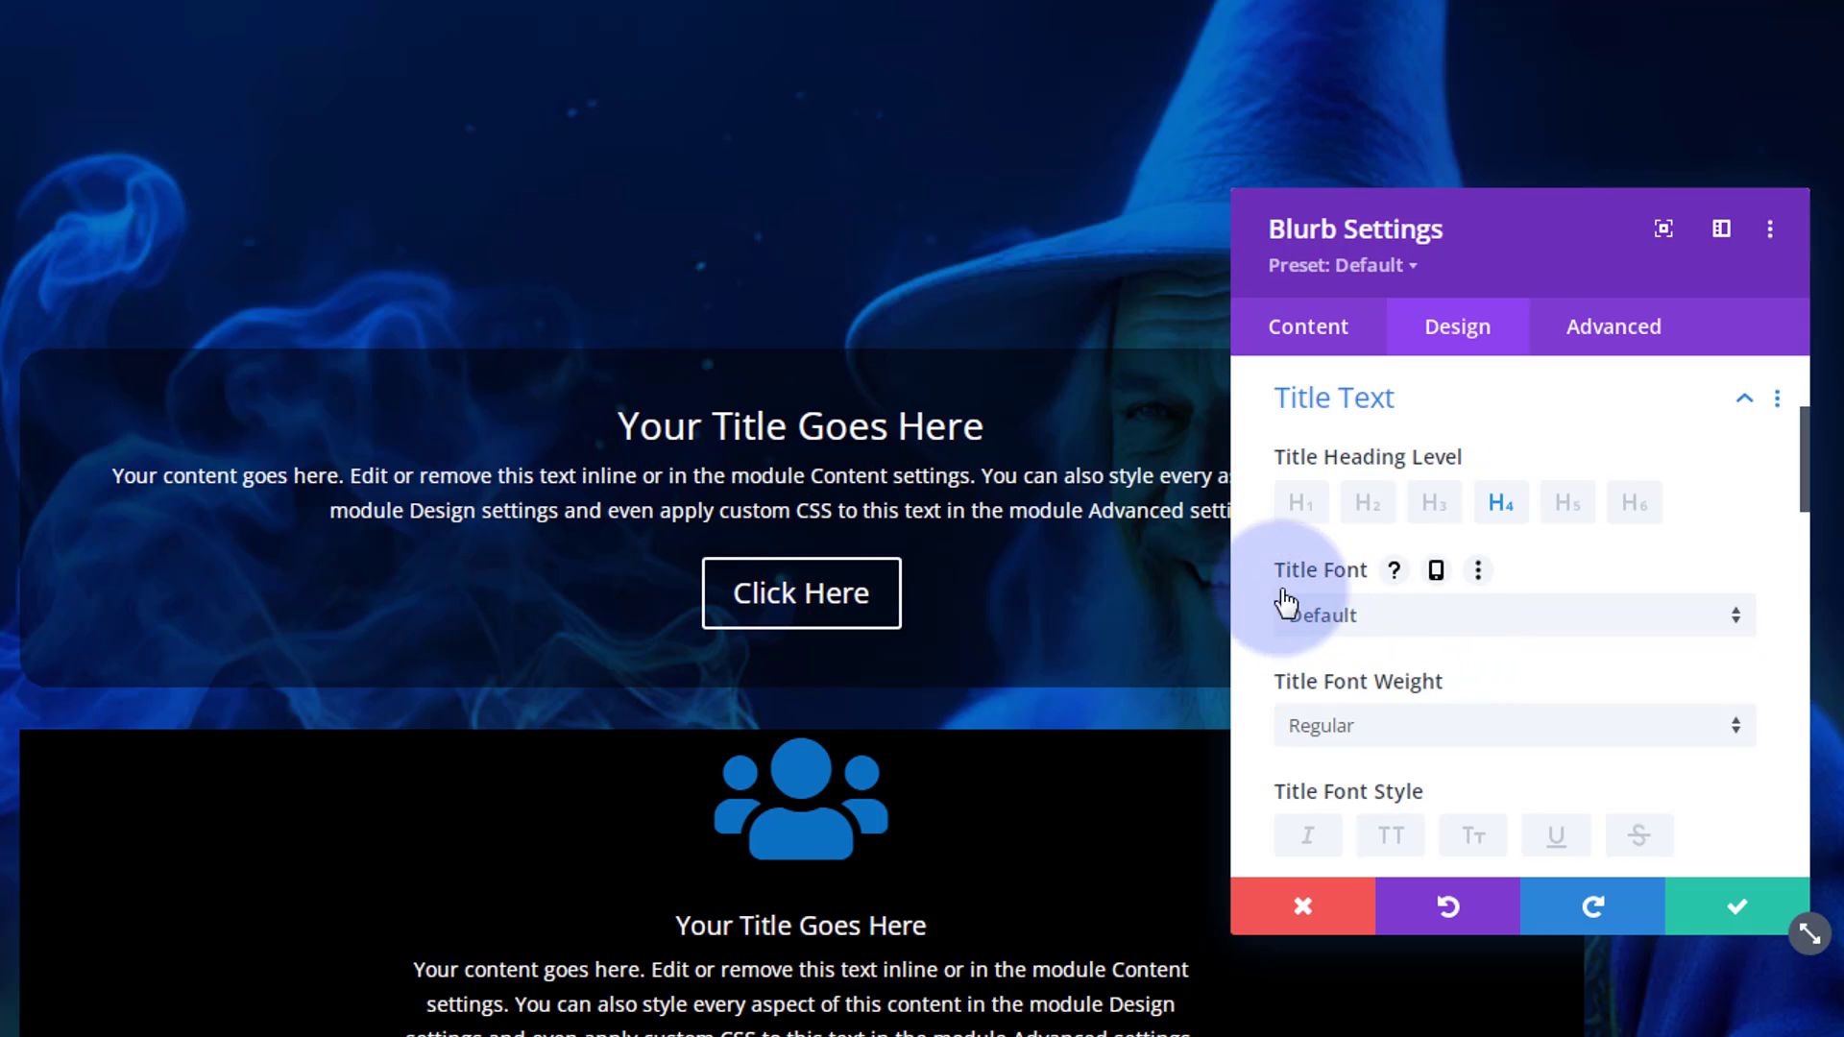
click(1426, 625)
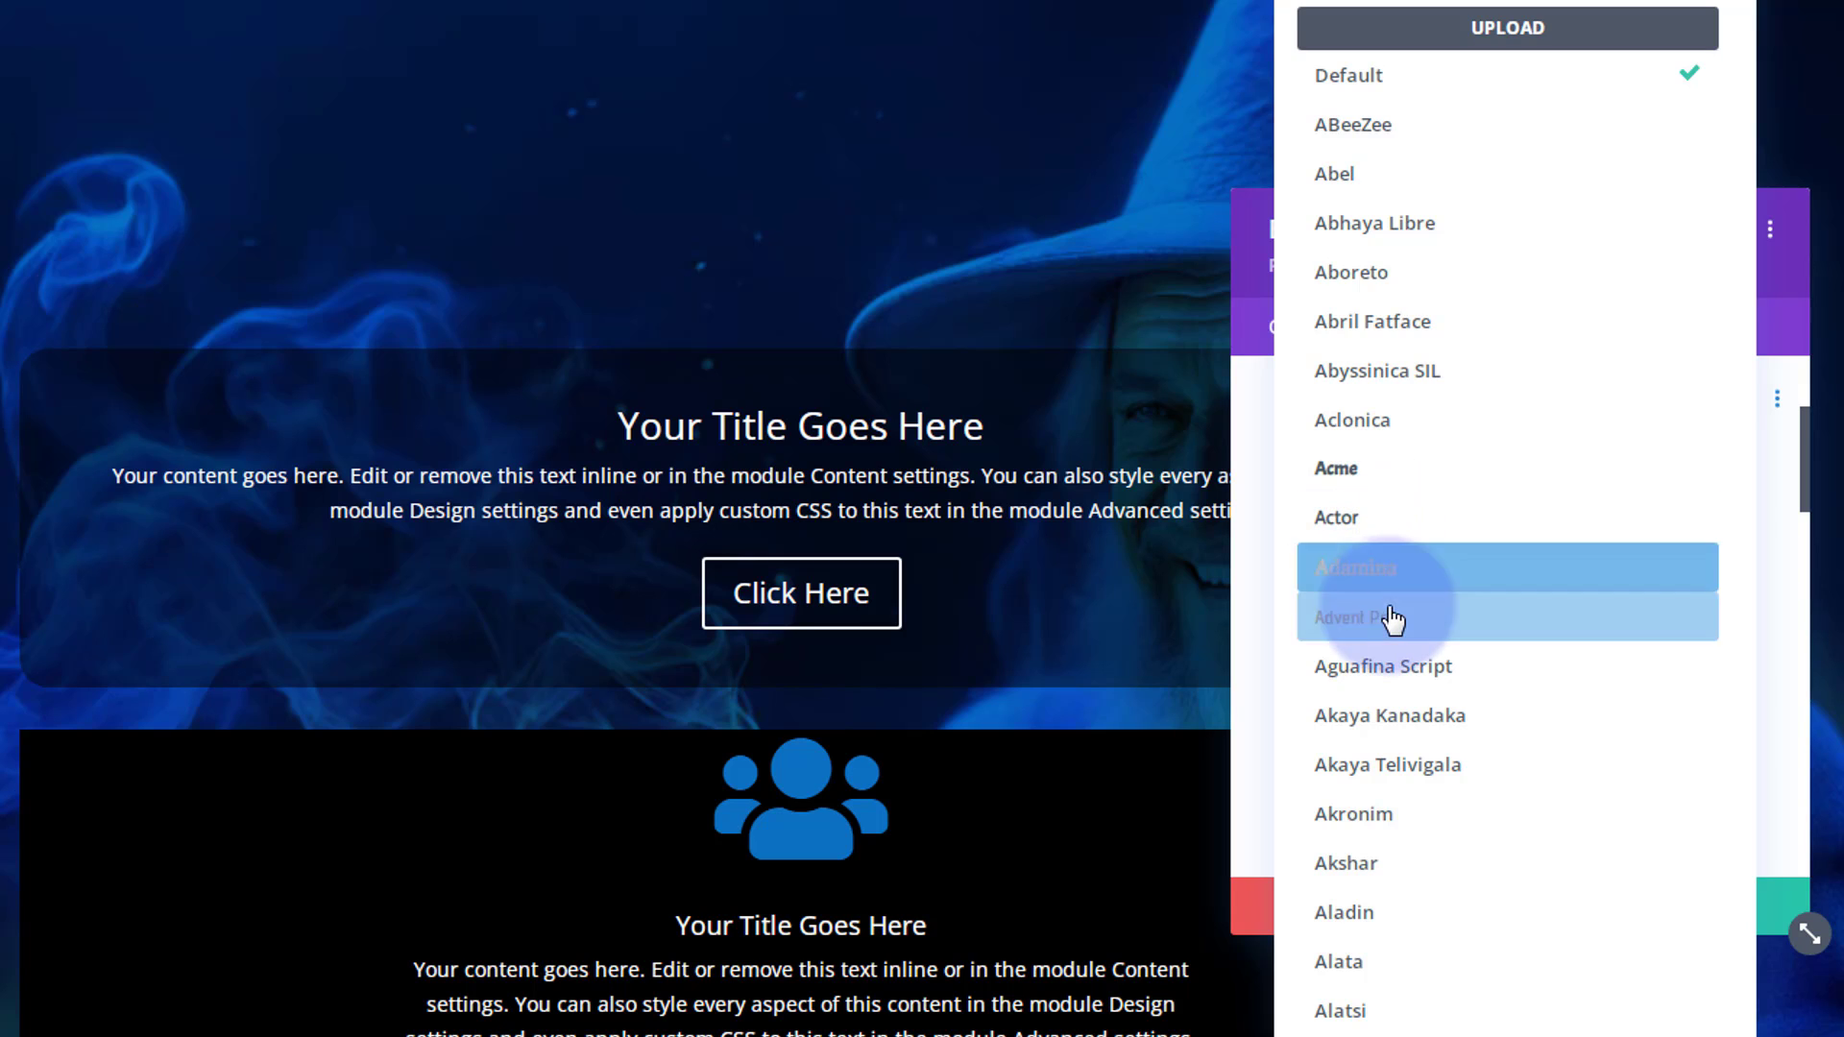
click(1260, 504)
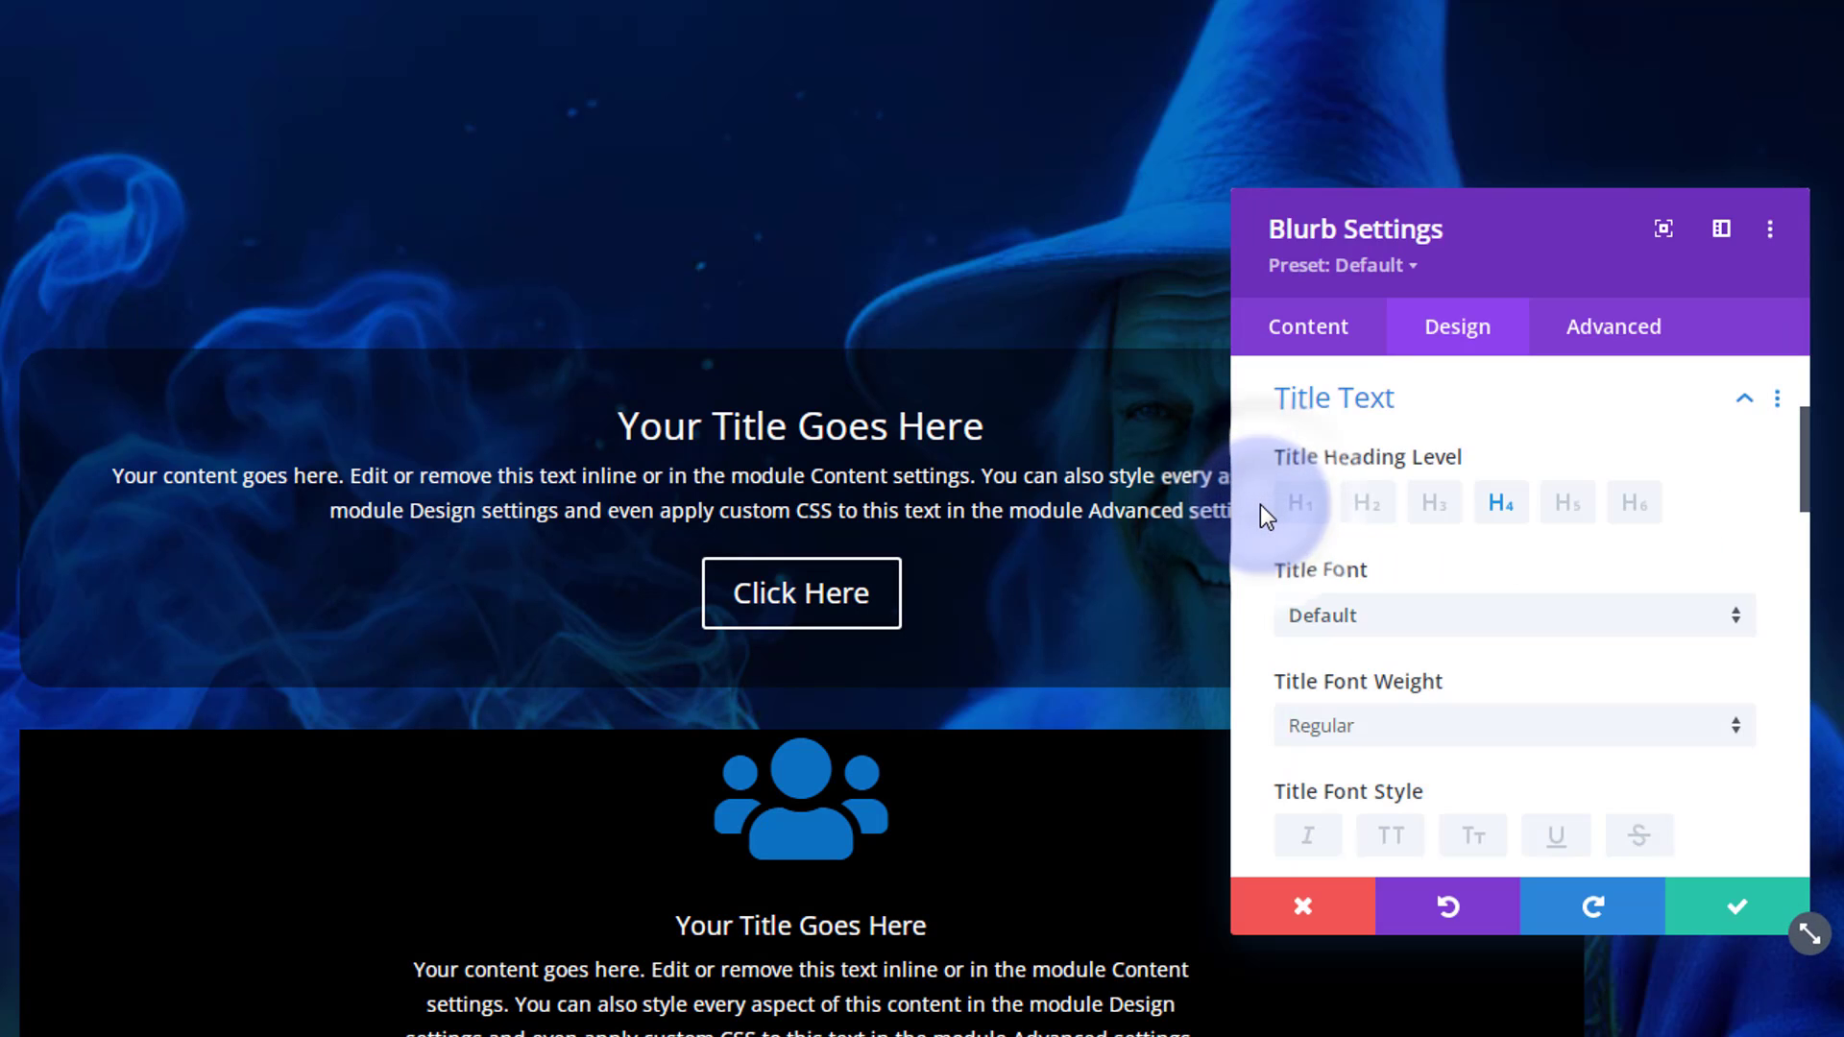
Set the blurb's title font weight to Bold
scroll(1485, 536, down, 2)
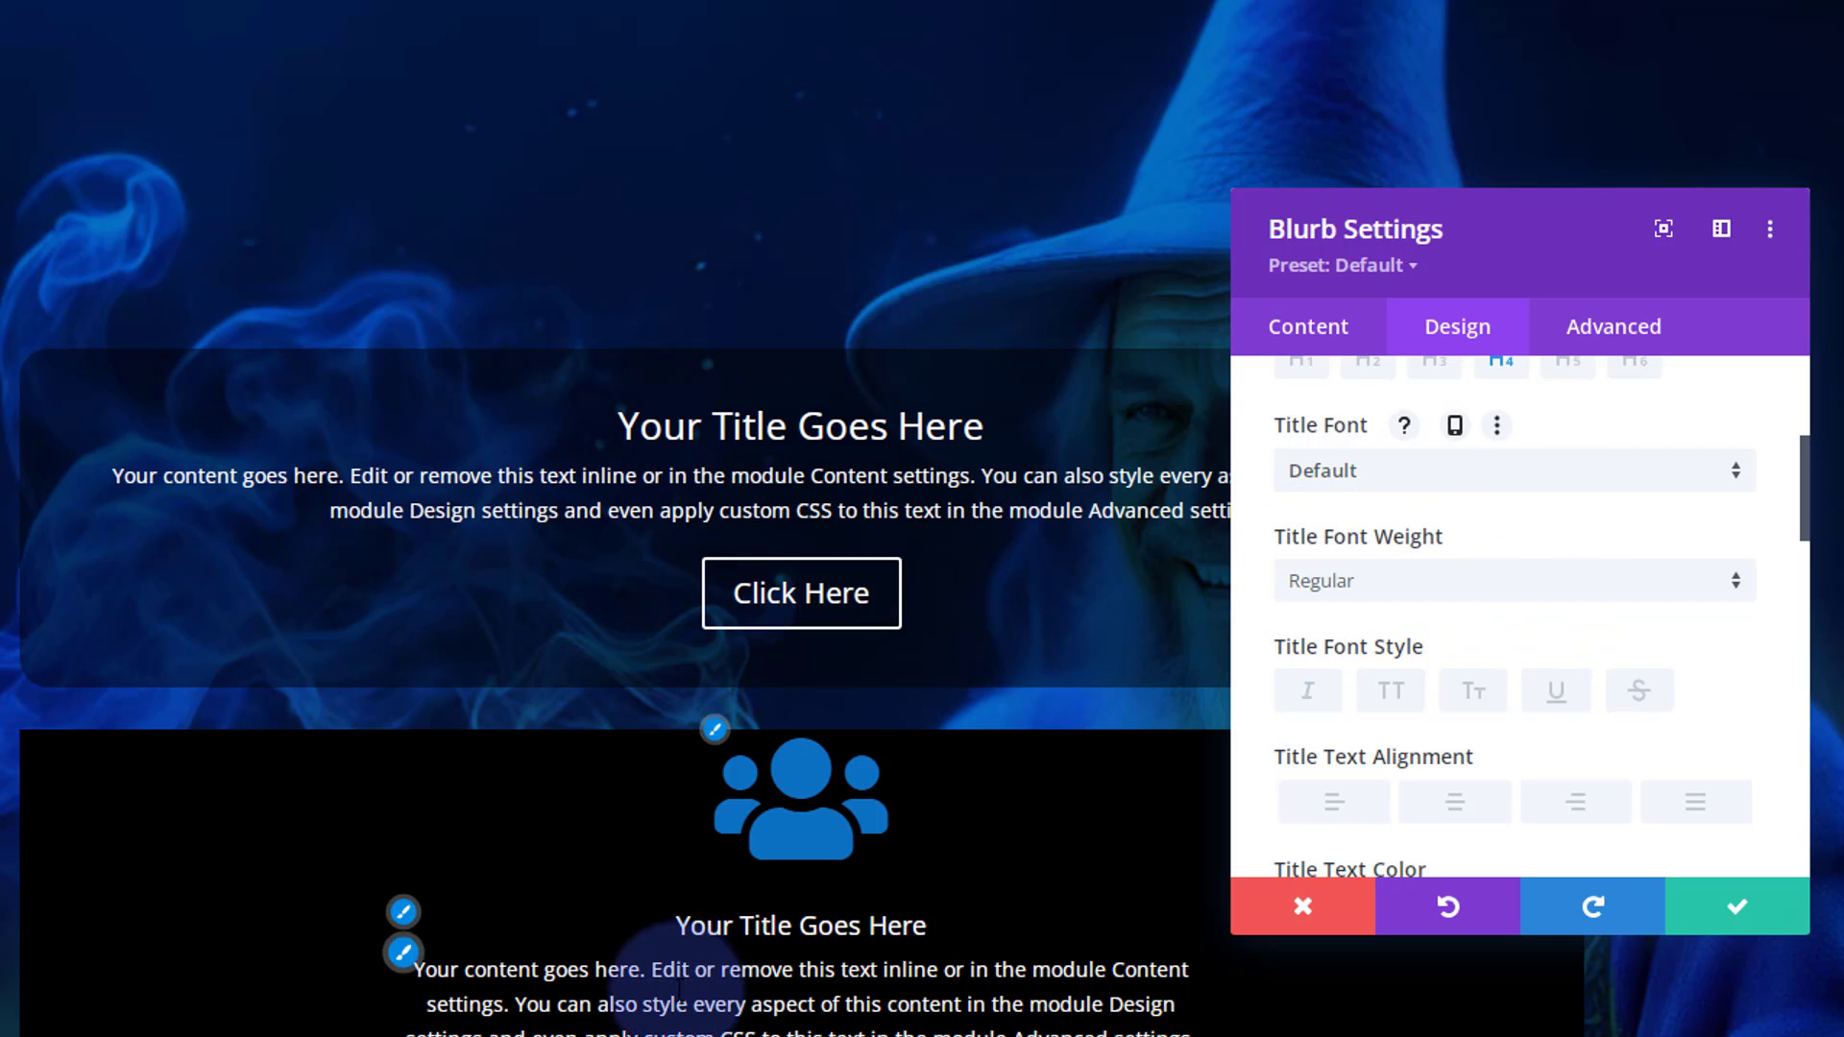
click(1378, 580)
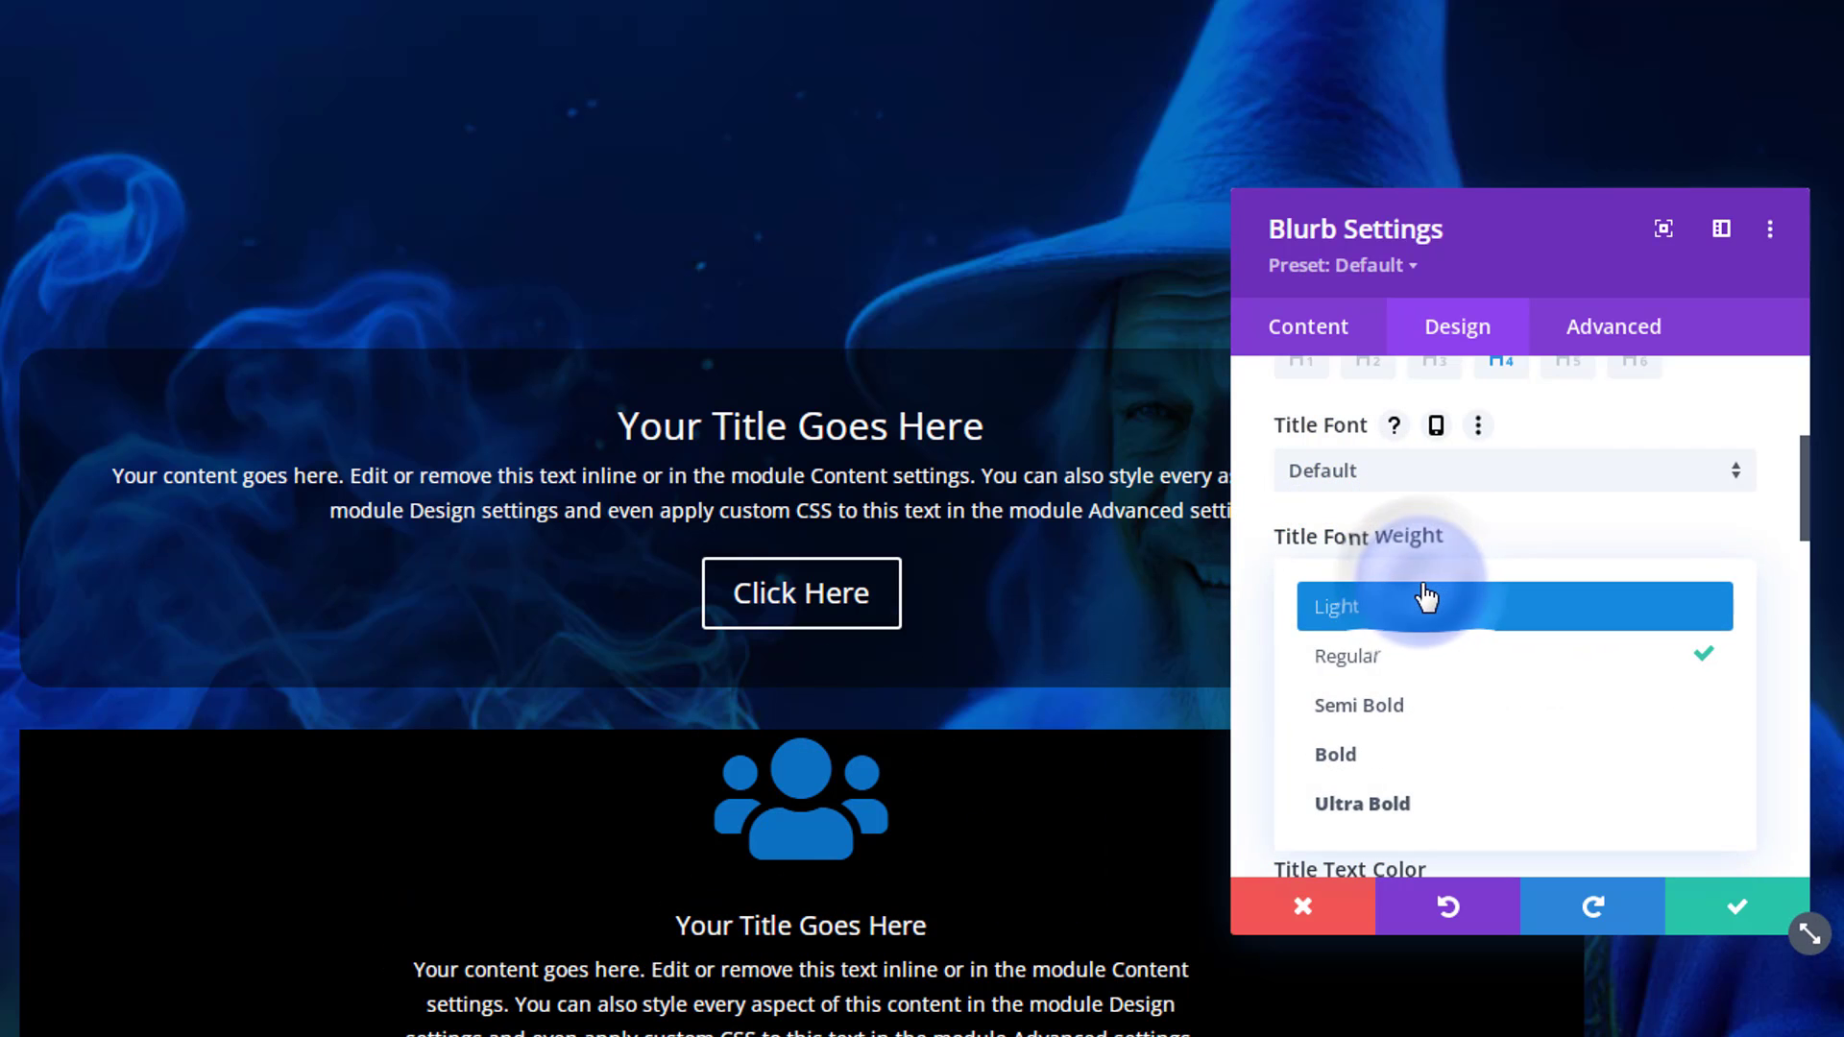
click(1400, 756)
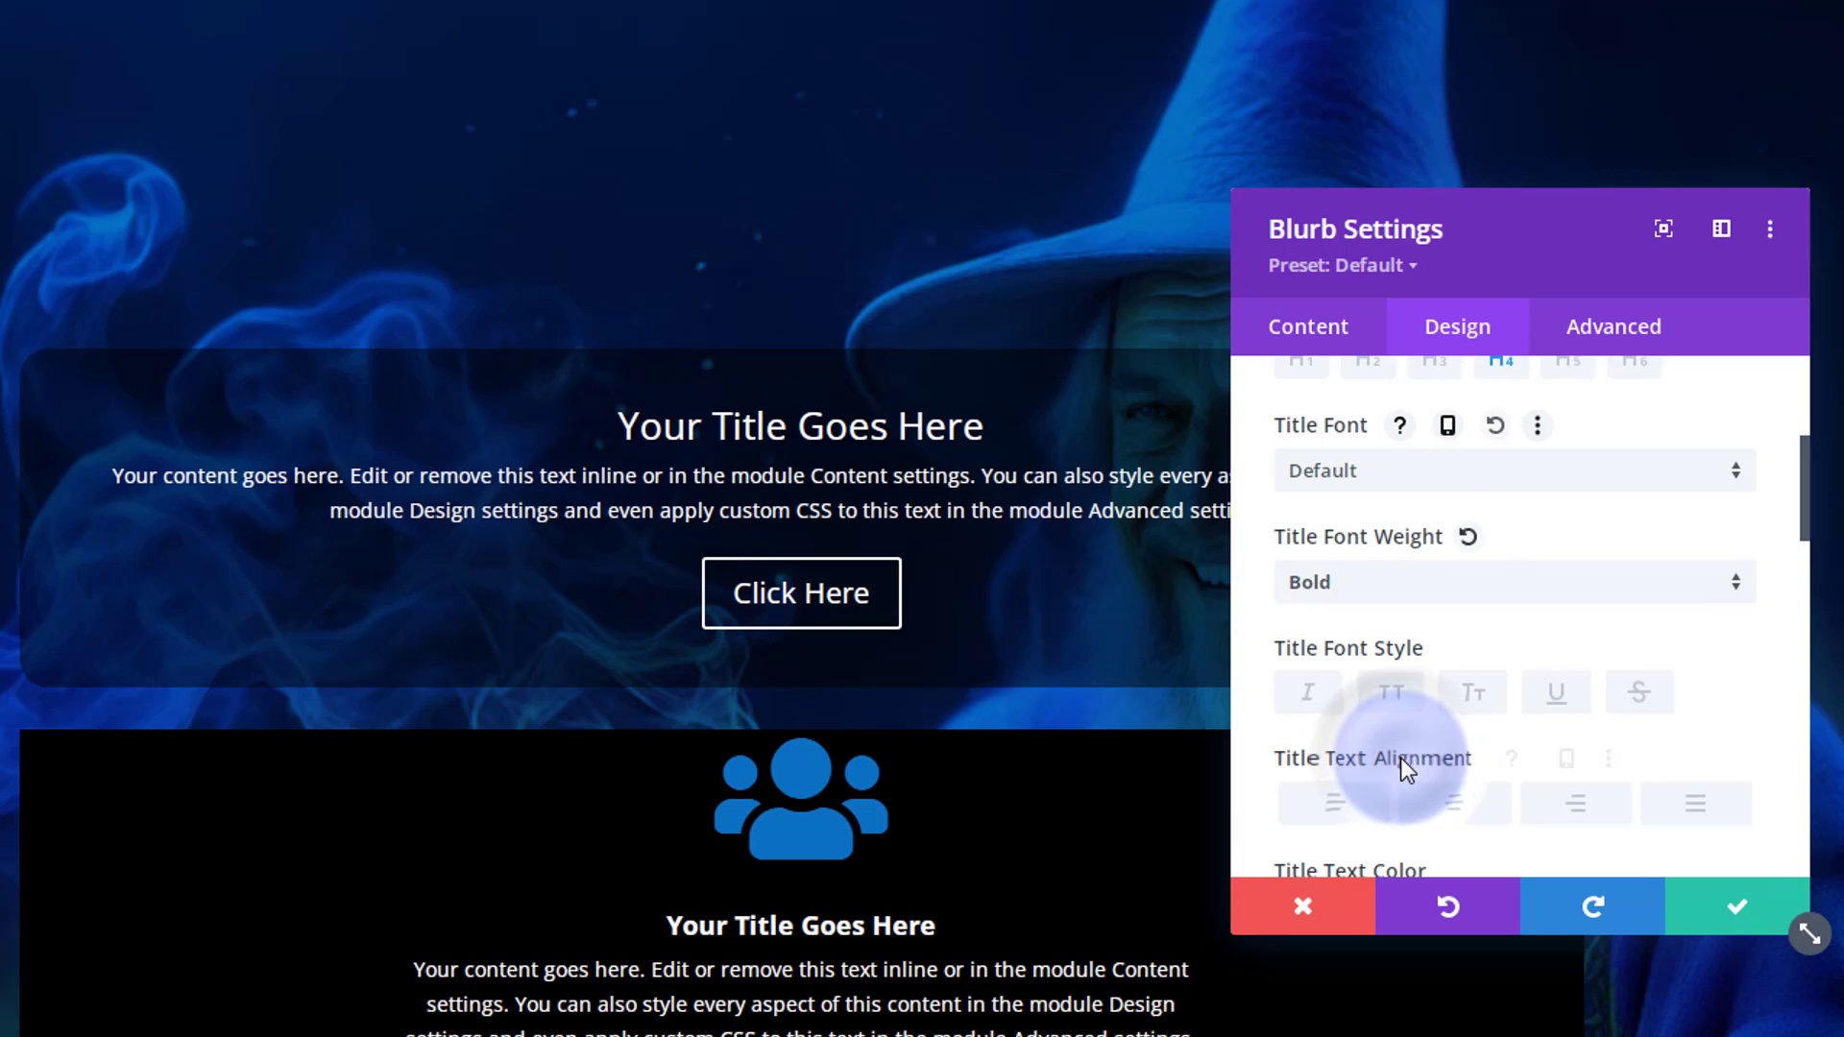
Try the italic, uppercase, small caps, underline and strikethrough font styles on the blurb's title, removing each one again
scroll(1440, 647, down, 5)
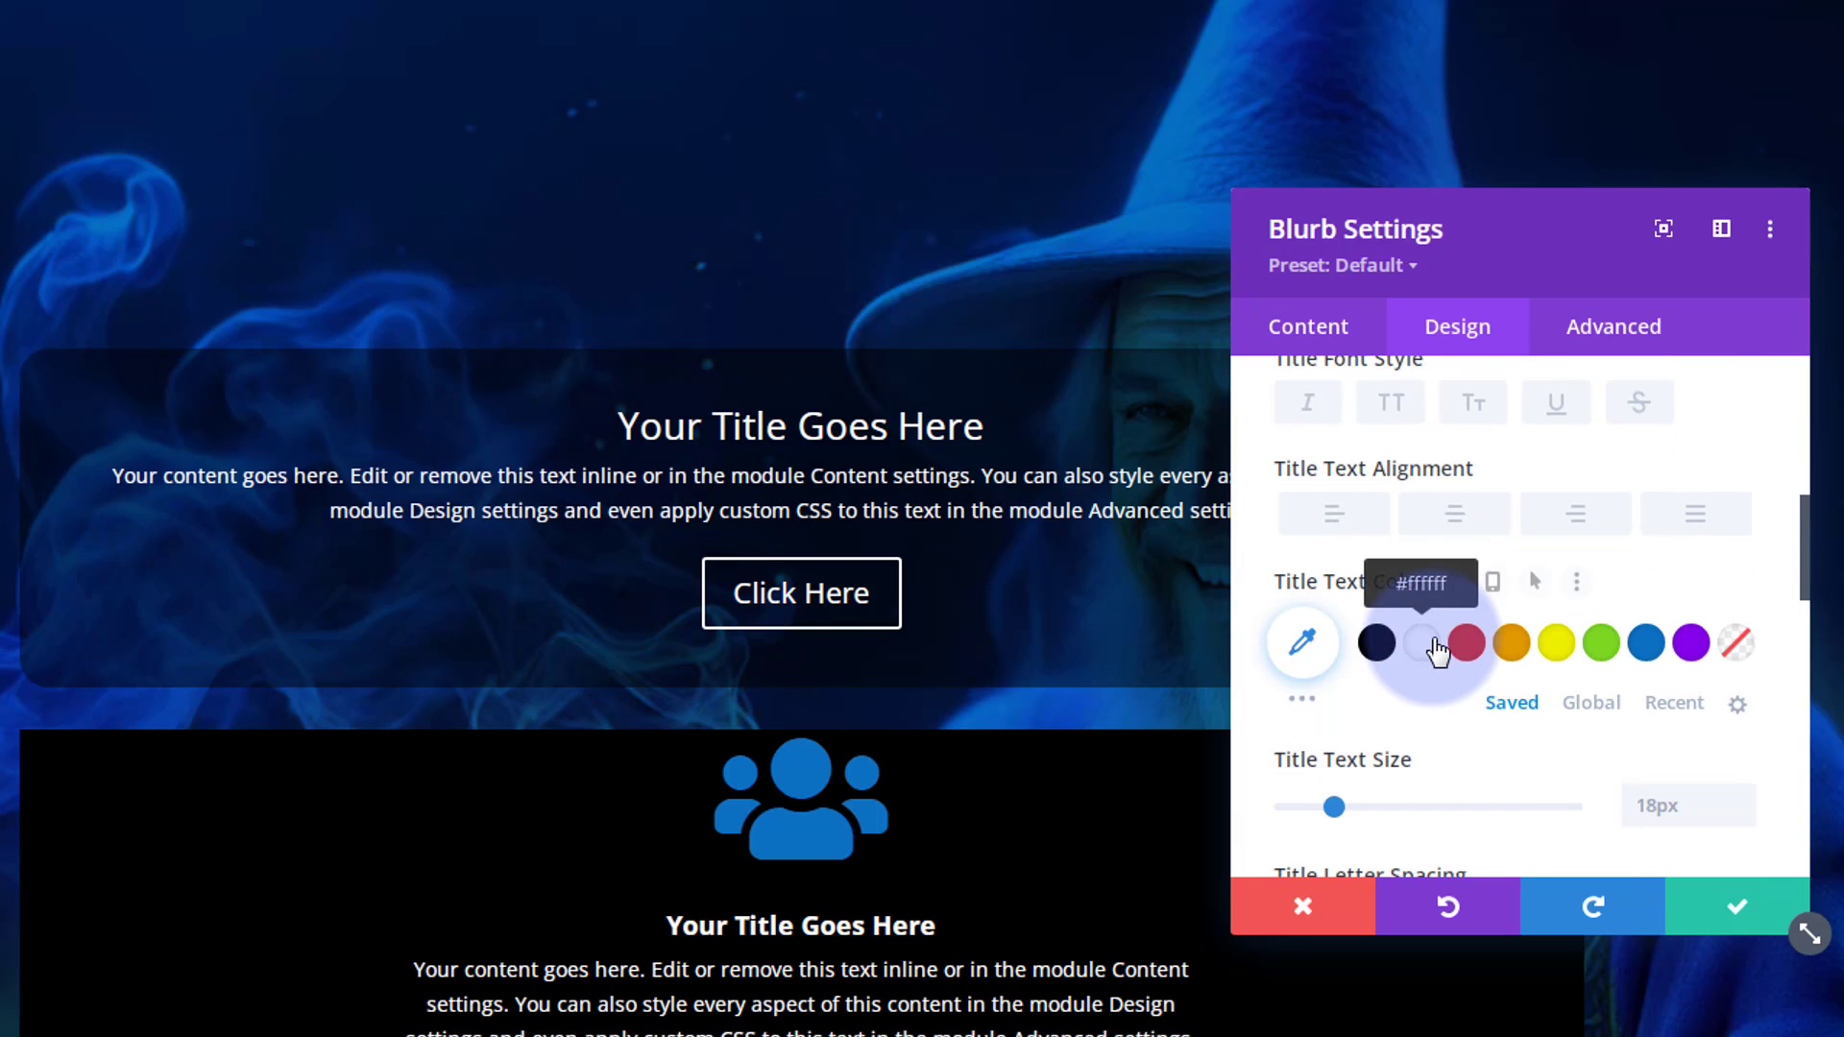
scroll(1432, 629, up, 2)
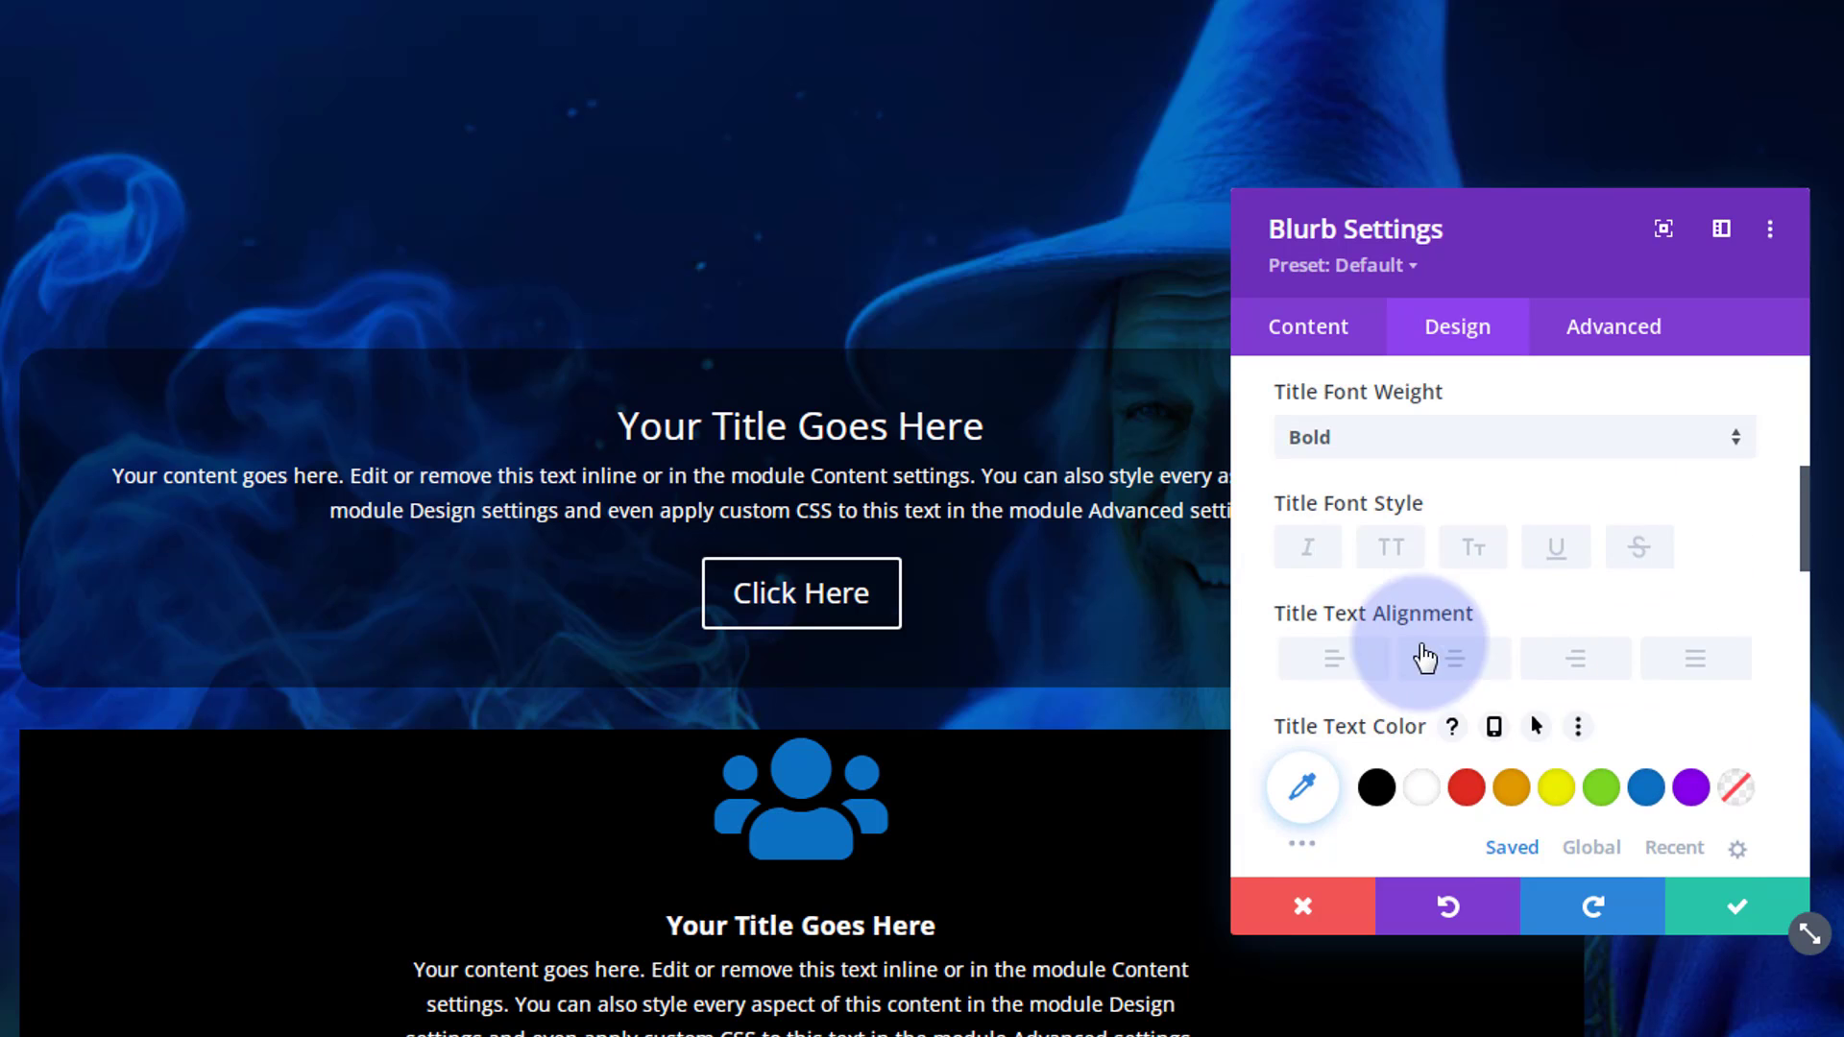
click(1309, 564)
click(1308, 555)
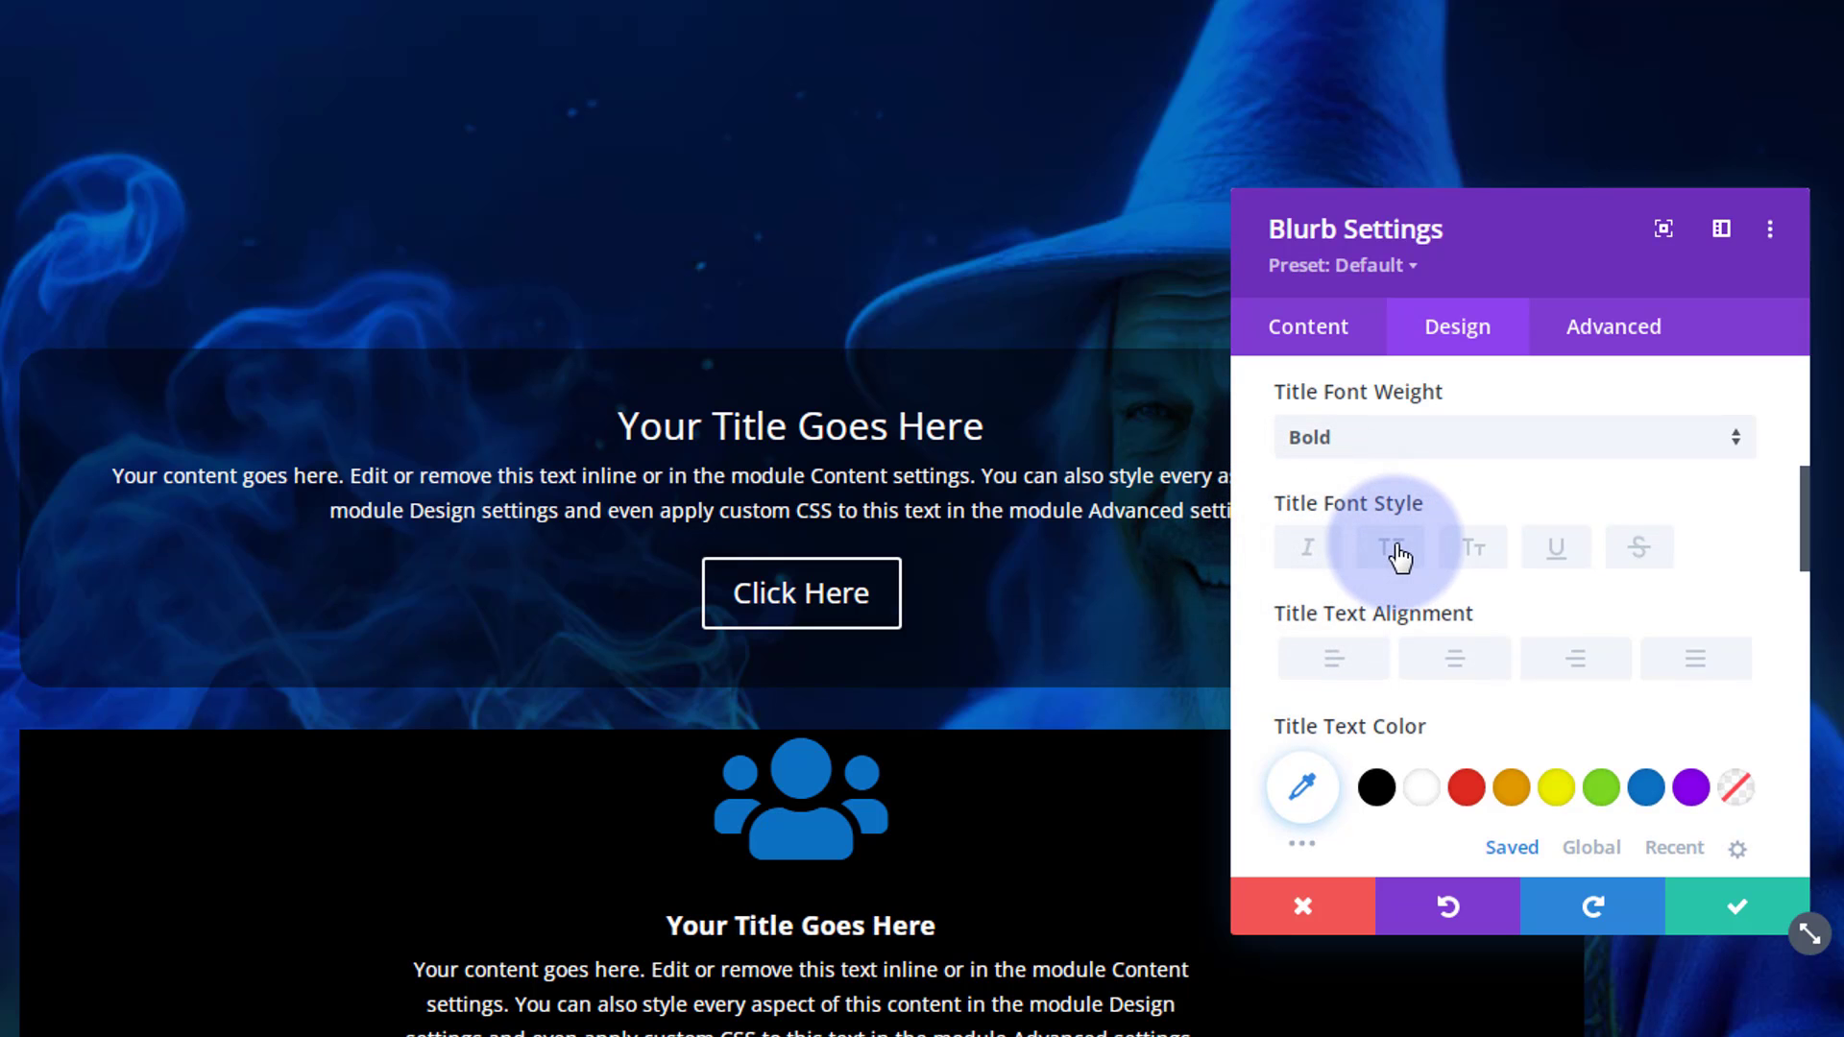
click(1399, 557)
click(1400, 555)
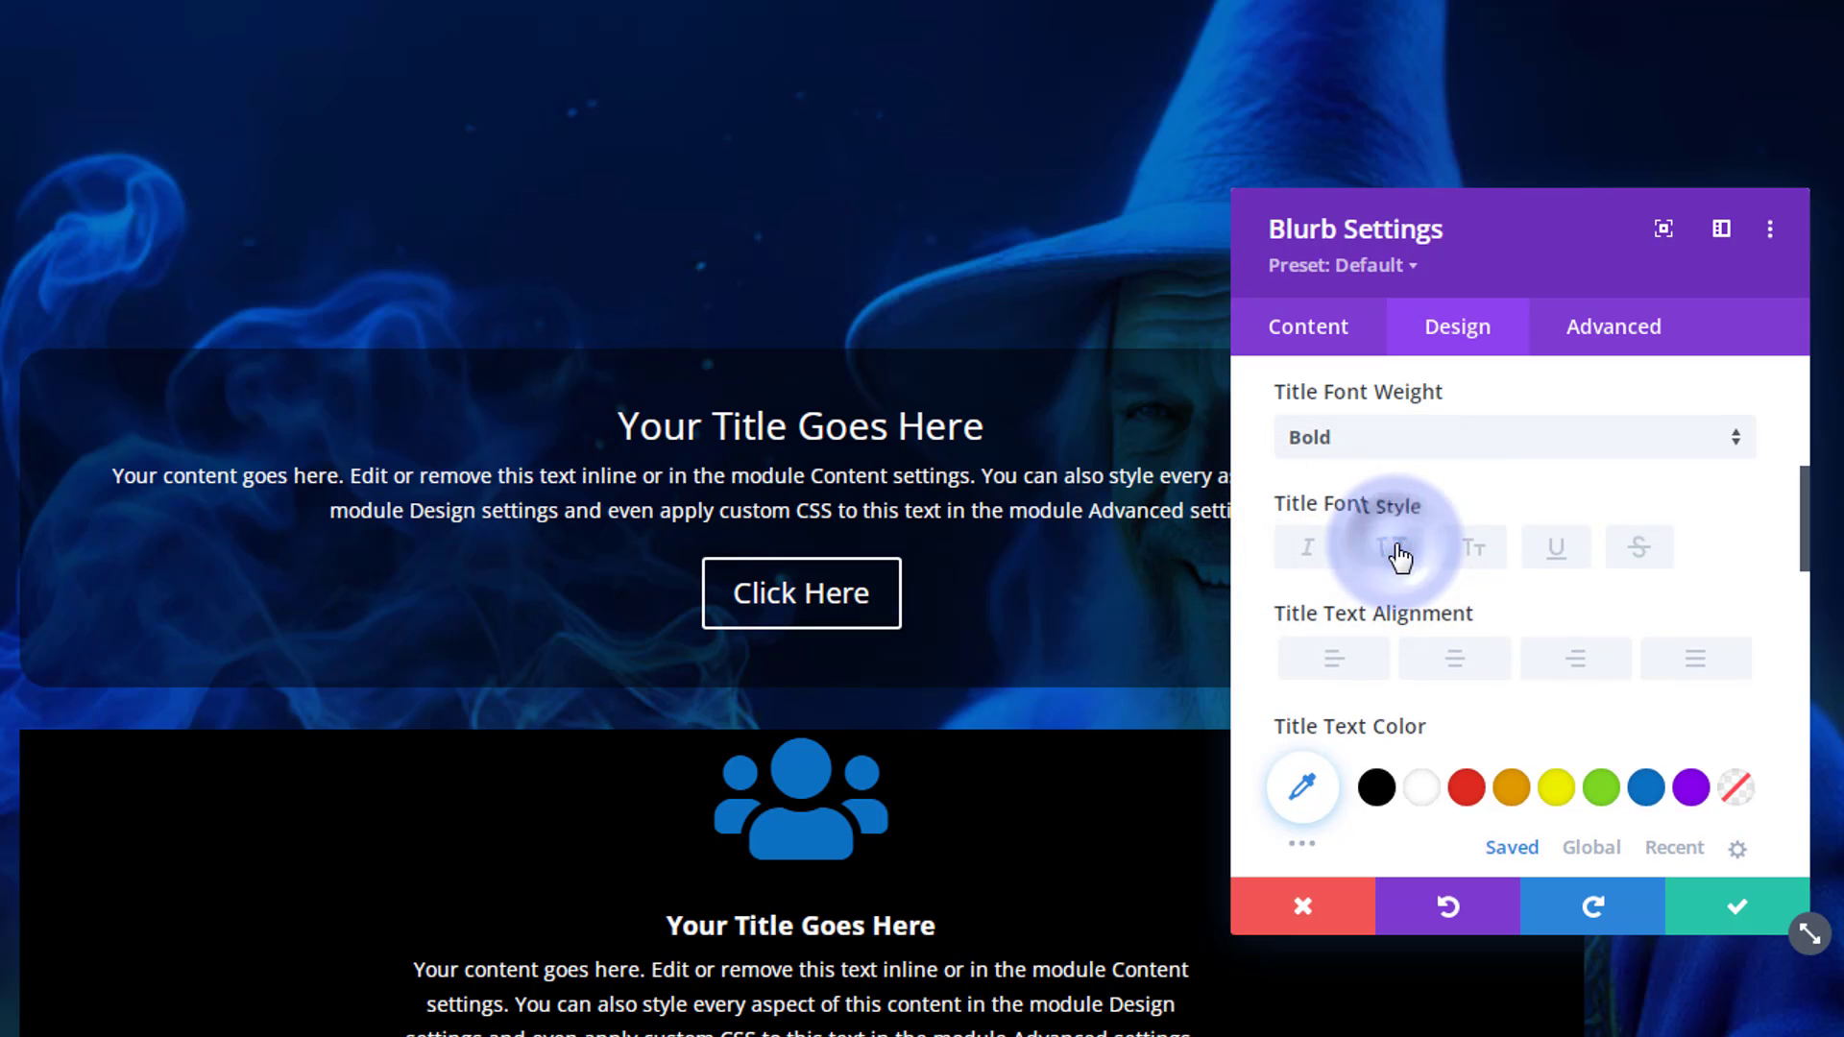
click(1475, 562)
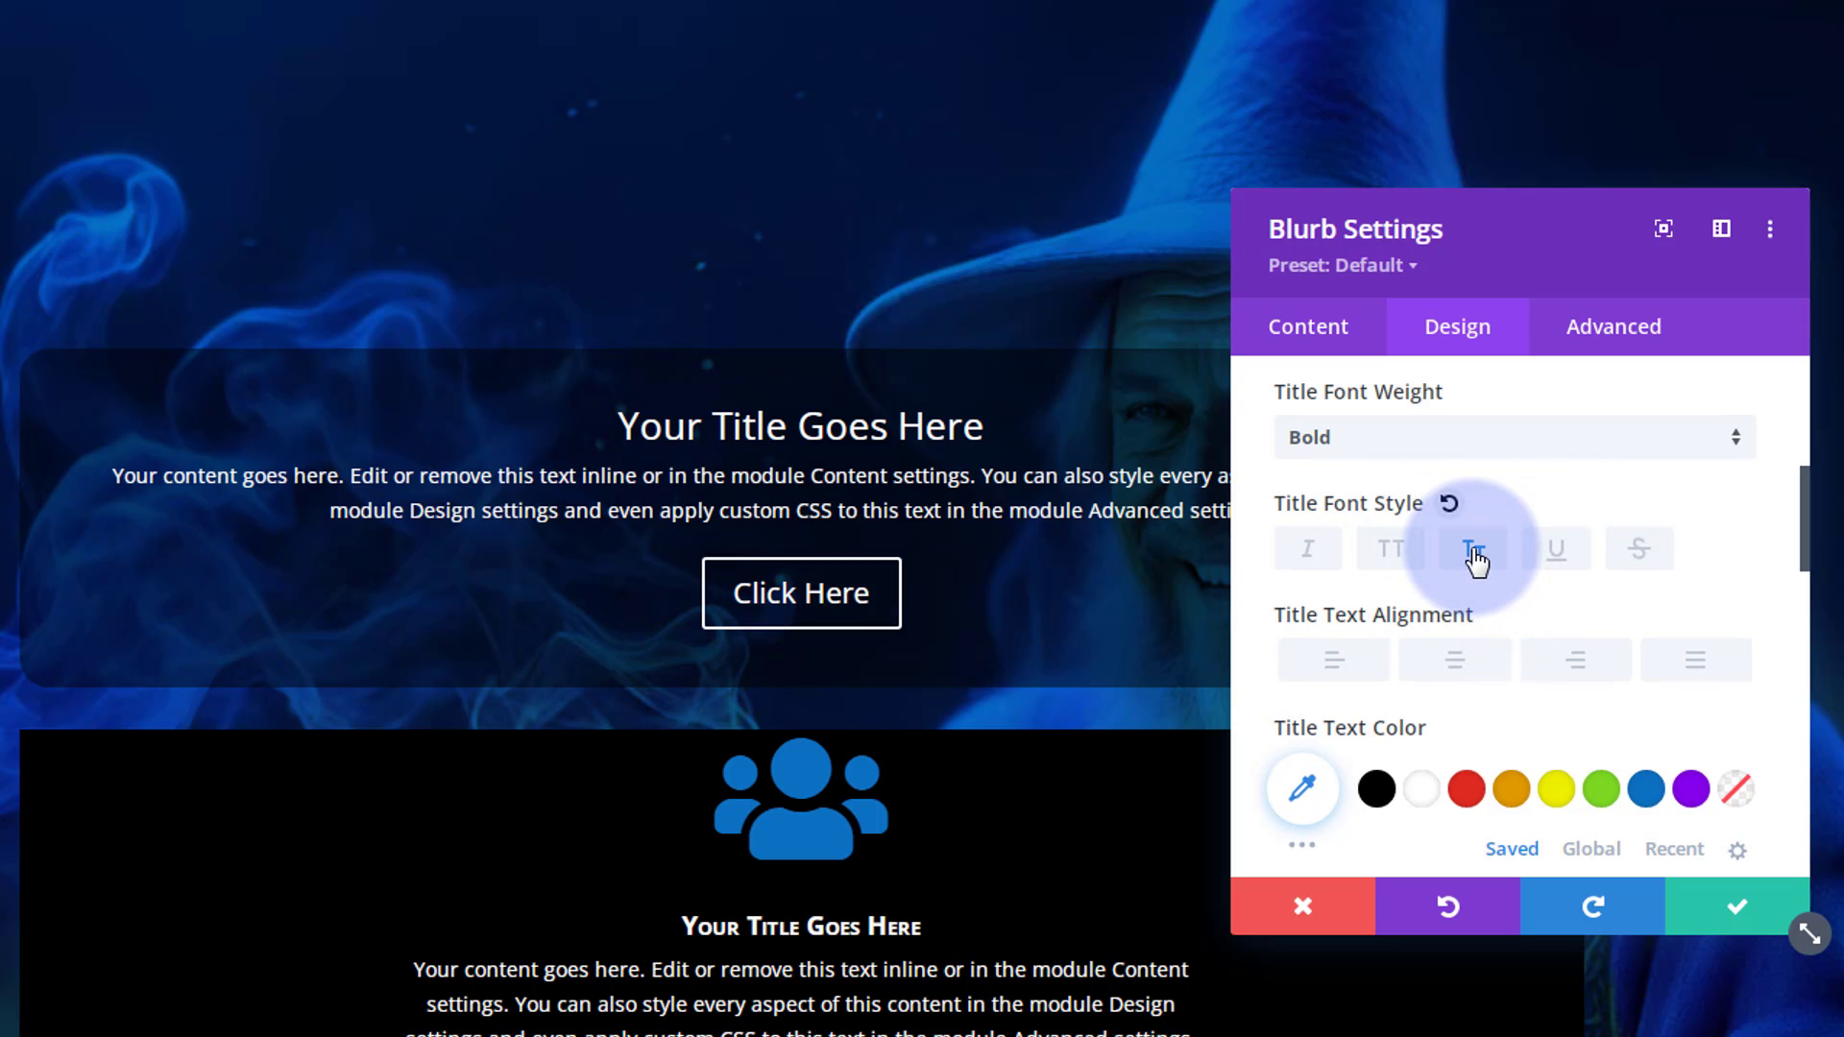
click(1476, 562)
click(1558, 560)
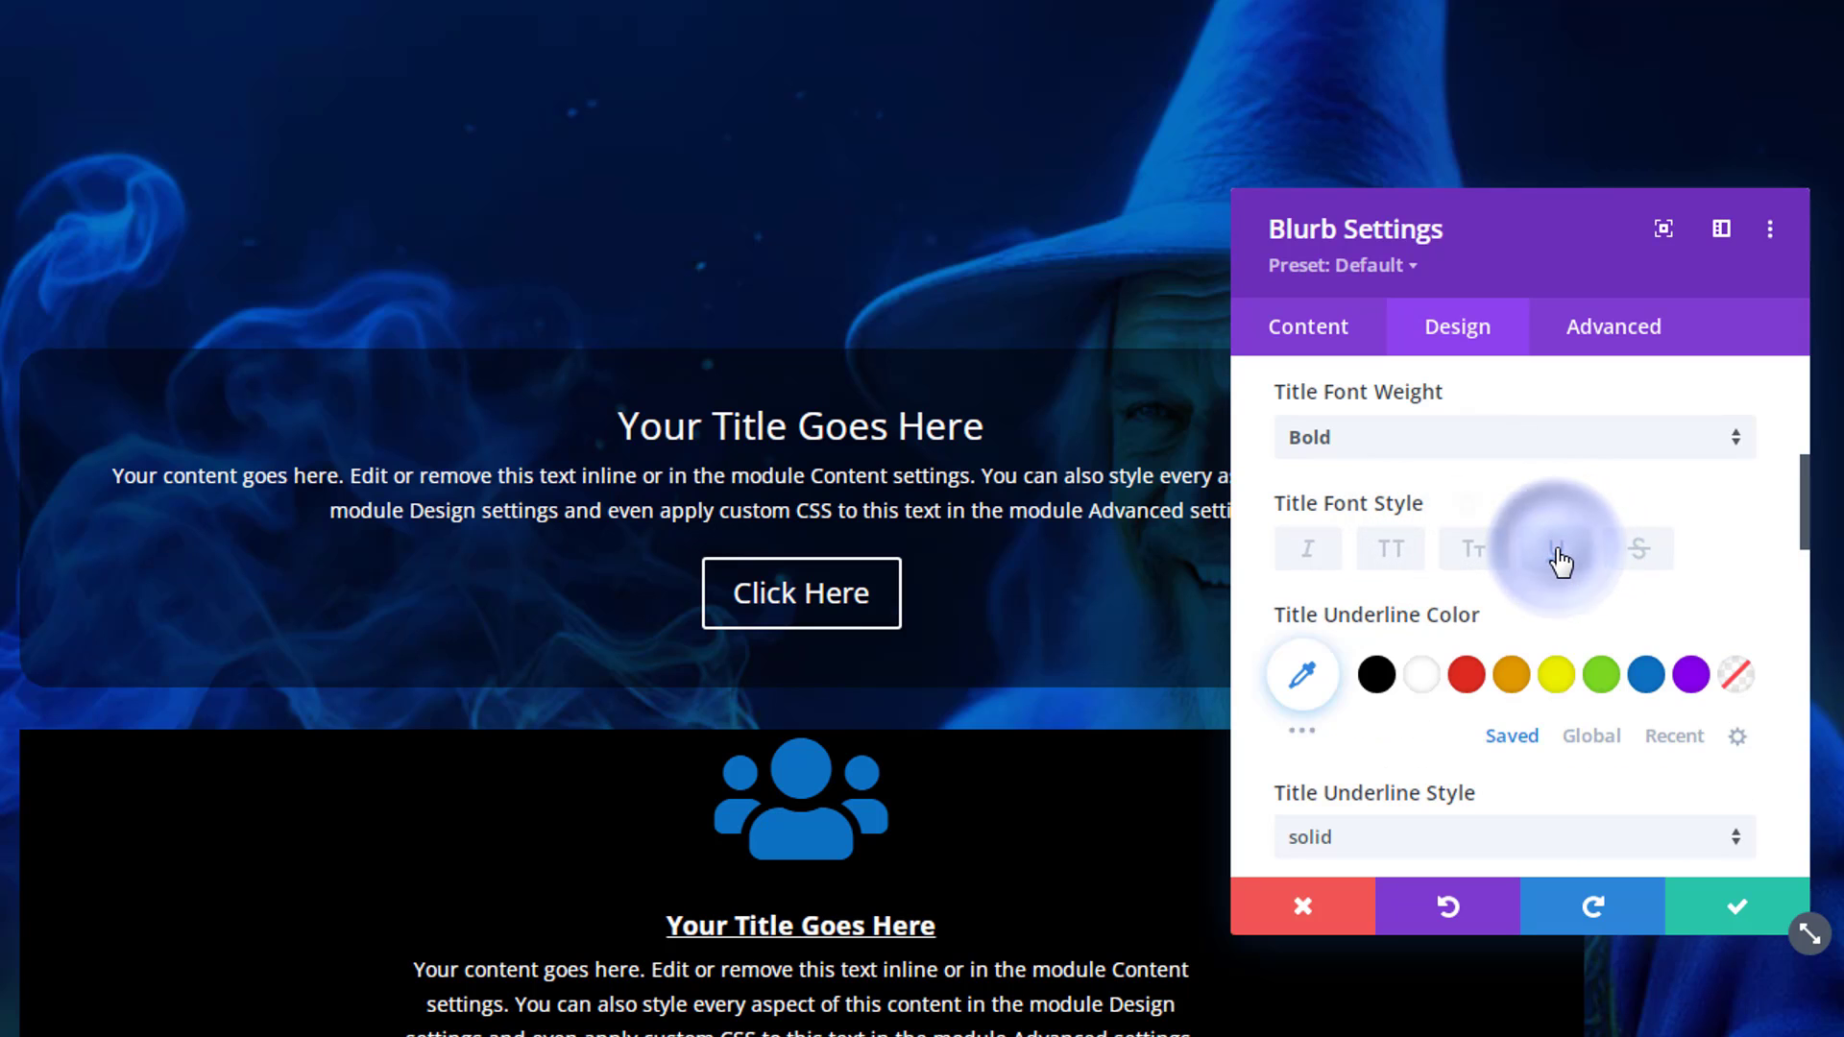
click(1557, 557)
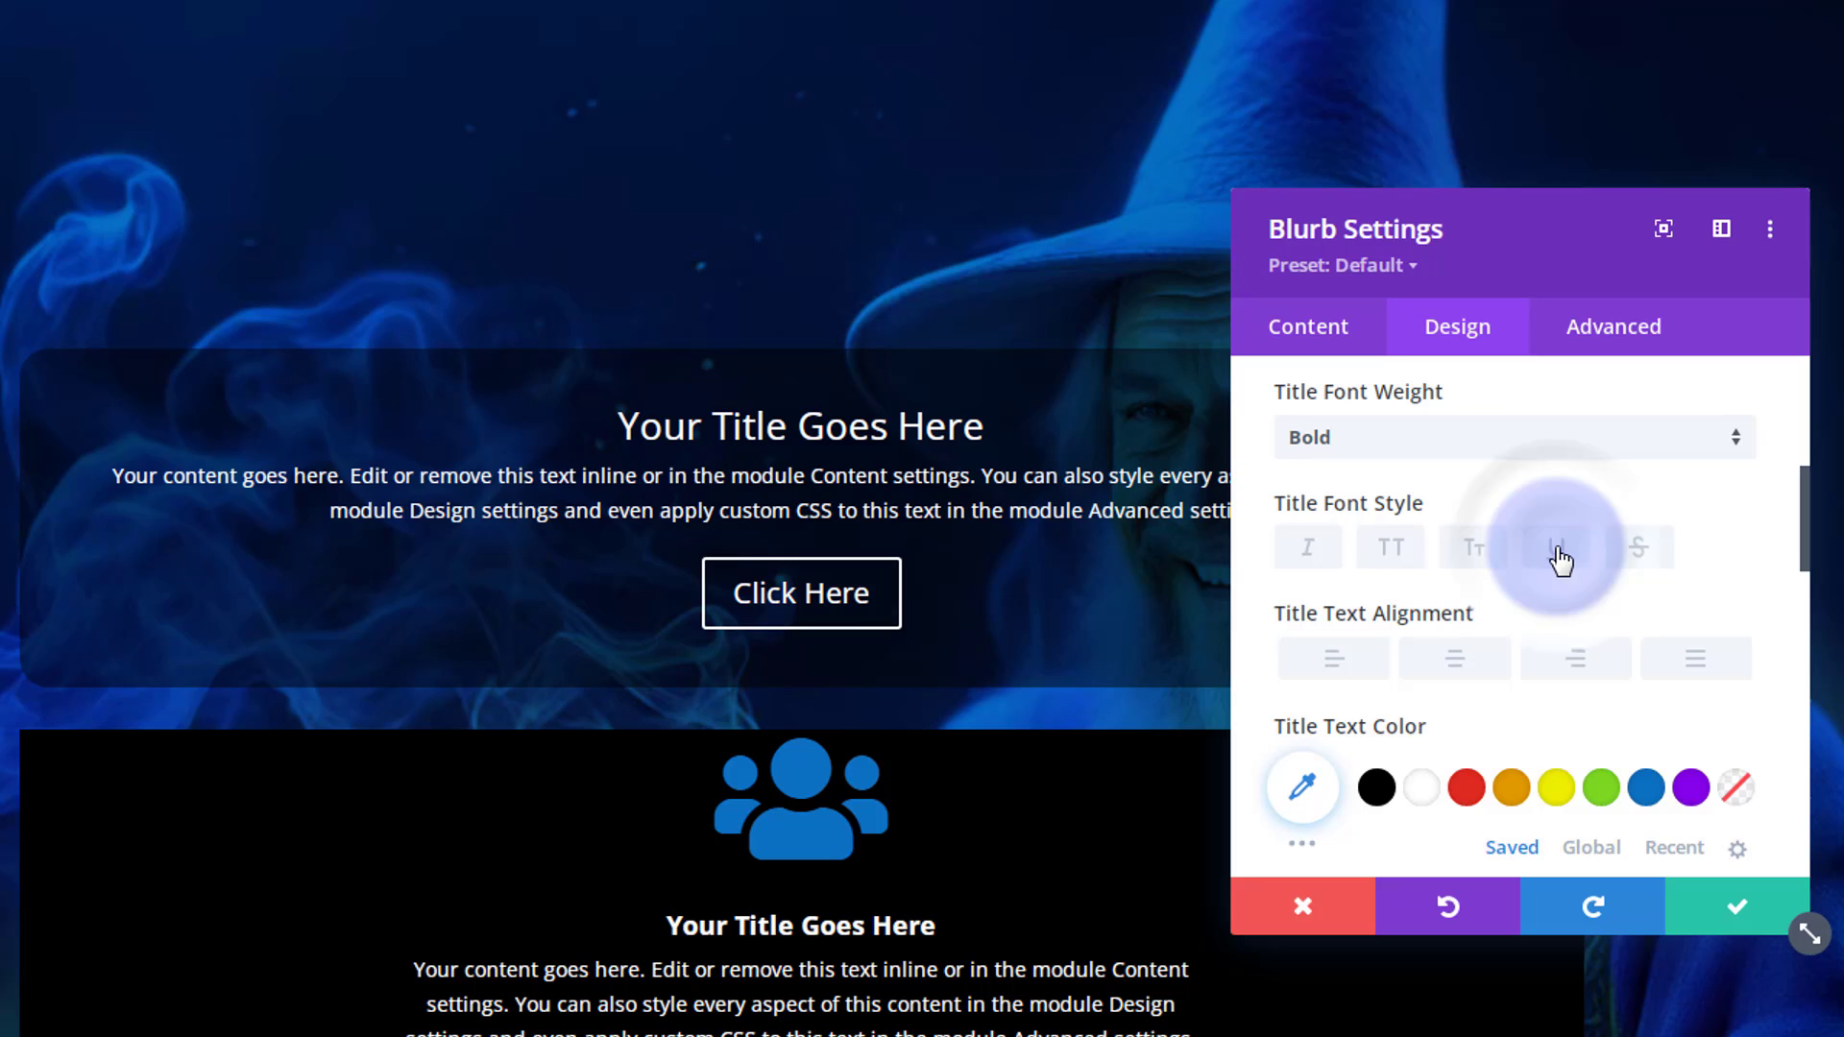
click(1642, 555)
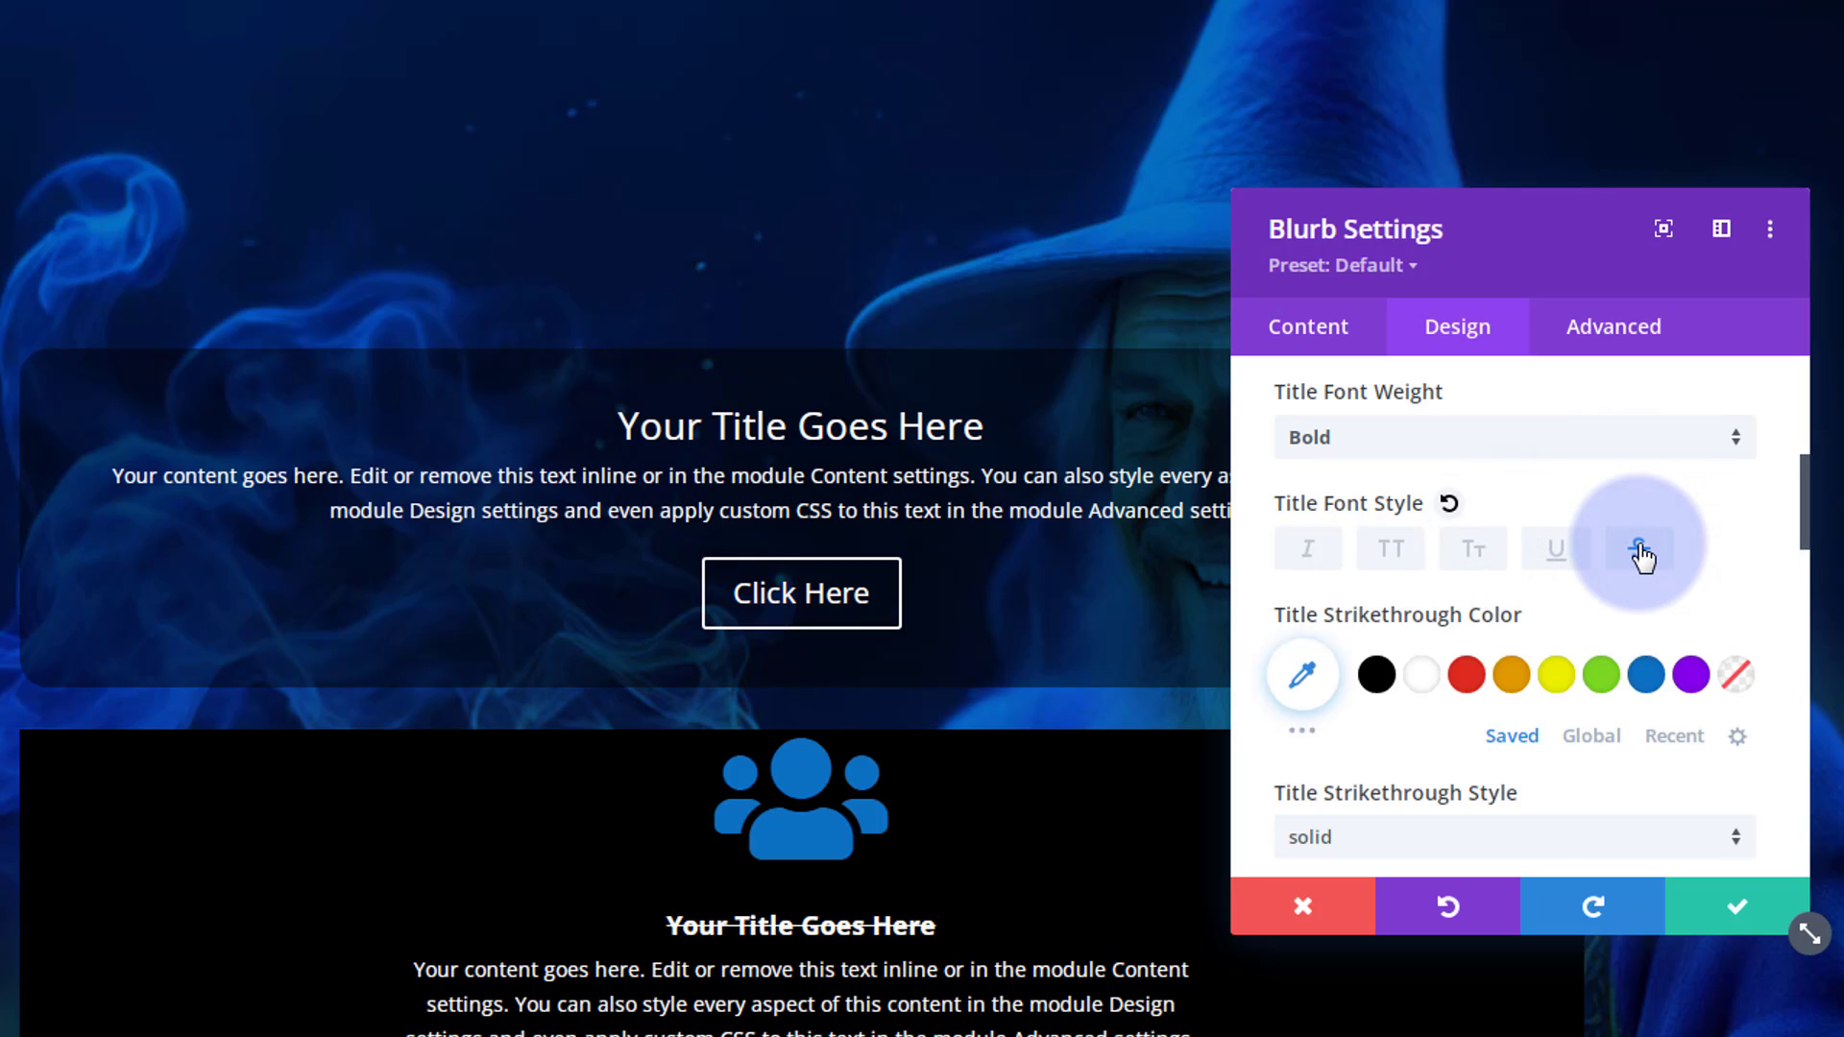
click(1640, 551)
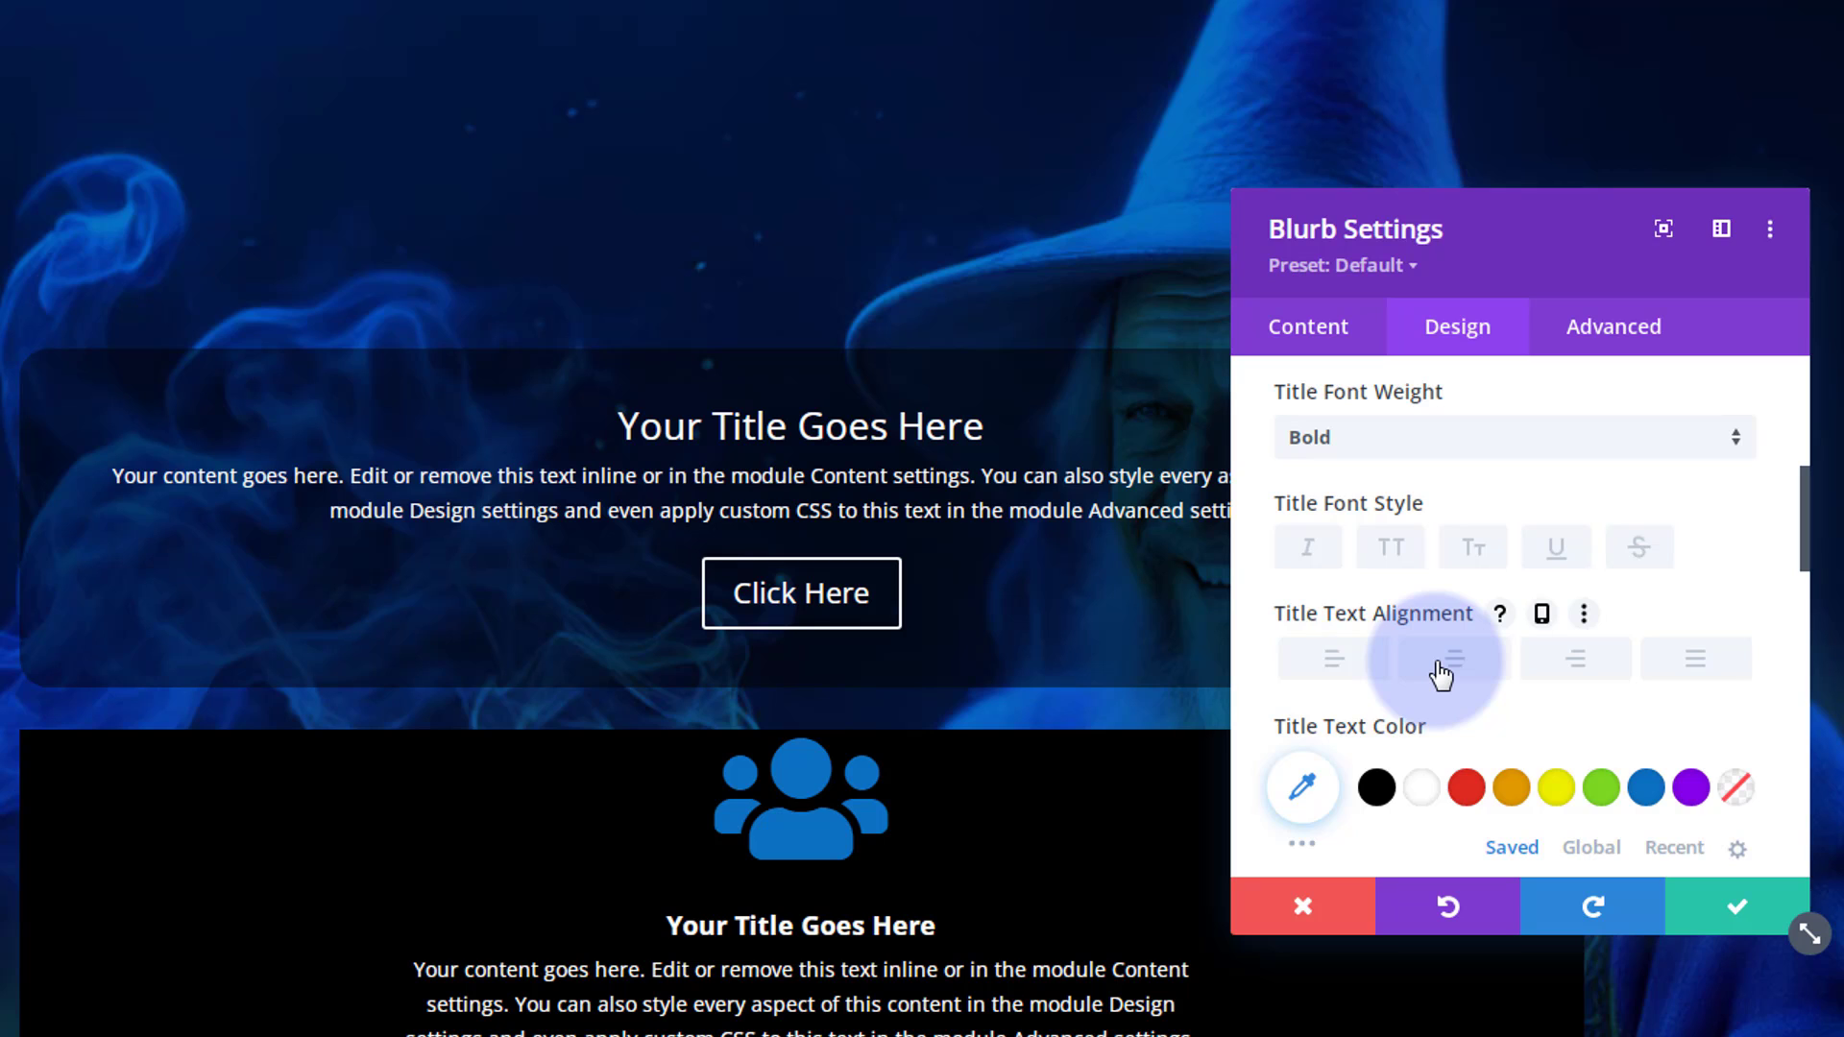
Try left and center alignment for the blurb's title text, ending with right alignment
click(1327, 659)
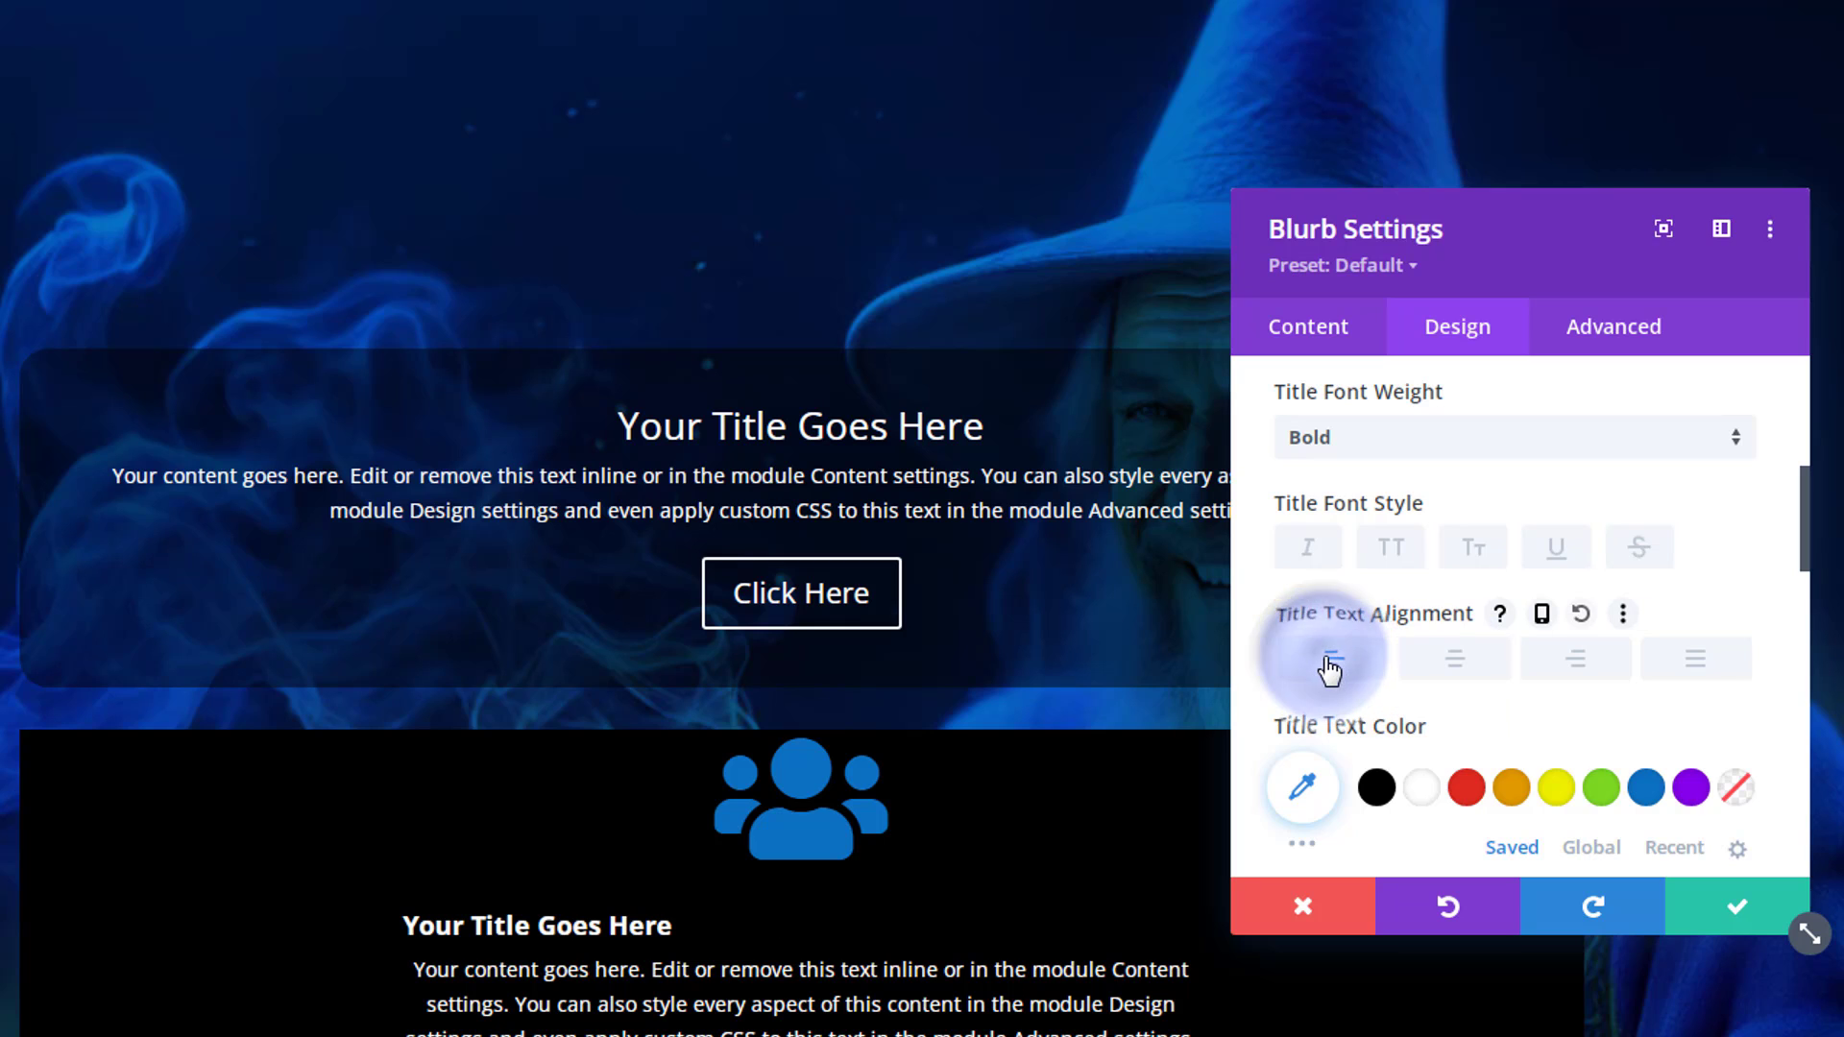
click(1452, 662)
click(1576, 662)
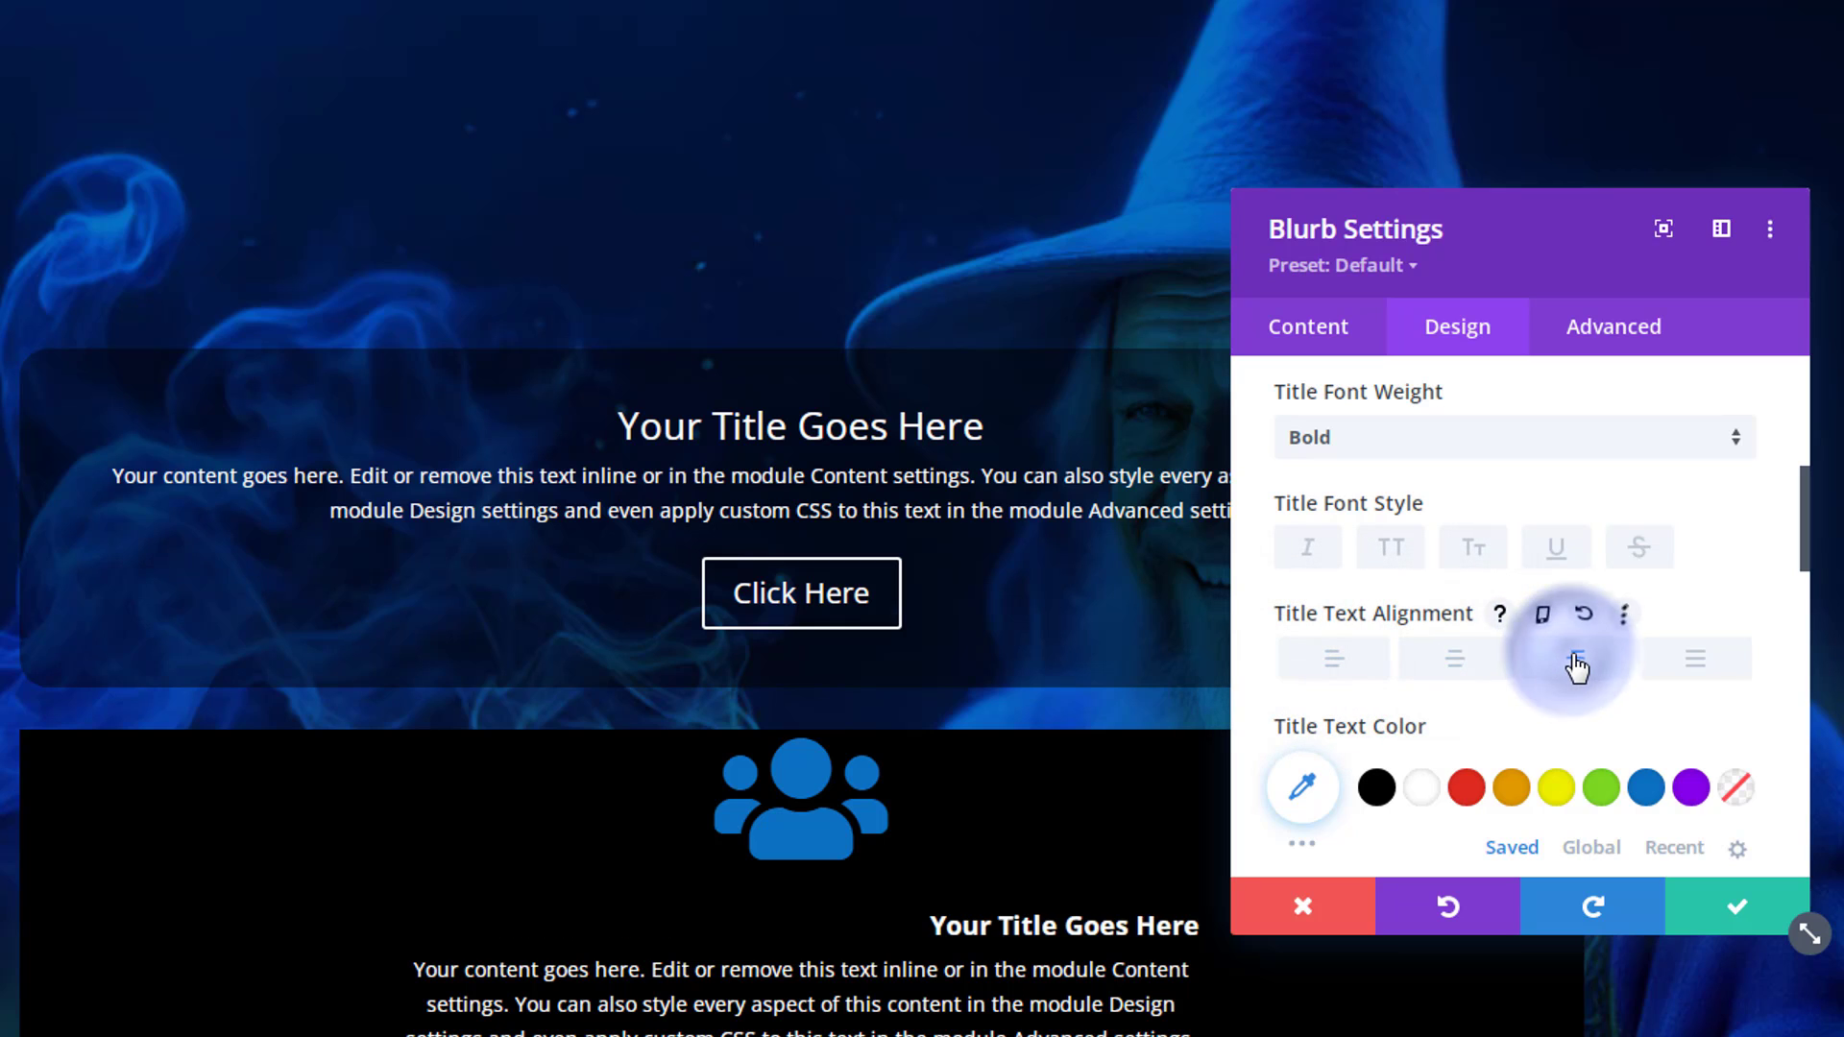
Try justified alignment for the blurb's title text, ending with center alignment
click(1712, 661)
click(1465, 672)
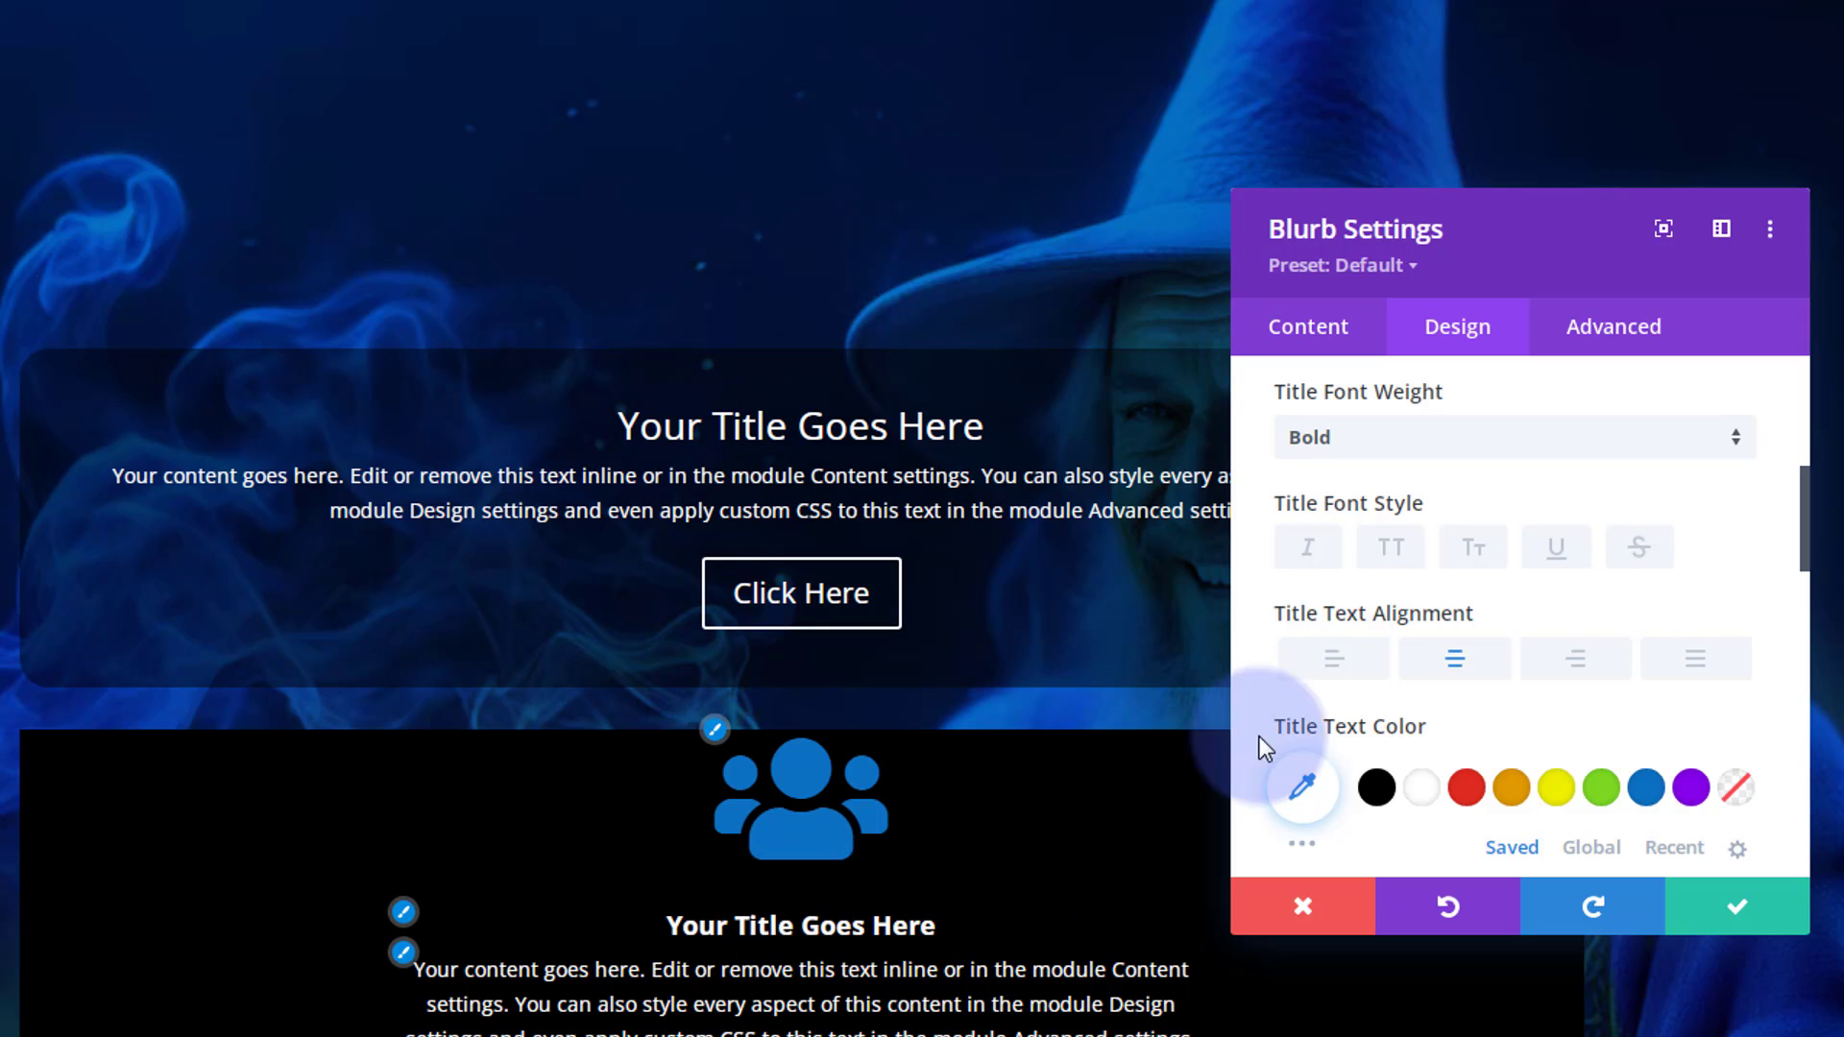
Apply the first text shadow preset to the blurb's title
scroll(1352, 659, down, 3)
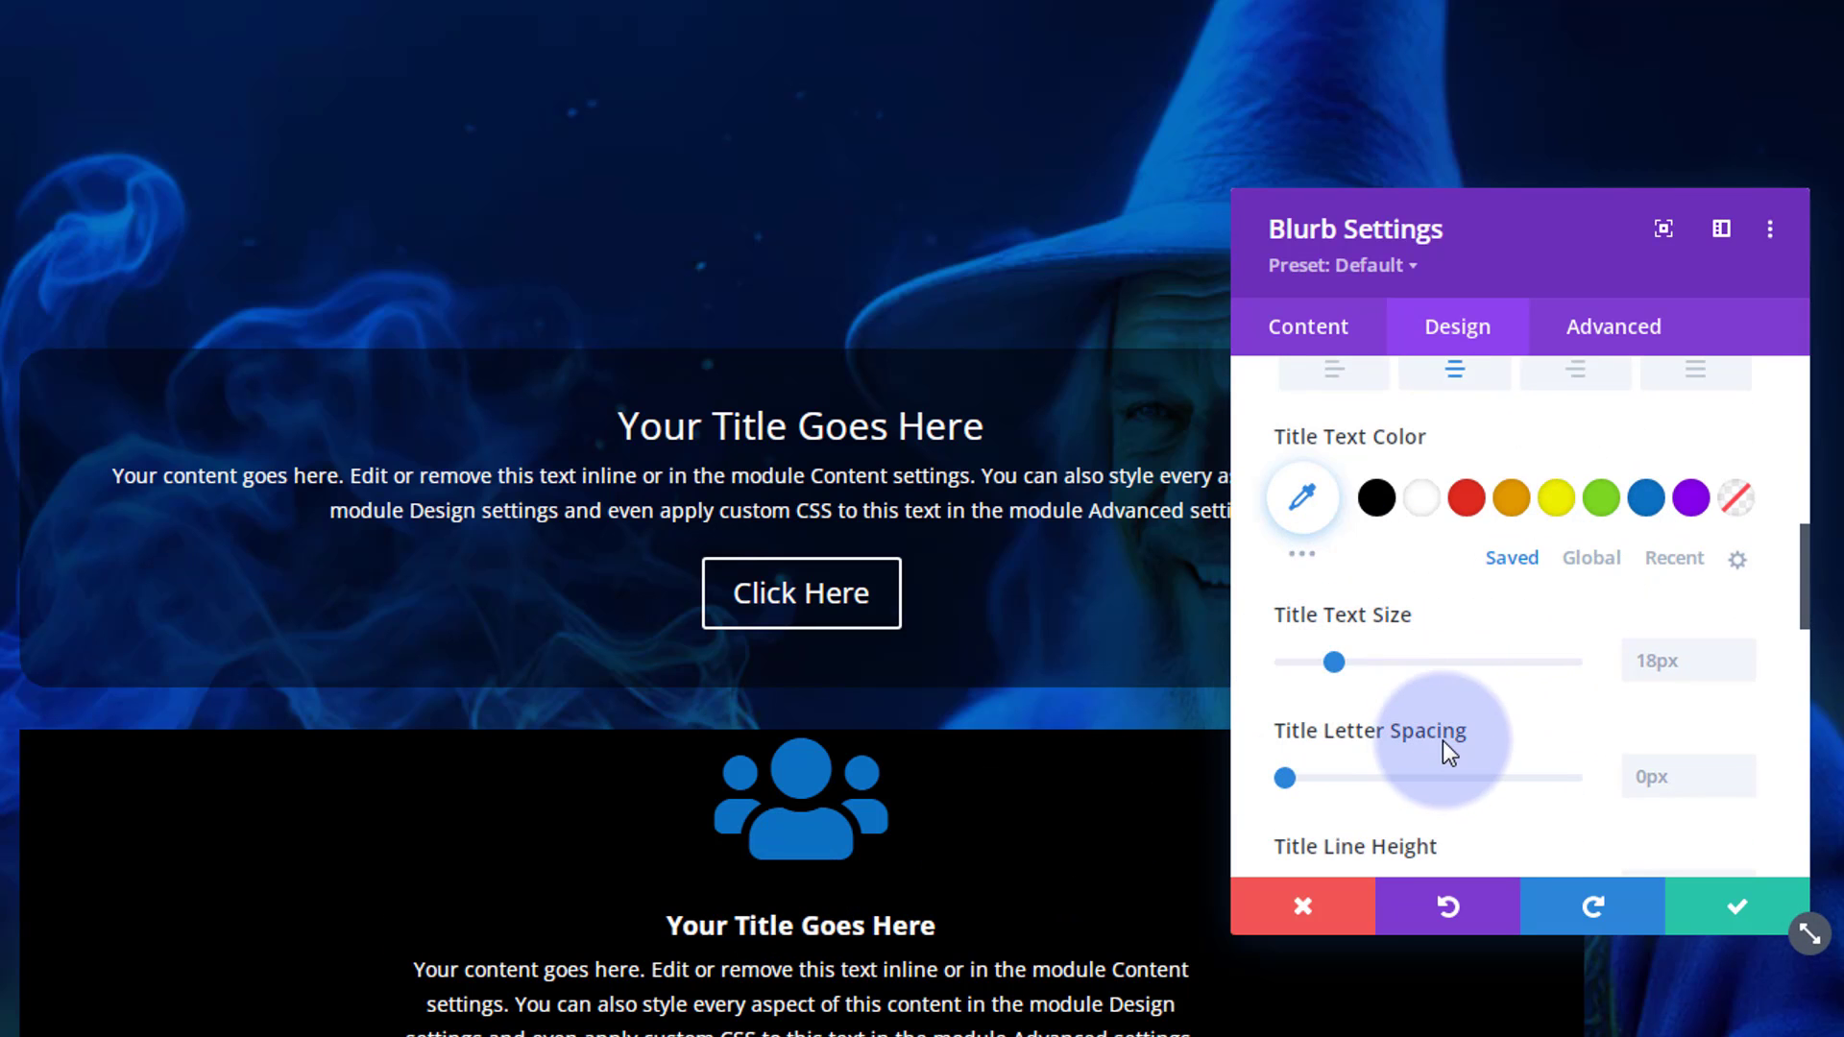
scroll(1444, 740, down, 3)
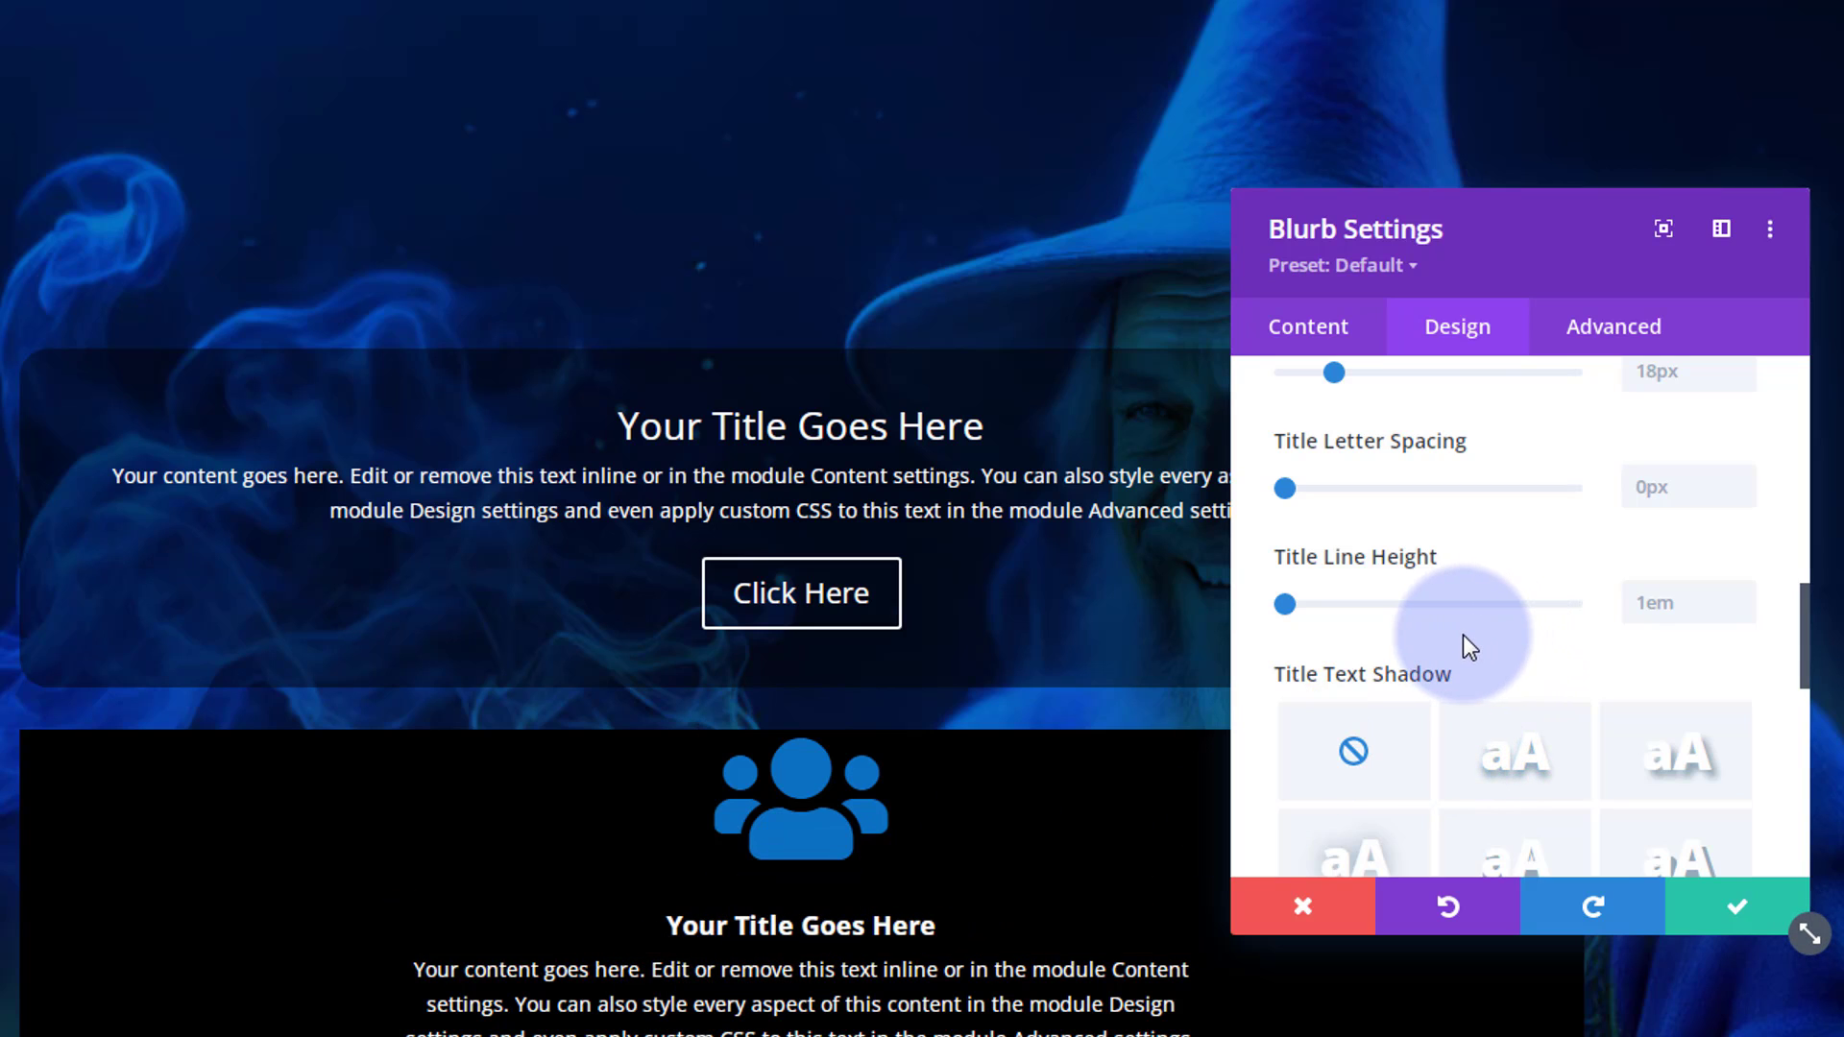
scroll(1388, 658, down, 2)
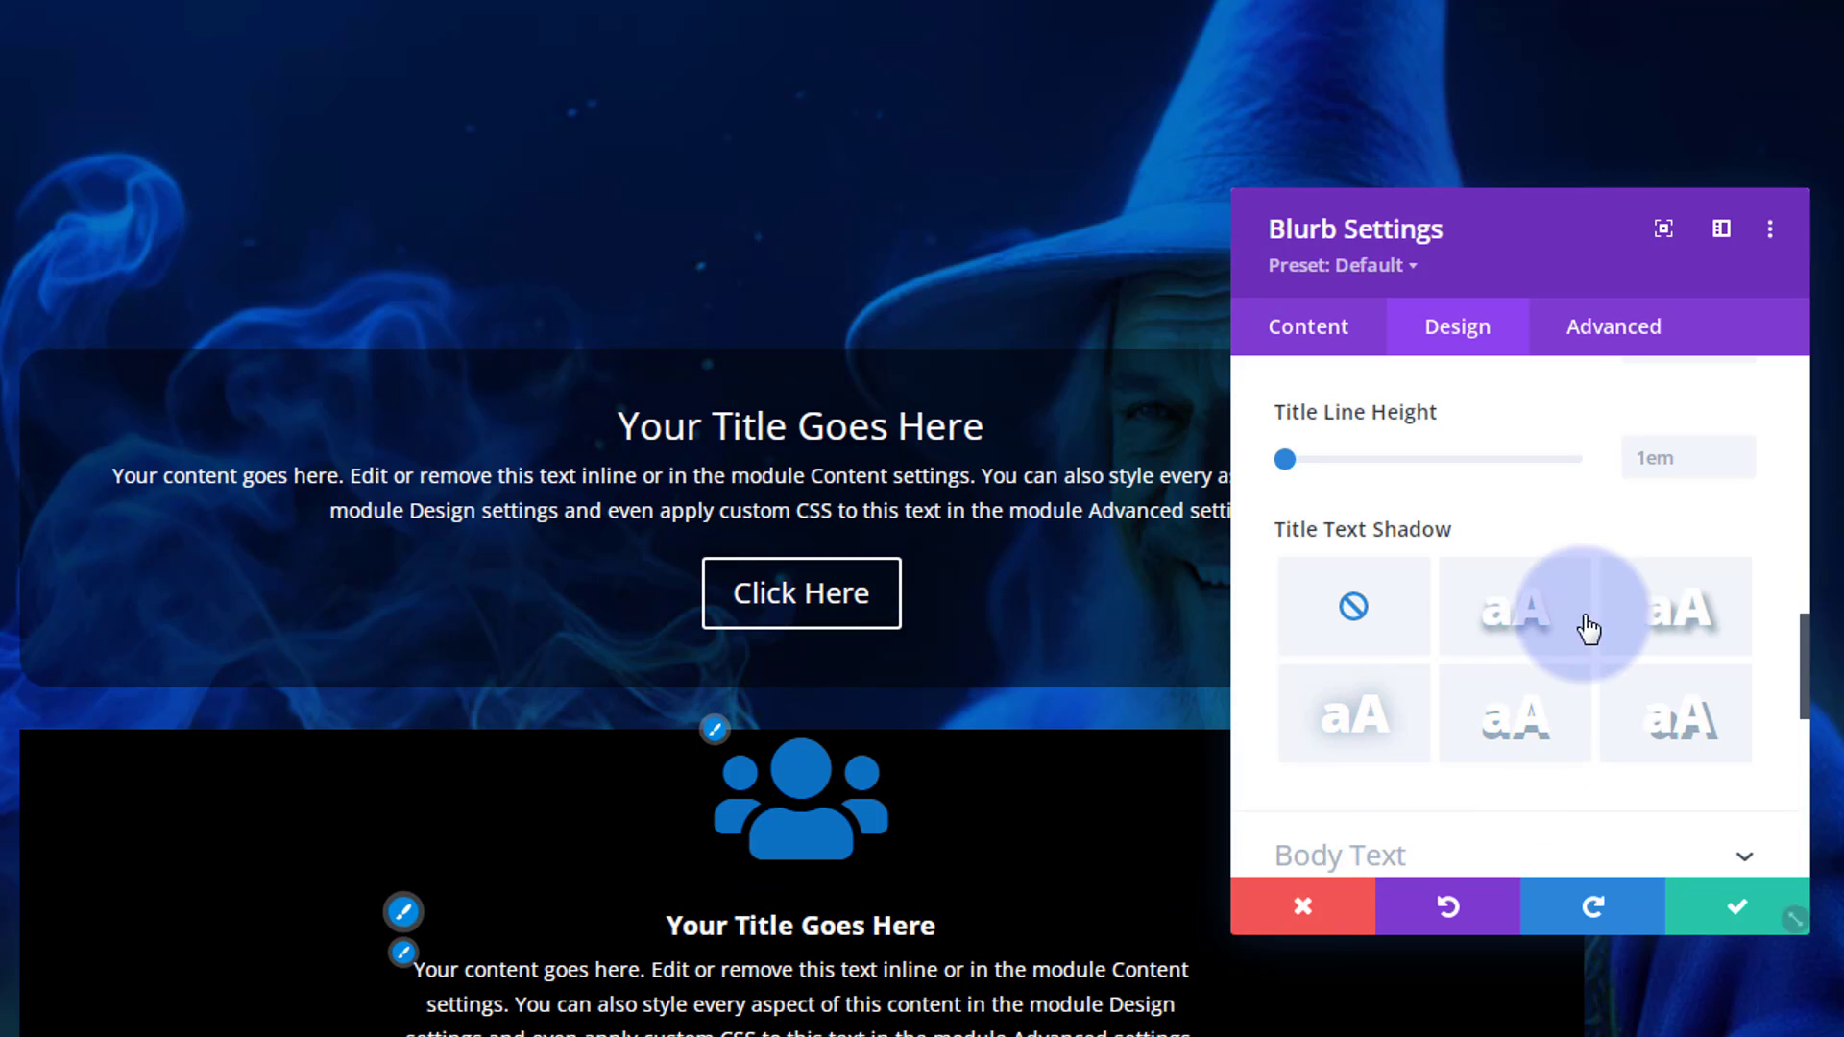
click(1510, 634)
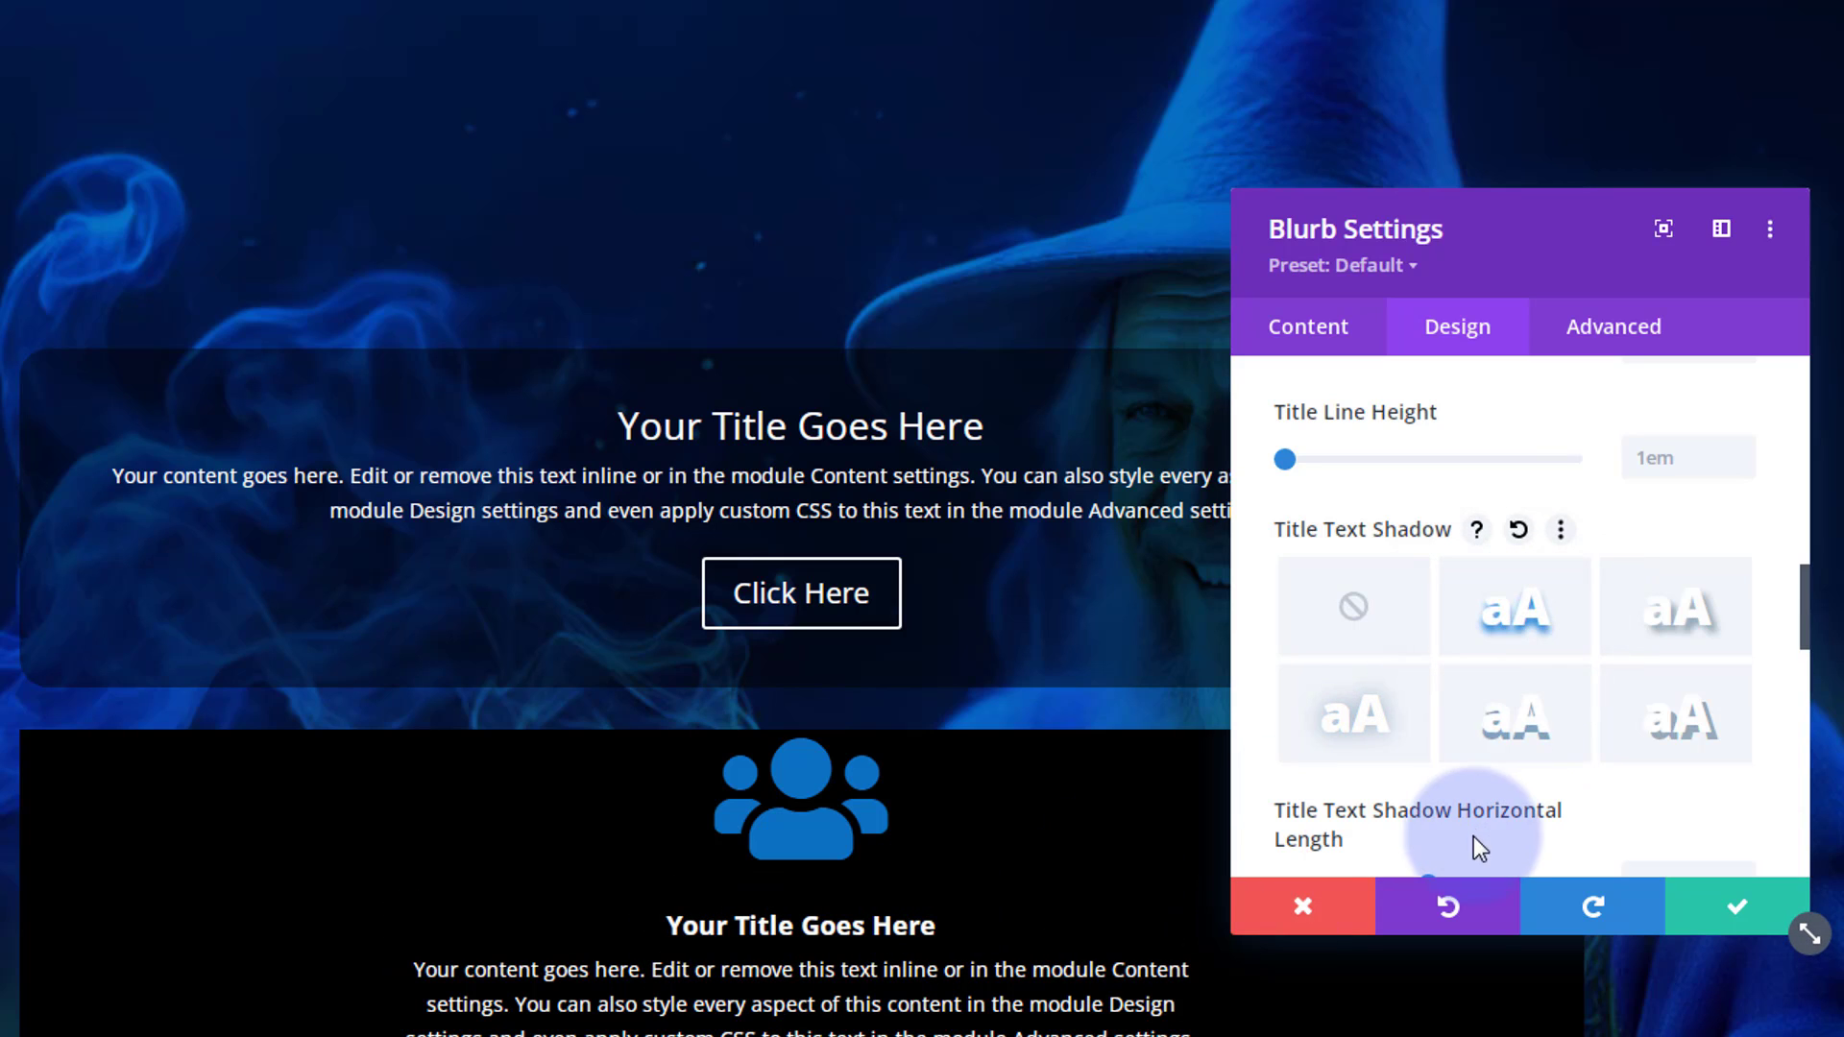
click(1496, 738)
scroll(1482, 701, down, 6)
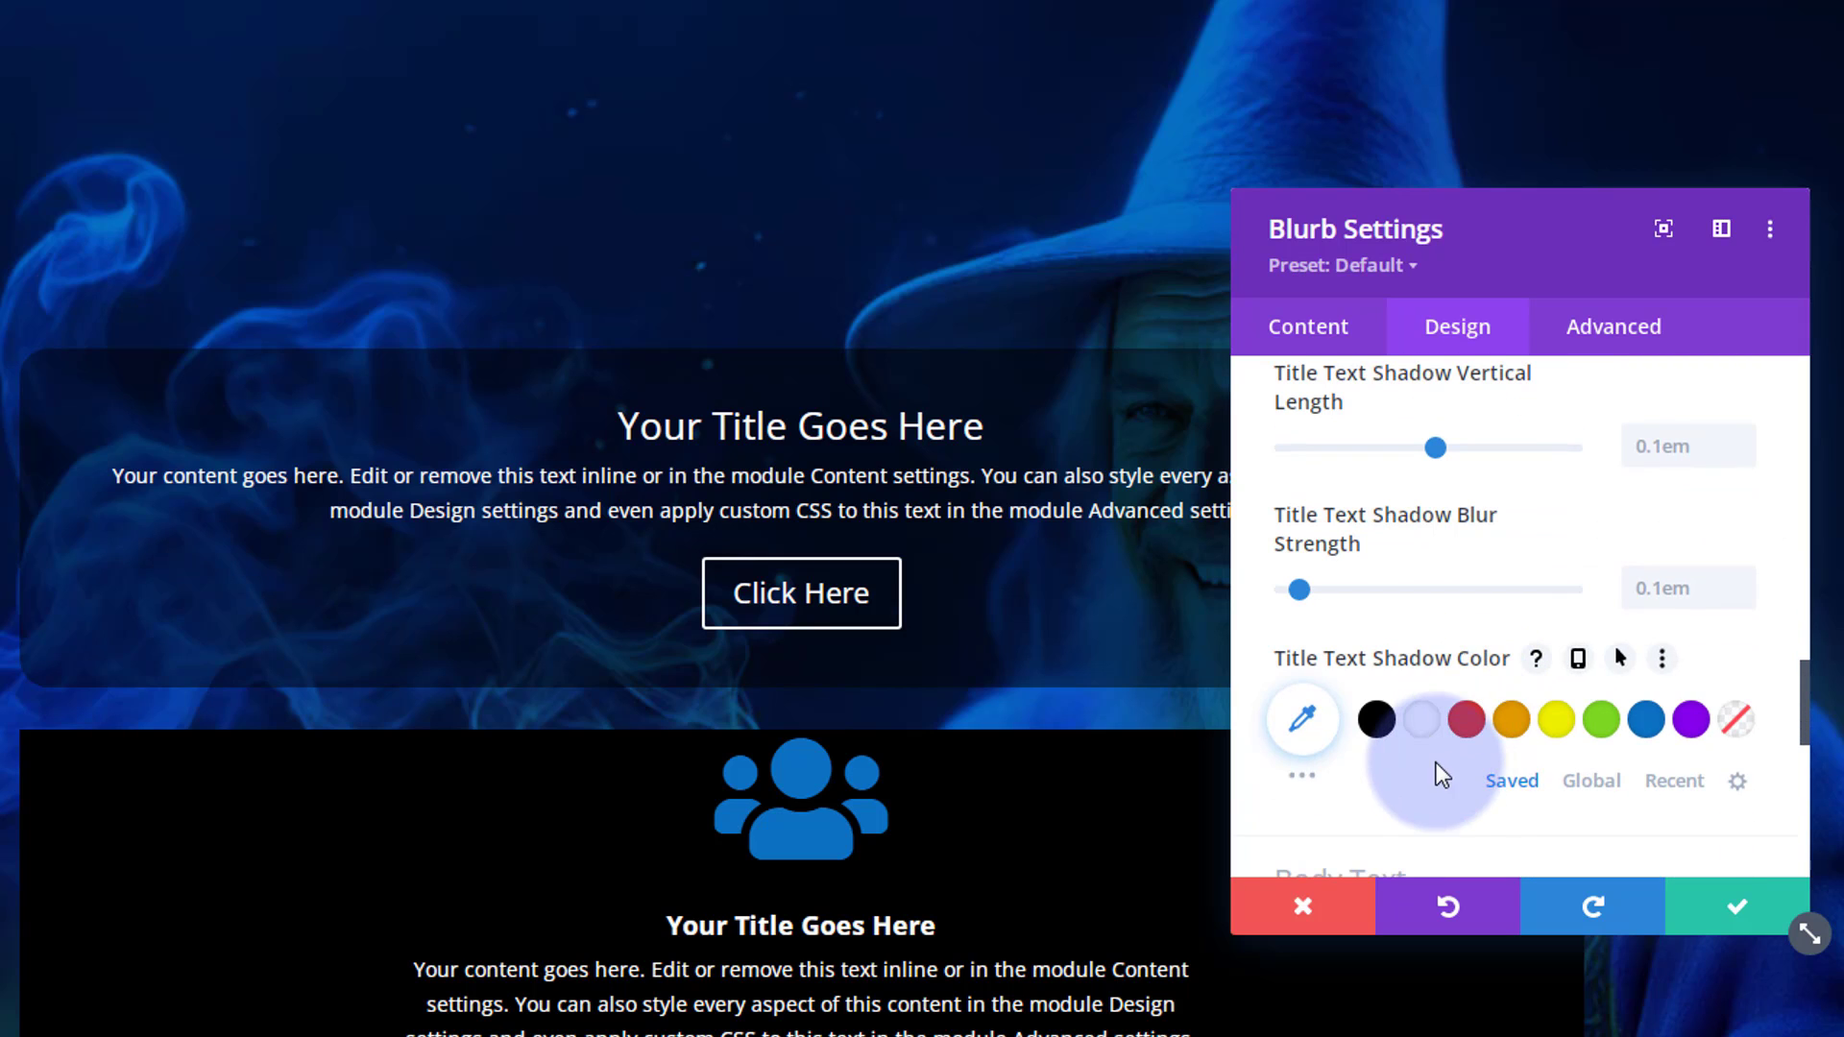
Try blue, white and red shadow colors on the blurb's title, ending with a transparent shadow
click(1644, 735)
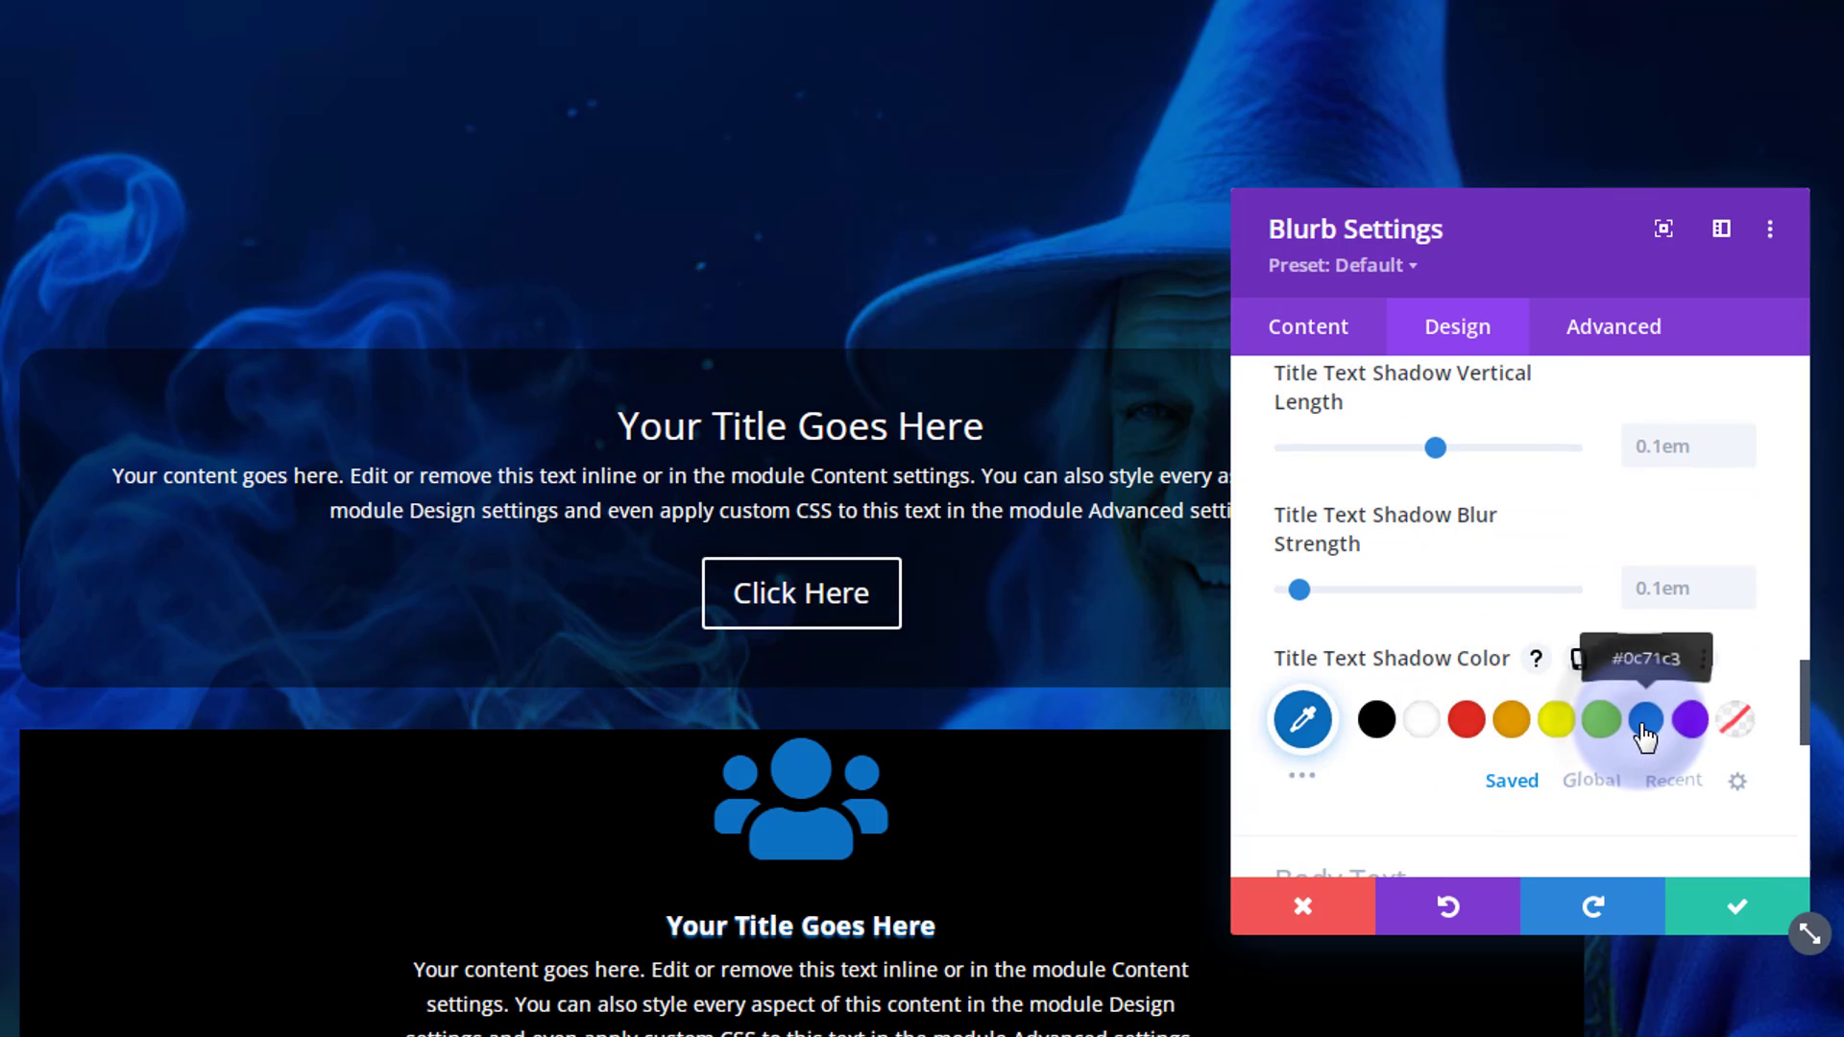
click(1422, 725)
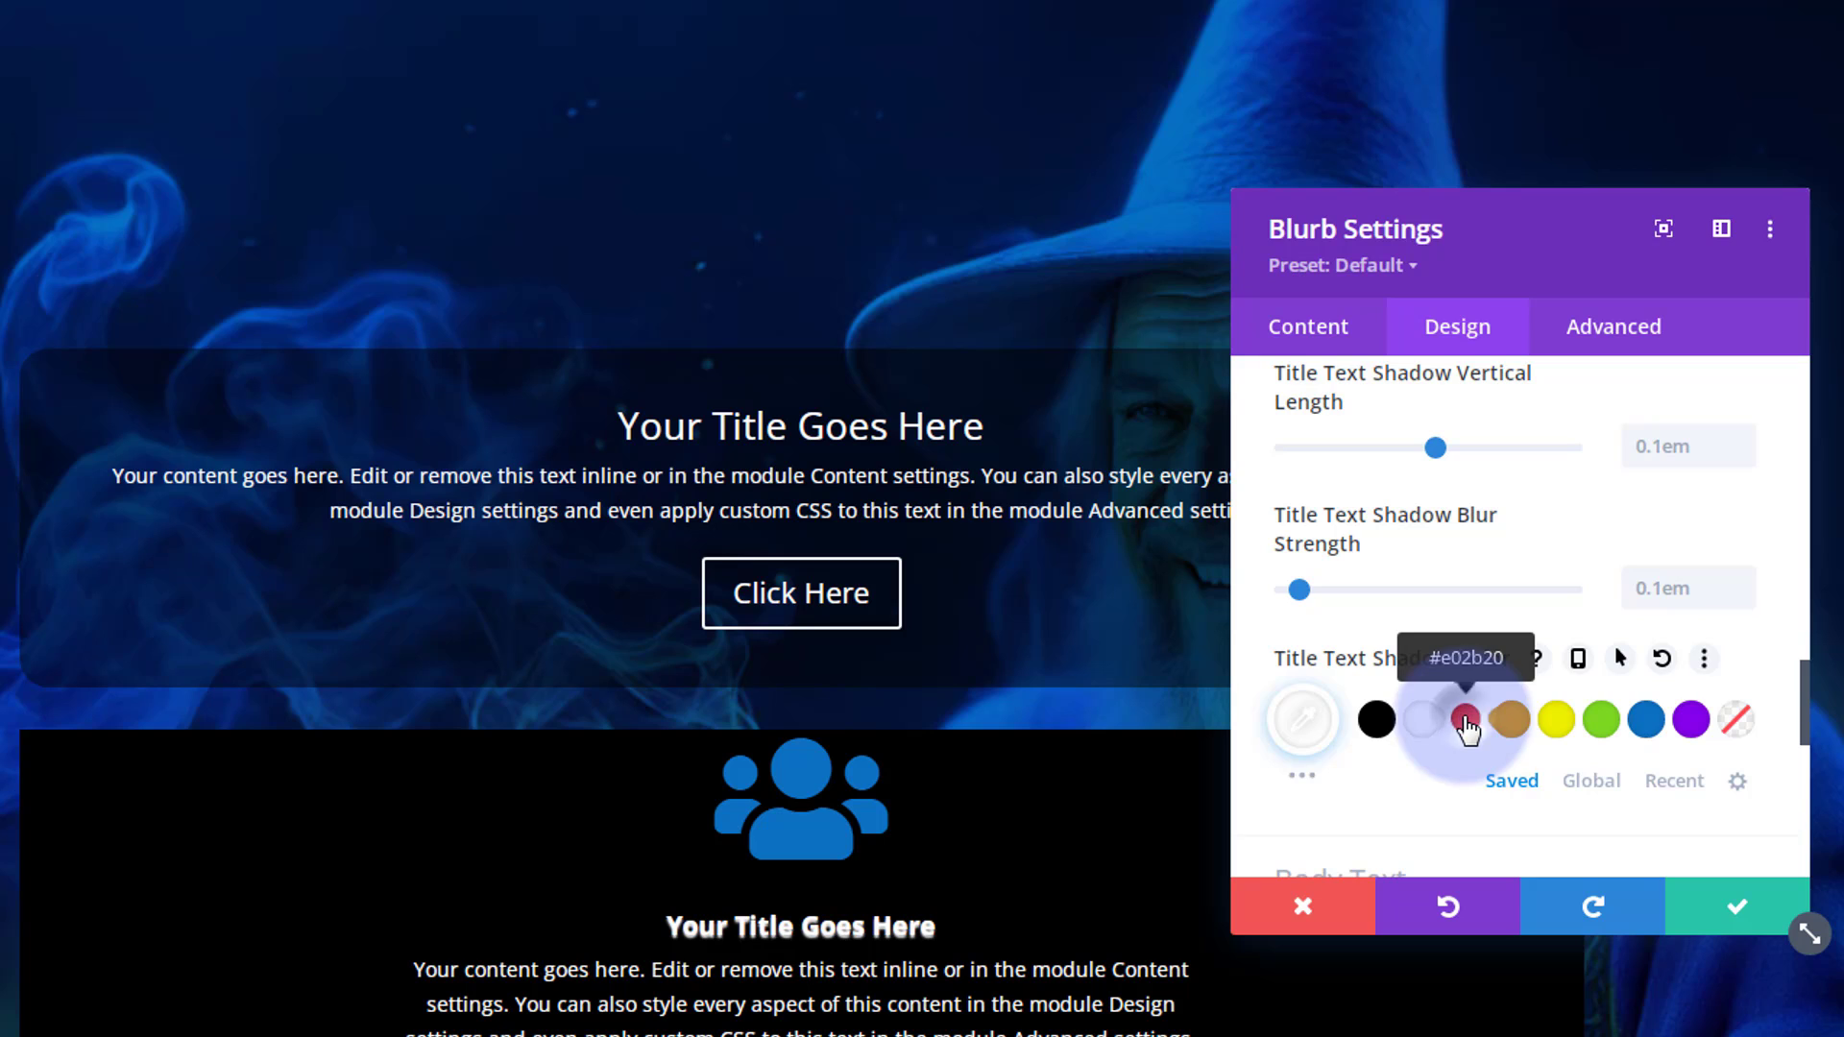
click(1465, 722)
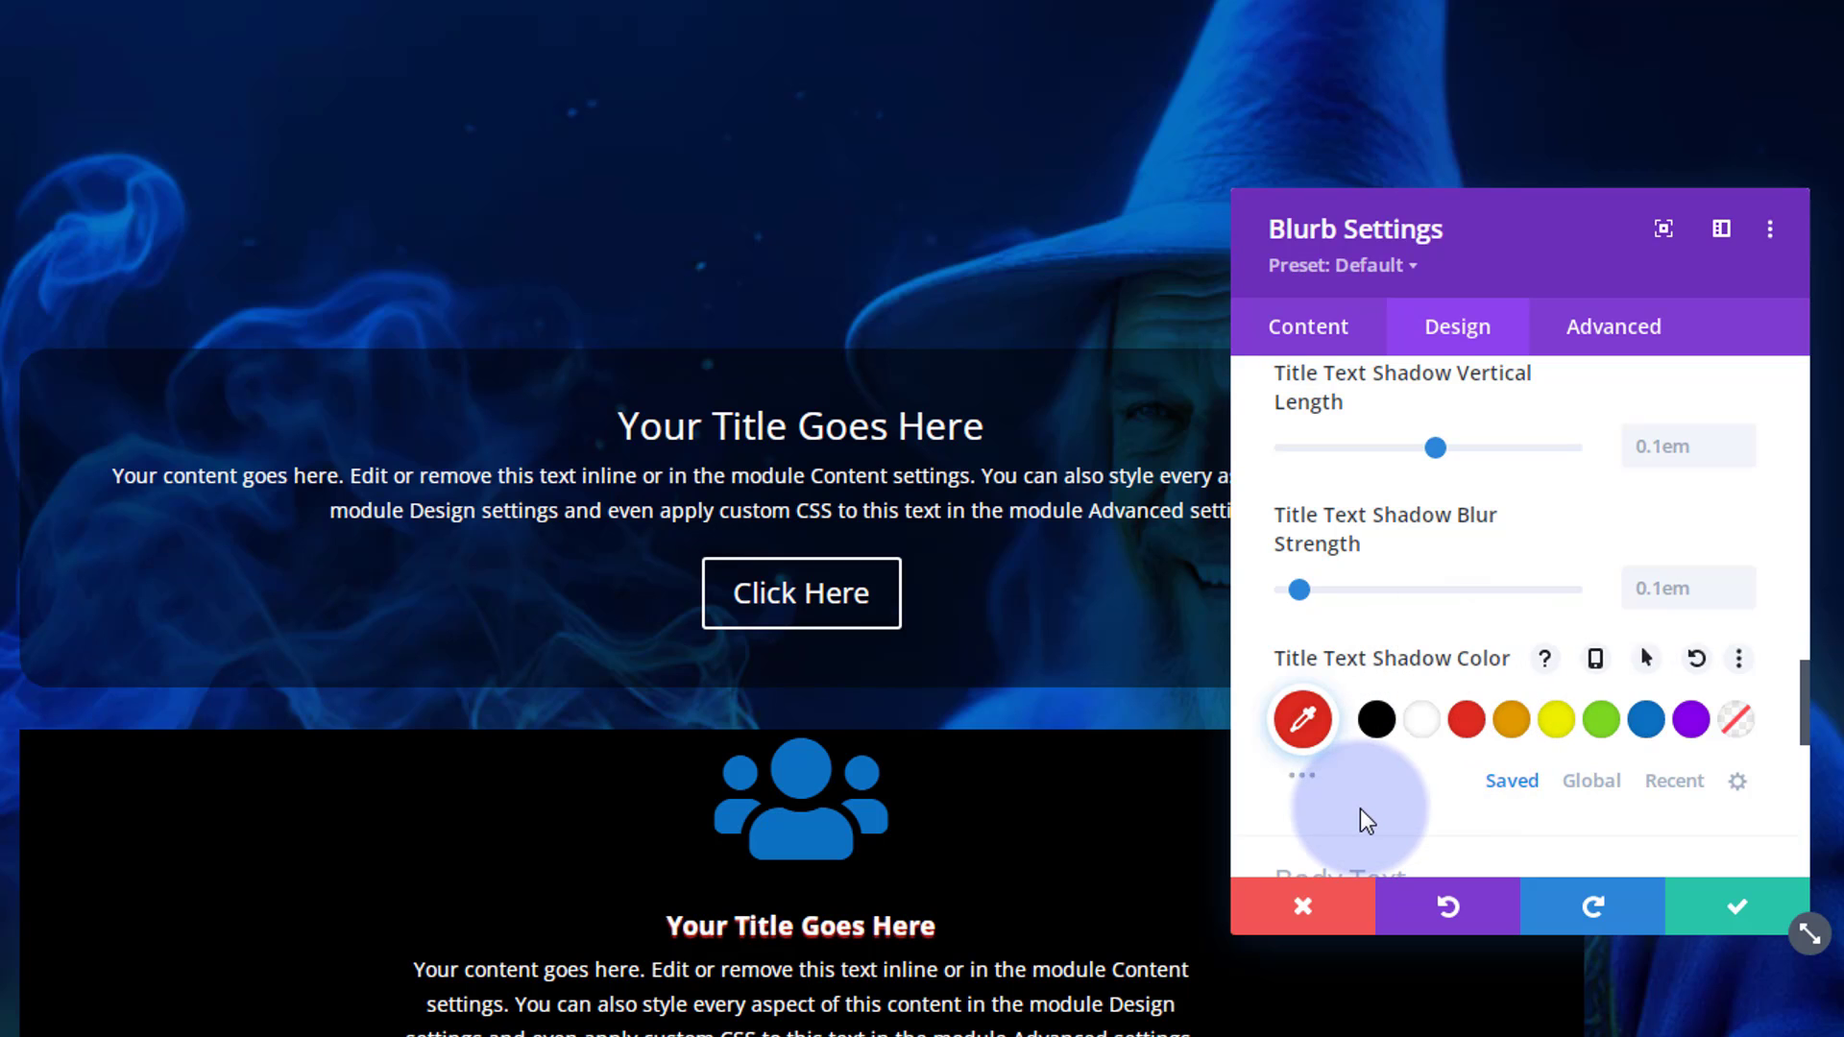
click(1736, 722)
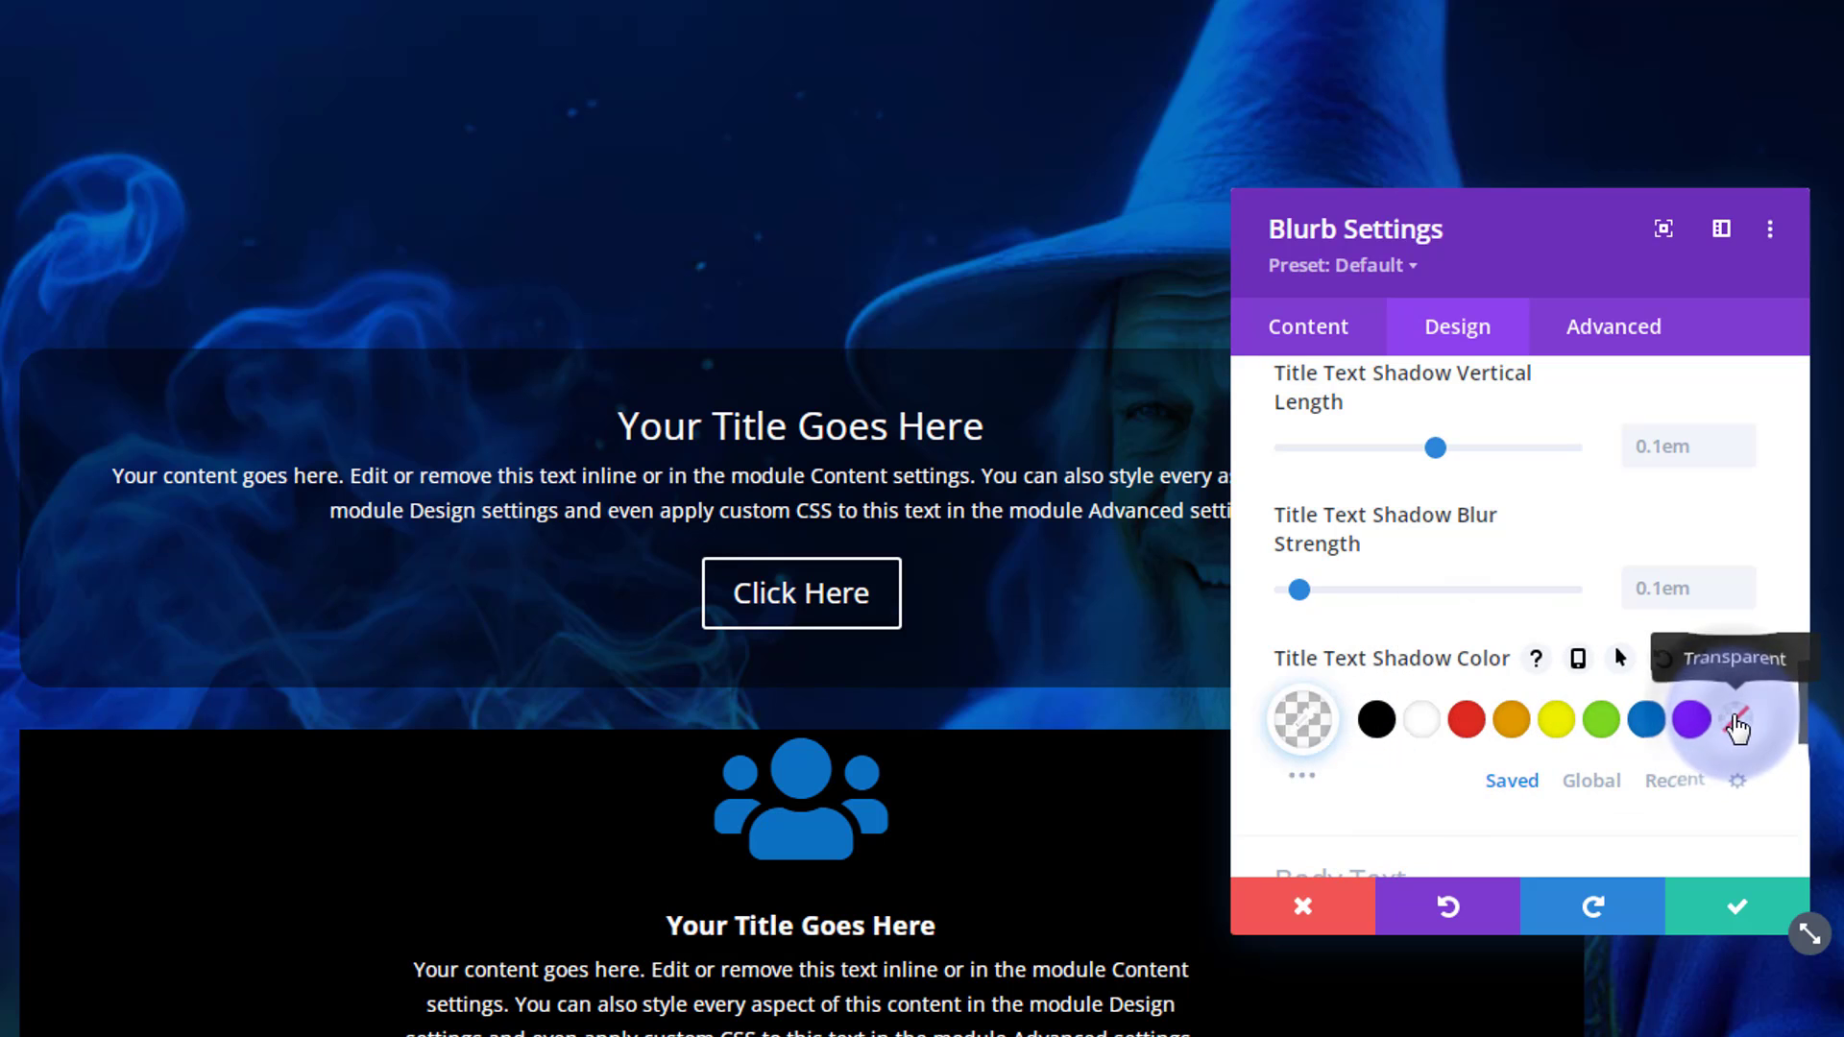
Return to the blurb's title text settings and set the title text size to 30px
scroll(1485, 619, down, 3)
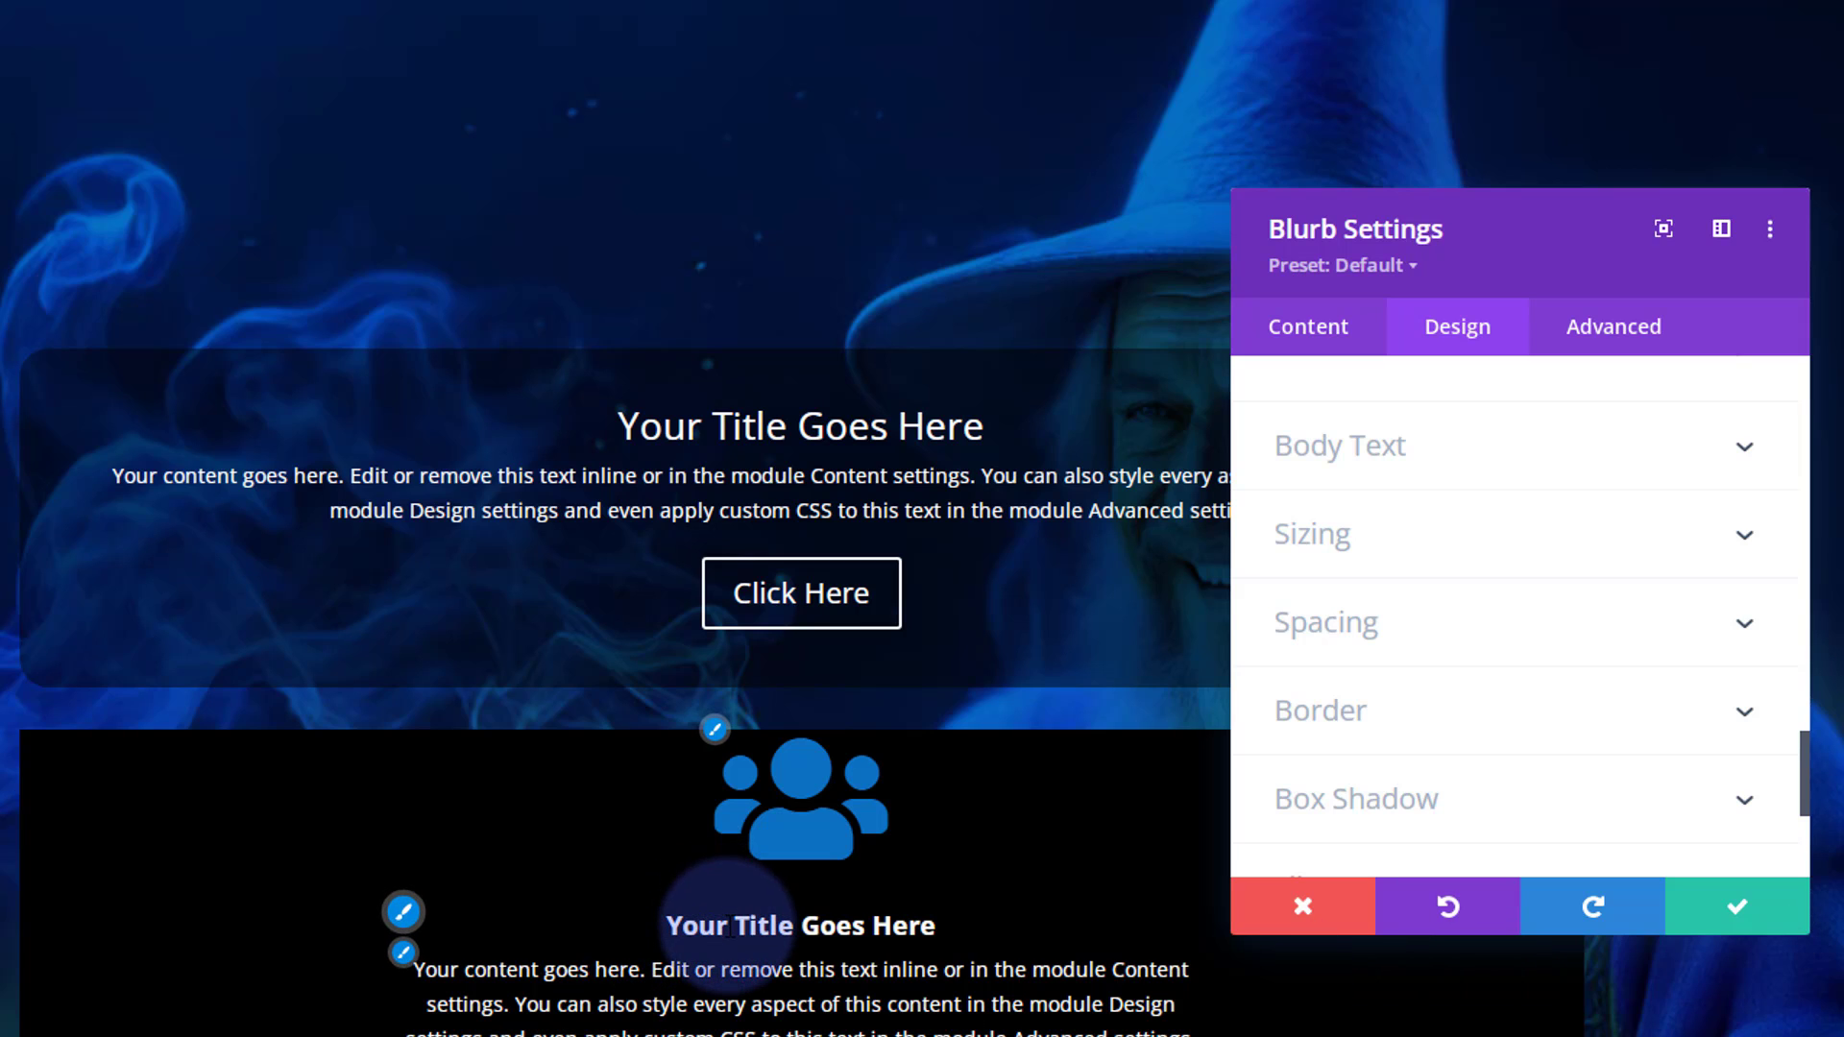
click(403, 912)
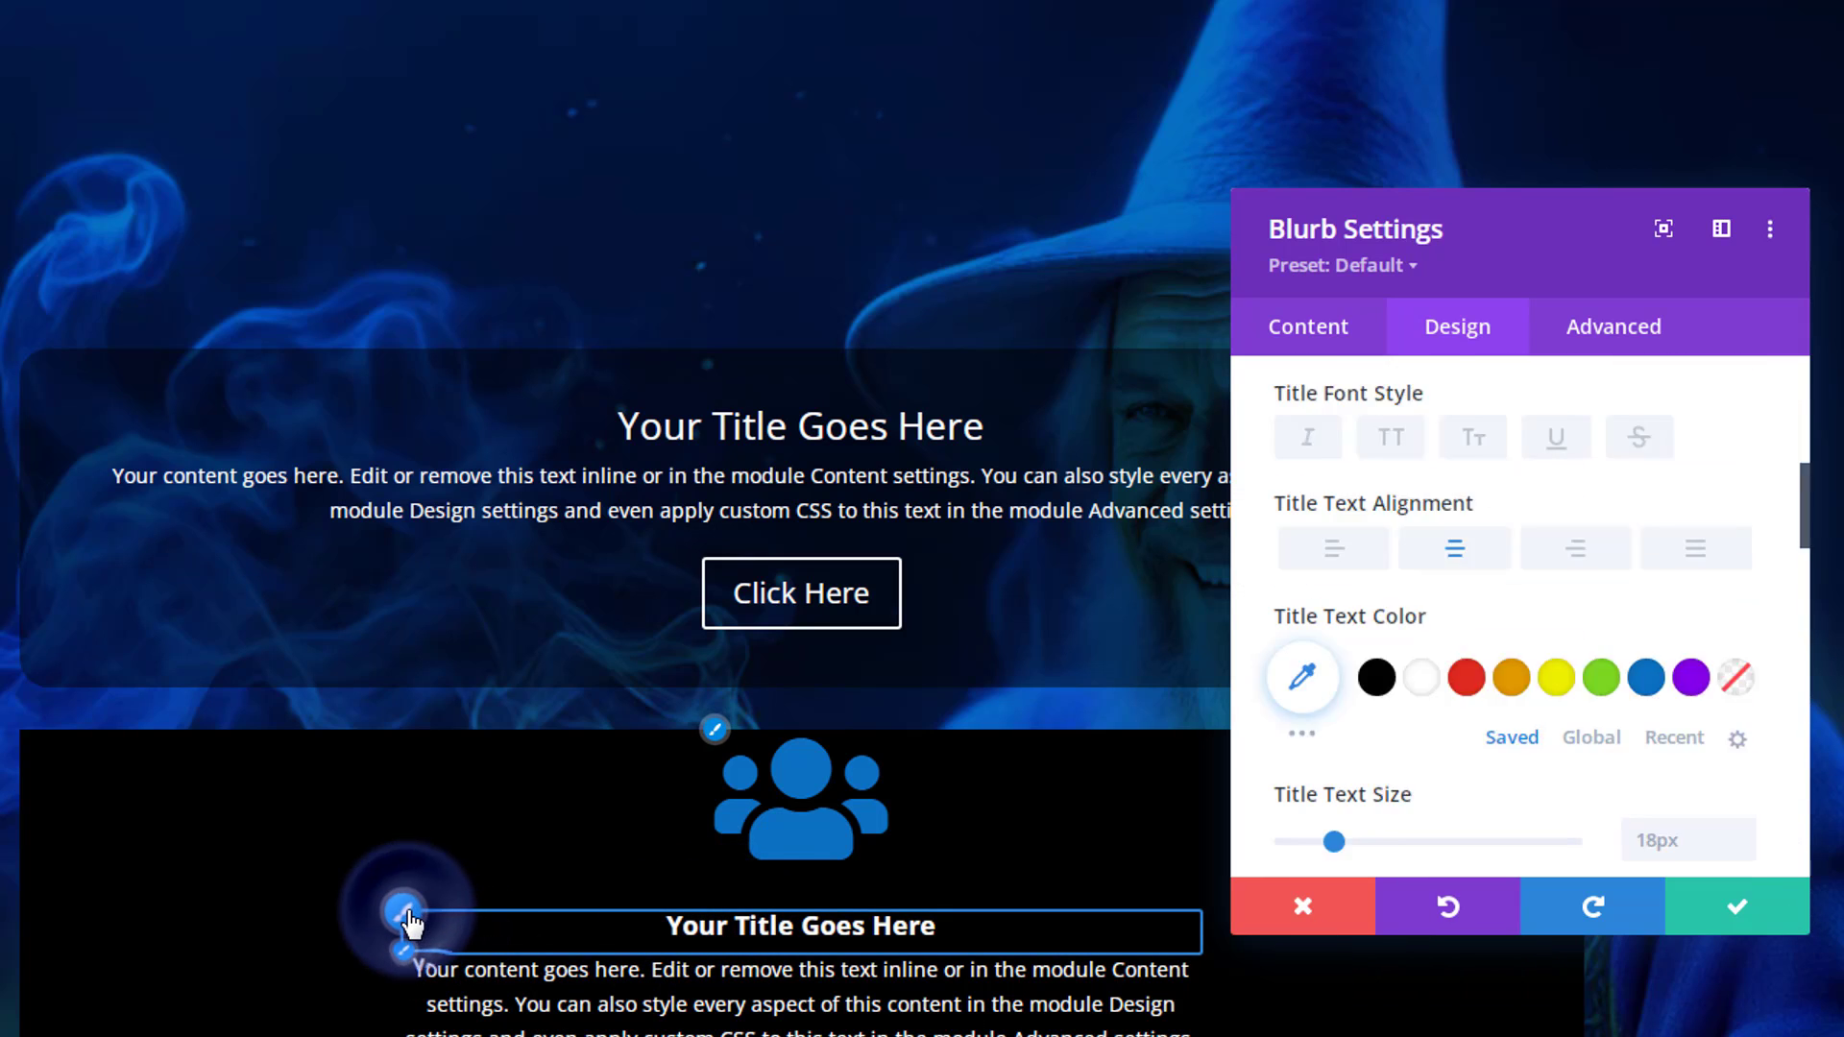
scroll(1515, 658, down, 5)
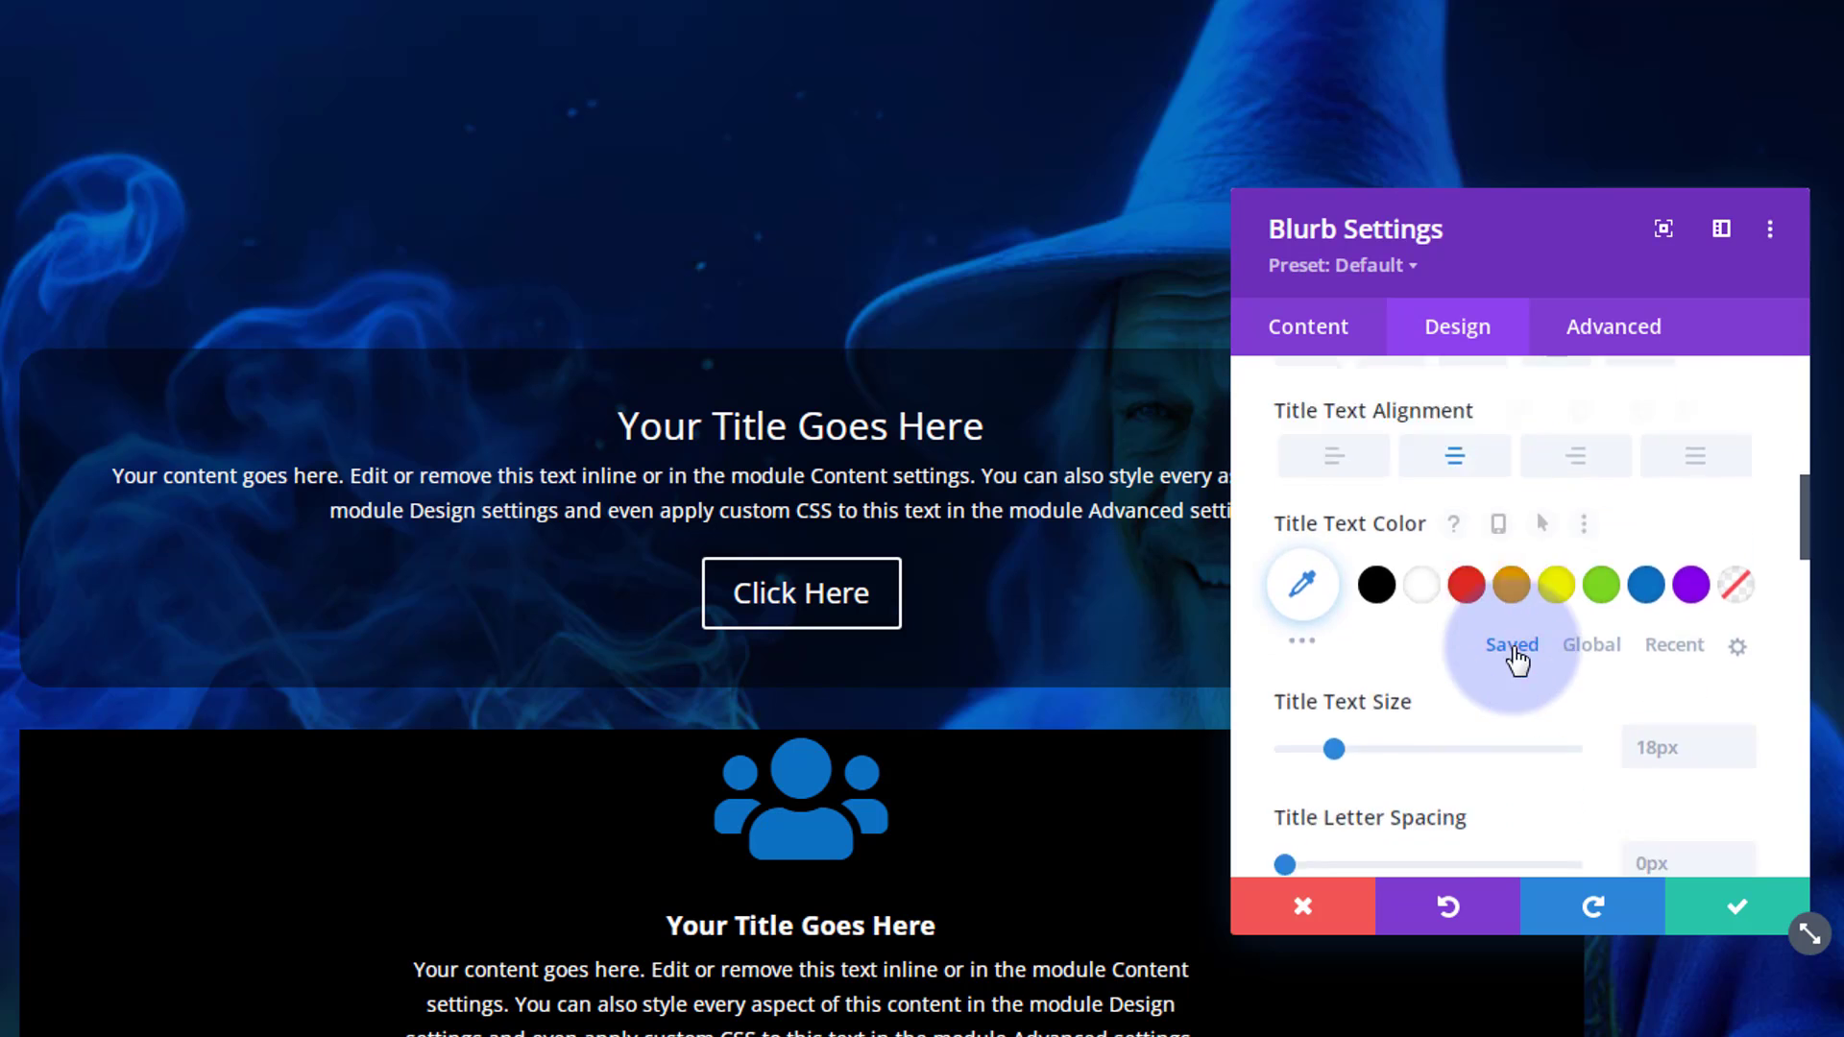
scroll(1514, 659, down, 2)
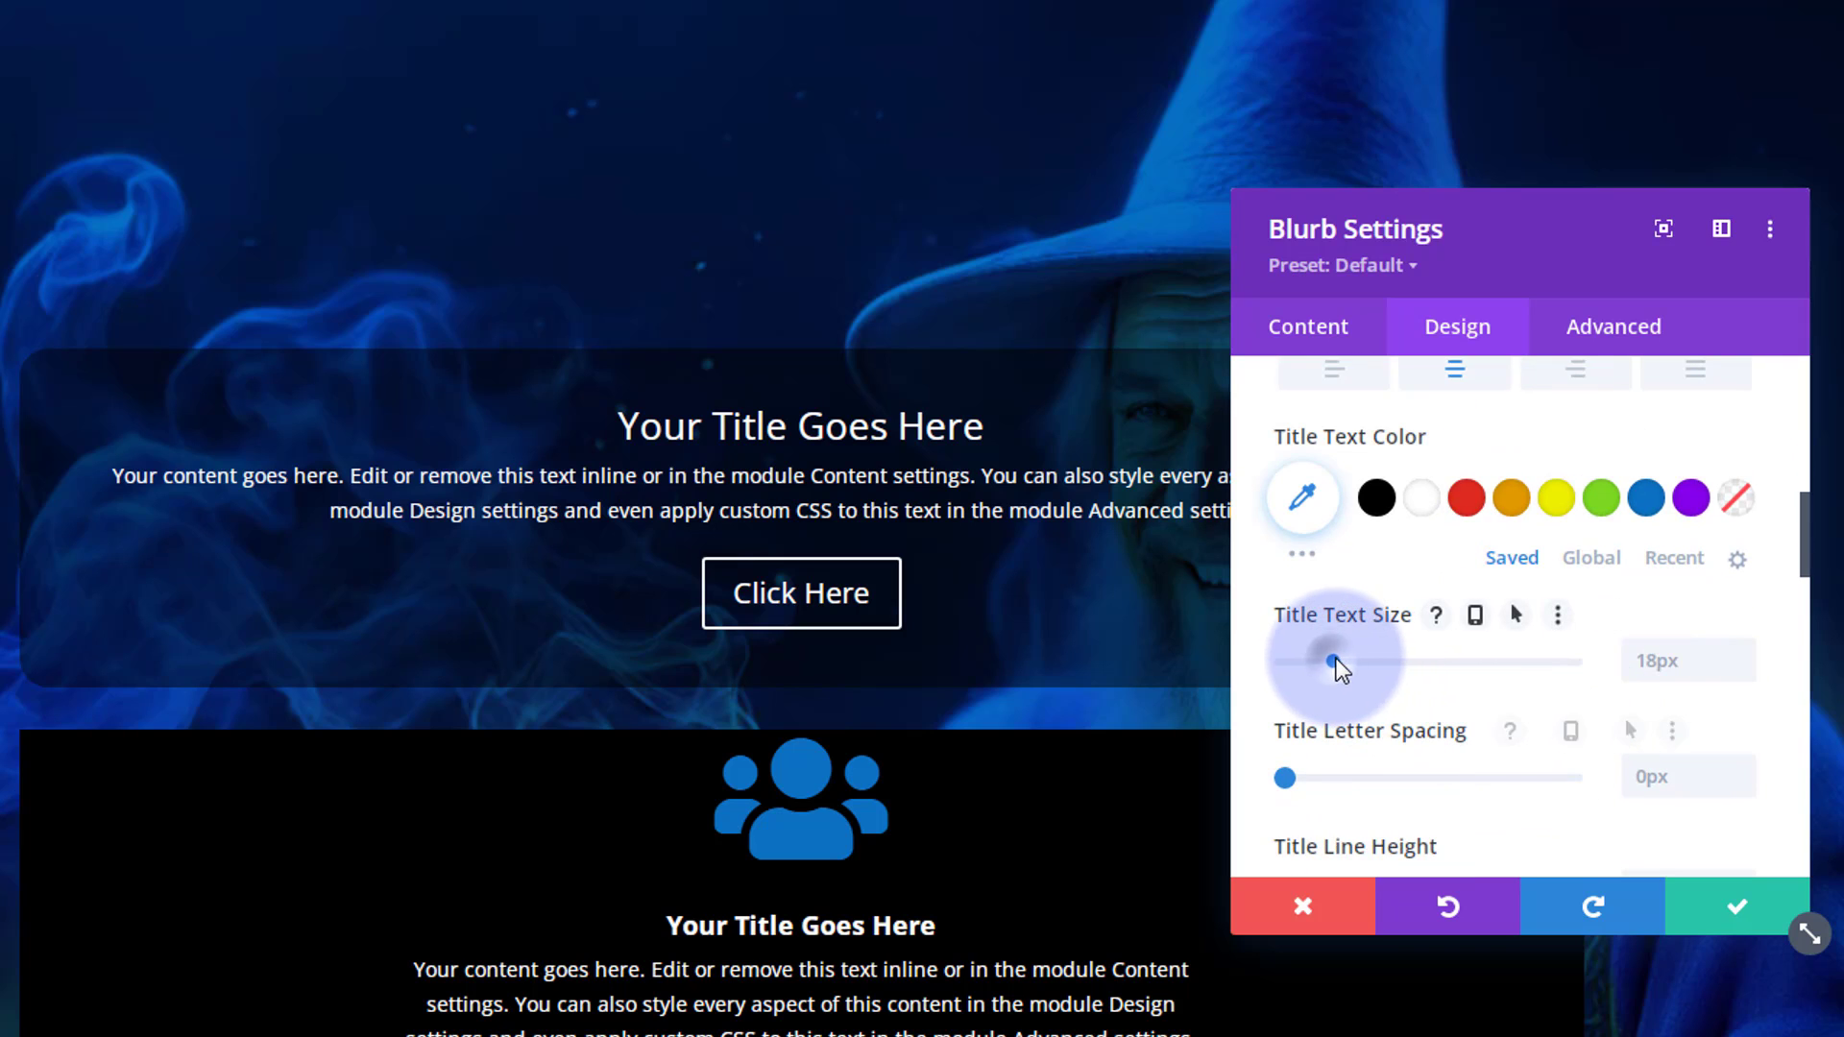
drag(1335, 659, 1357, 660)
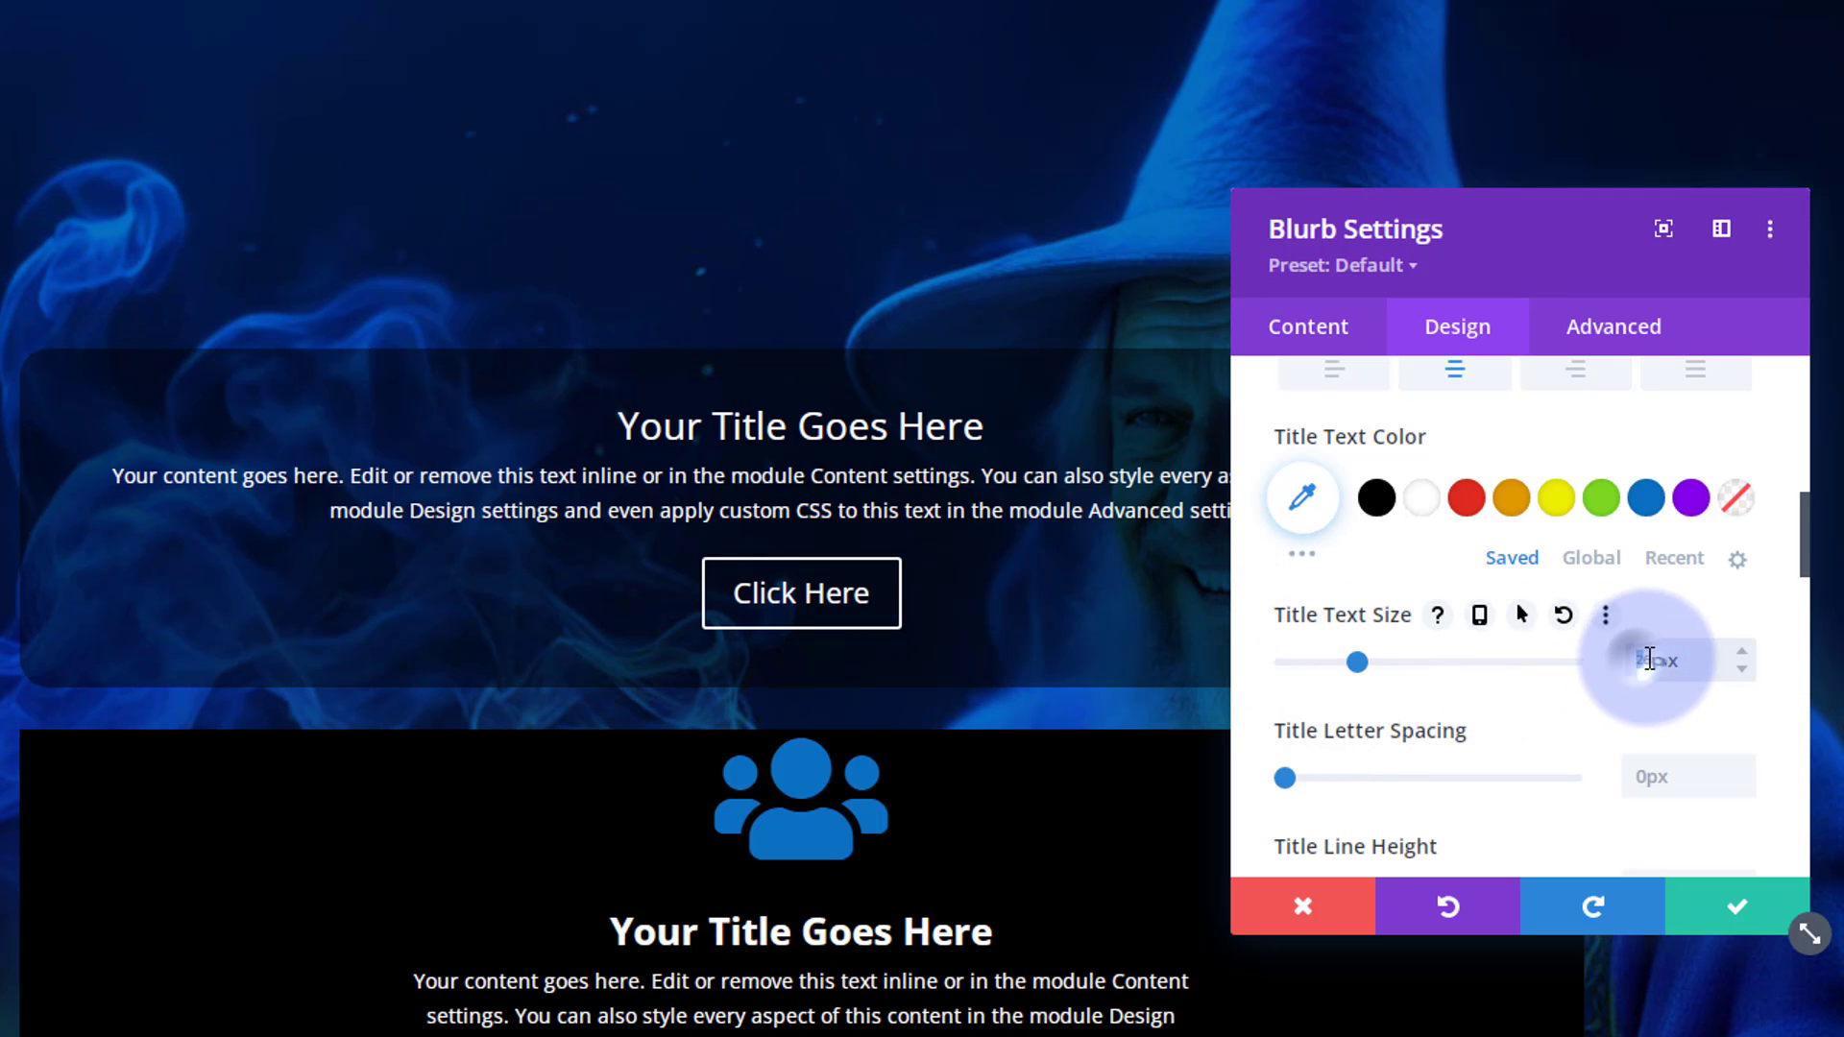
drag(1656, 660, 1627, 664)
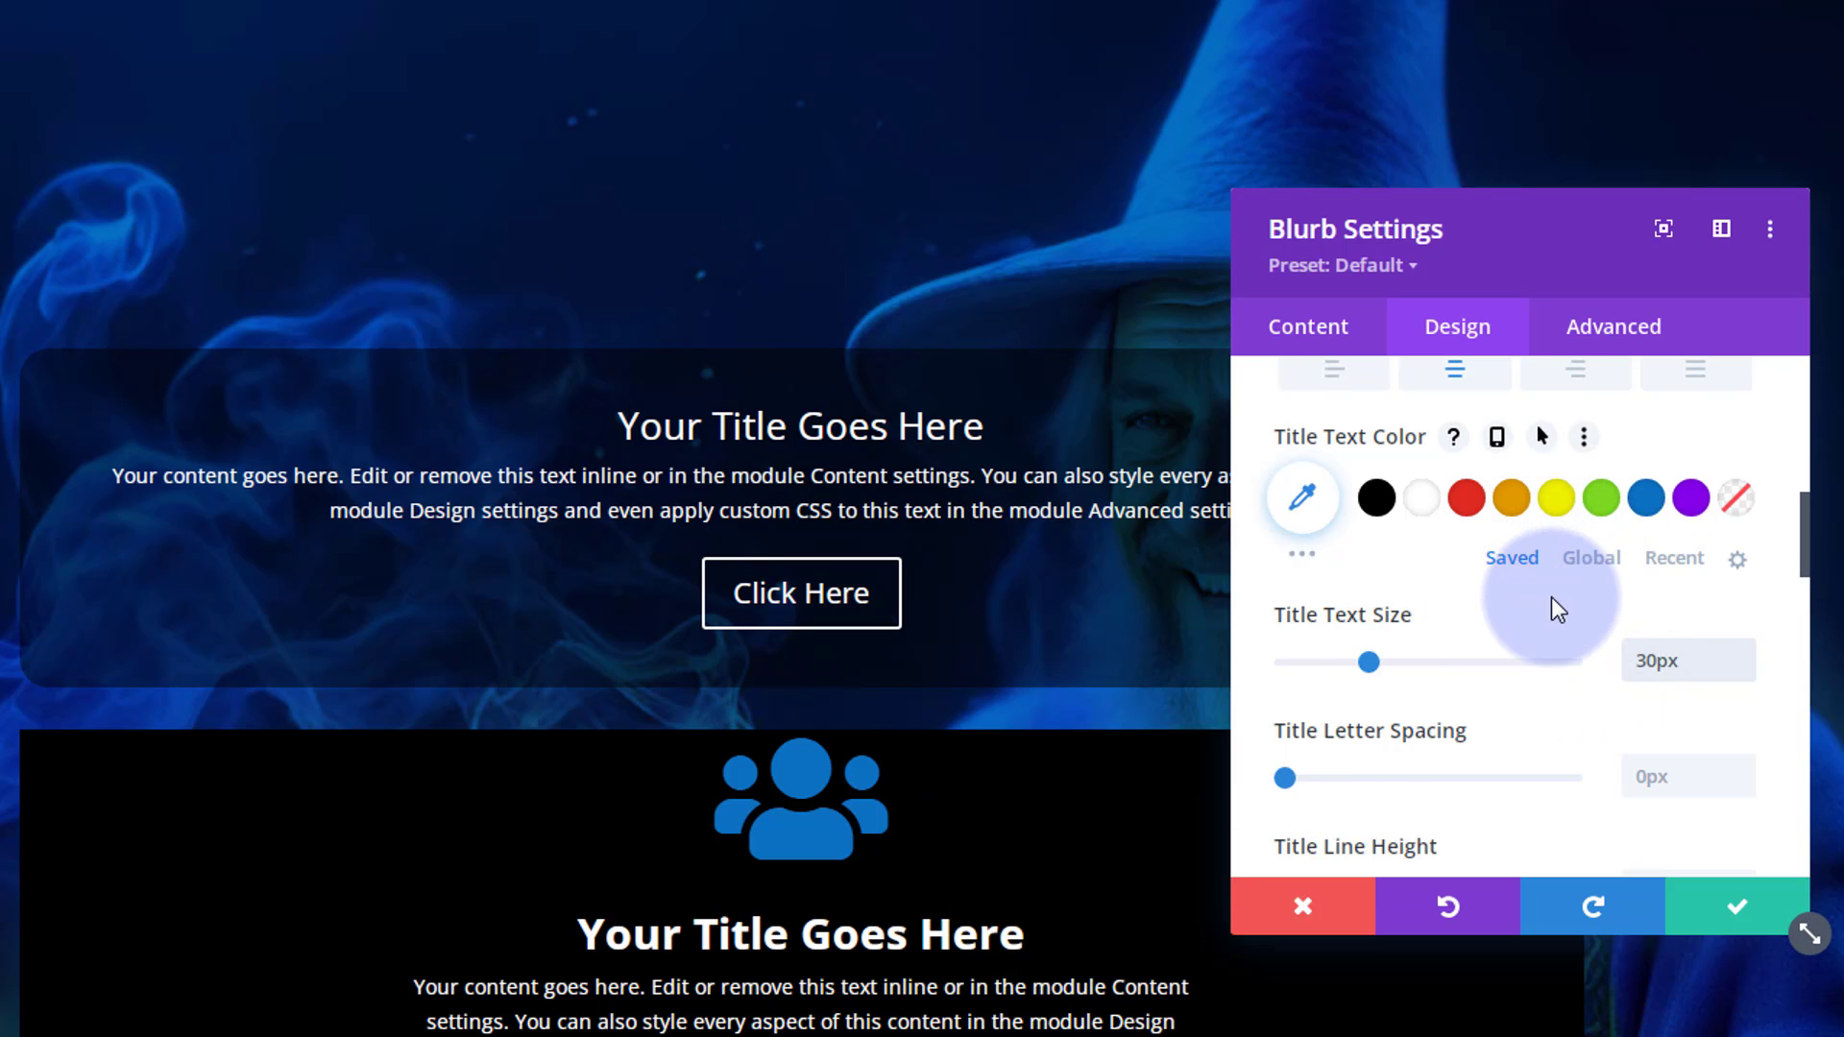
Open the blurb's Sizing settings and set the content width to 100%
scroll(1542, 609, down, 10)
scroll(1530, 627, down, 5)
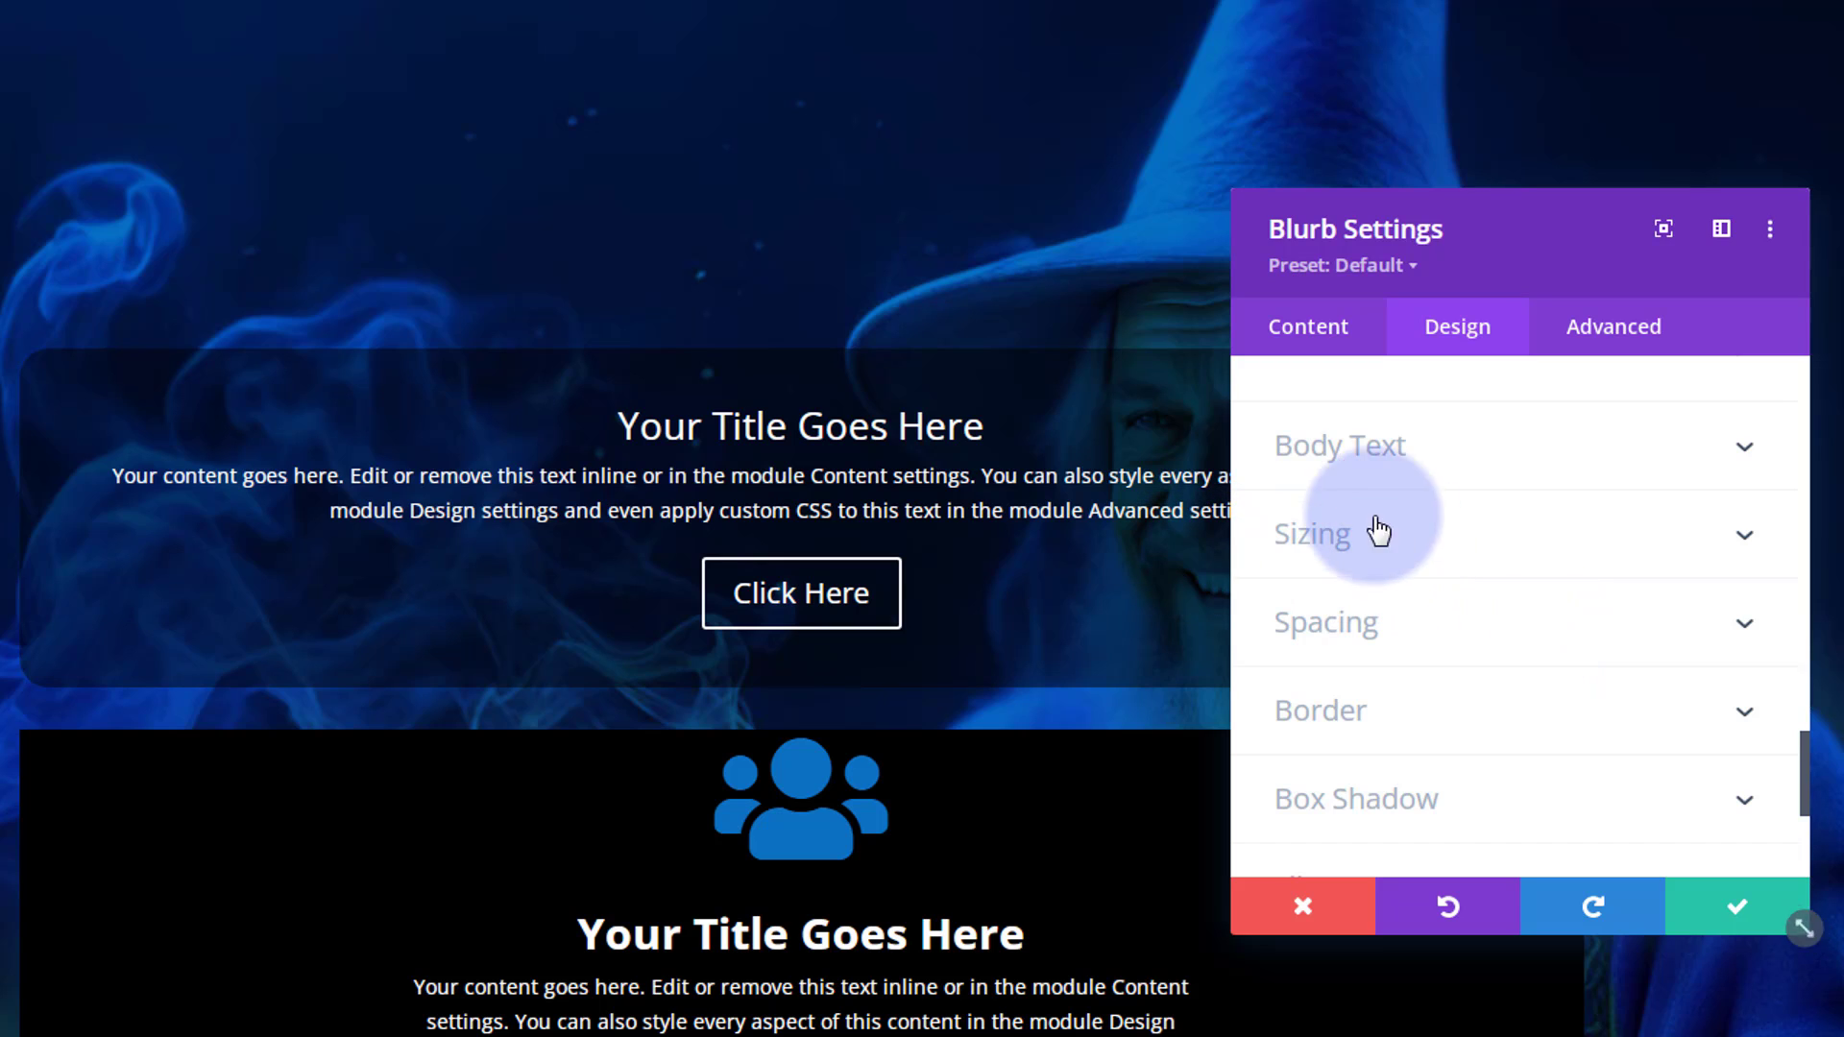
click(1453, 549)
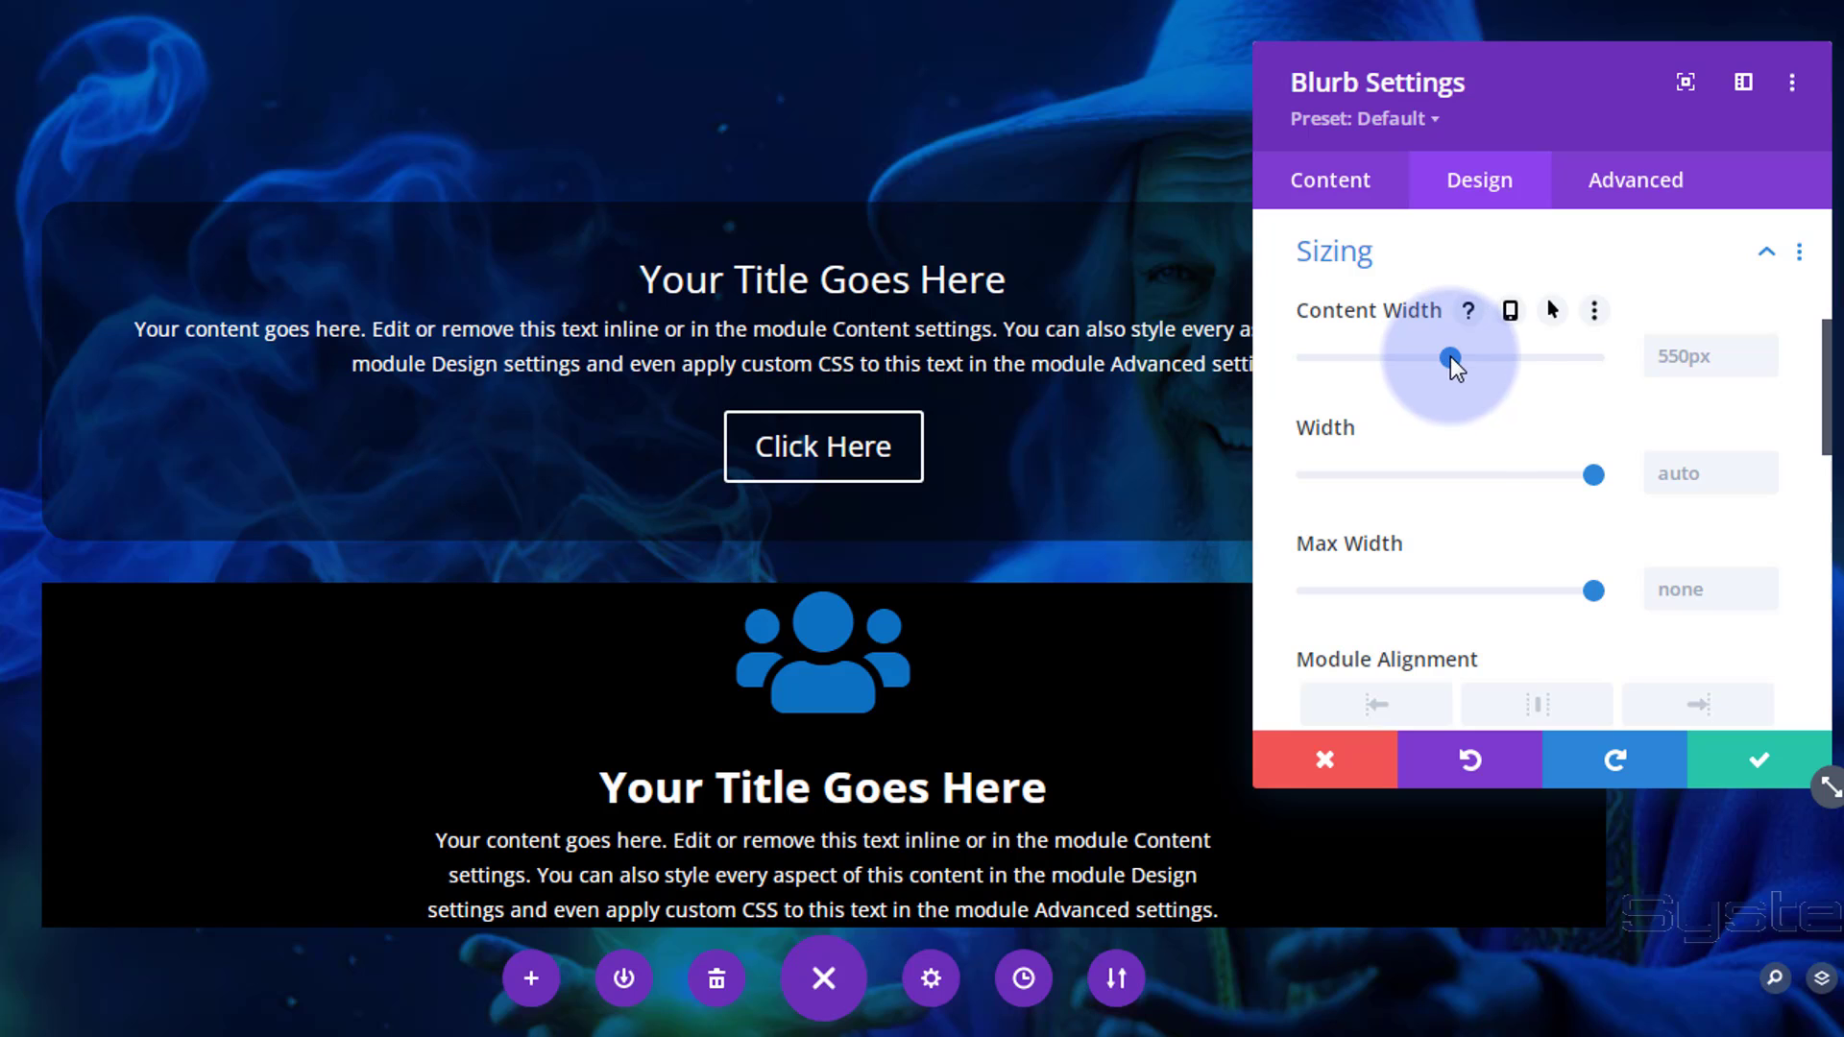
click(1660, 357)
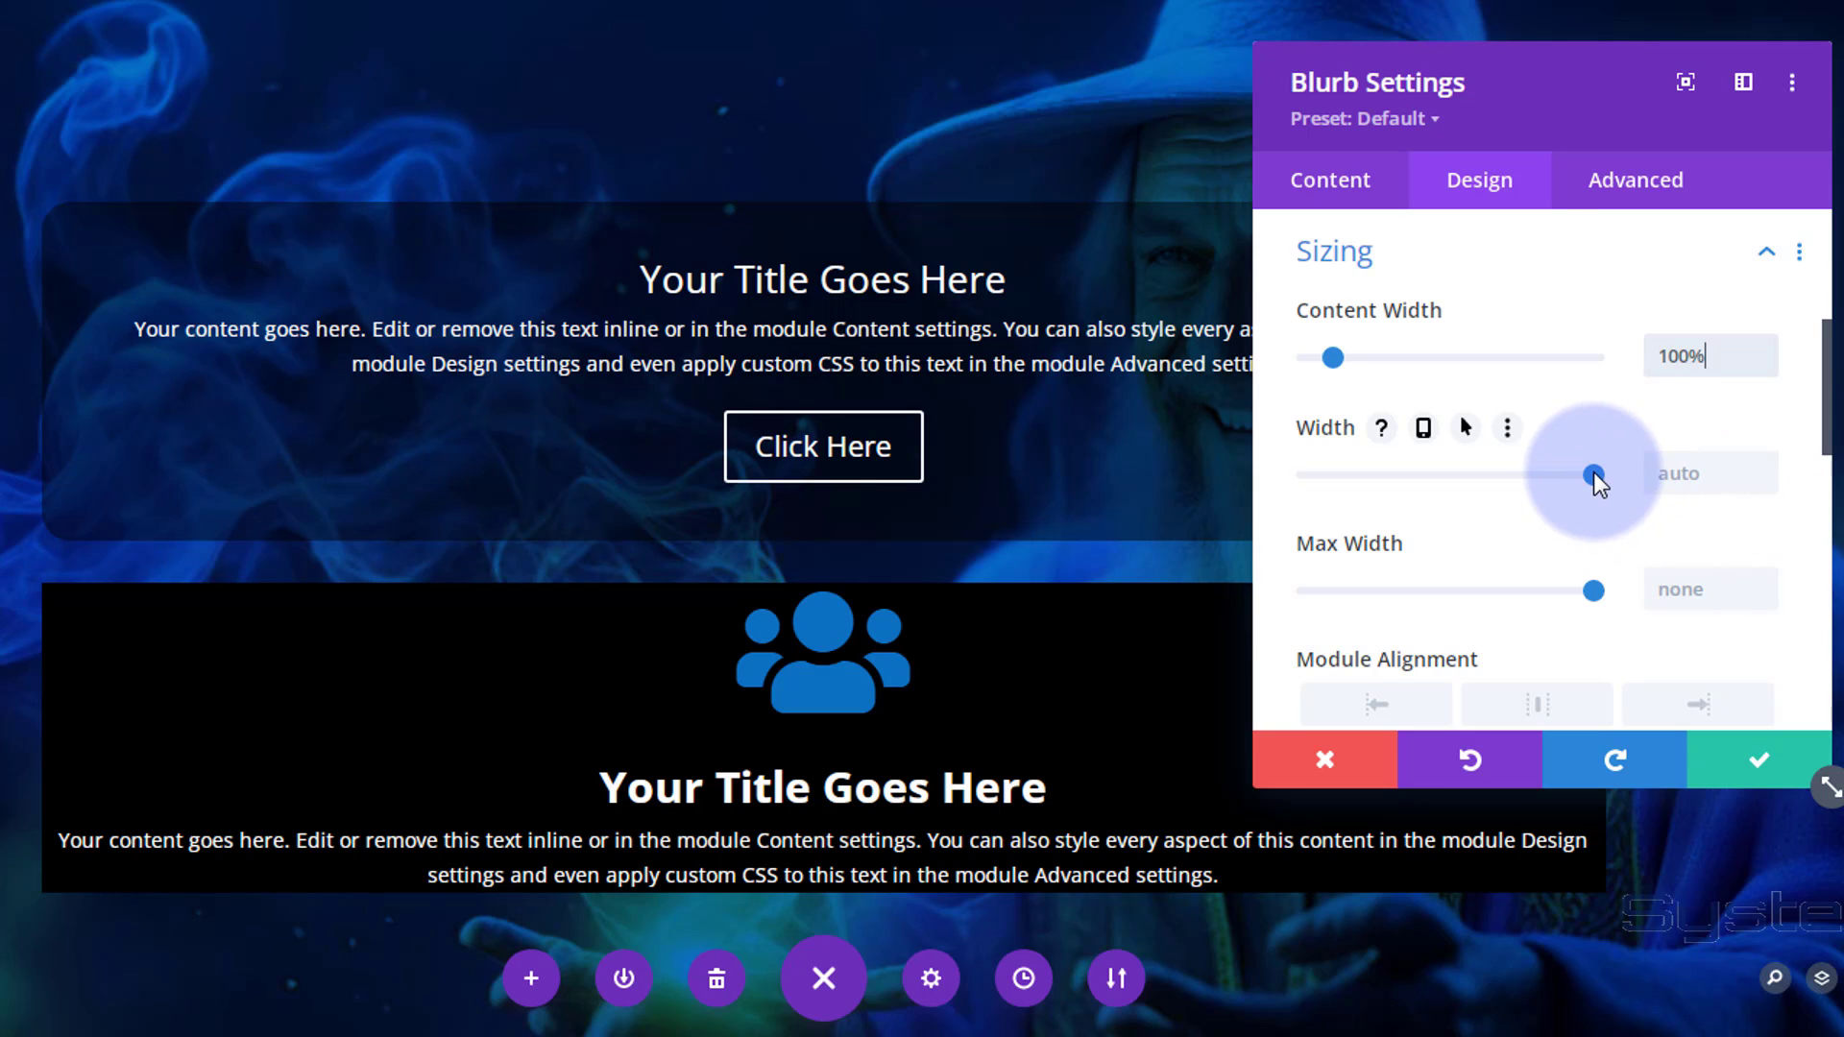
Narrow the blurb's width to 34% and center the module alignment
drag(1593, 472, 1403, 480)
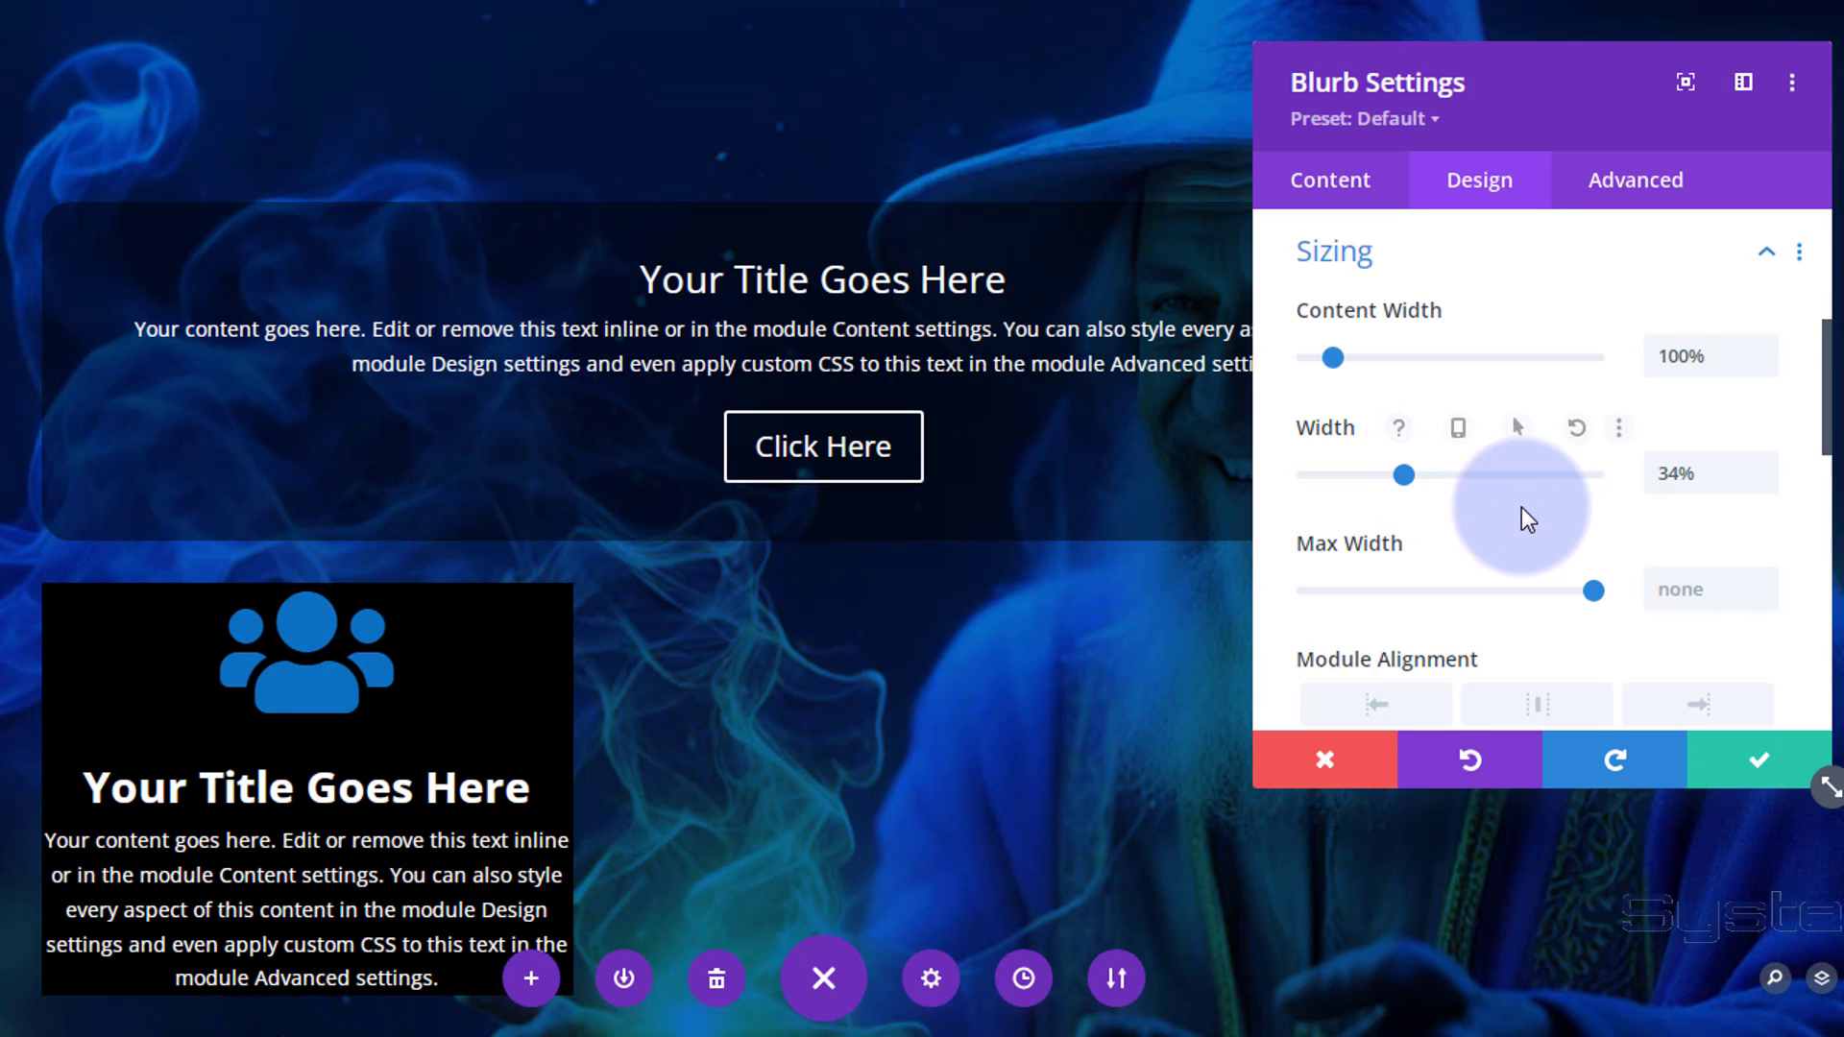
scroll(1521, 507, down, 3)
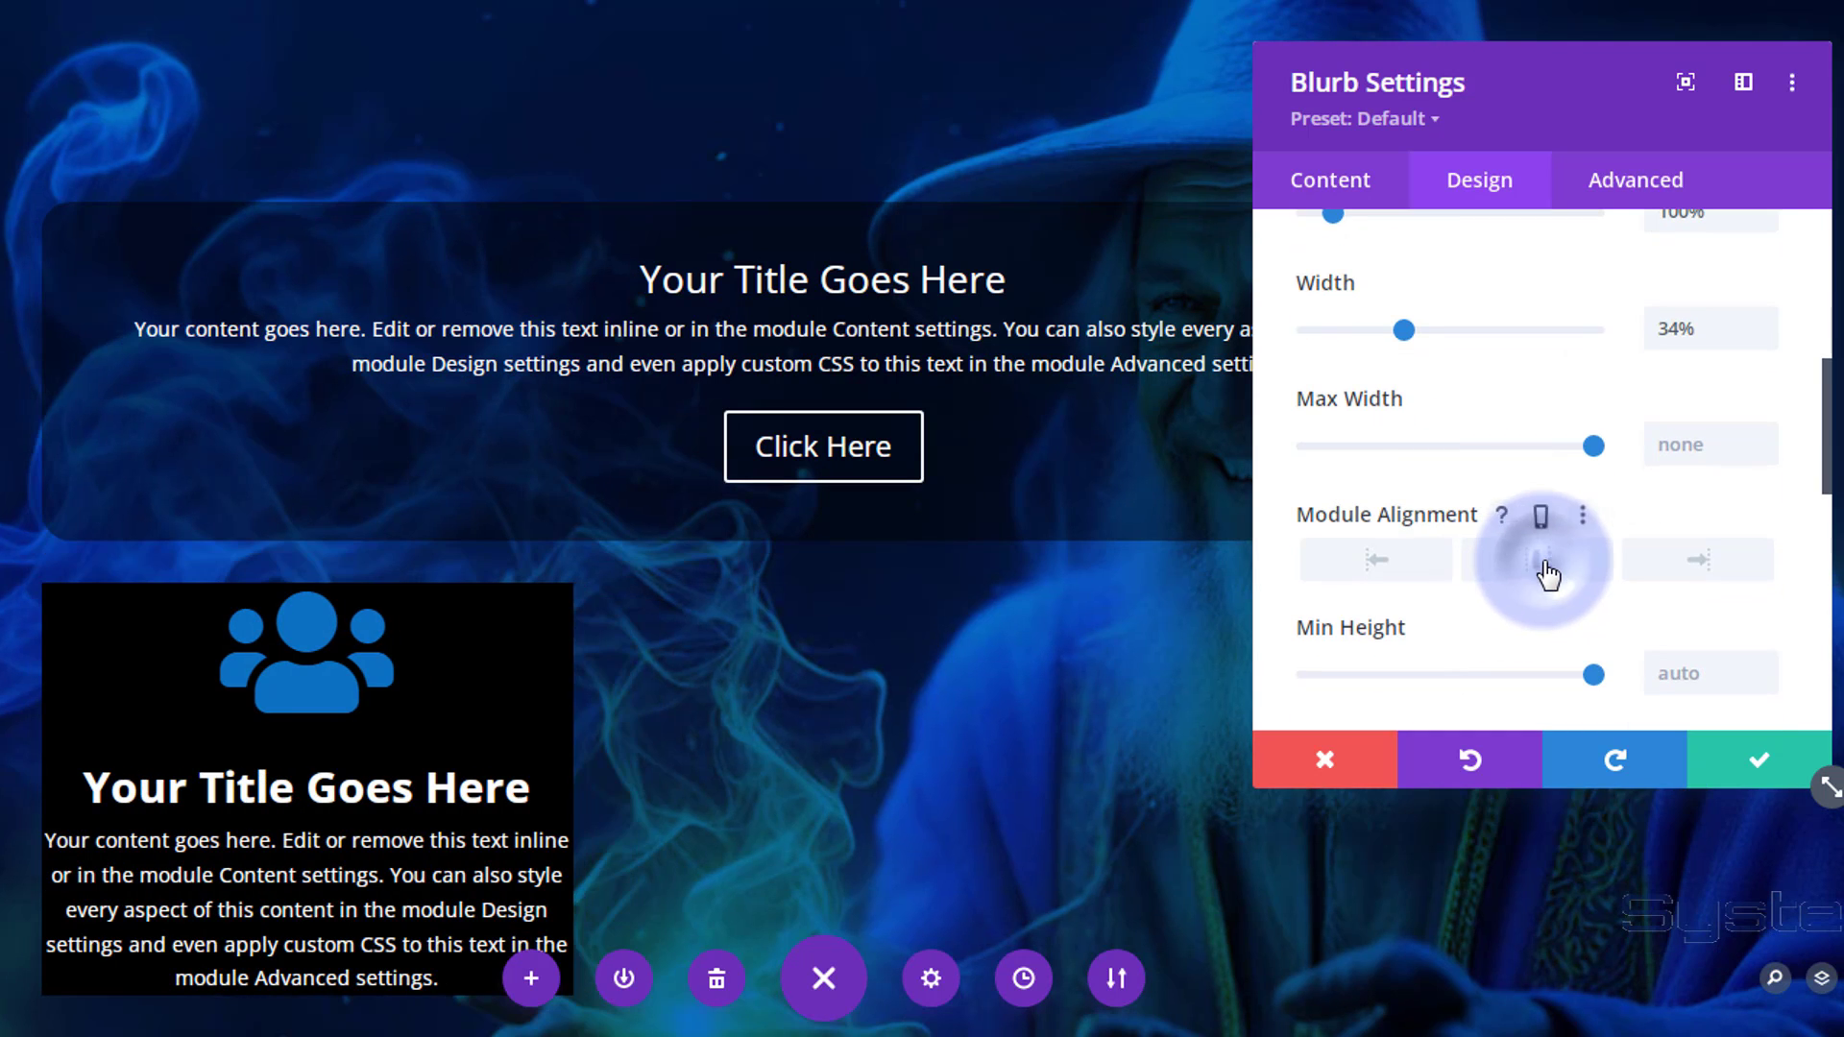
click(1542, 562)
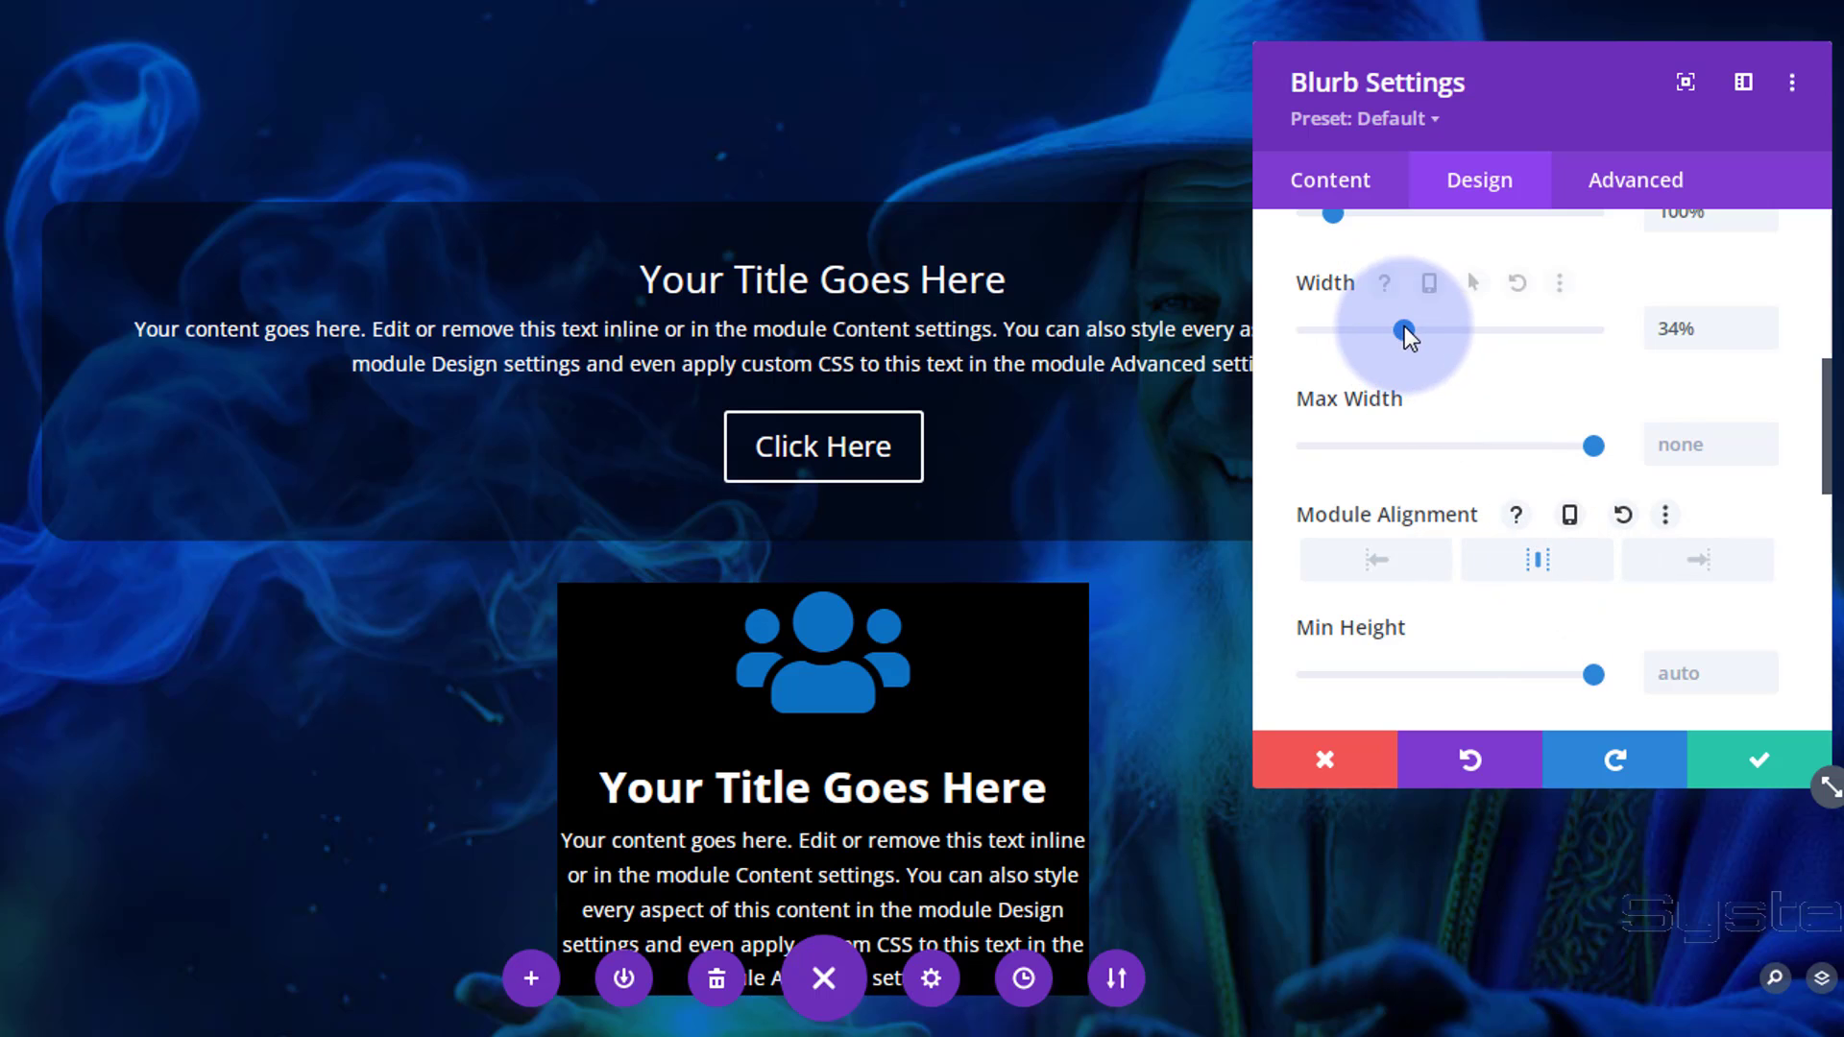
Widen the blurb to 100%, and clear the width value to restore auto
drag(1402, 327, 1612, 339)
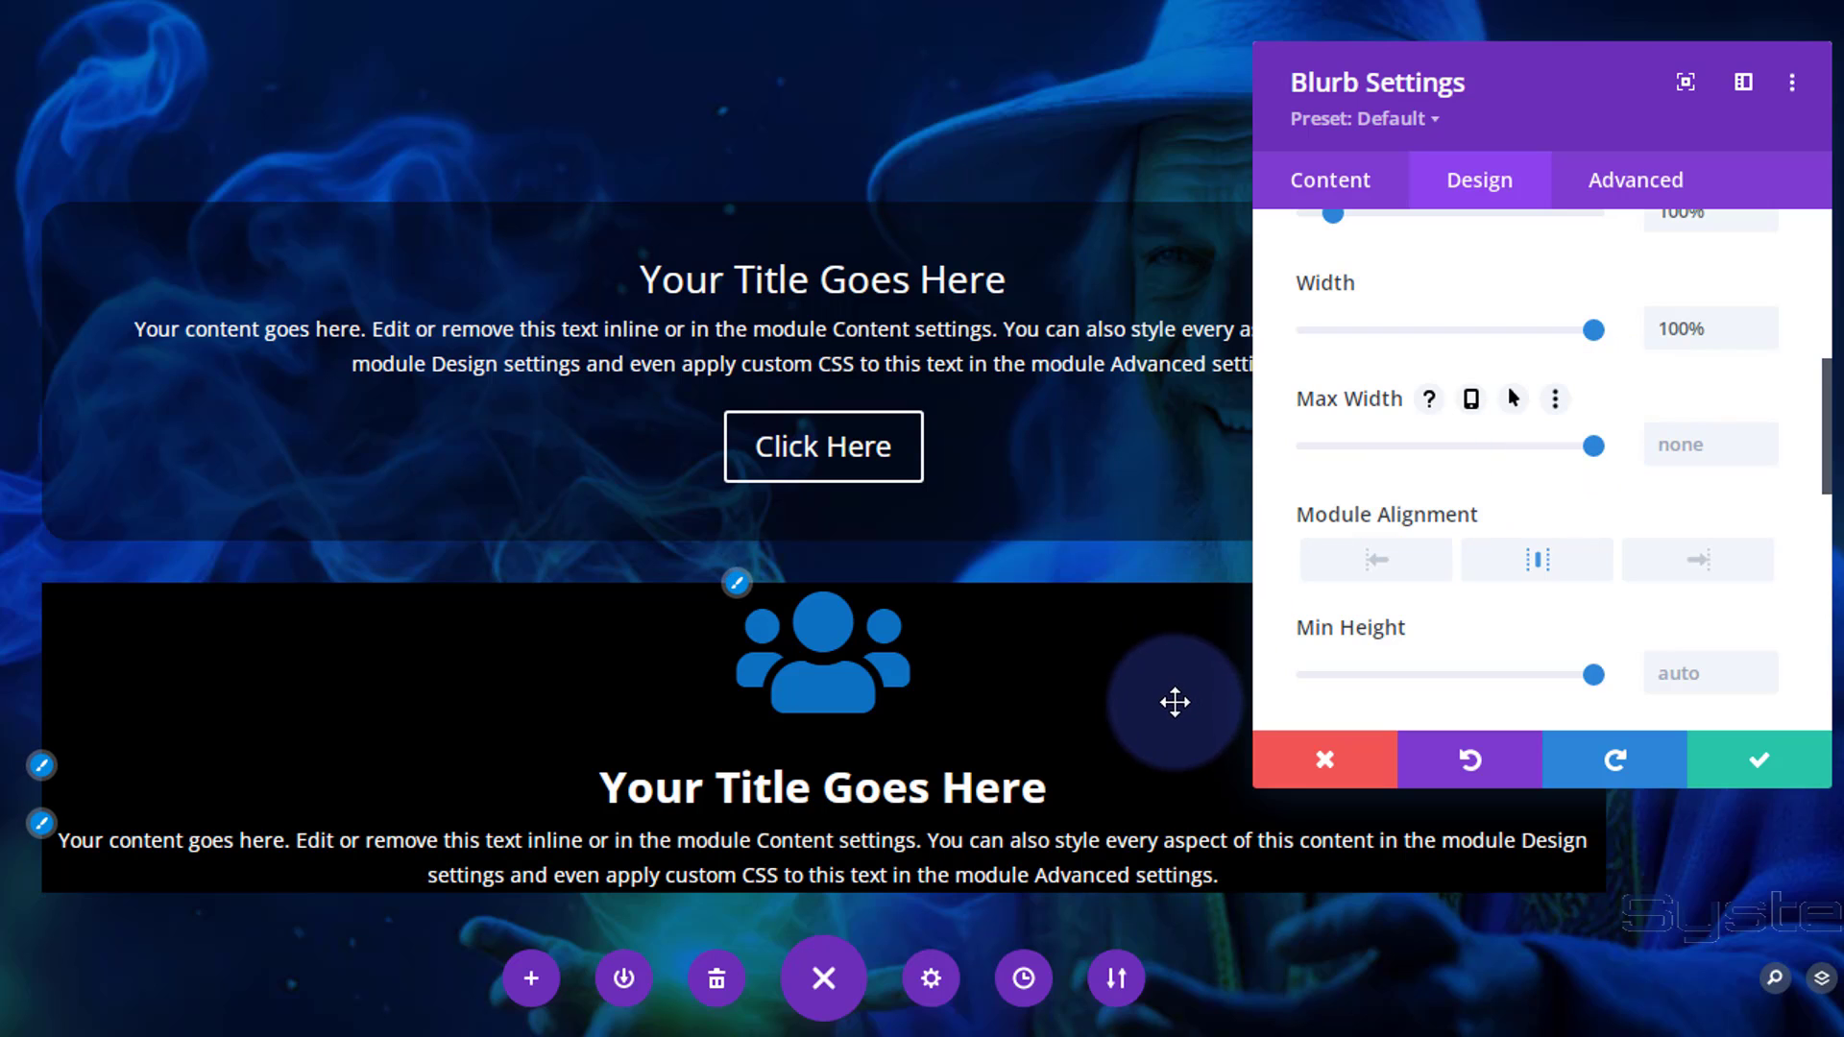
drag(1714, 328, 1638, 327)
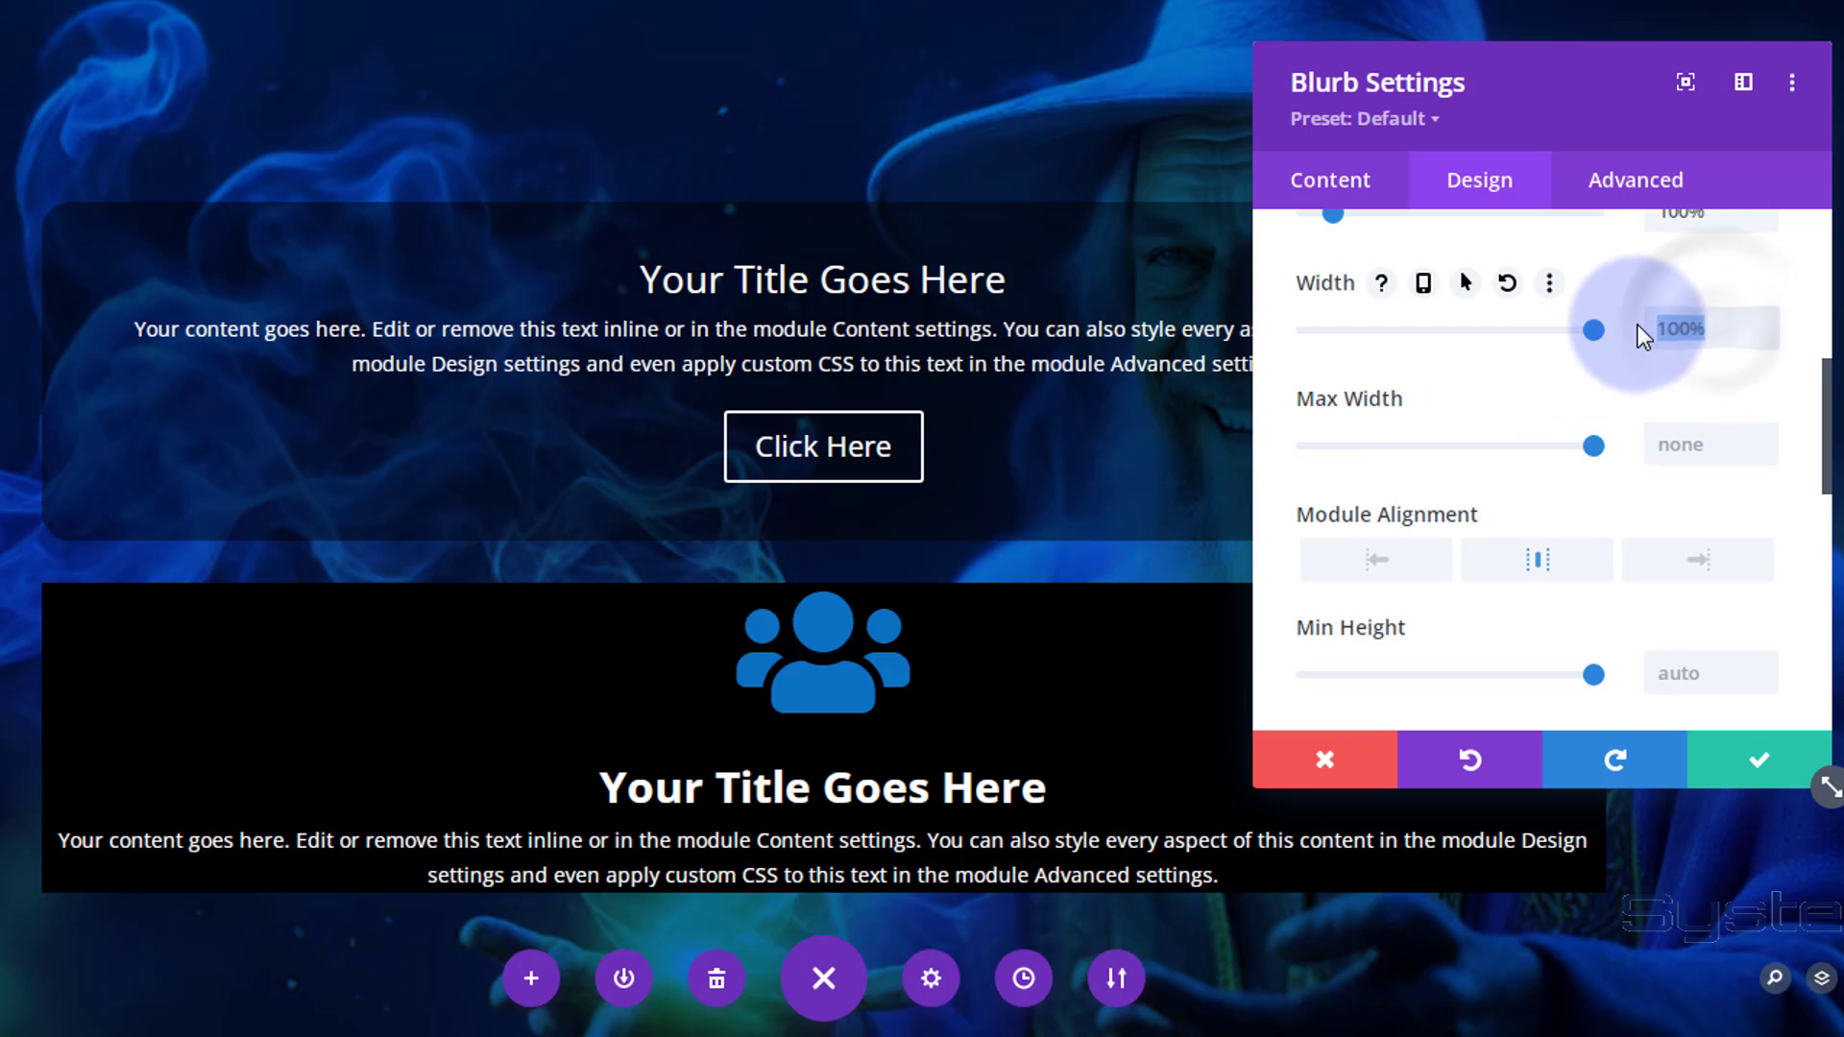
key(BackSpace)
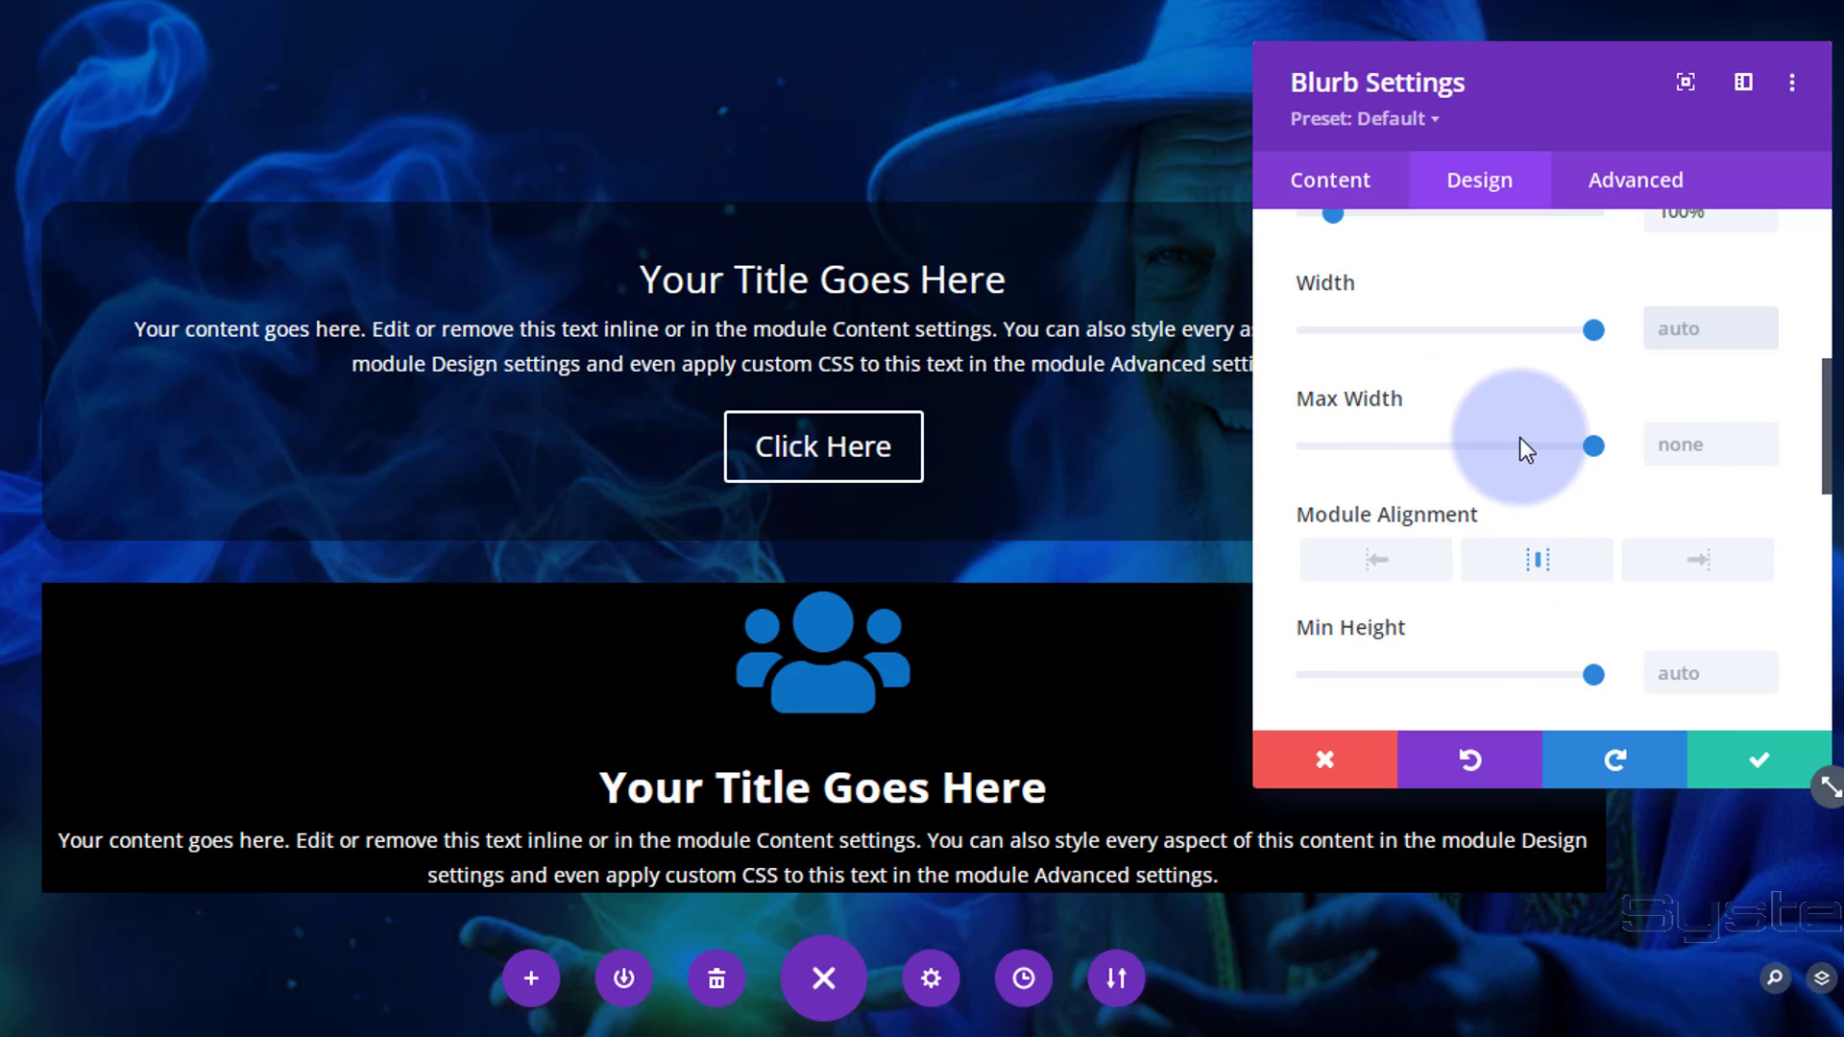
Open the blurb's Spacing settings and try a top margin of 100px
scroll(1486, 459, down, 3)
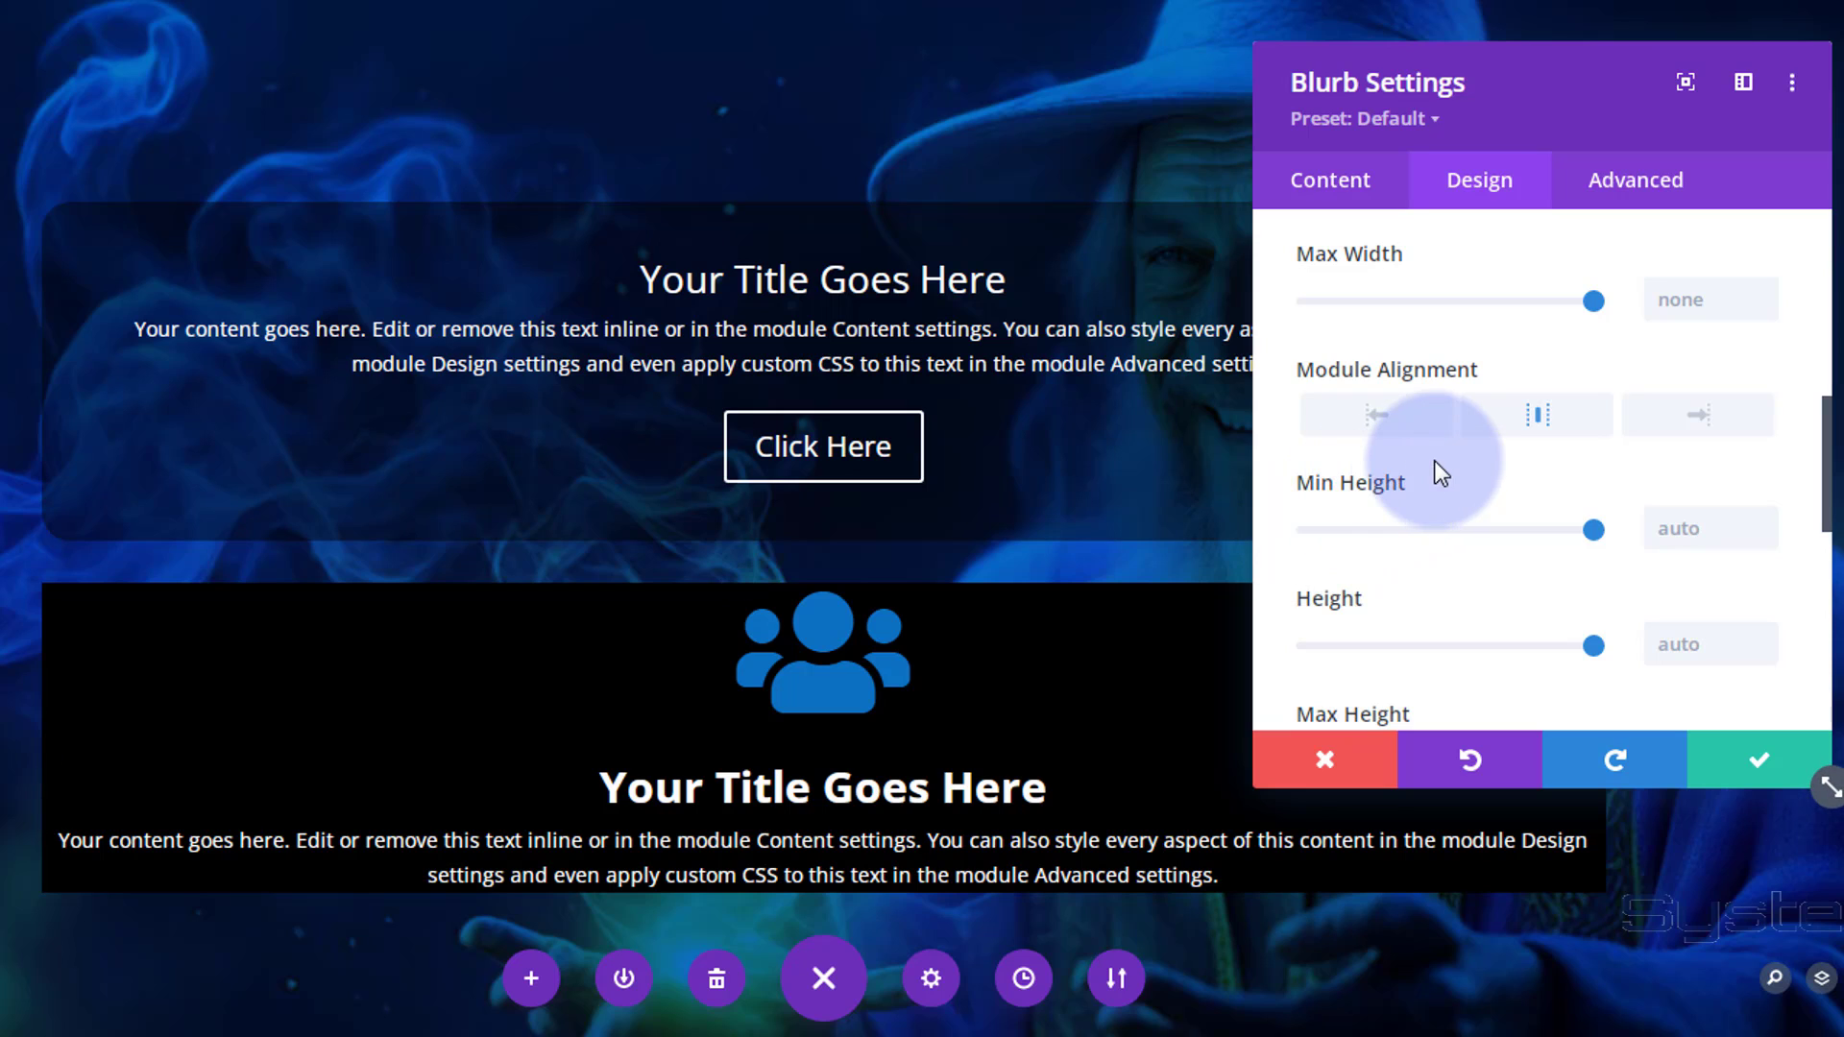
scroll(1433, 467, down, 2)
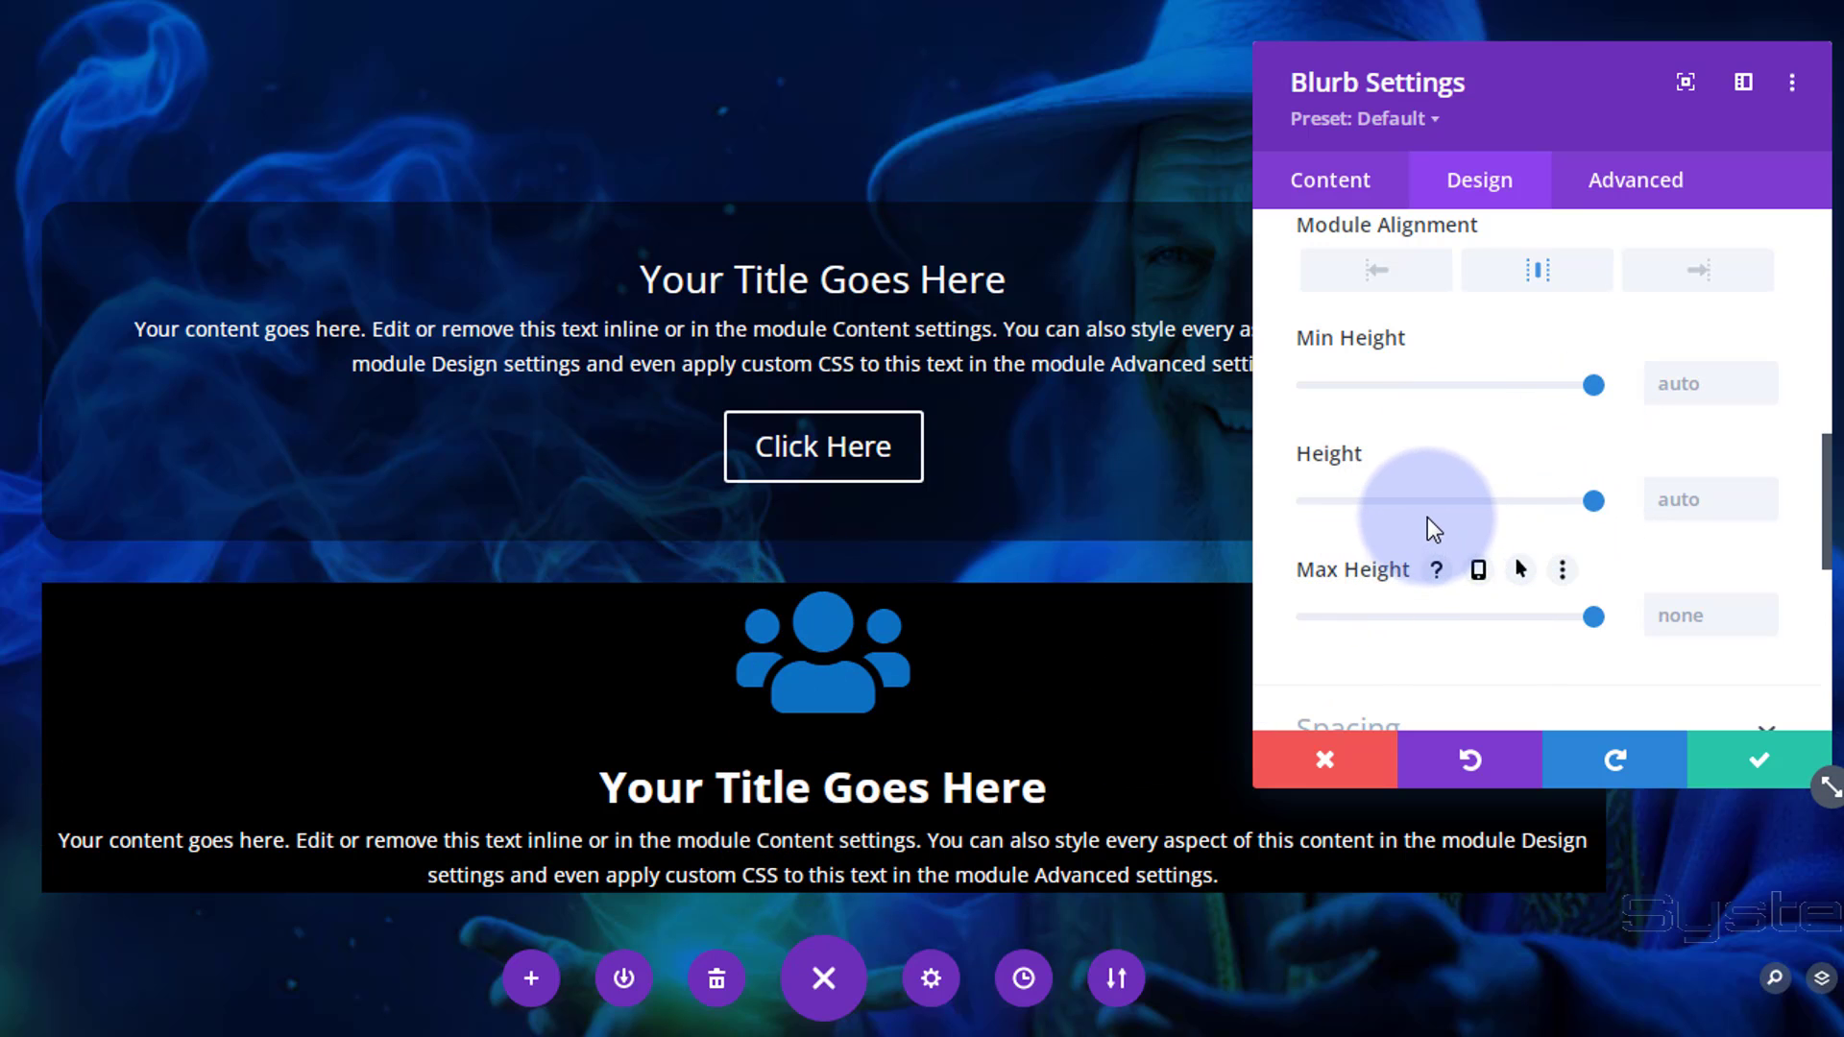
scroll(1428, 518, down, 2)
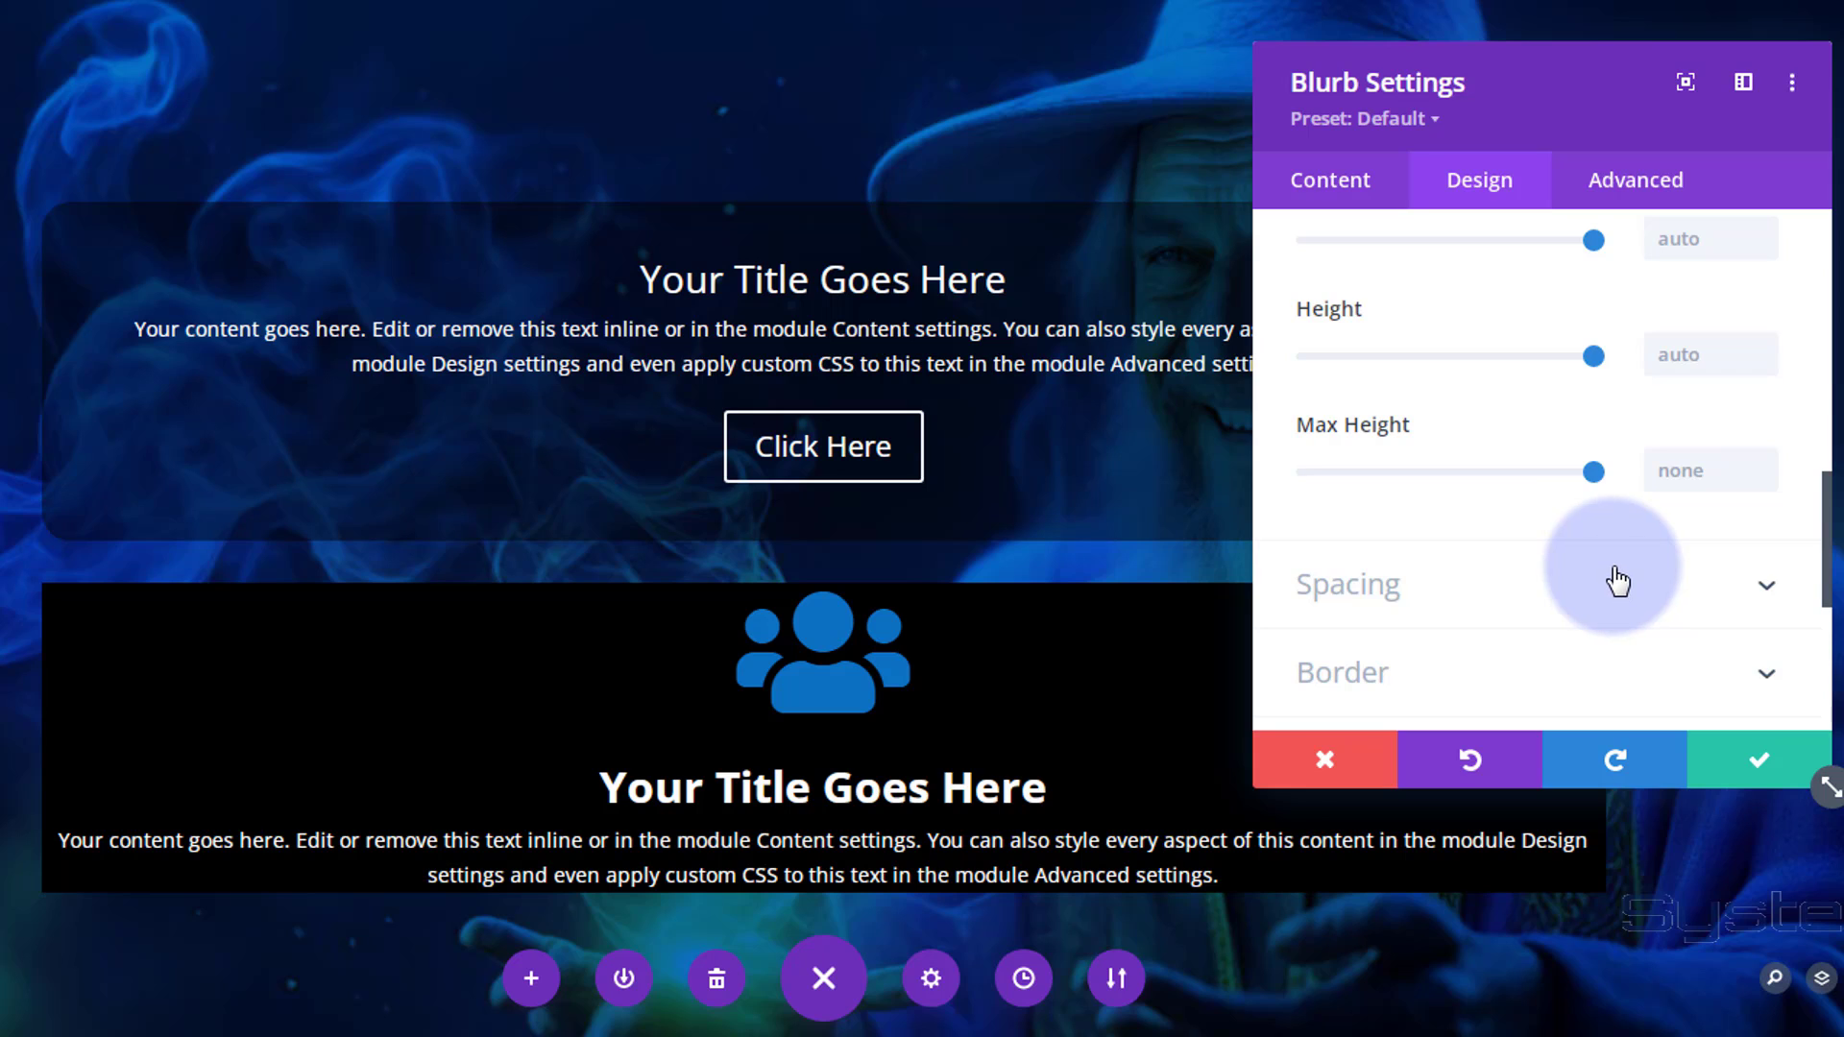
scroll(1618, 583, down, 2)
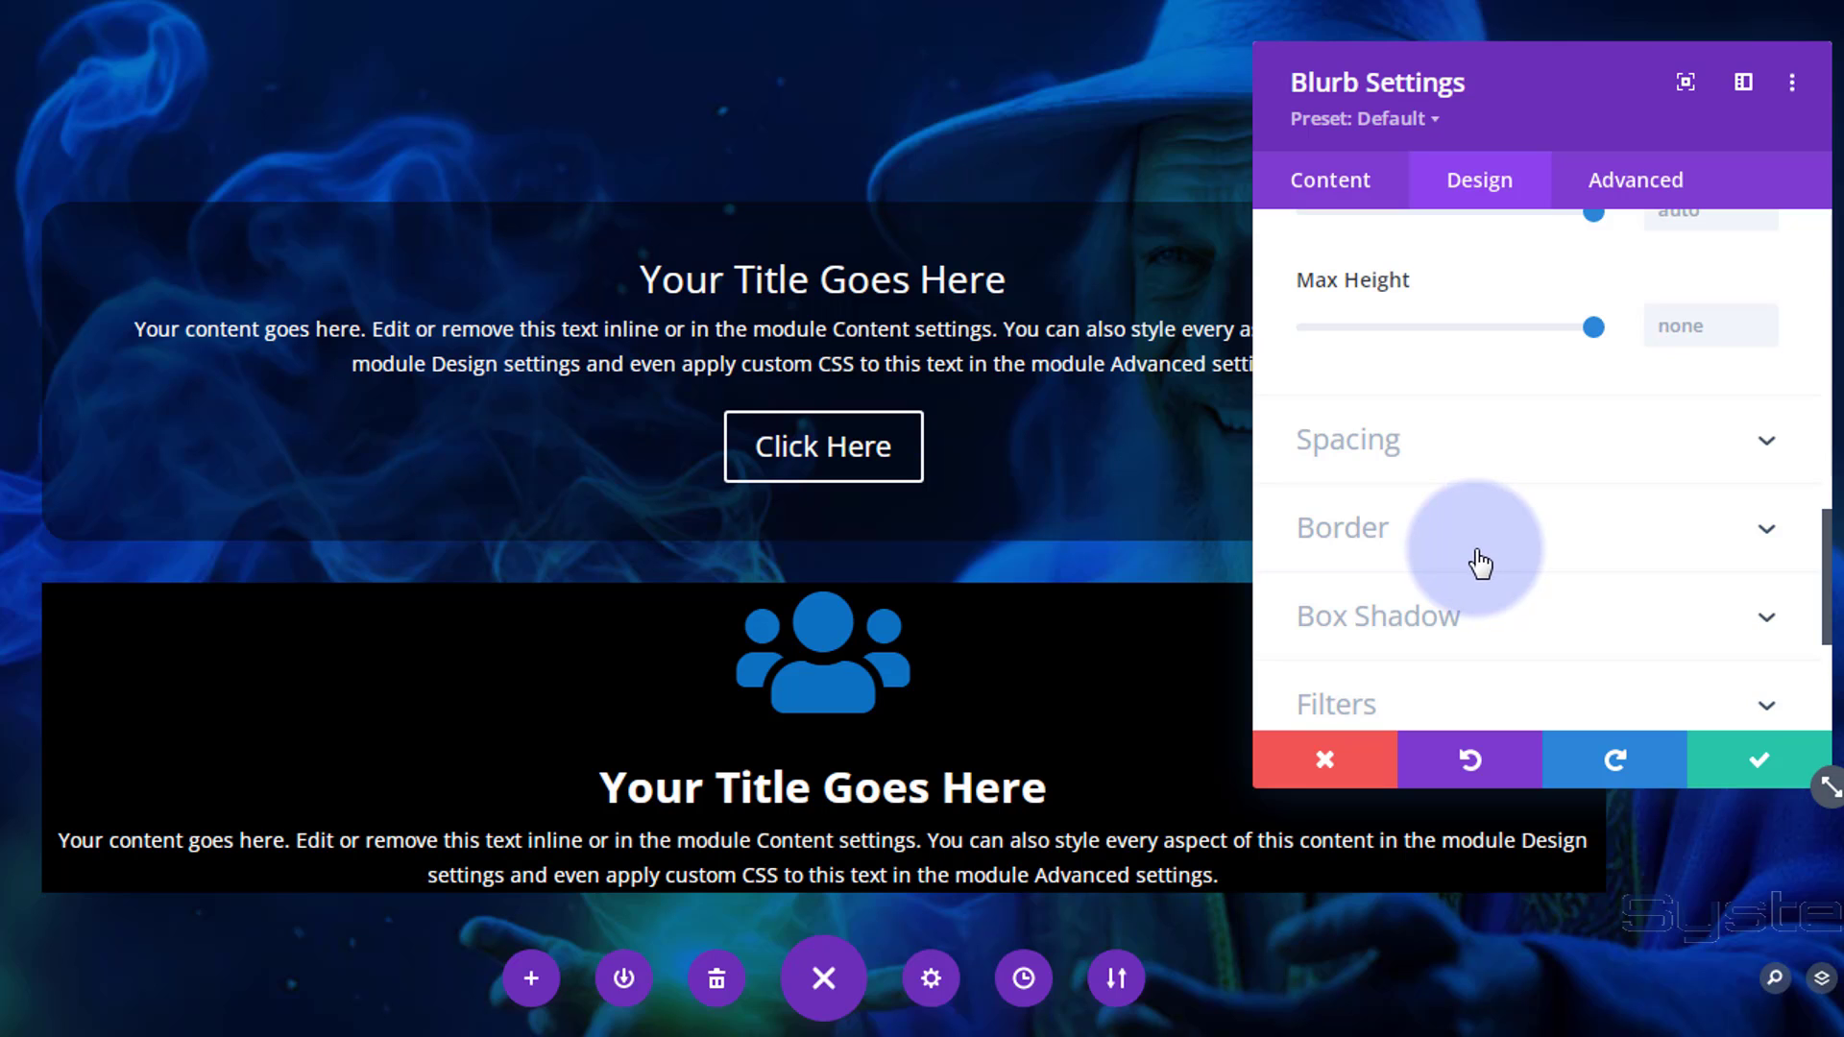
click(1454, 444)
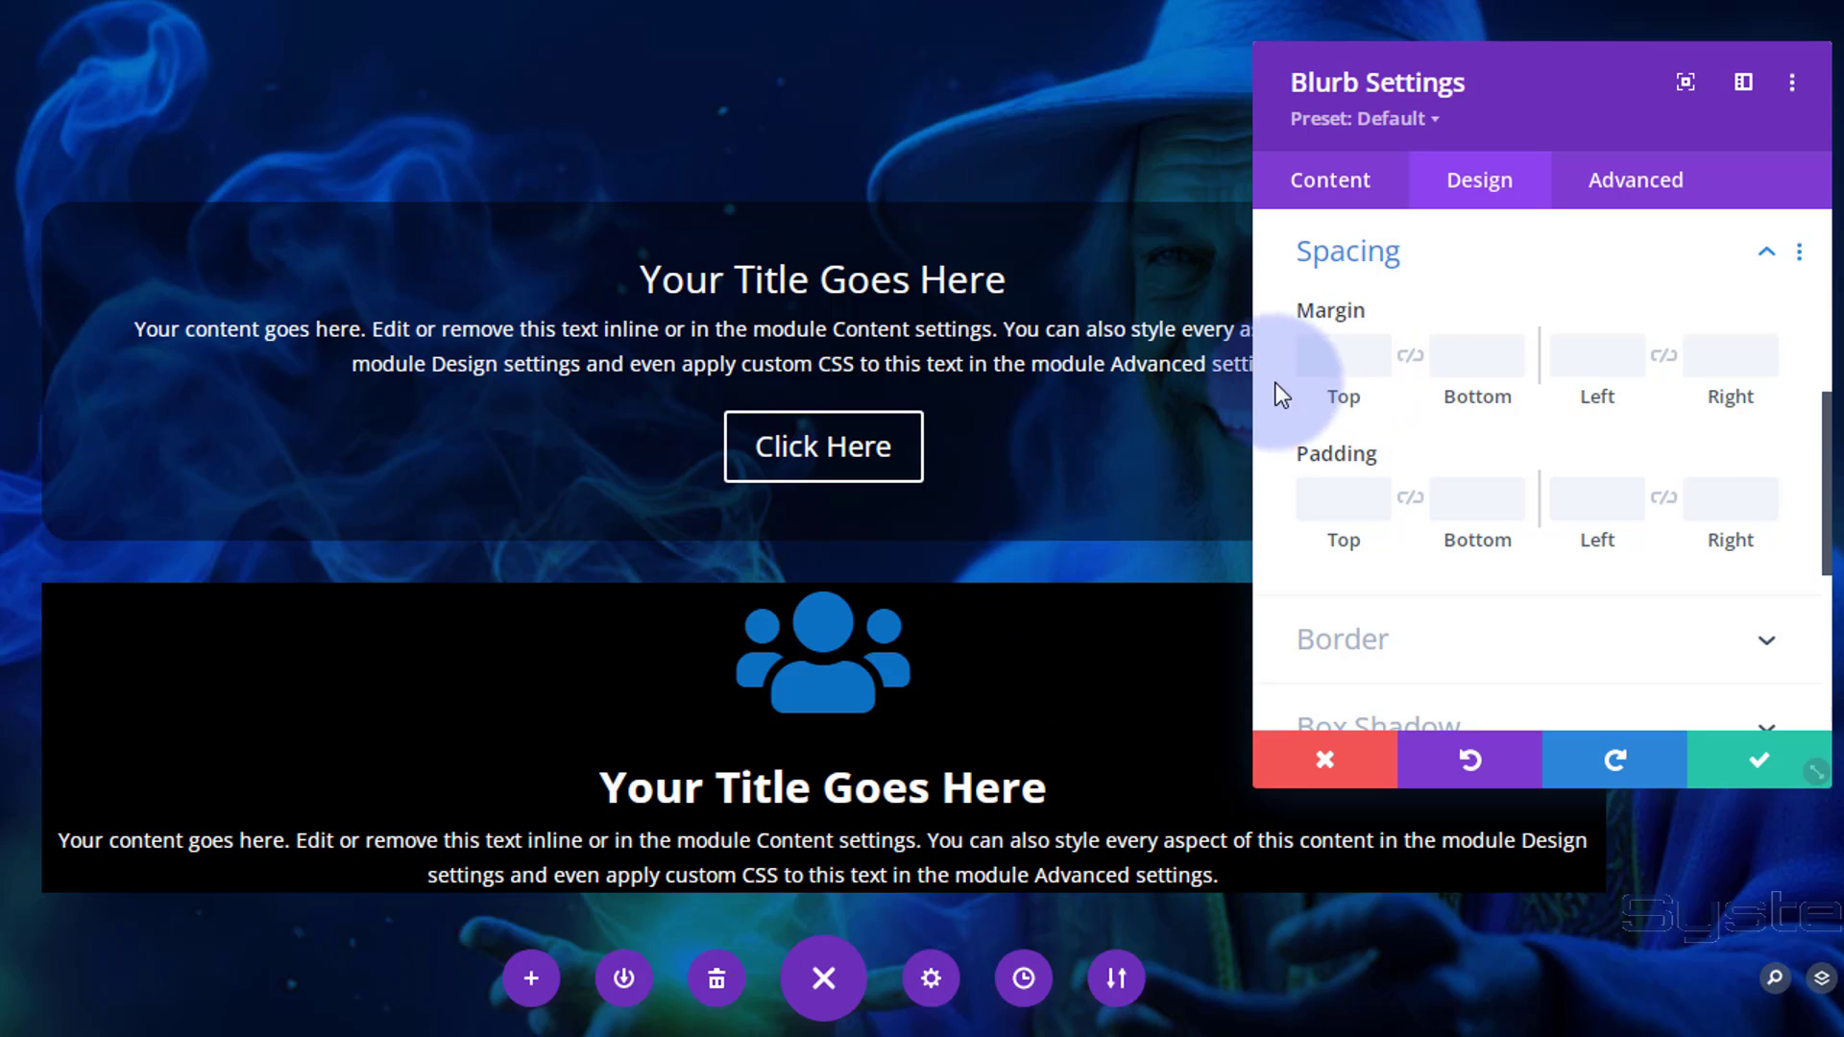
click(1309, 357)
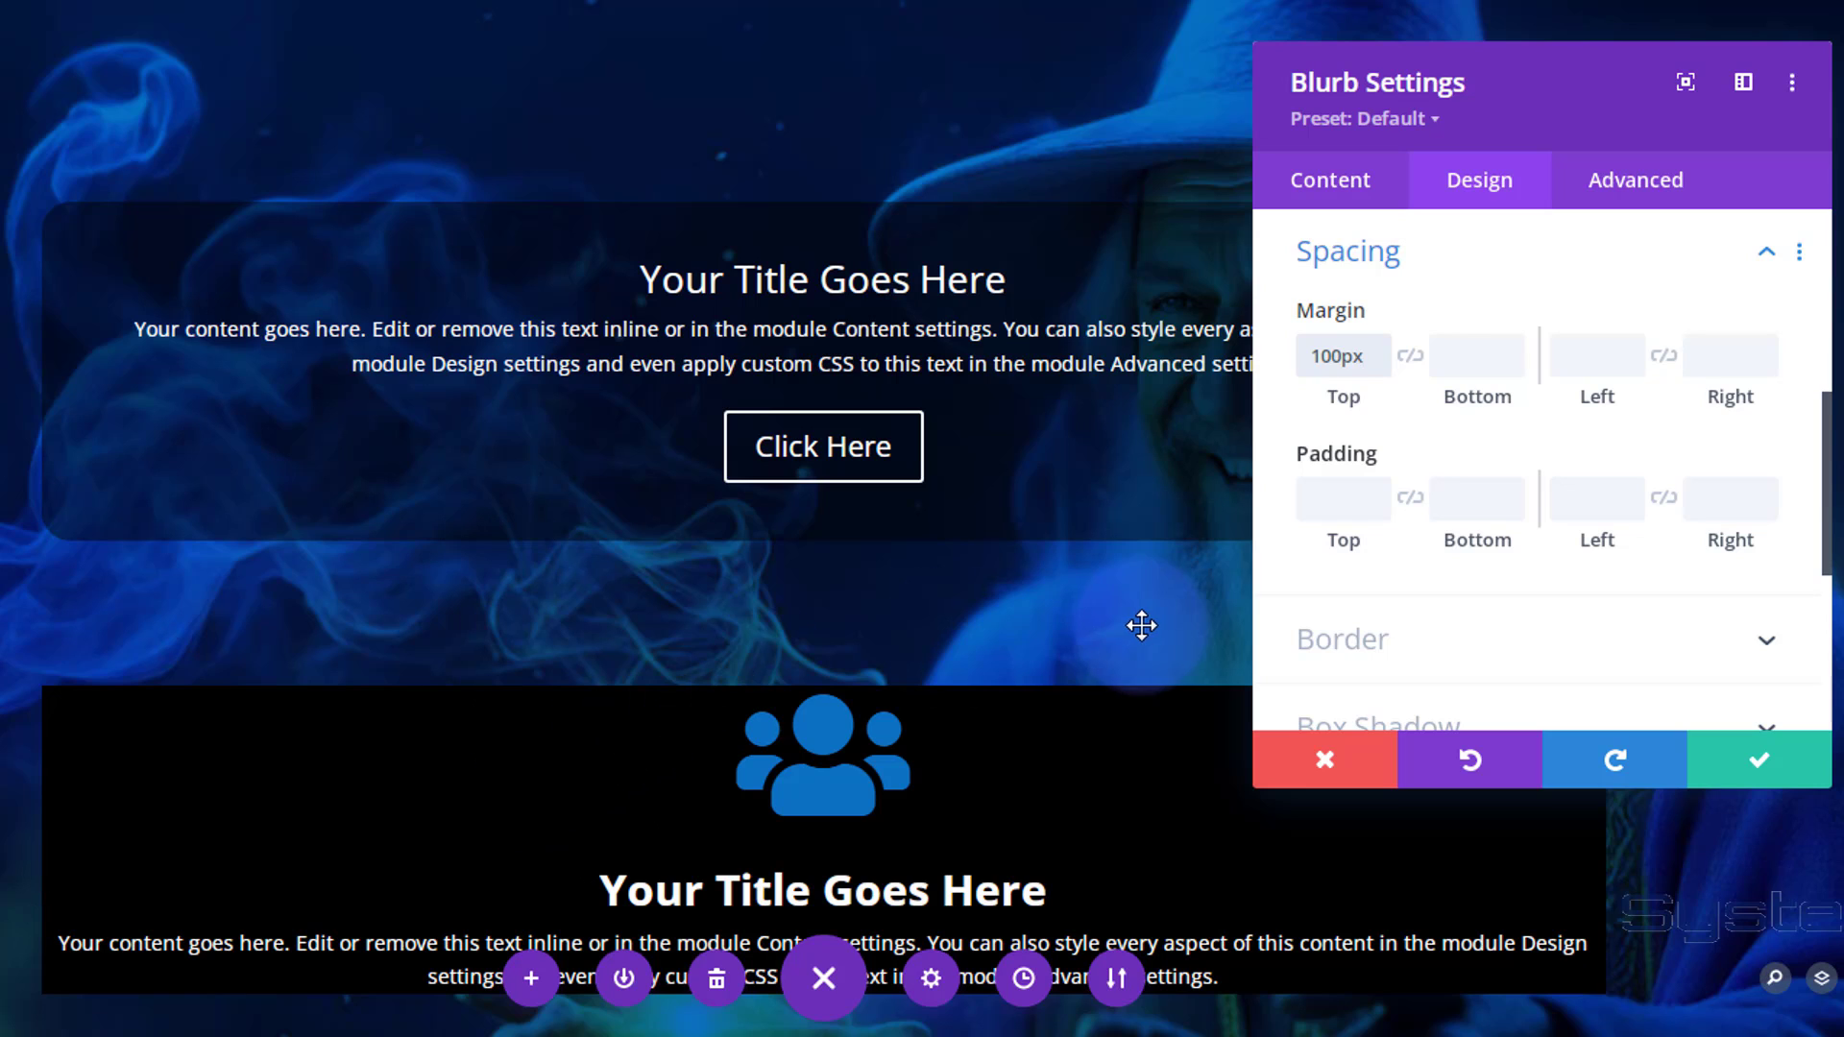
Try a top margin of -100px on the blurb, and clear the margin value again
drag(1311, 357, 1354, 365)
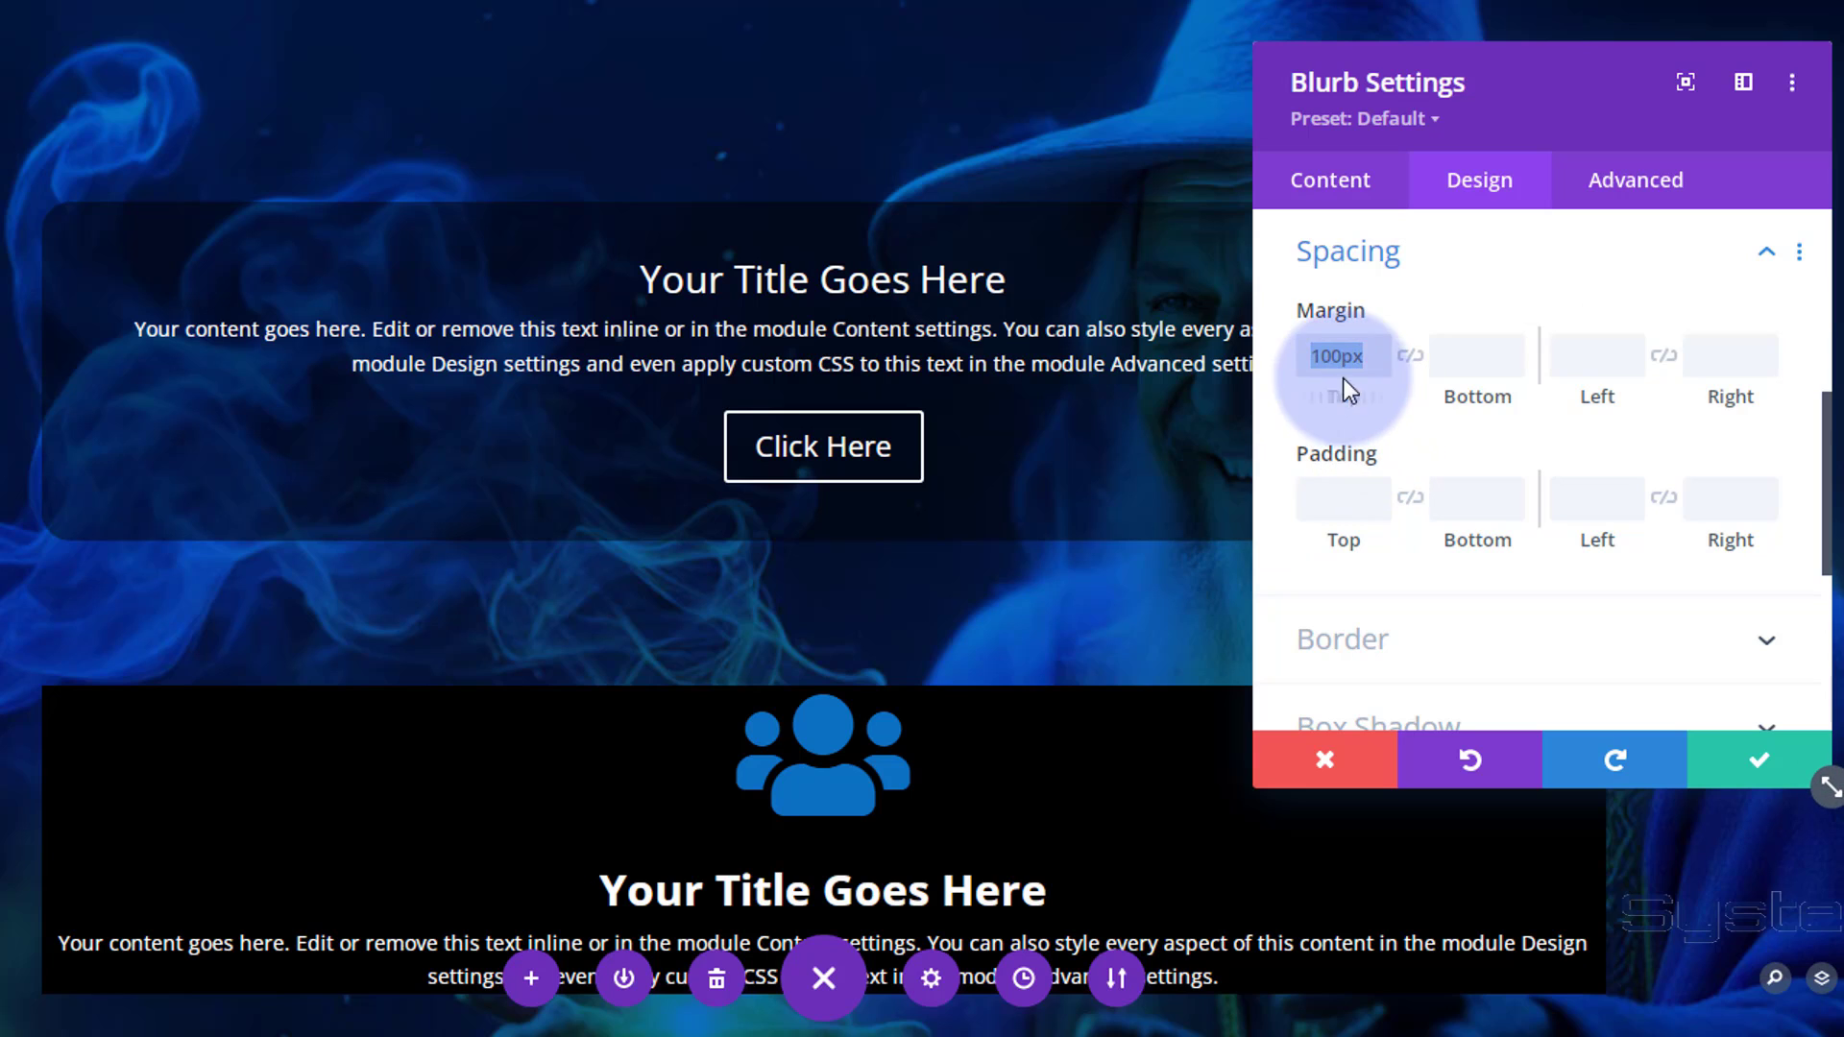
click(1316, 355)
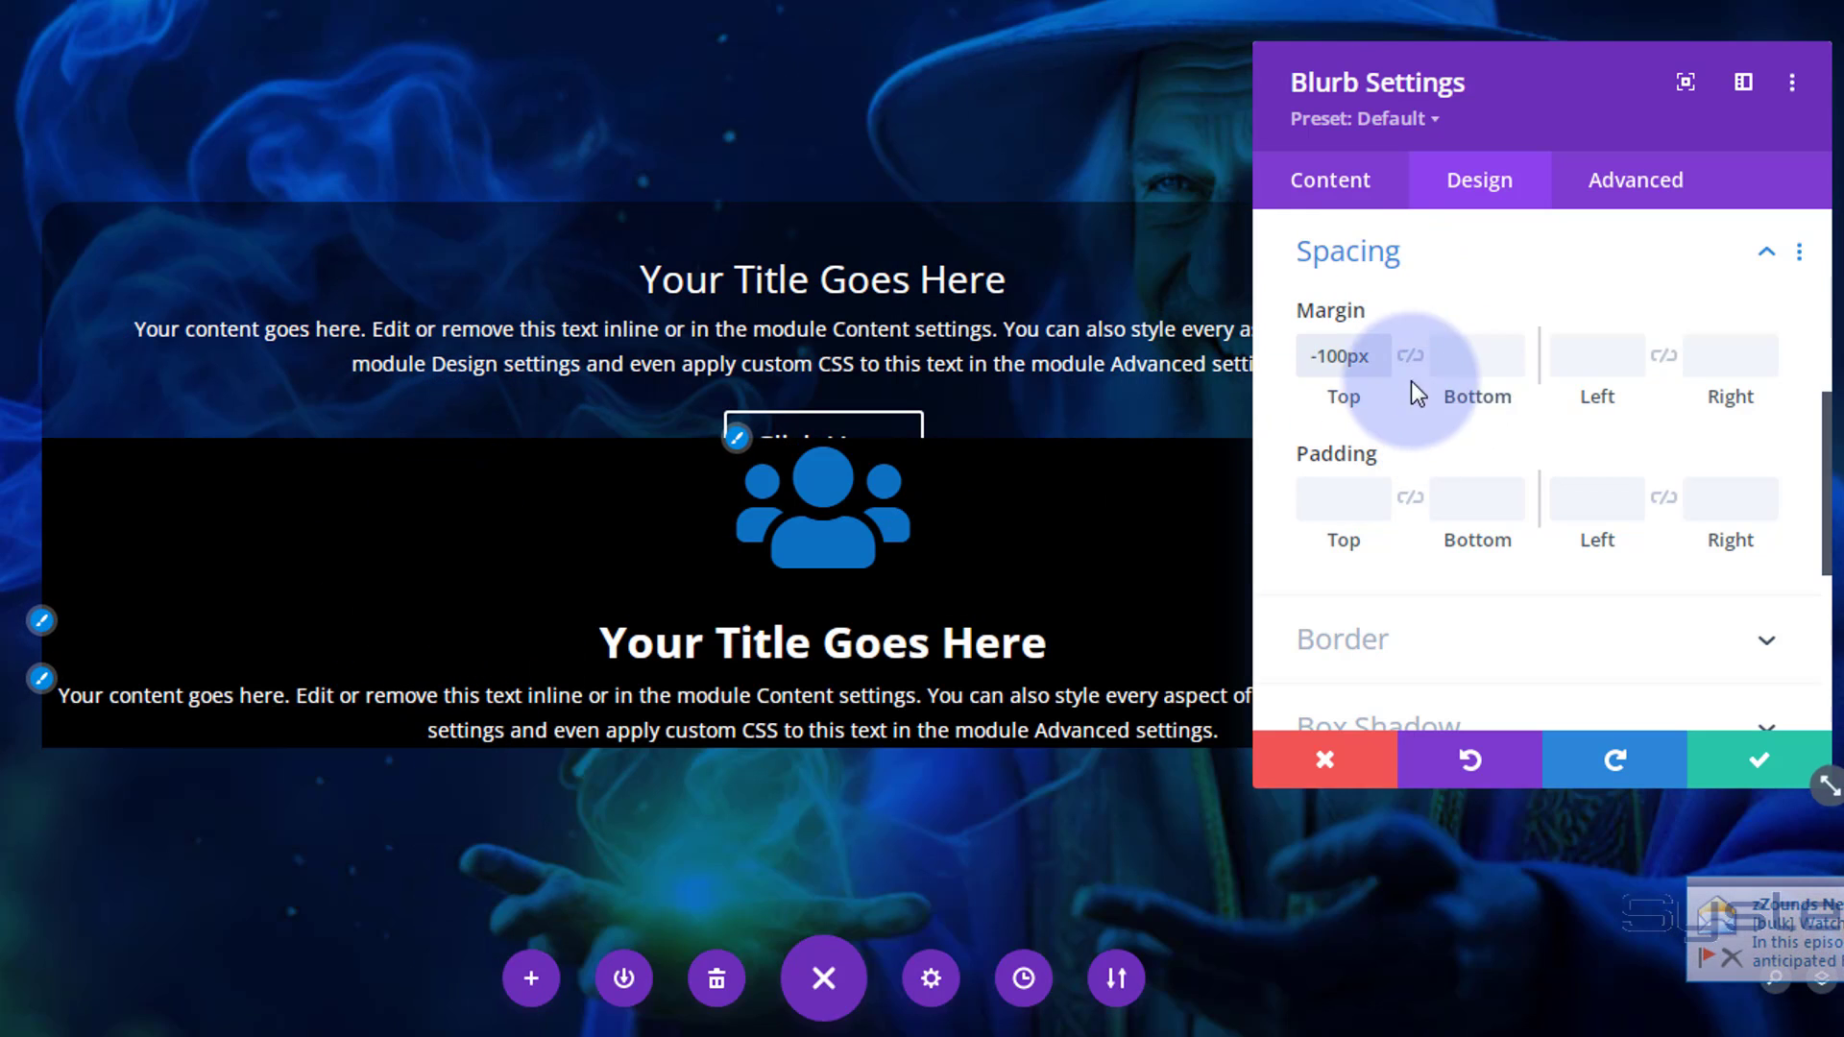
drag(1318, 355, 1371, 365)
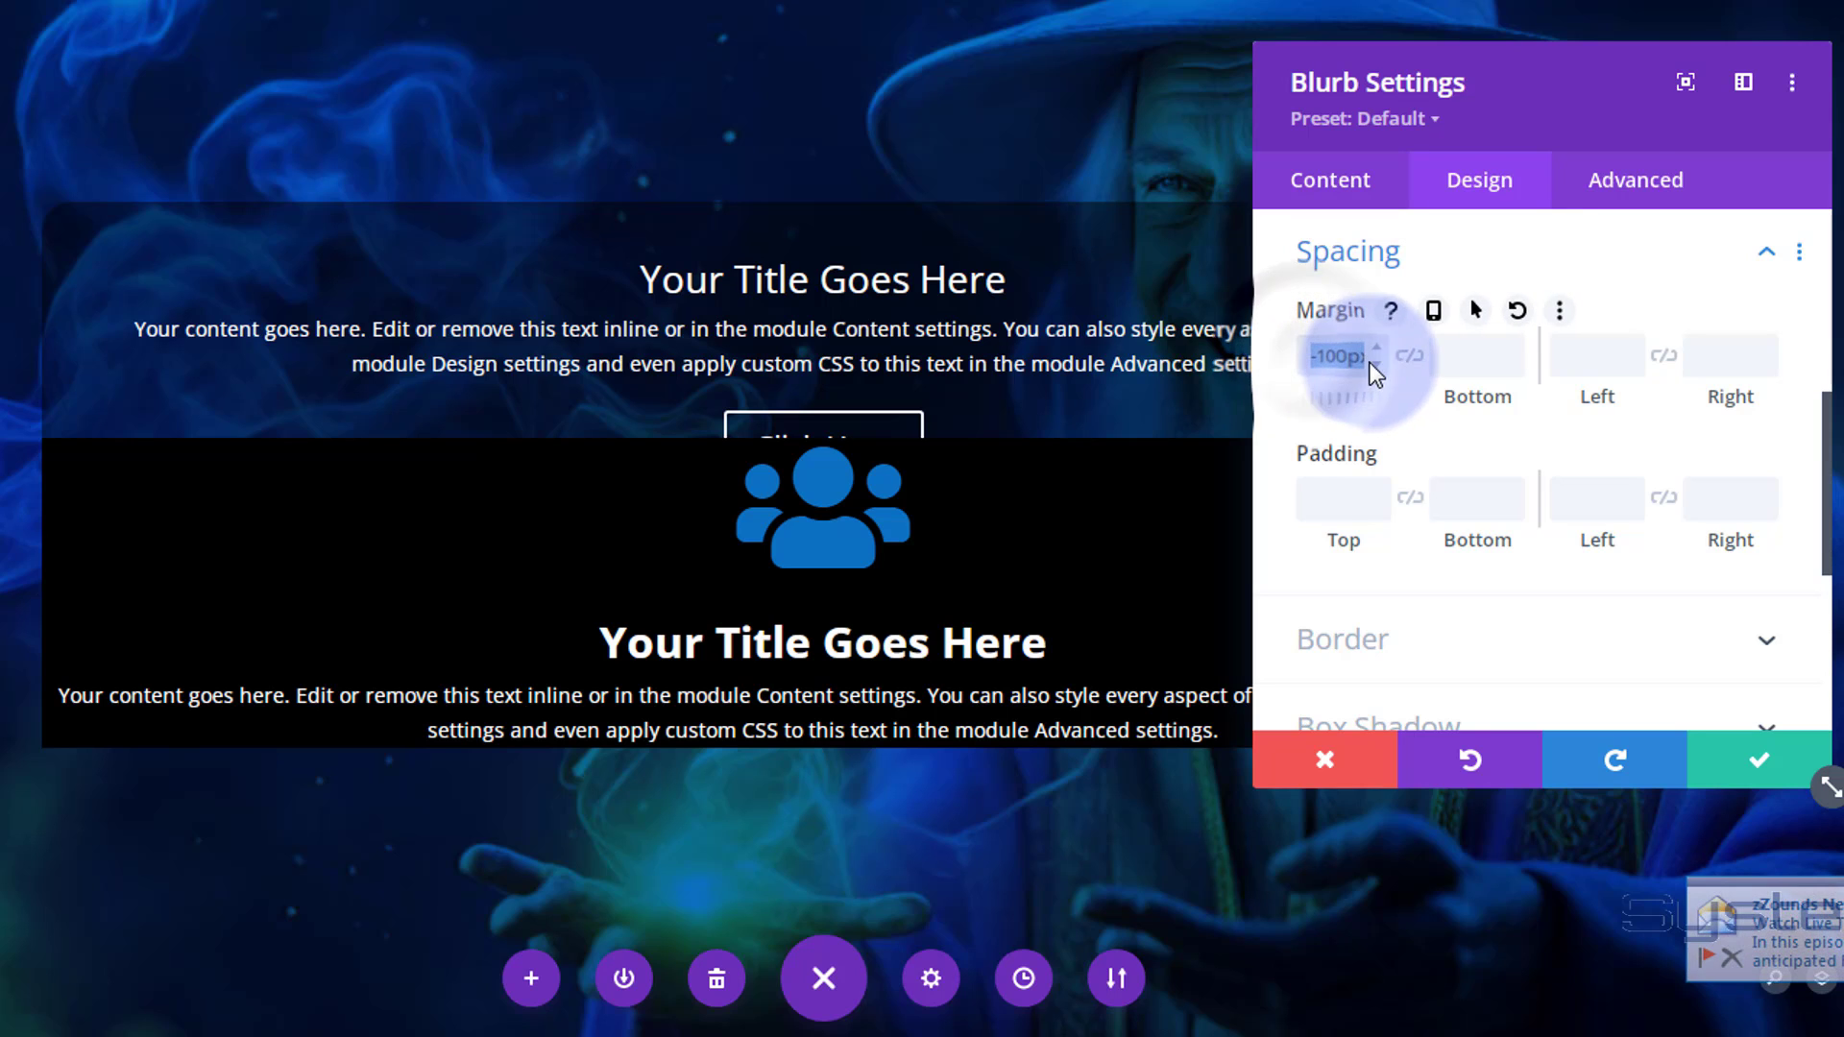
key(BackSpace)
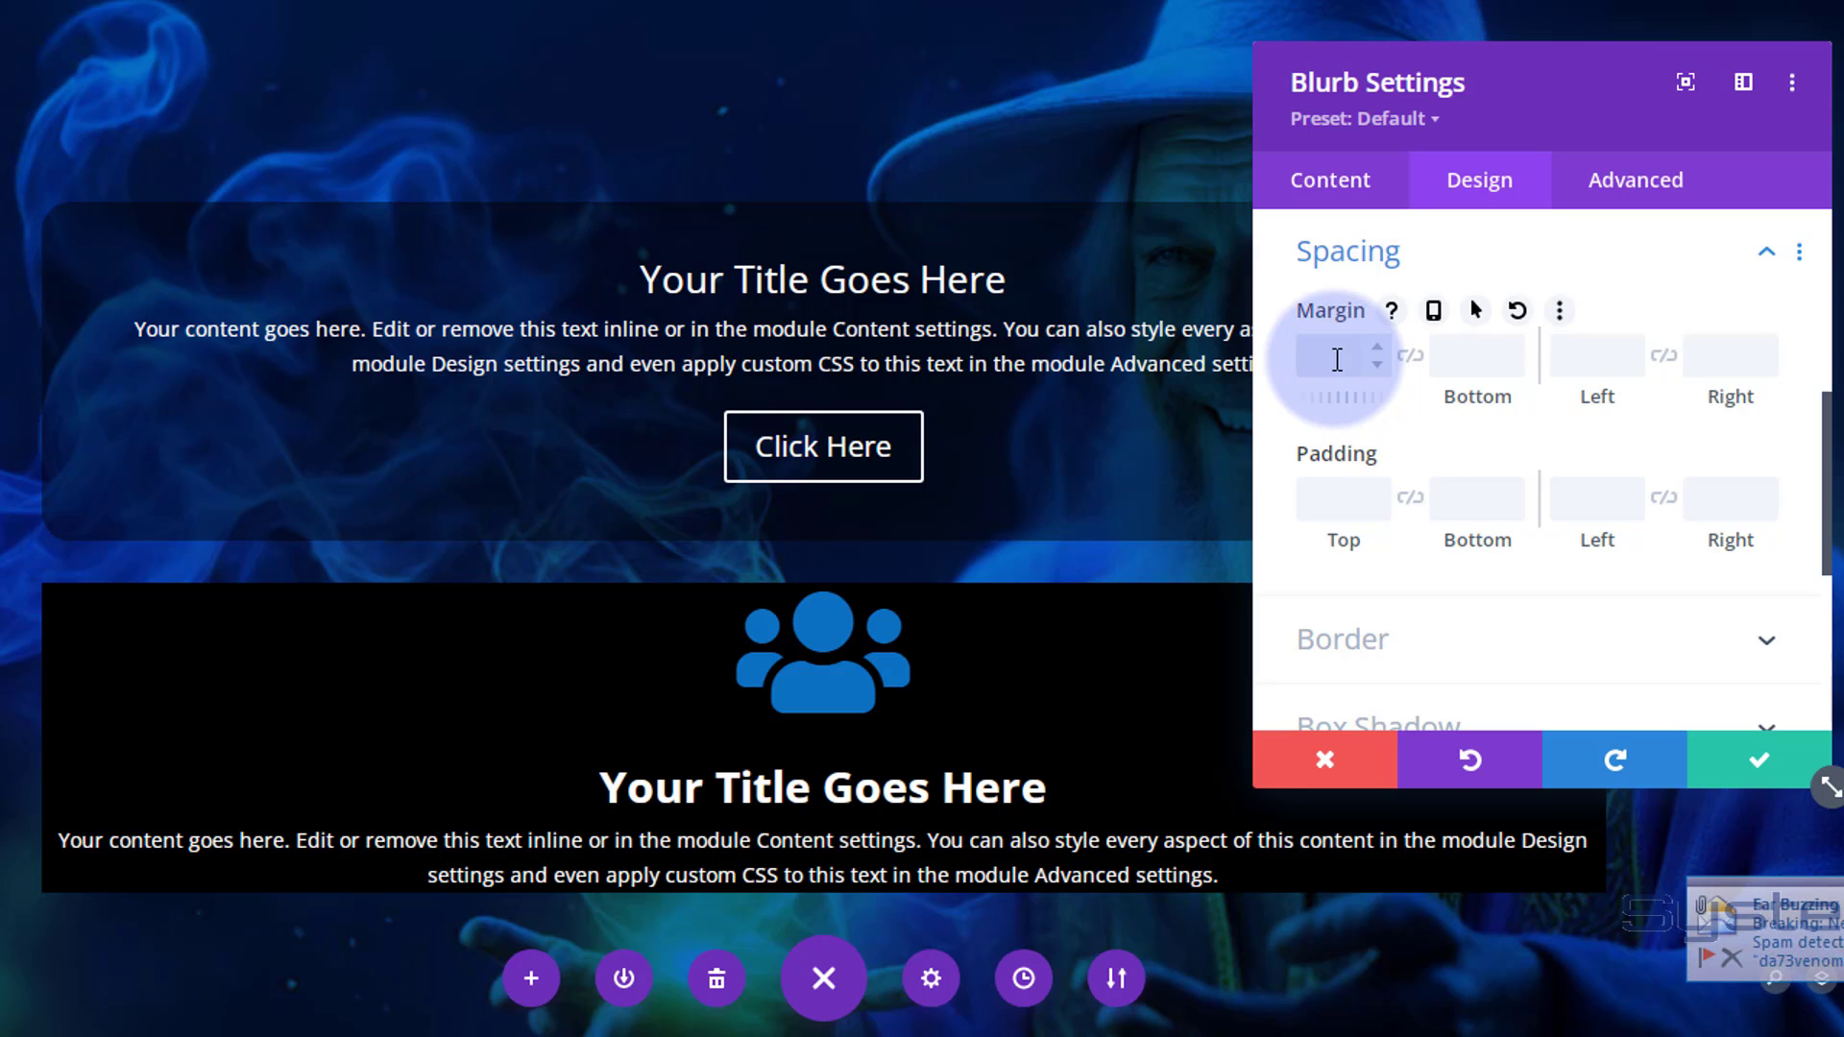
Set the blurb's top padding to 100px and link the bottom padding to the same value
scroll(1383, 406, down, 2)
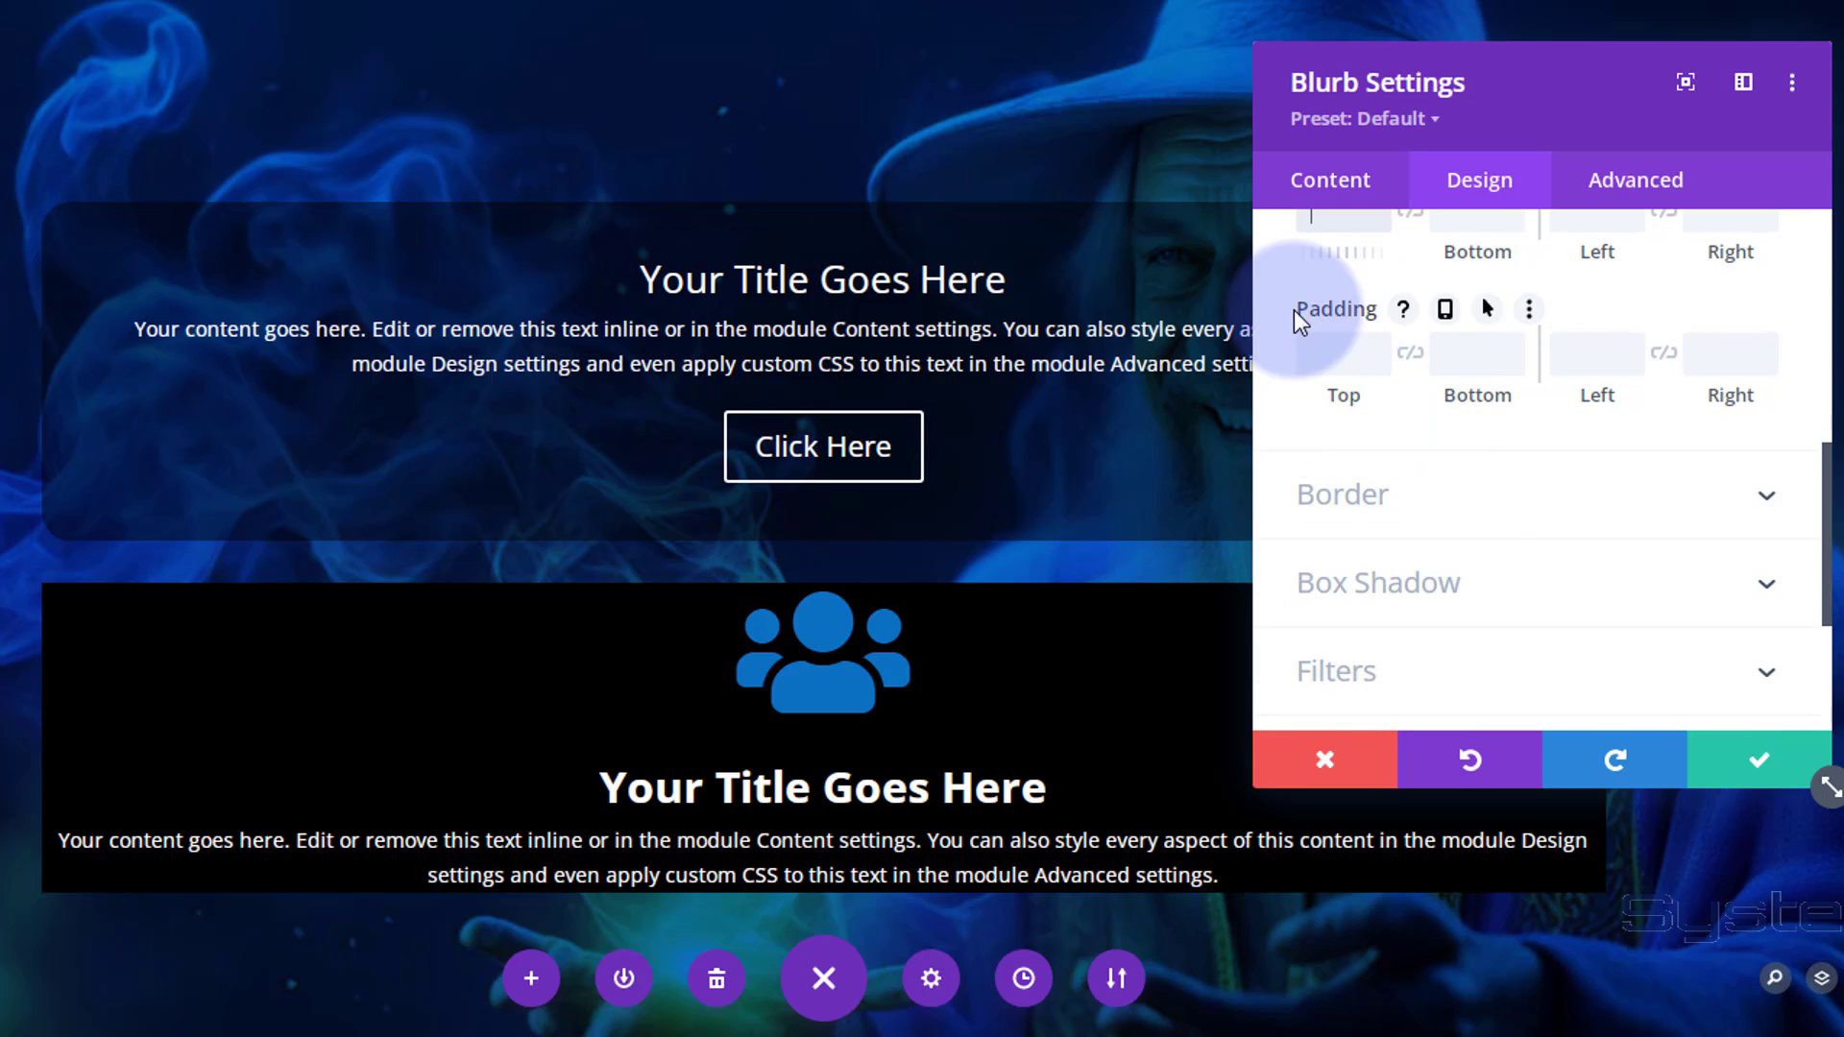
mouse_move(1340, 315)
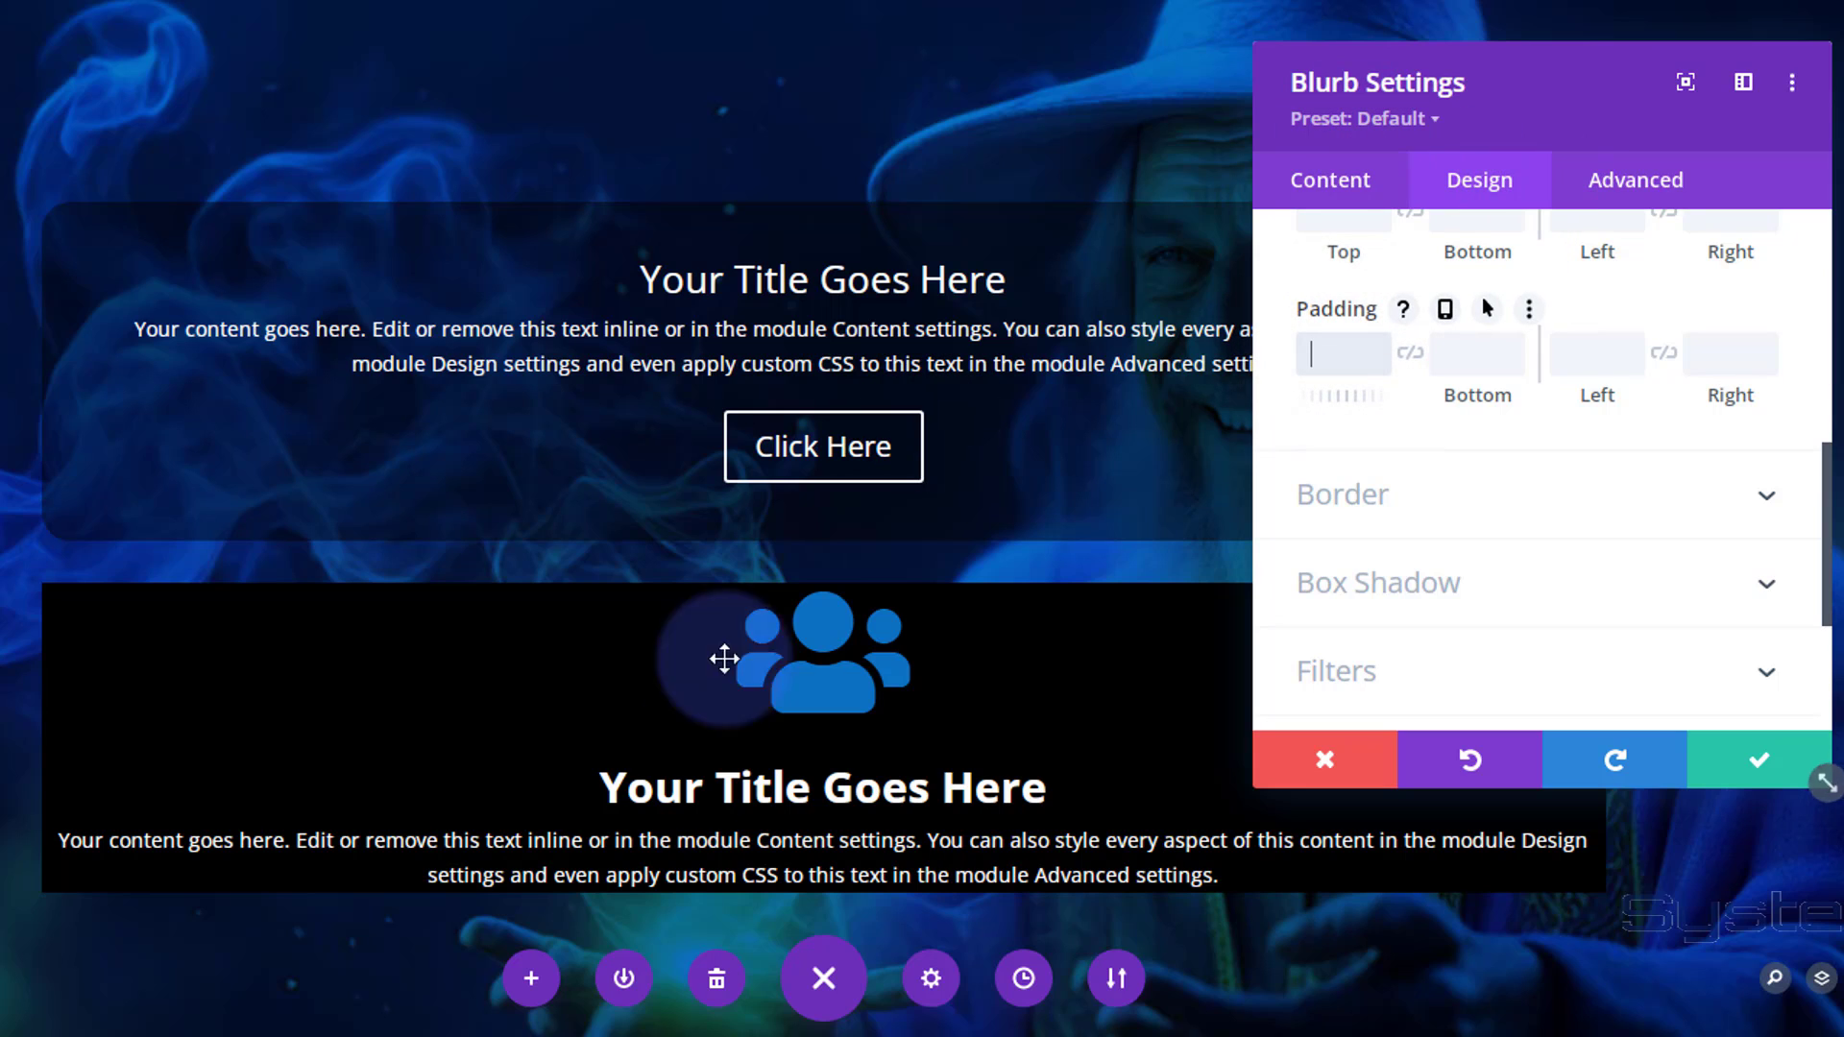
mouse_move(825, 624)
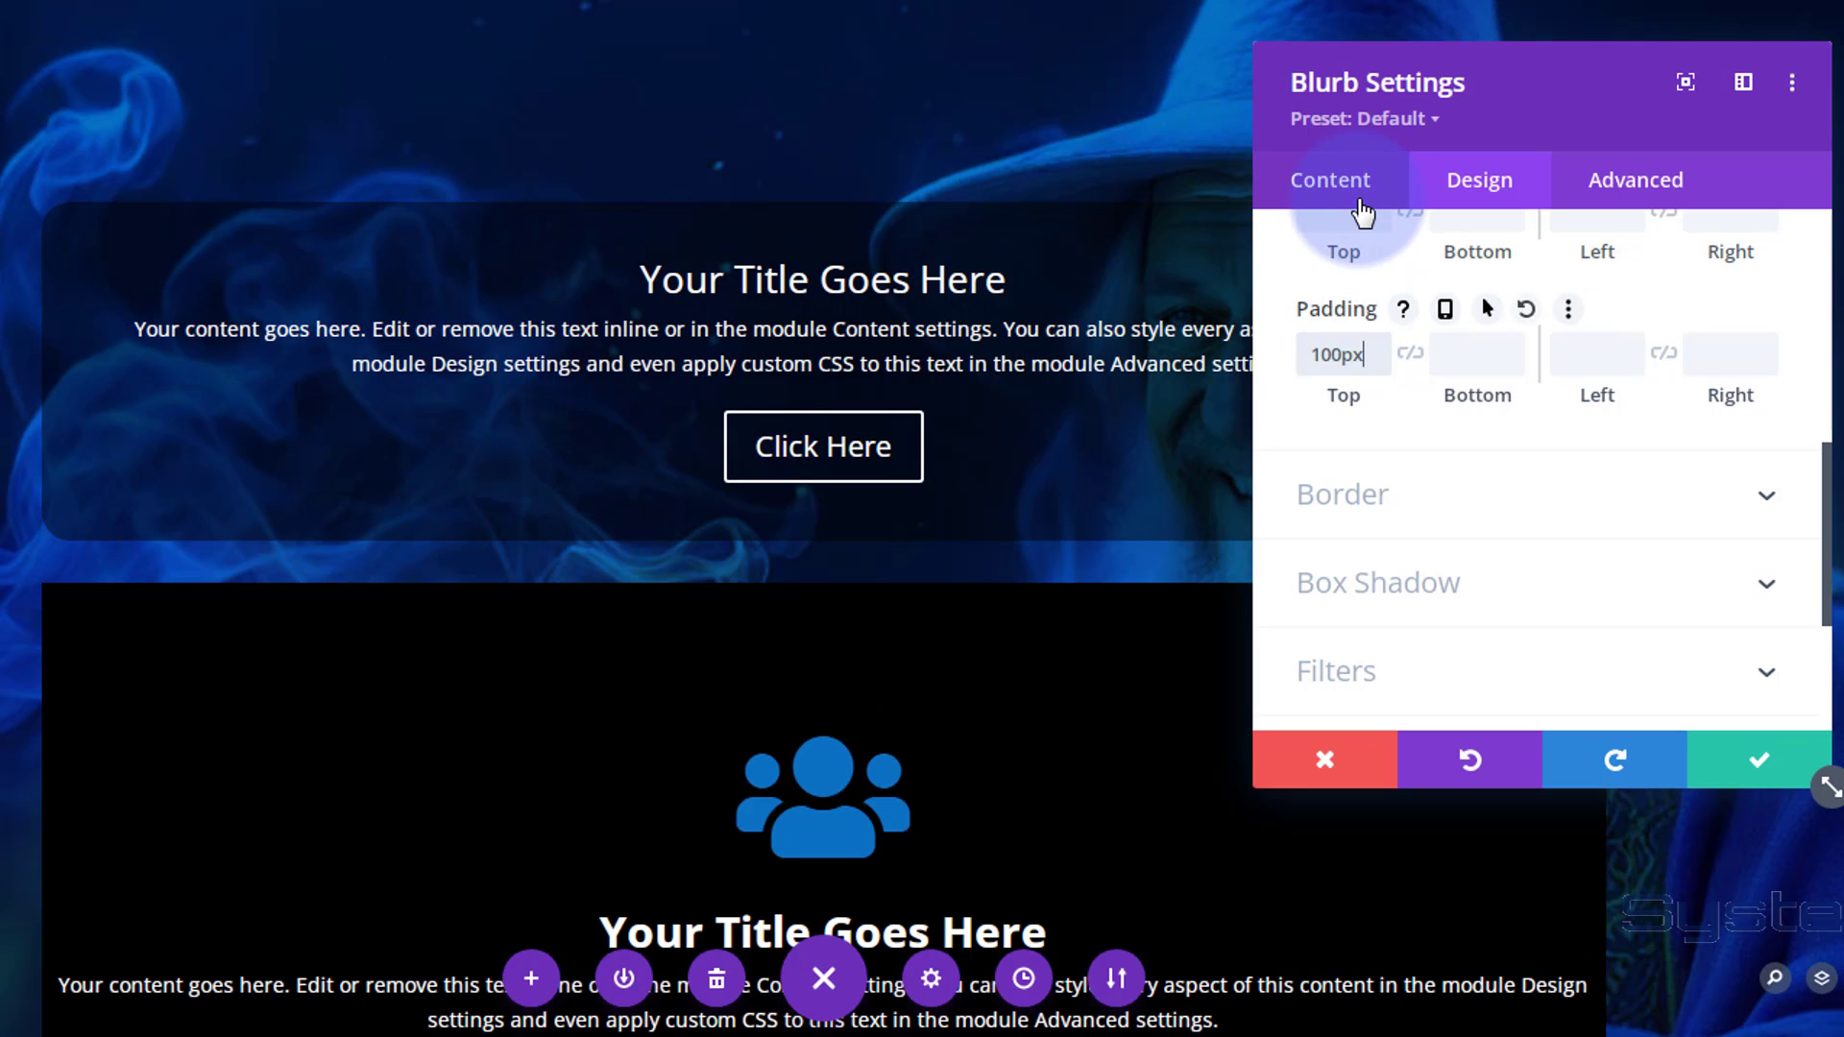
scroll(423, 288, down, 3)
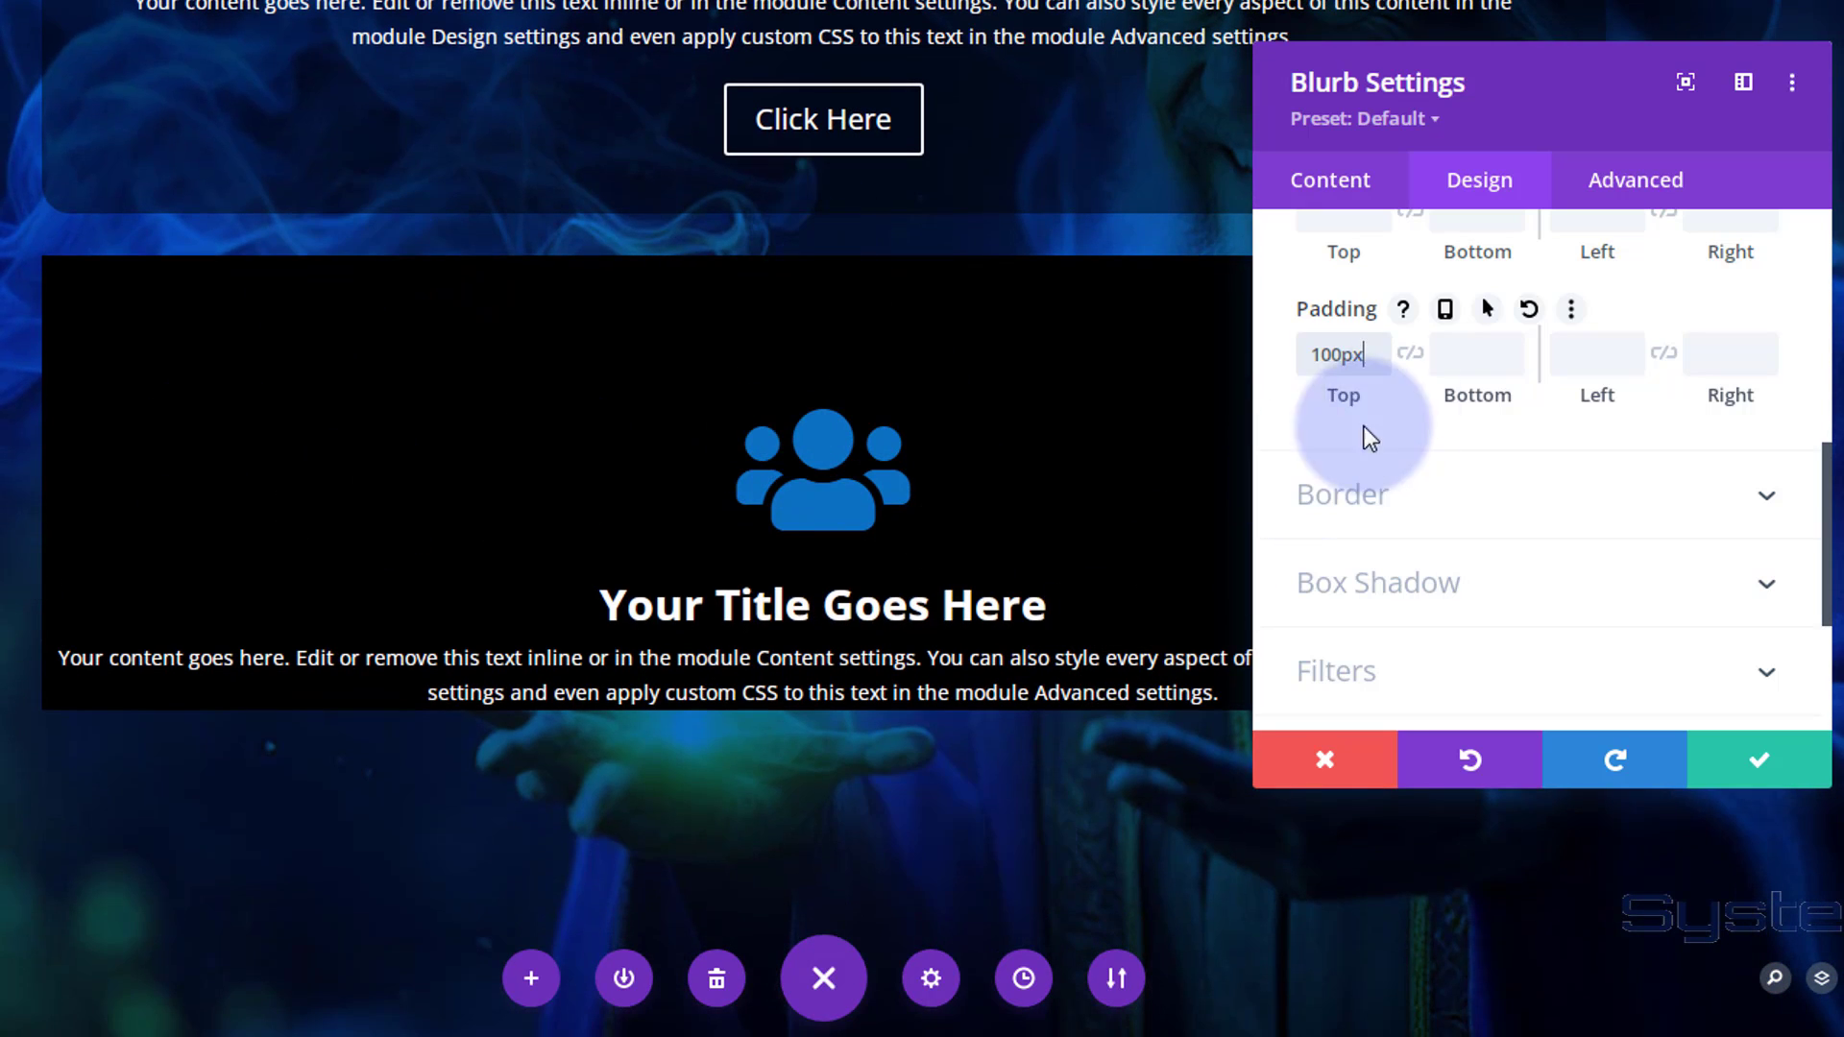
click(1412, 354)
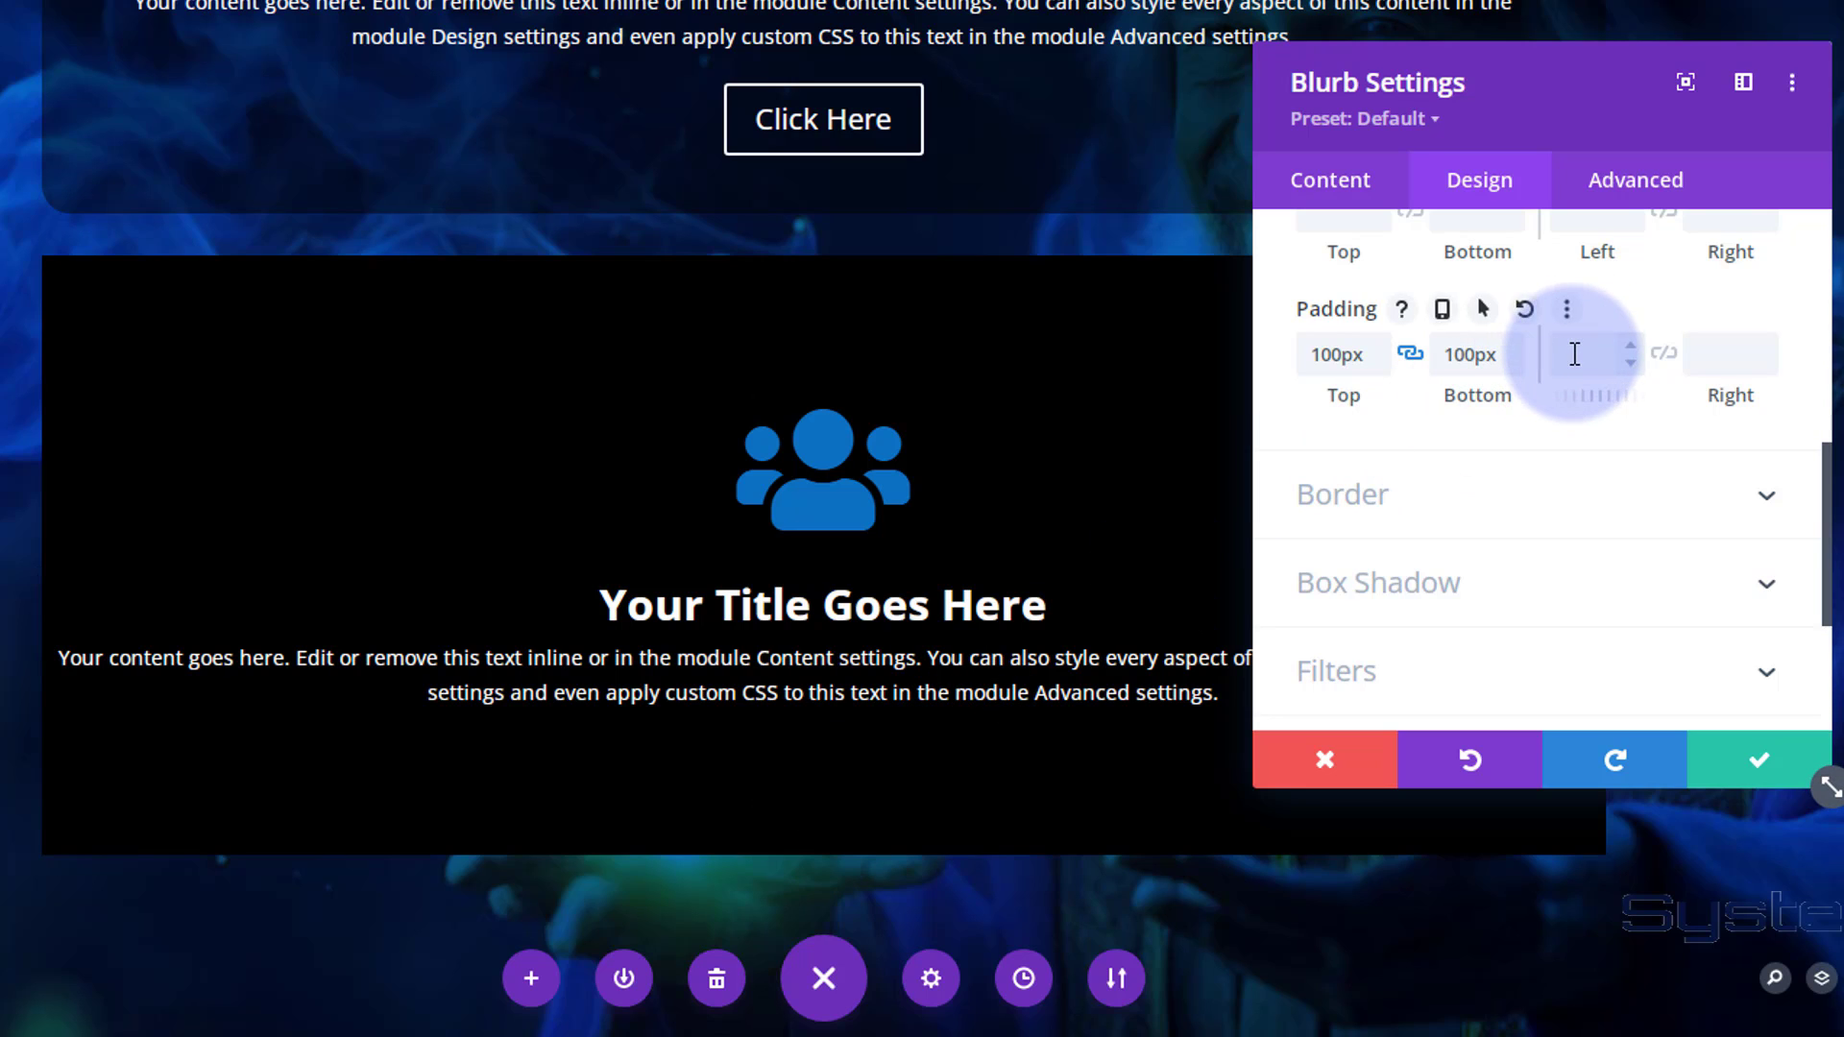
Set the blurb's left padding to 50px and link the right padding to match
click(1572, 354)
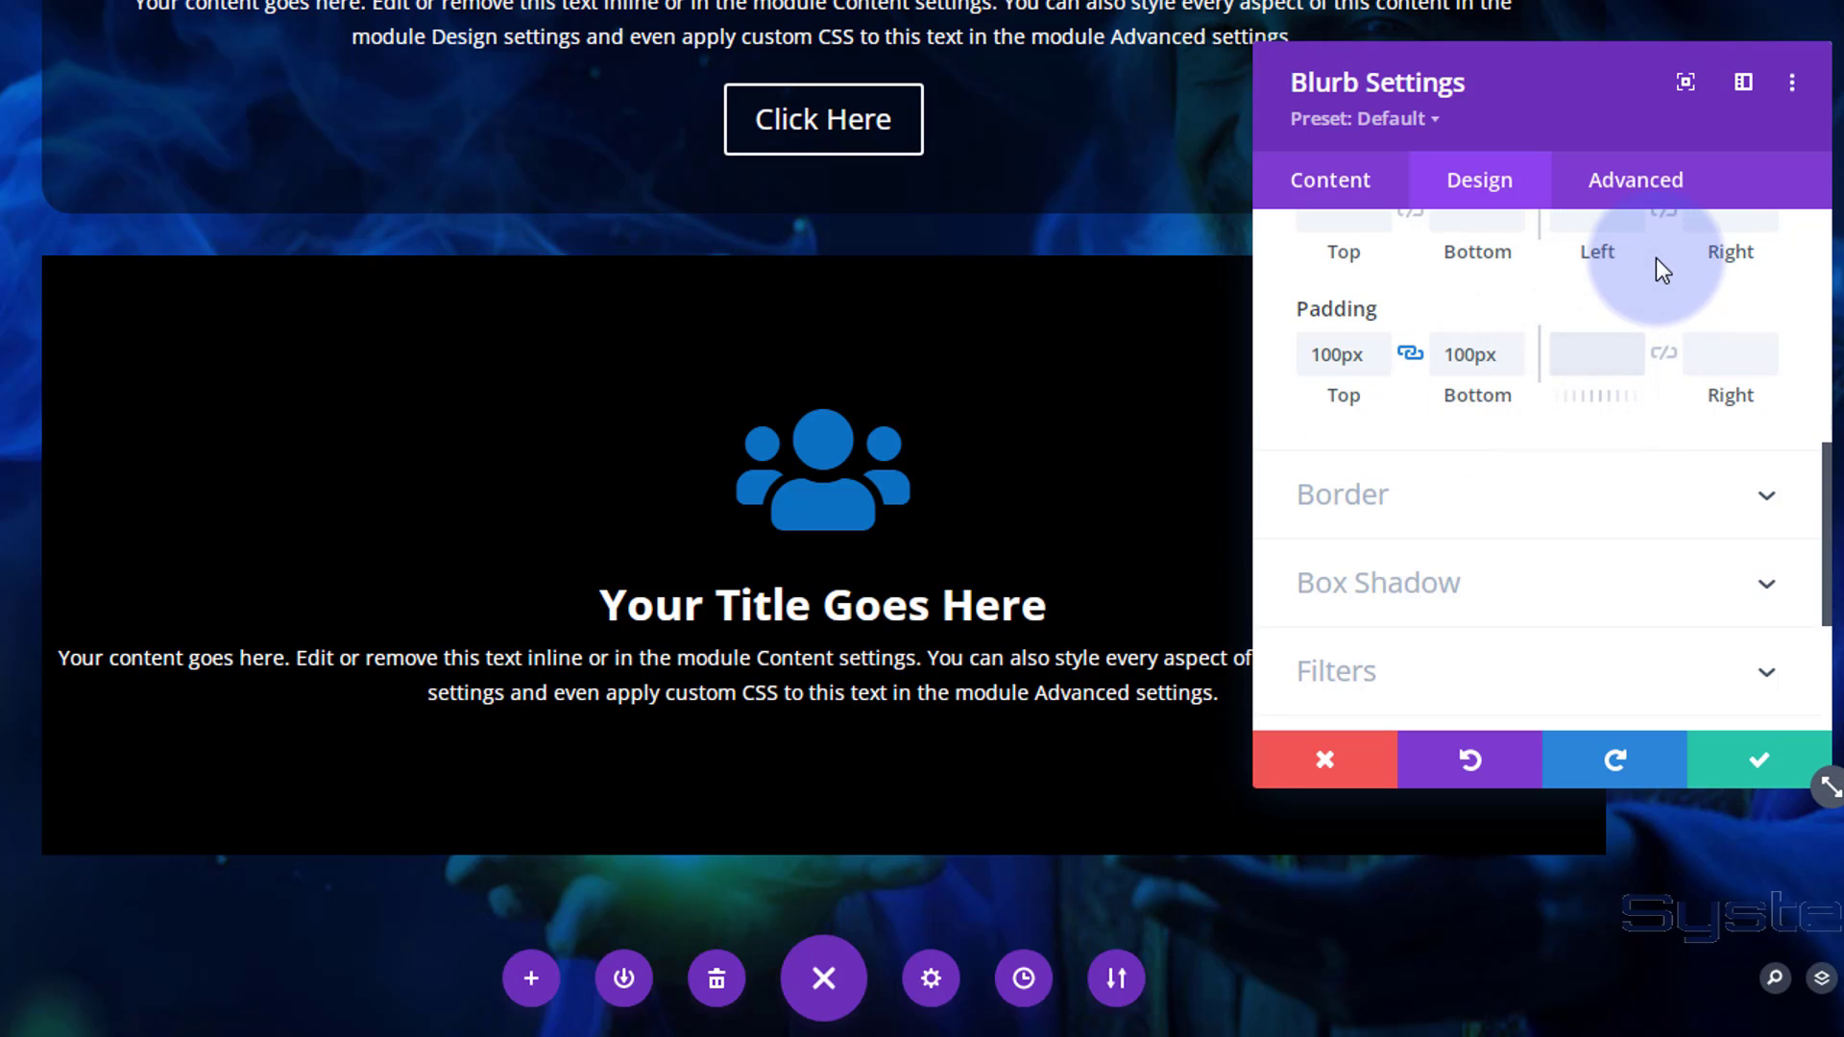
text(50px)
click(1664, 357)
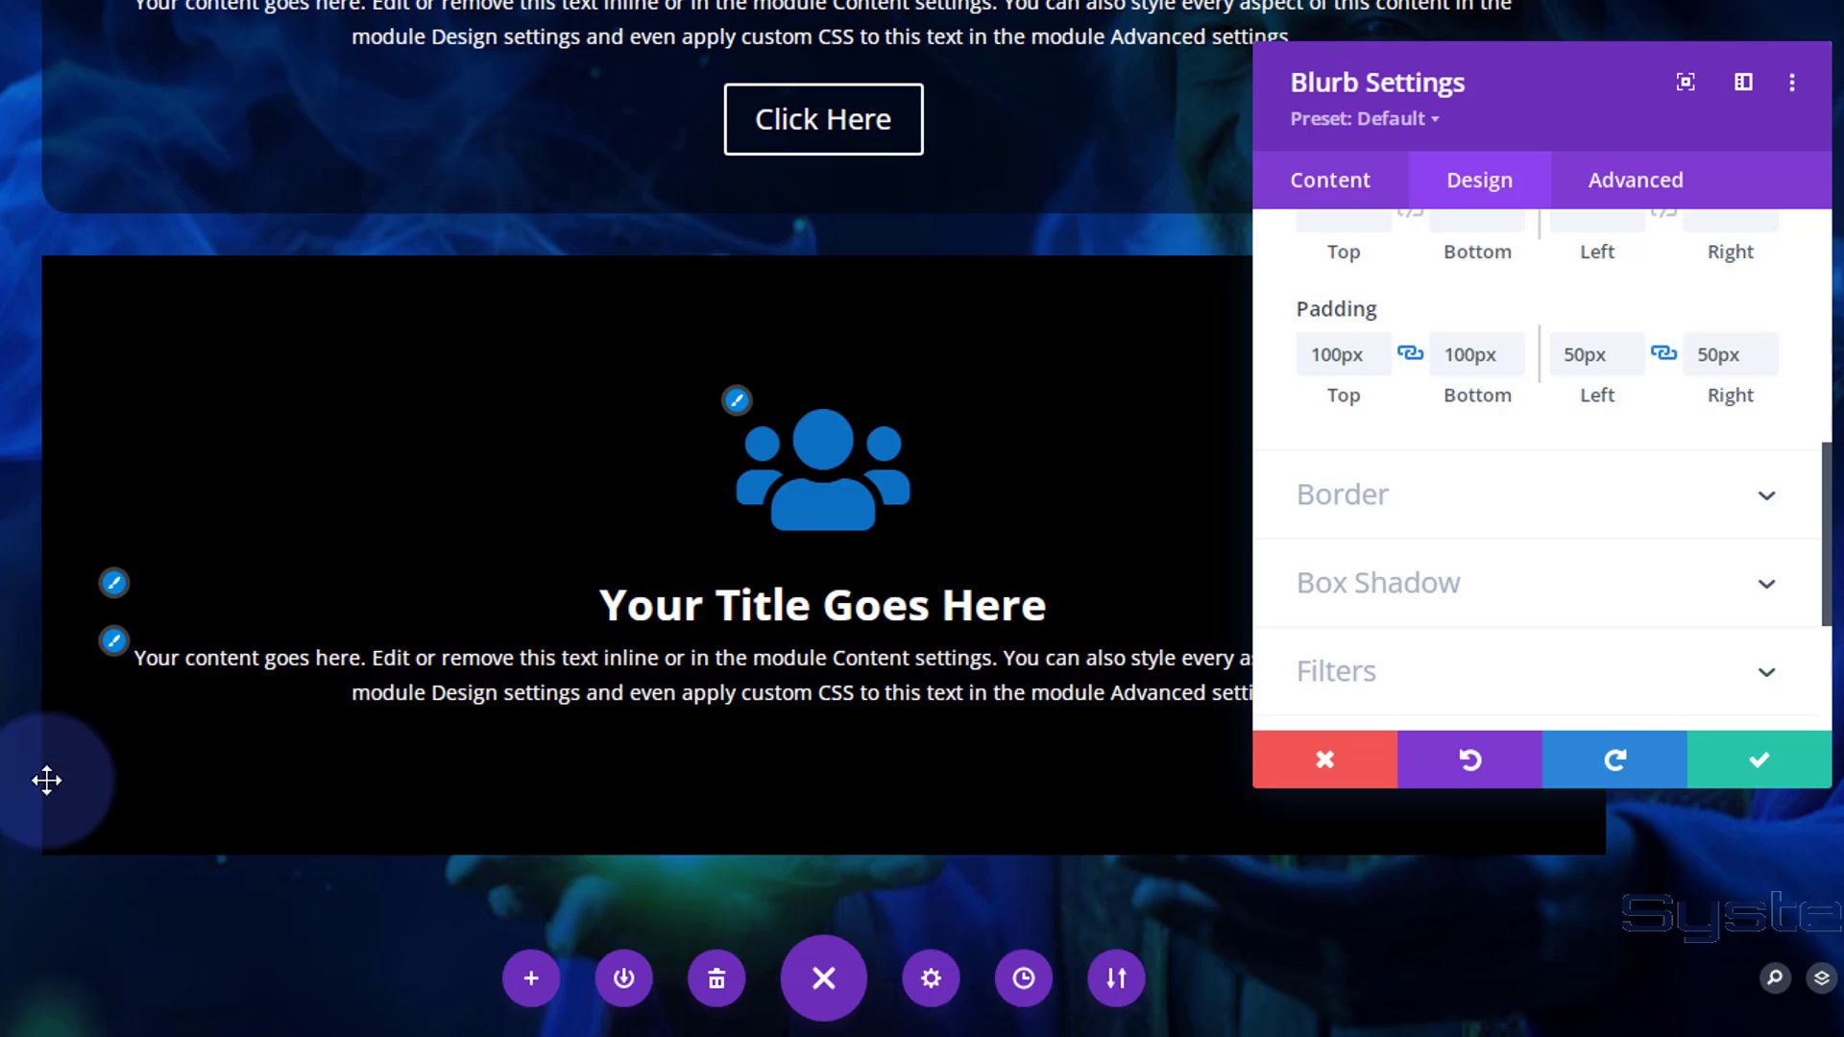
Round all four corners of the blurb's border, trying 15px, 50px and 50% before settling on 20px
drag(1650, 102, 1169, 2)
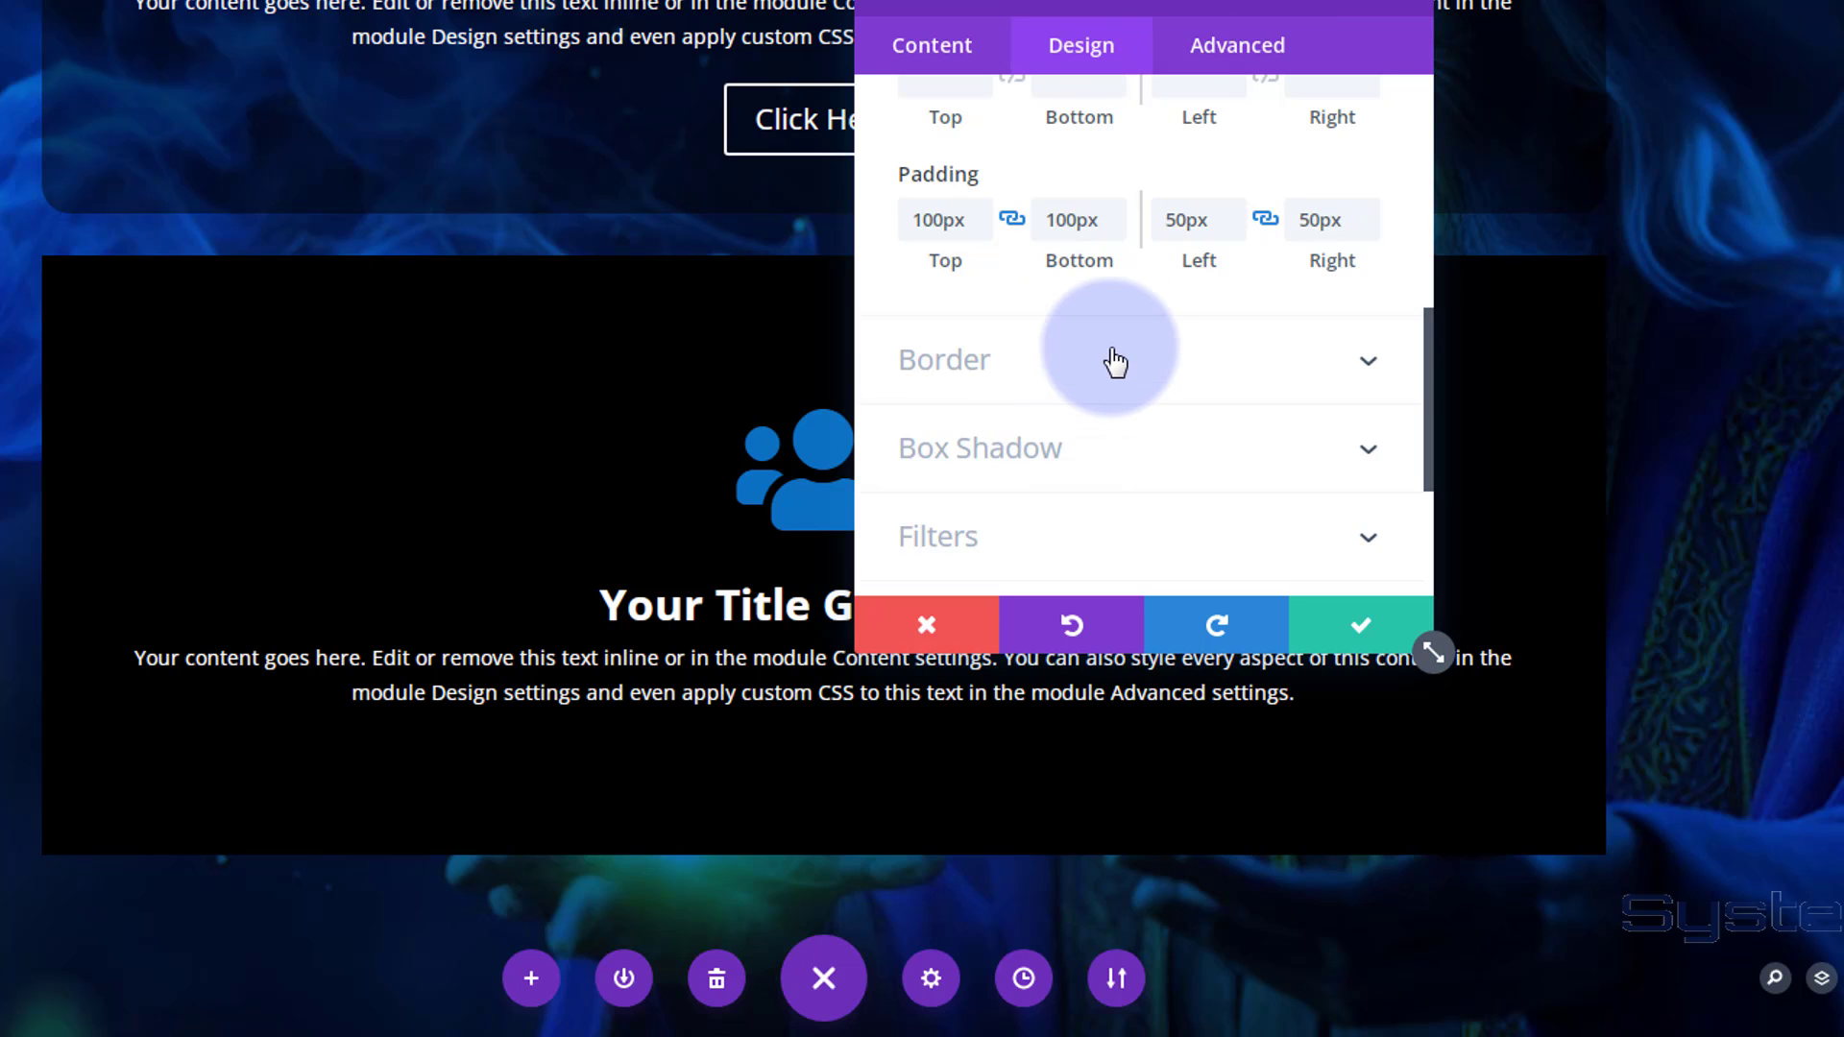
click(1114, 358)
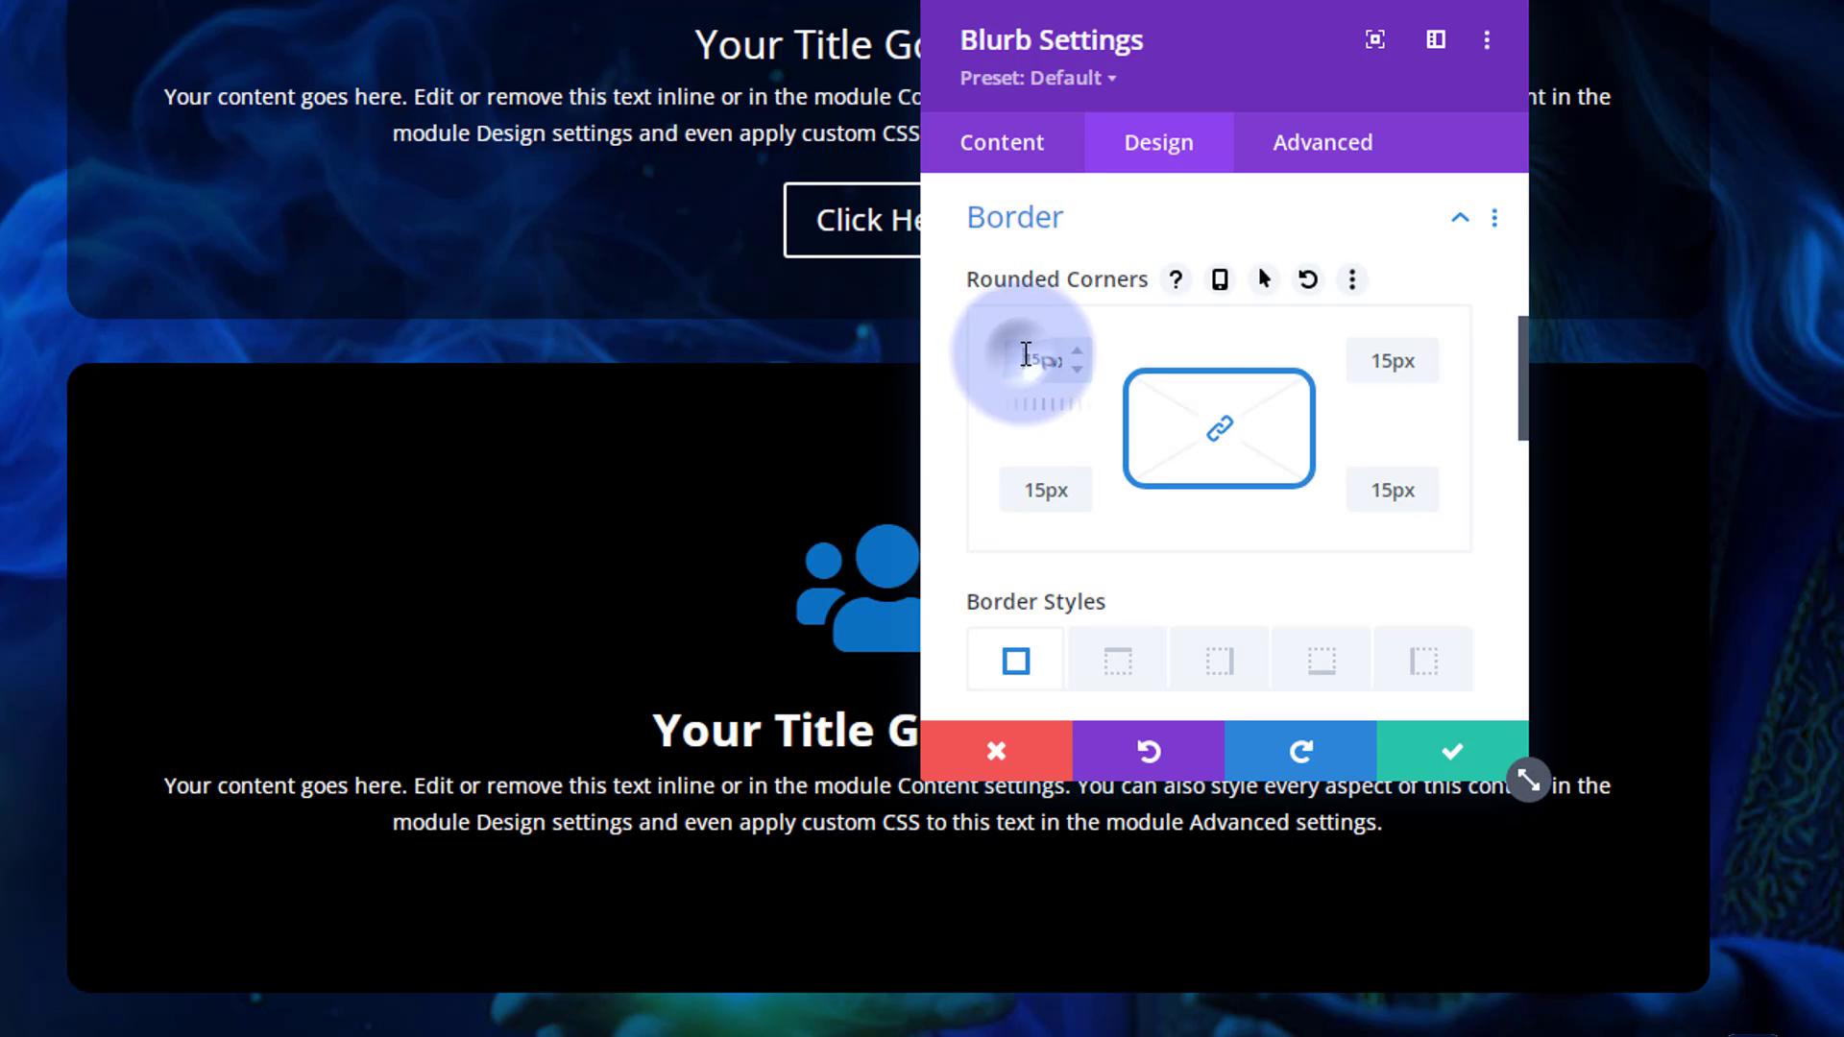
drag(1026, 357, 1046, 361)
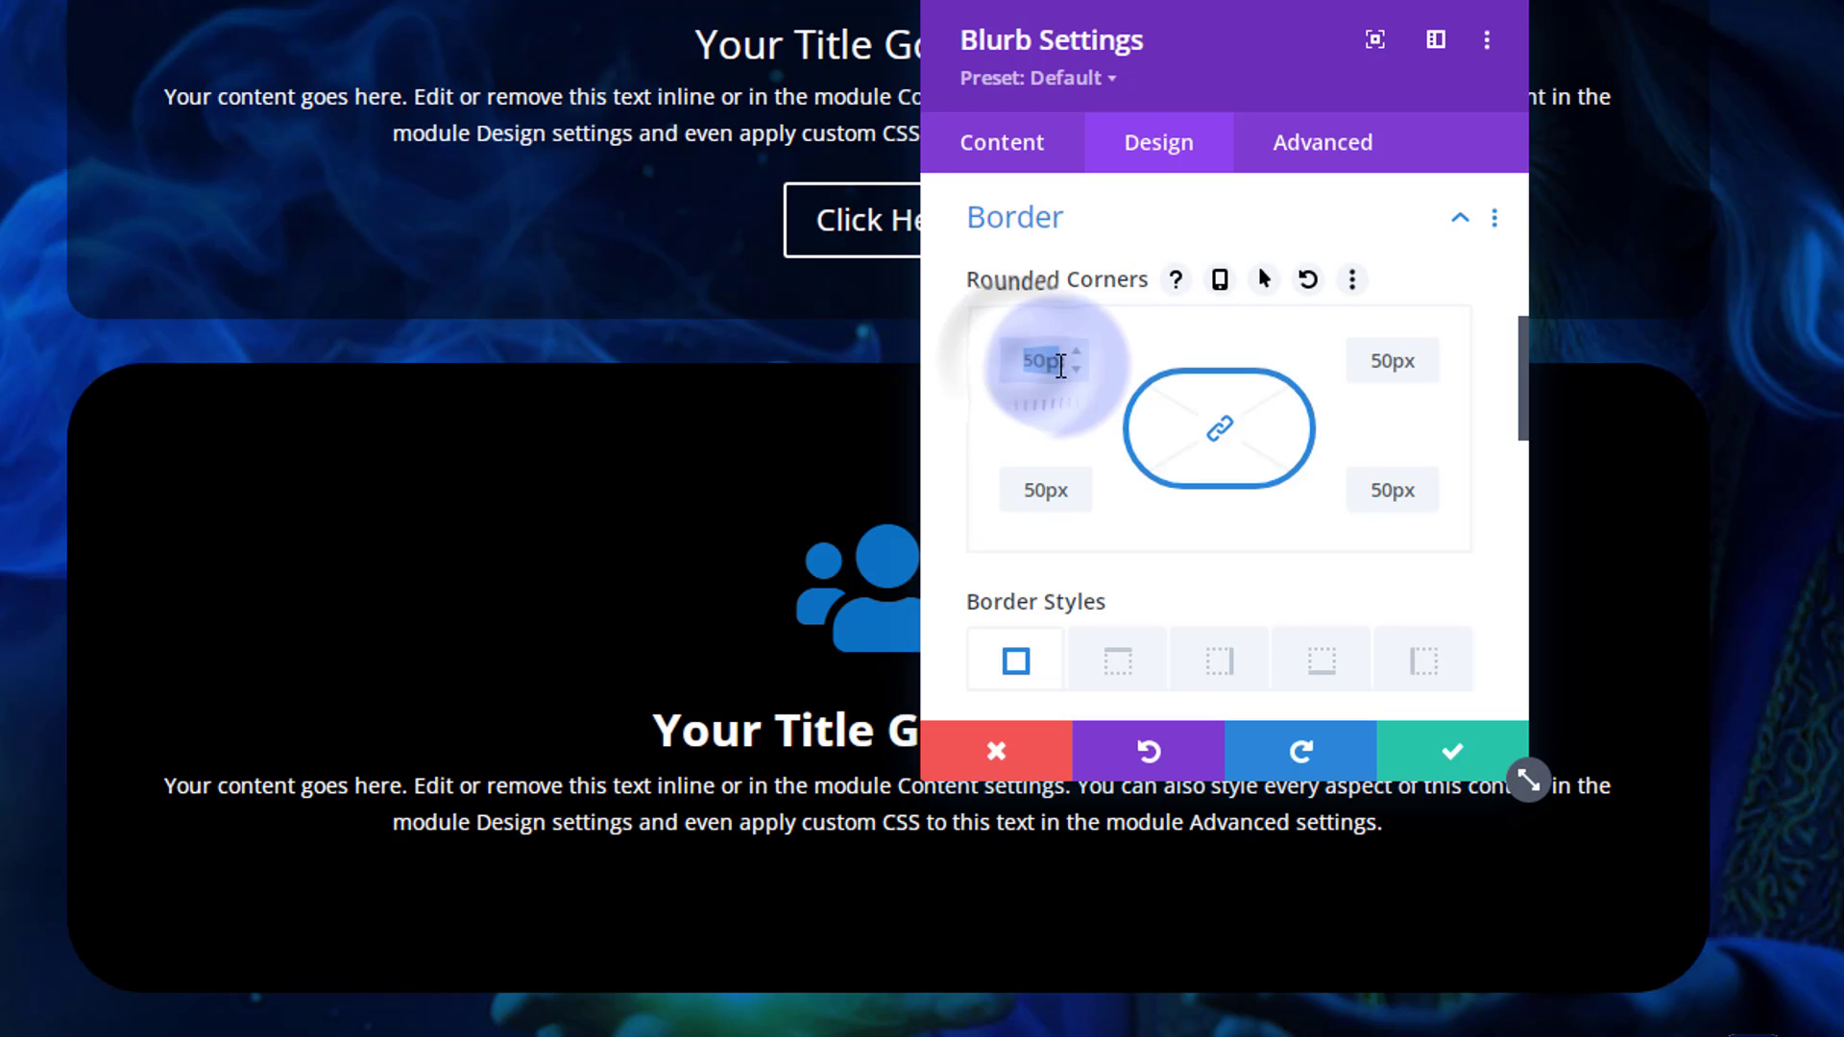
double_click(1056, 363)
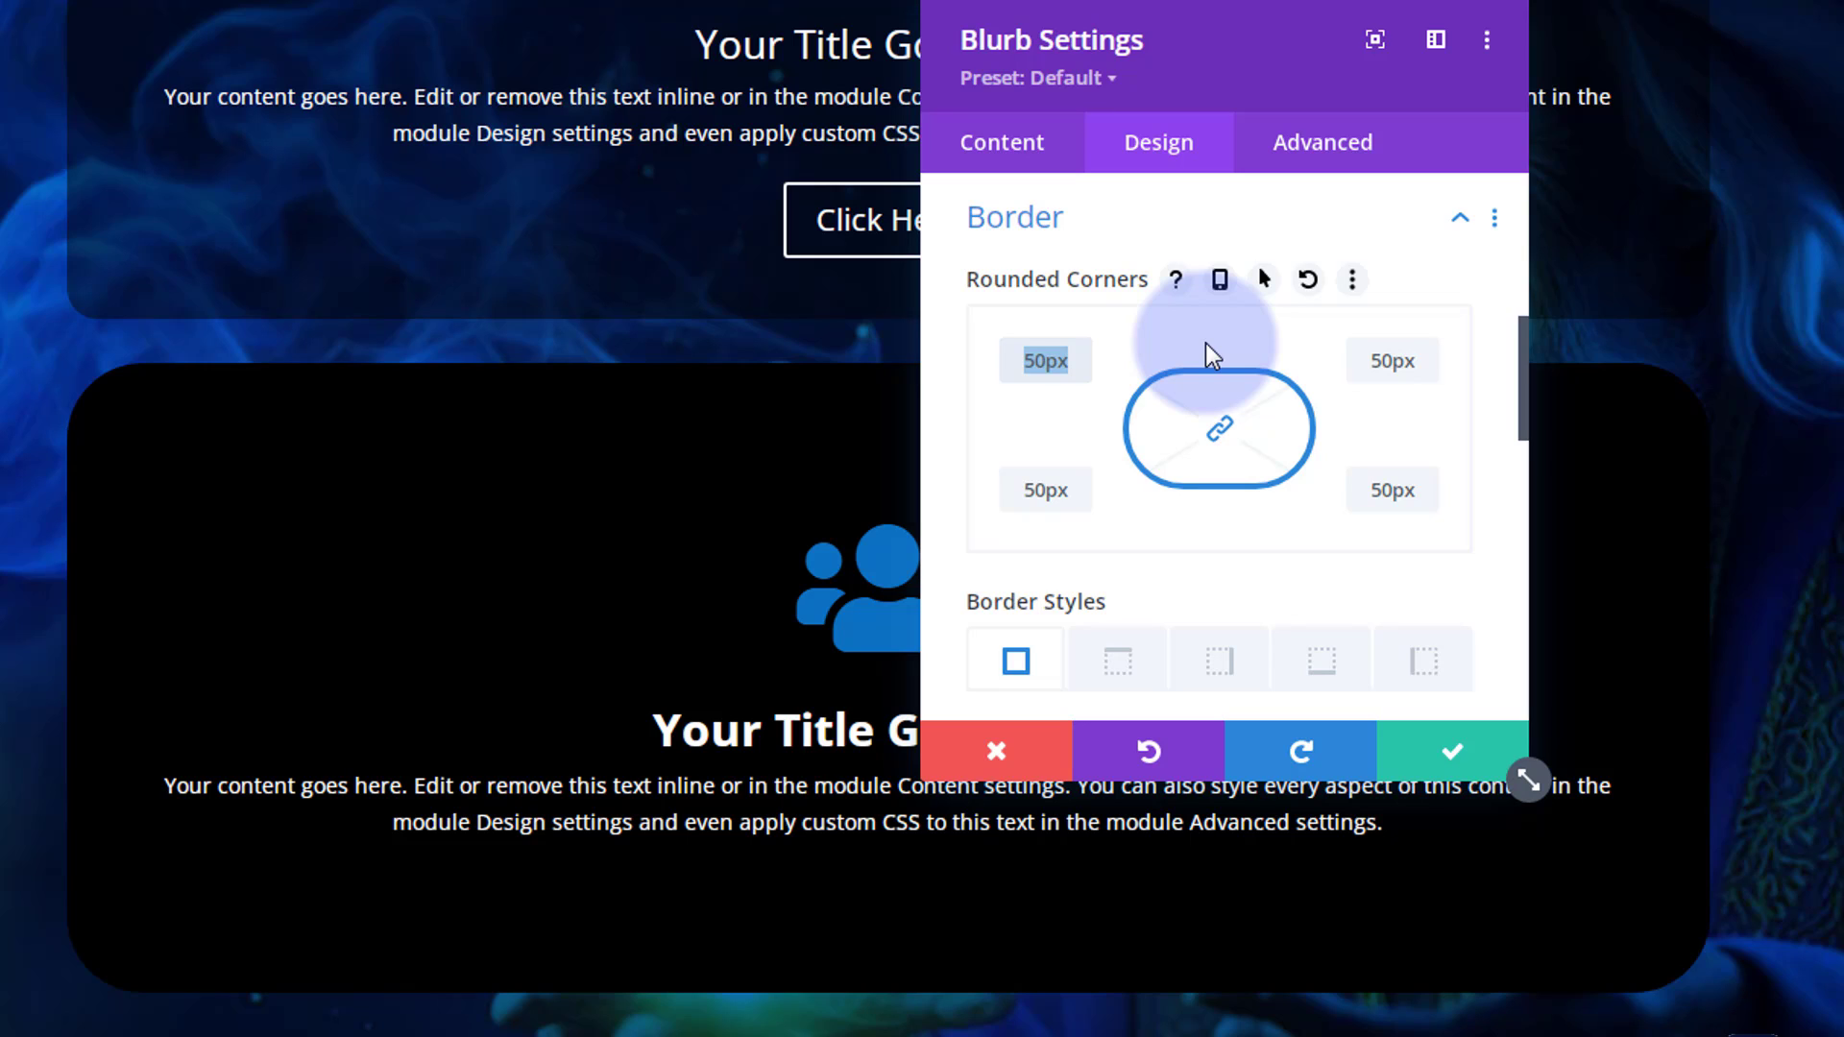
text(50%)
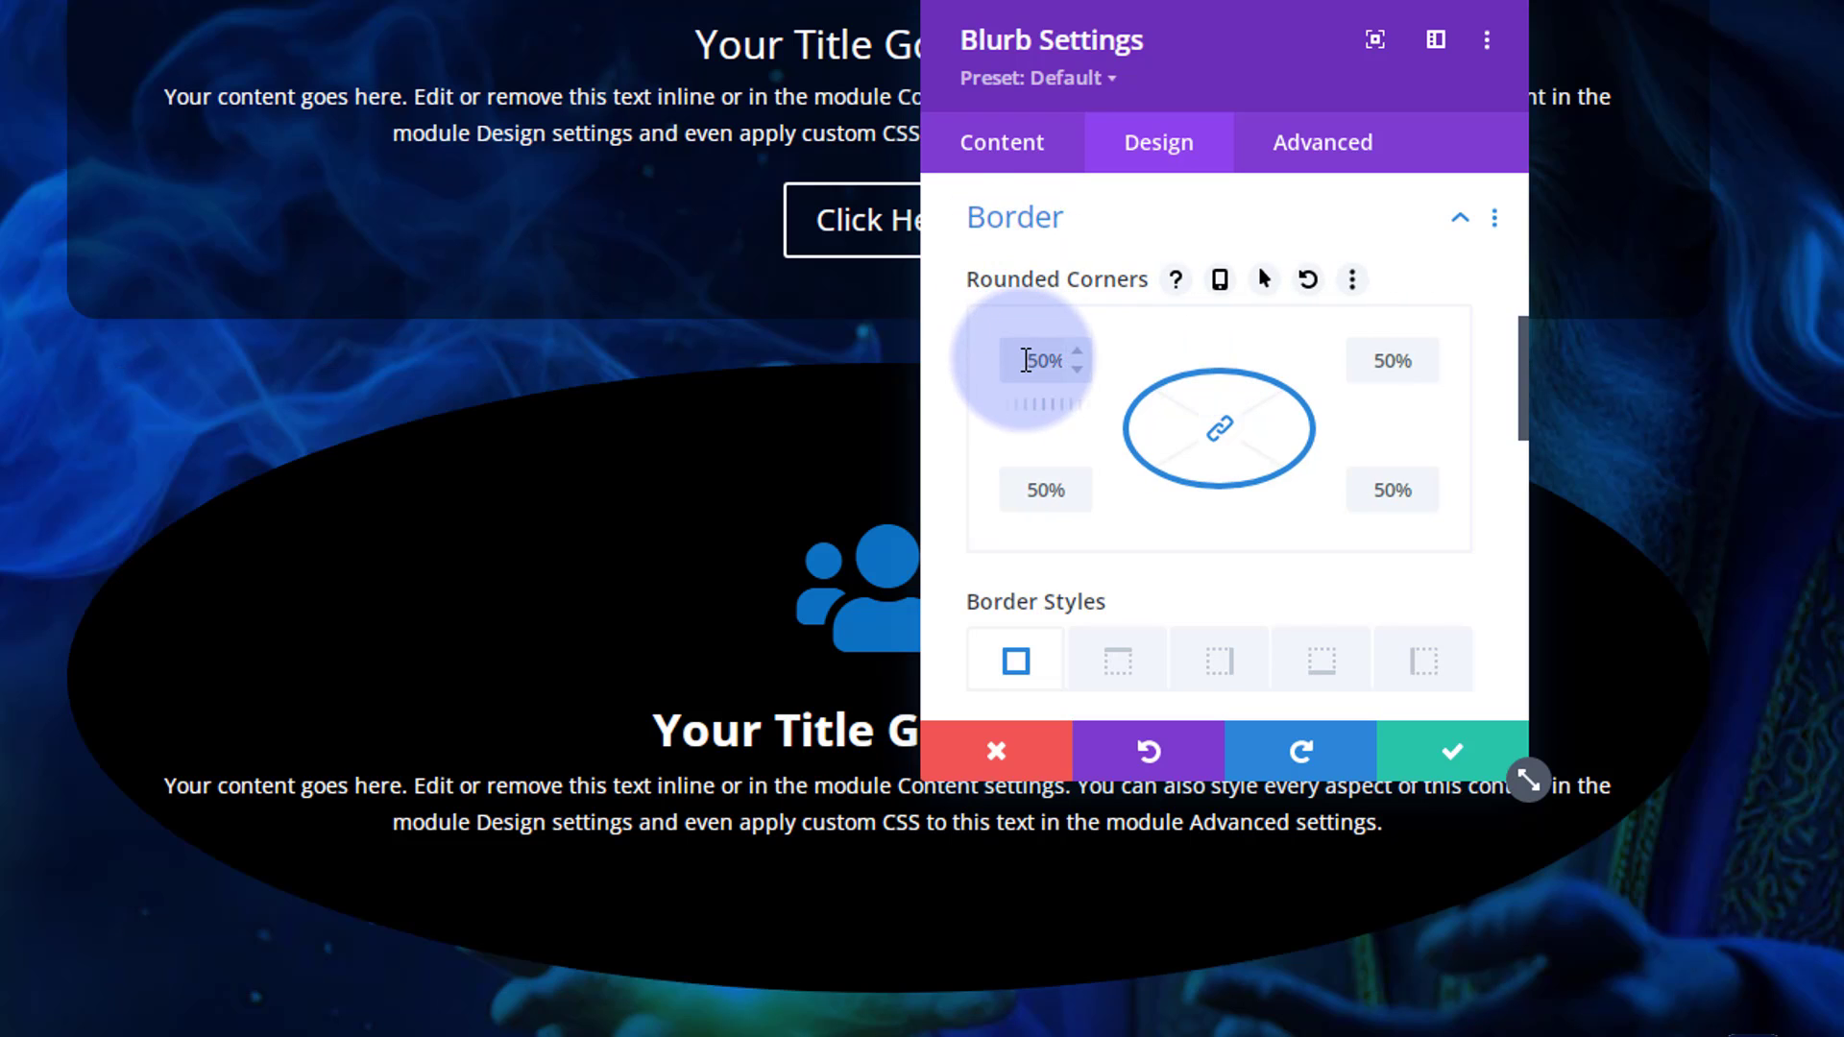
drag(1026, 360, 1069, 361)
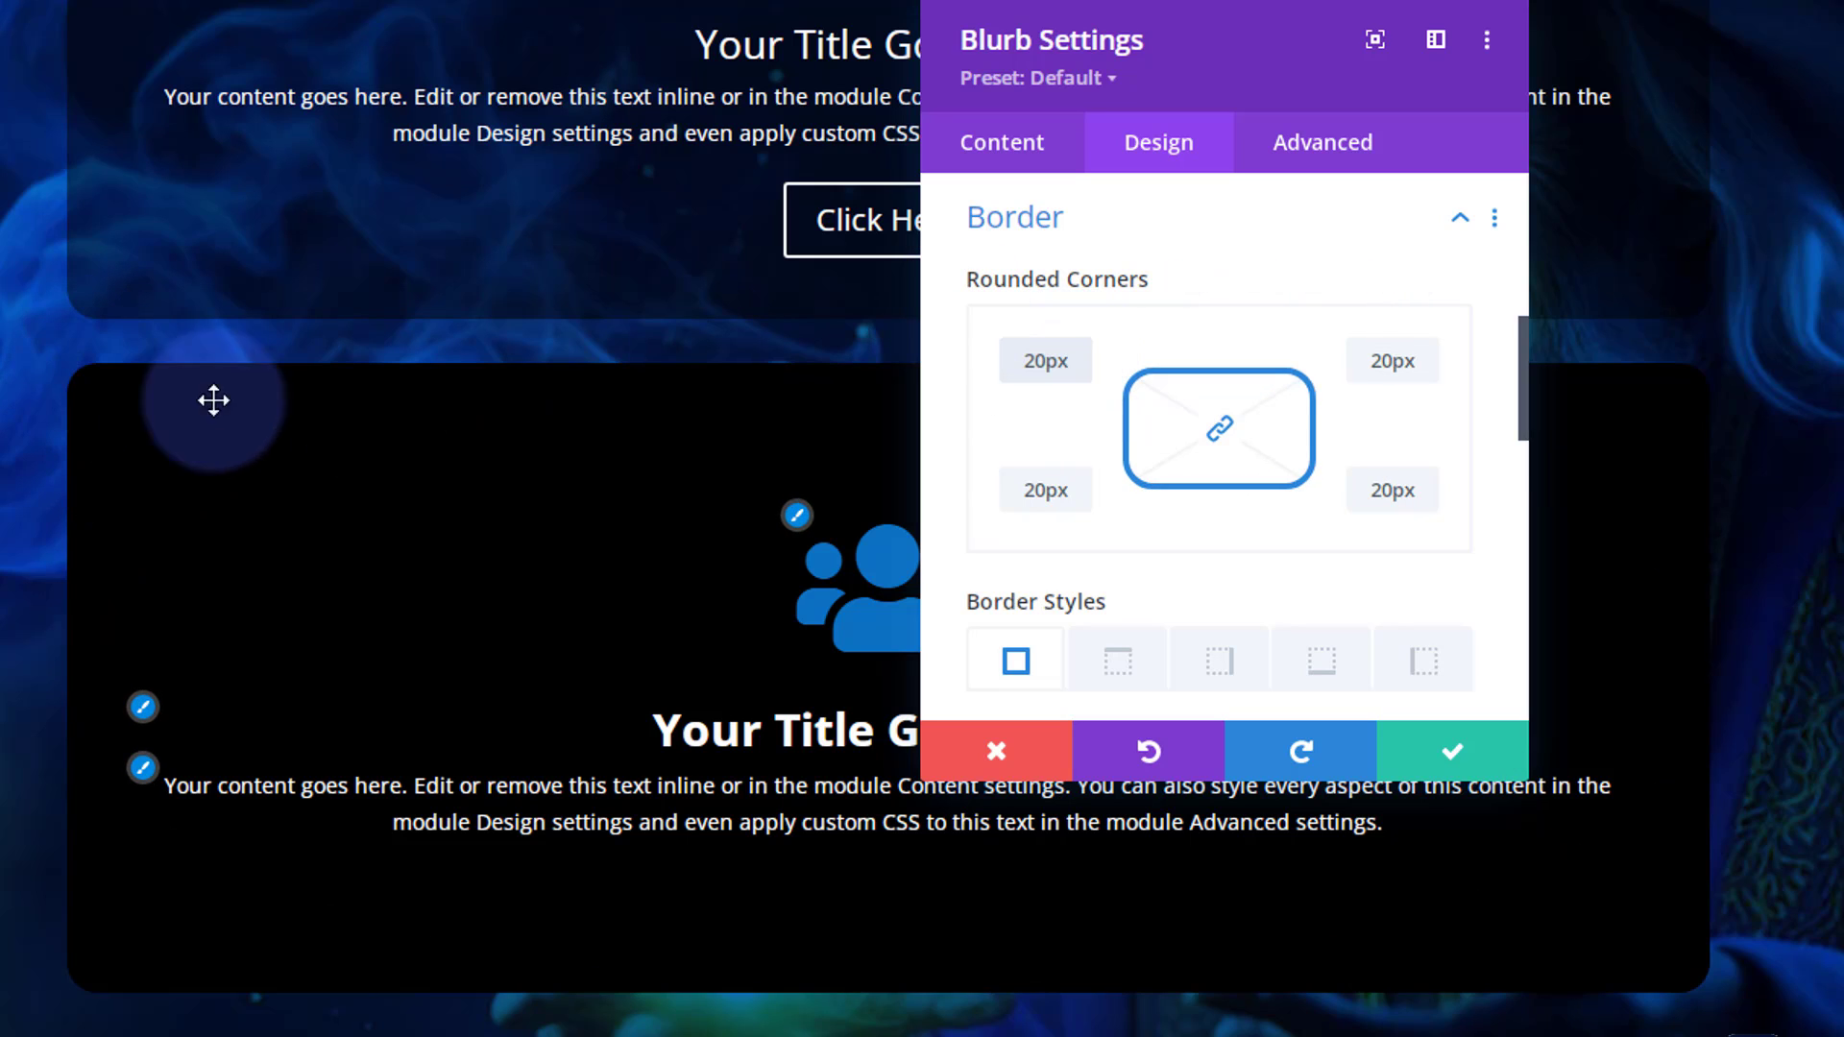
Give the blurb a border 2px wide on all sides and color it white
scroll(1196, 480, down, 3)
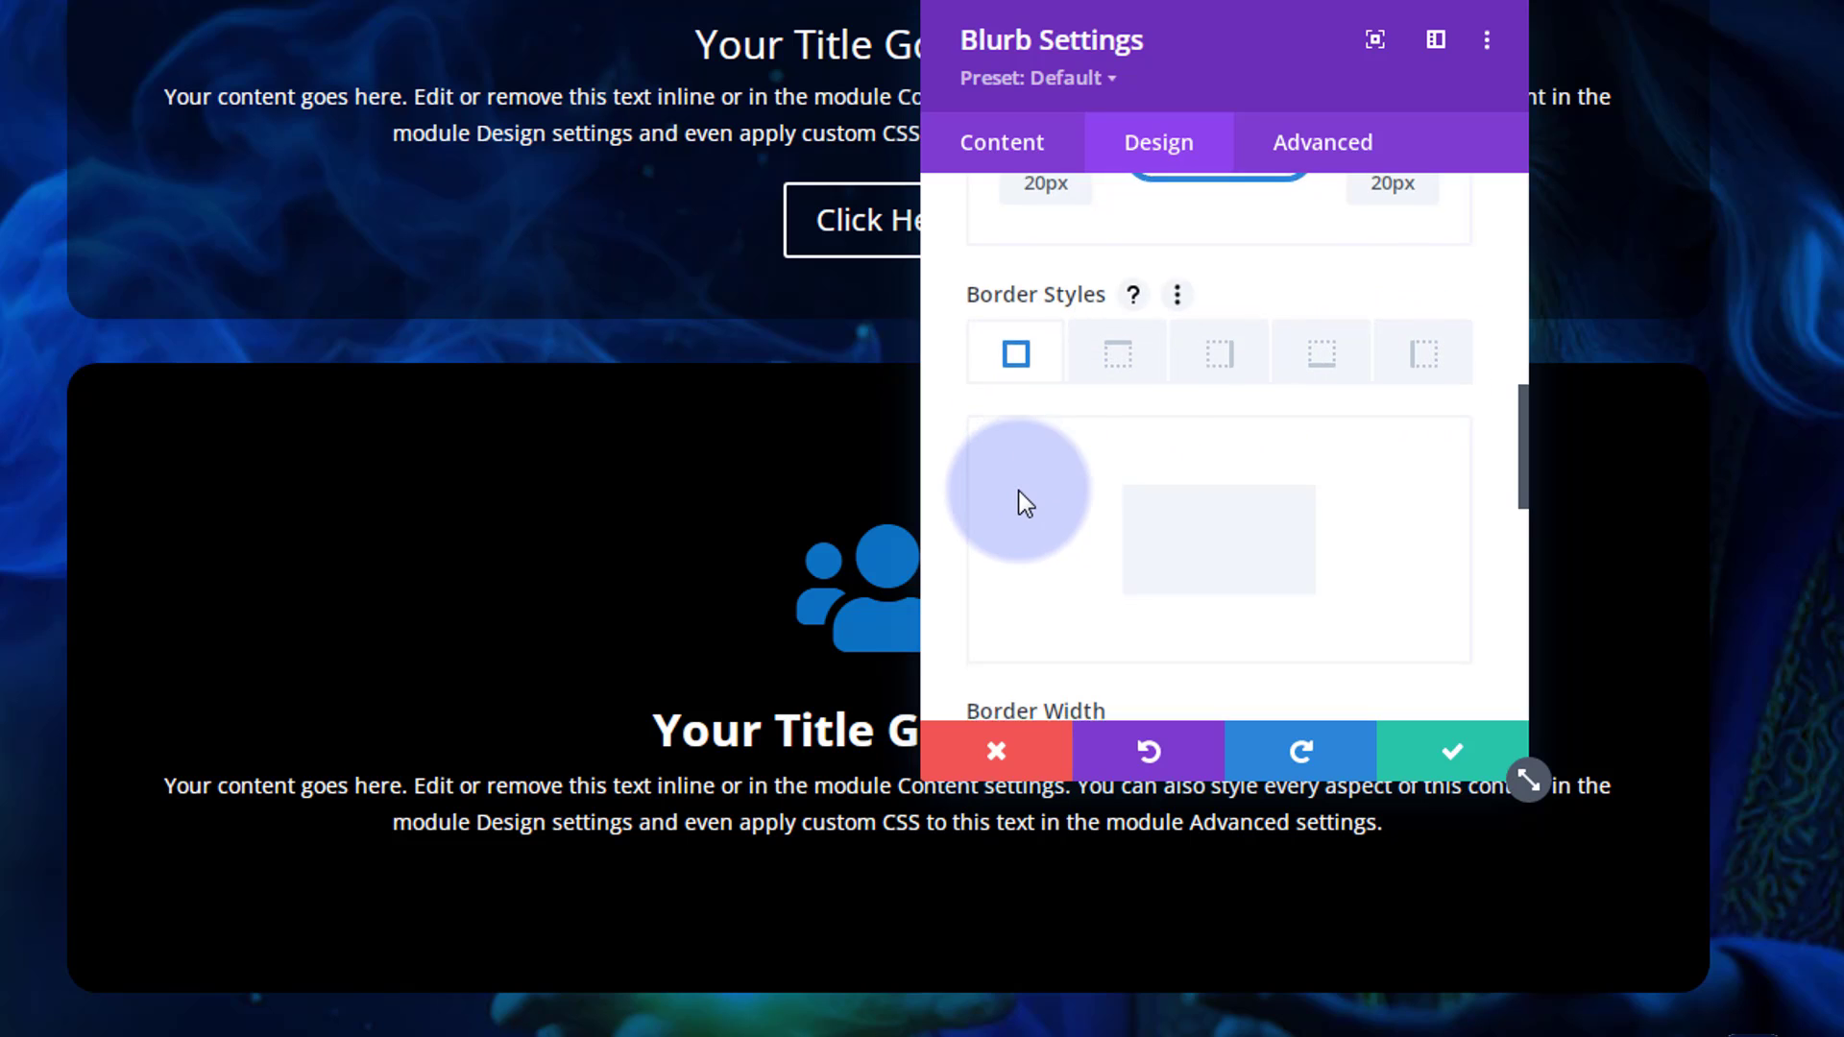
scroll(1018, 490, down, 2)
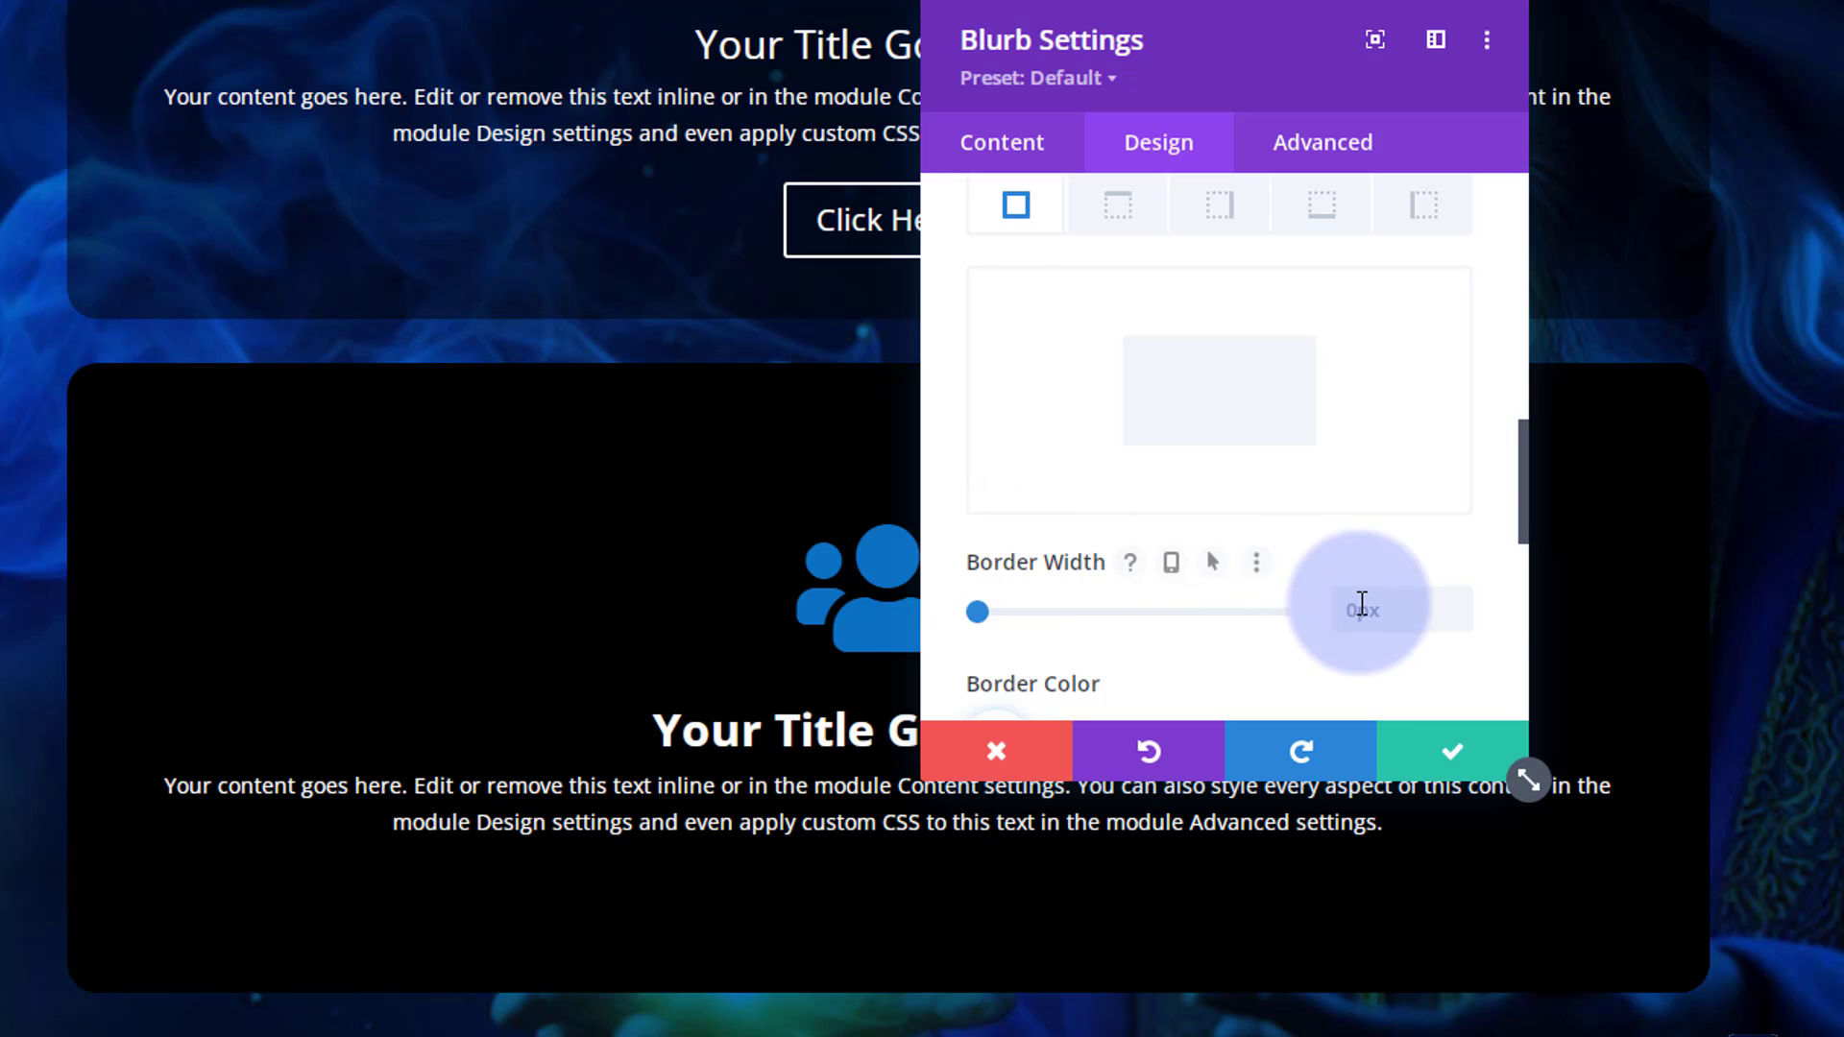
click(1459, 599)
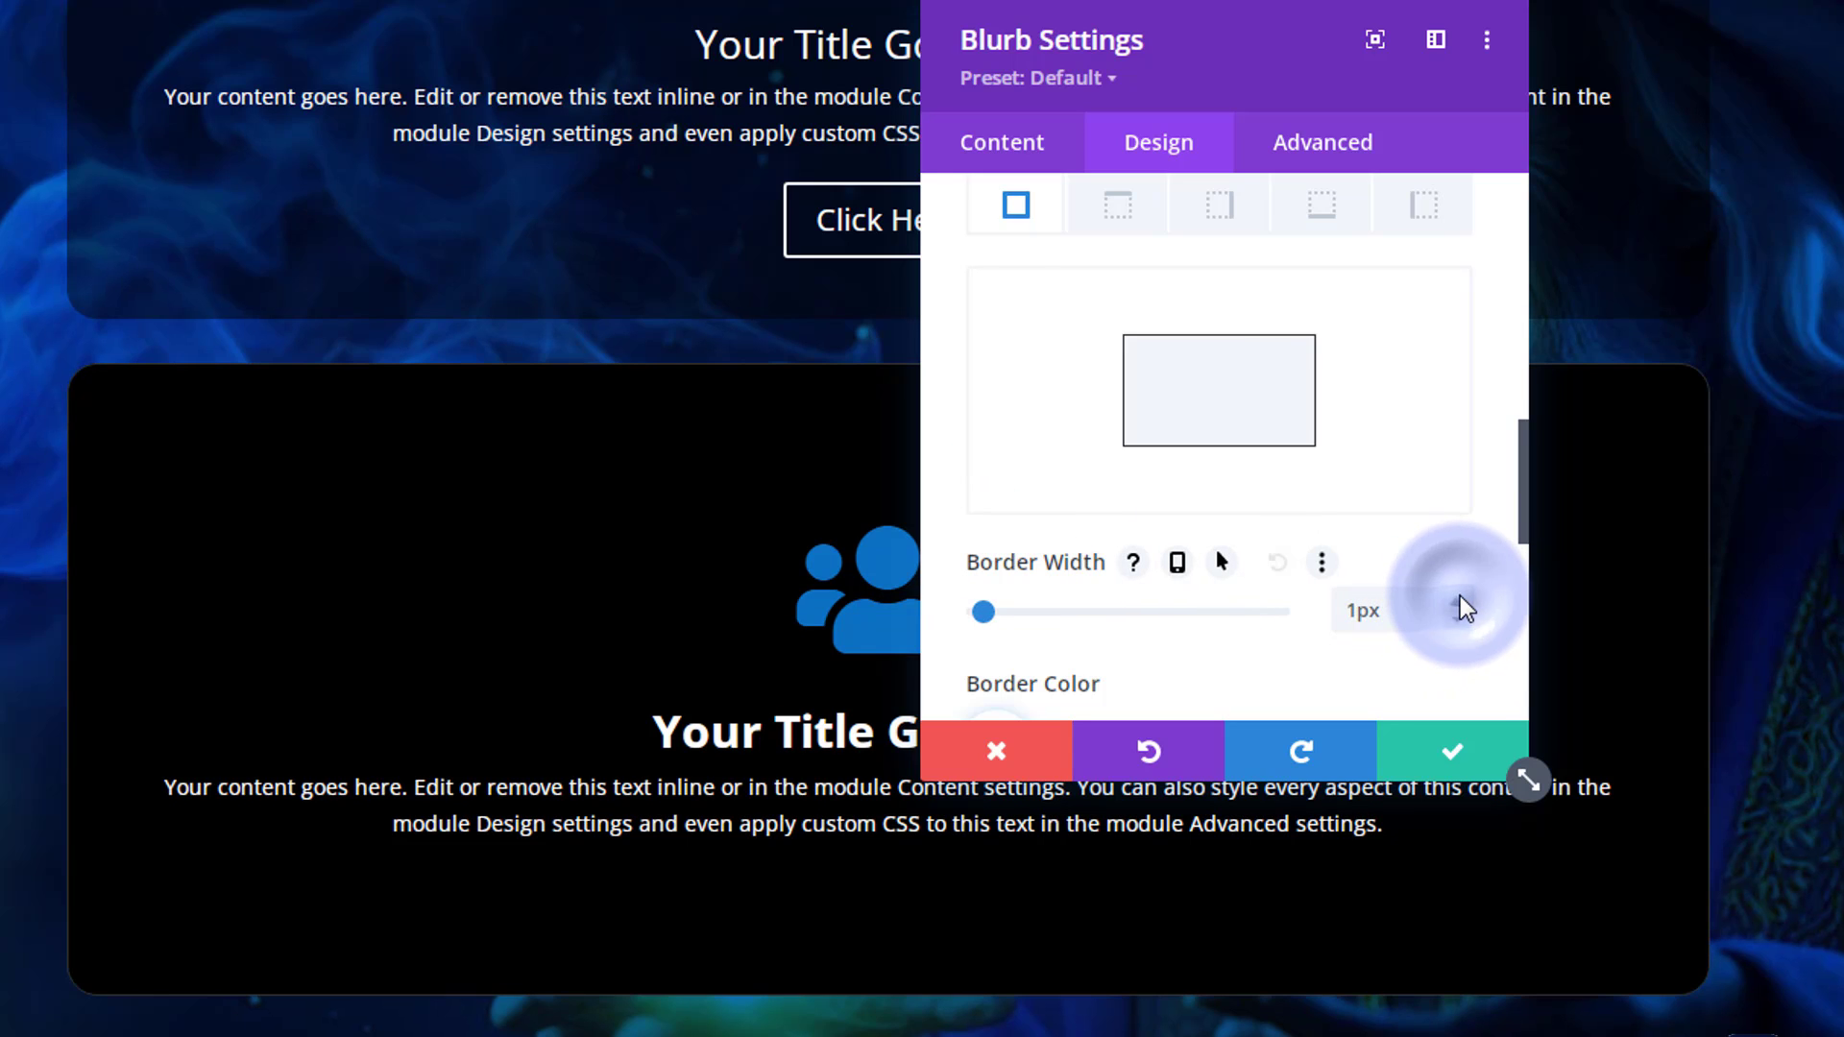
click(1458, 599)
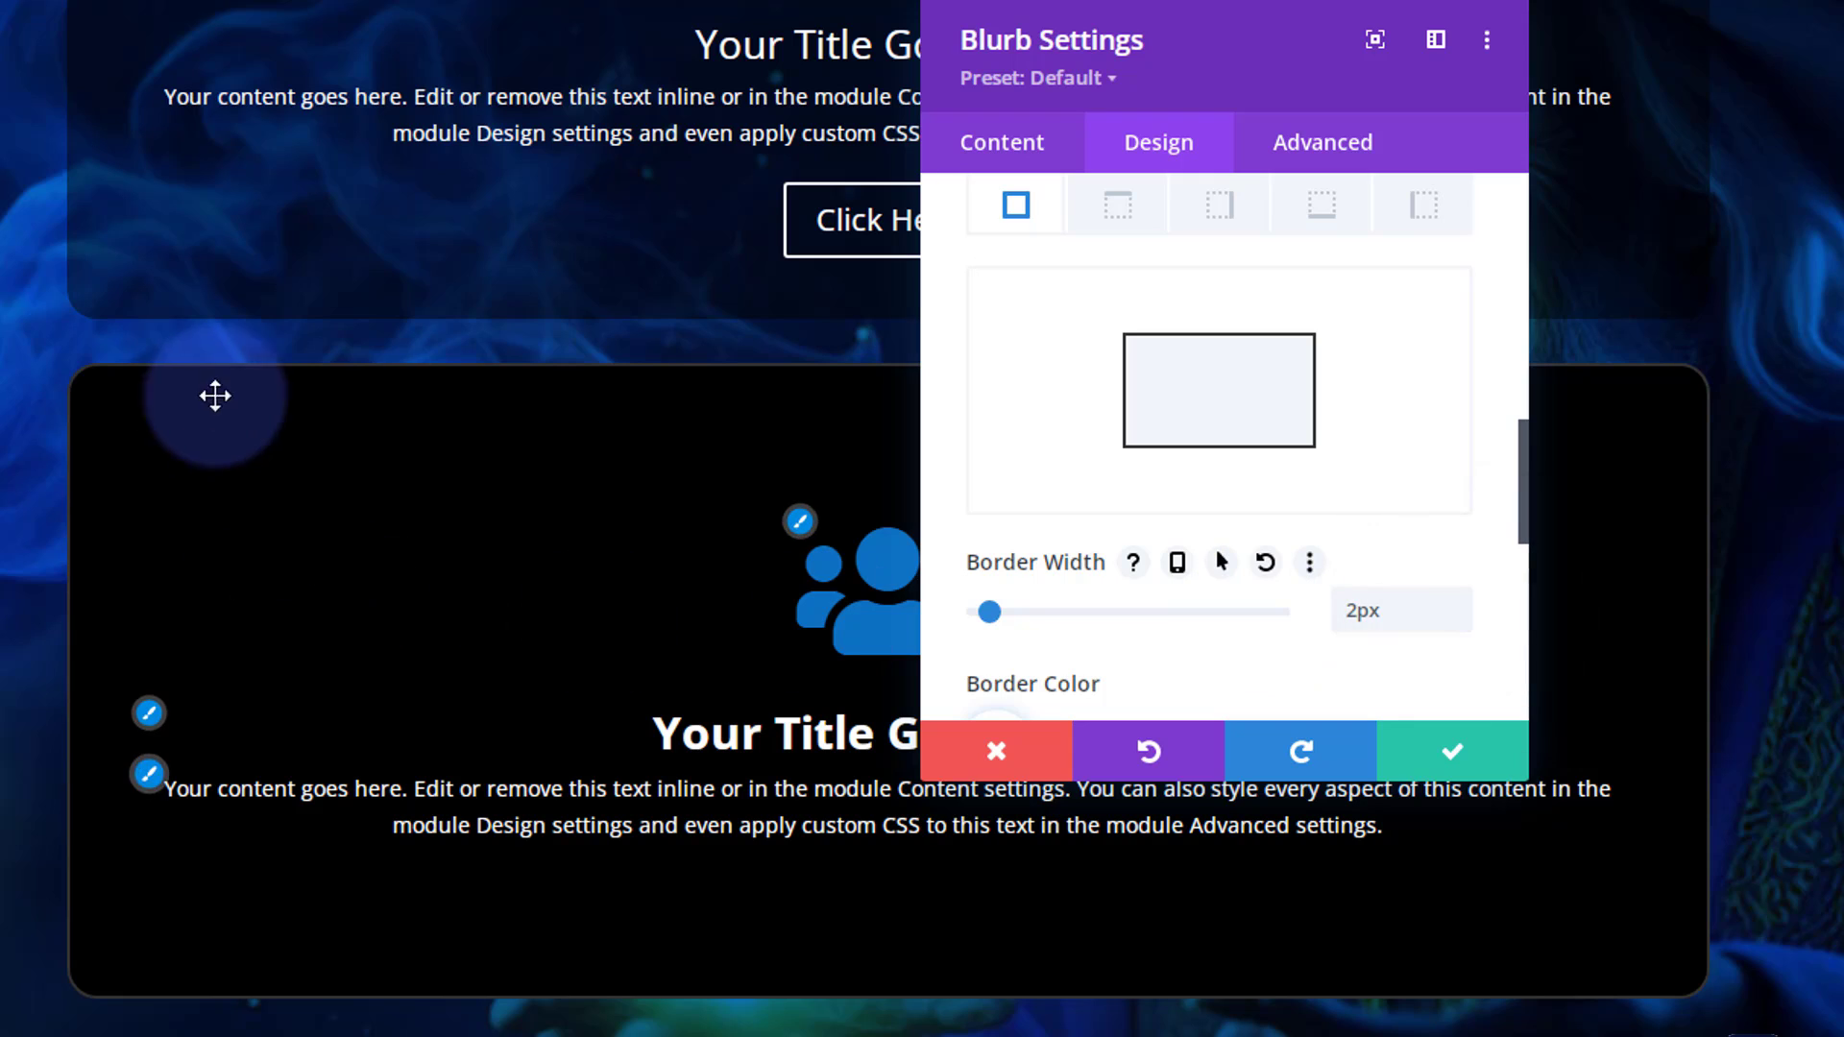
scroll(1190, 568, down, 4)
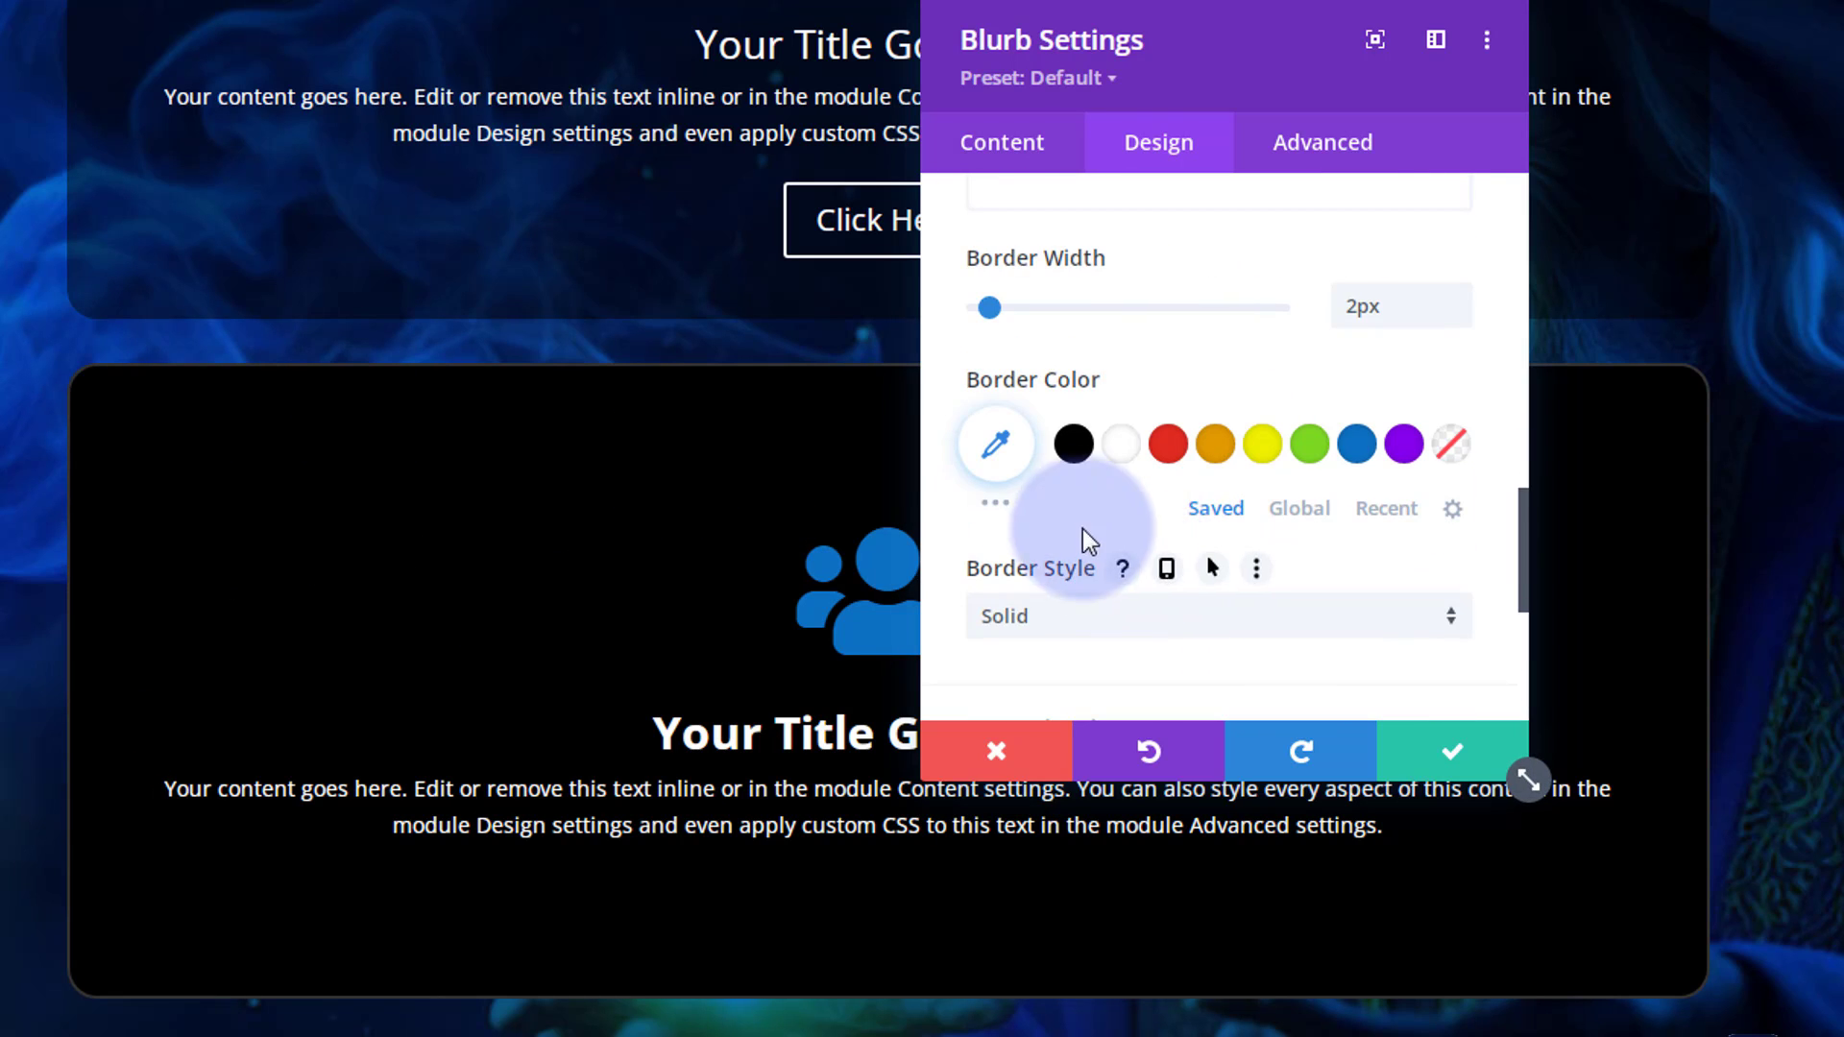
click(1123, 471)
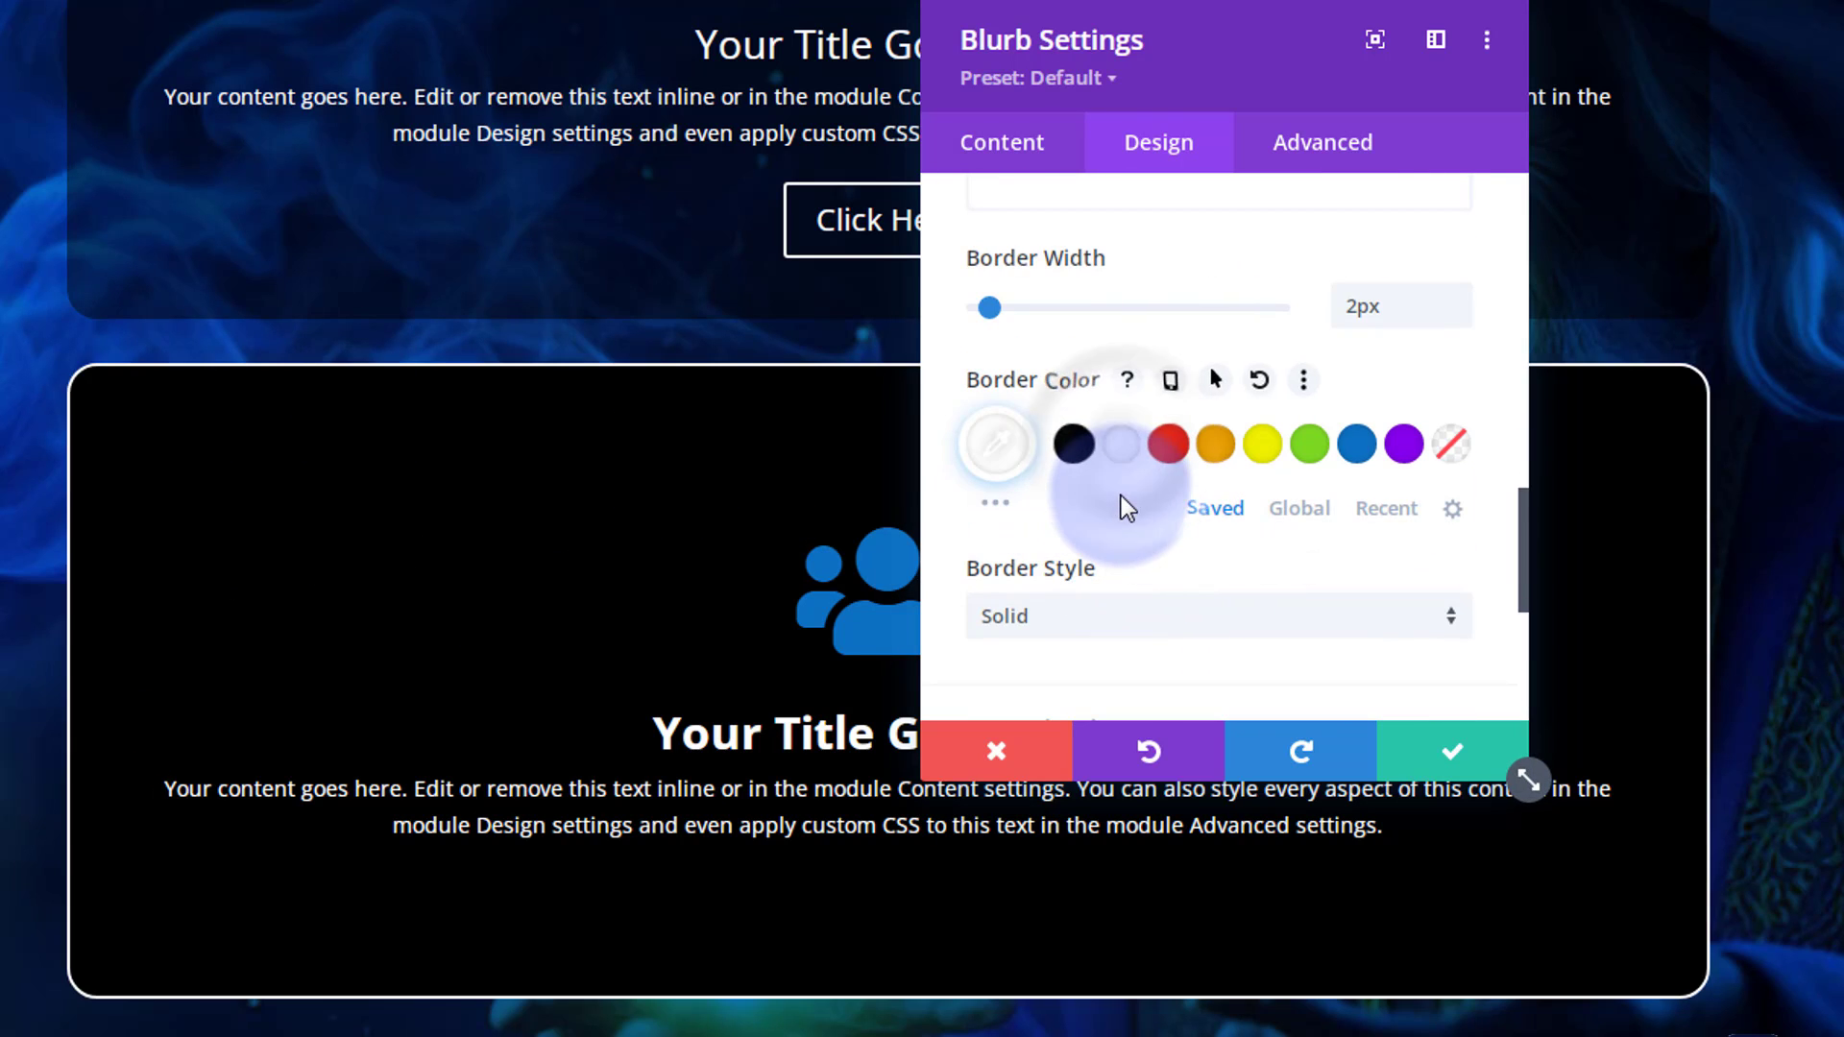
Try the Double and Dashed border styles on the blurb, and return the style to Solid
scroll(1134, 527, down, 2)
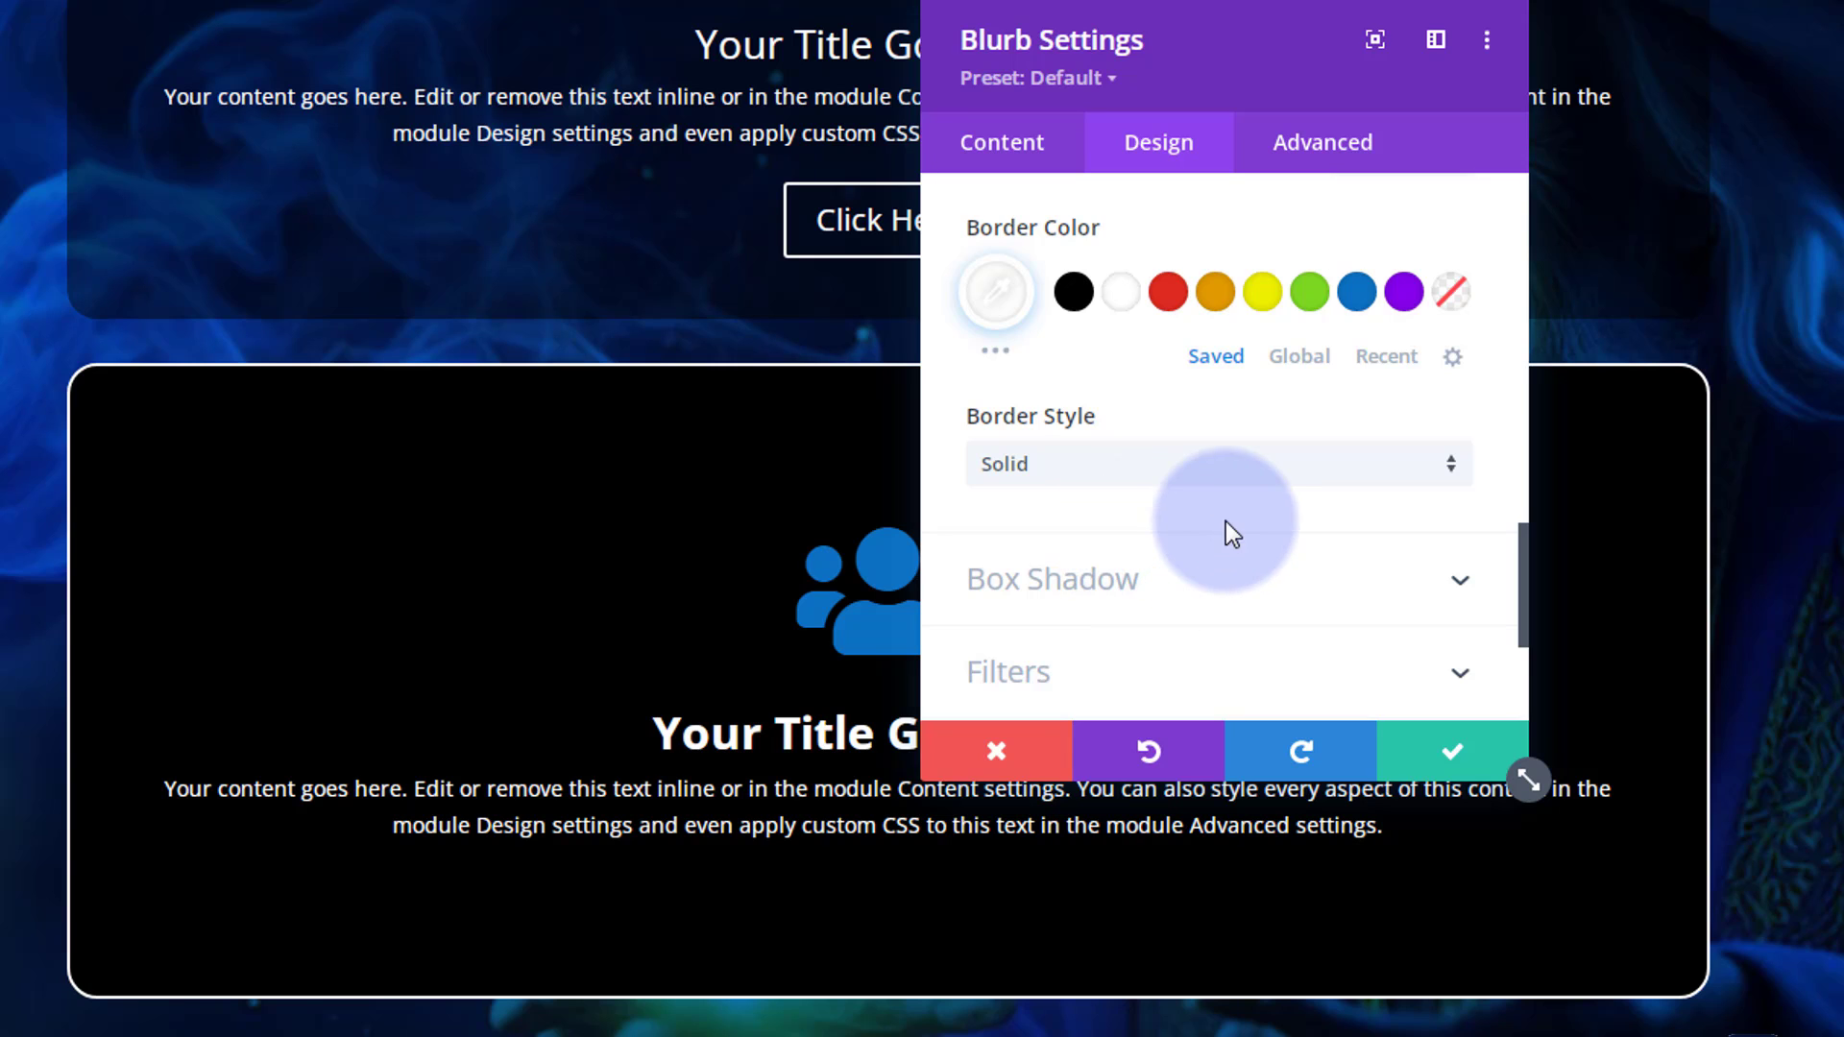
scroll(1214, 528, down, 2)
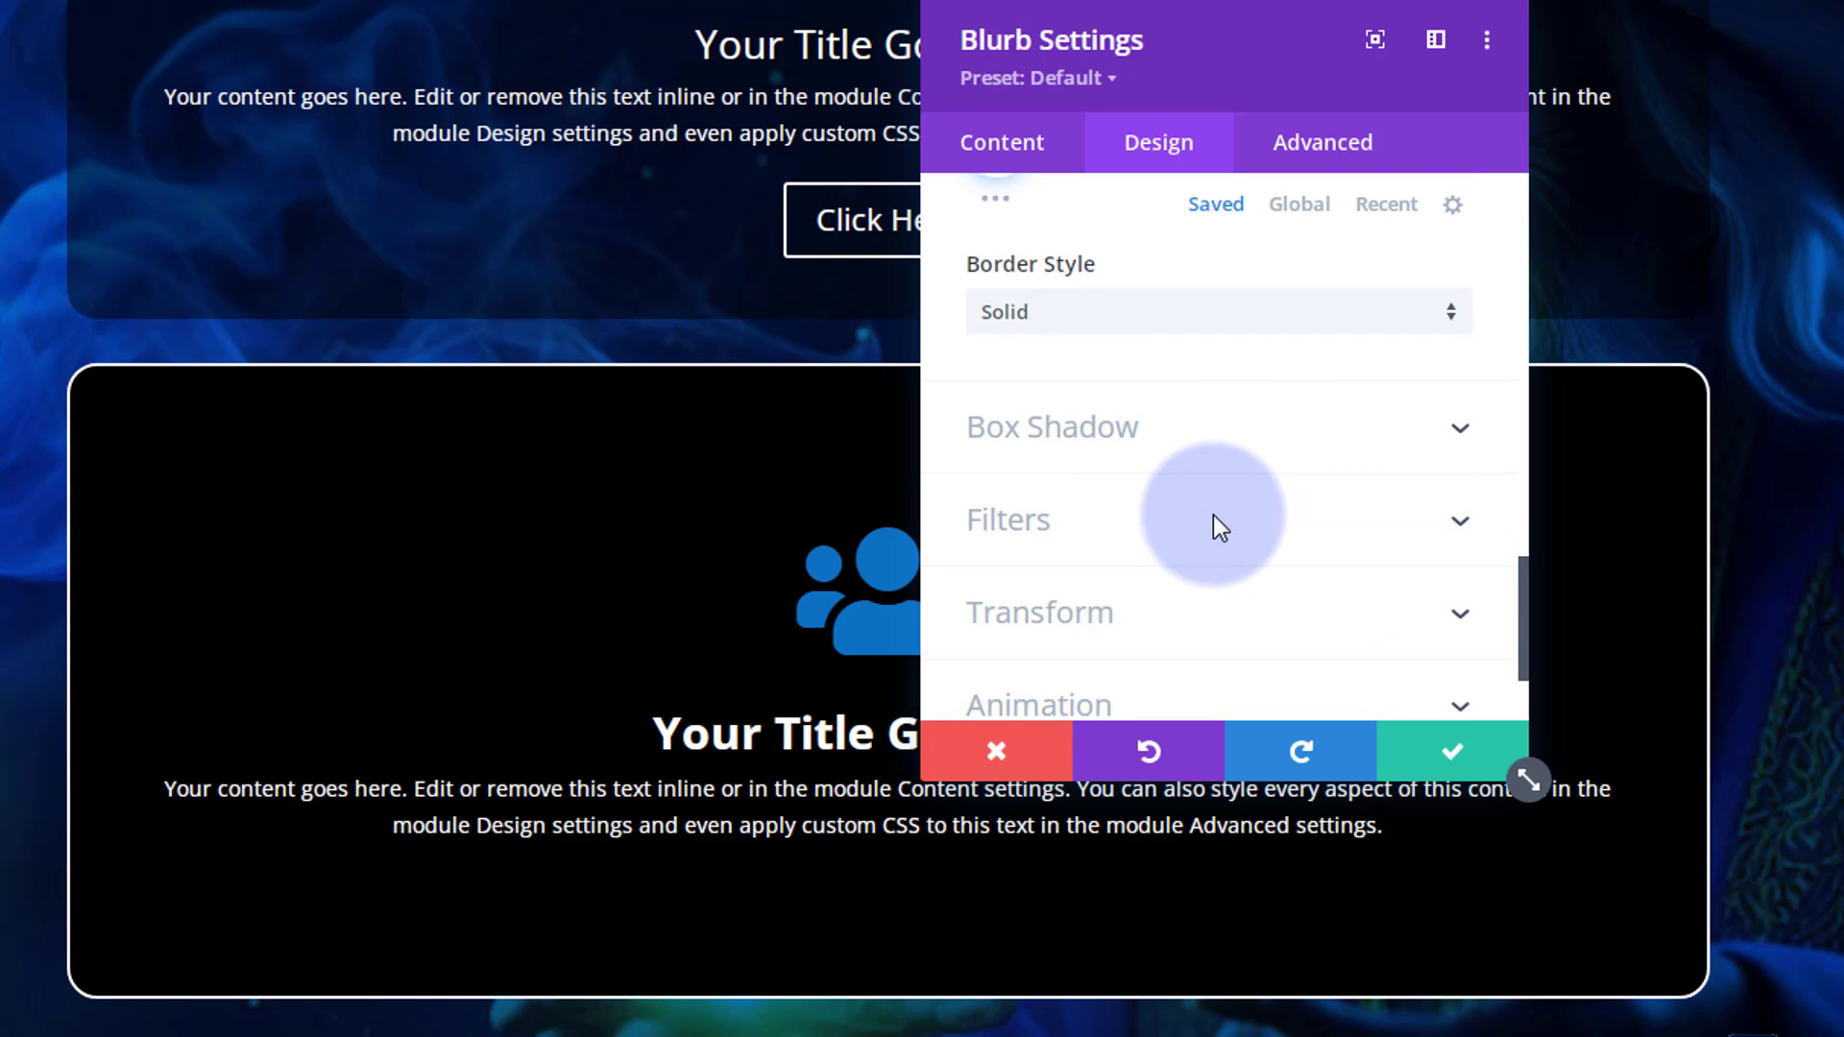
click(1142, 321)
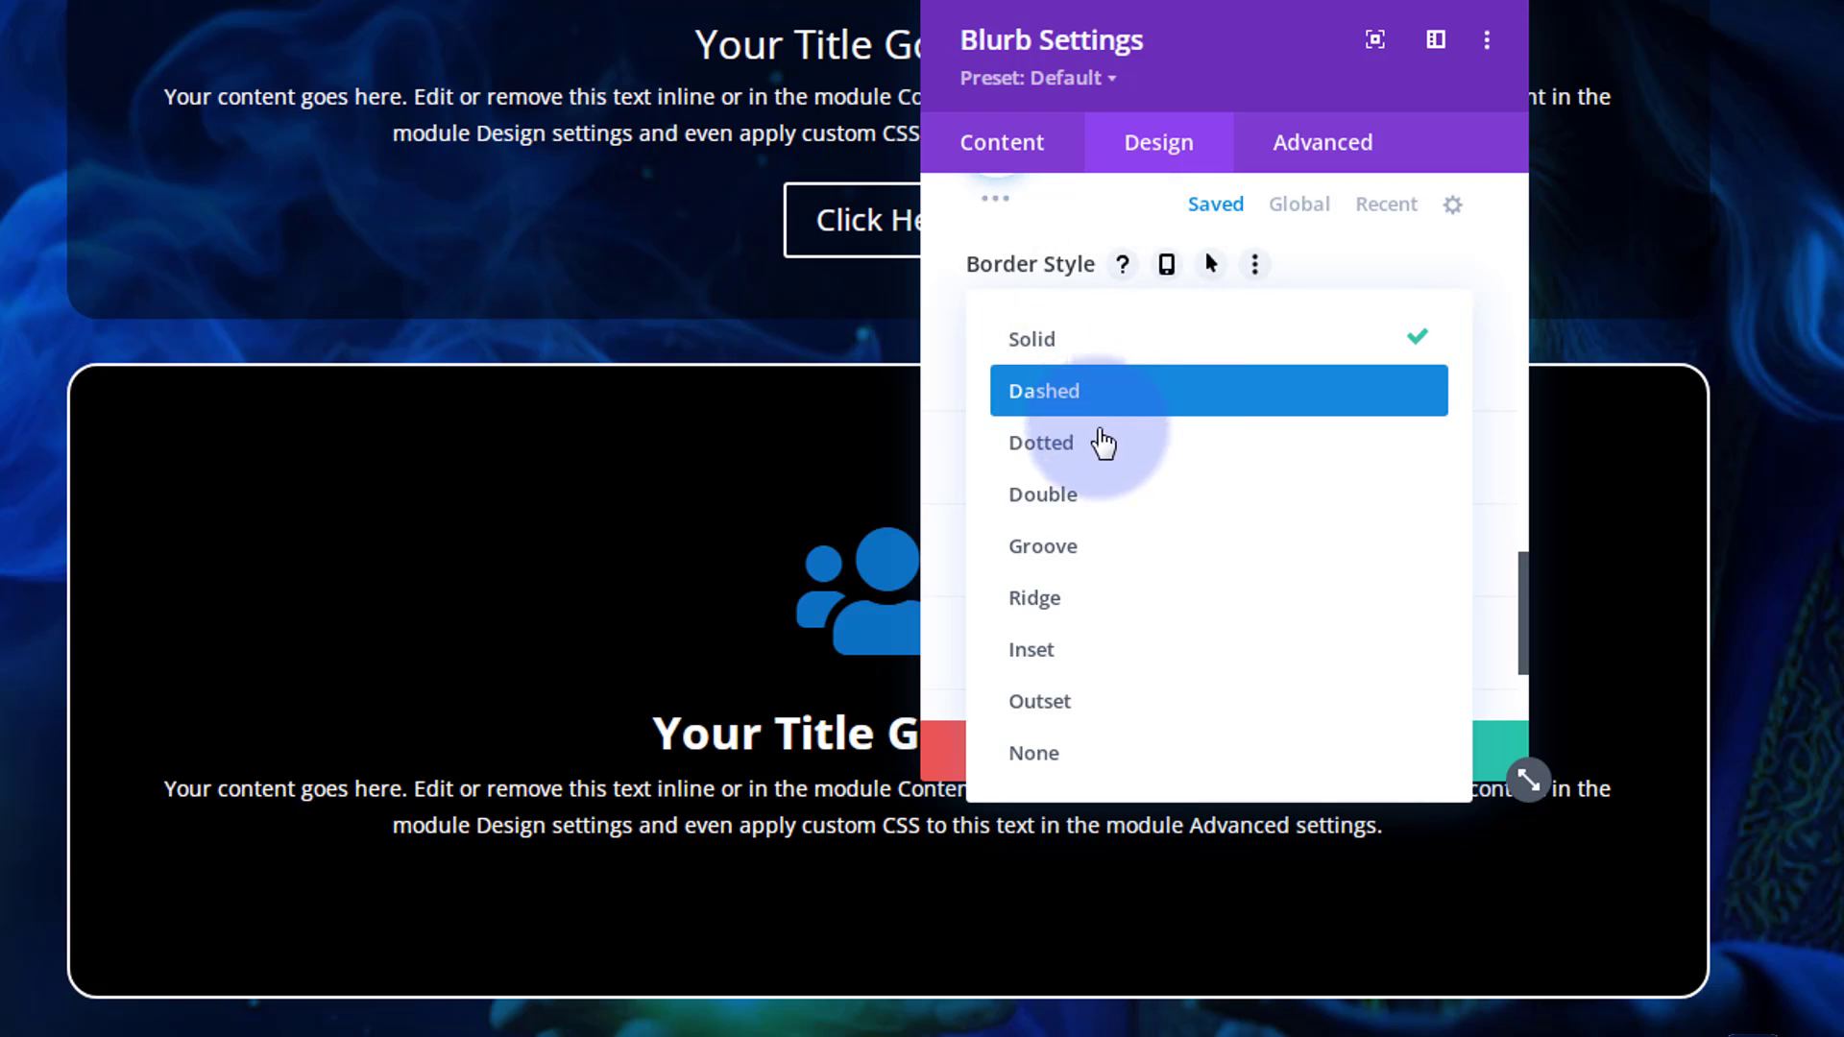
click(1096, 492)
click(1125, 321)
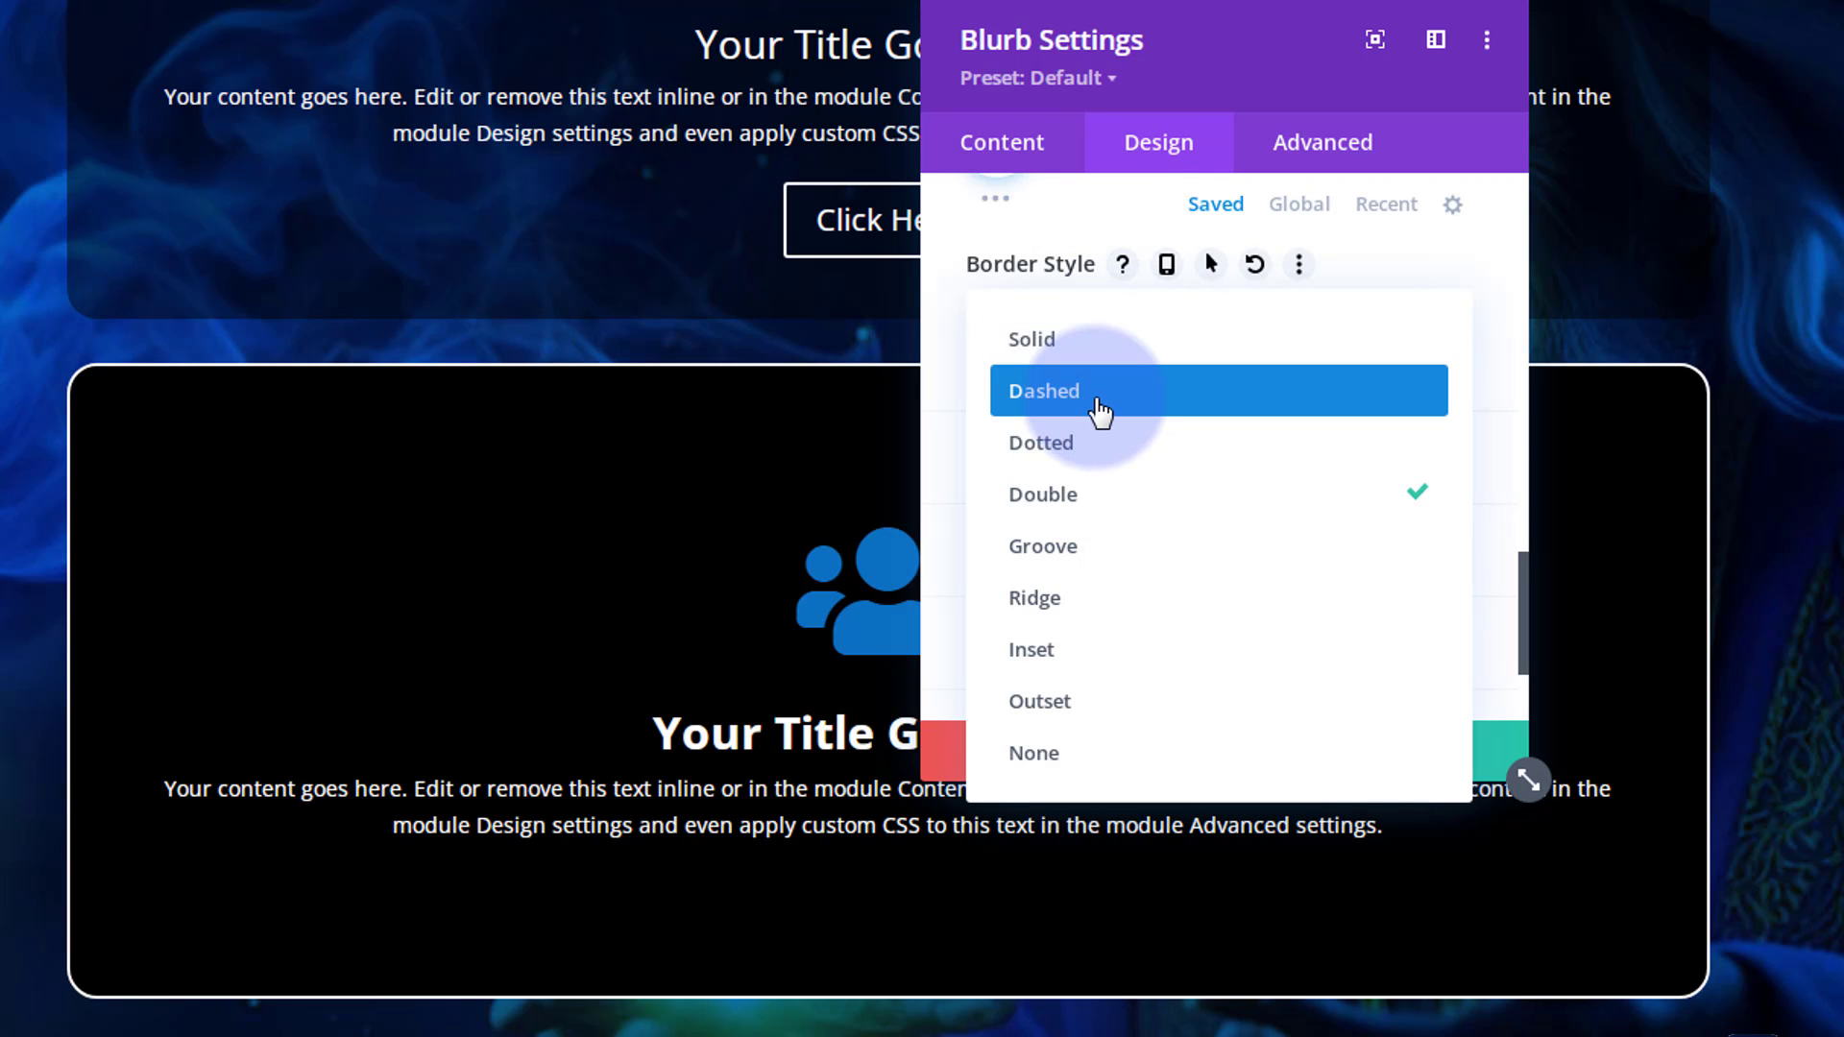
click(1100, 408)
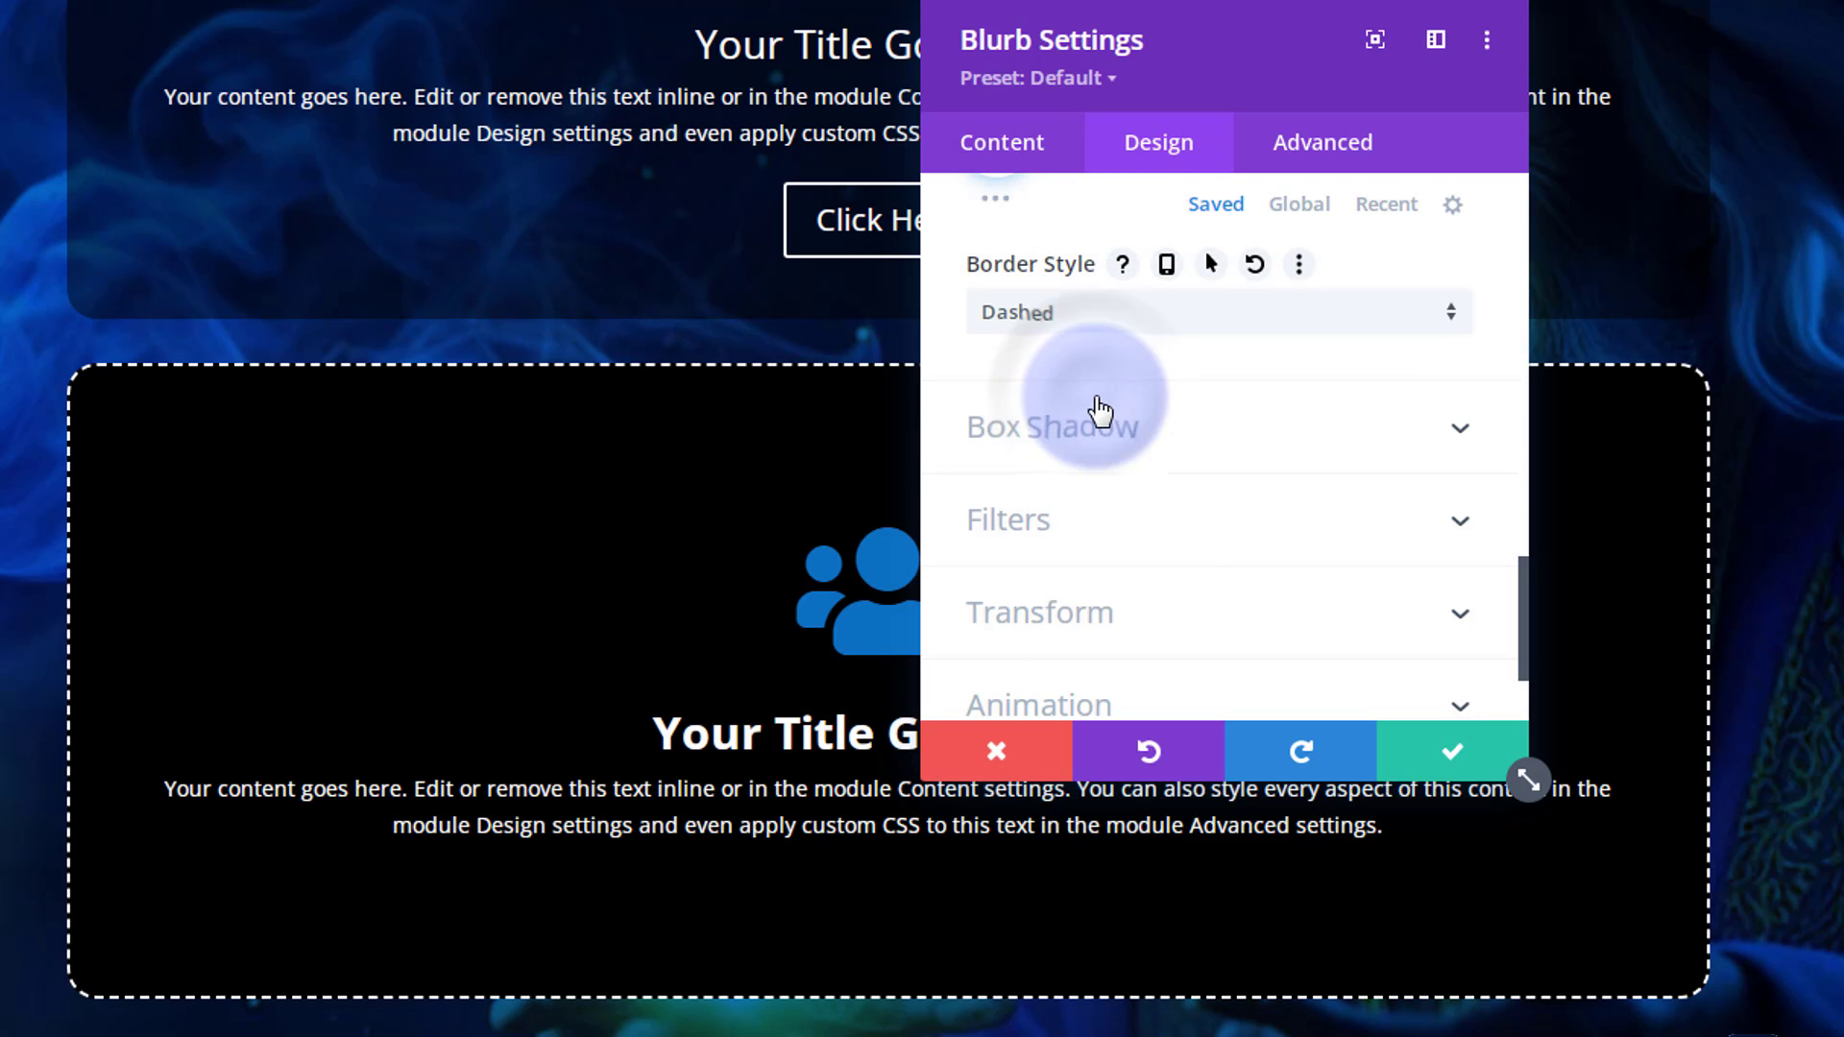
click(1131, 327)
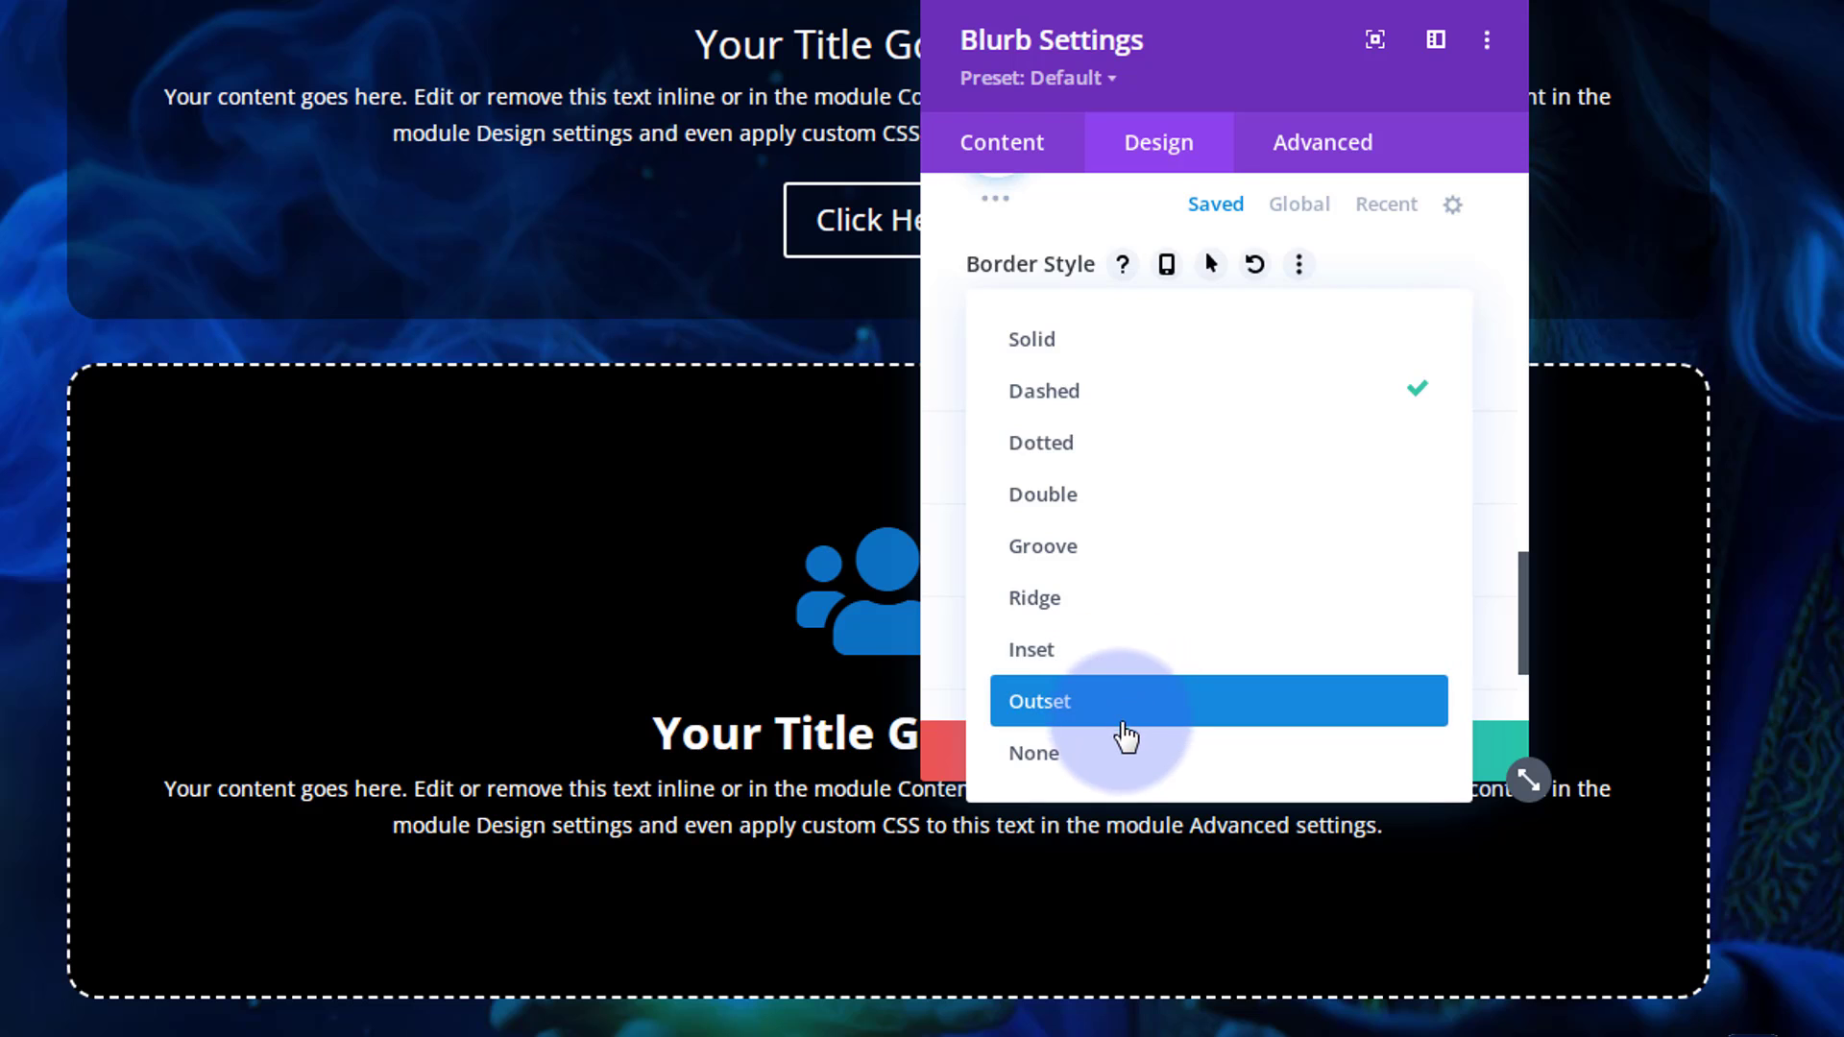
click(1038, 345)
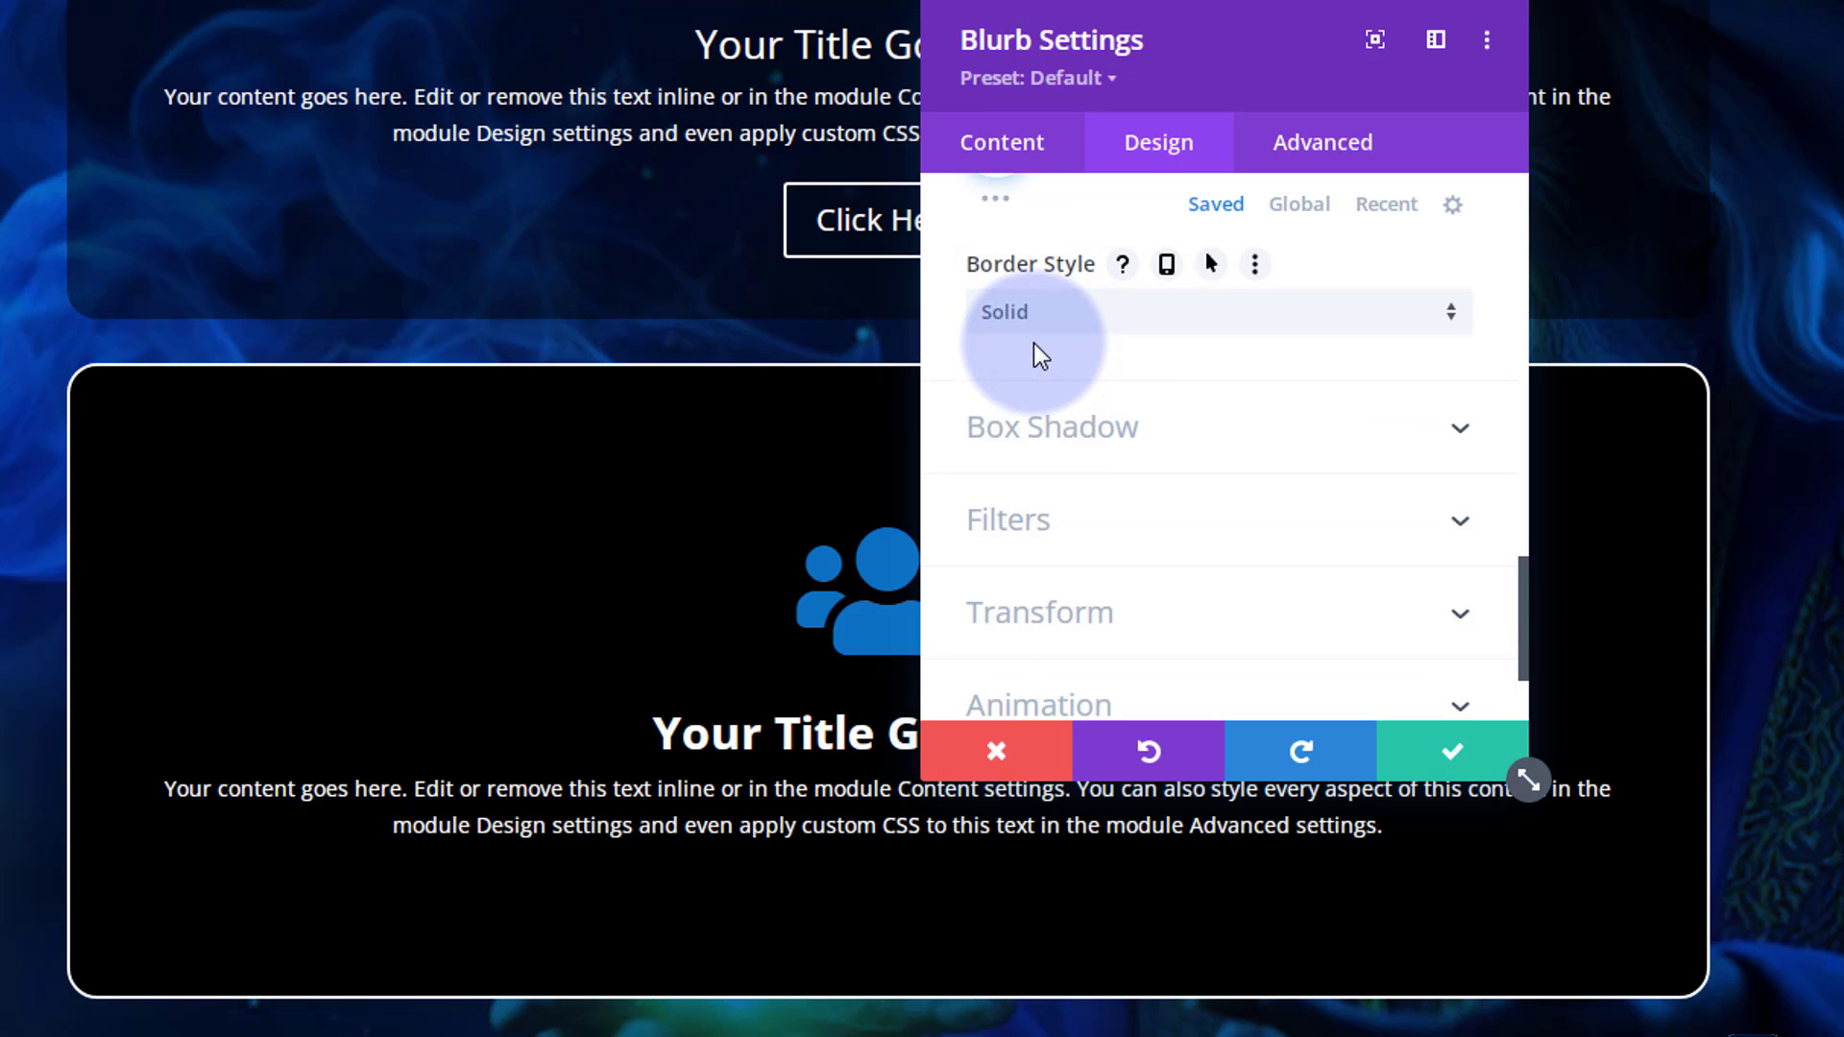
Open the blurb's Box Shadow settings and apply the preset with a soft shadow along the bottom edge
scroll(1157, 429, down, 2)
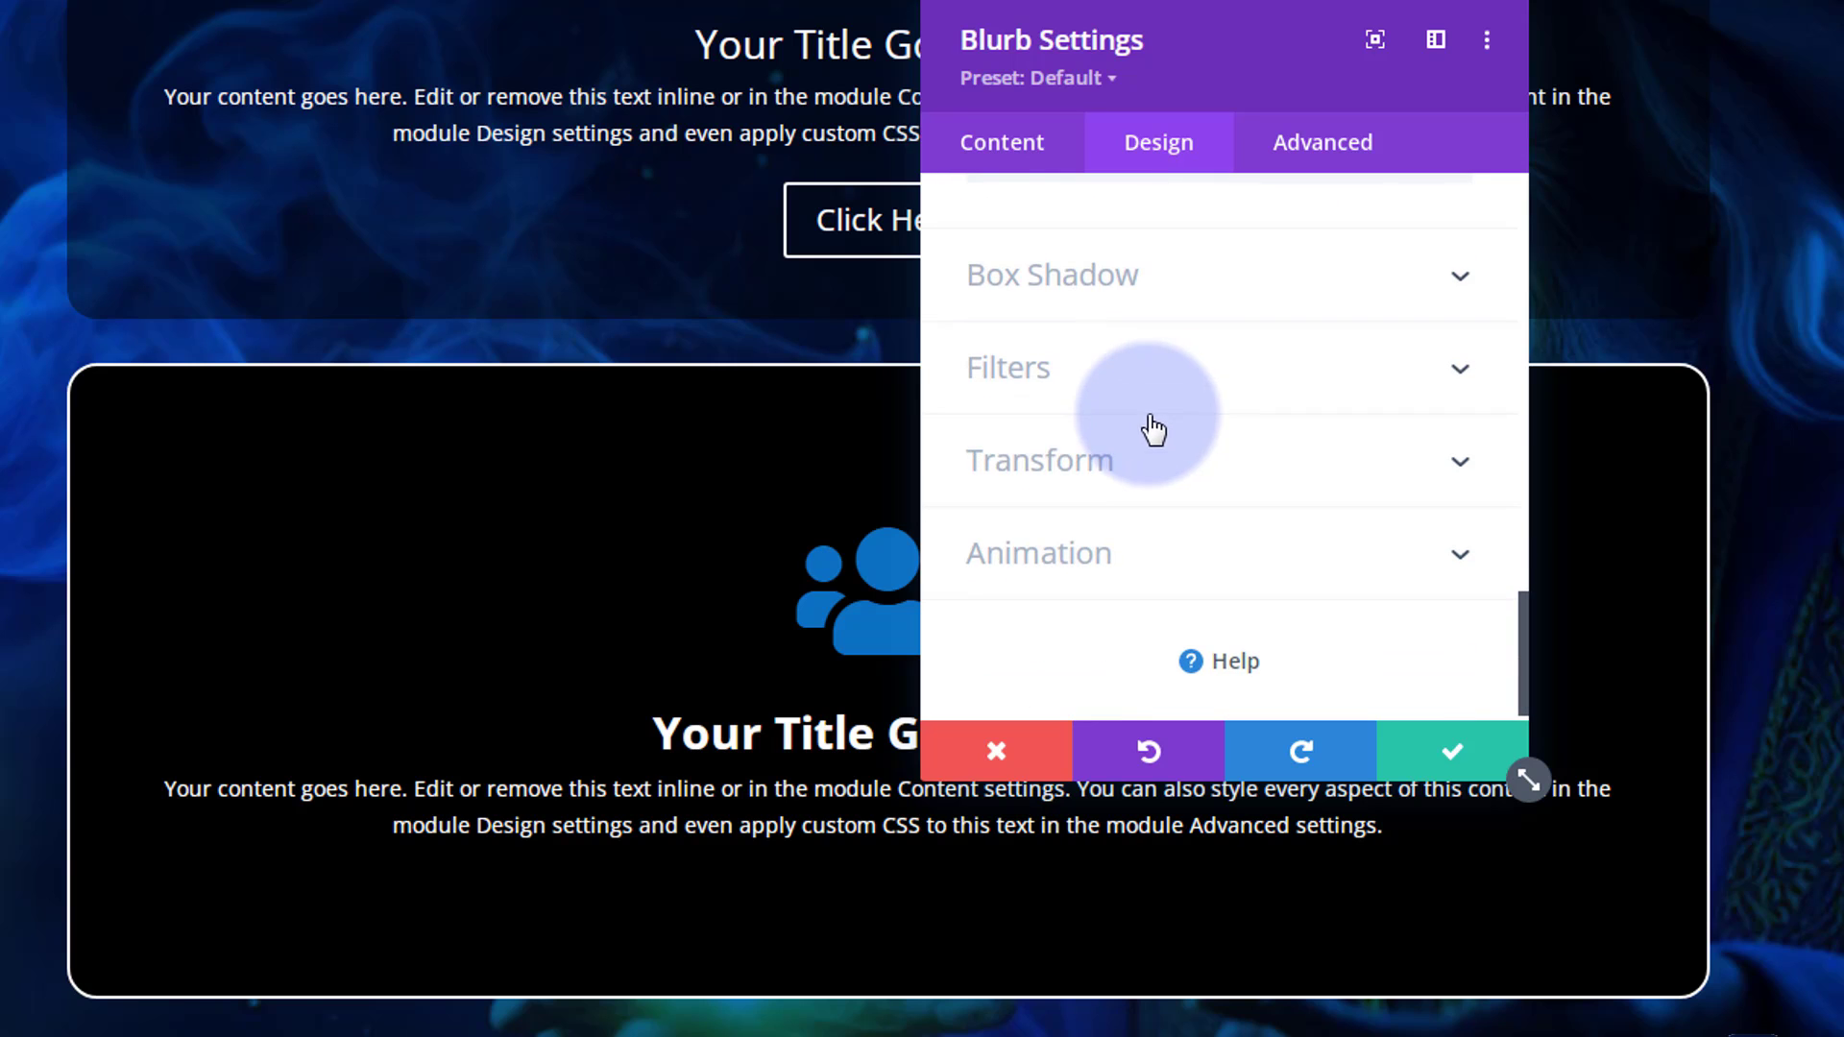
click(1201, 288)
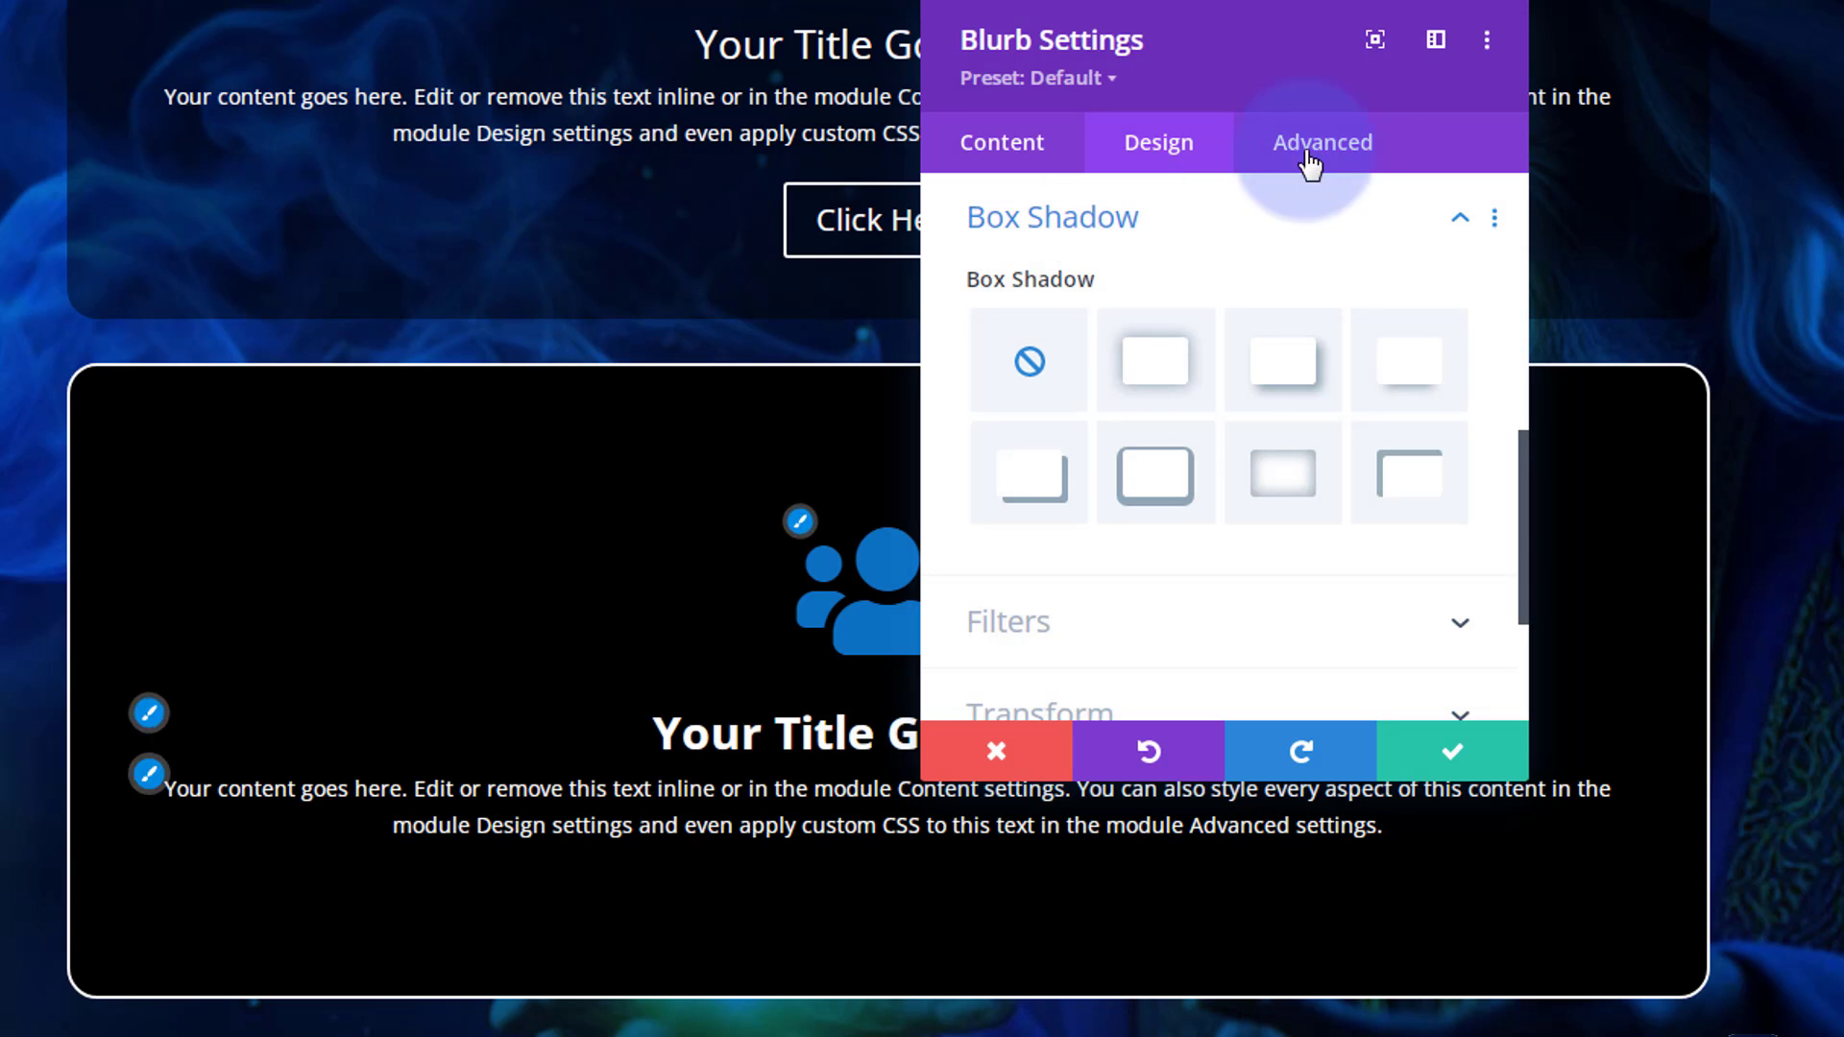
click(1409, 382)
click(1191, 509)
scroll(1205, 518, down, 6)
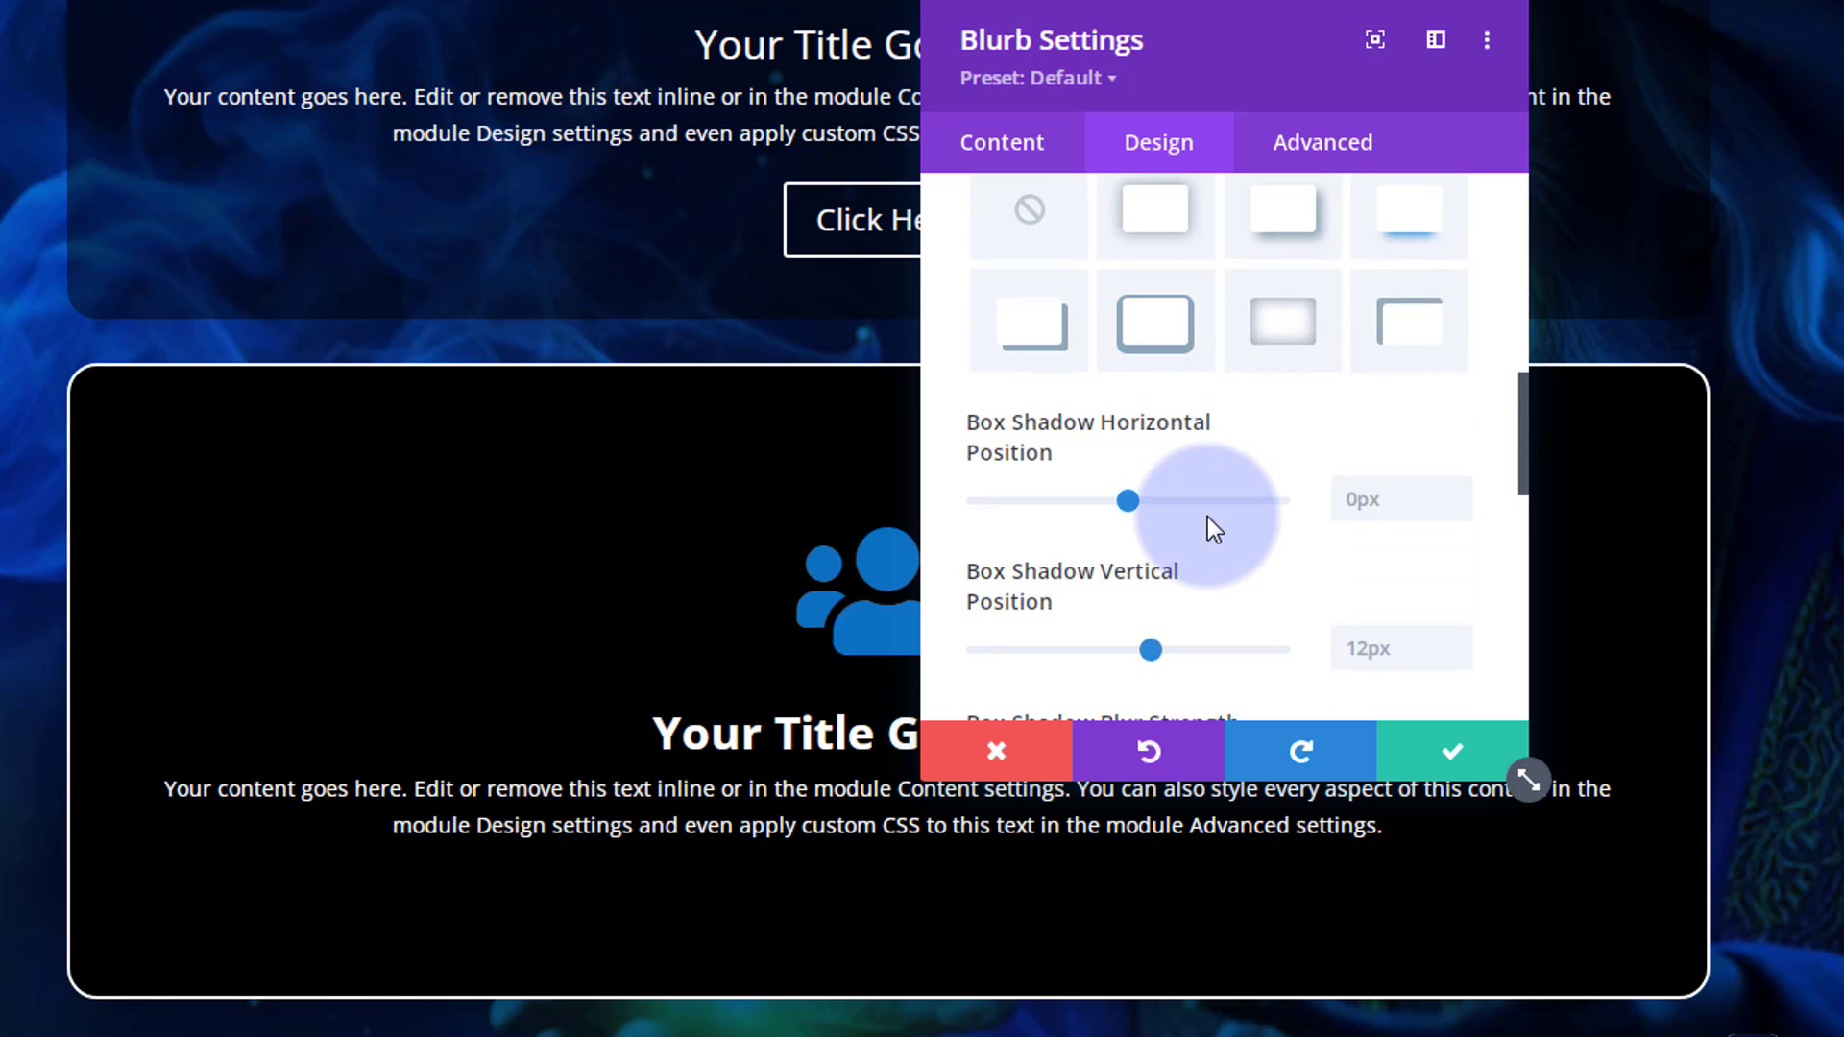
Try yellow as the box shadow color, and change it to purple
scroll(1213, 510, down, 2)
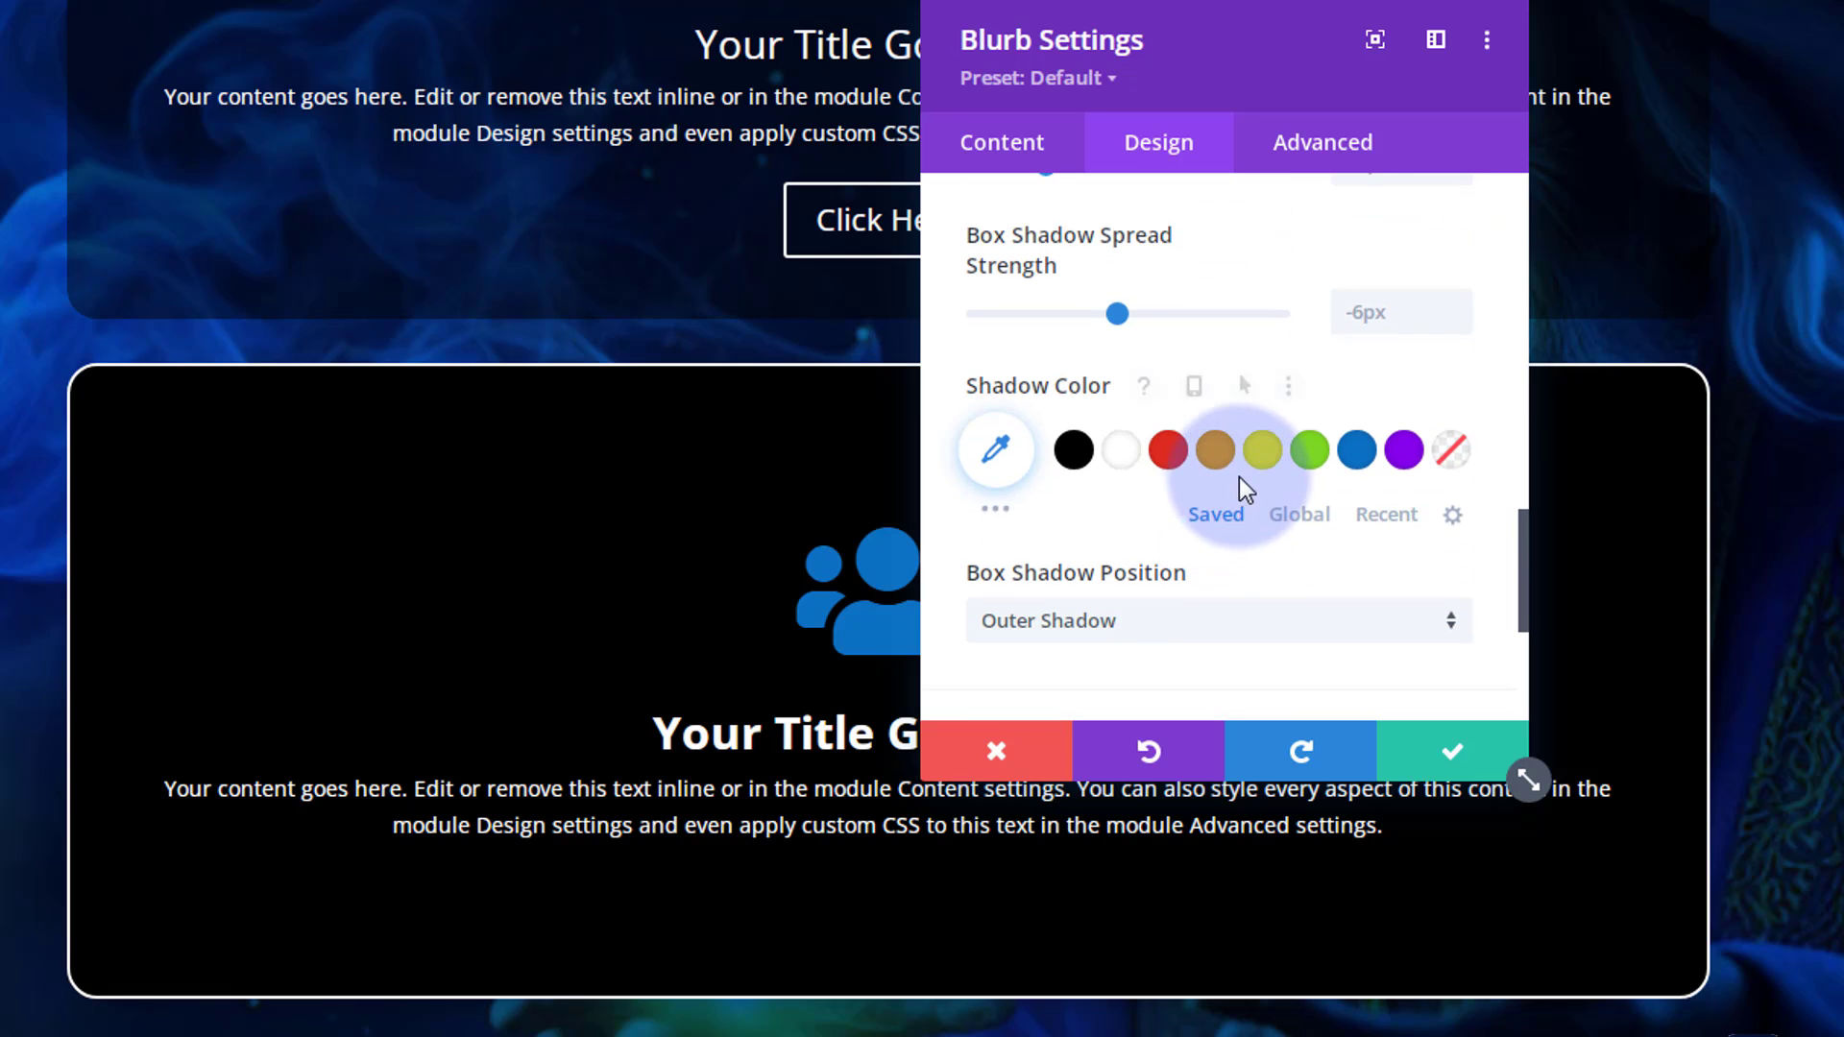
click(1262, 449)
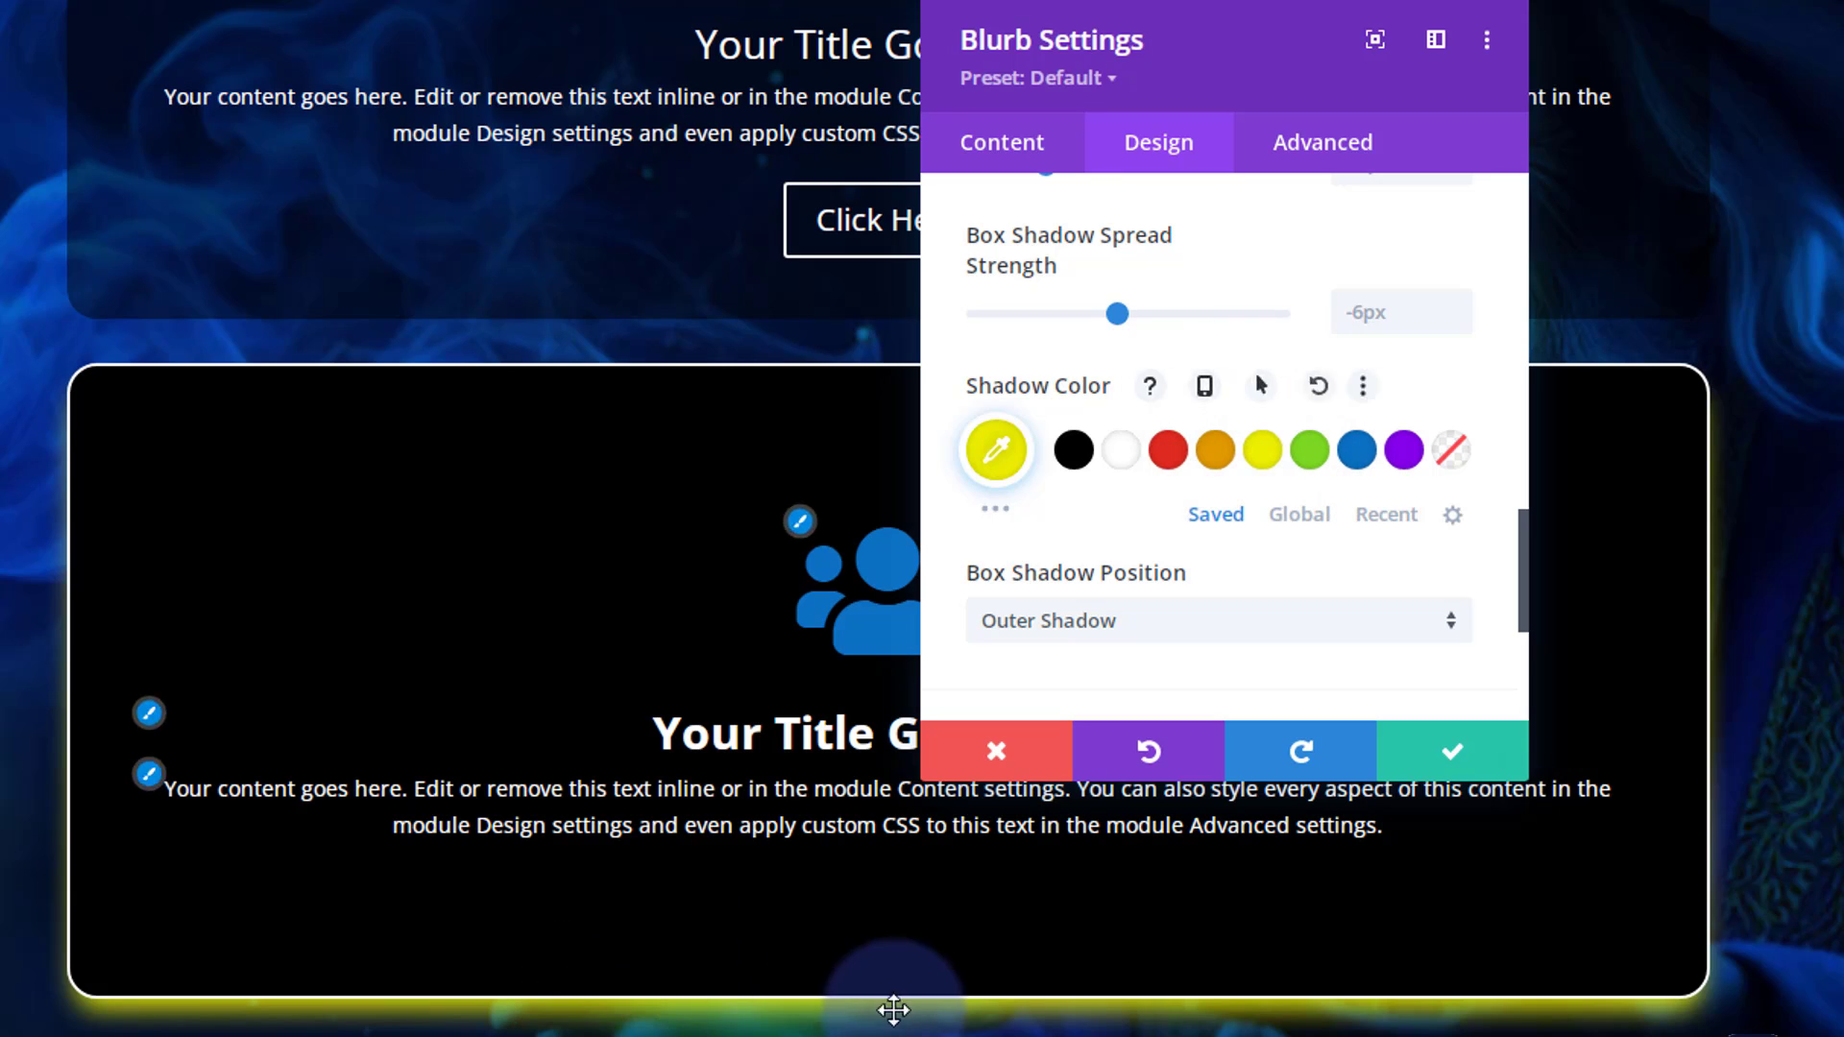
click(1403, 450)
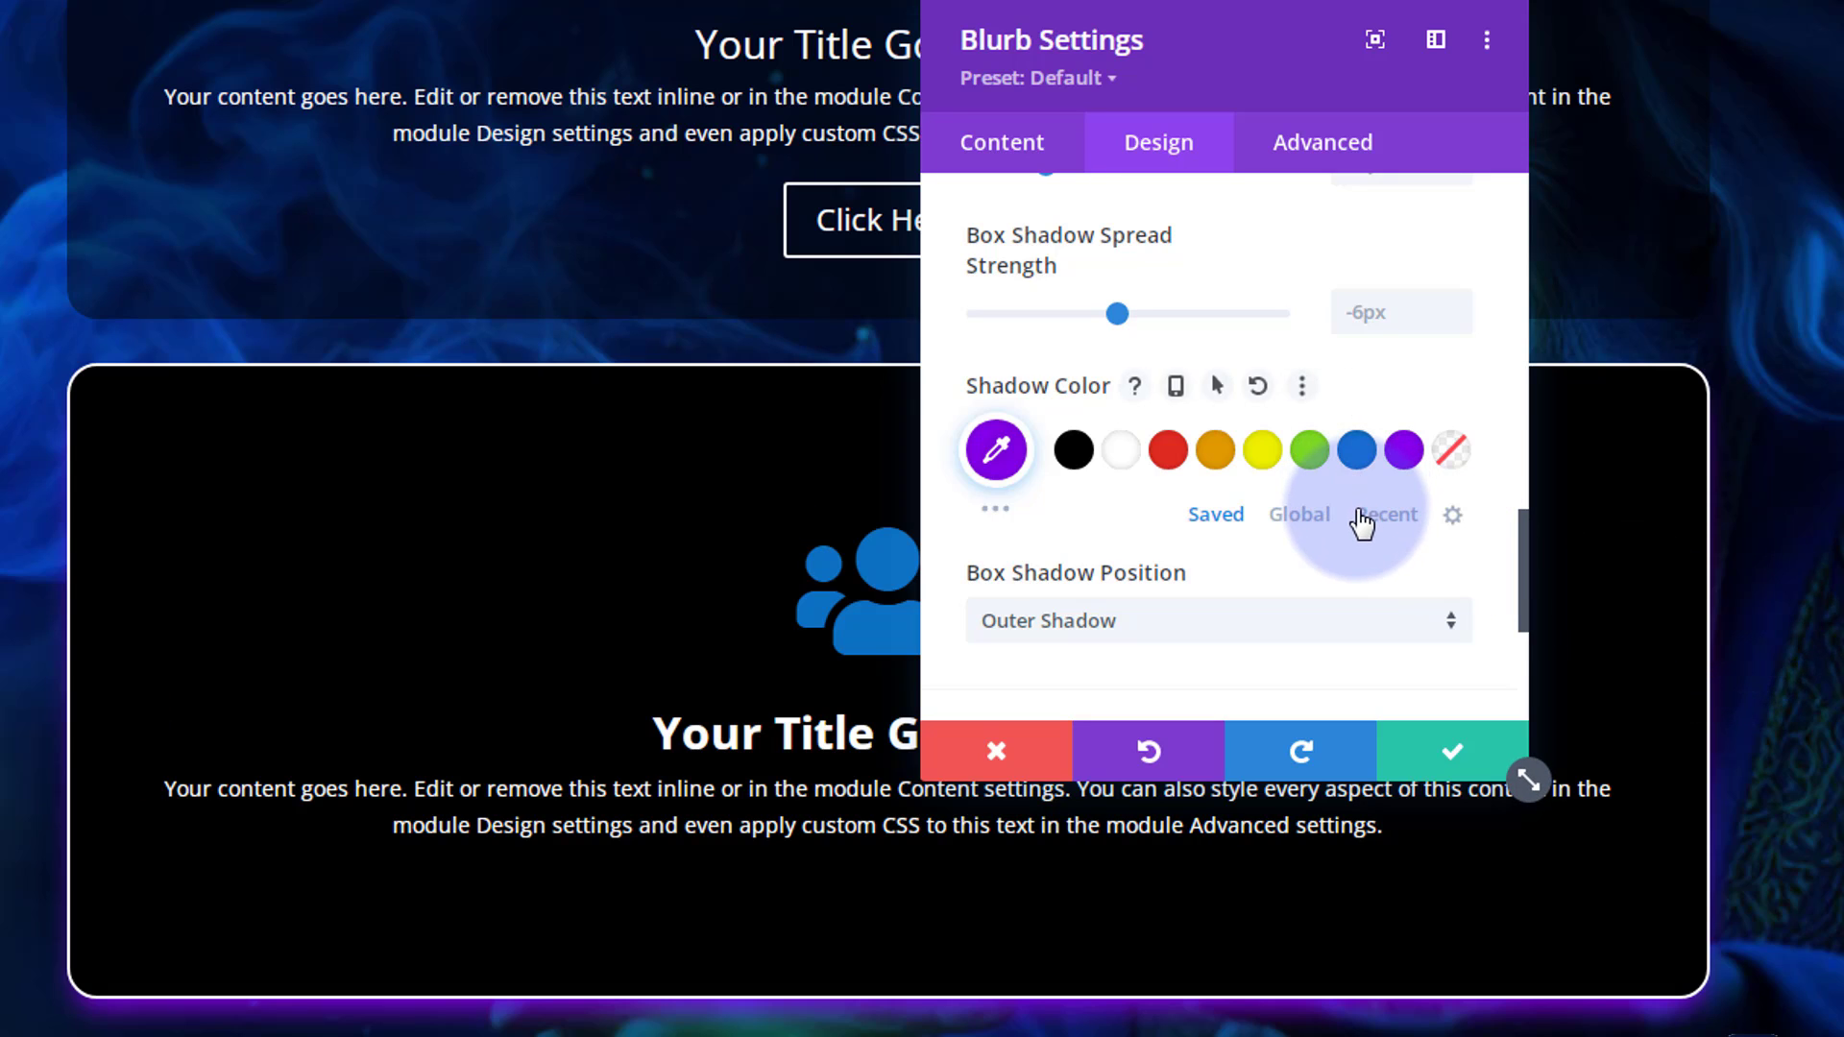
Increase the box shadow's vertical position to 22px
scroll(1356, 509, up, 3)
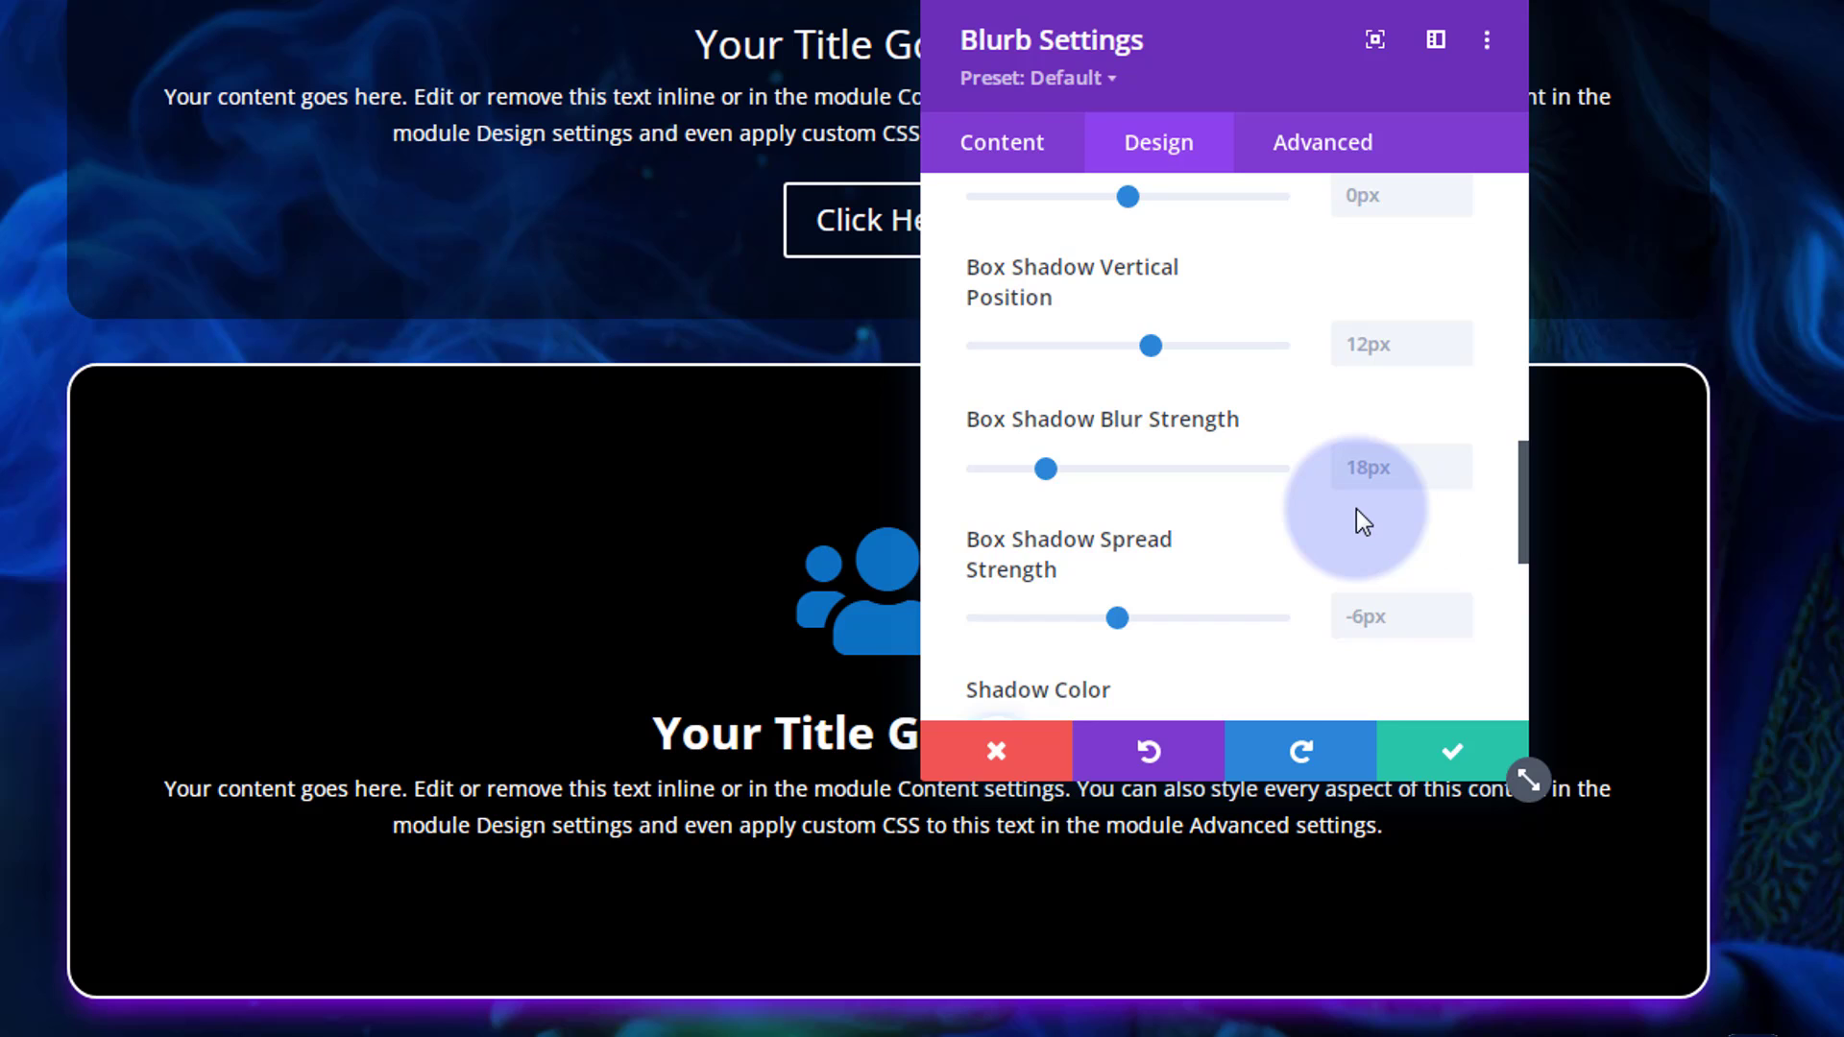
scroll(1363, 522, up, 2)
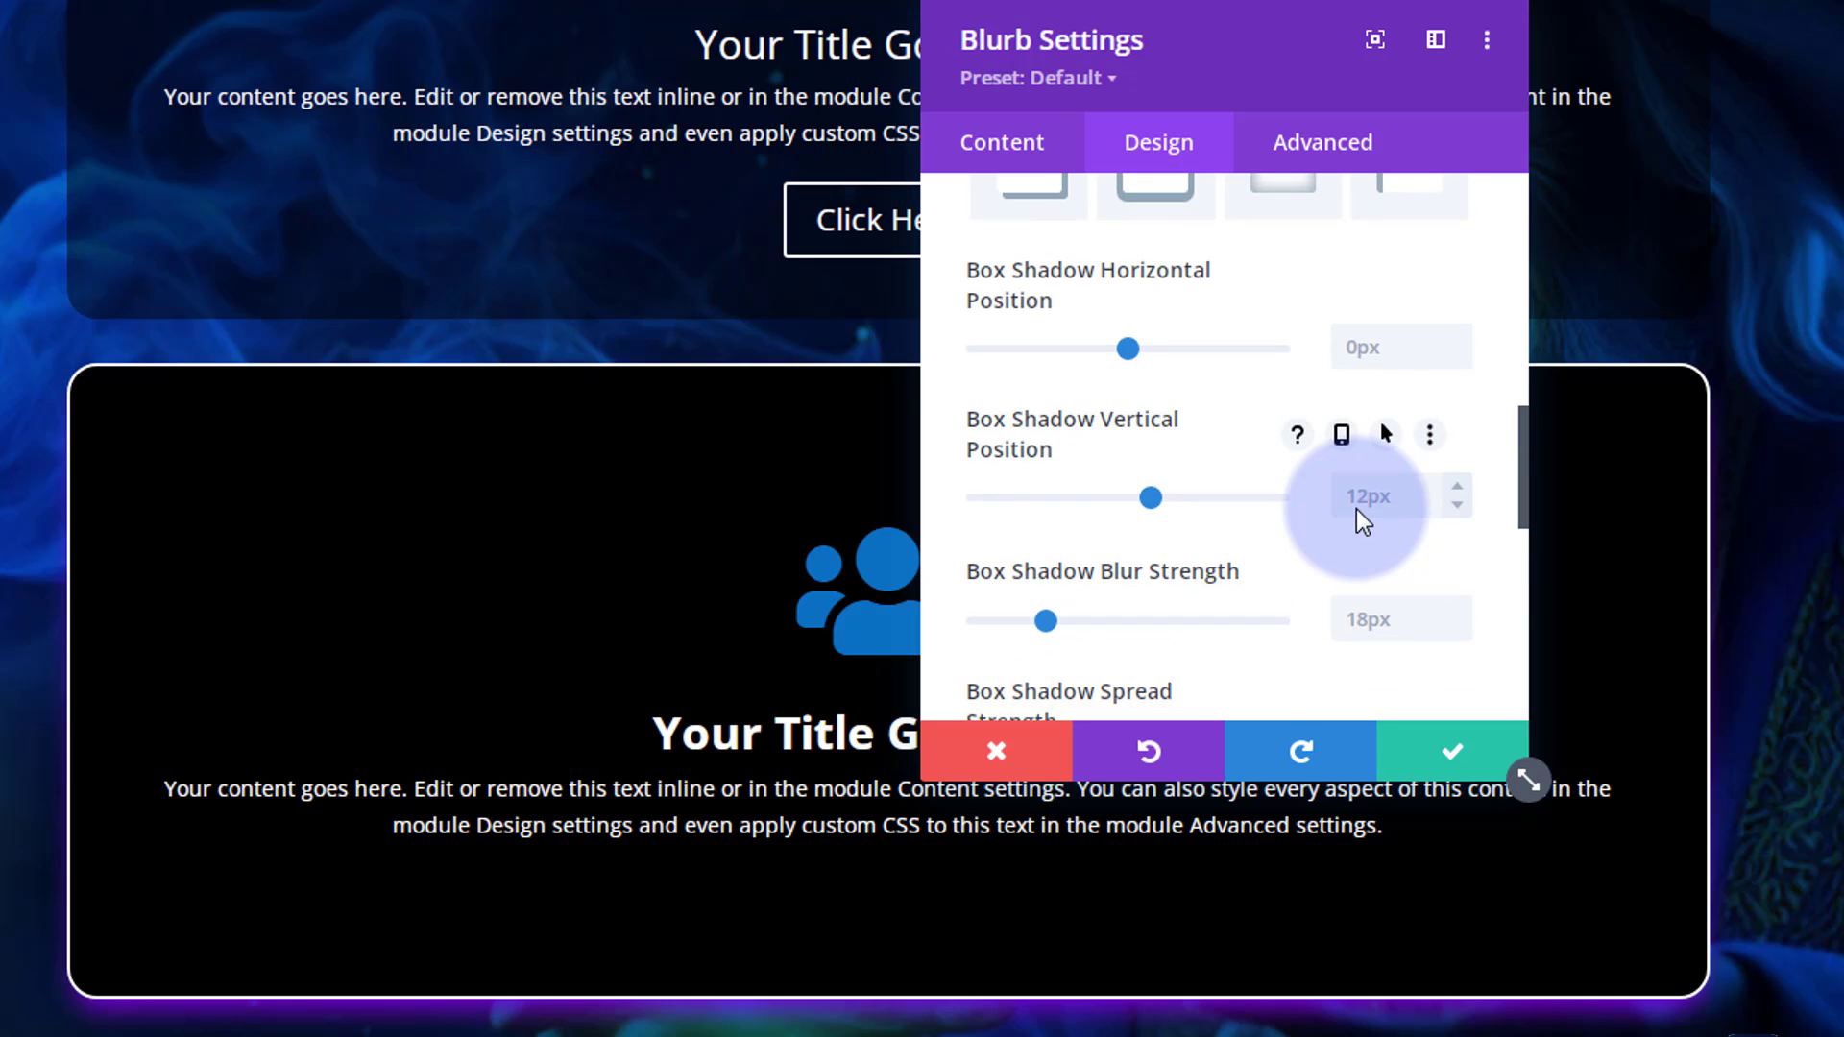
mouse_move(1152, 500)
mouse_down()
mouse_move(1196, 497)
mouse_move(1077, 493)
mouse_move(1171, 497)
mouse_up()
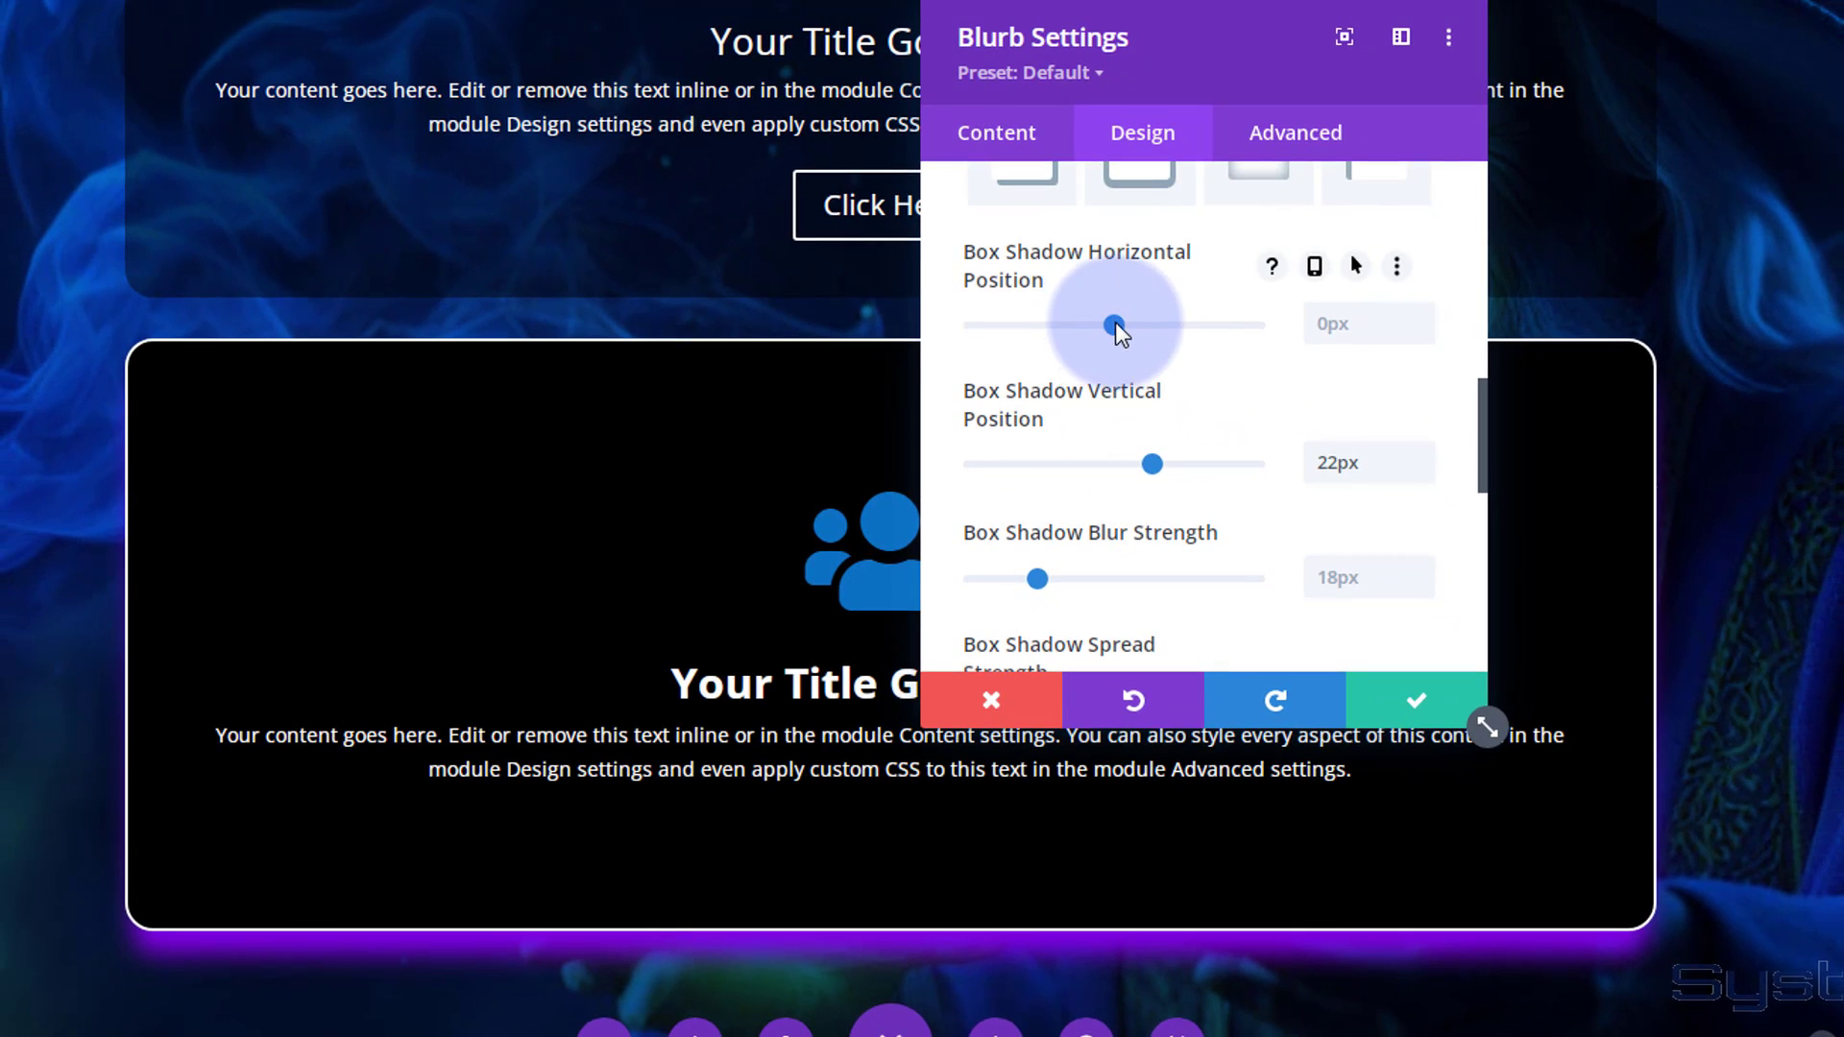
Set the box shadow's horizontal position to 1px, blur strength to 29px and spread strength to -14px
mouse_move(1115, 321)
mouse_down()
mouse_move(1086, 321)
mouse_move(1129, 323)
mouse_move(1114, 325)
mouse_up()
scroll(1201, 499, down, 3)
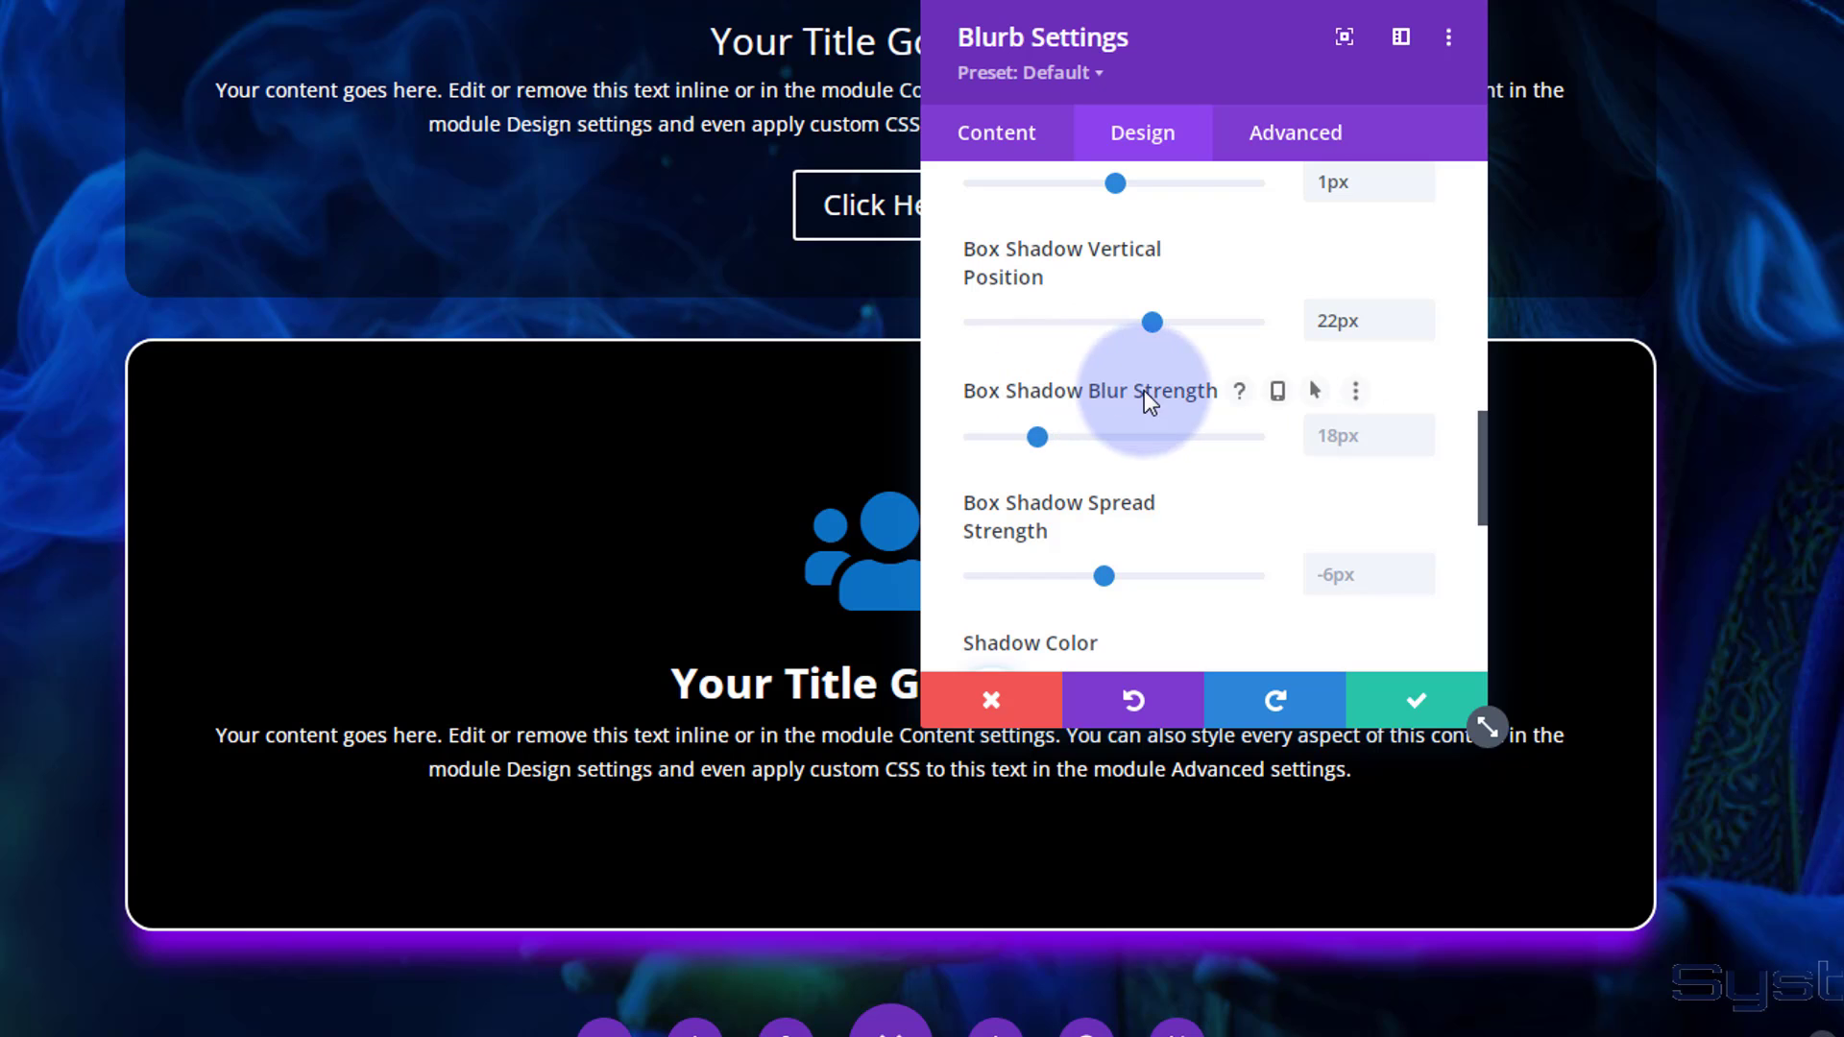
drag(1035, 434, 1075, 437)
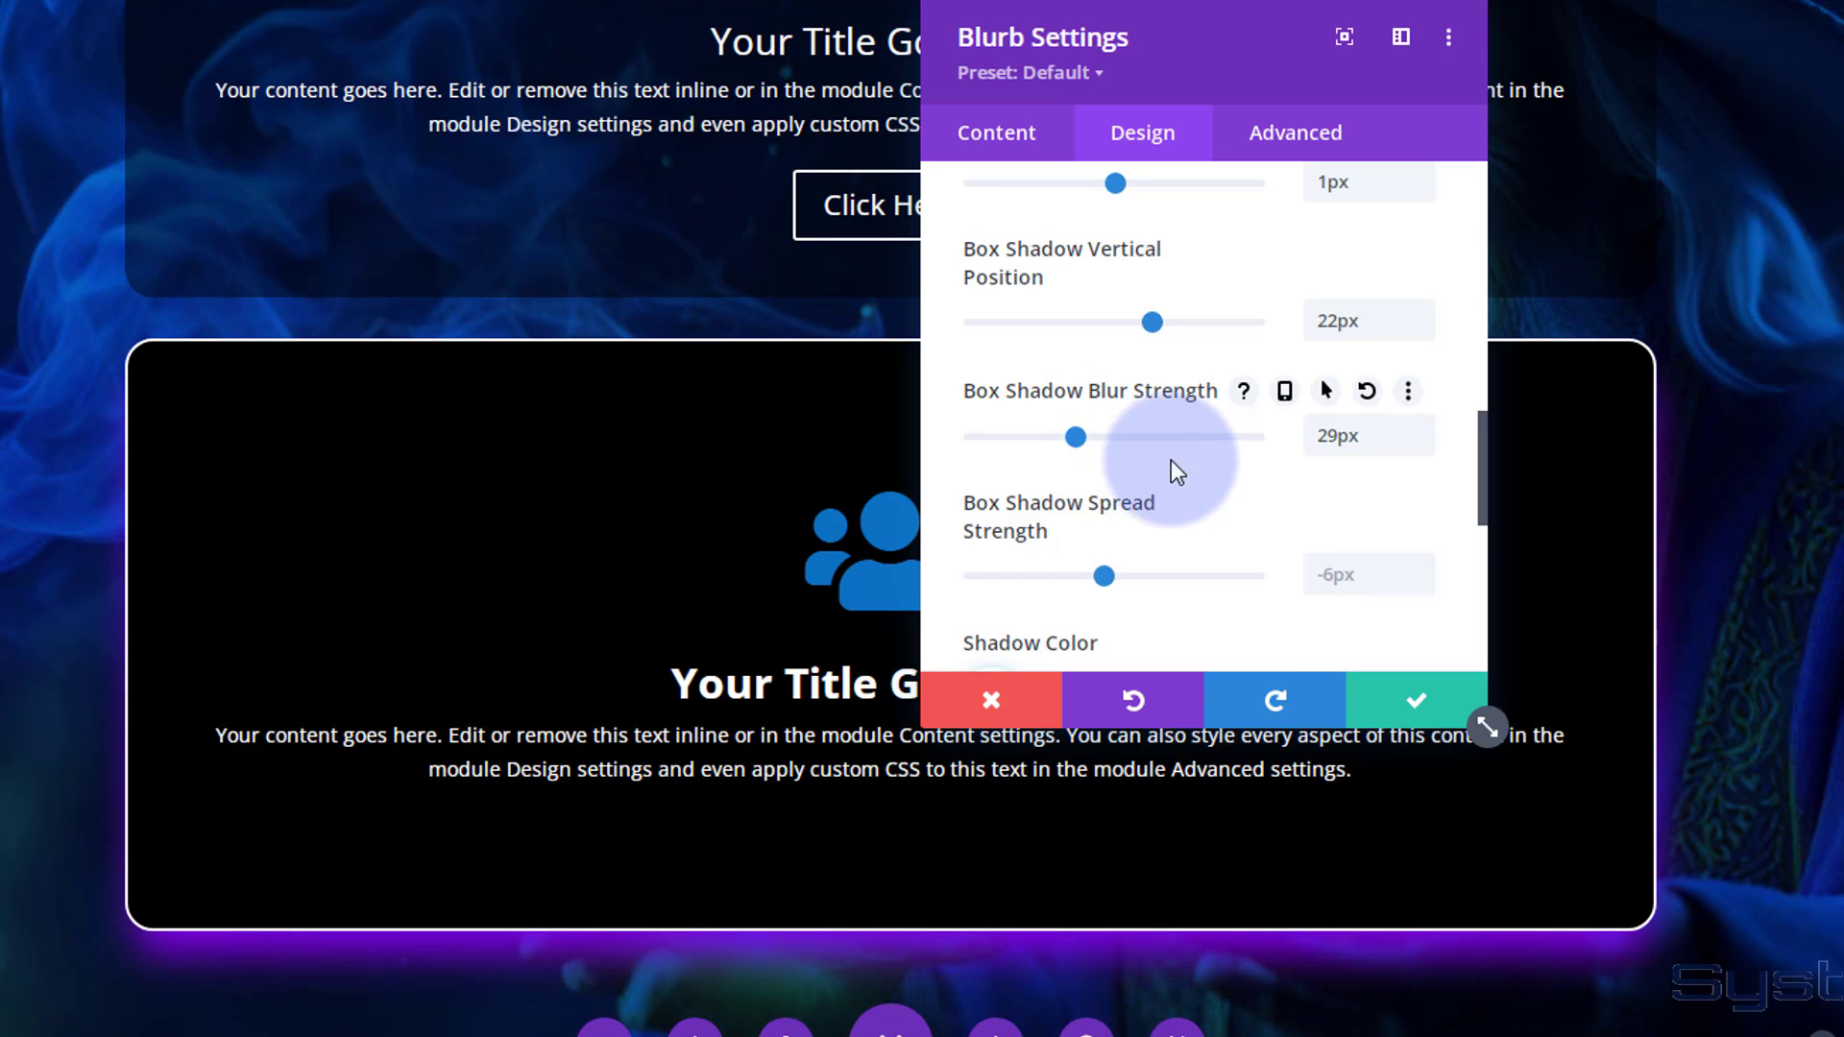
scroll(1185, 461, down, 1)
mouse_move(1097, 440)
mouse_down()
mouse_move(1240, 430)
mouse_move(1090, 434)
mouse_up()
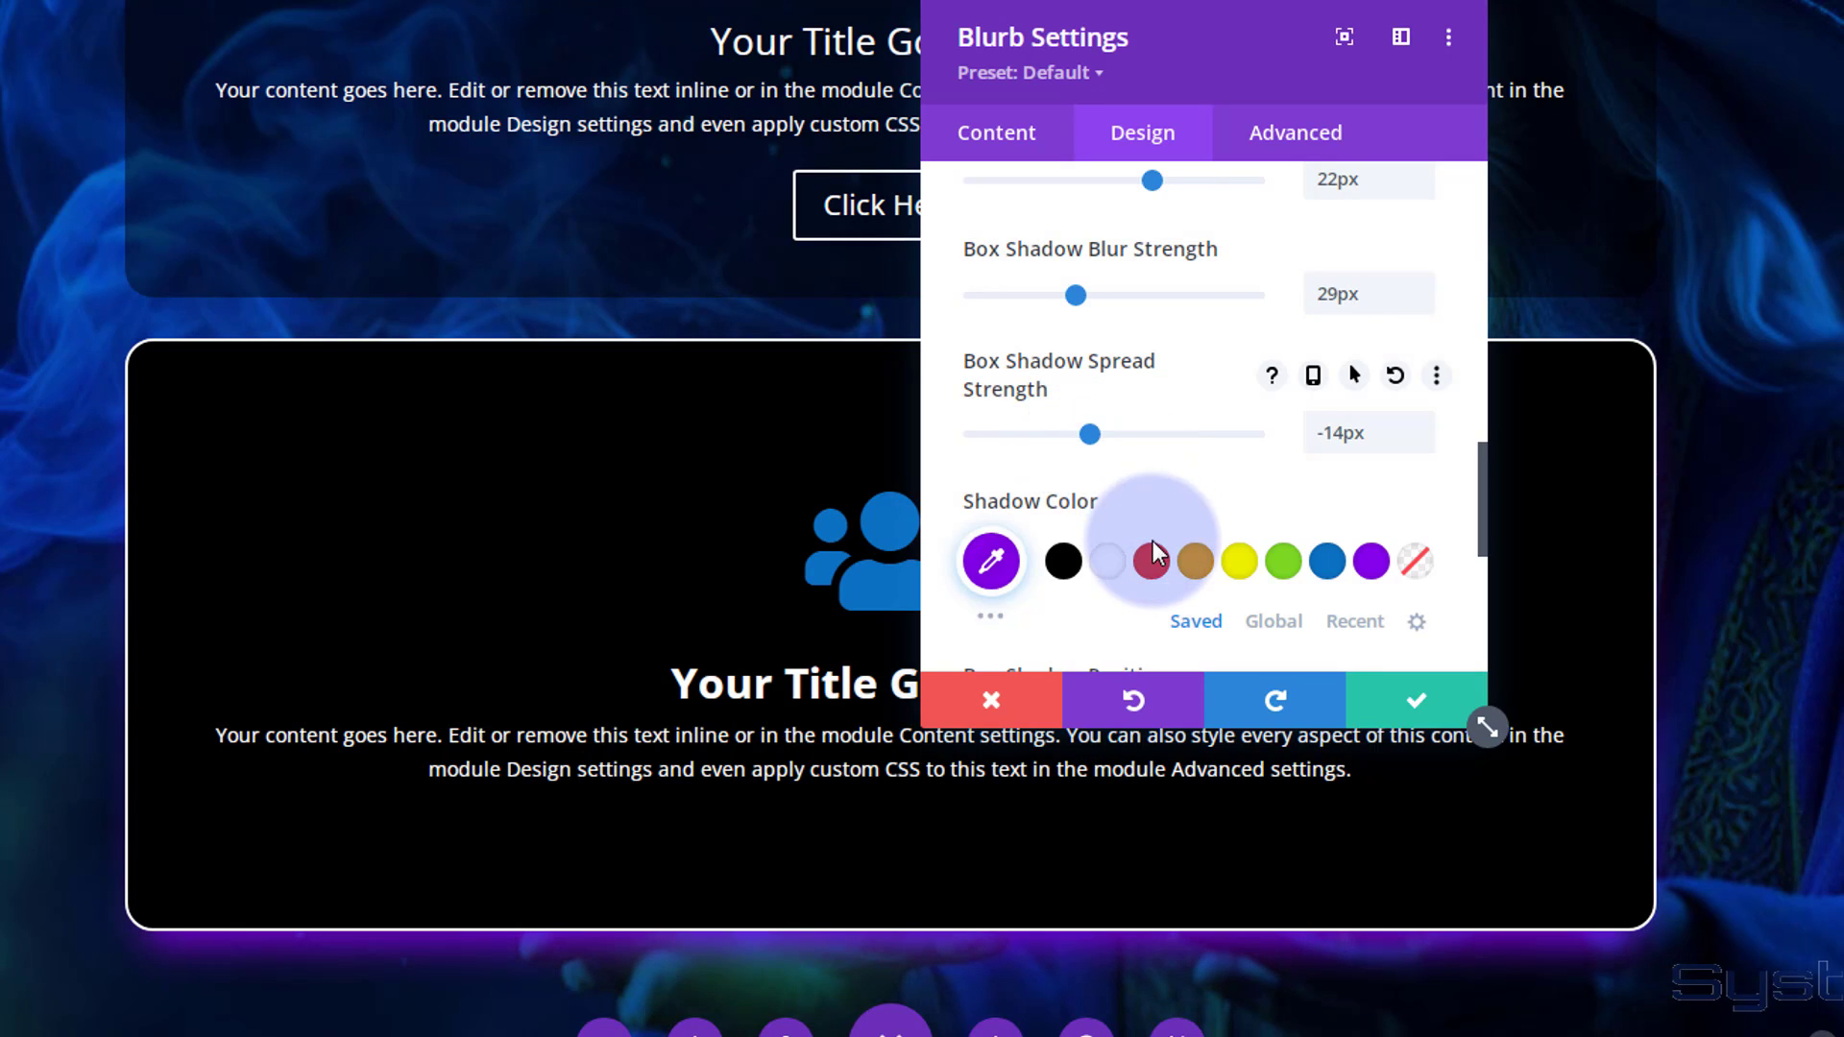
Try Inner Shadow as the box shadow position, and return it to Outer Shadow
scroll(1155, 562, down, 1)
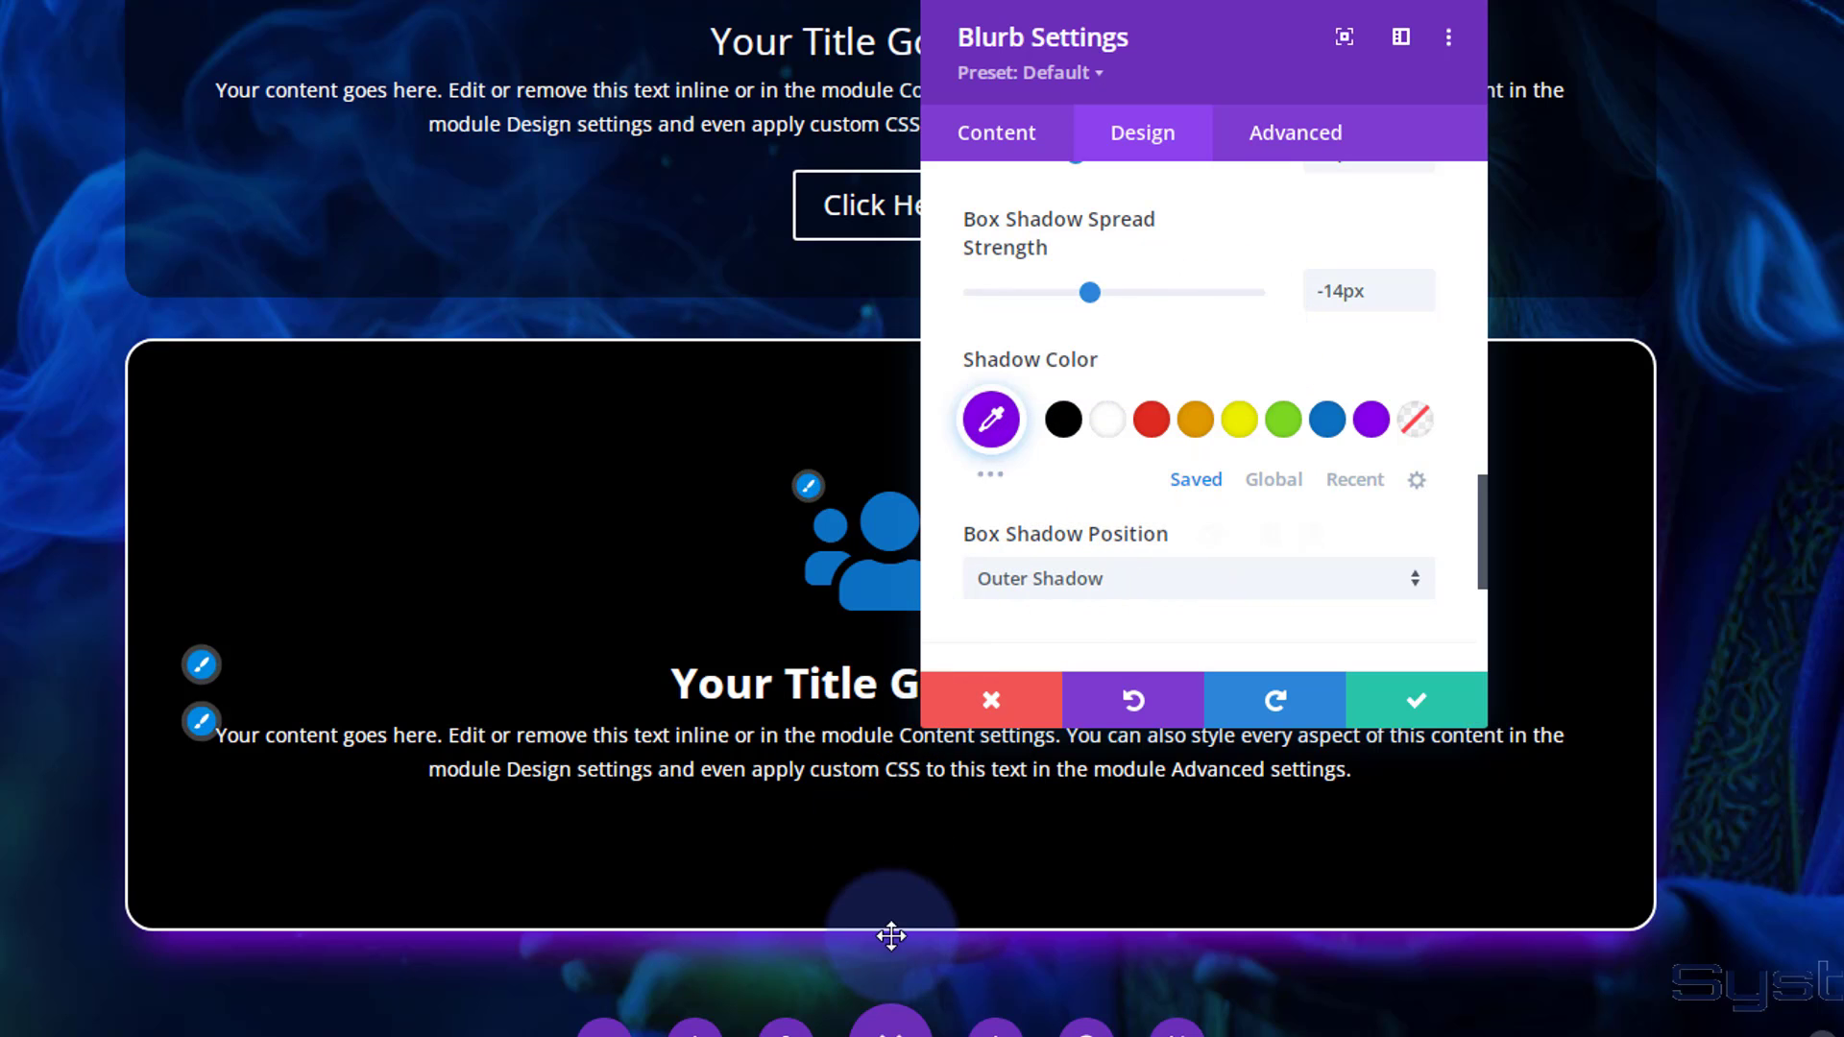
click(1162, 578)
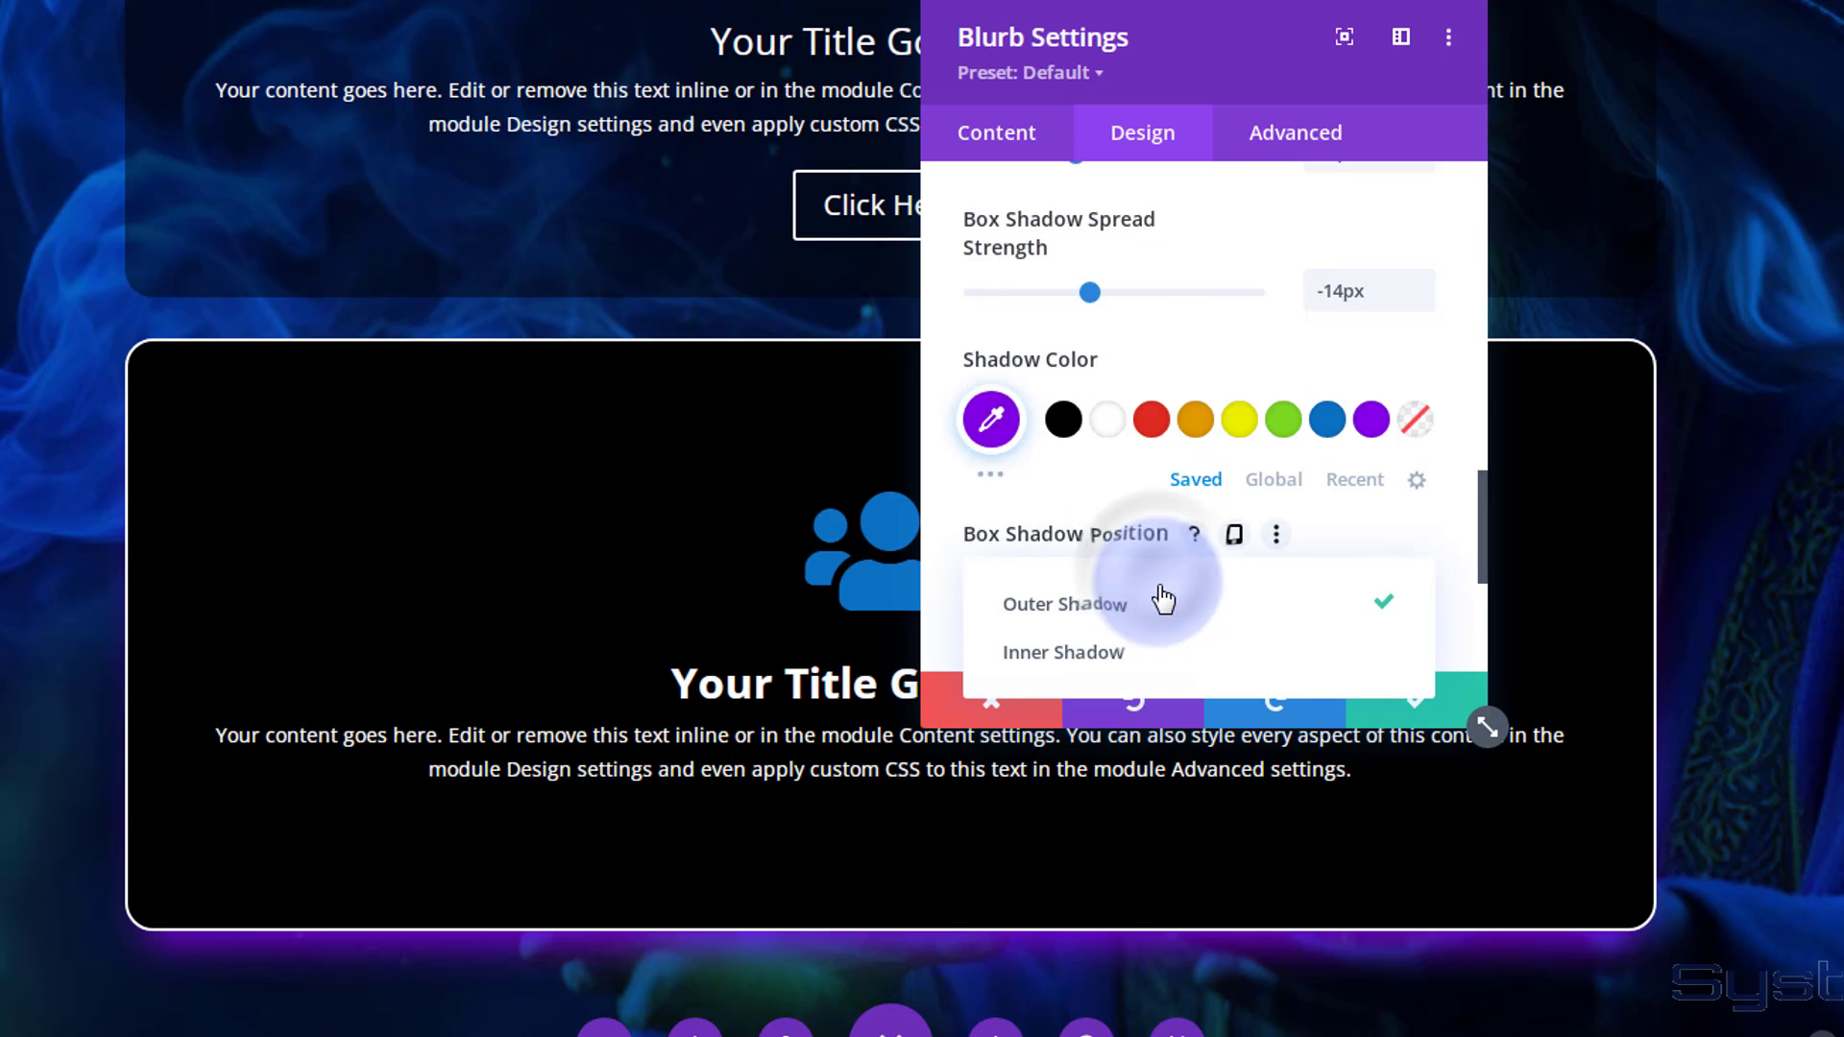
click(1159, 654)
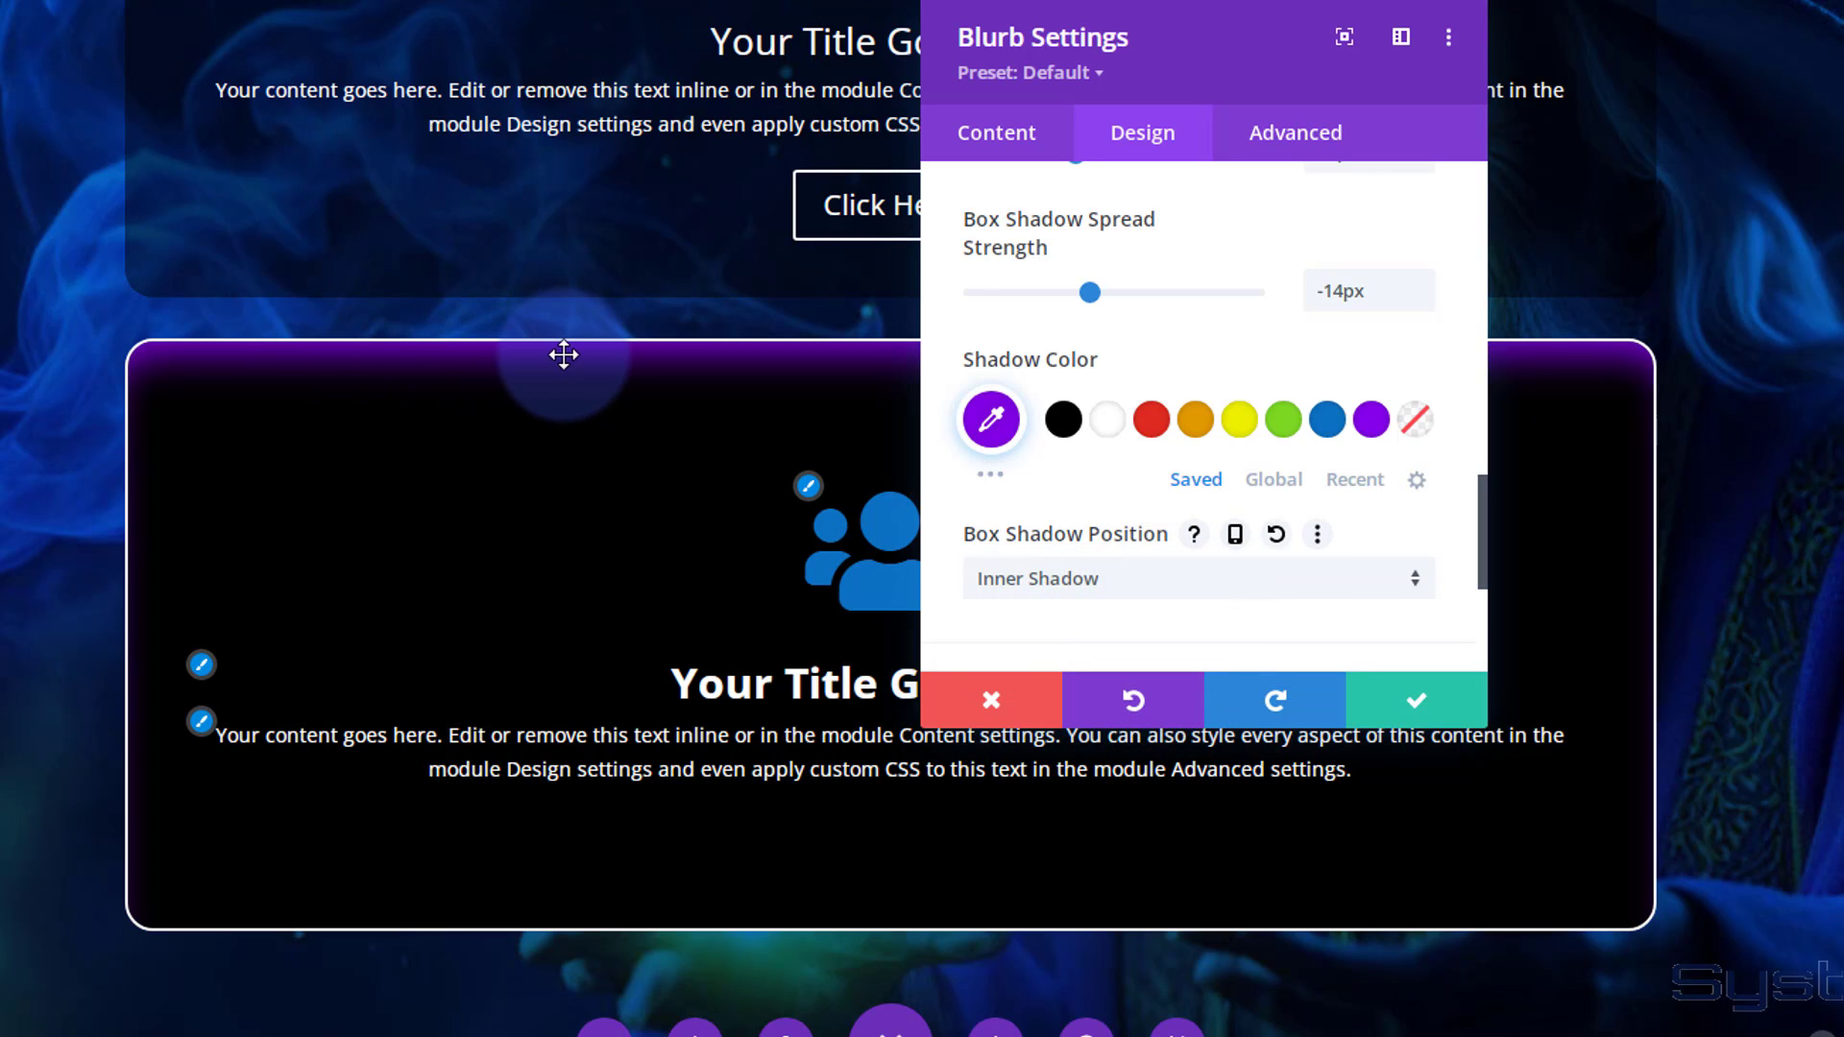
click(1194, 577)
click(1140, 619)
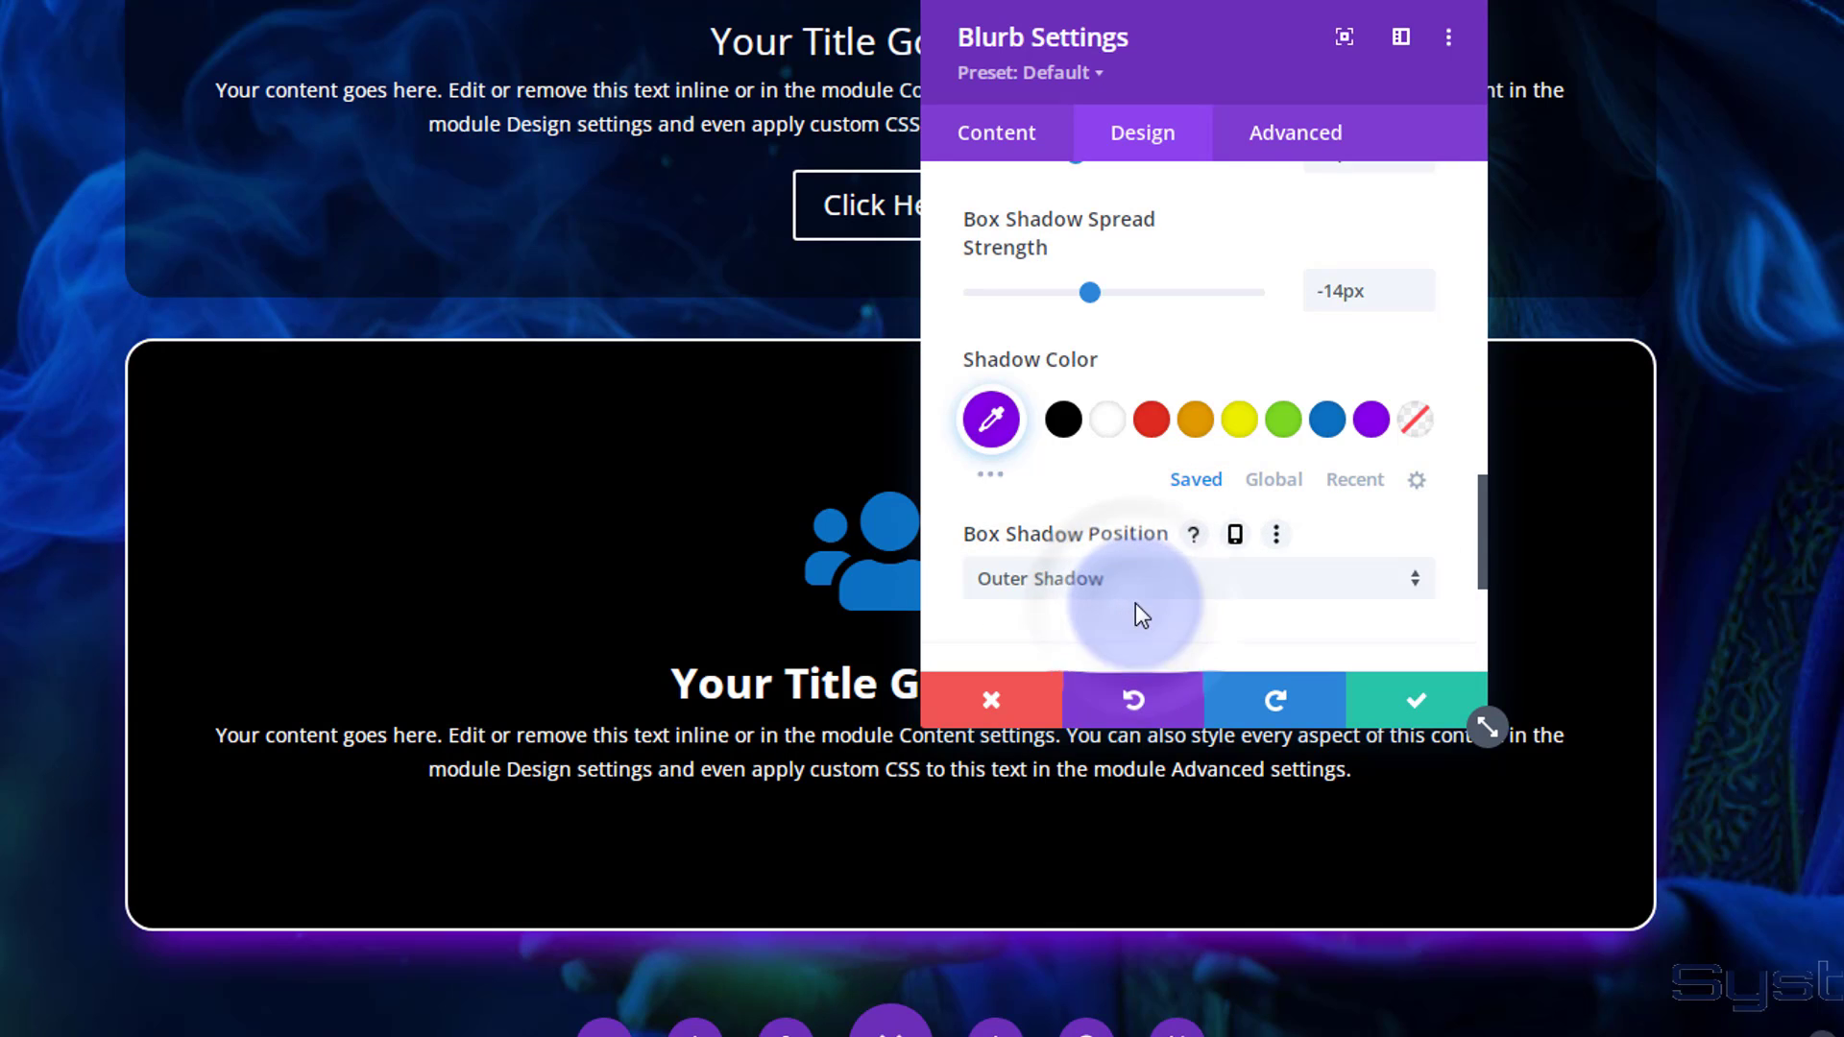
Open the blurb's Filters settings, try changing the hue and a saturation of 104%, and reset both to their defaults
scroll(1147, 567, down, 3)
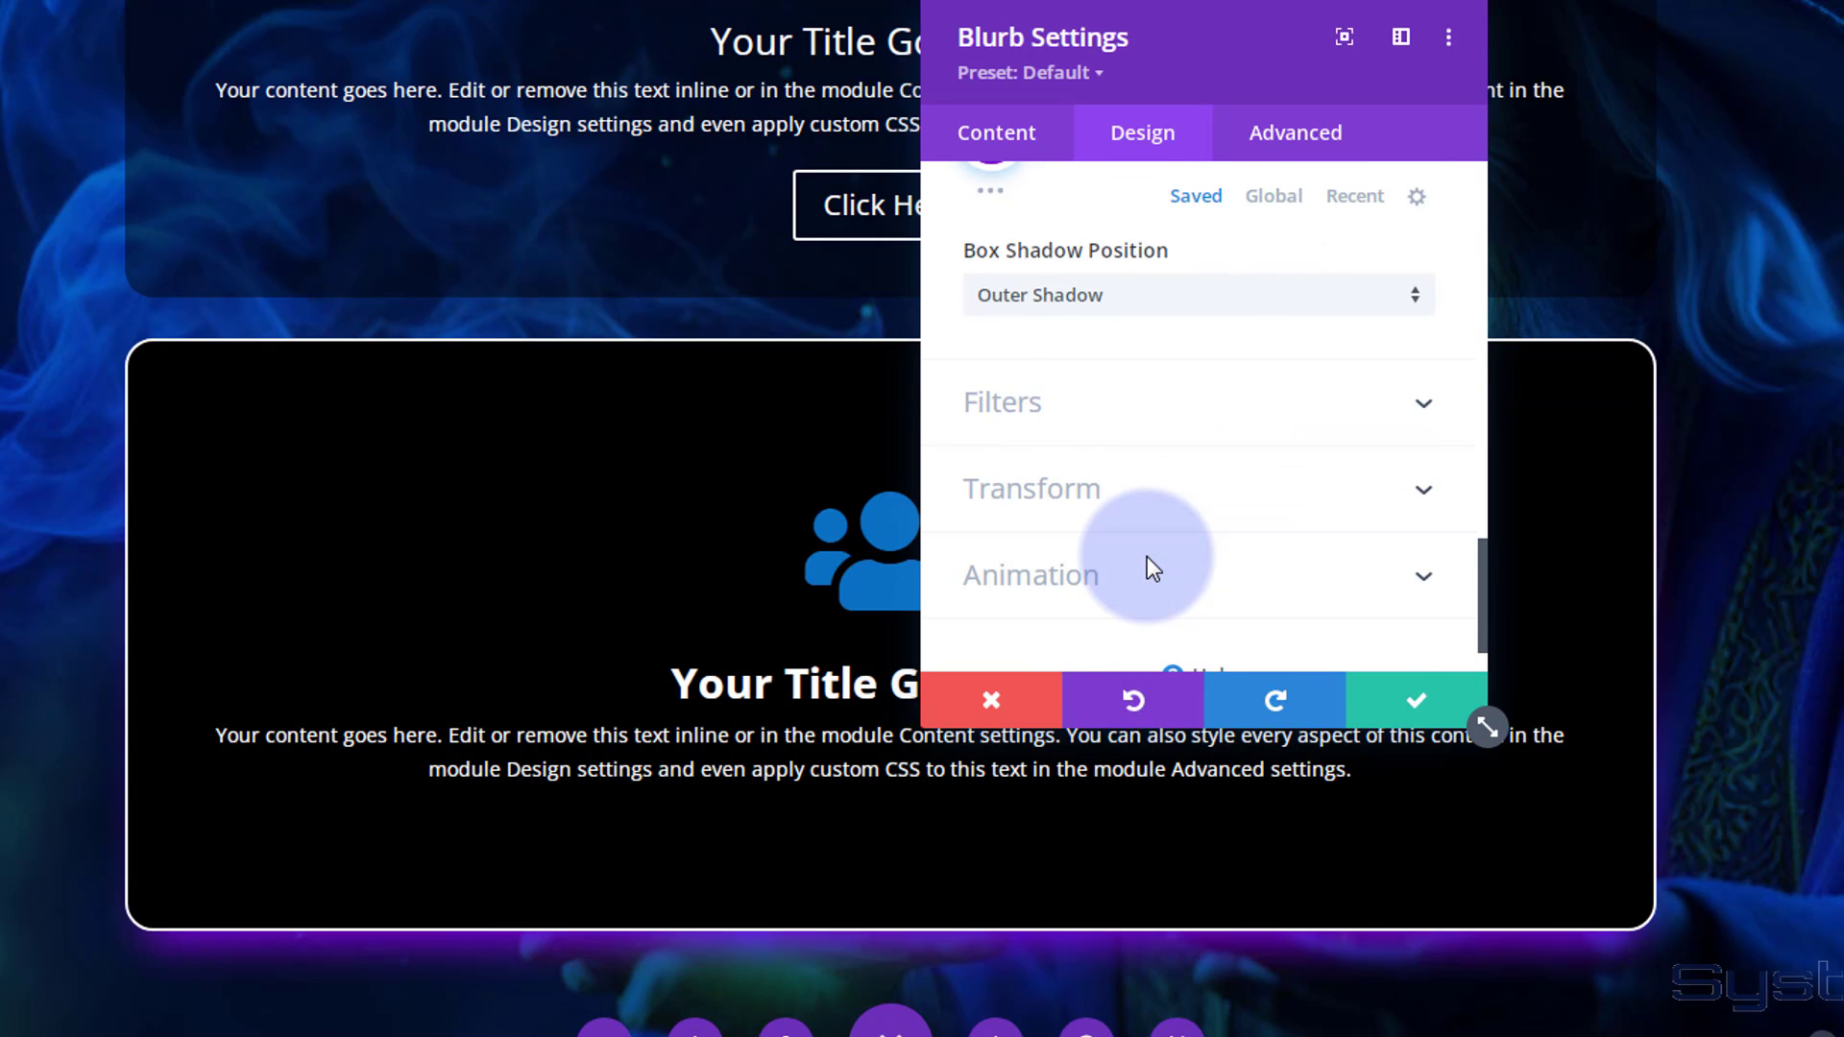
click(1183, 399)
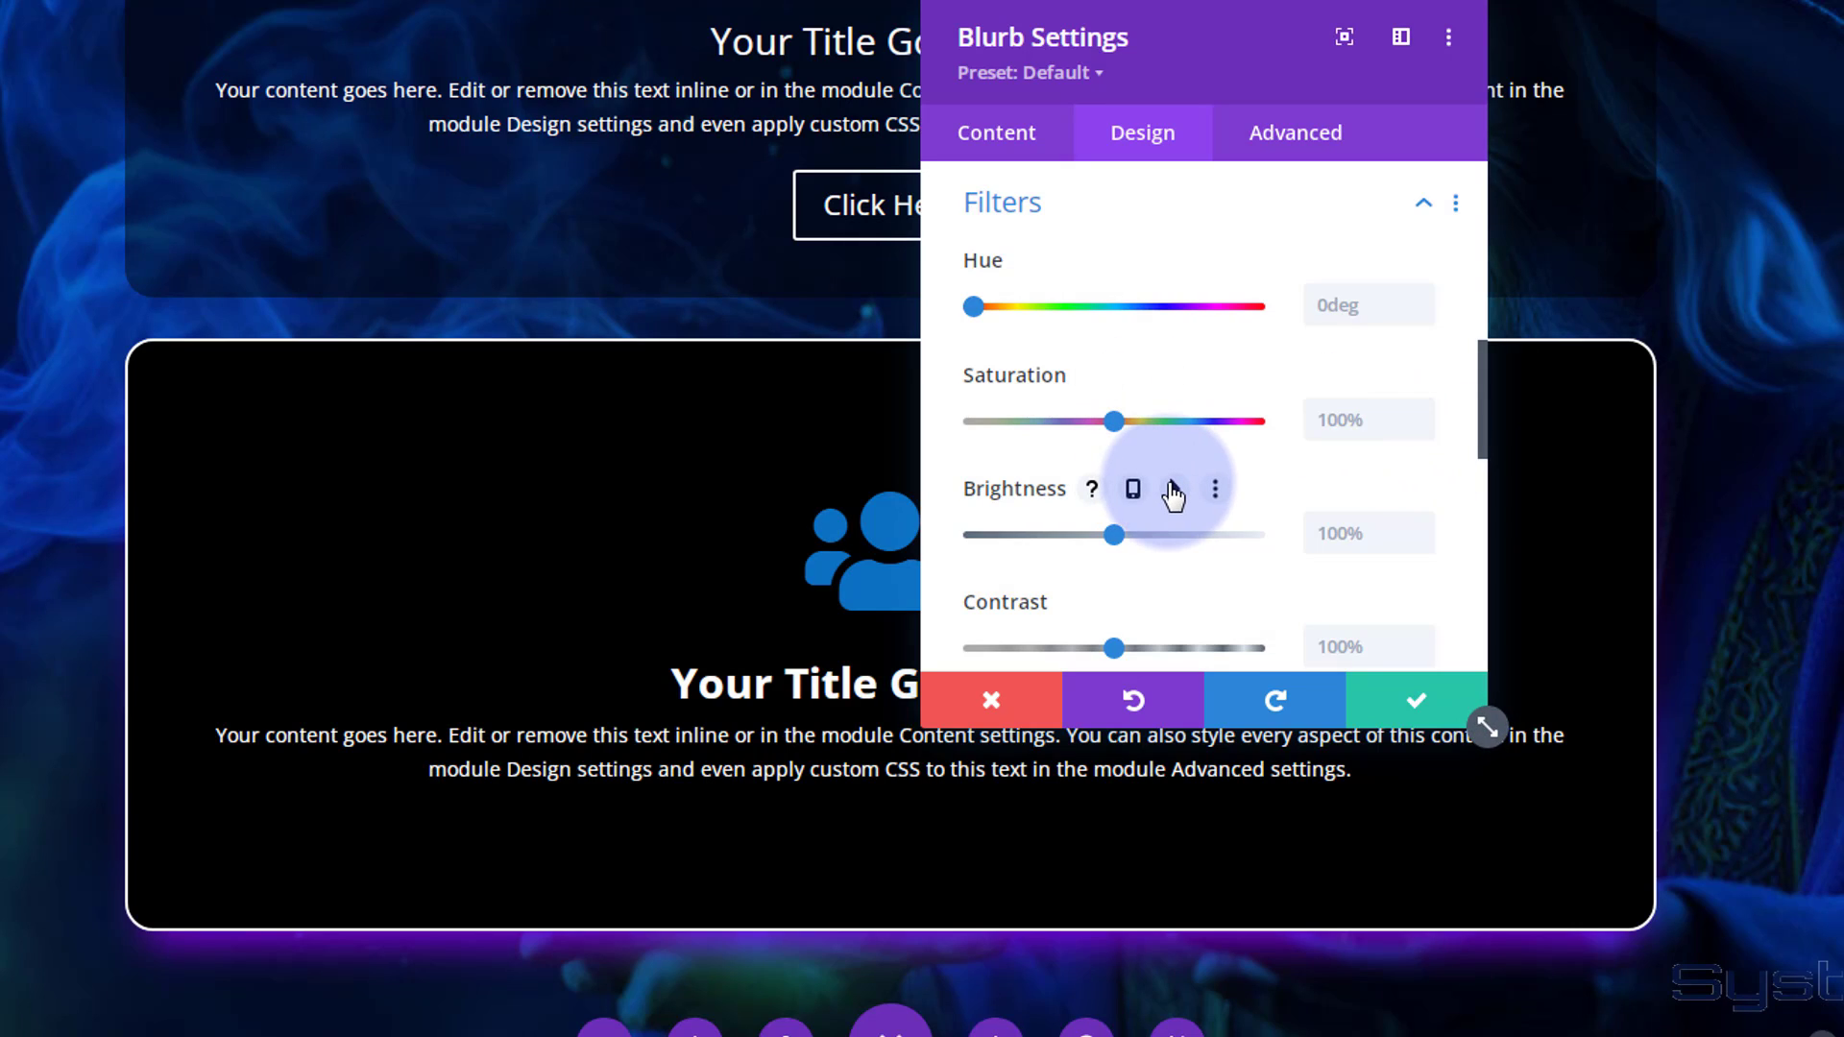
mouse_move(974, 305)
mouse_down()
mouse_move(1111, 313)
mouse_move(944, 311)
mouse_up()
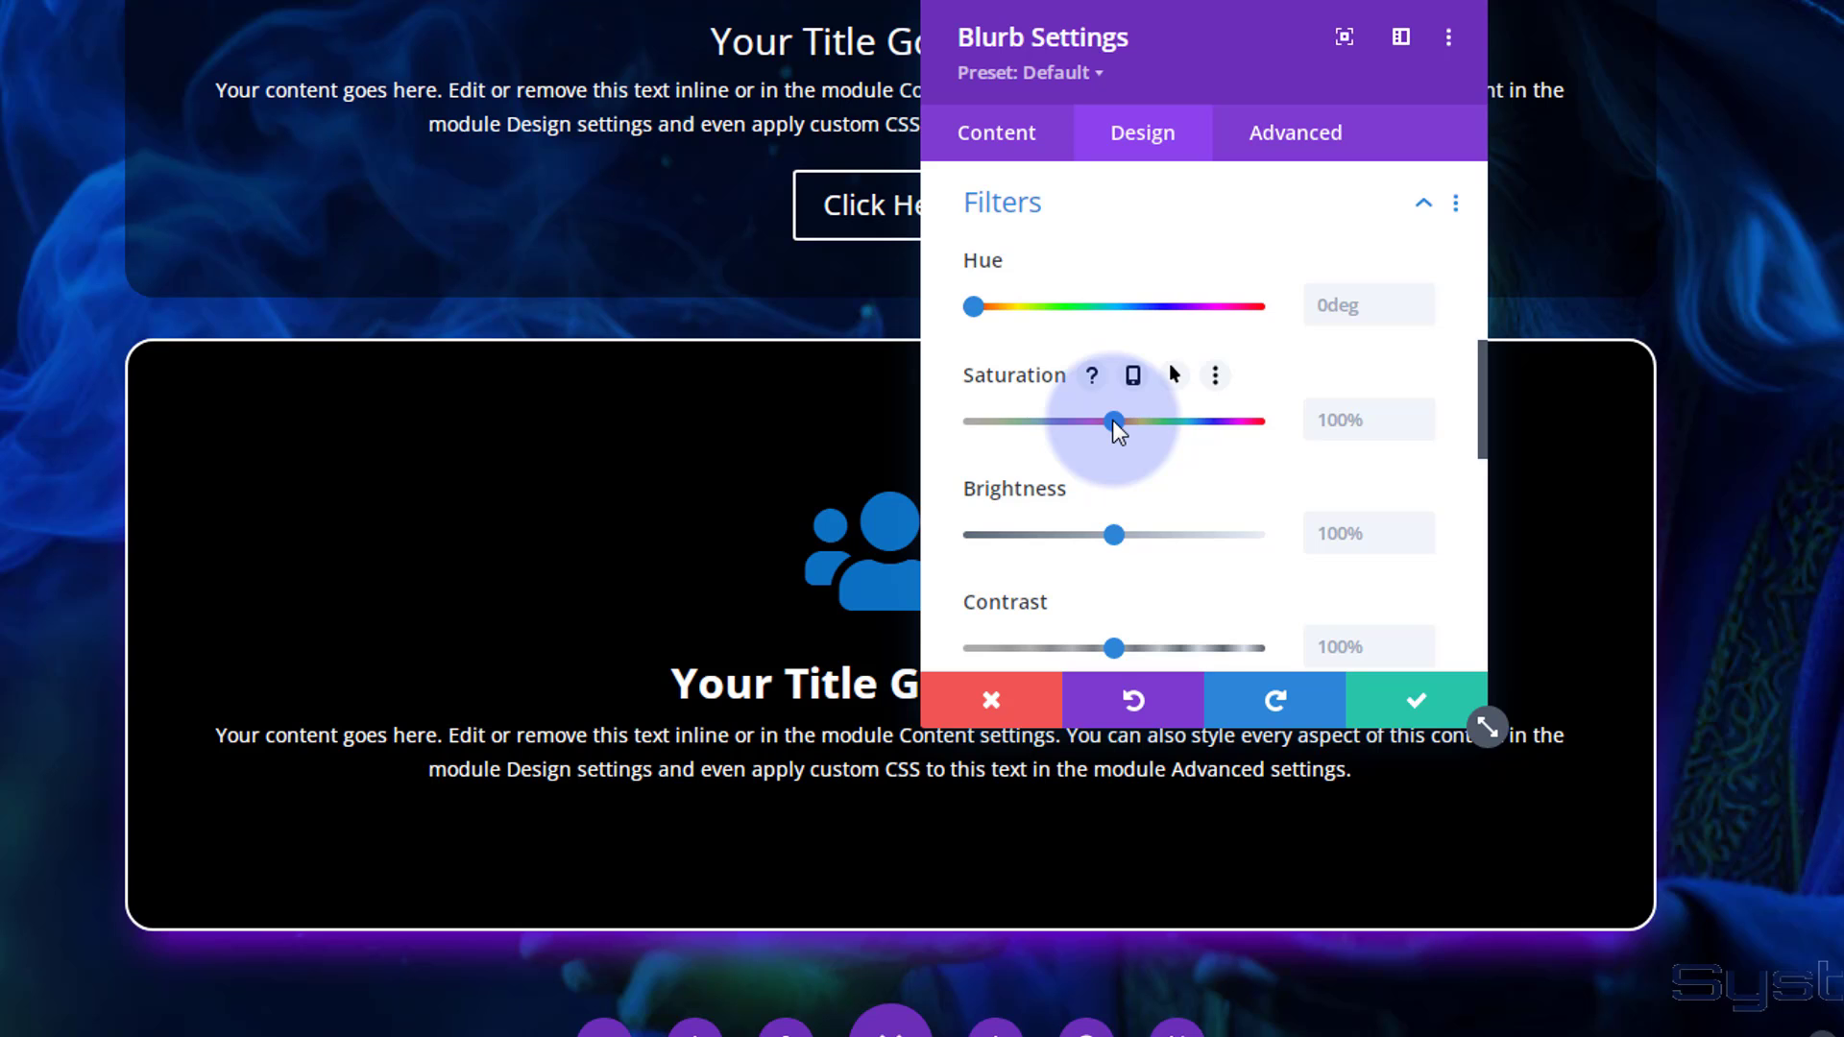
mouse_move(1114, 422)
mouse_down()
mouse_move(1256, 428)
mouse_move(910, 432)
mouse_move(1123, 437)
mouse_up()
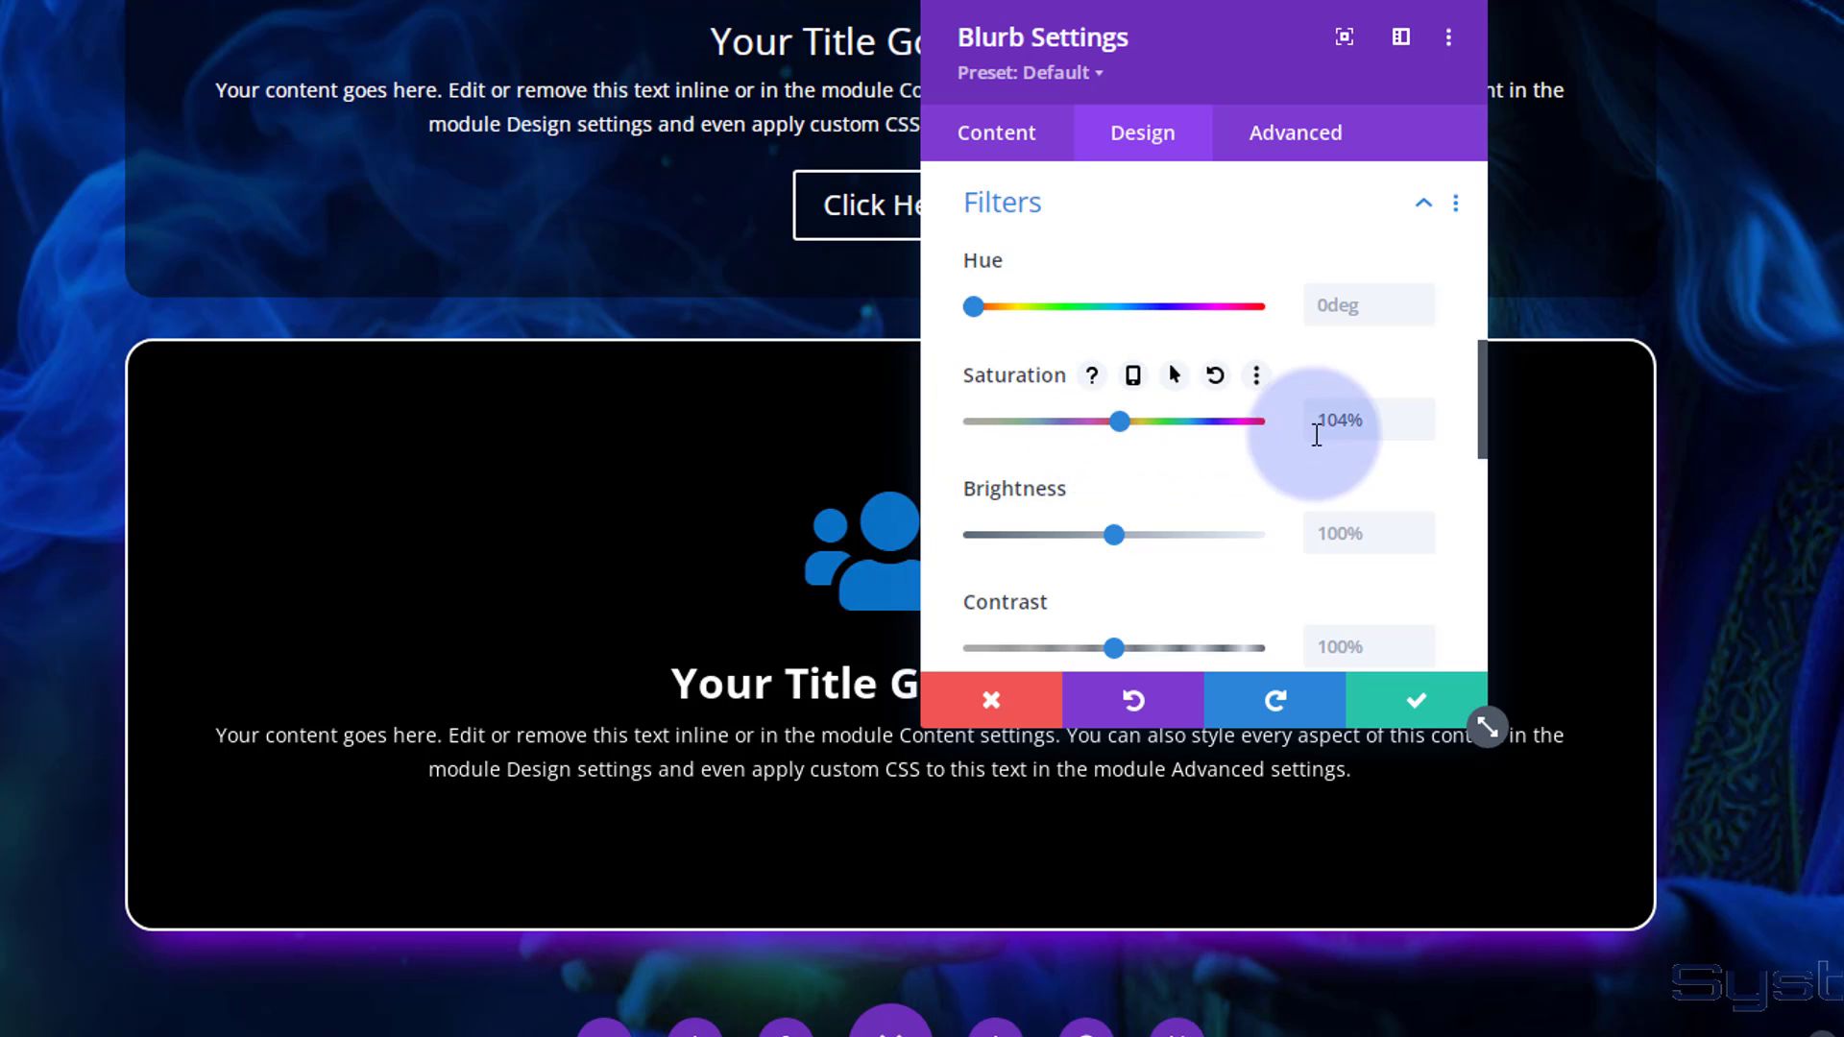
double_click(1354, 420)
key(BackSpace)
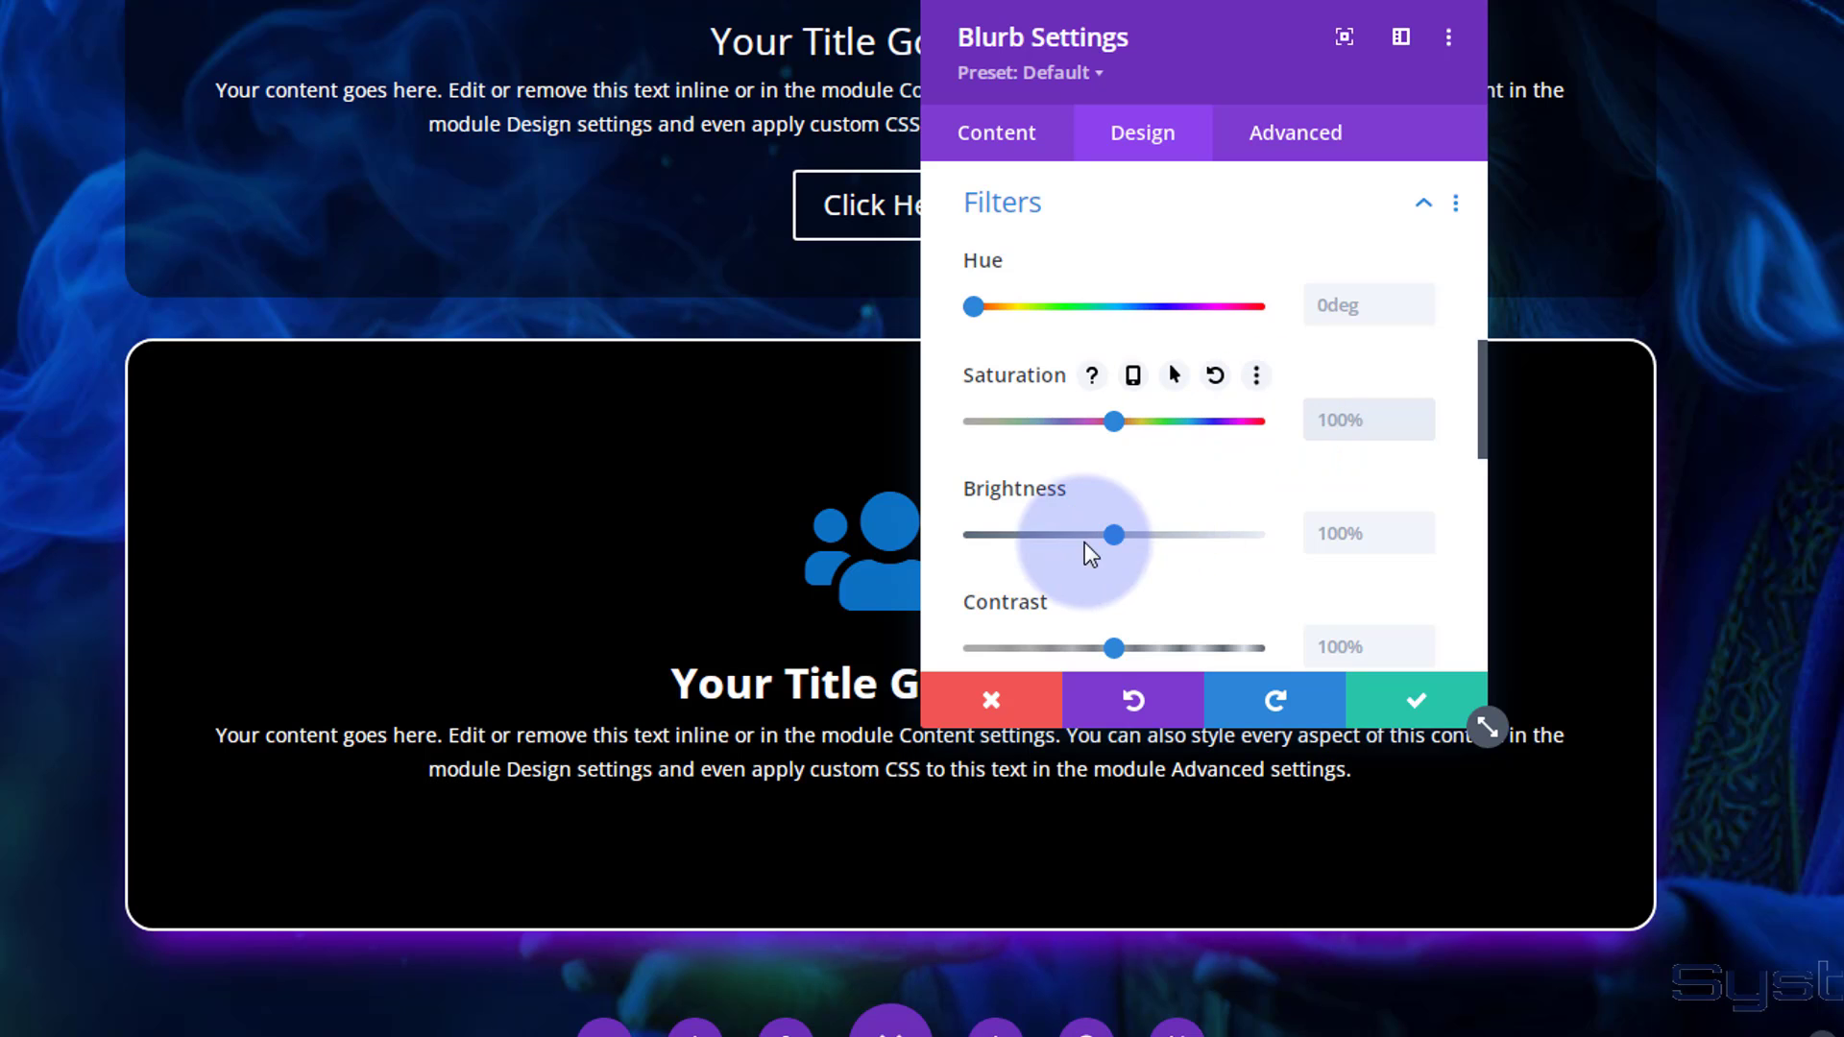
Try lowering the blurb's contrast filter to 0%, raise it again, and clear the value to restore the 100% default
scroll(1140, 452, down, 3)
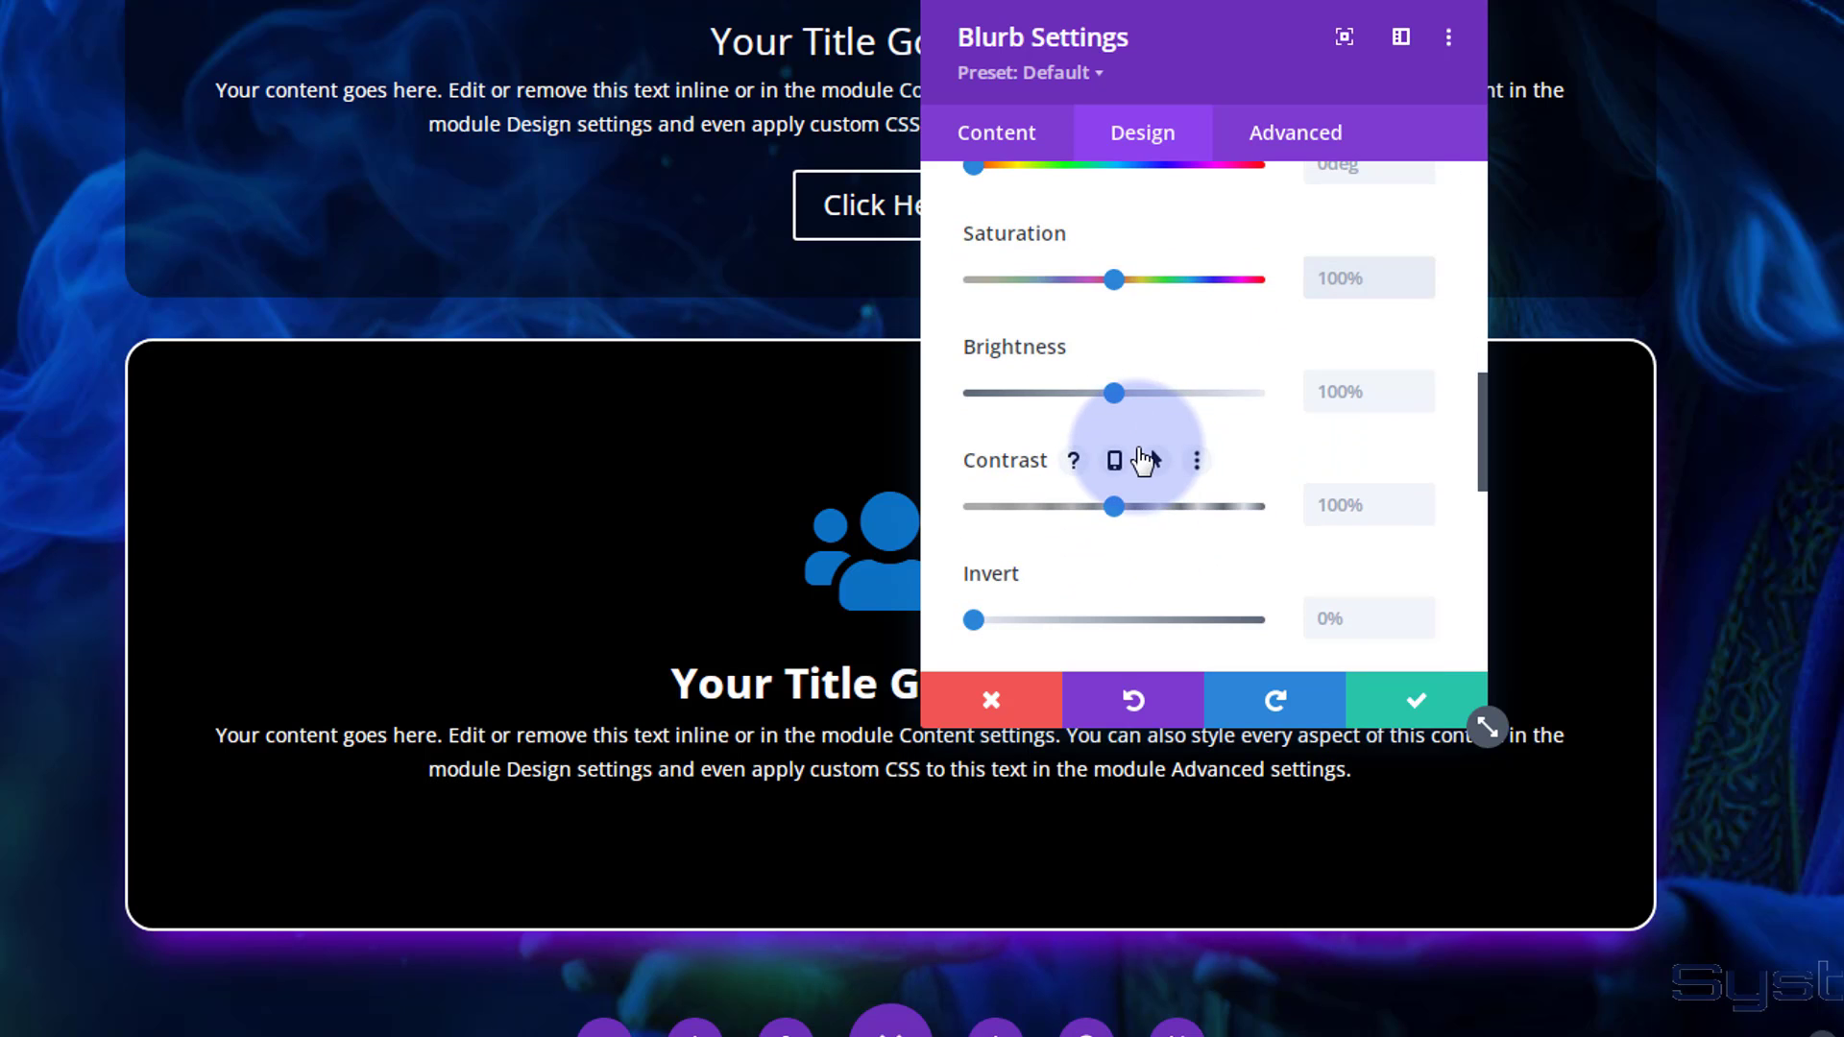
scroll(1140, 461, down, 3)
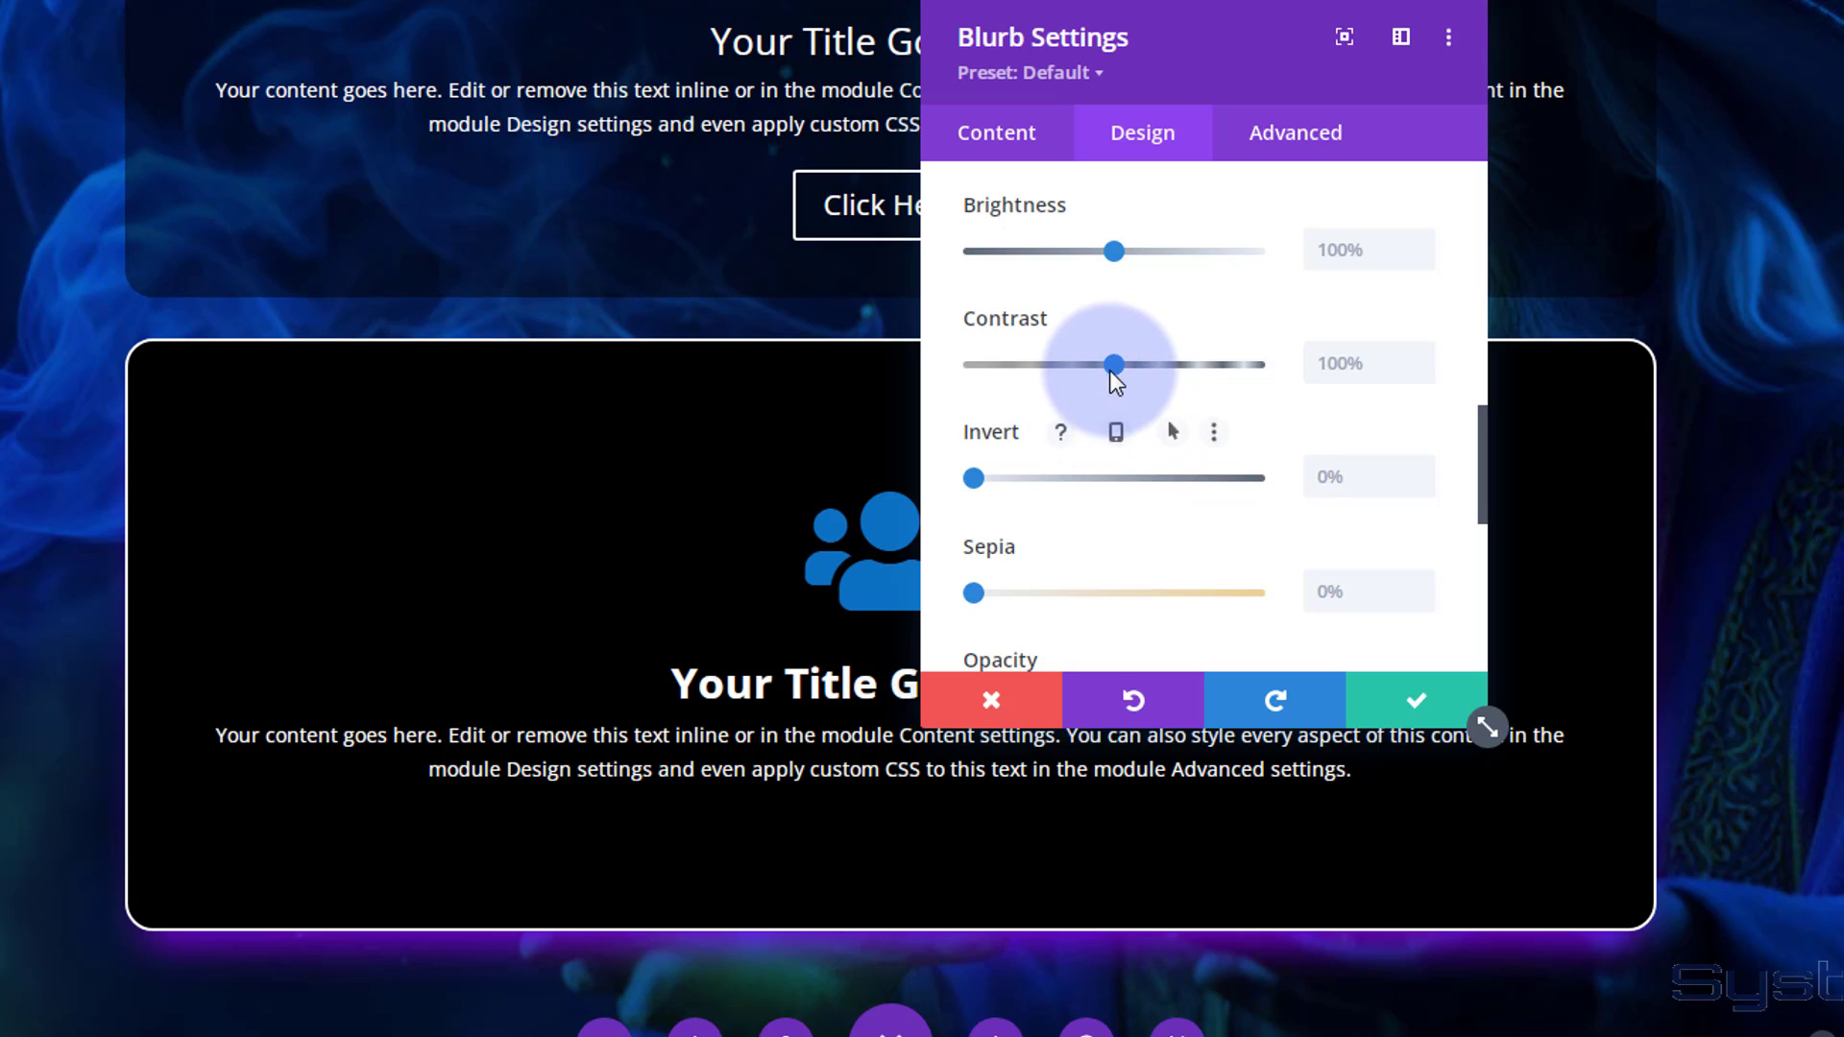
drag(1111, 363, 918, 367)
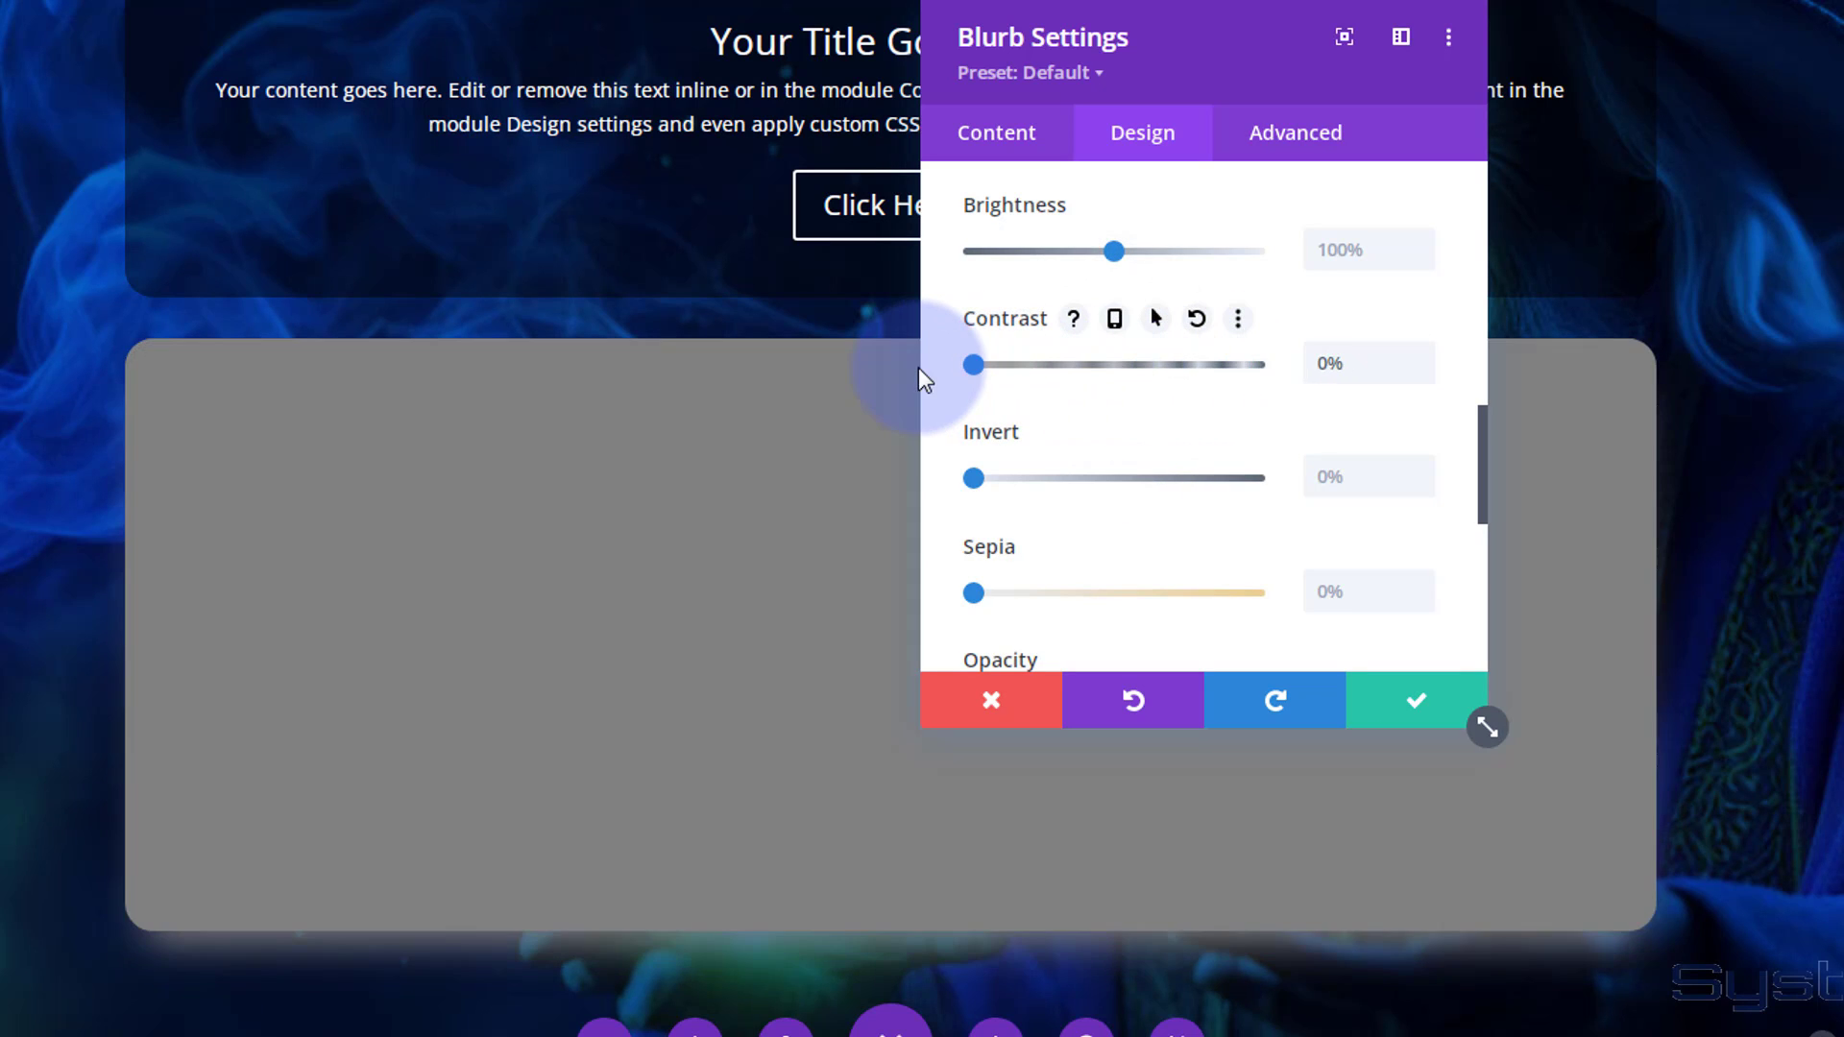
click(1104, 366)
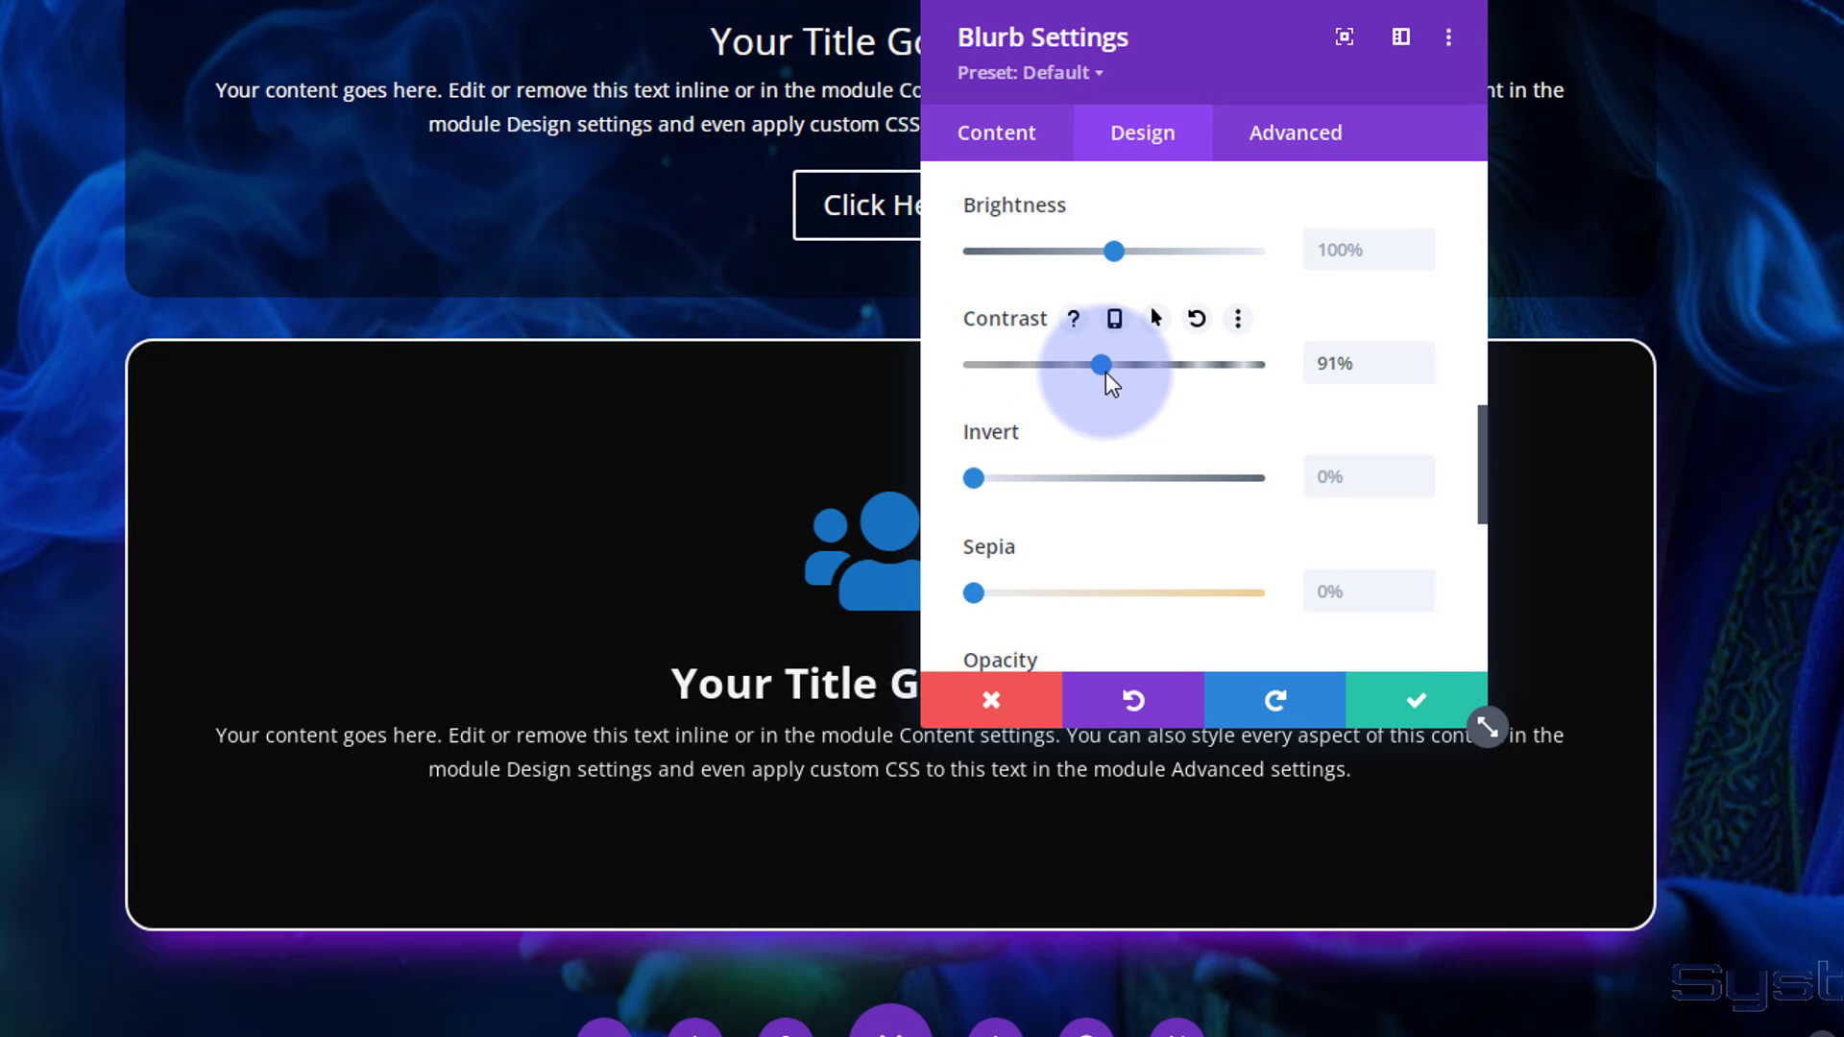
drag(1375, 363, 1294, 372)
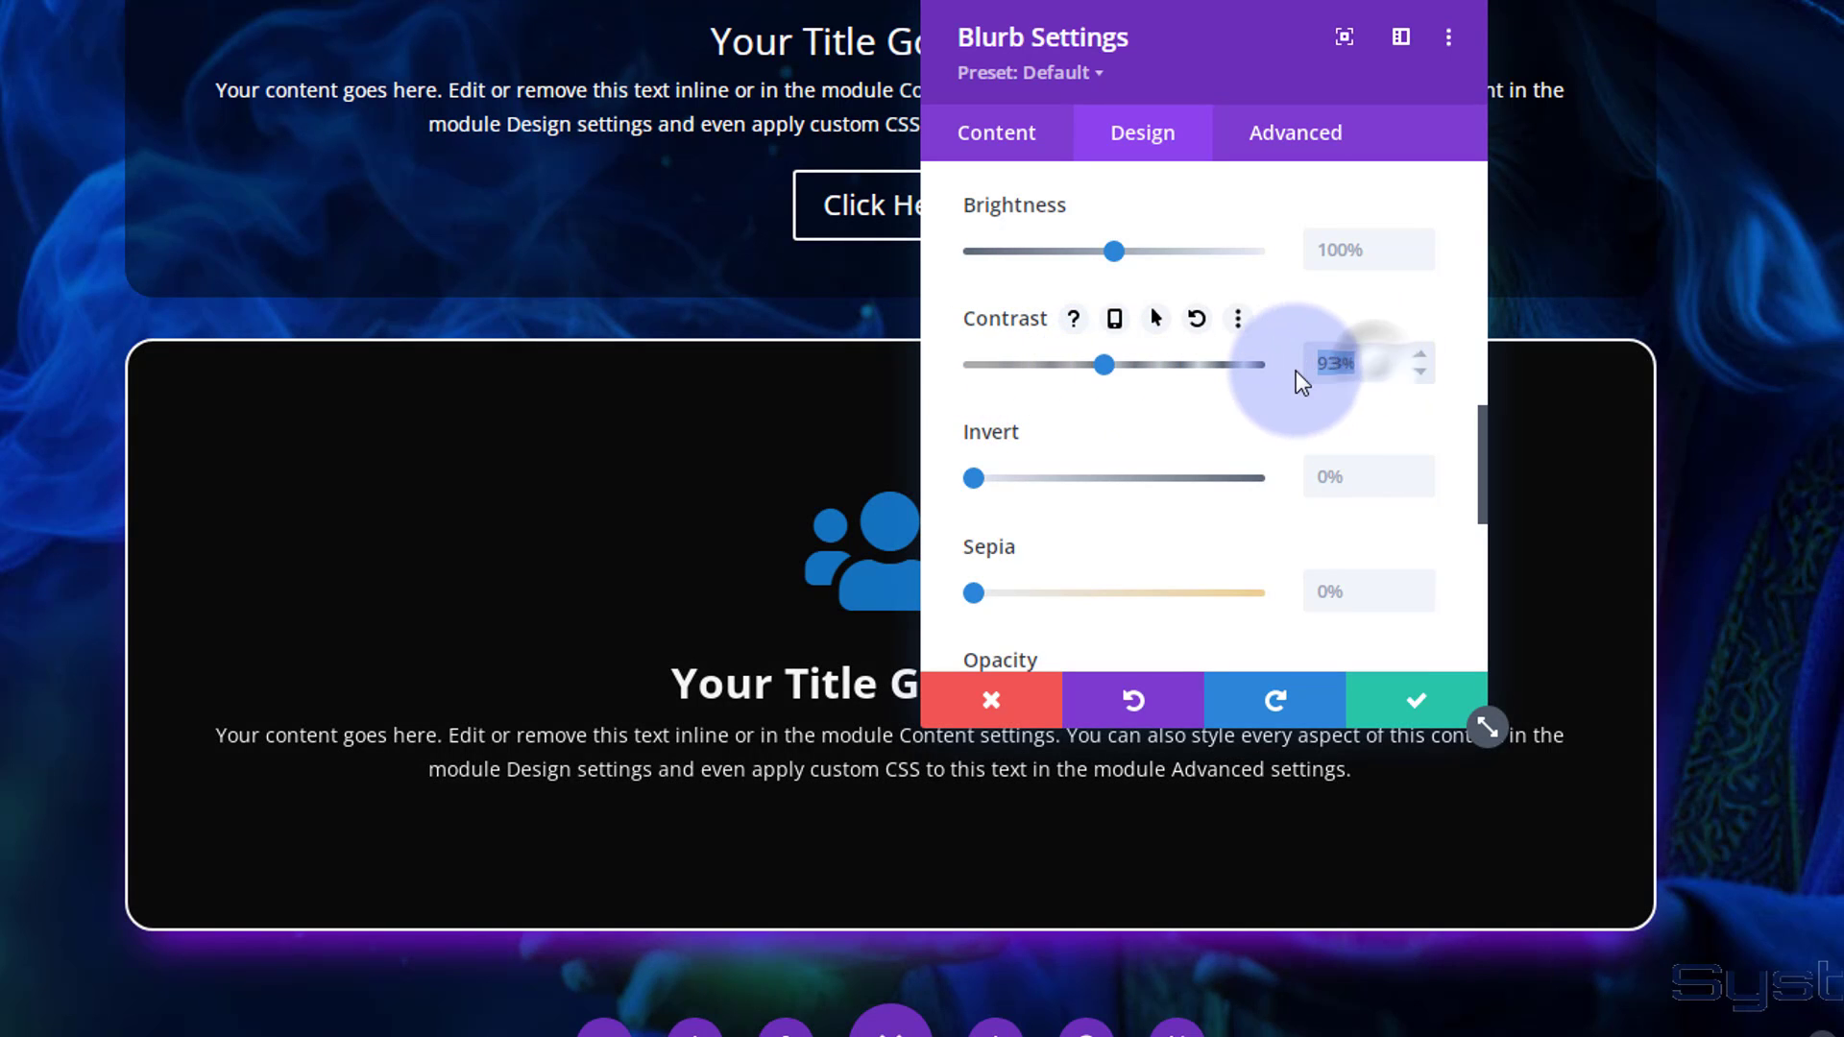
key(BackSpace)
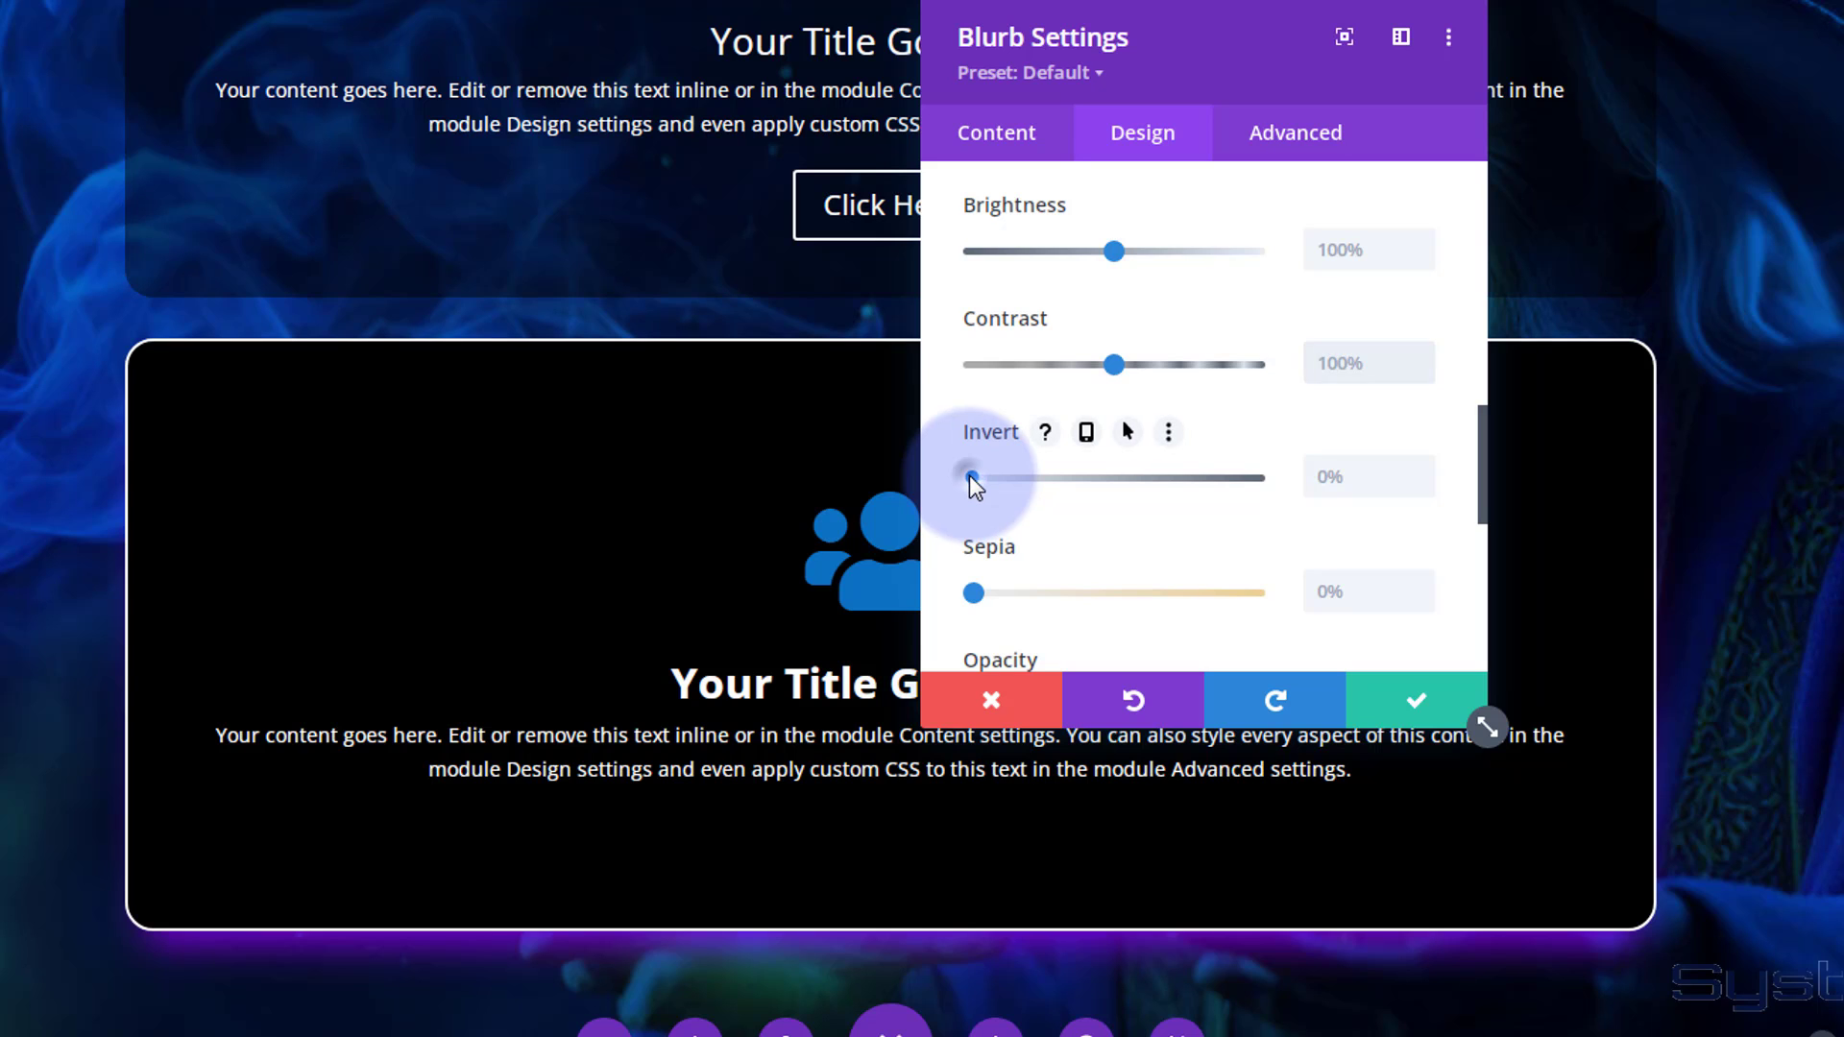
Try the invert and sepia filters on the blurb, and return both to 0%
mouse_move(970, 475)
mouse_down()
mouse_move(1349, 484)
mouse_move(945, 486)
mouse_up()
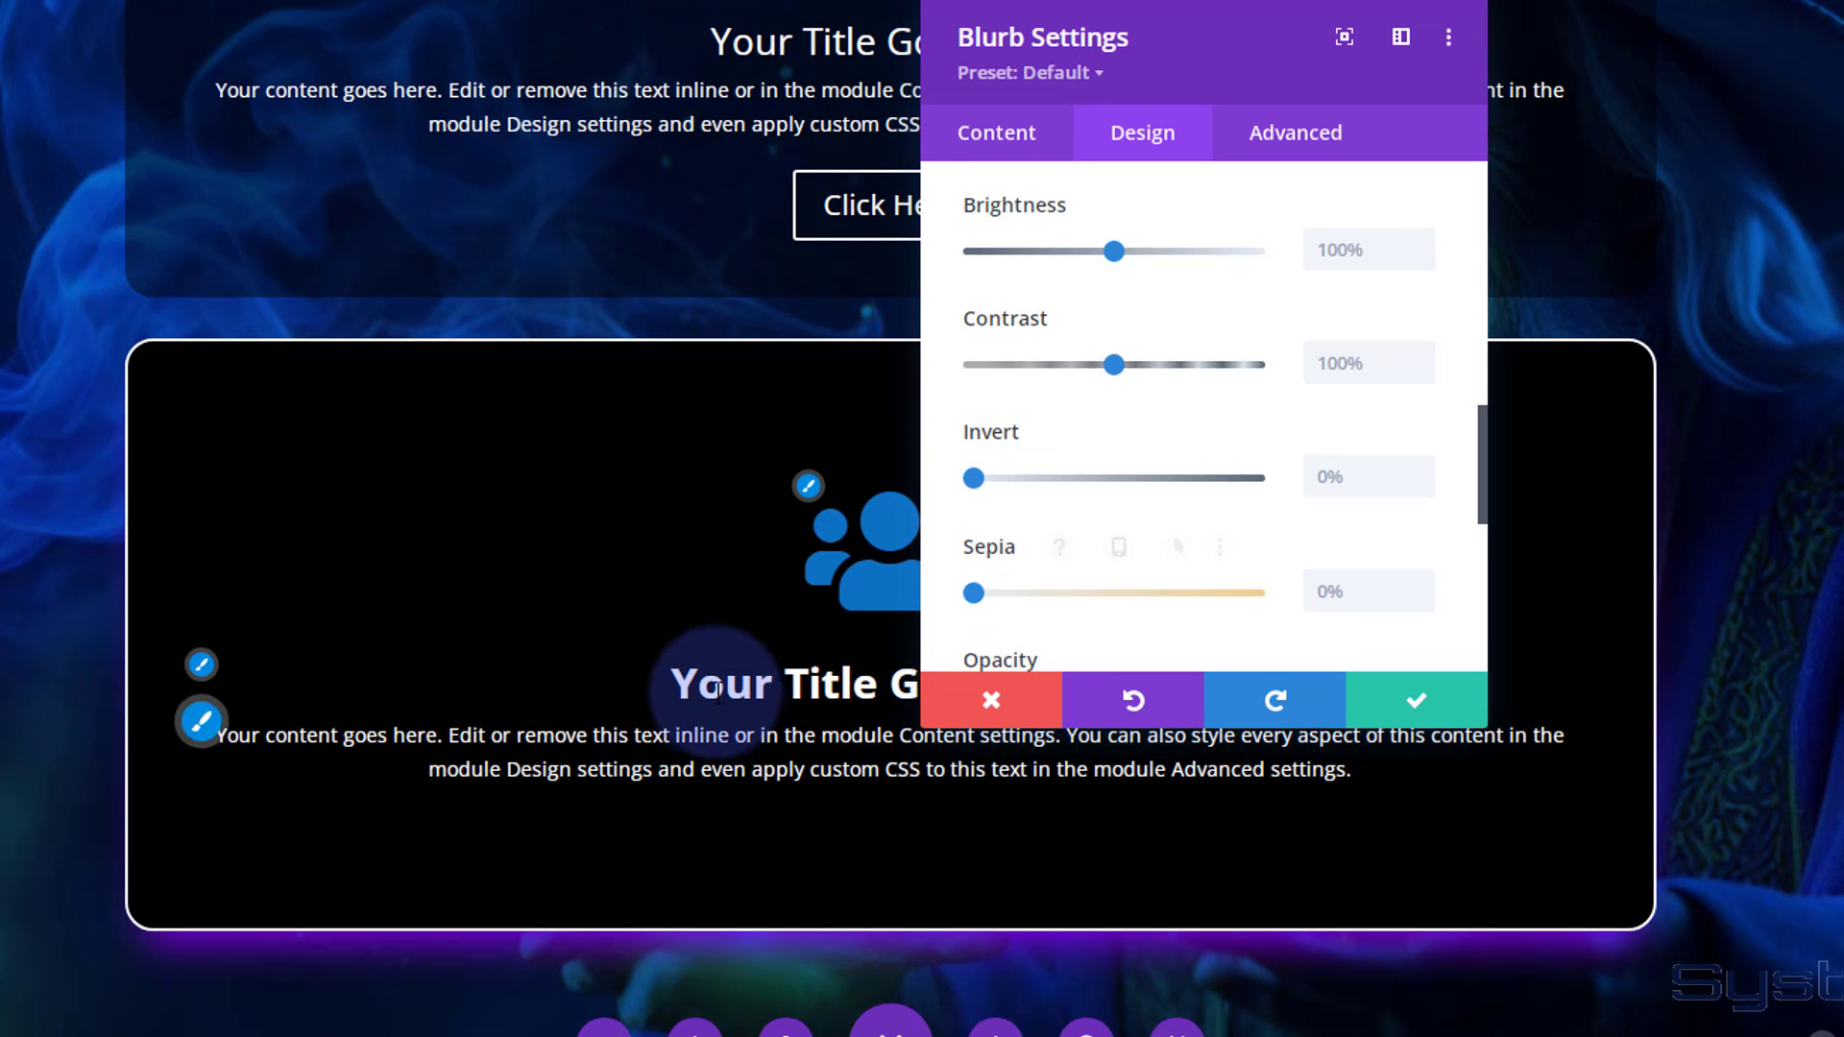
scroll(706, 657, down, 3)
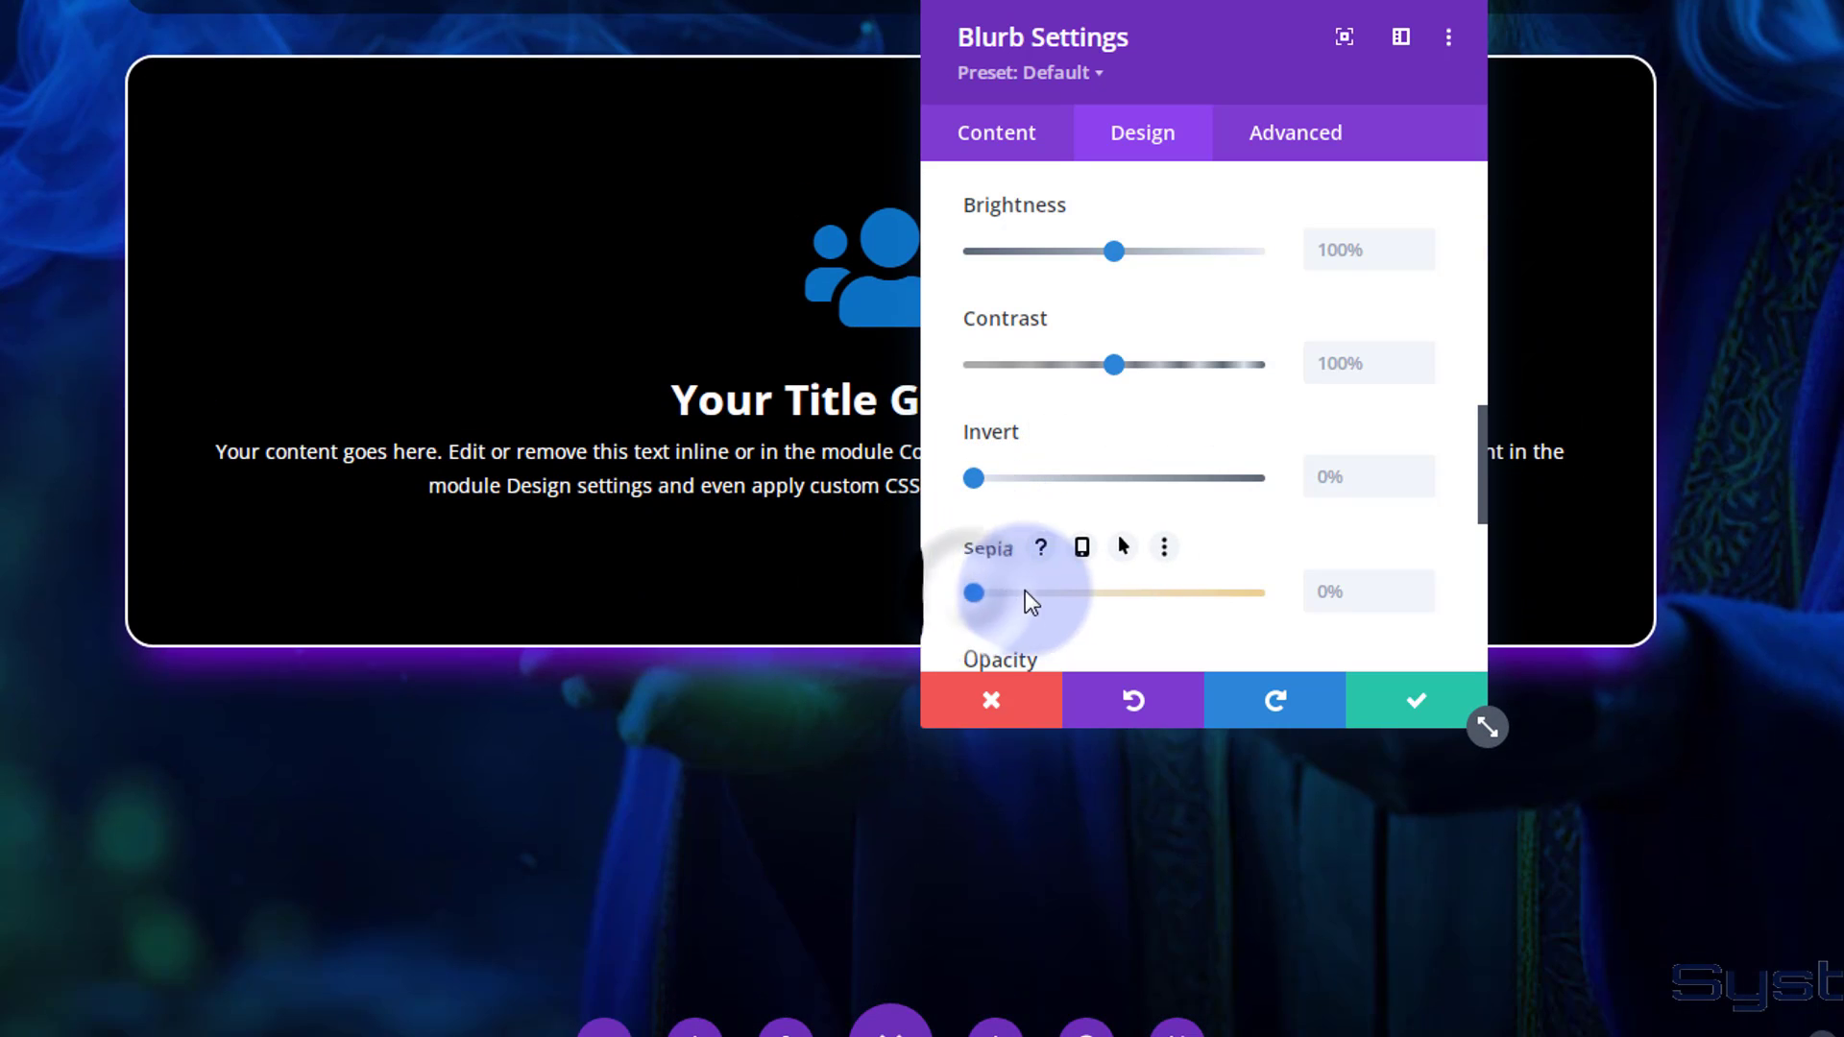
drag(1024, 590, 937, 595)
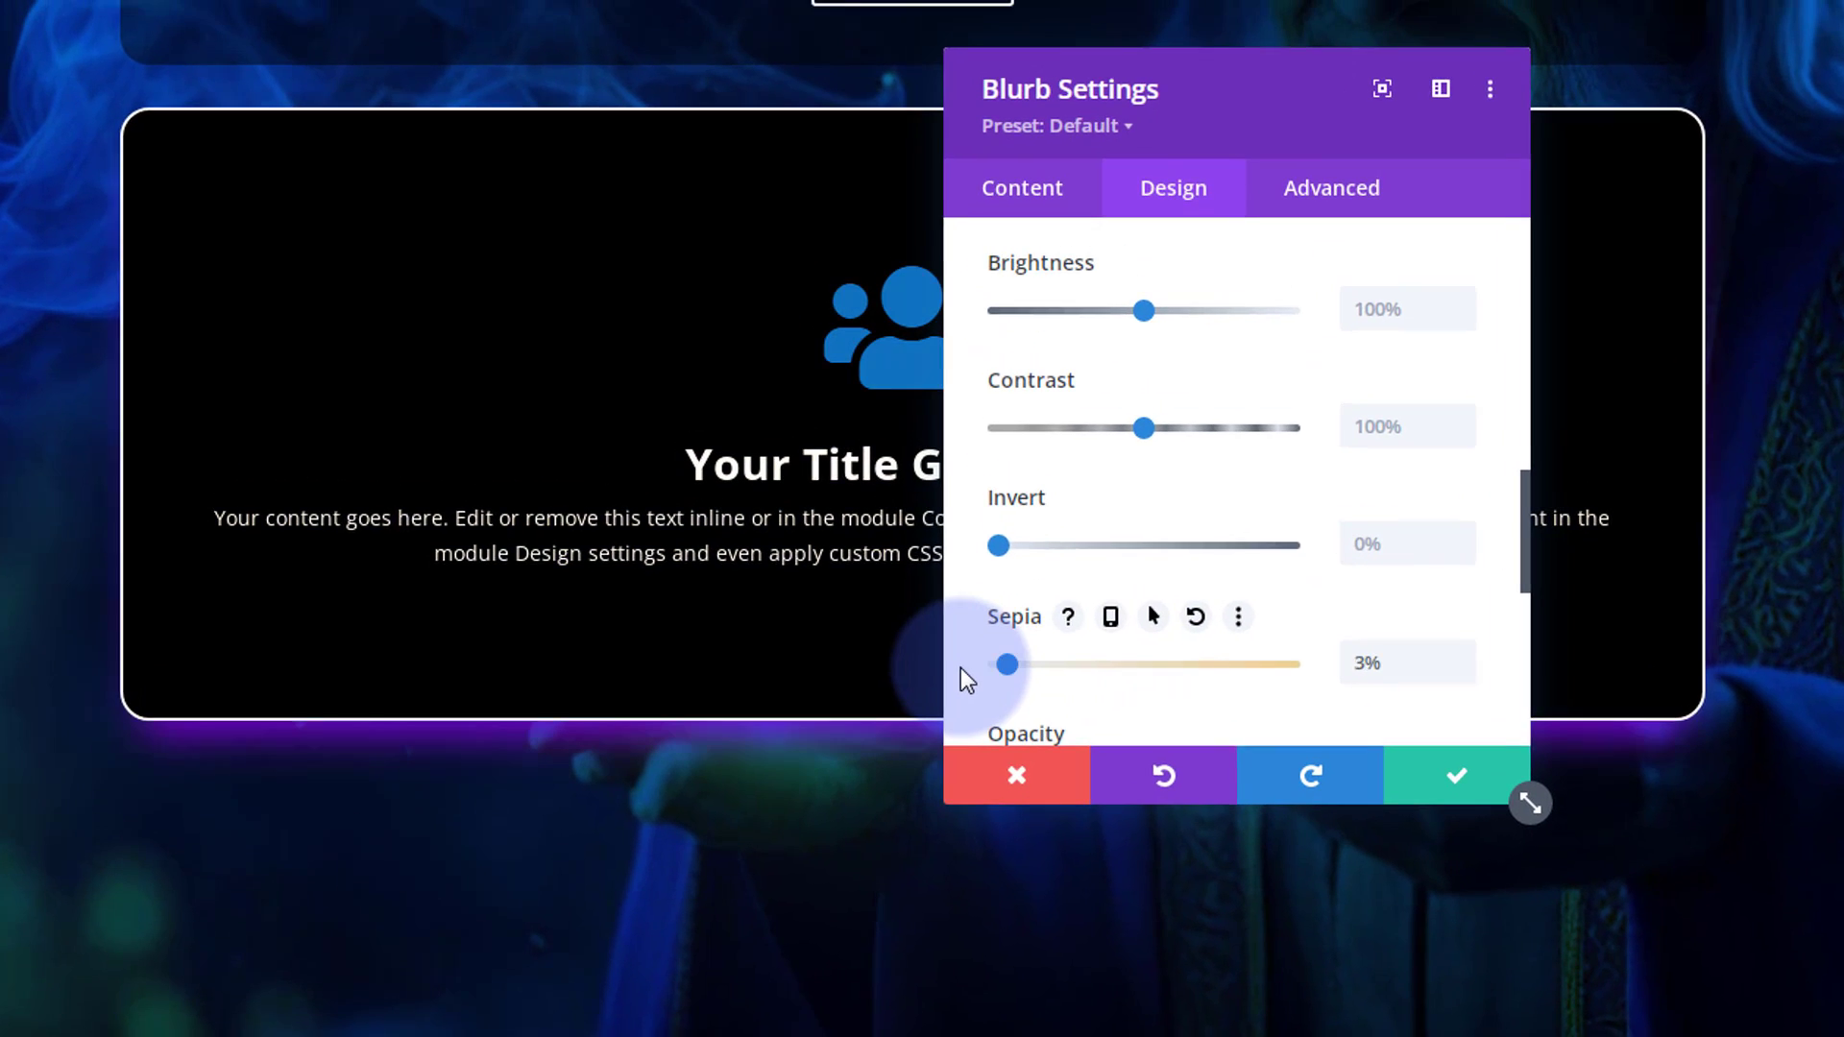
drag(965, 679, 975, 691)
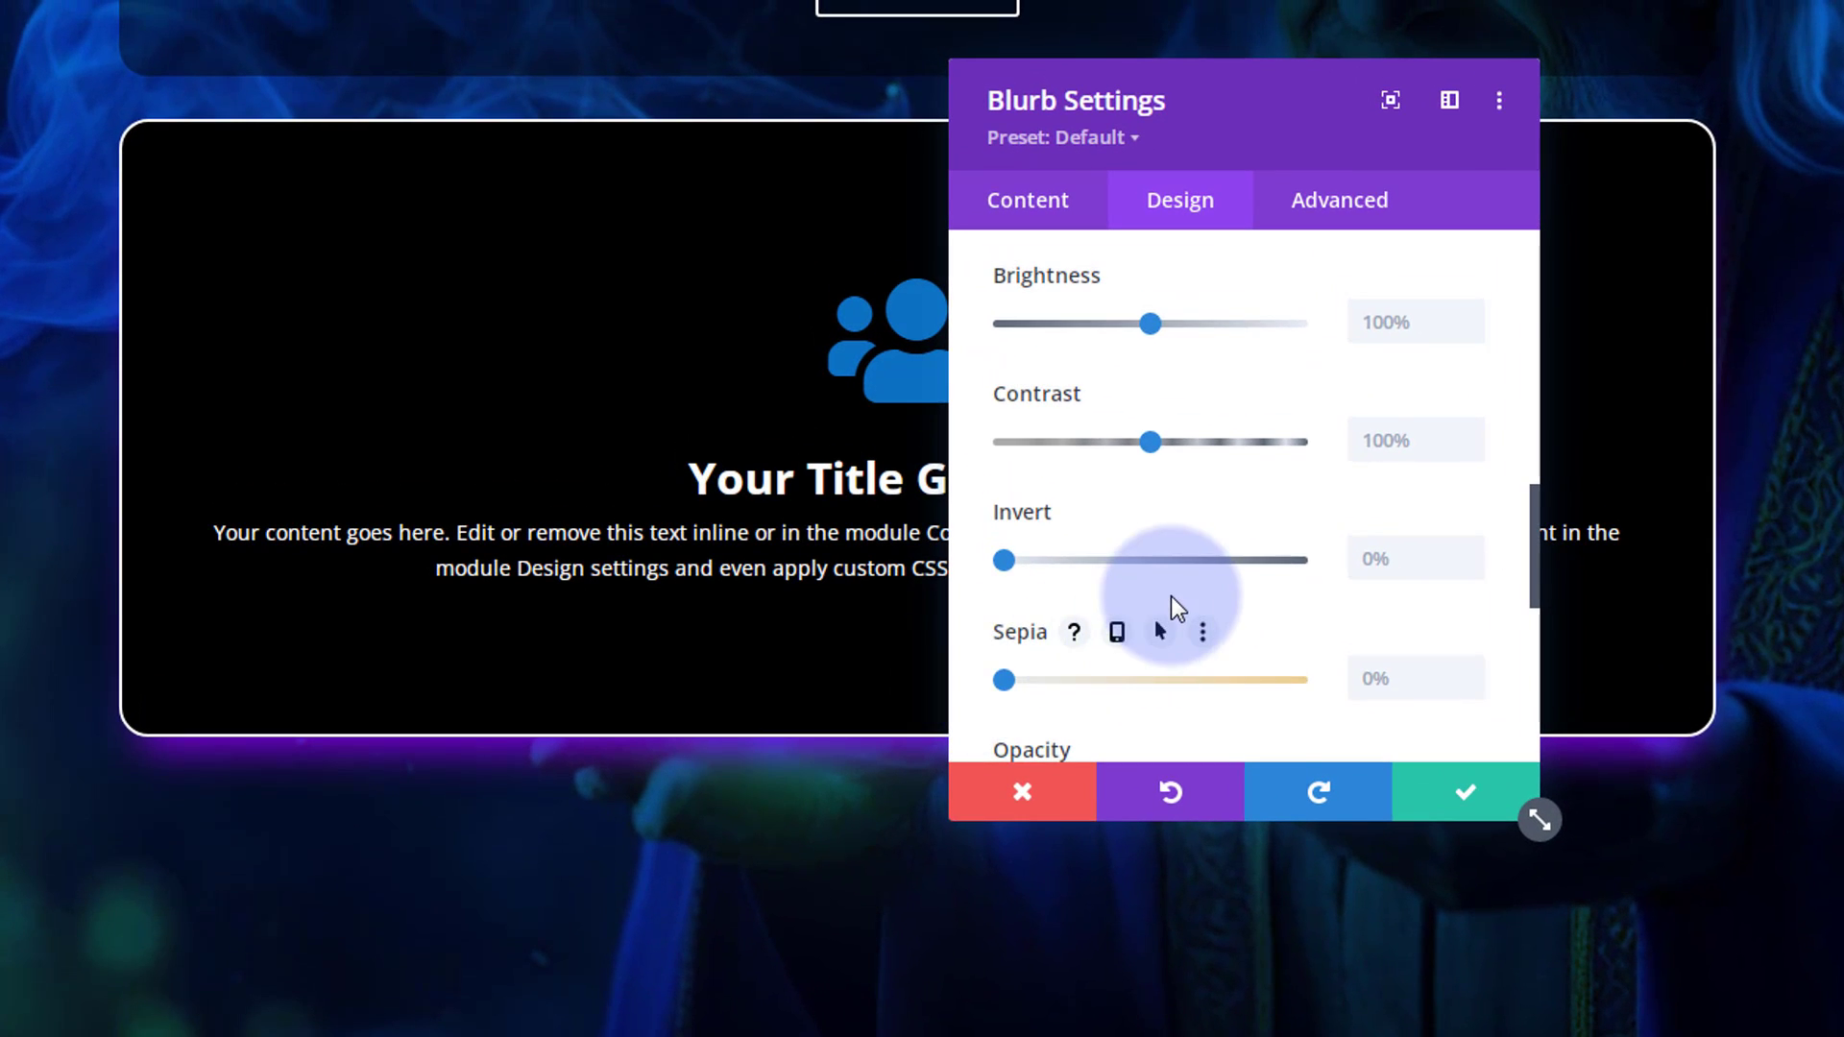
Try 44% opacity and a blur on the blurb, and return them to 100% and 0px
scroll(1176, 607, down, 3)
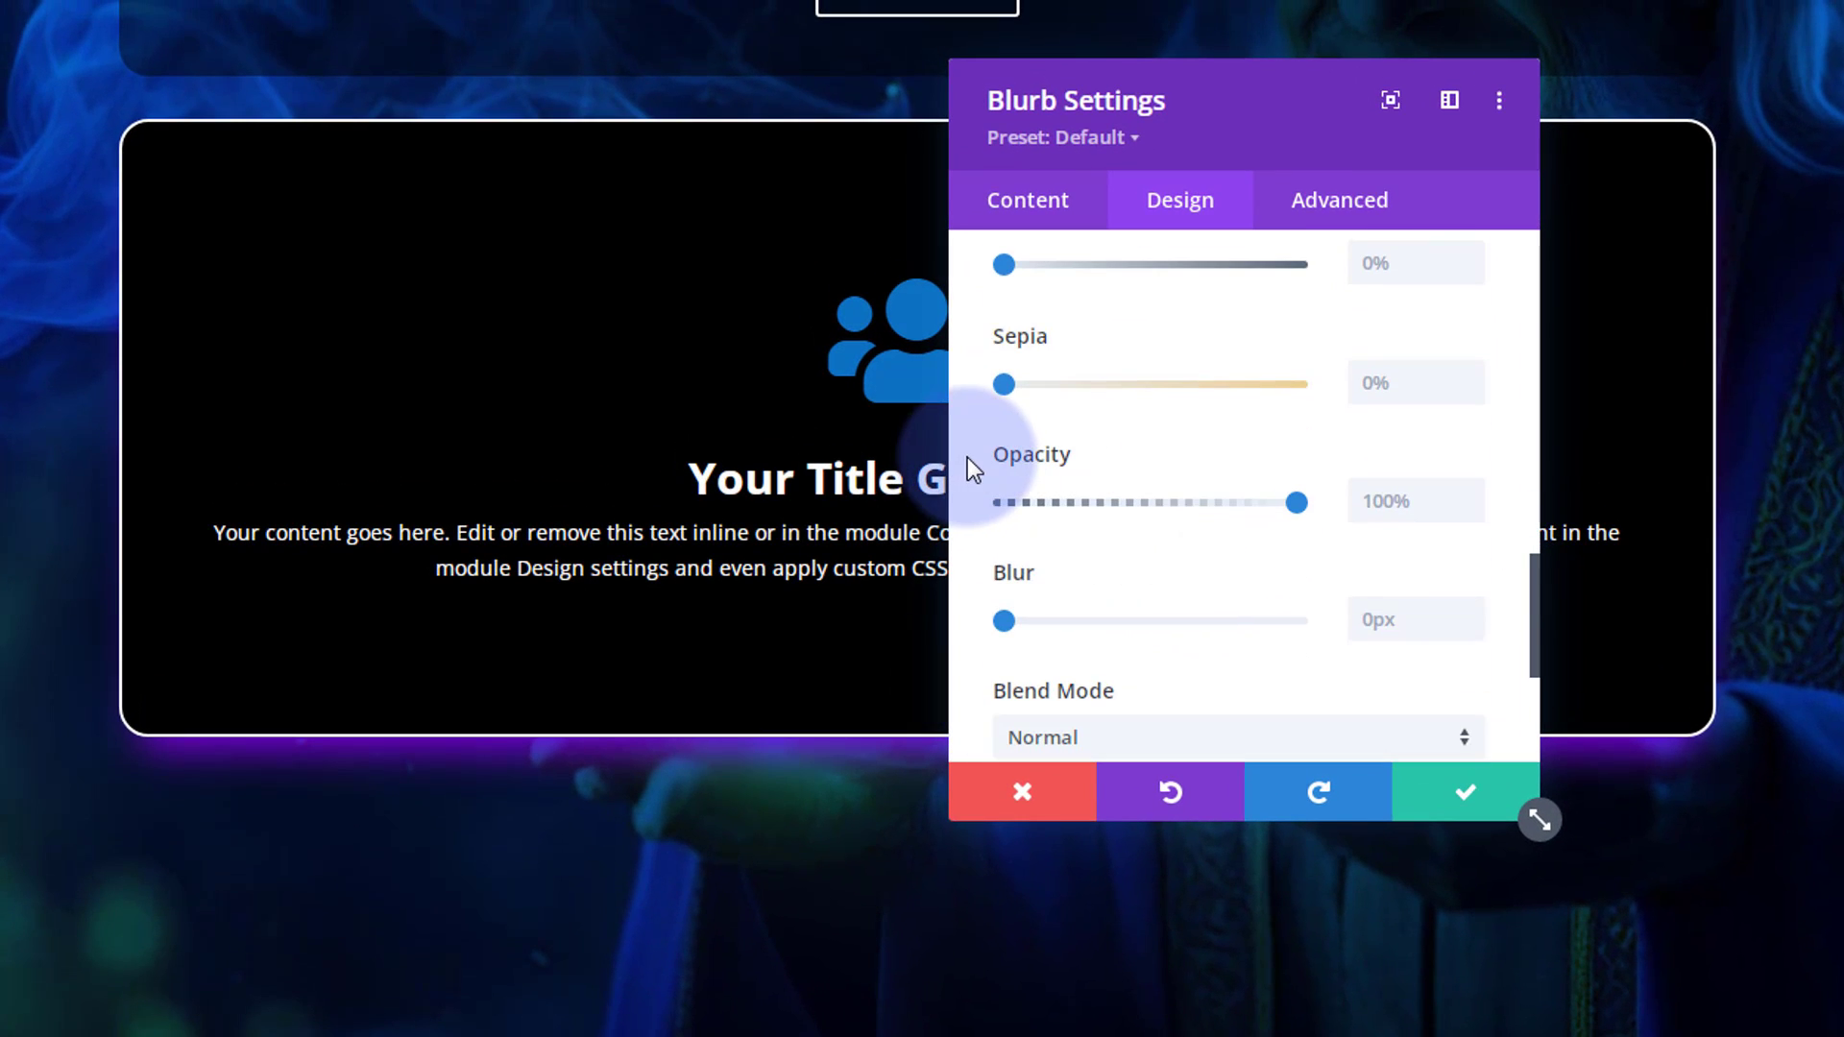
mouse_move(1023, 452)
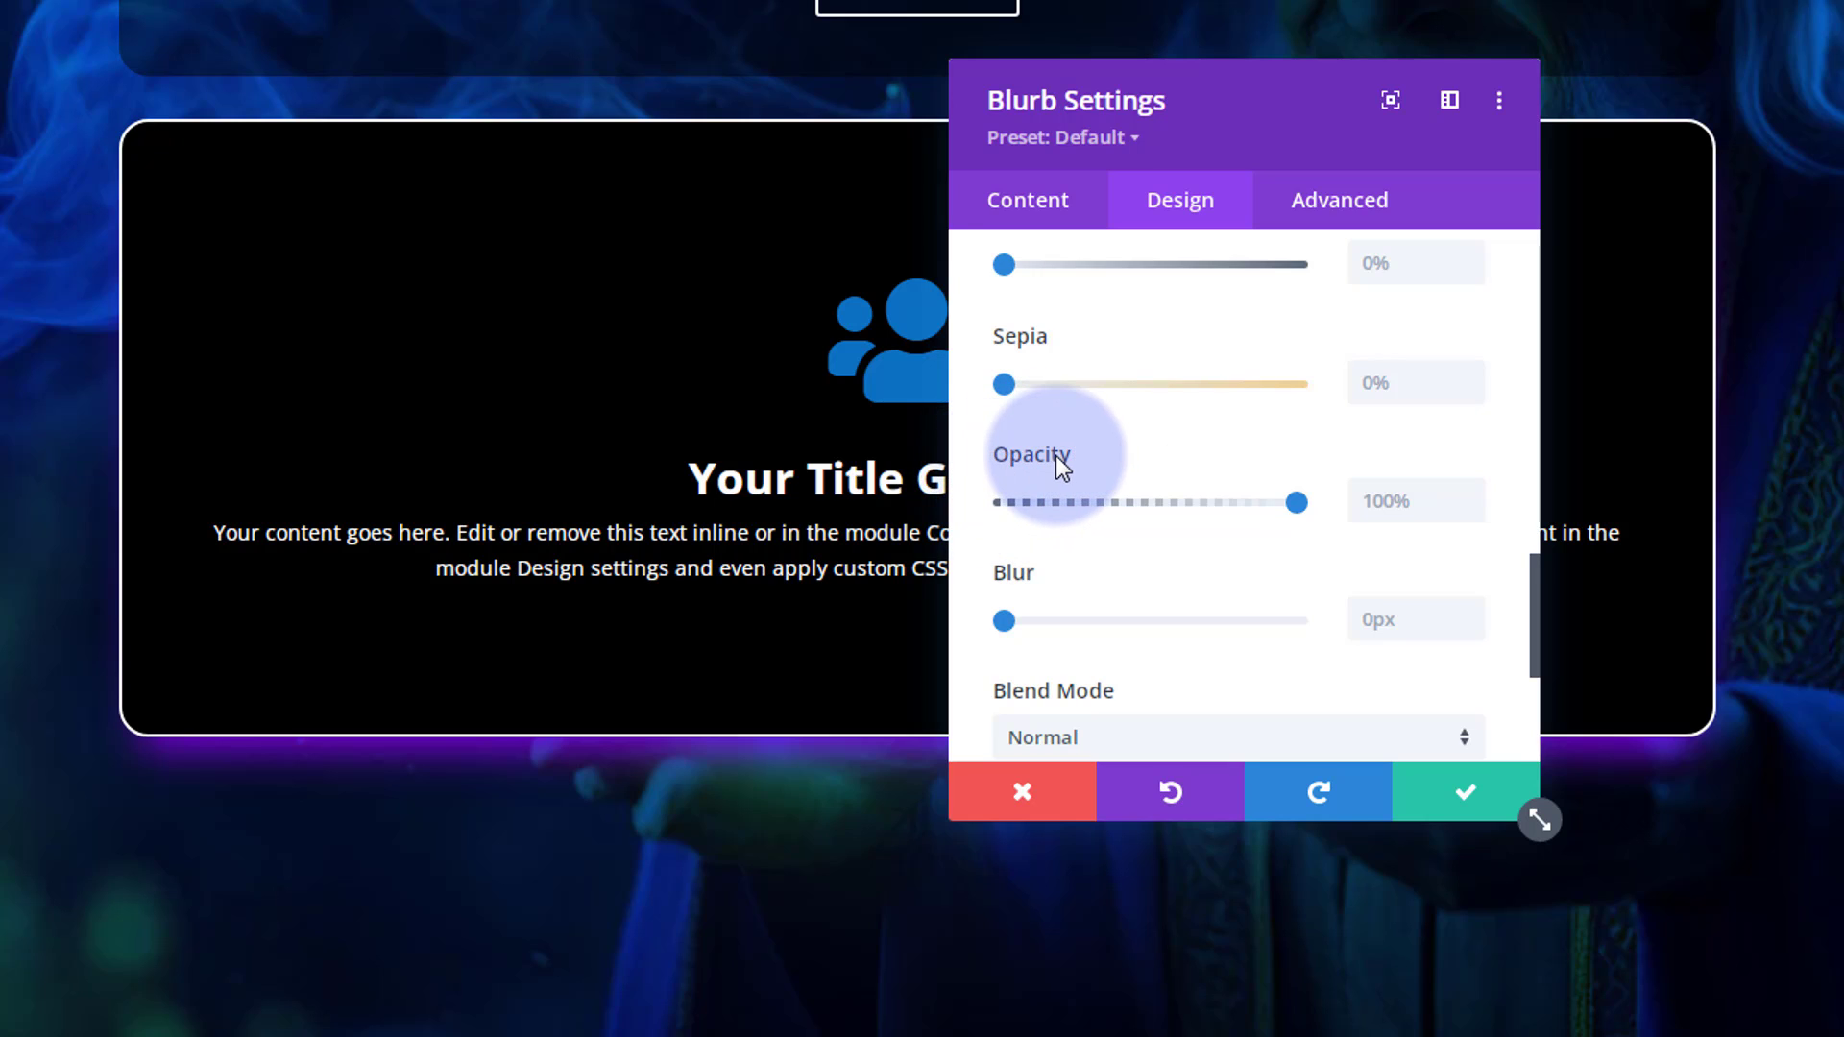
drag(1292, 500, 1132, 505)
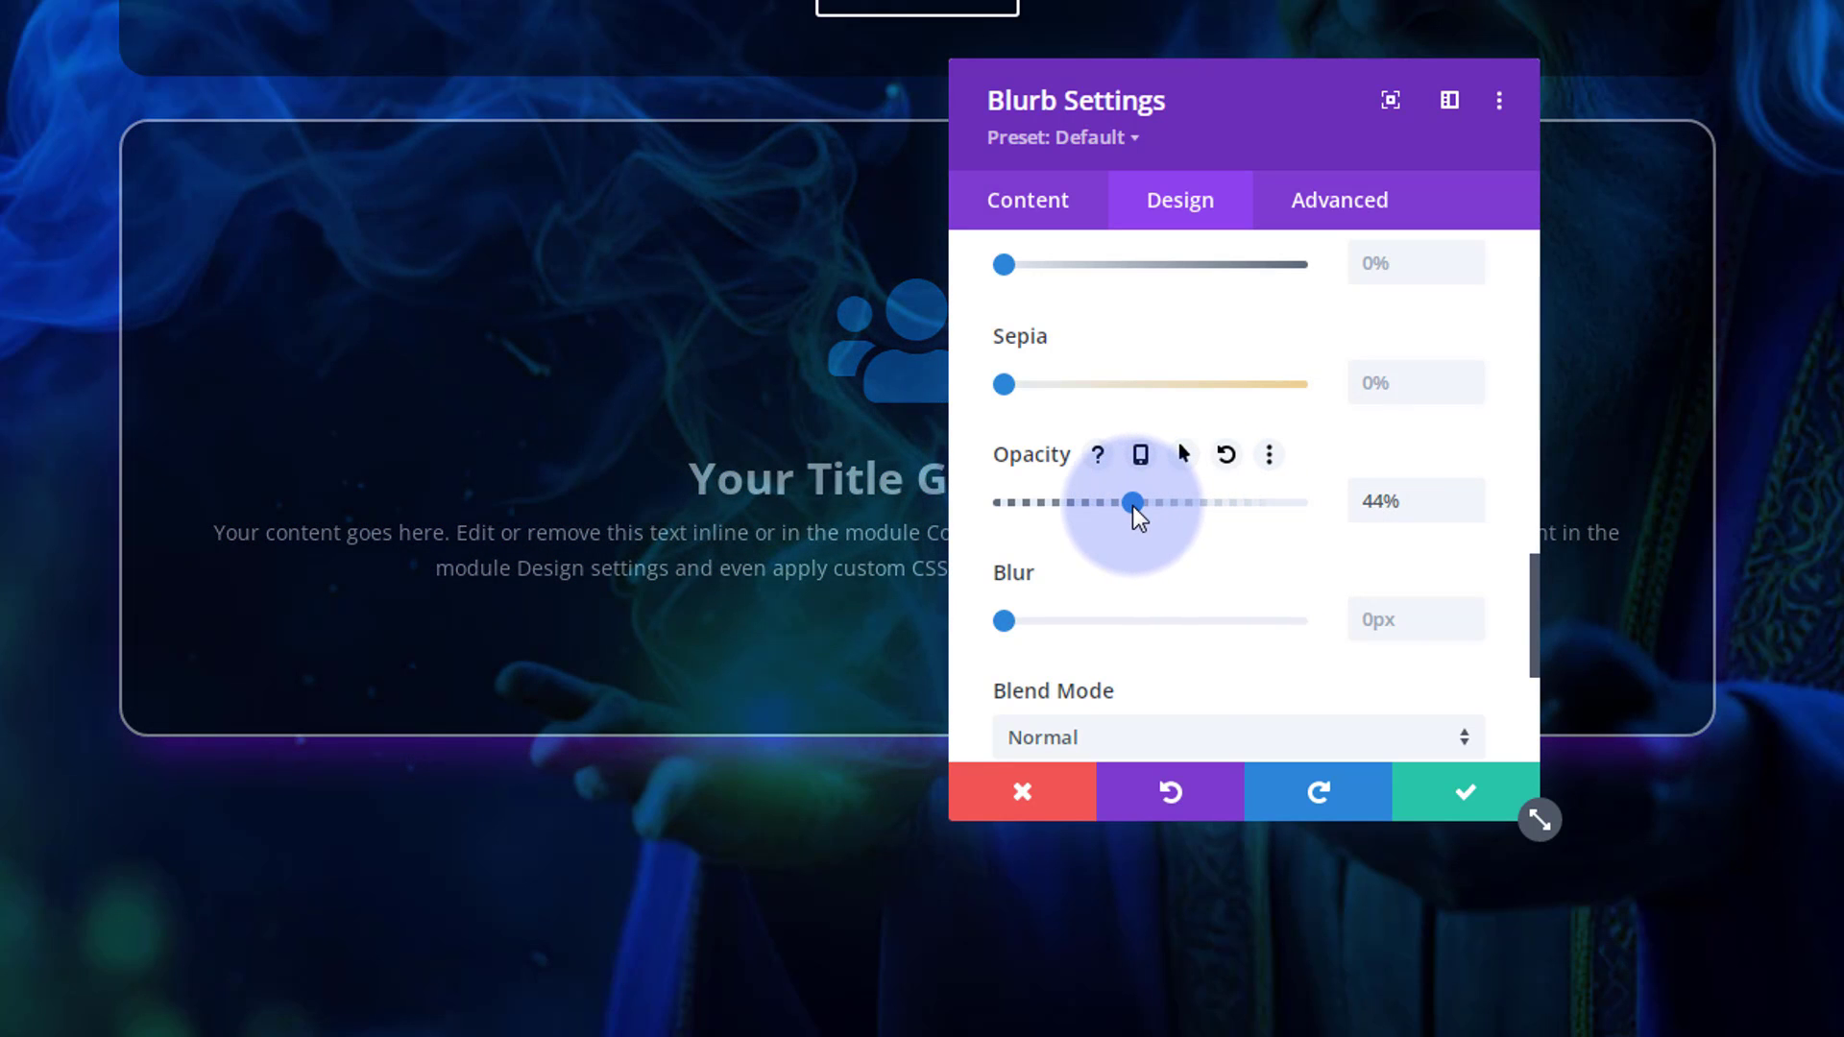
drag(1332, 142, 1836, 124)
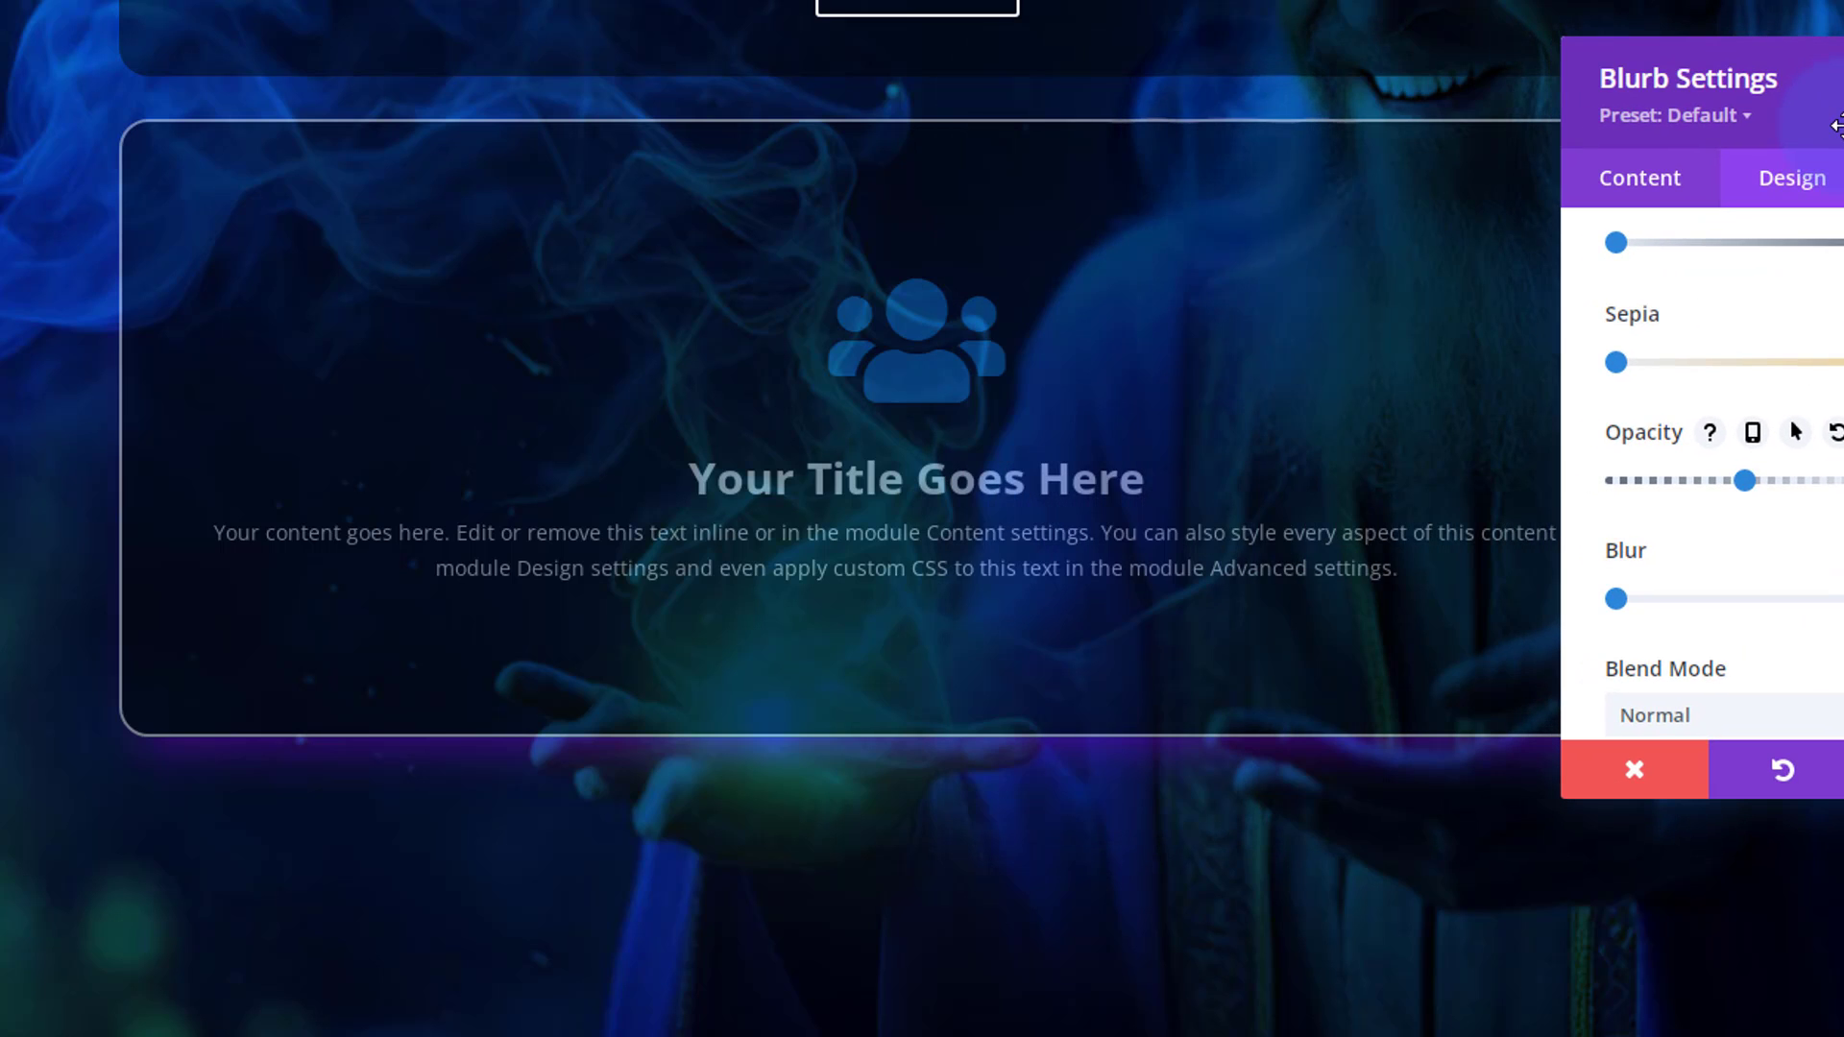
click(1744, 480)
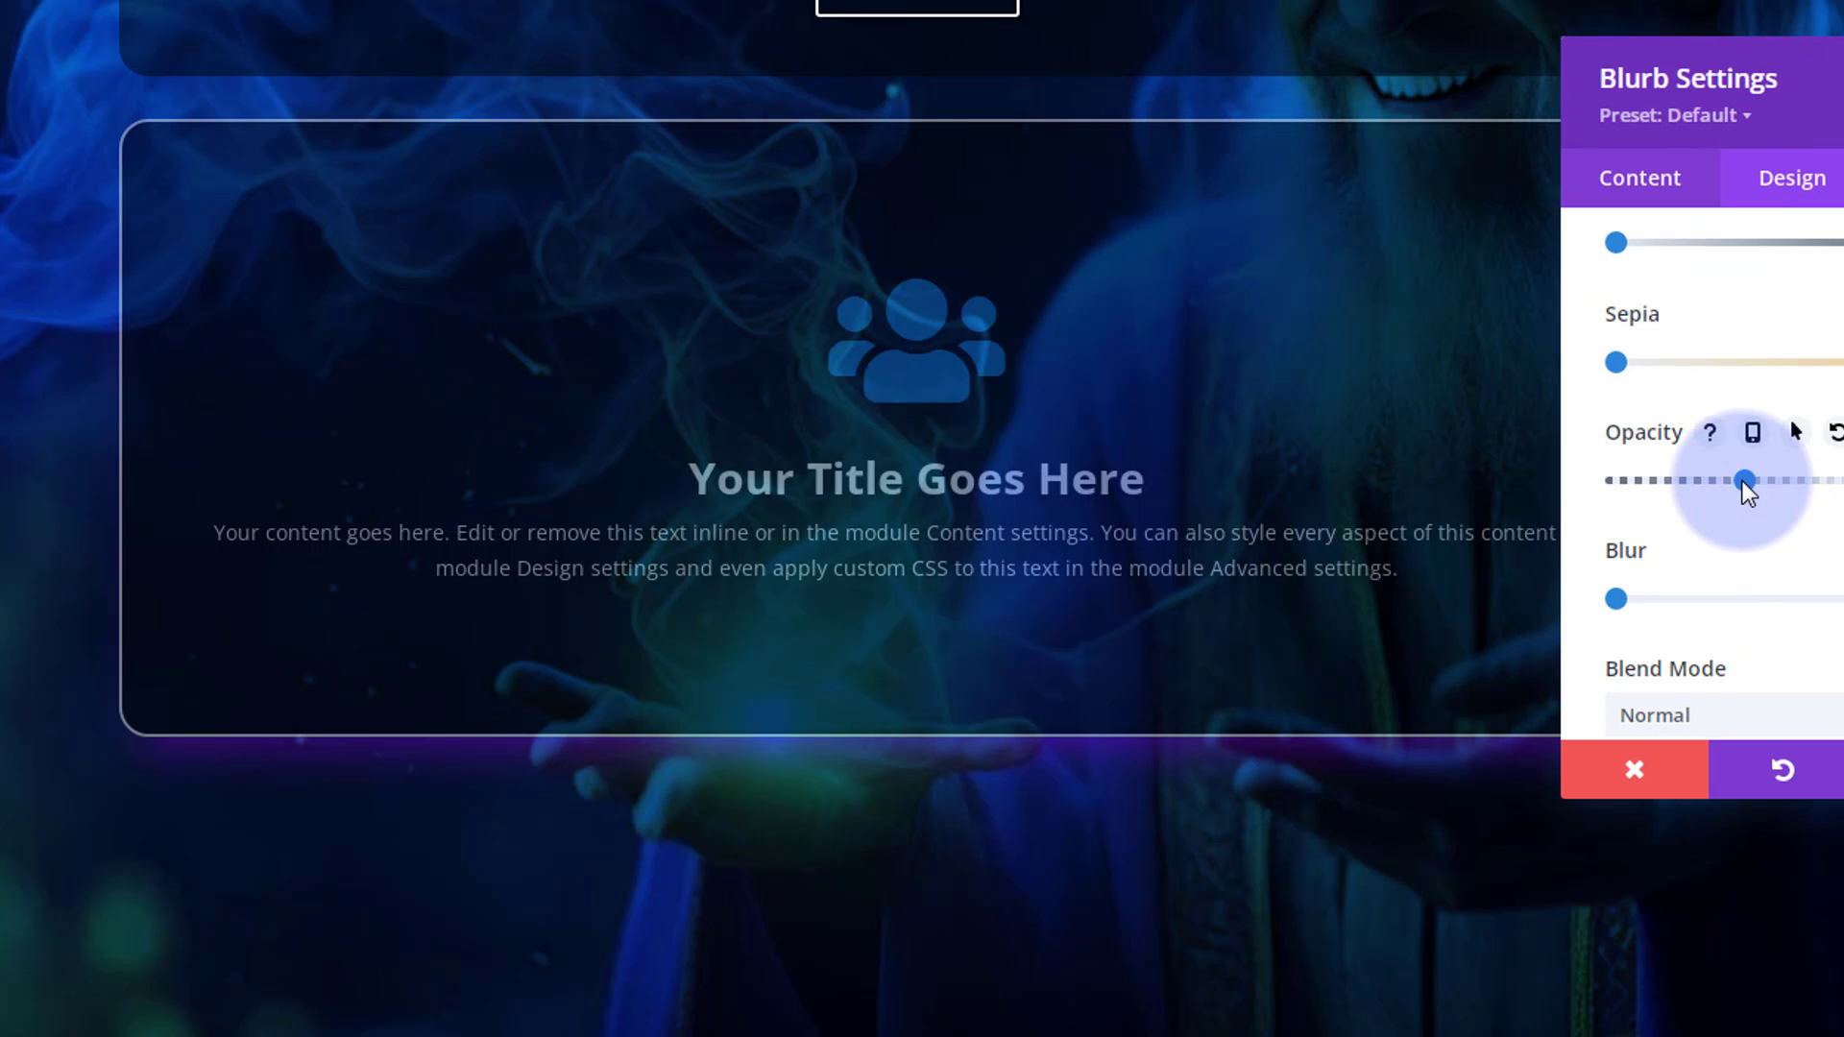
drag(1743, 480, 1842, 456)
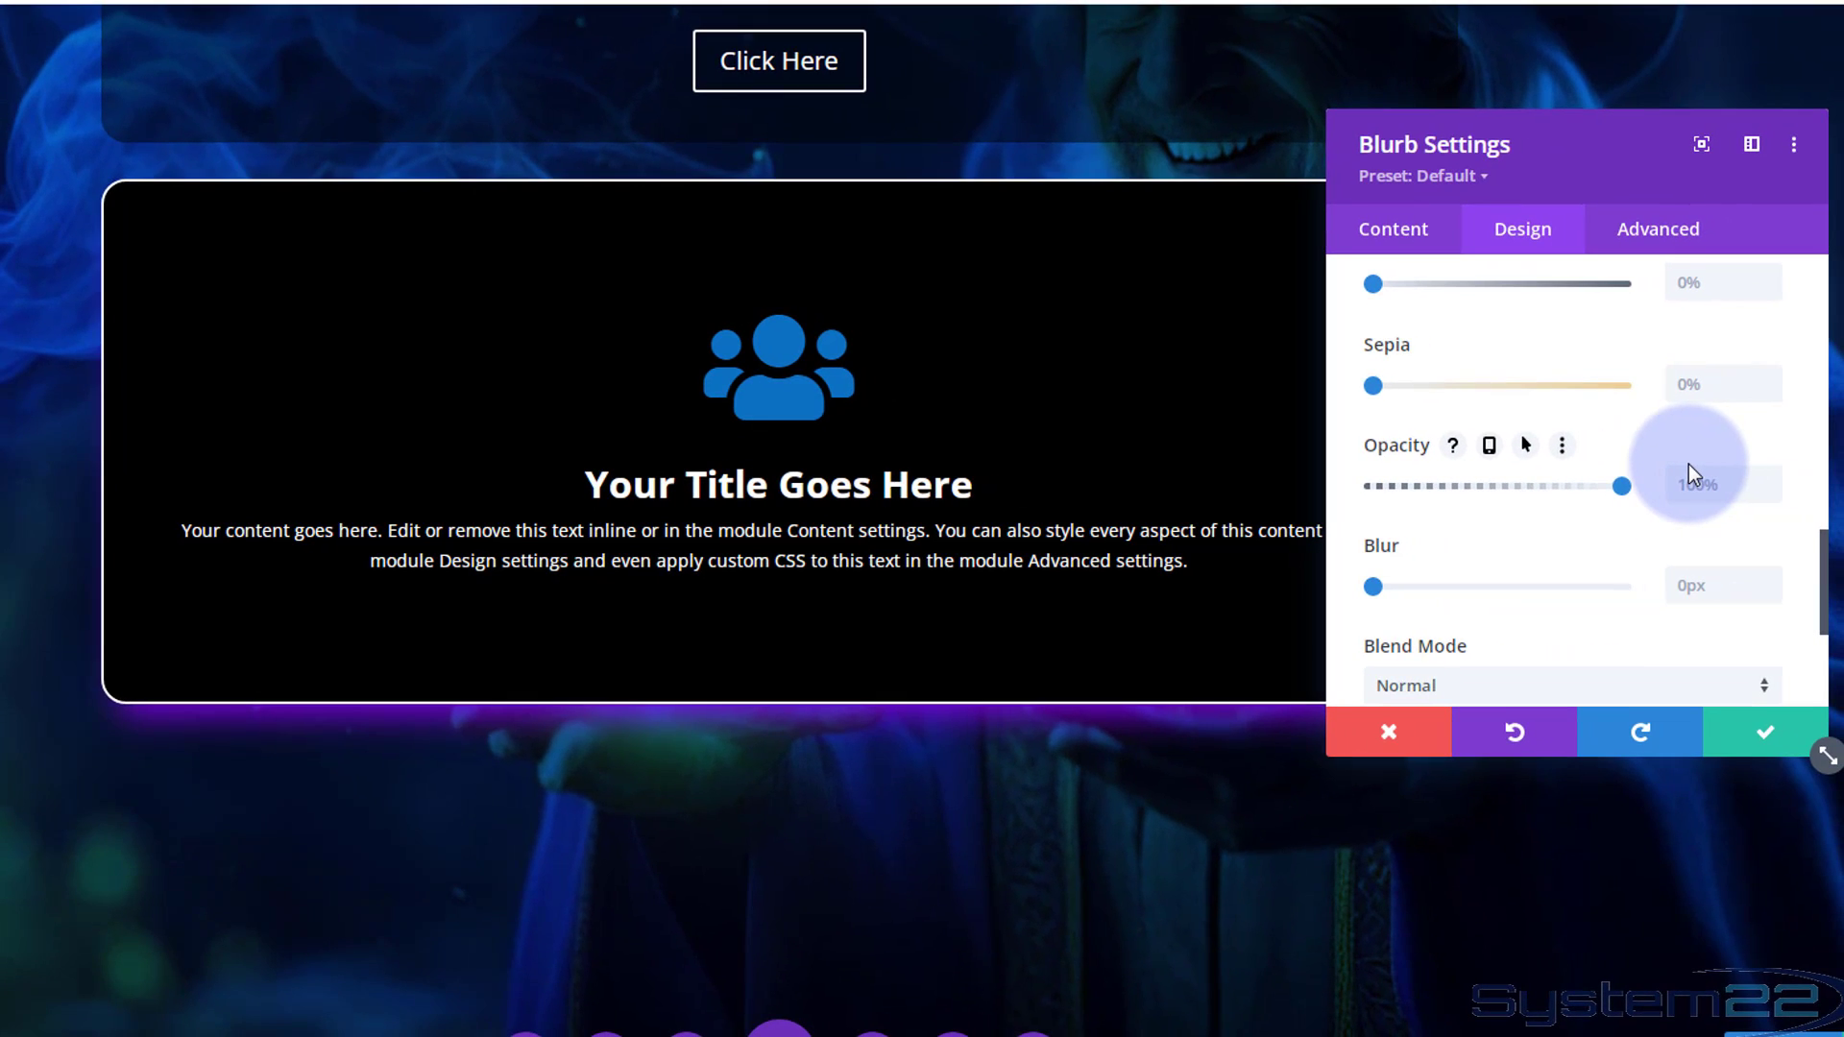
drag(1372, 585, 1327, 591)
Try the Multiply blend mode on the blurb, and change the blend mode to Saturation
scroll(1469, 540, down, 2)
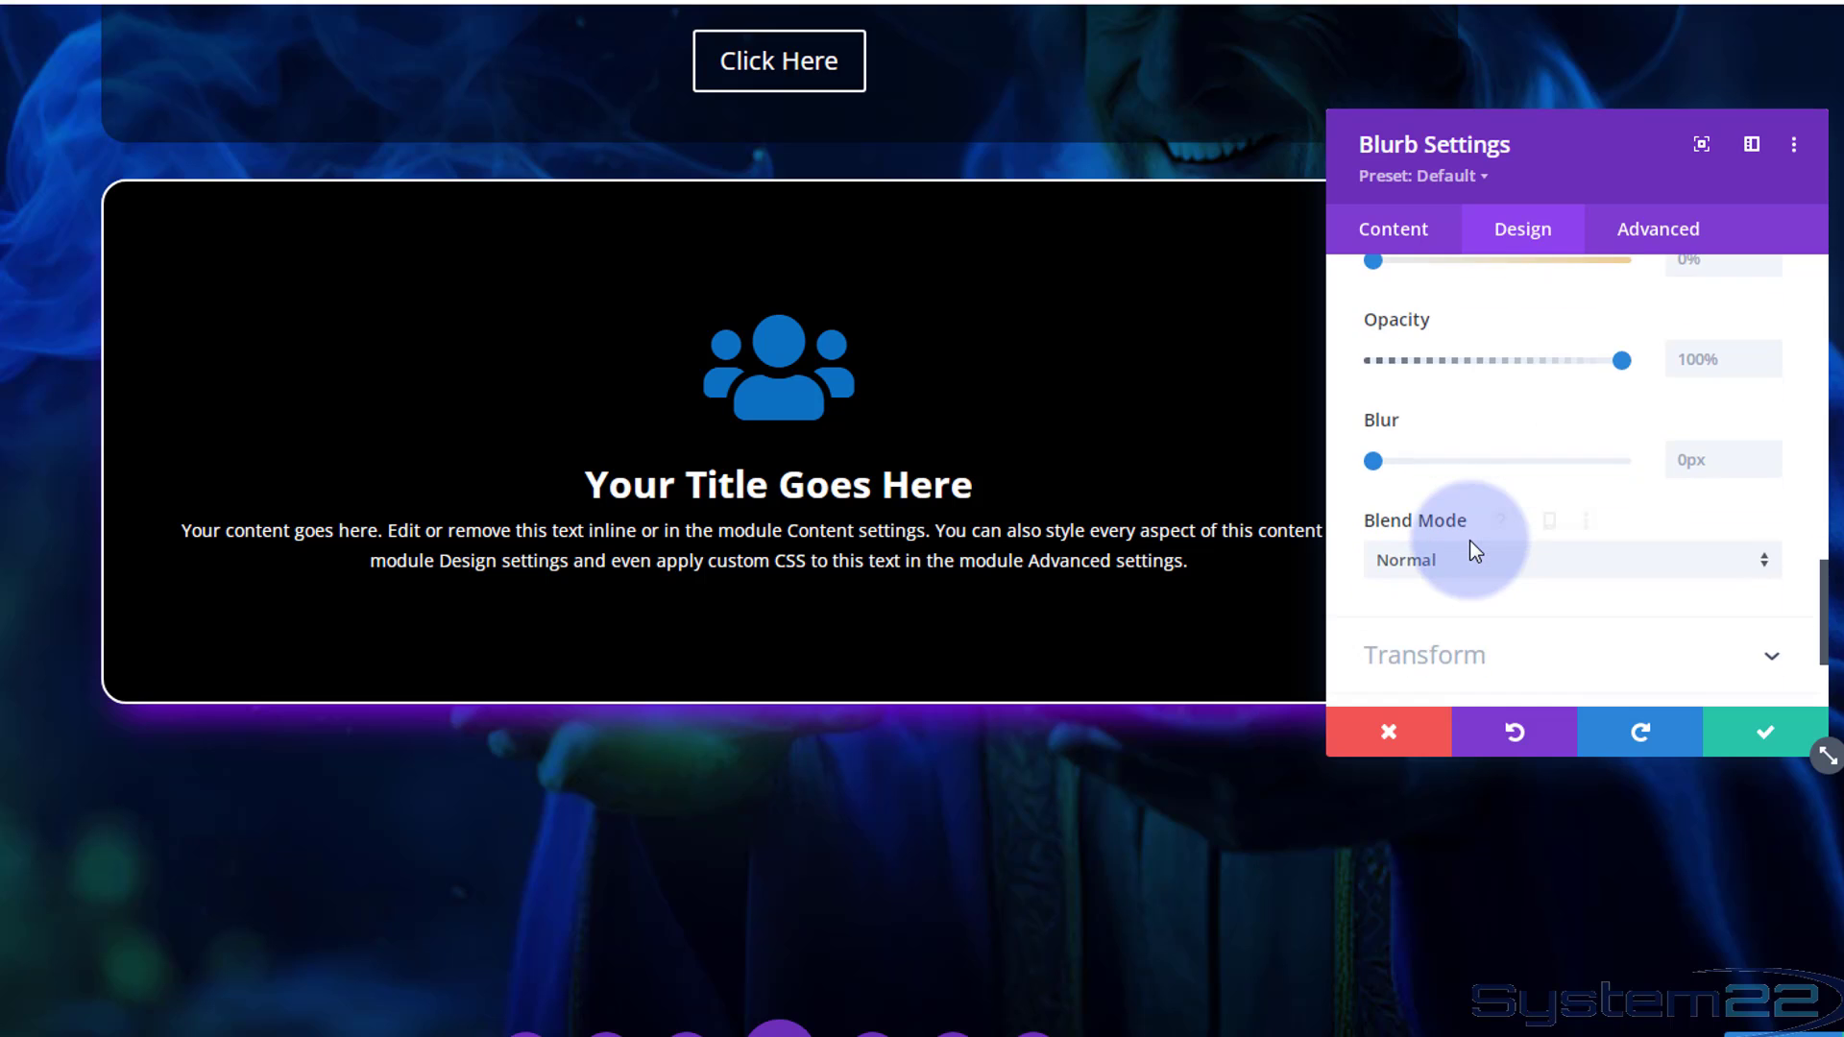
scroll(1469, 542, down, 2)
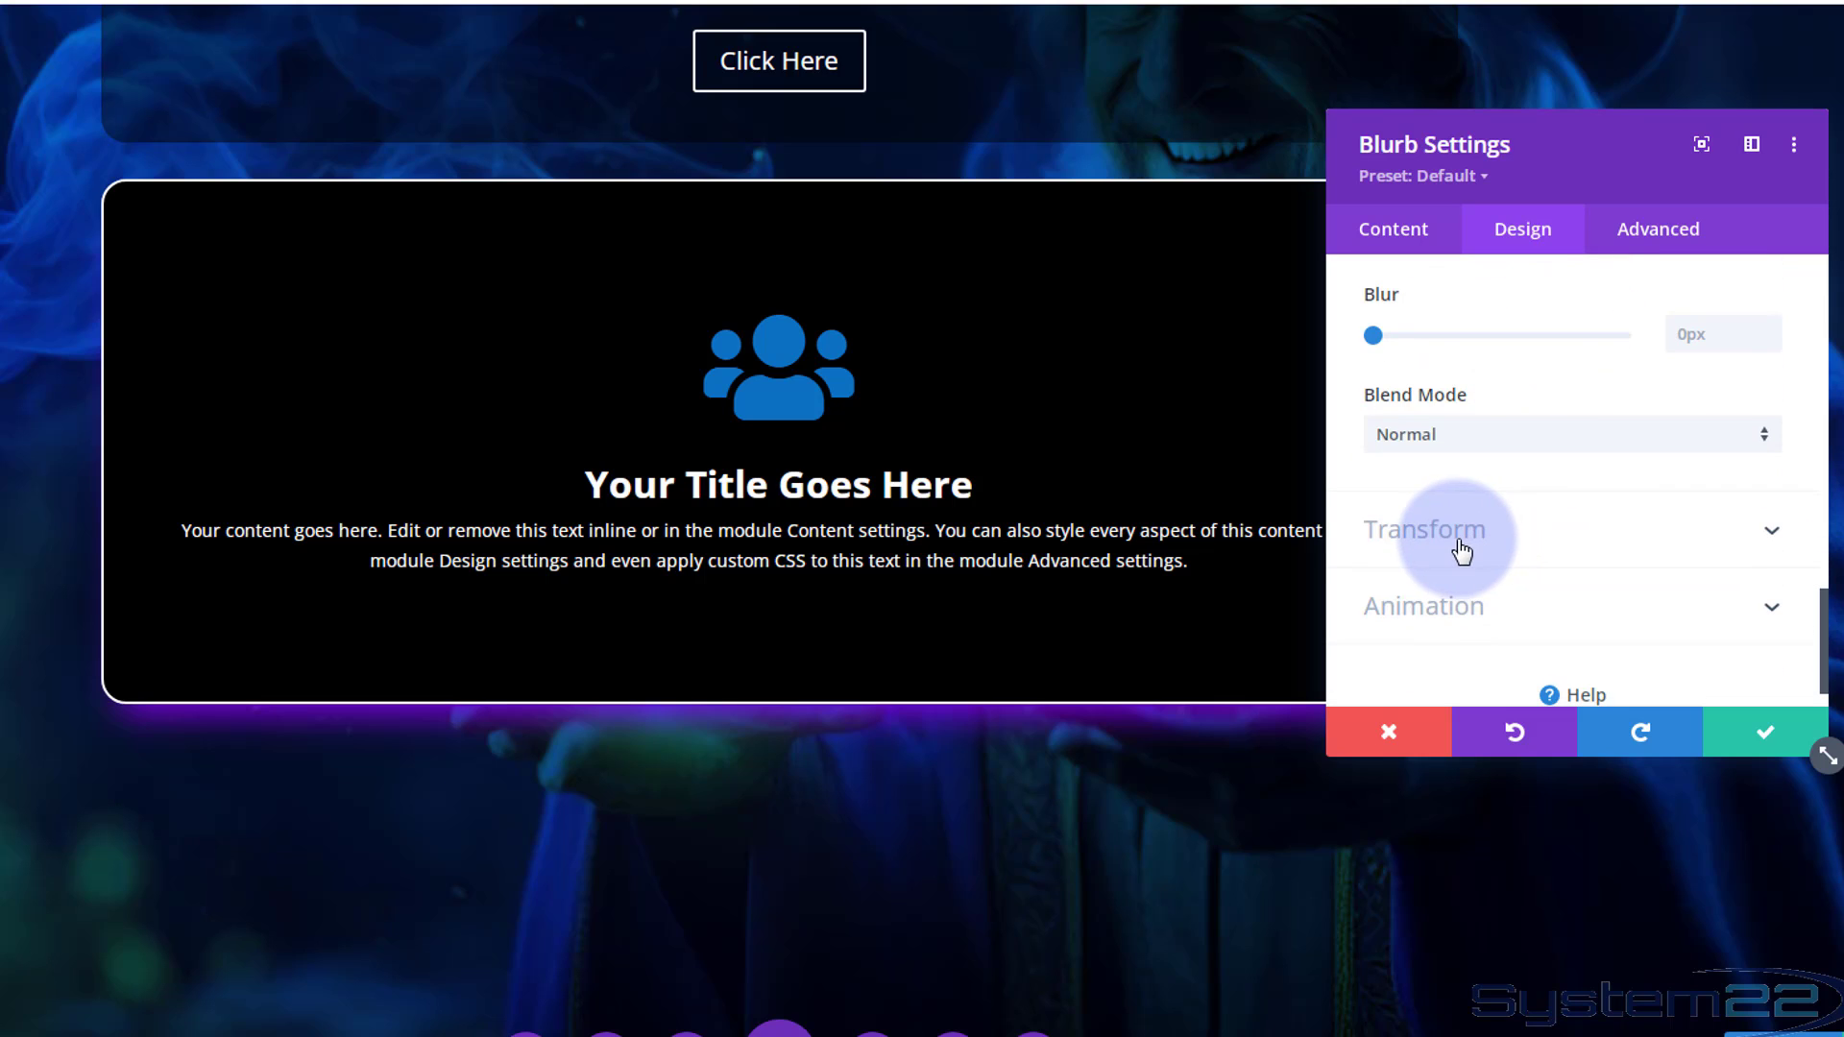
click(1531, 437)
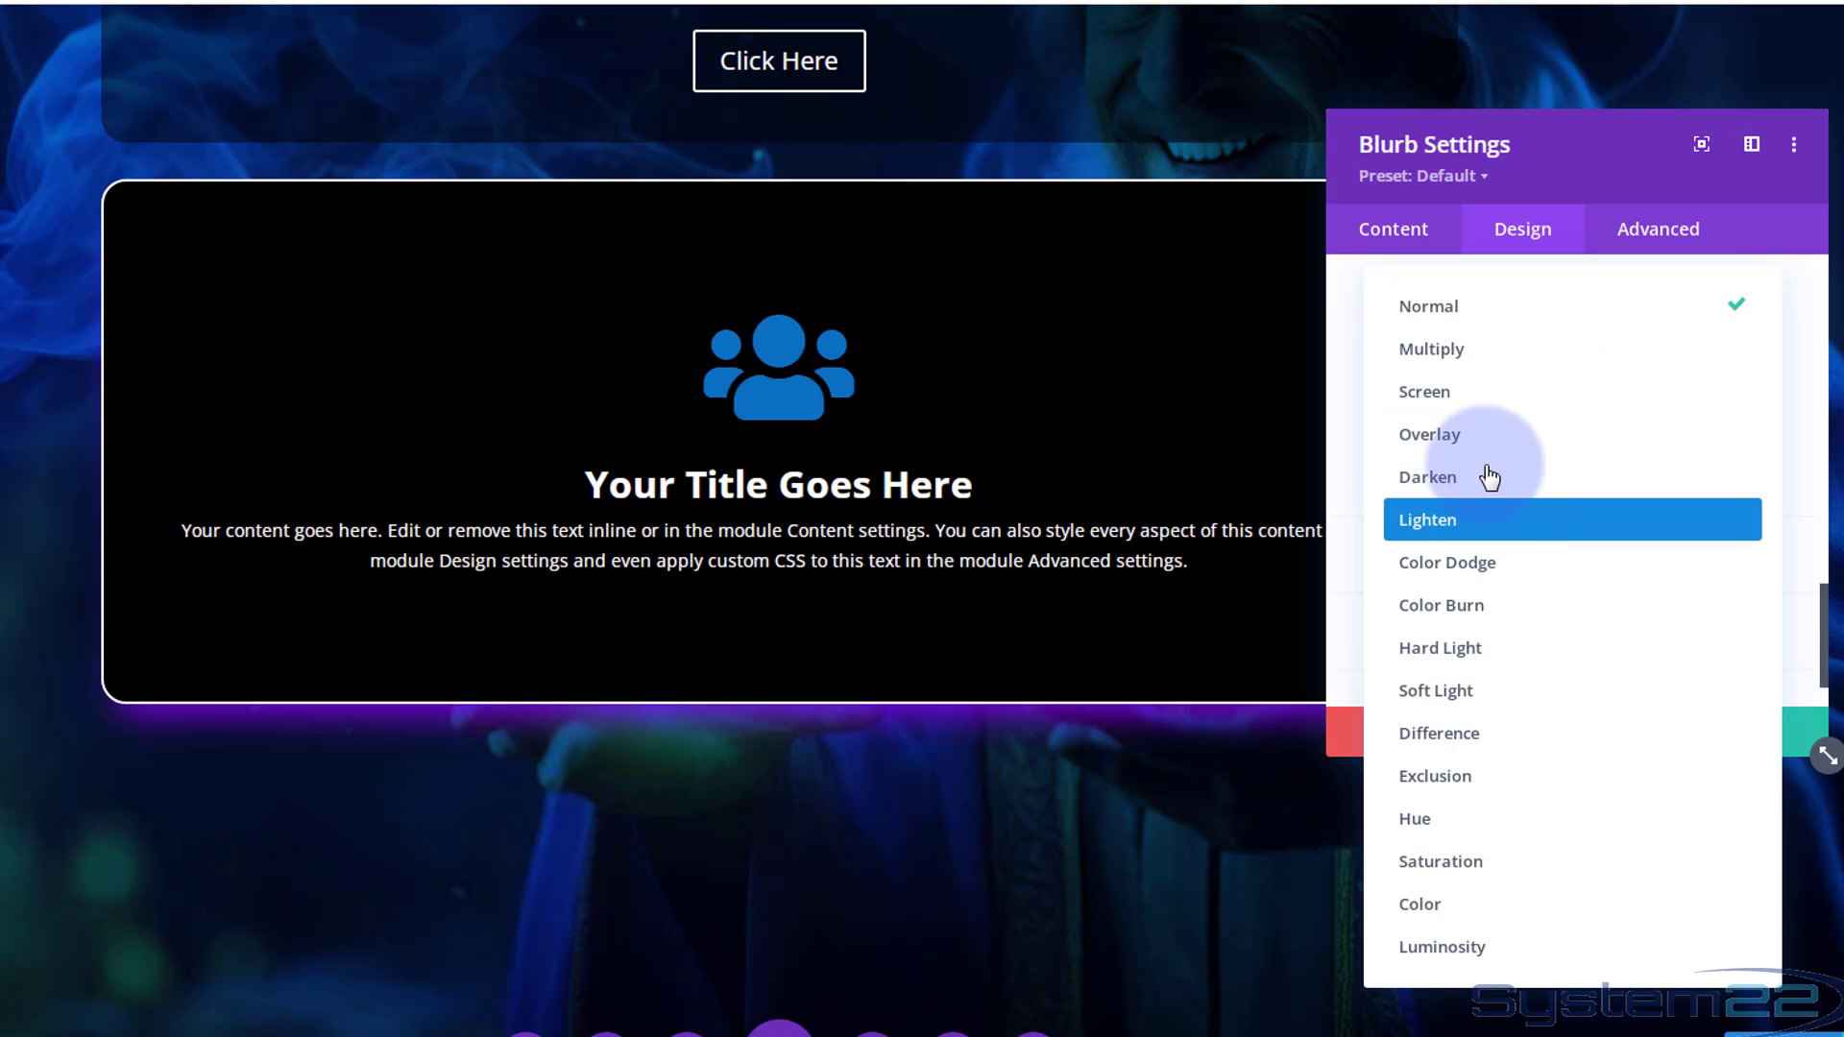
click(1431, 358)
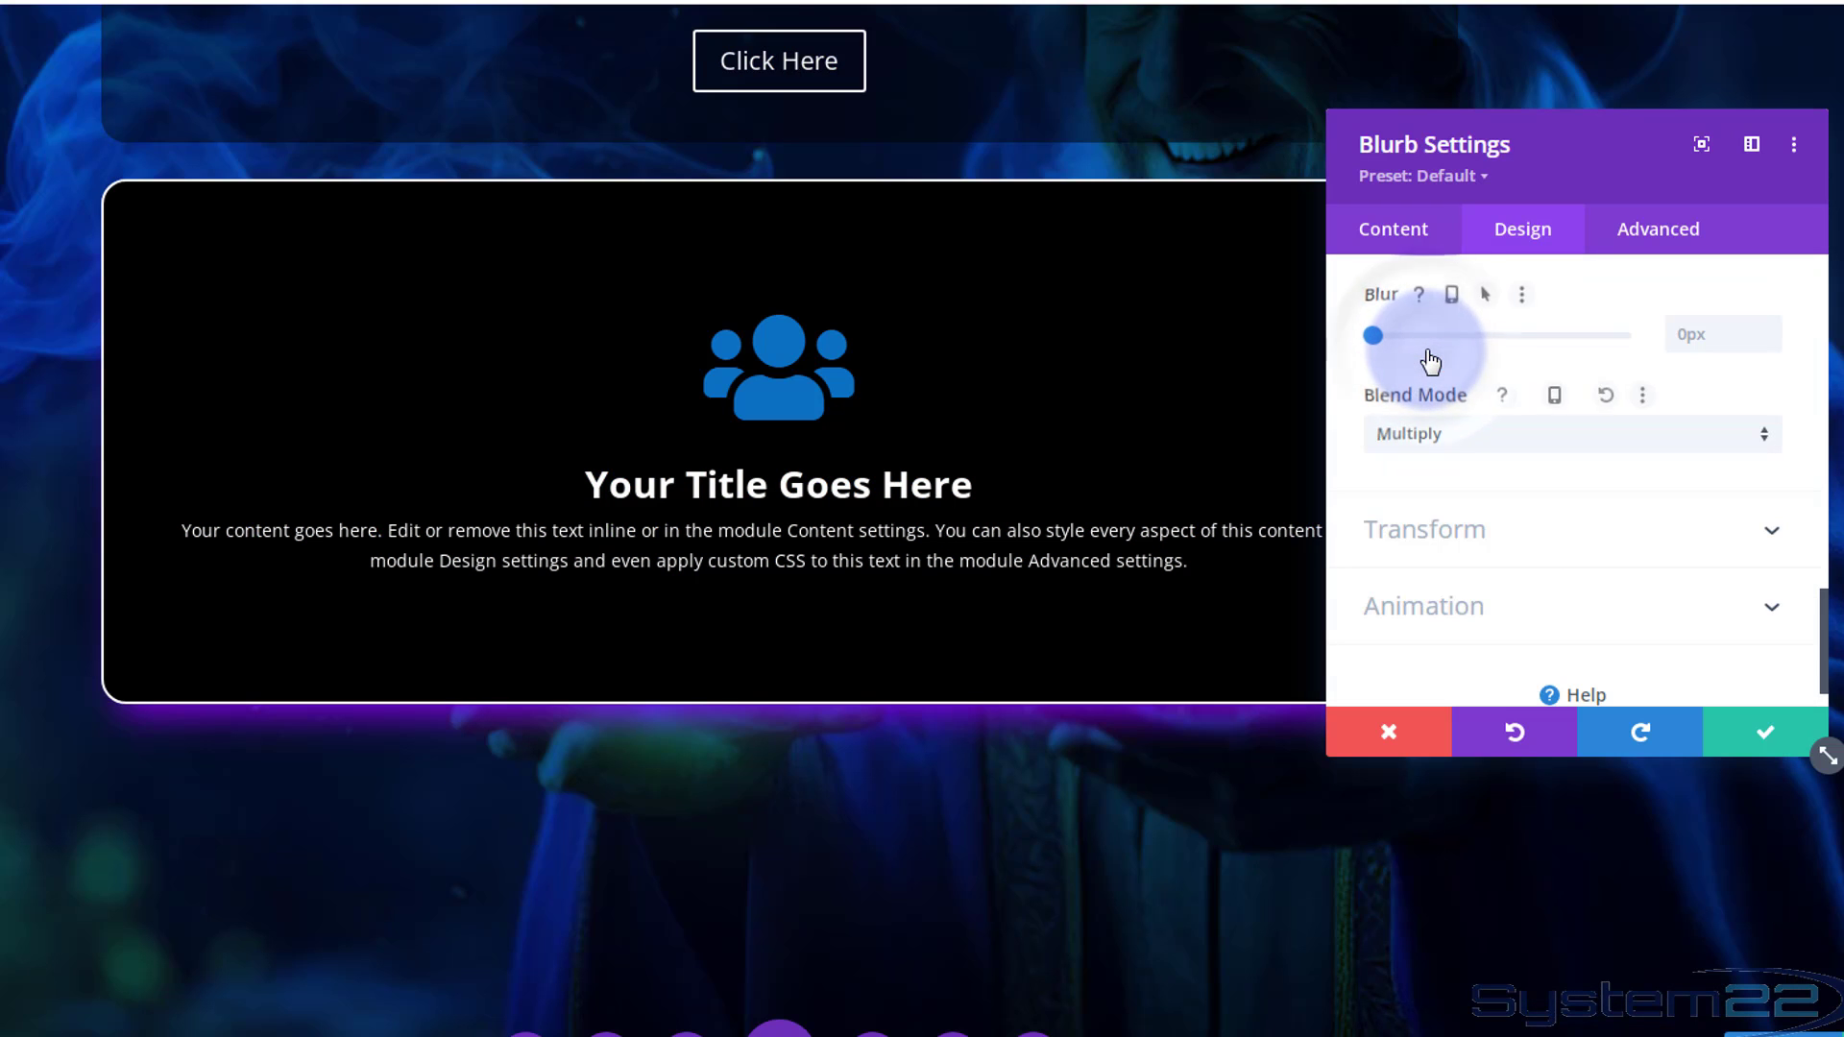
click(1498, 434)
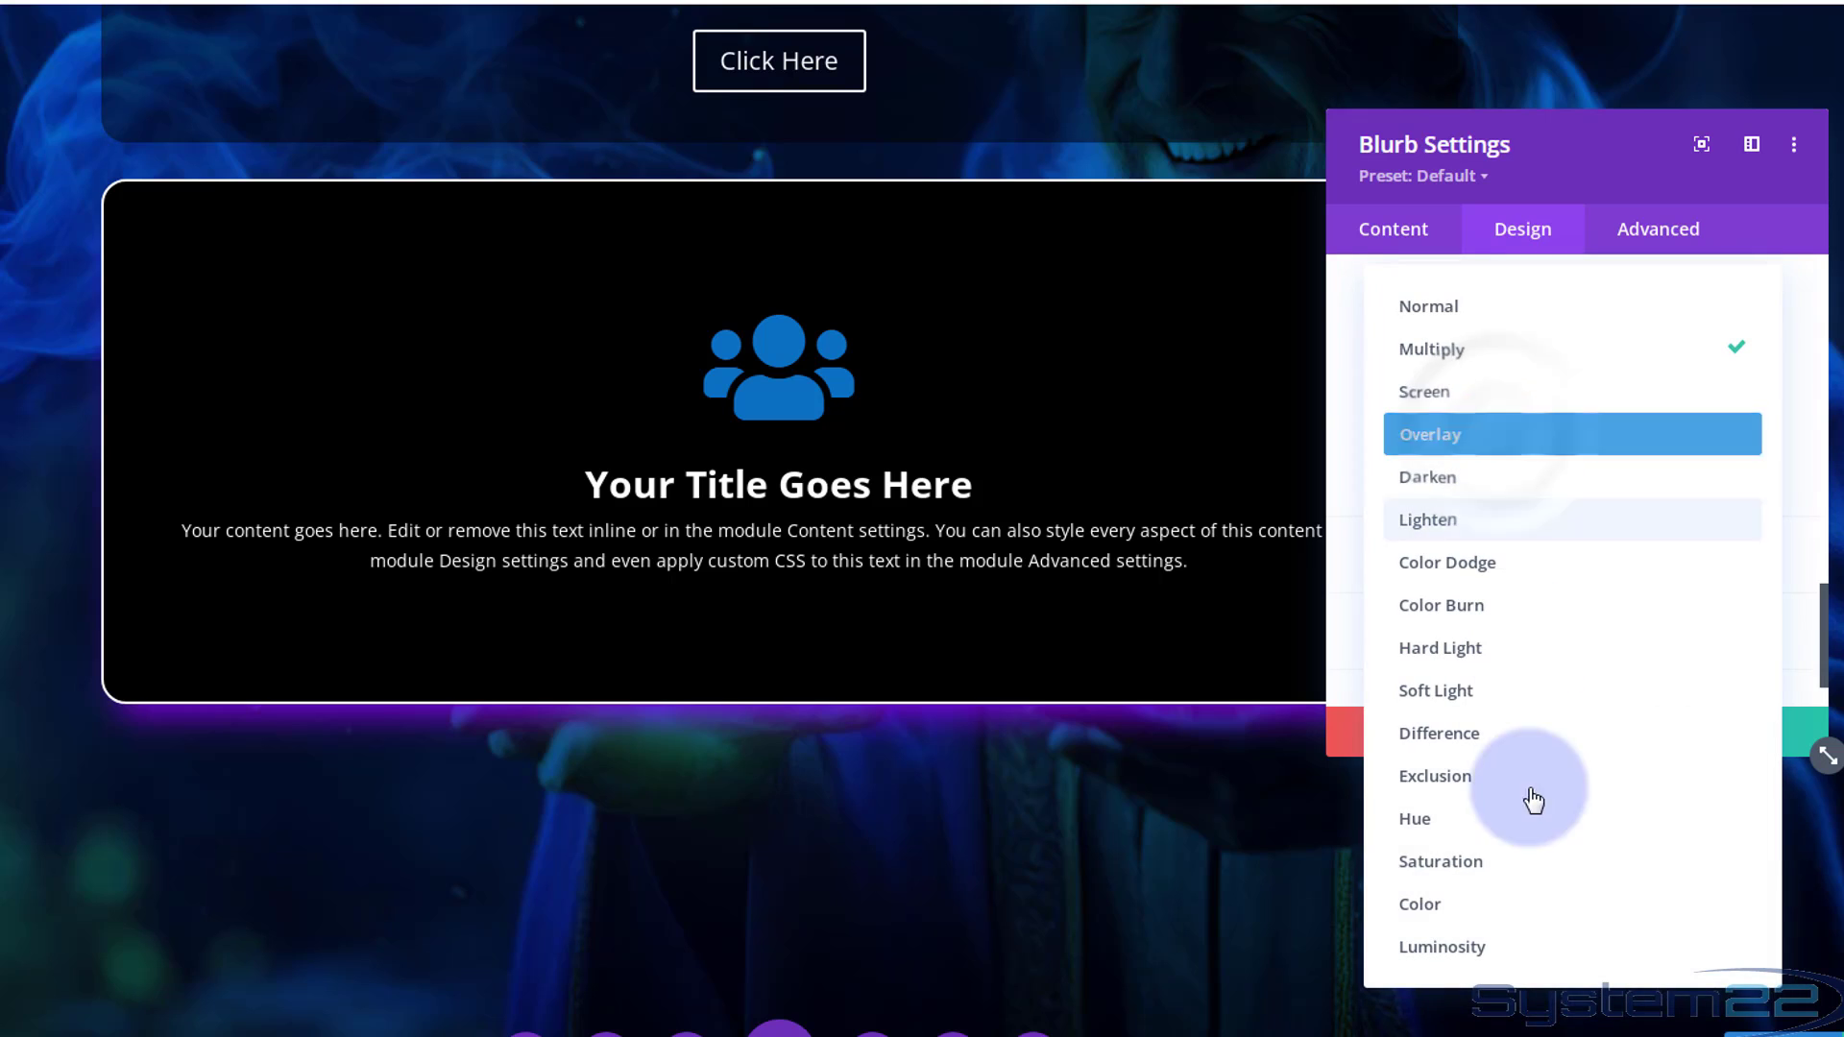
click(1498, 869)
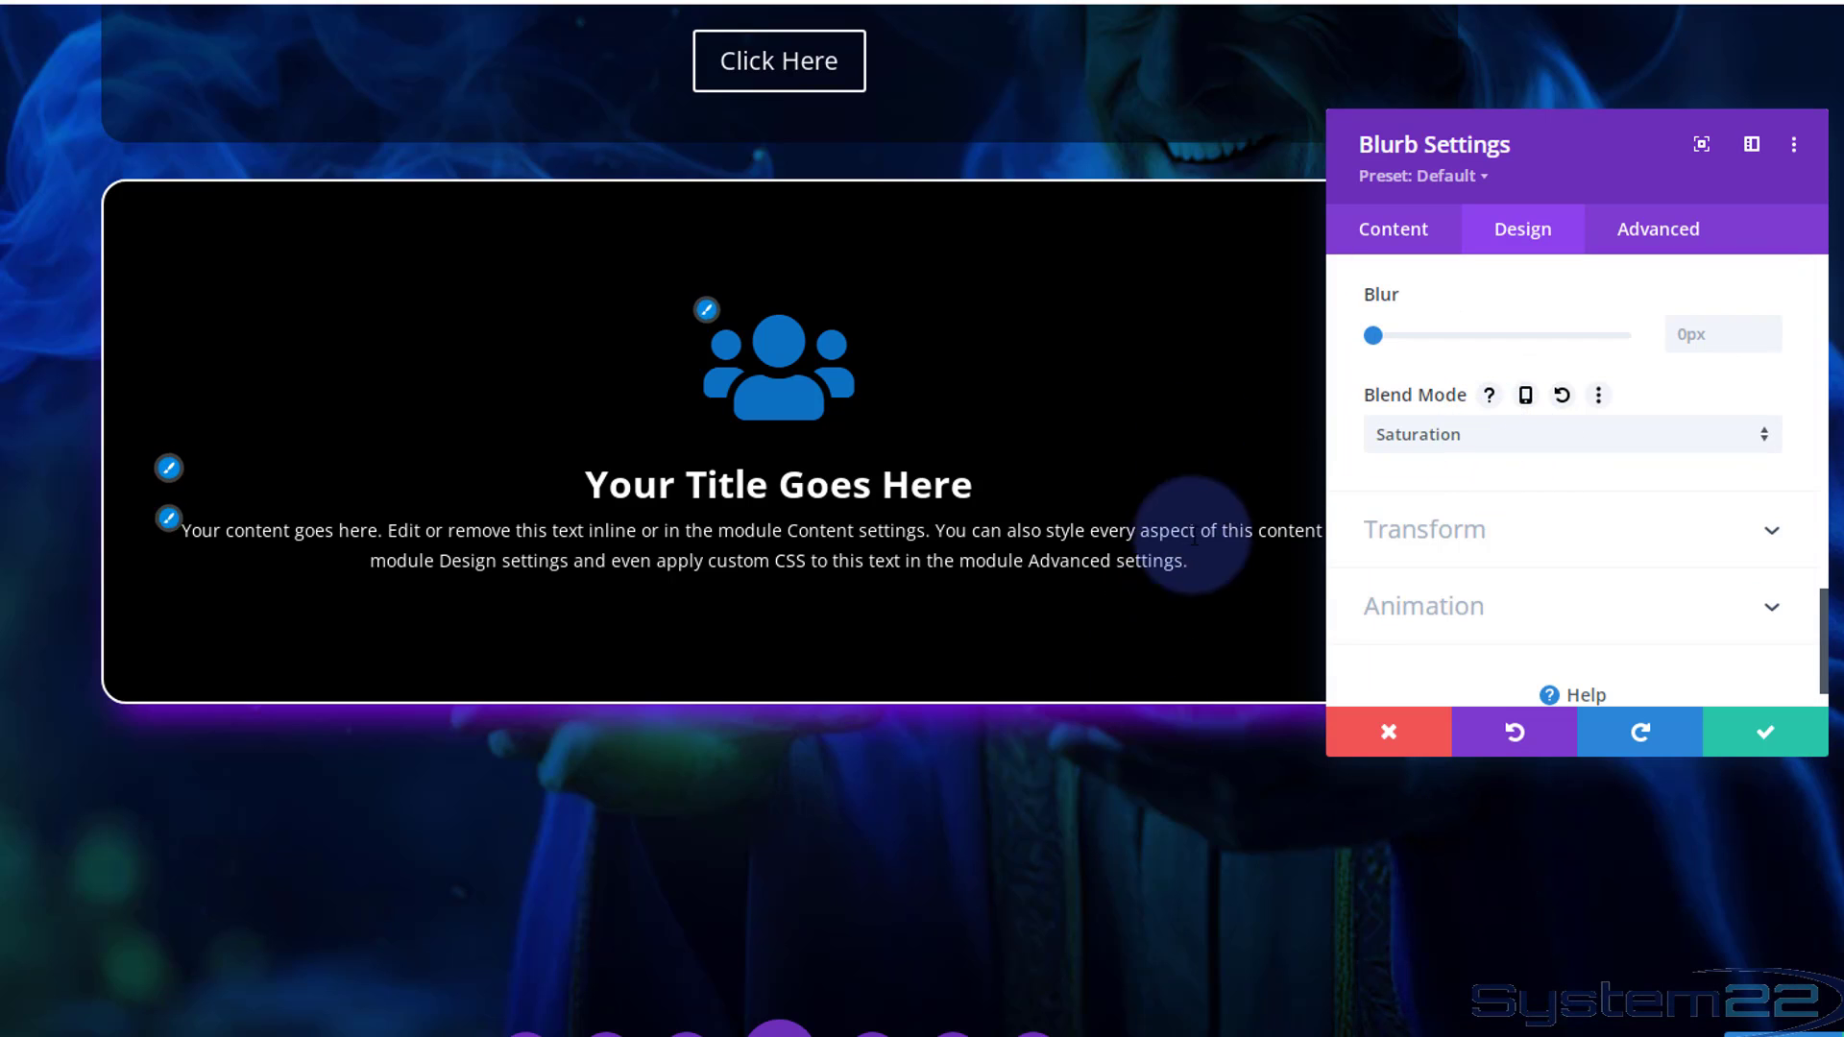
Scale the blurb down to 84% and shift it to the left and downward with the transform controls
scroll(1525, 509, down, 1)
click(1538, 478)
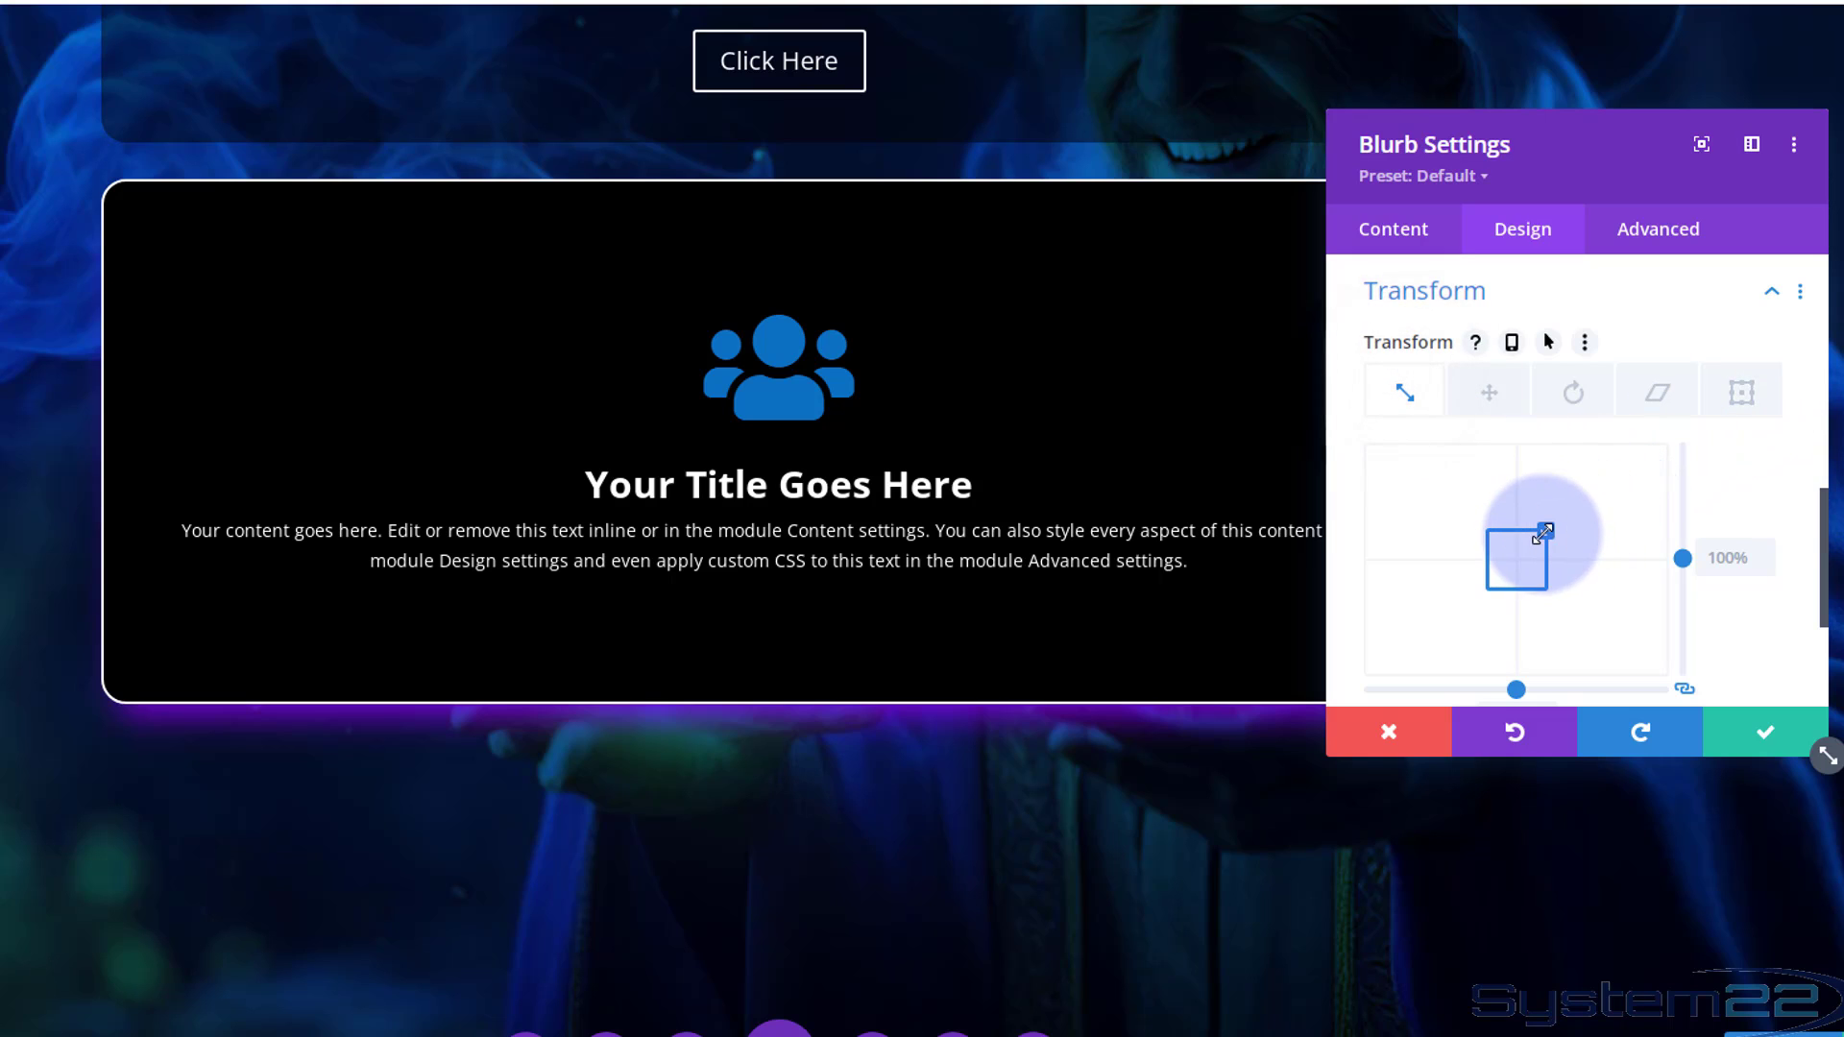
mouse_move(1546, 530)
mouse_down()
mouse_move(1560, 519)
mouse_move(1539, 531)
mouse_up()
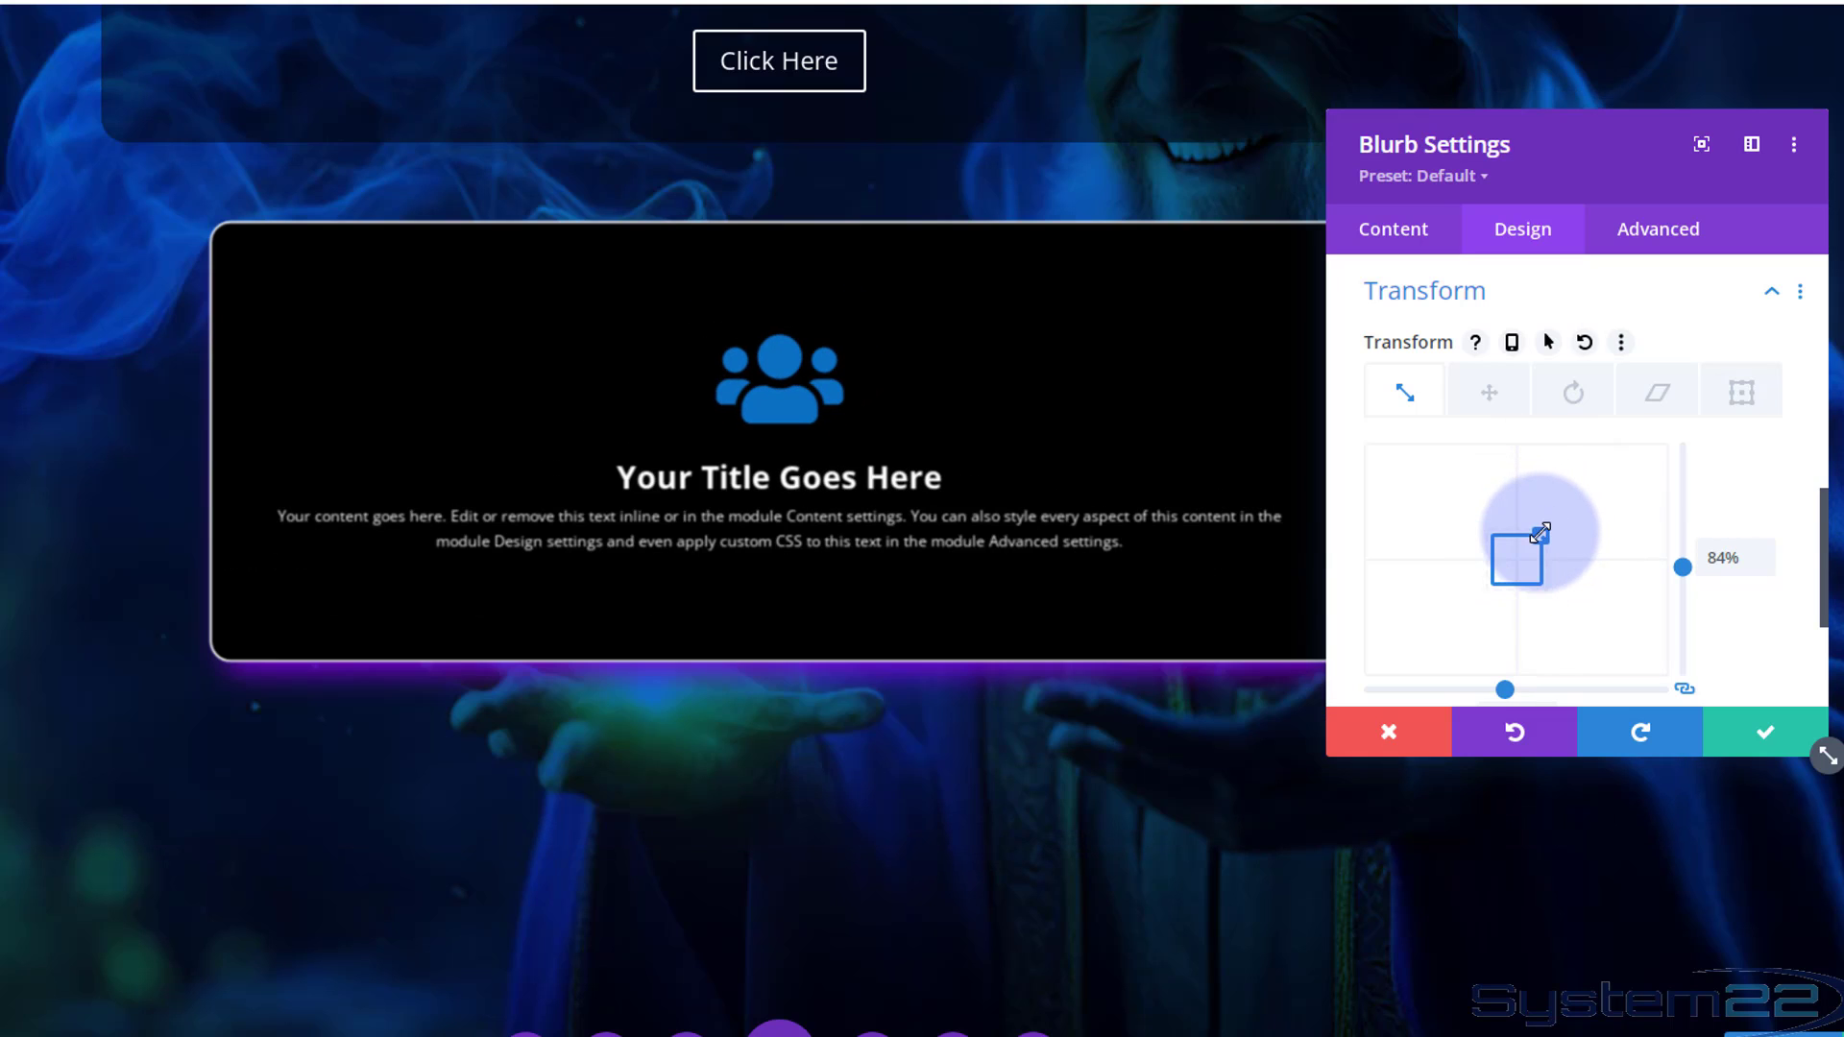
click(1484, 395)
drag(1503, 556, 1463, 580)
Try rotating the blurb on its three axes to about 29deg, 313deg and 333deg
click(1573, 393)
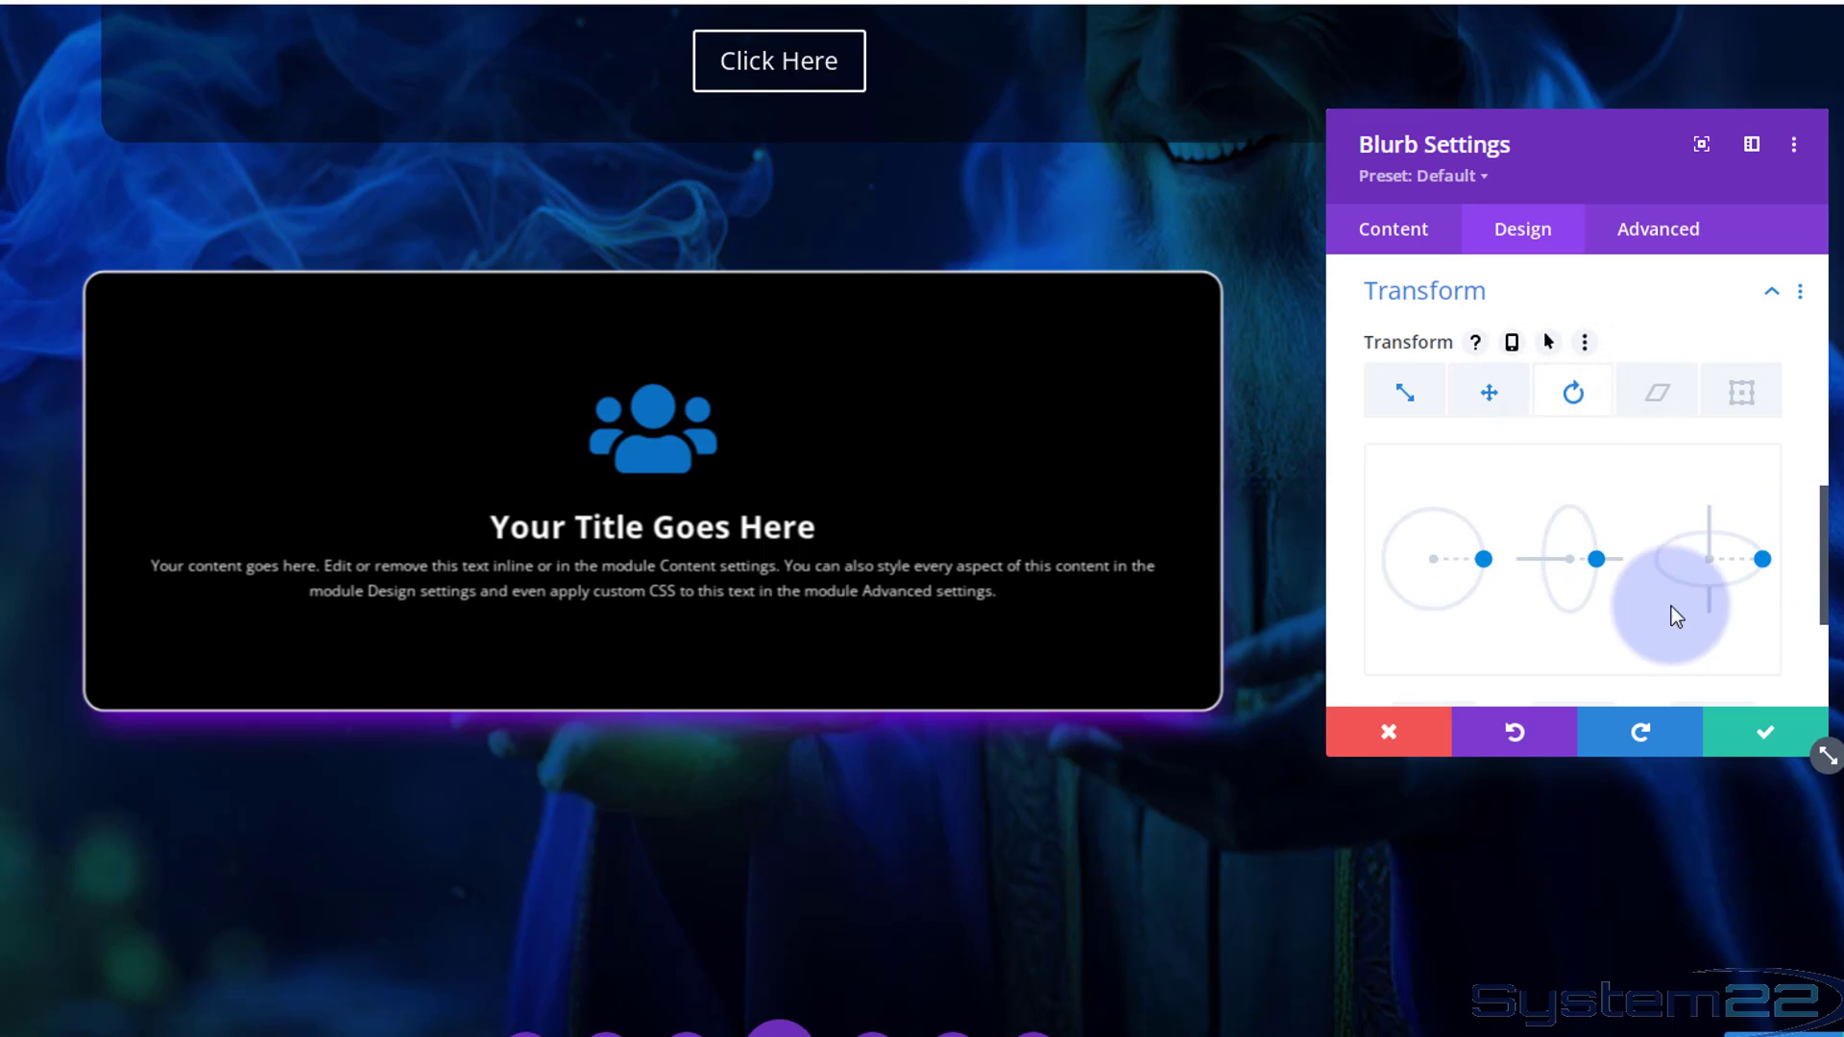
drag(1484, 560, 1479, 586)
mouse_move(1596, 558)
mouse_down()
mouse_move(1596, 614)
mouse_move(1598, 542)
mouse_up()
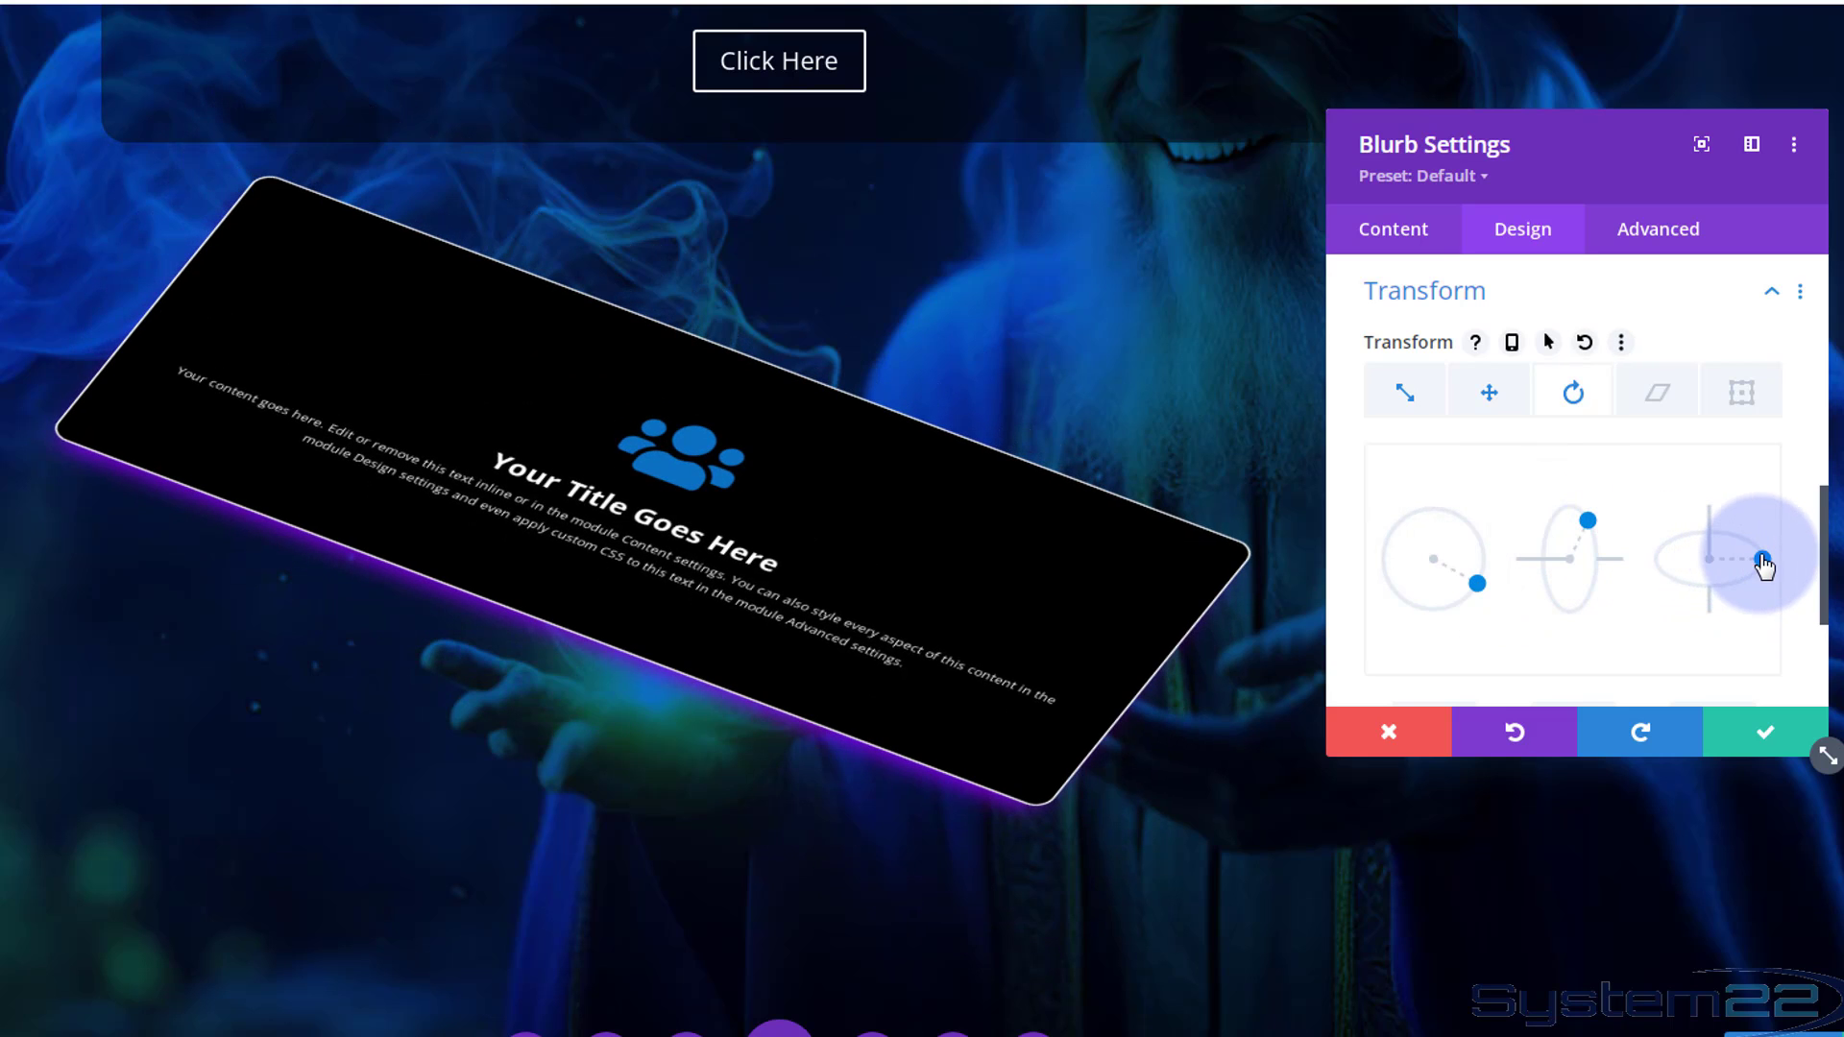
drag(1762, 562, 1746, 541)
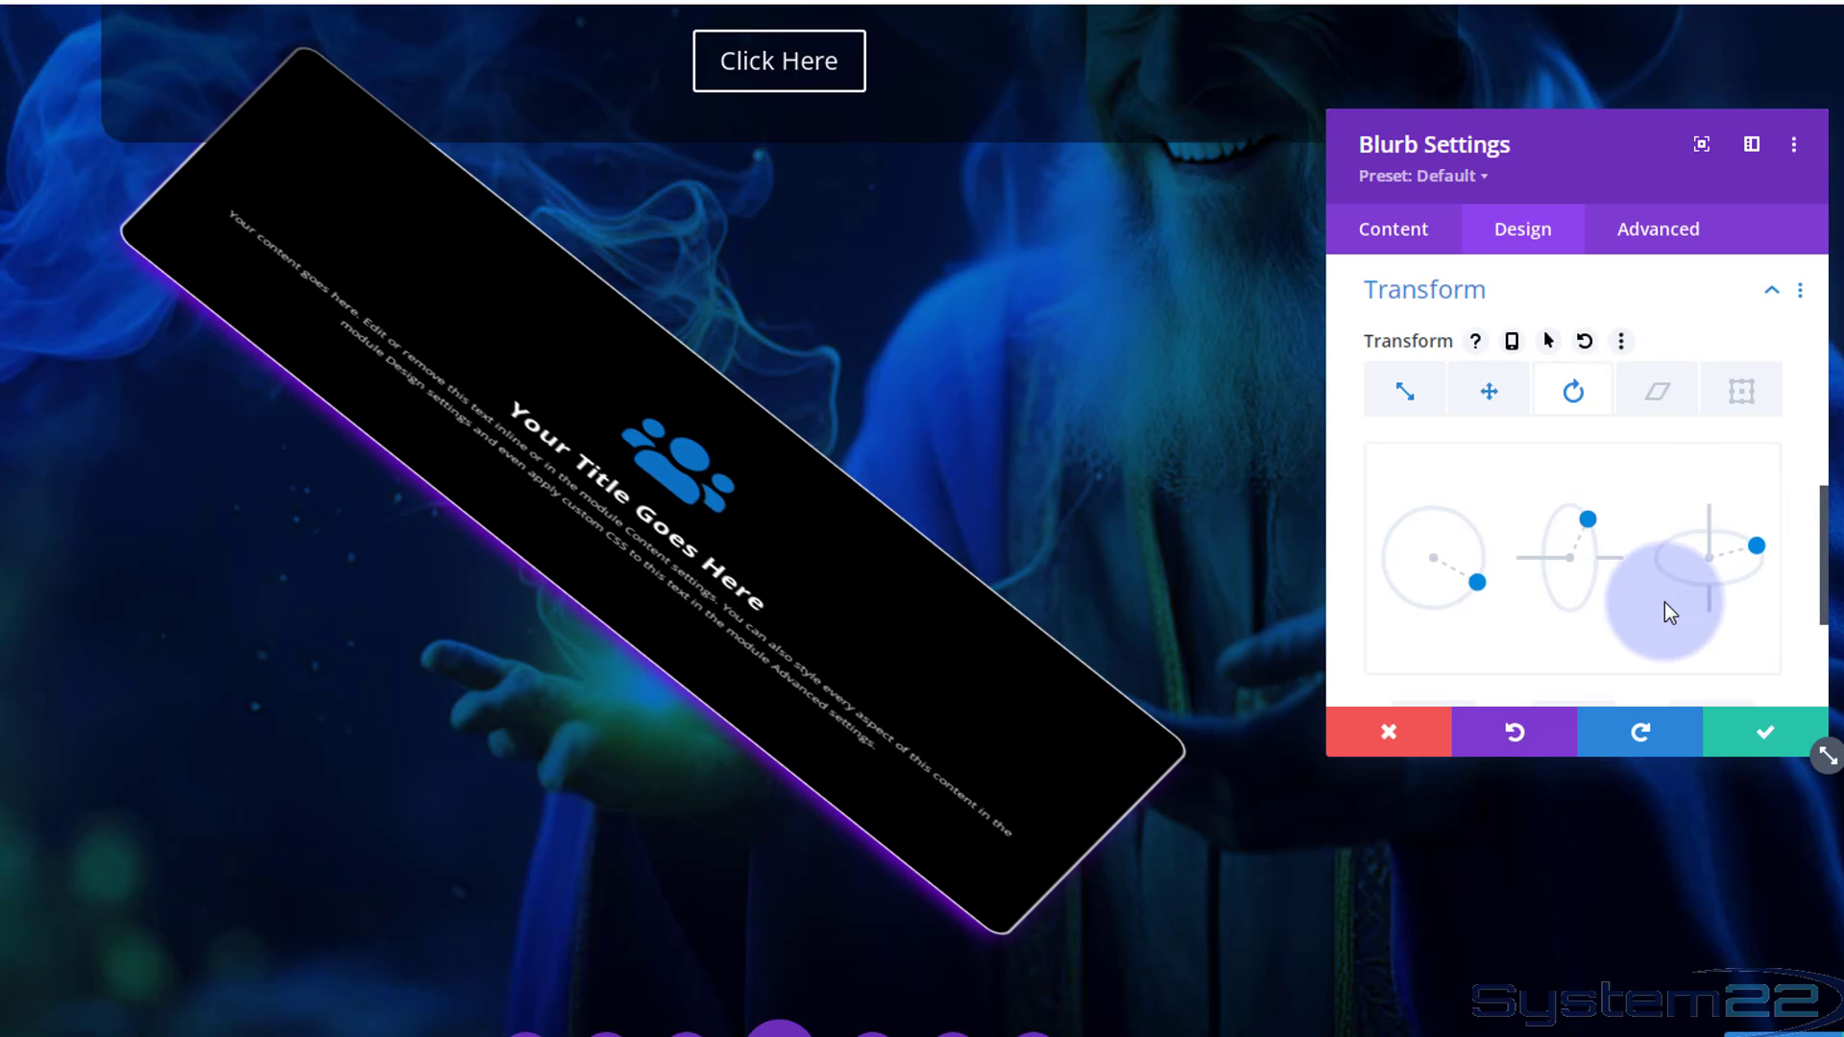
Clear all three rotation values of the blurb to restore the 0deg defaults
scroll(1663, 602, down, 3)
double_click(1402, 469)
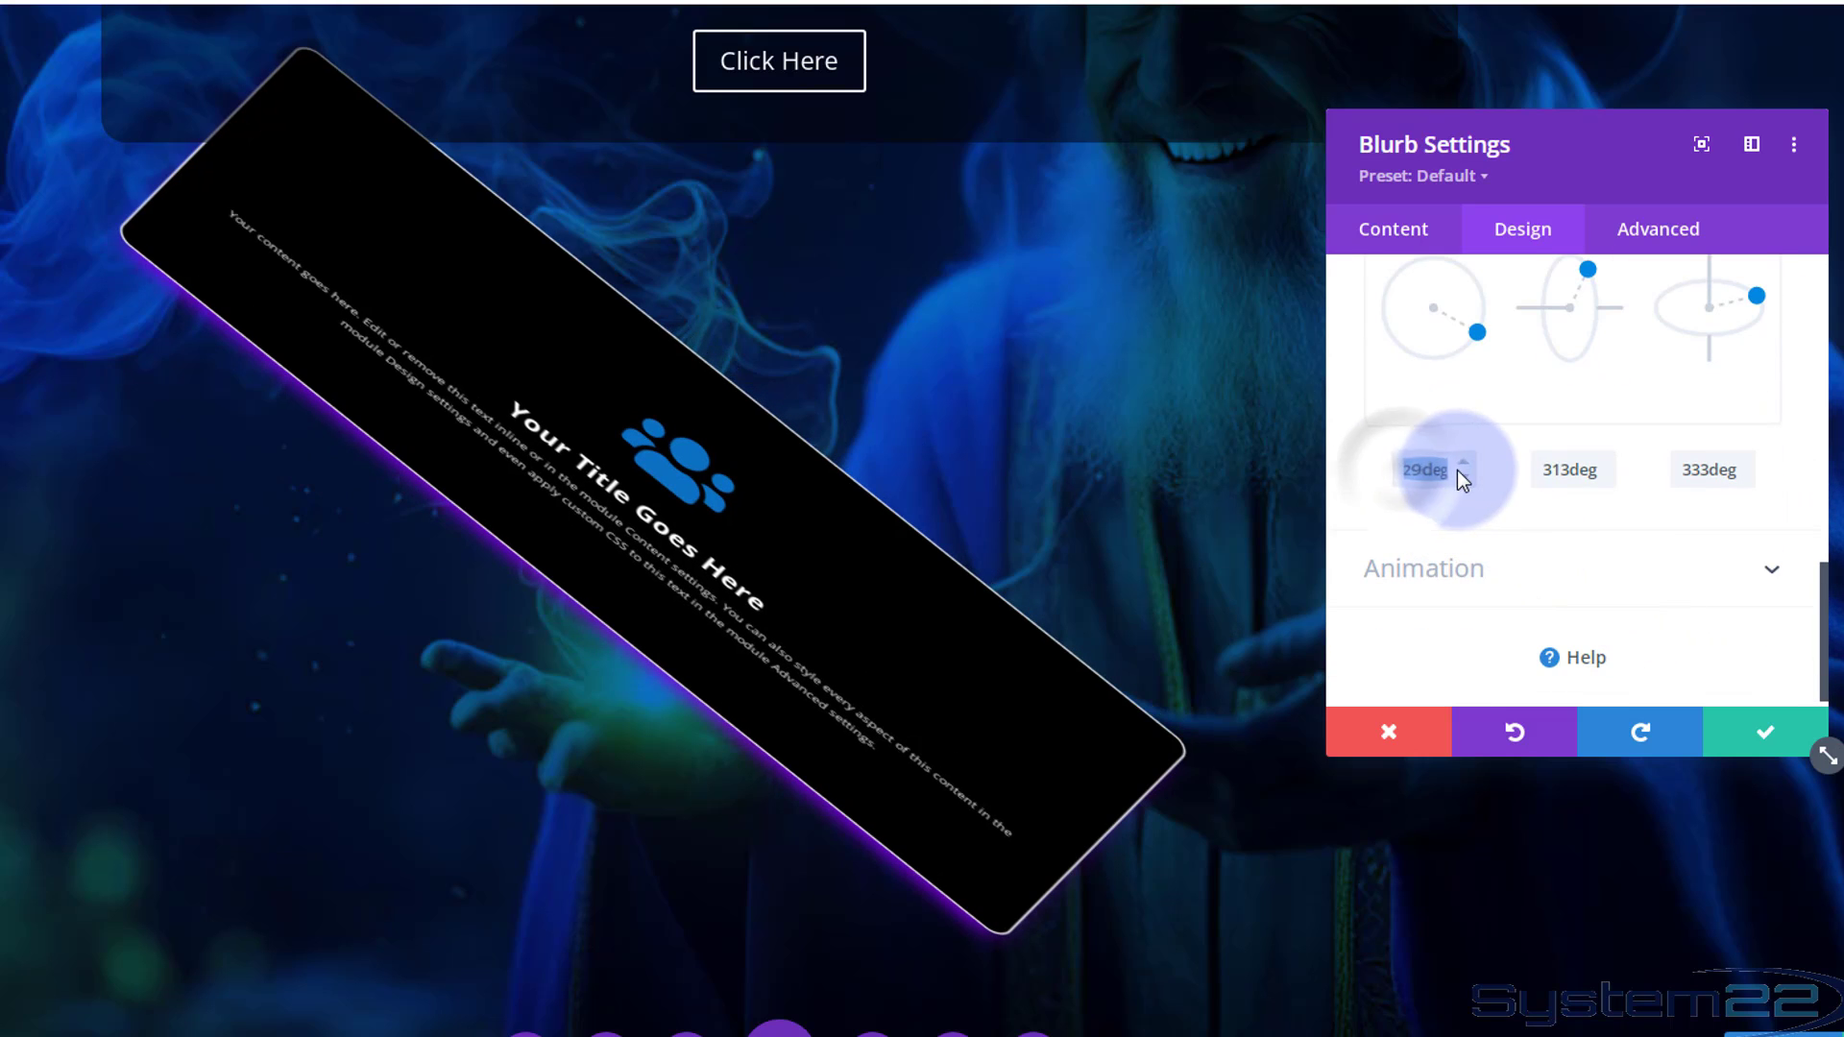
key(BackSpace)
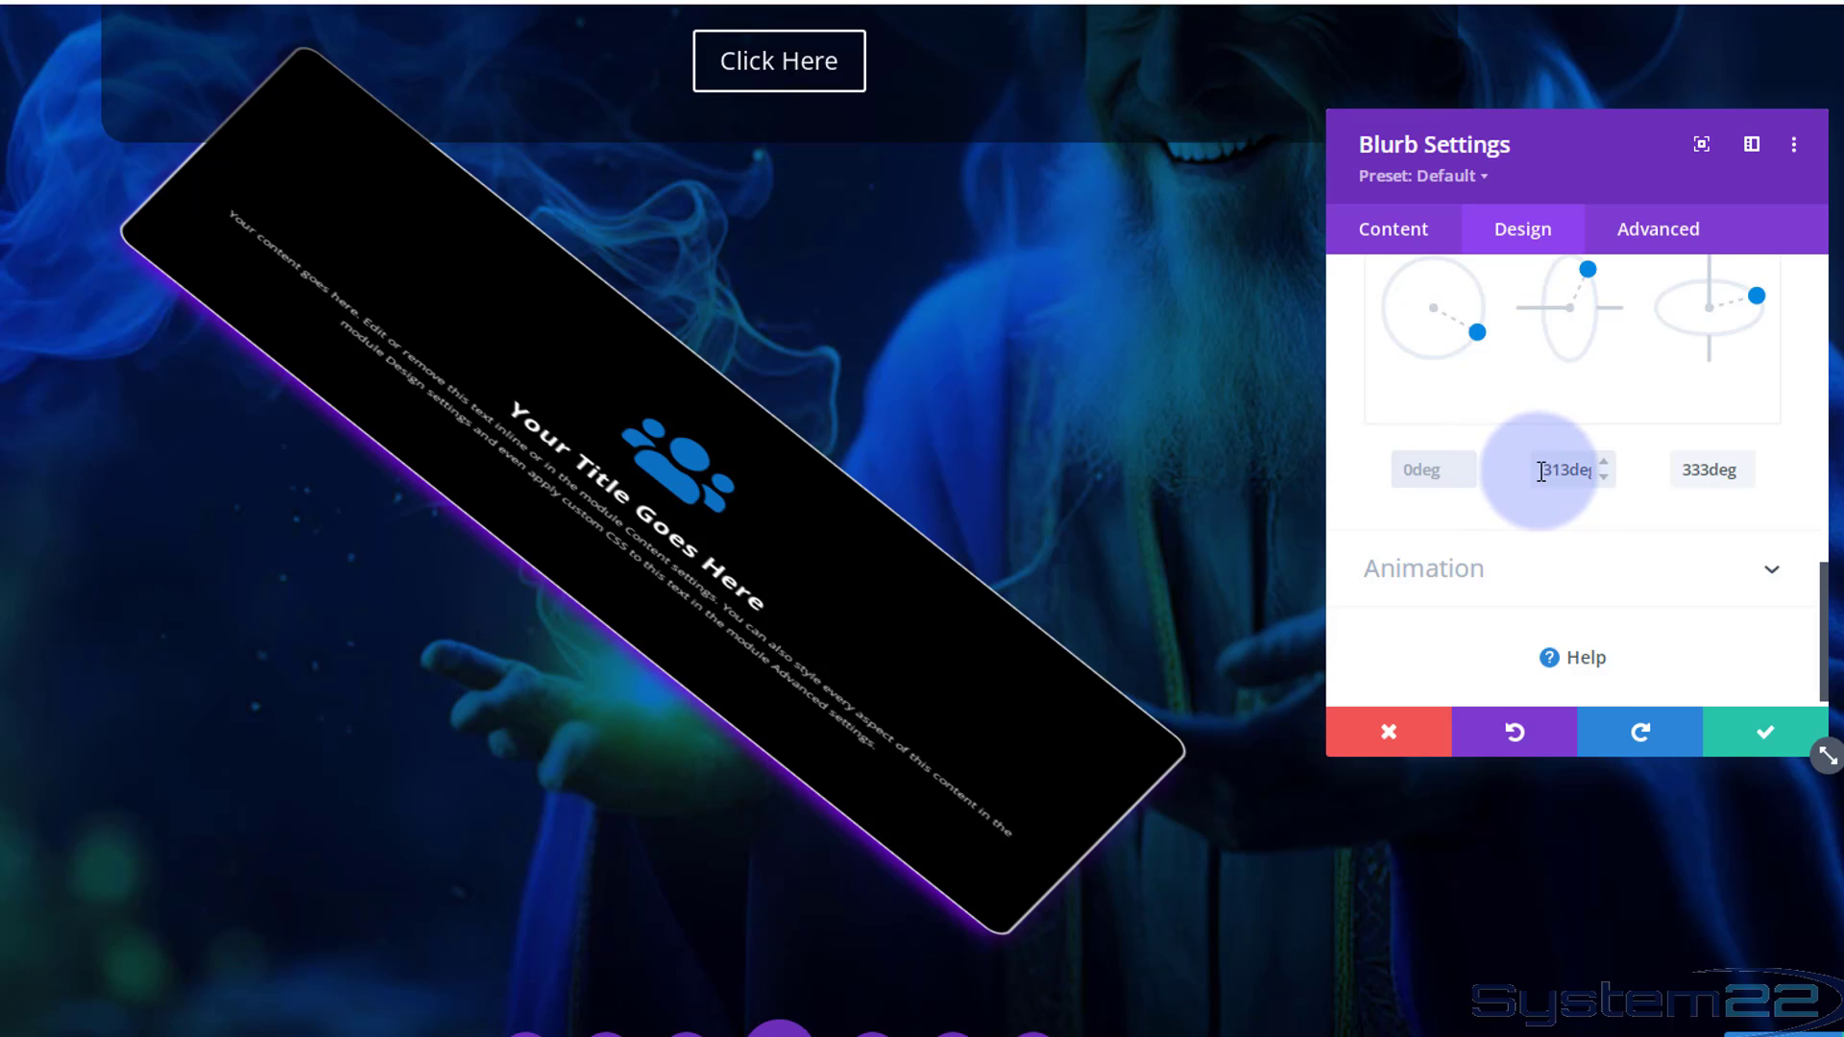
double_click(1540, 471)
key(BackSpace)
click(1686, 468)
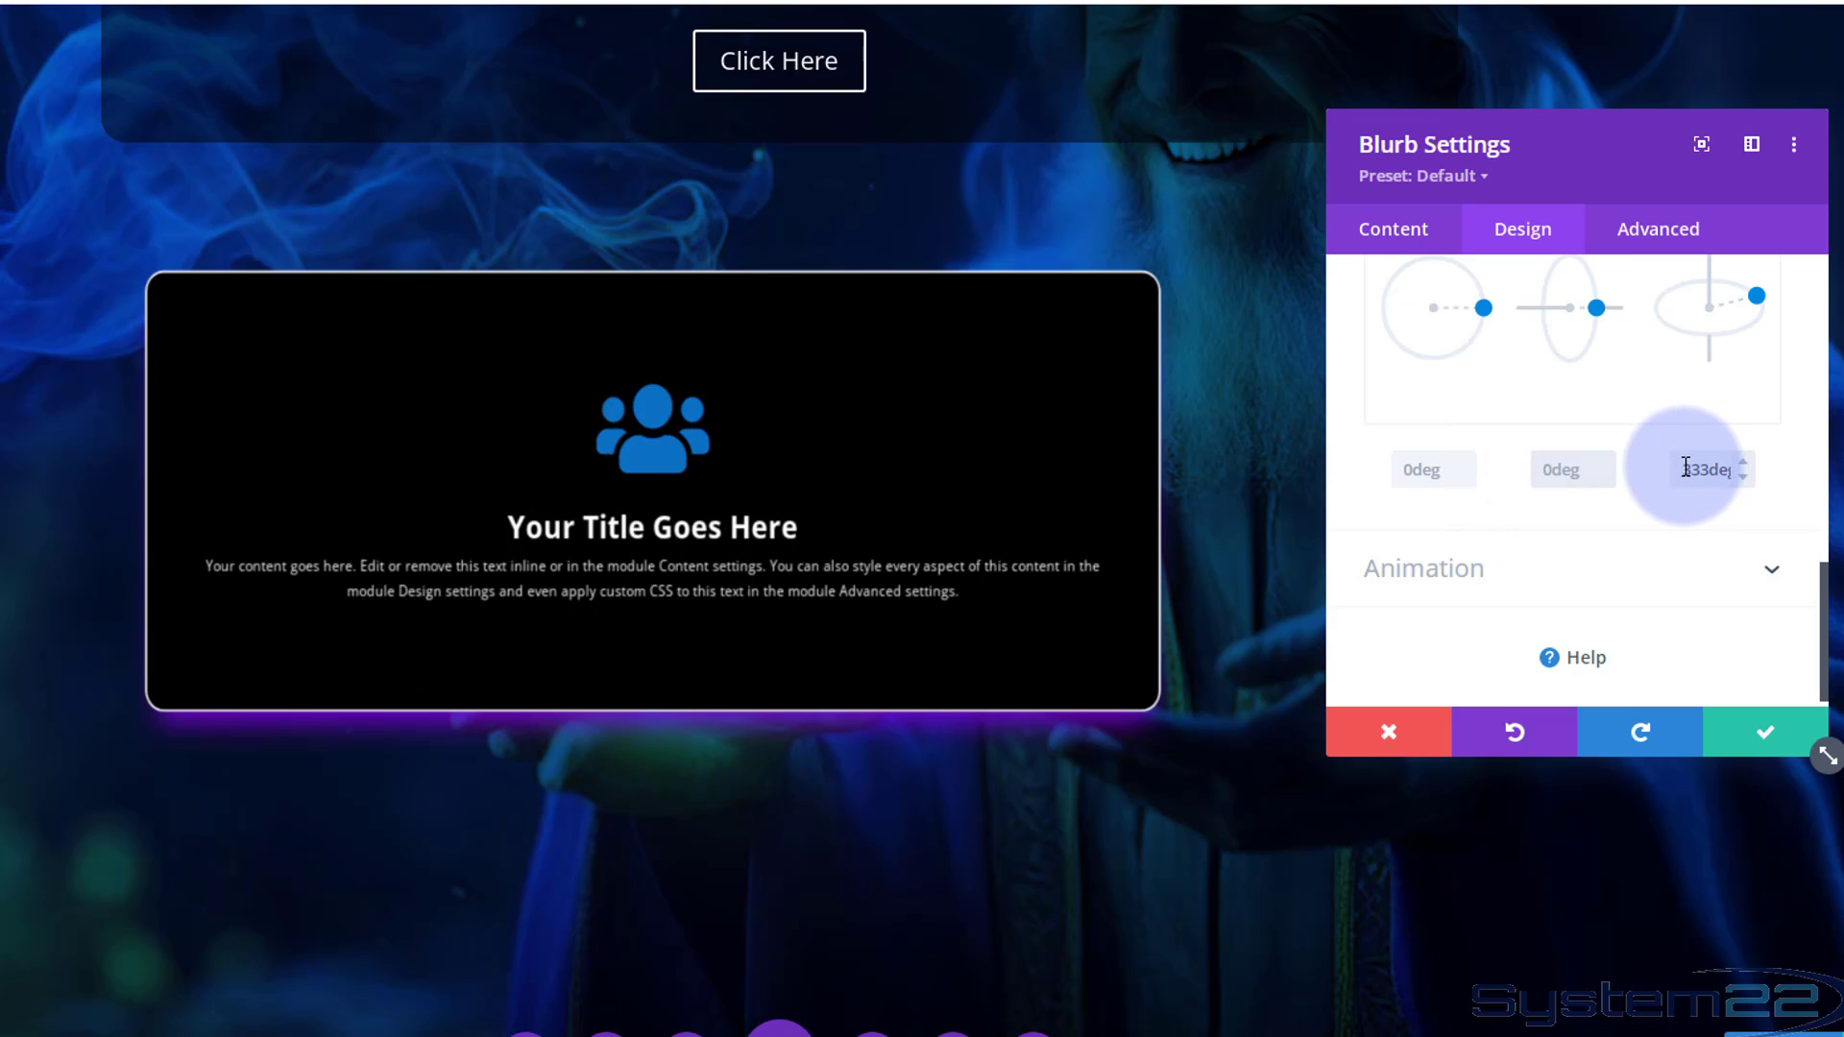
double_click(1761, 459)
key(BackSpace)
click(1721, 473)
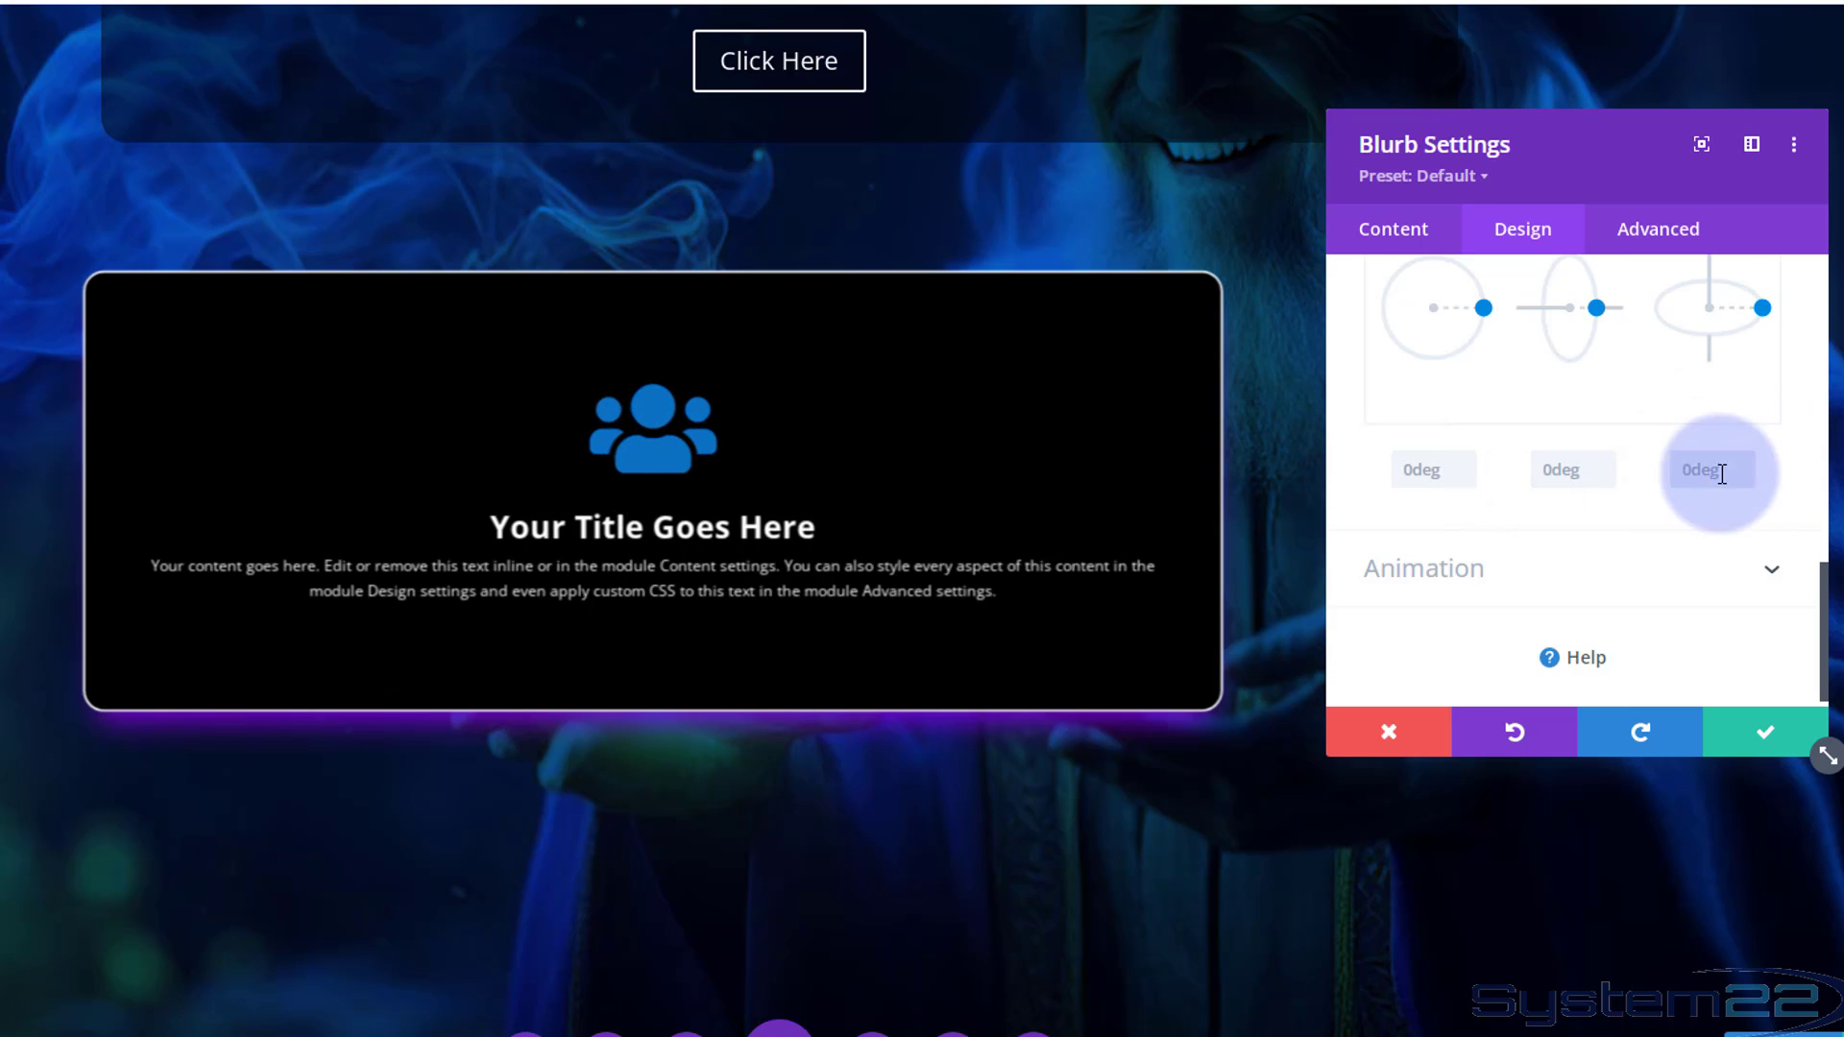
Unlink the skew axes and try skewing the blurb about -33deg vertically and 34deg horizontally
scroll(1606, 561, up, 3)
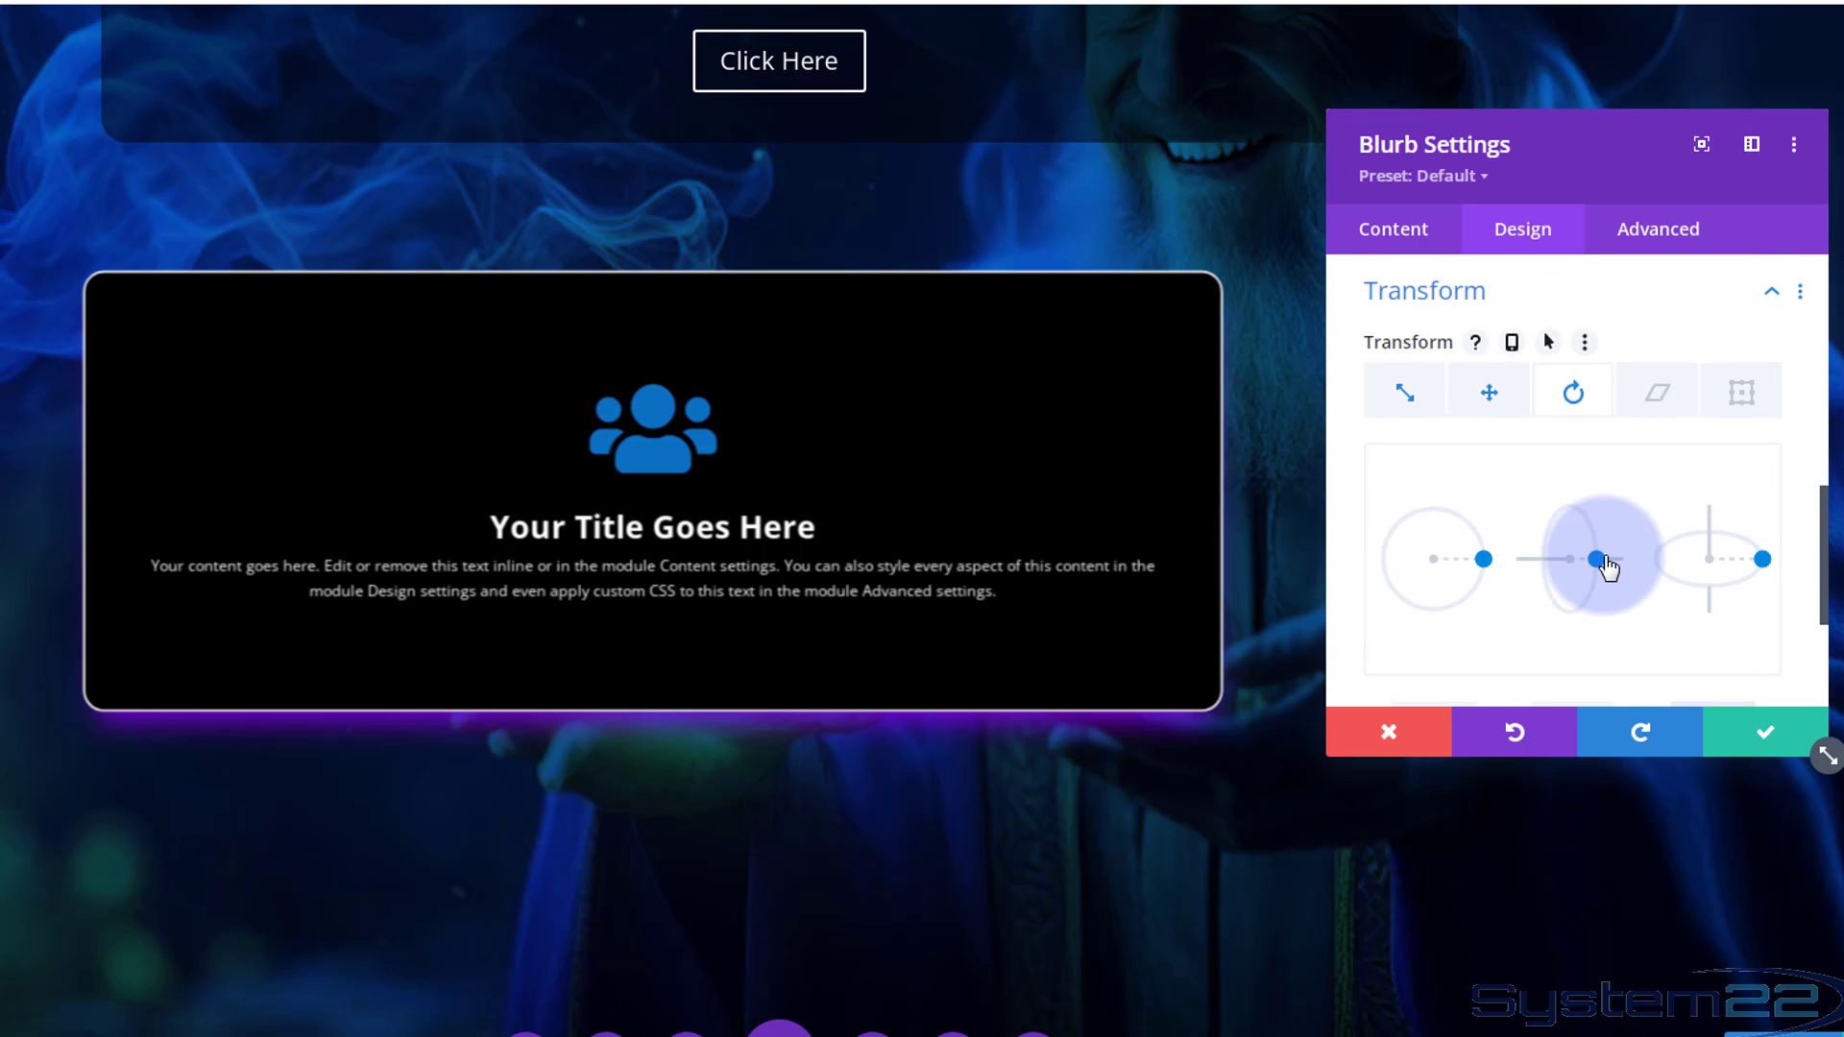
click(1661, 402)
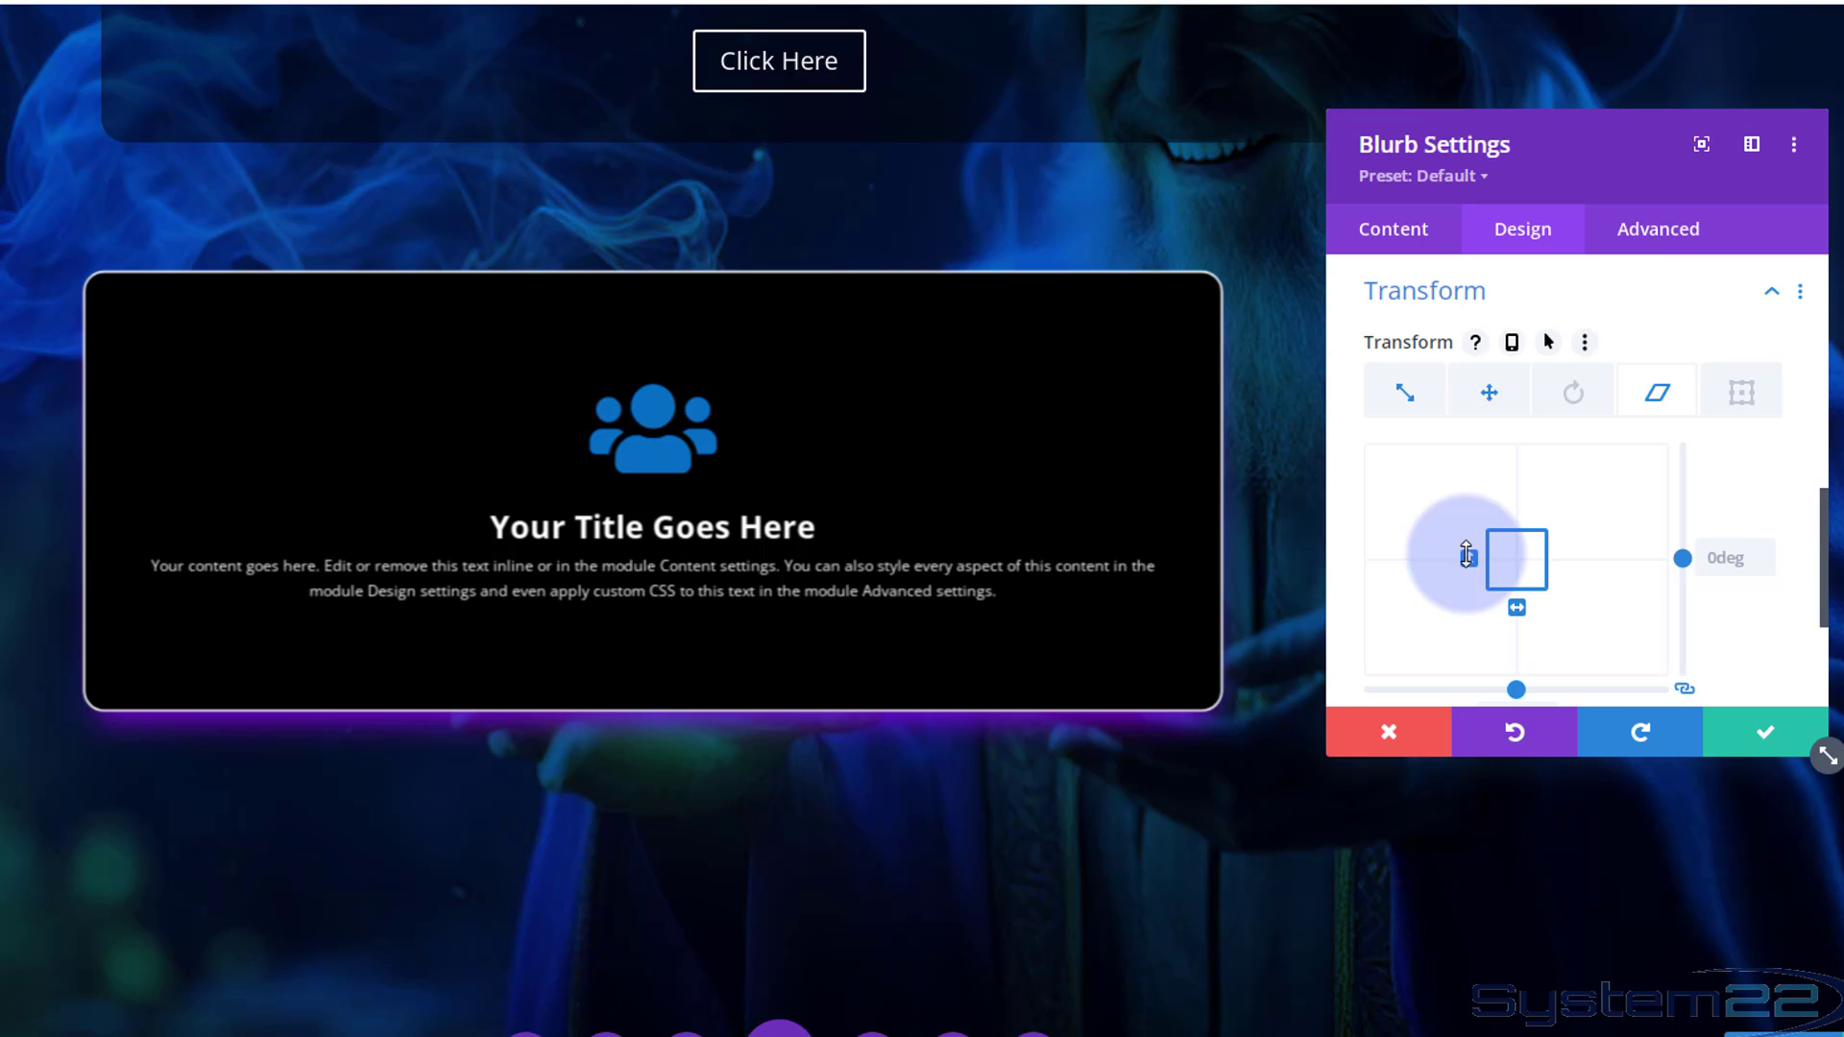
scroll(1605, 528, down, 1)
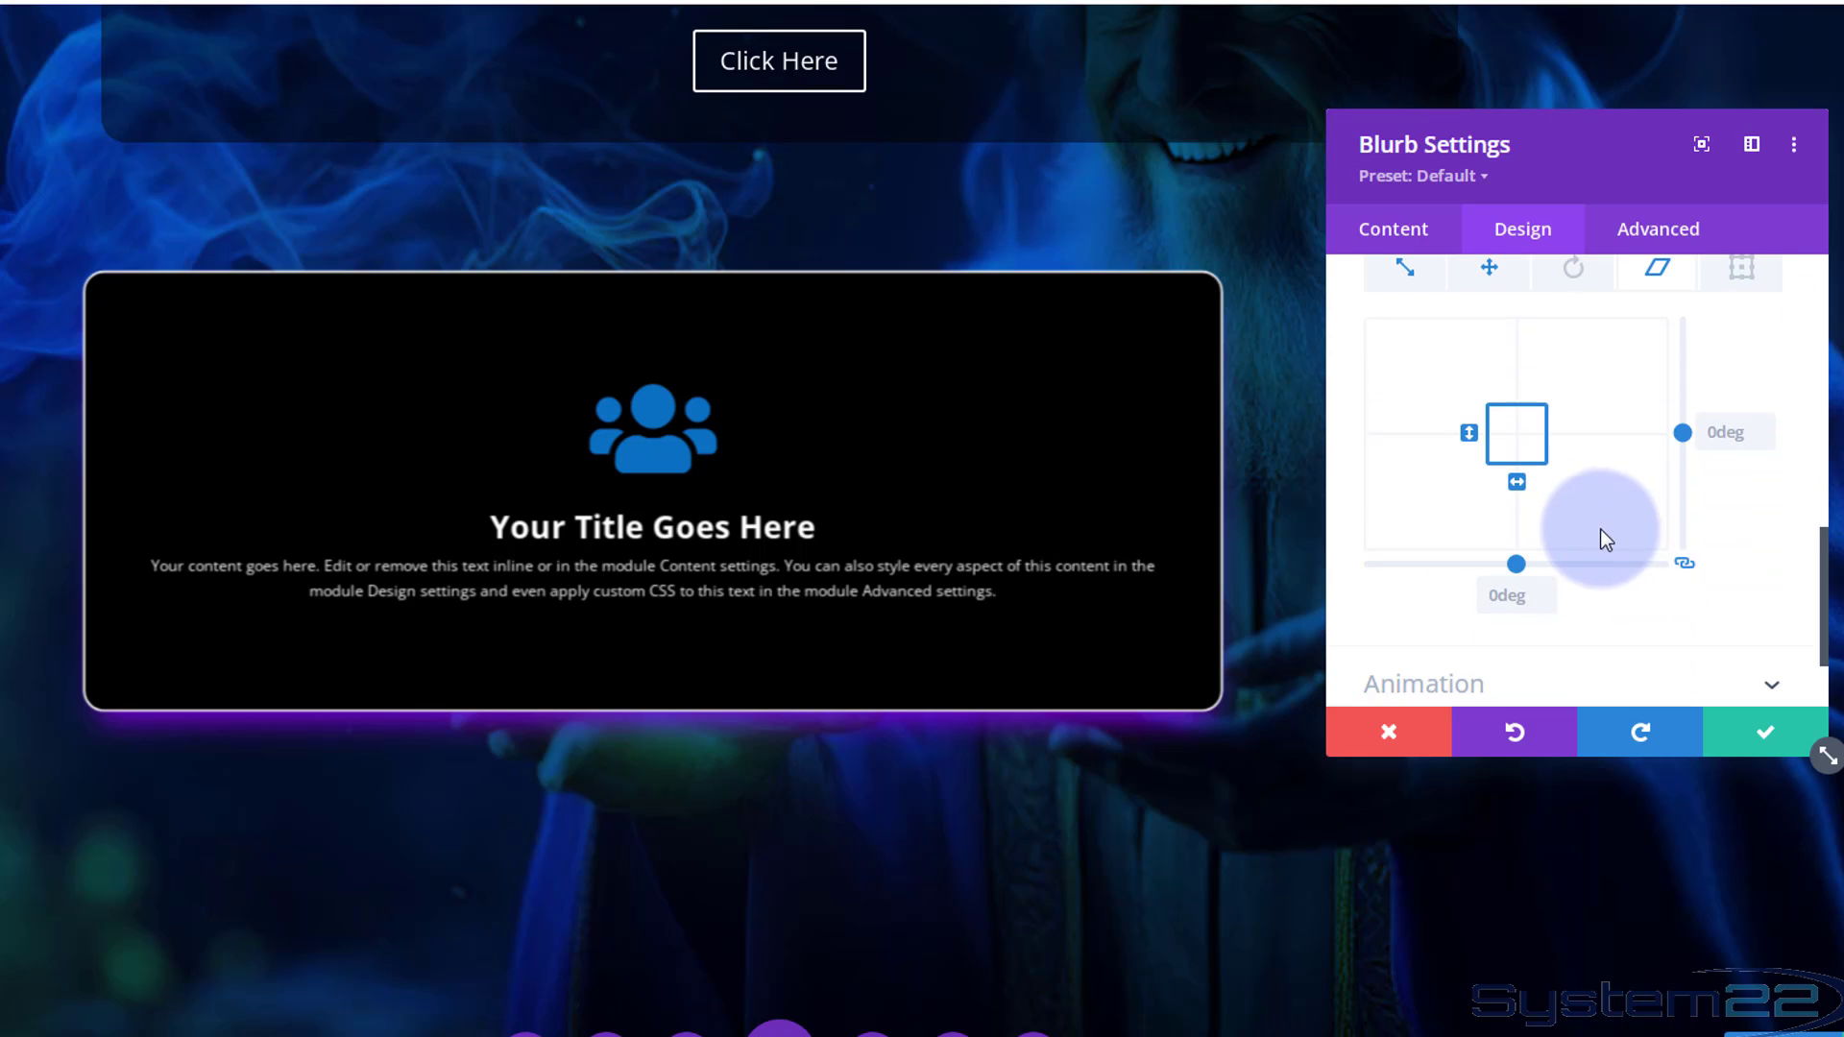
click(1725, 429)
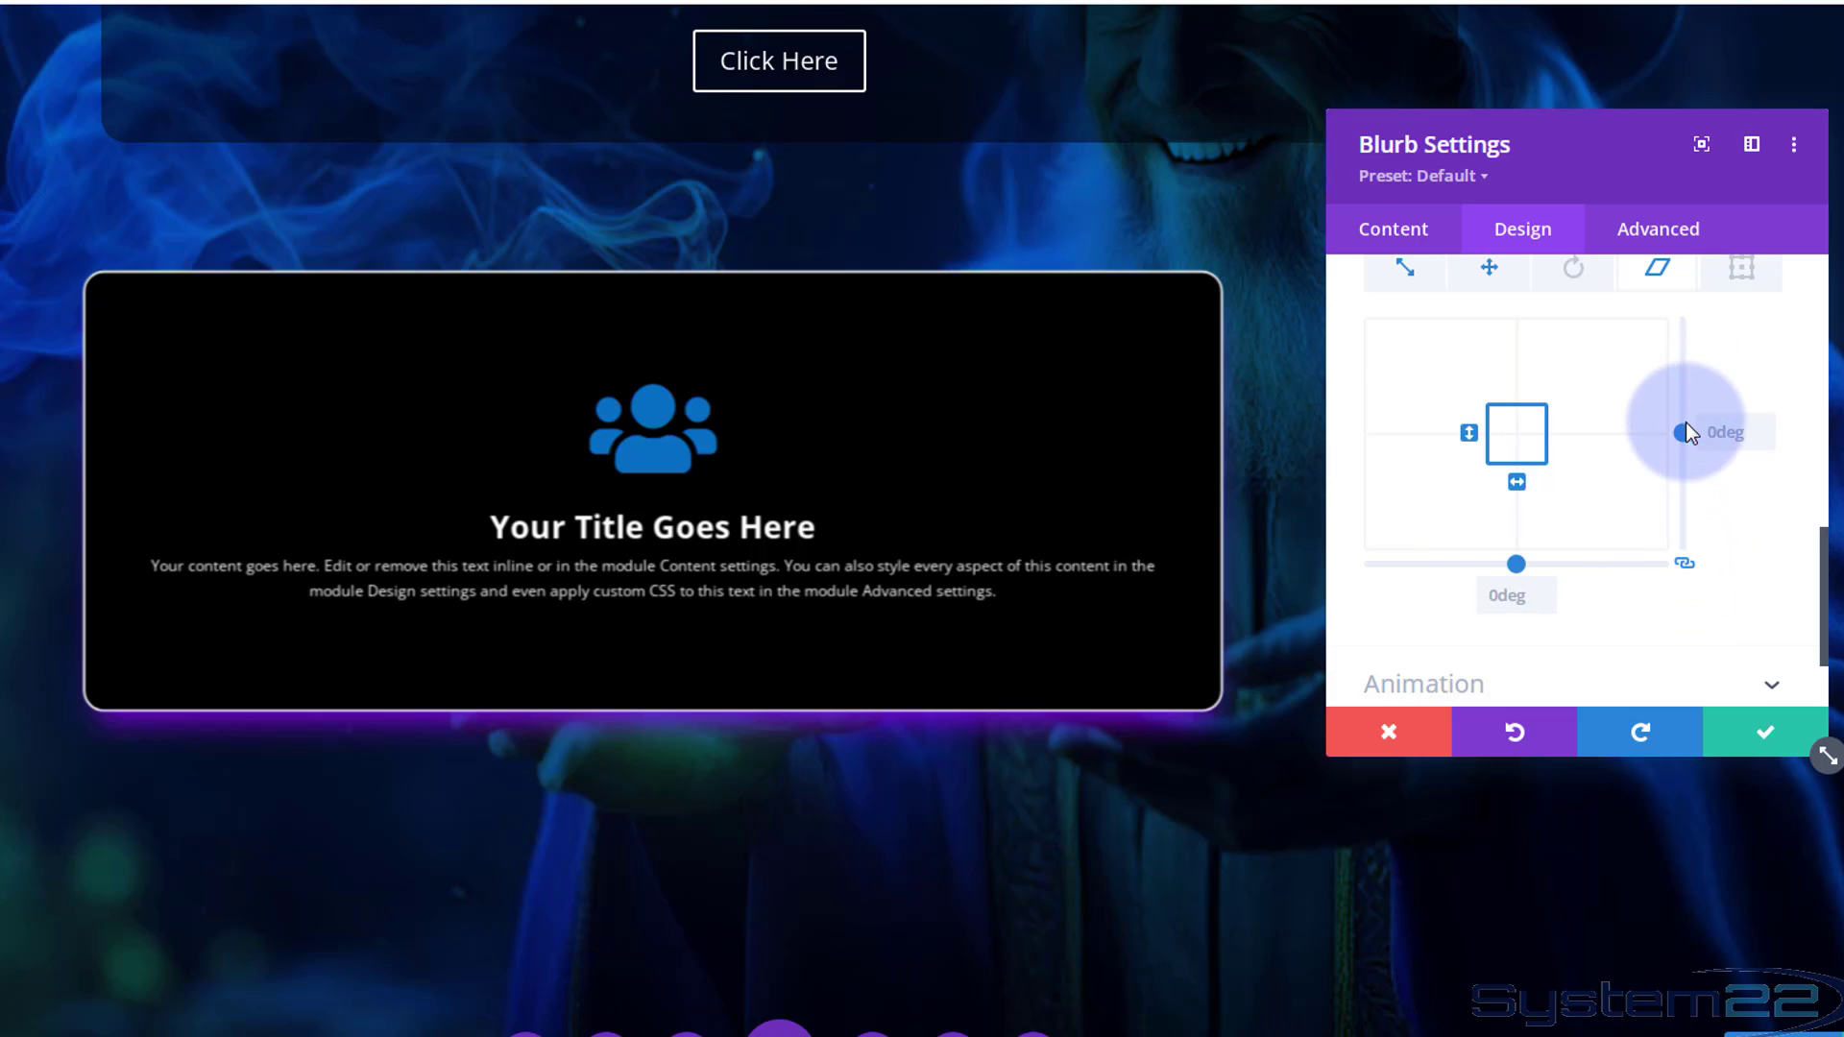
click(1685, 565)
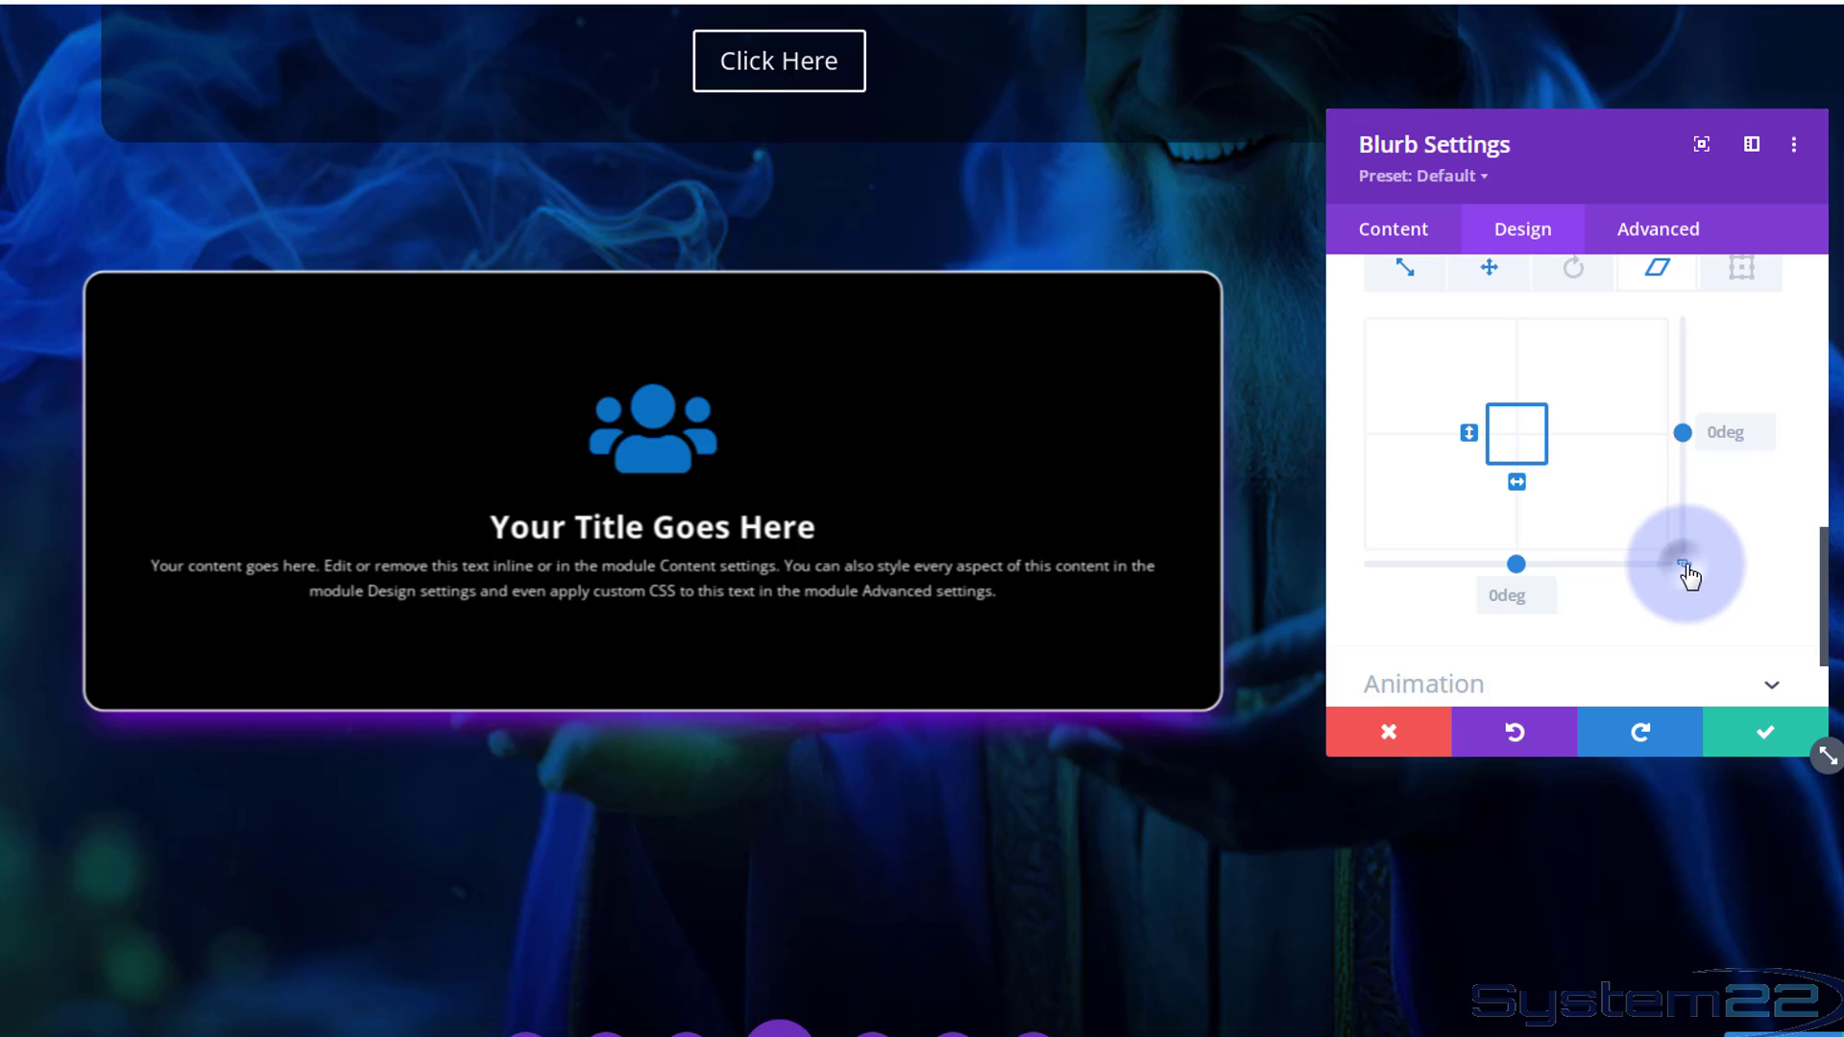
mouse_move(1681, 432)
mouse_down()
mouse_move(1680, 395)
mouse_move(1680, 453)
mouse_up()
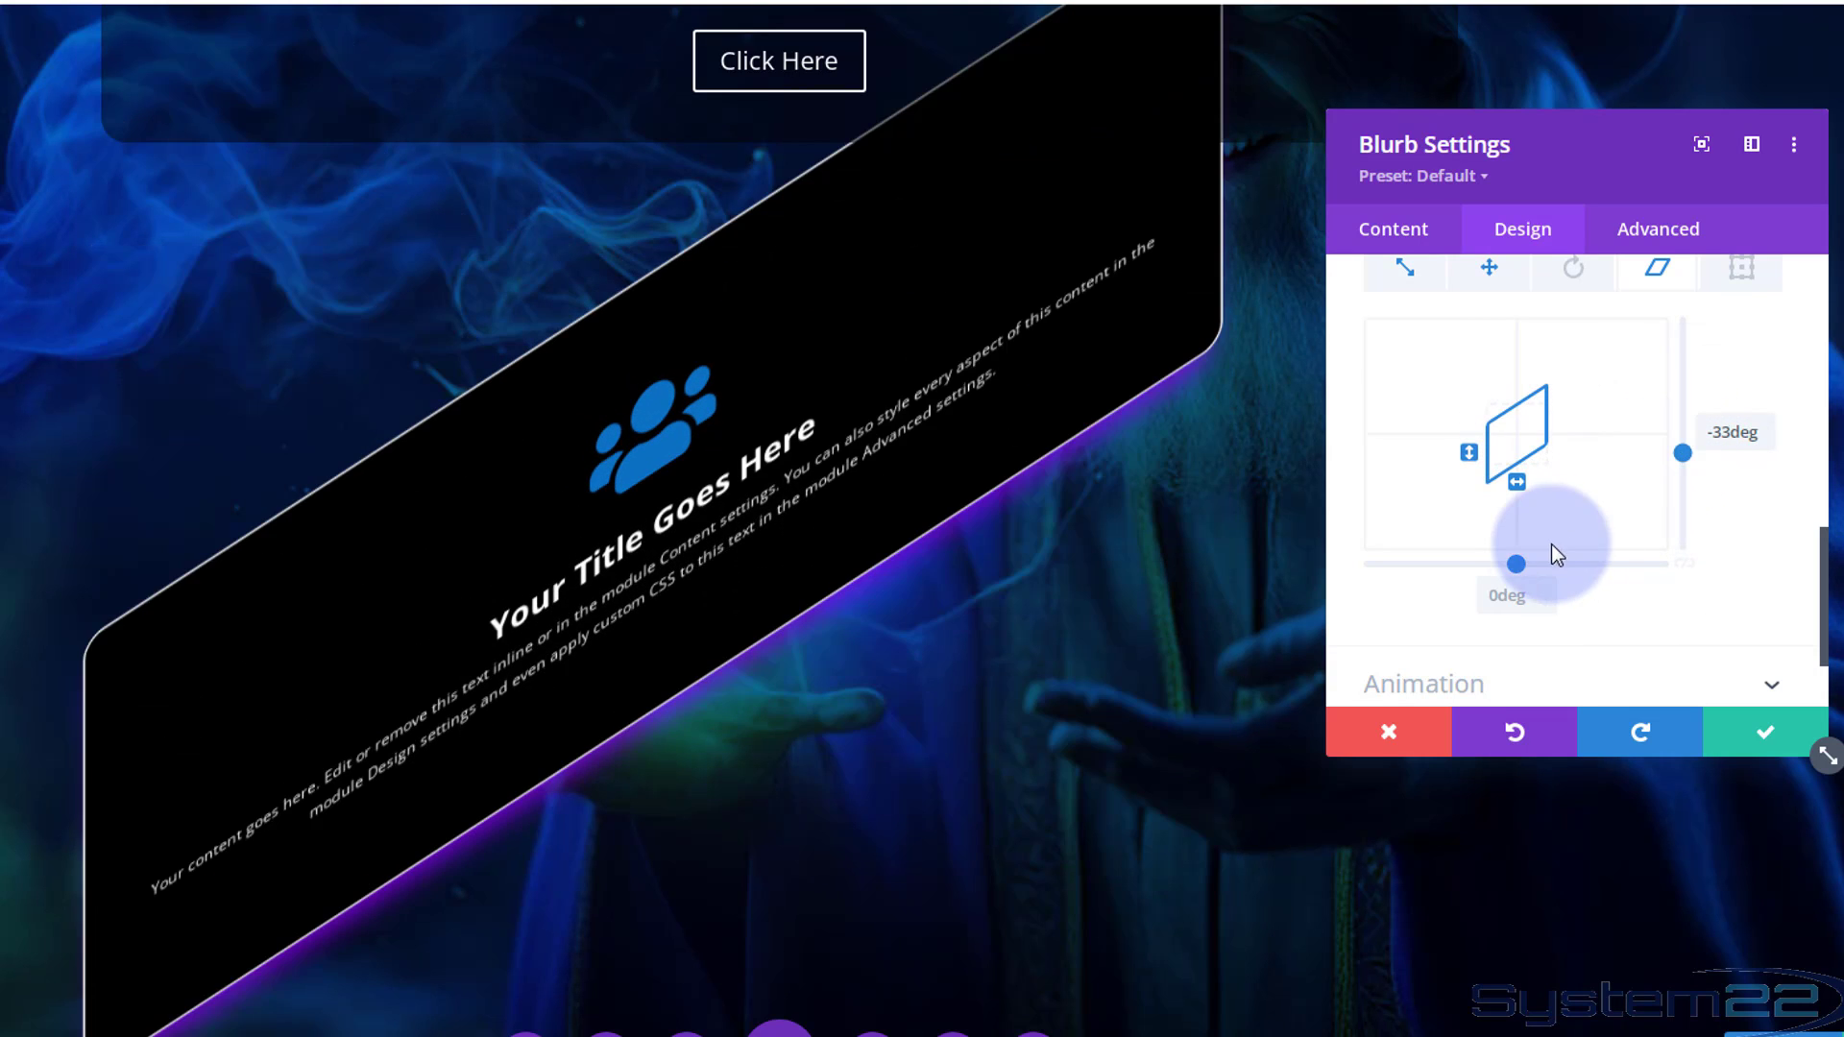
drag(1517, 564, 1558, 596)
Clear the blurb's horizontal and vertical skew values to restore the 0deg defaults
key(BackSpace)
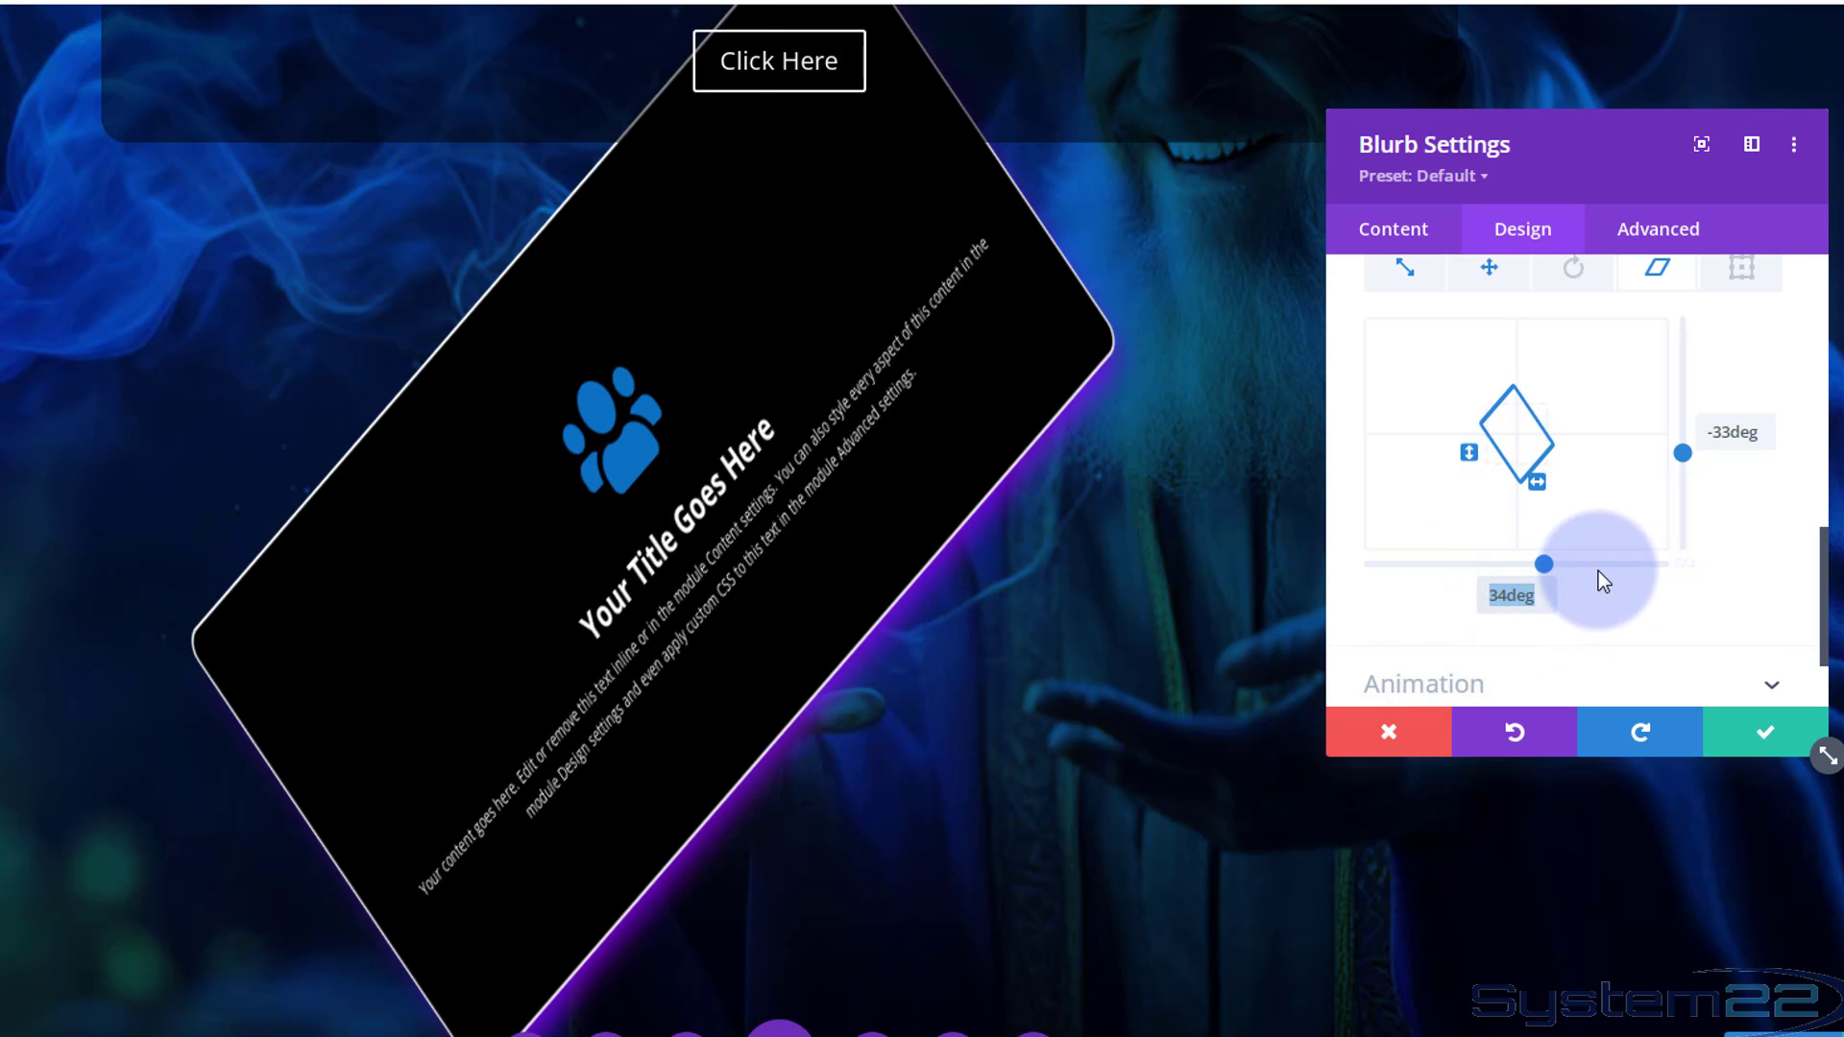
click(1714, 434)
drag(1759, 428, 1790, 428)
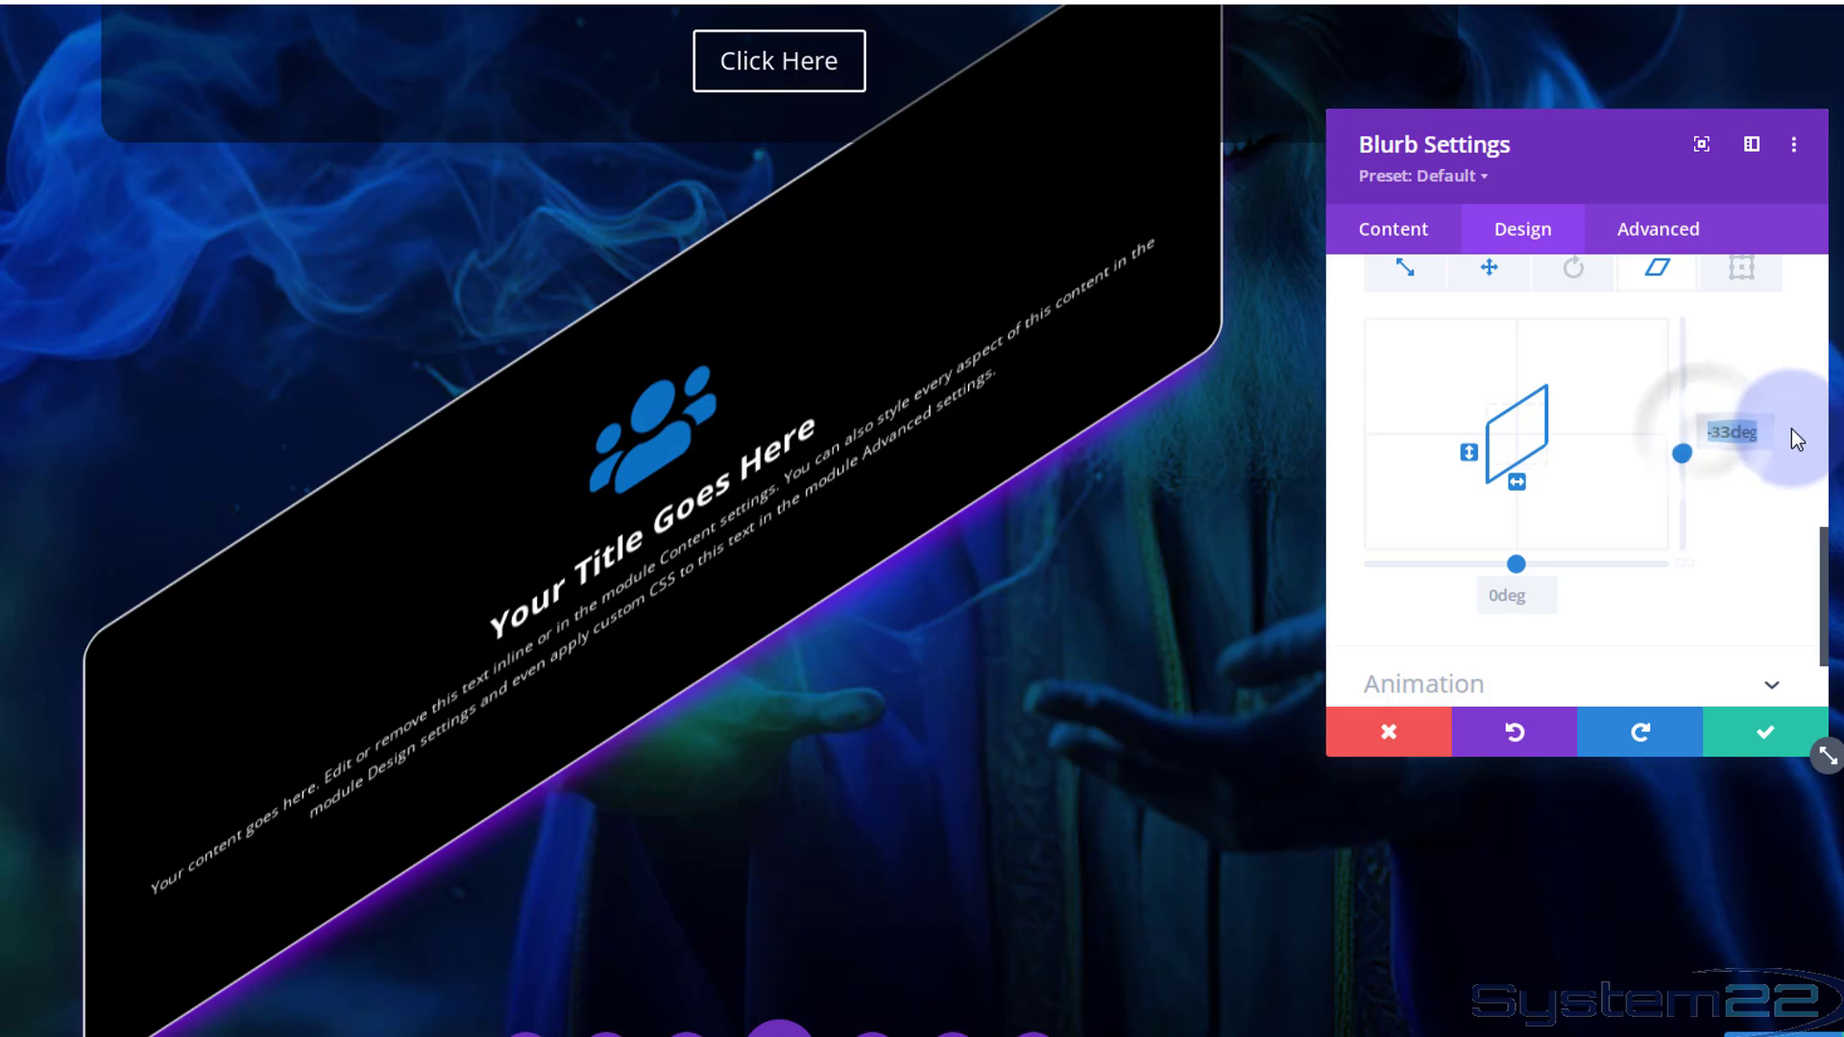
key(BackSpace)
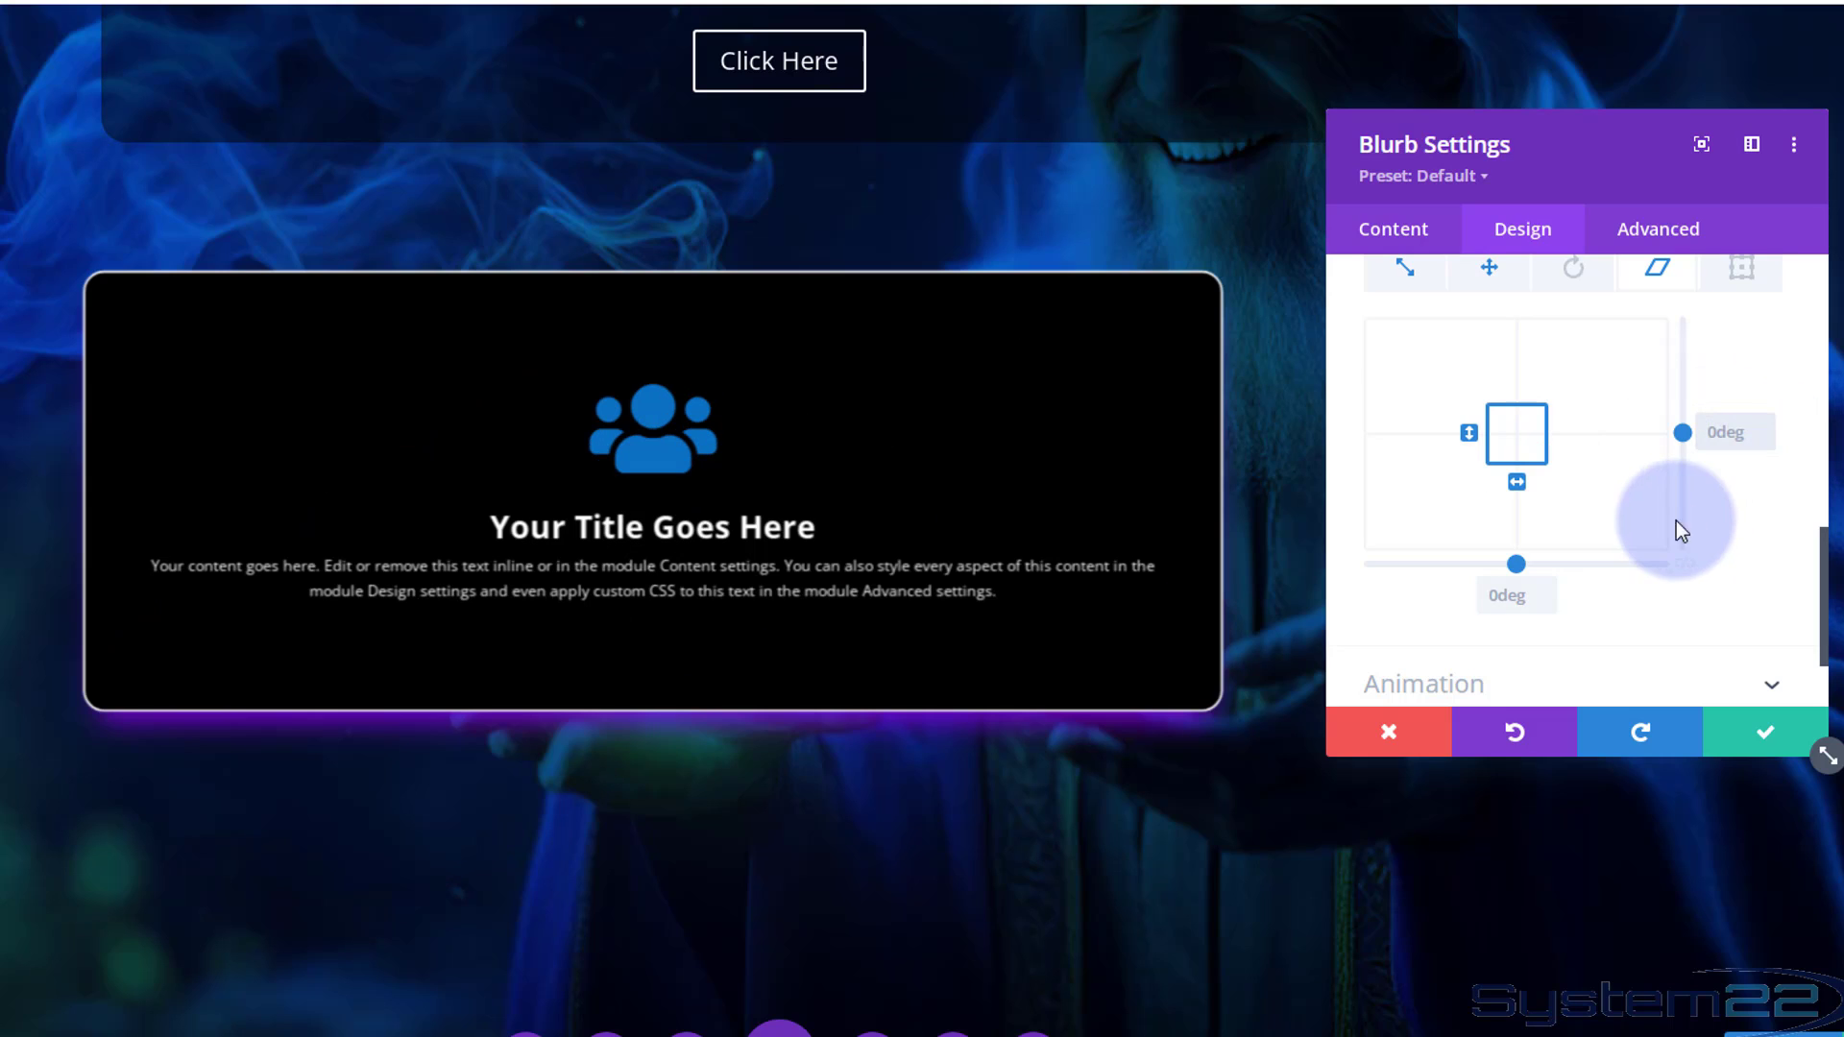
Try the Fade, Slide, Bounce, Zoom, Flip, Fold and Roll animation styles on the blurb
scroll(1663, 531, down, 2)
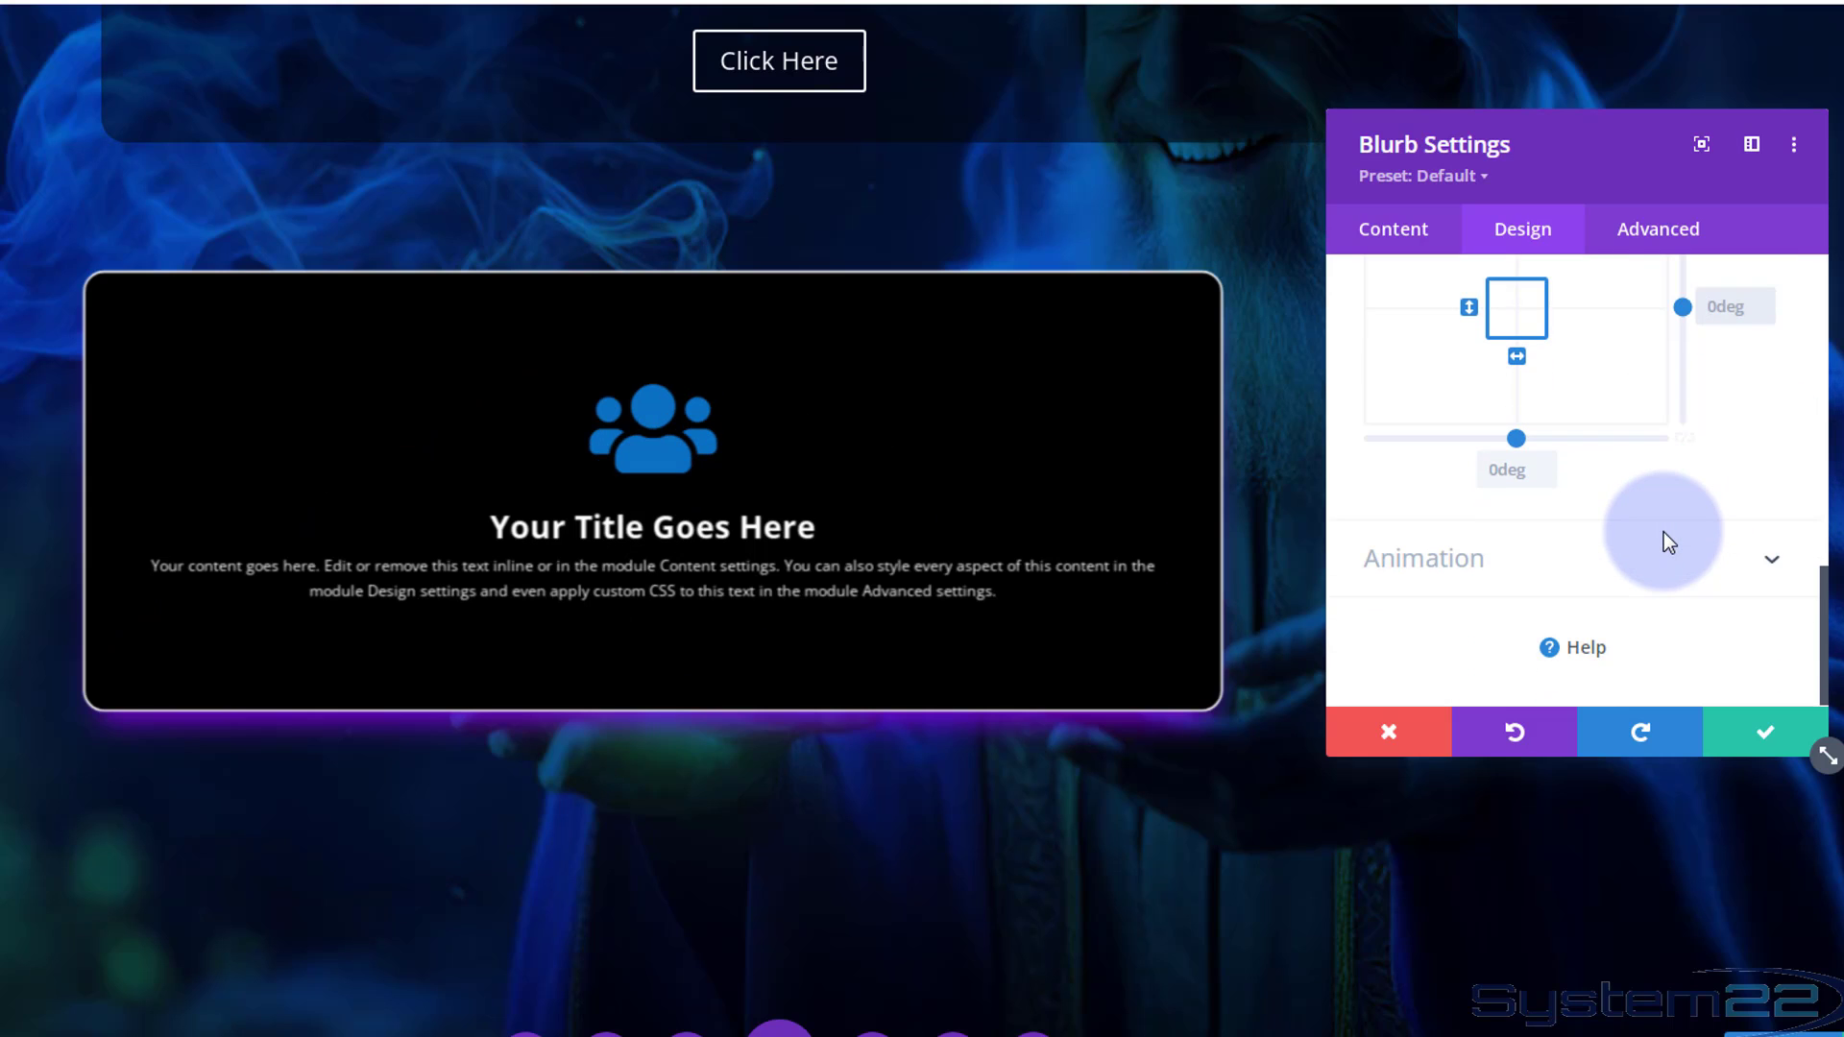
click(1608, 571)
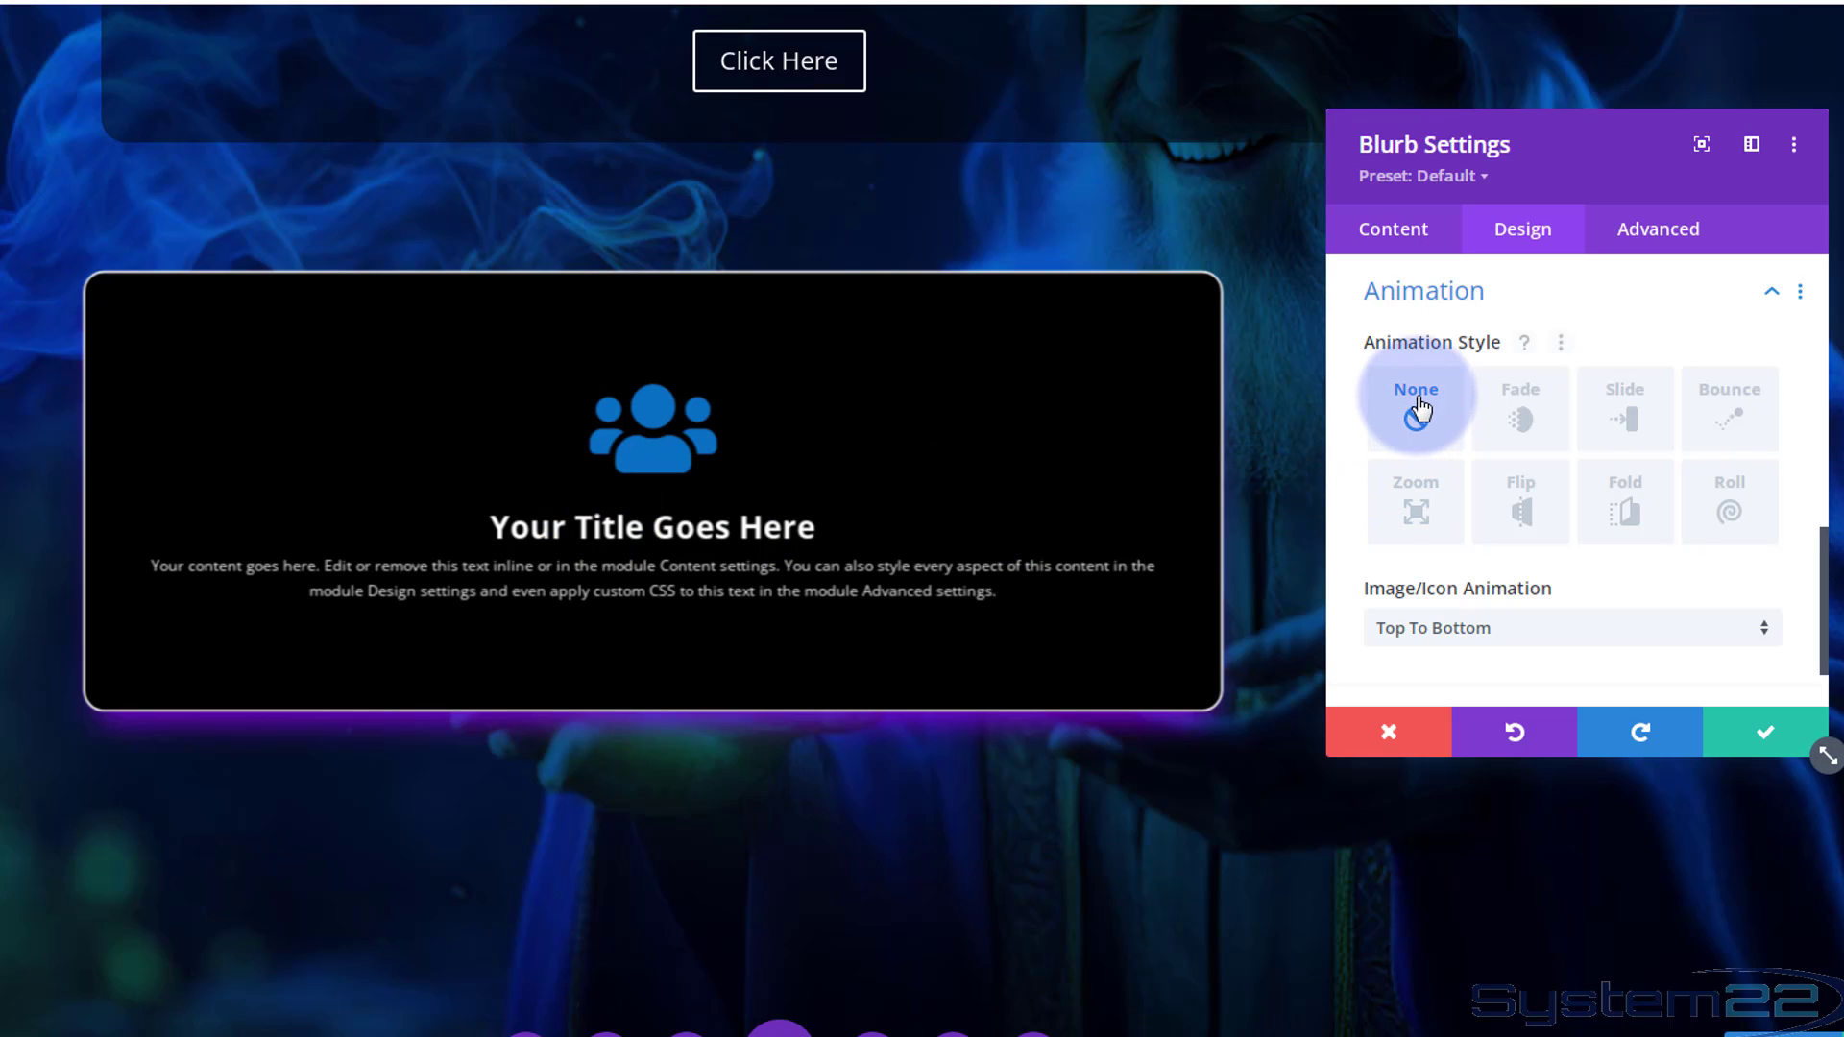
click(1525, 421)
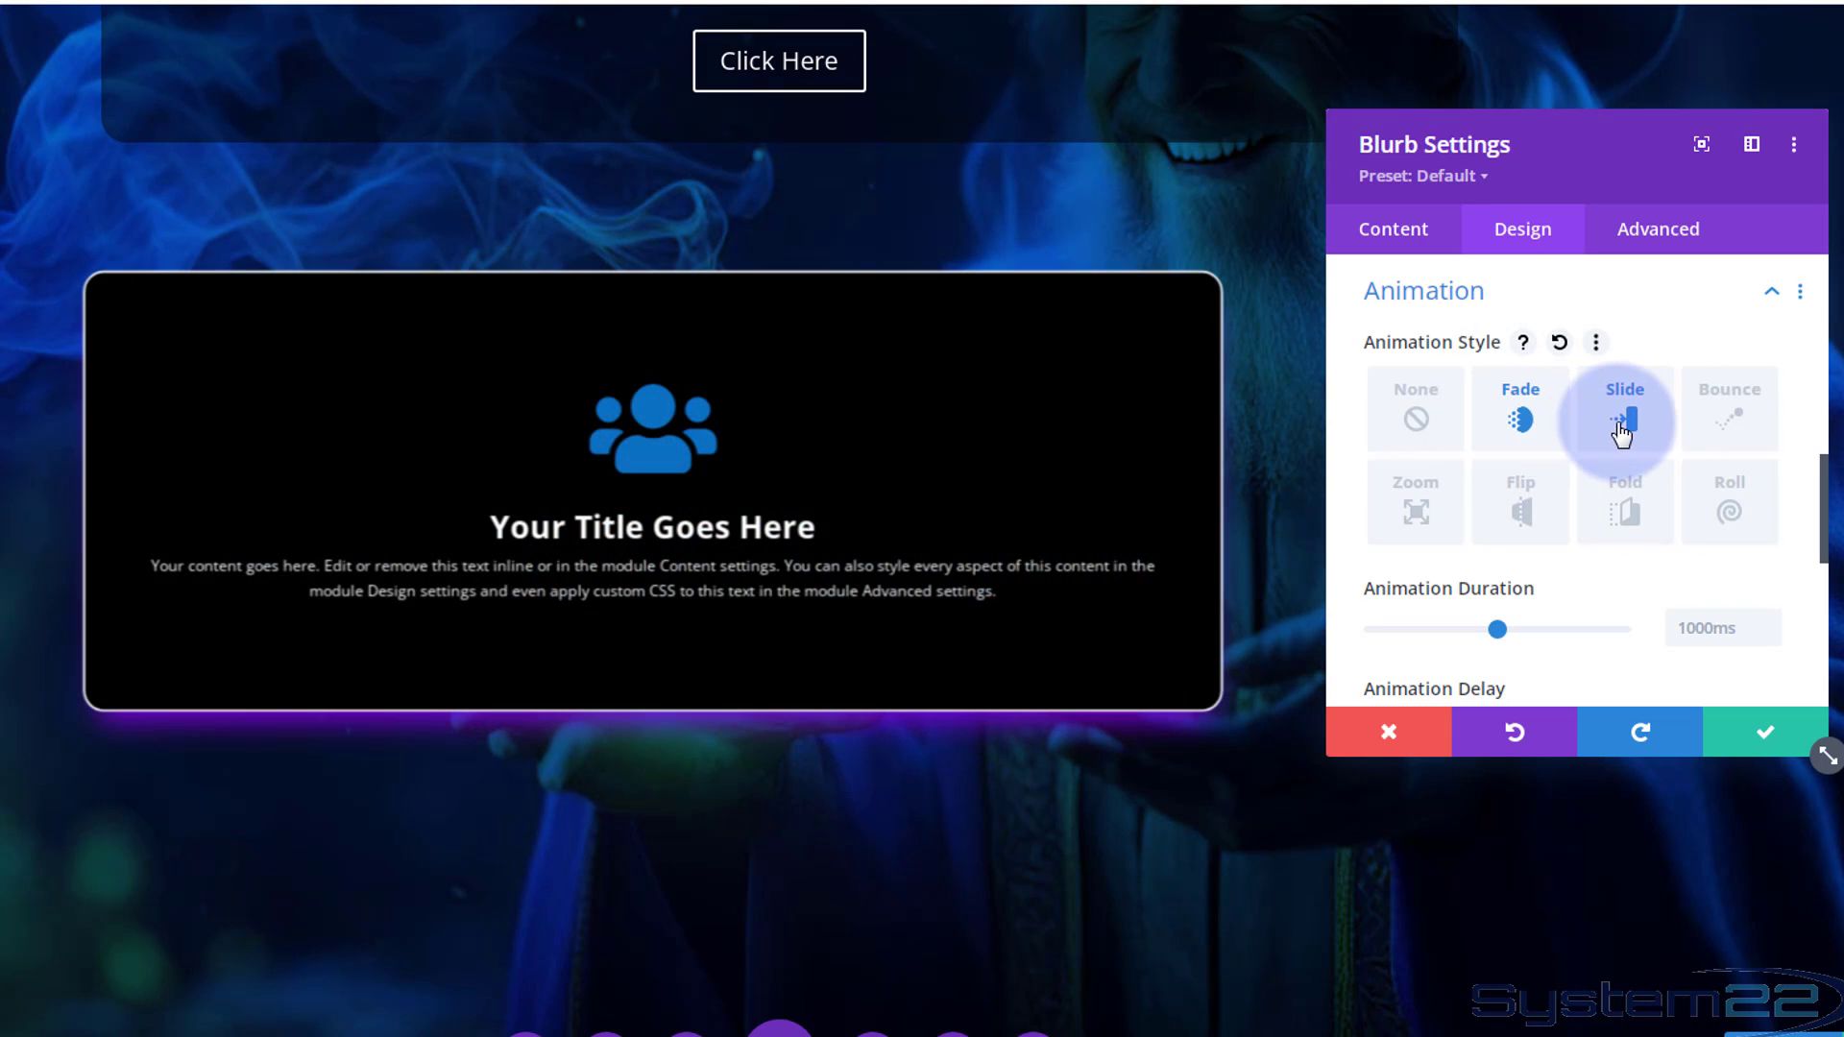
click(1622, 434)
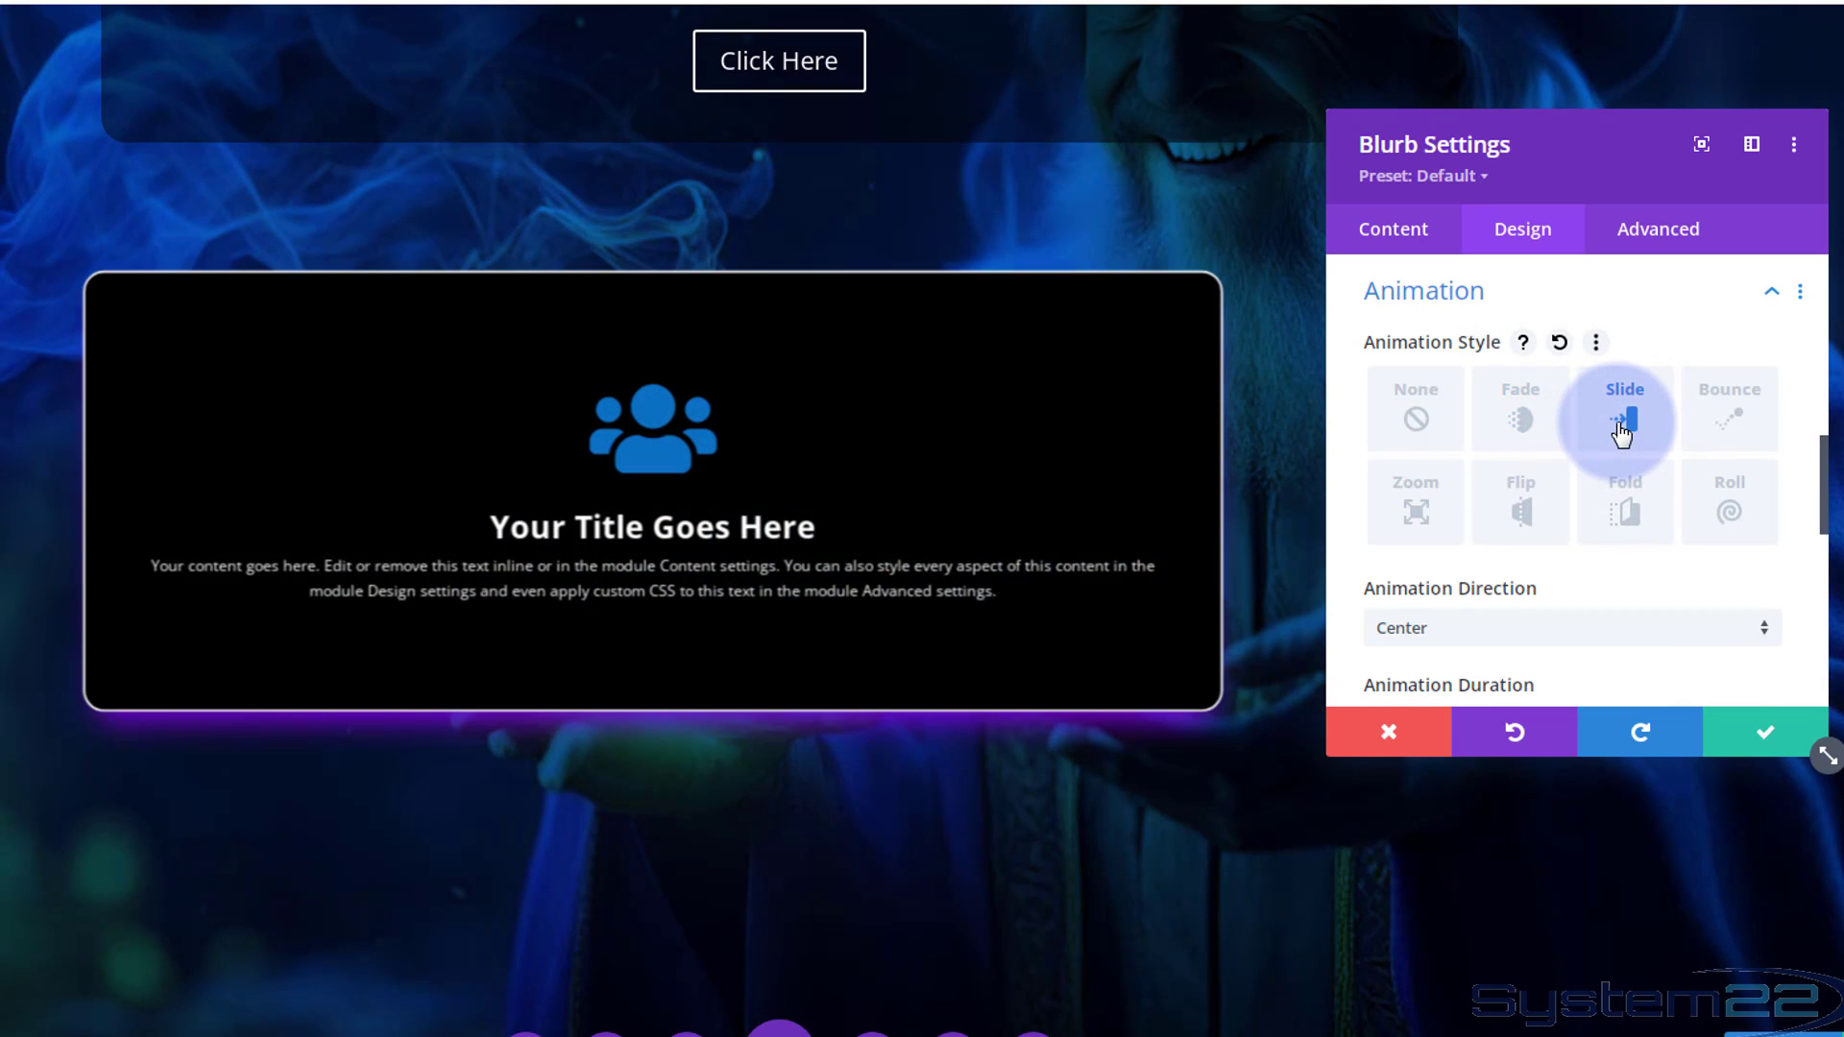
click(1752, 432)
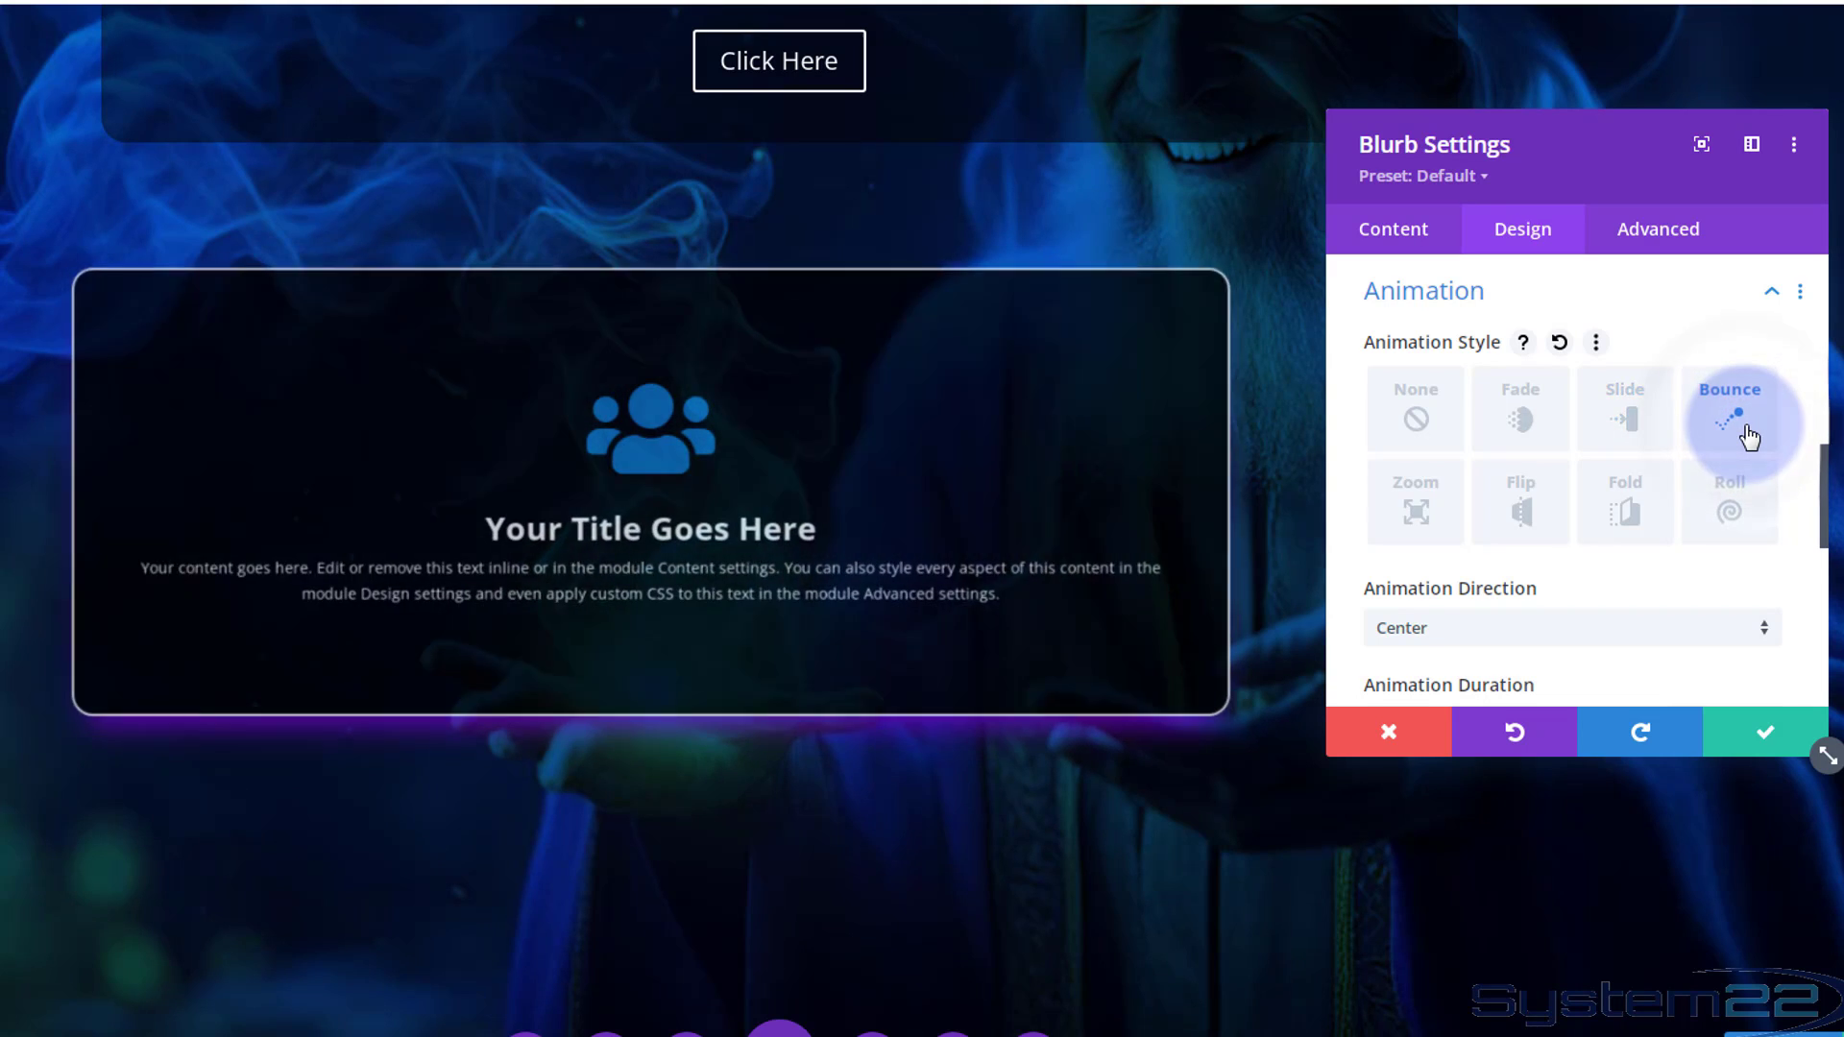
click(1460, 487)
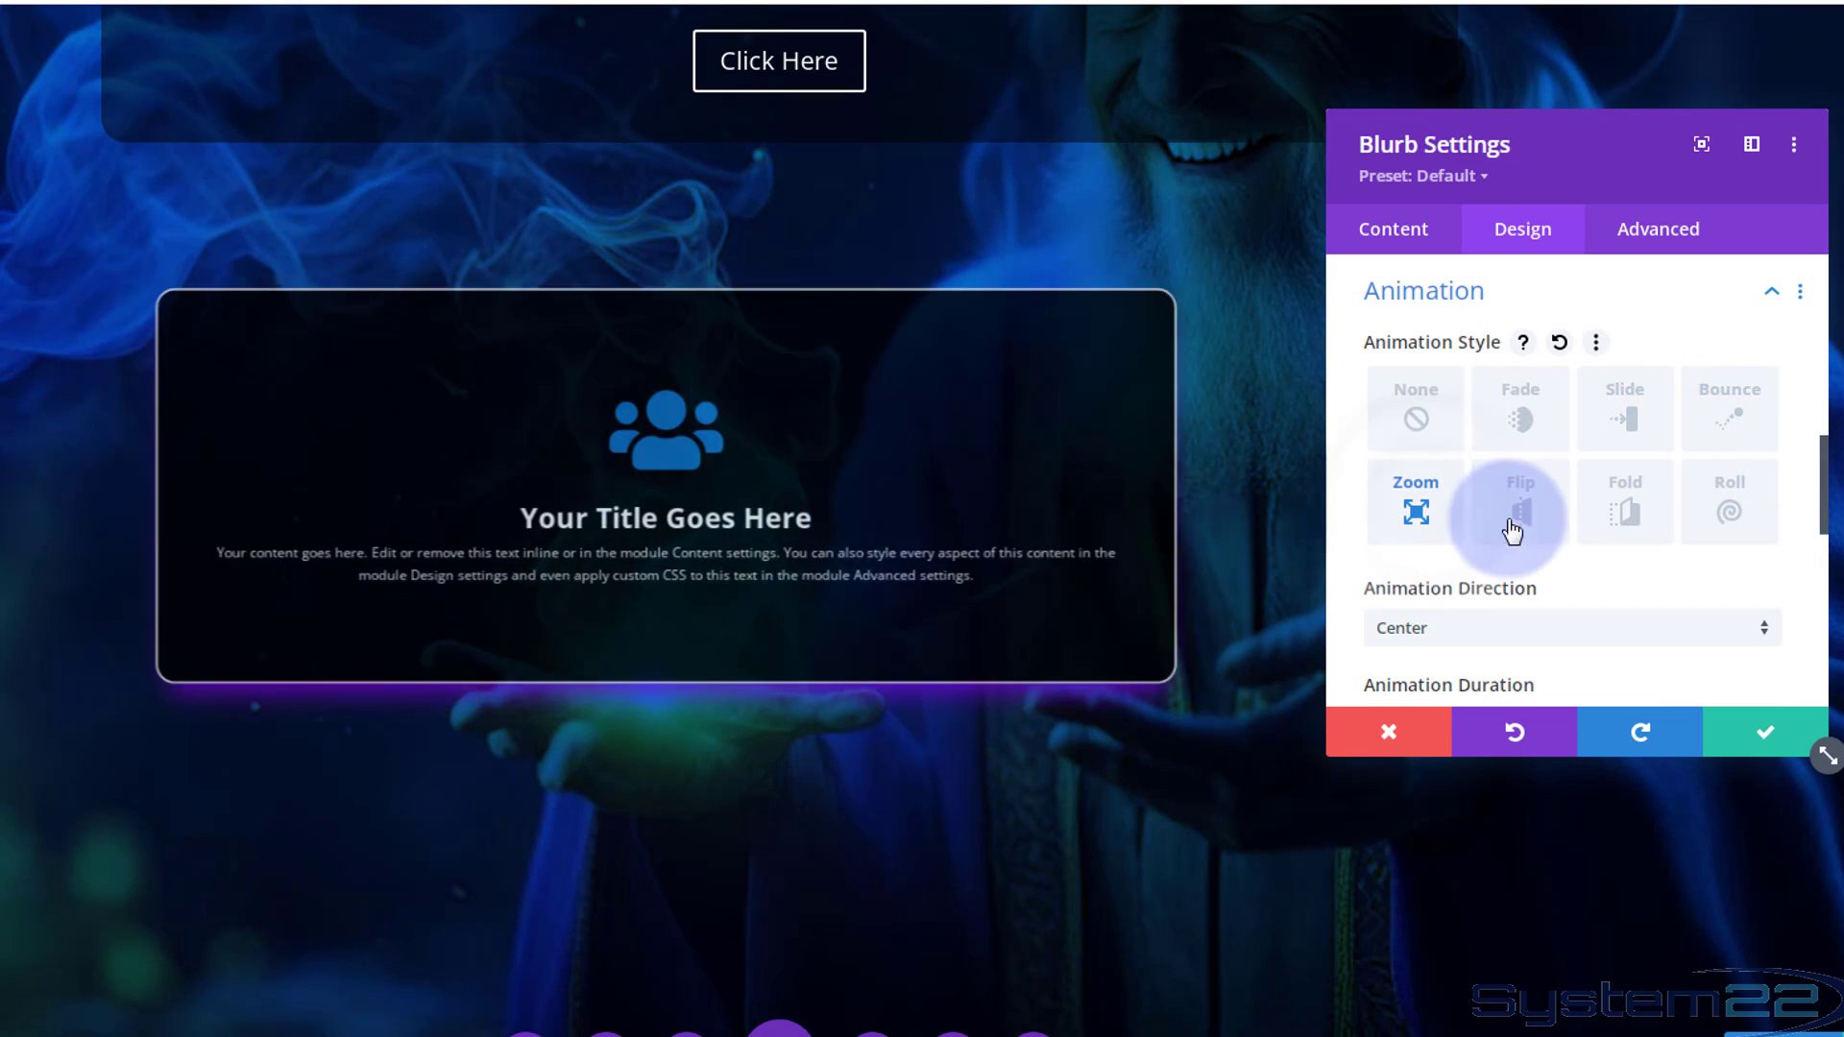
click(1525, 517)
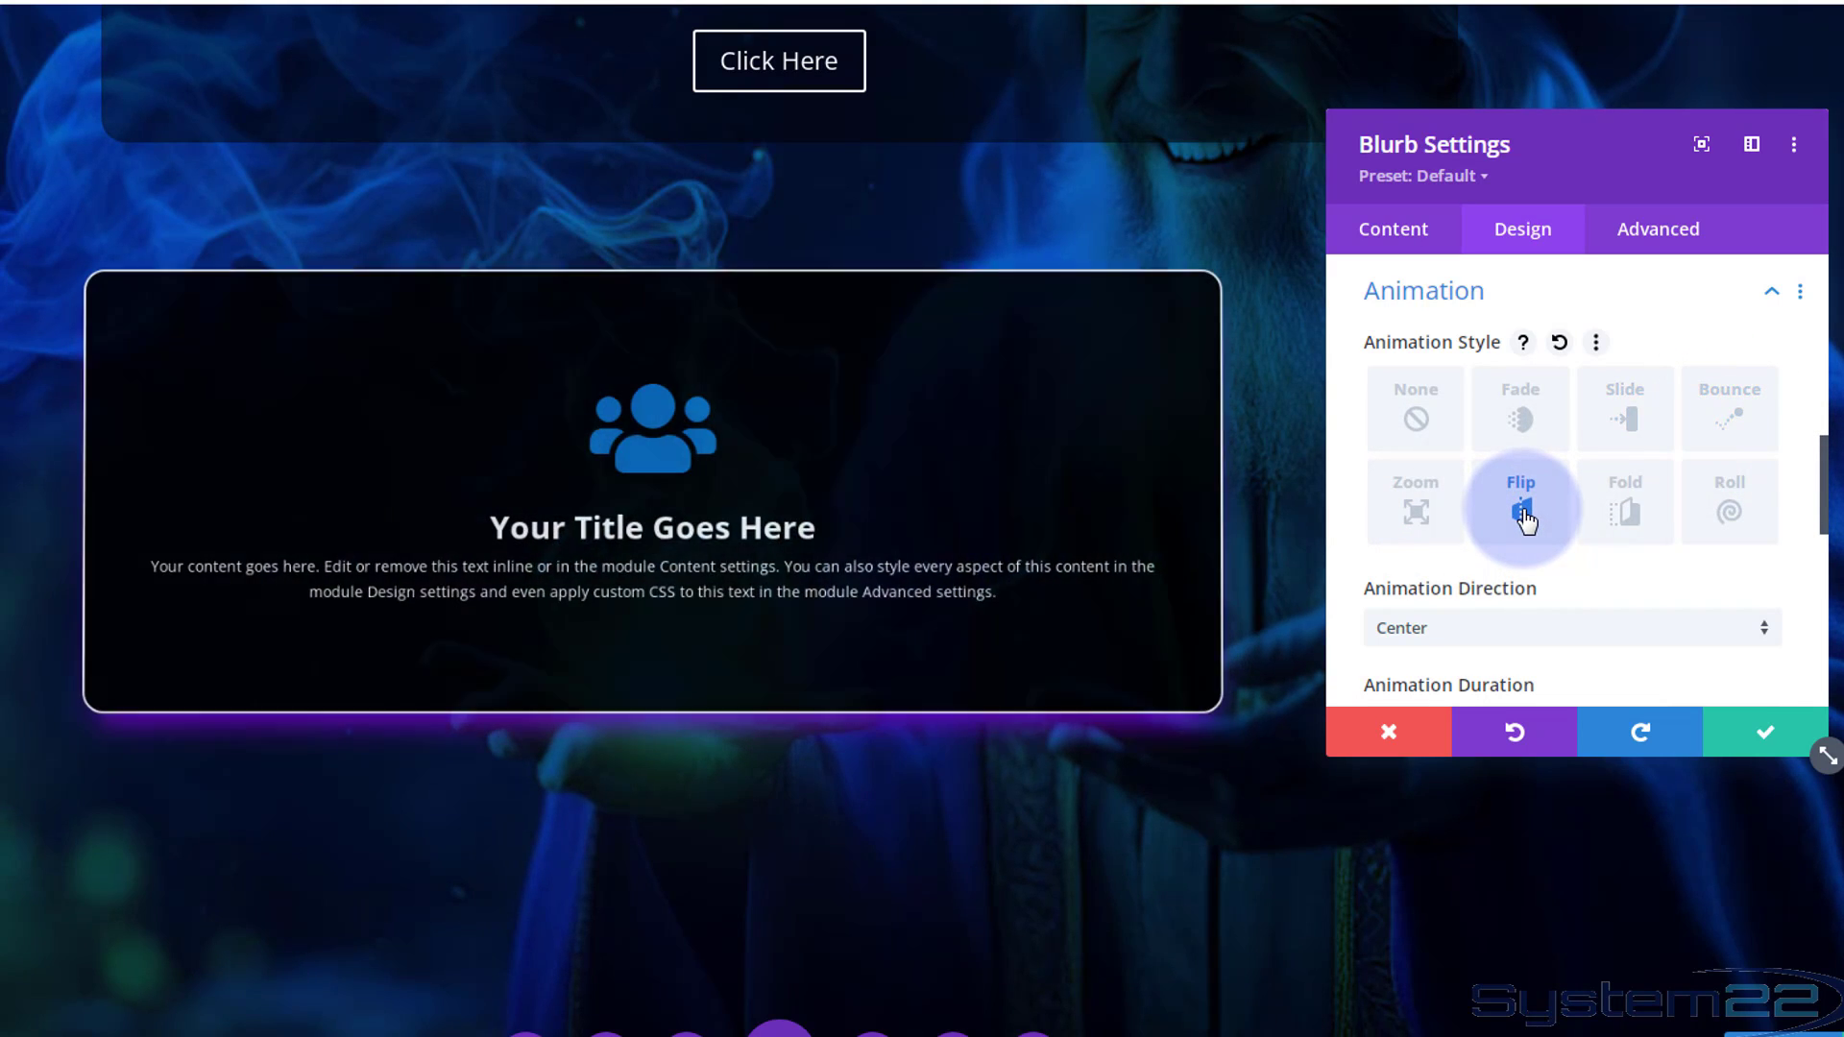
click(1626, 519)
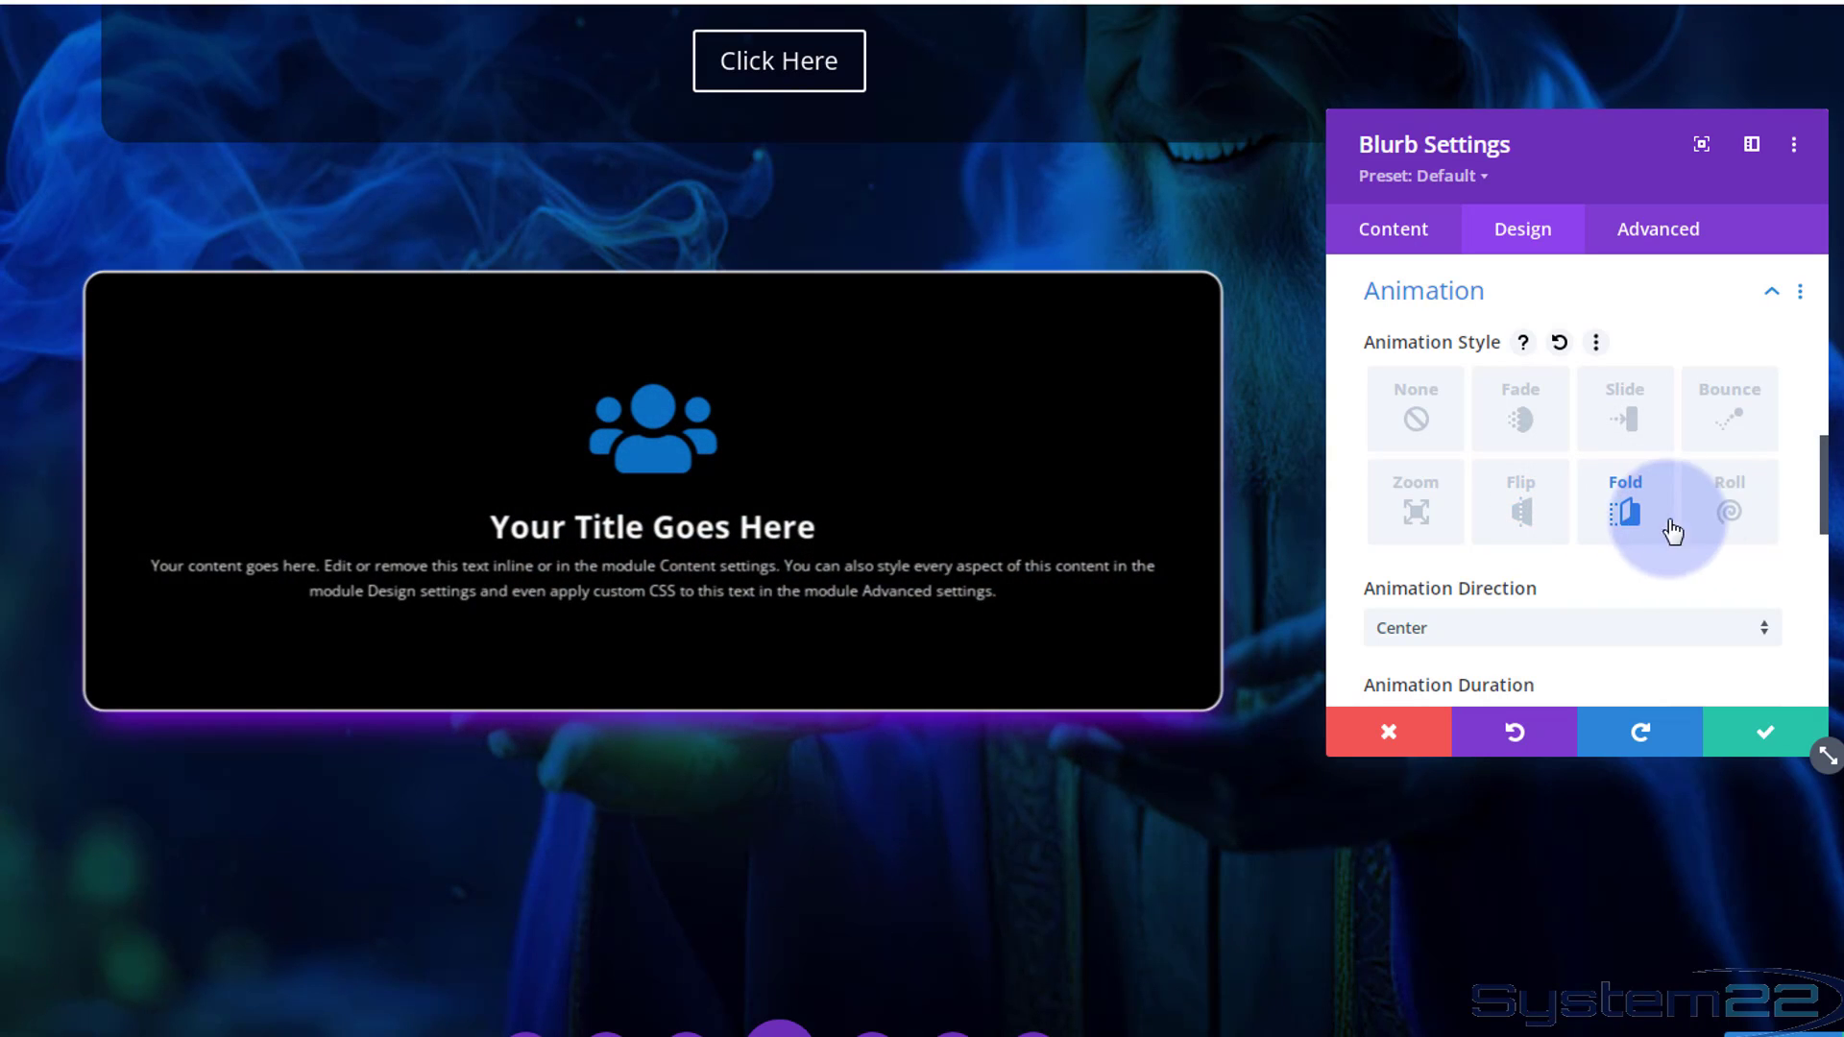
click(1728, 519)
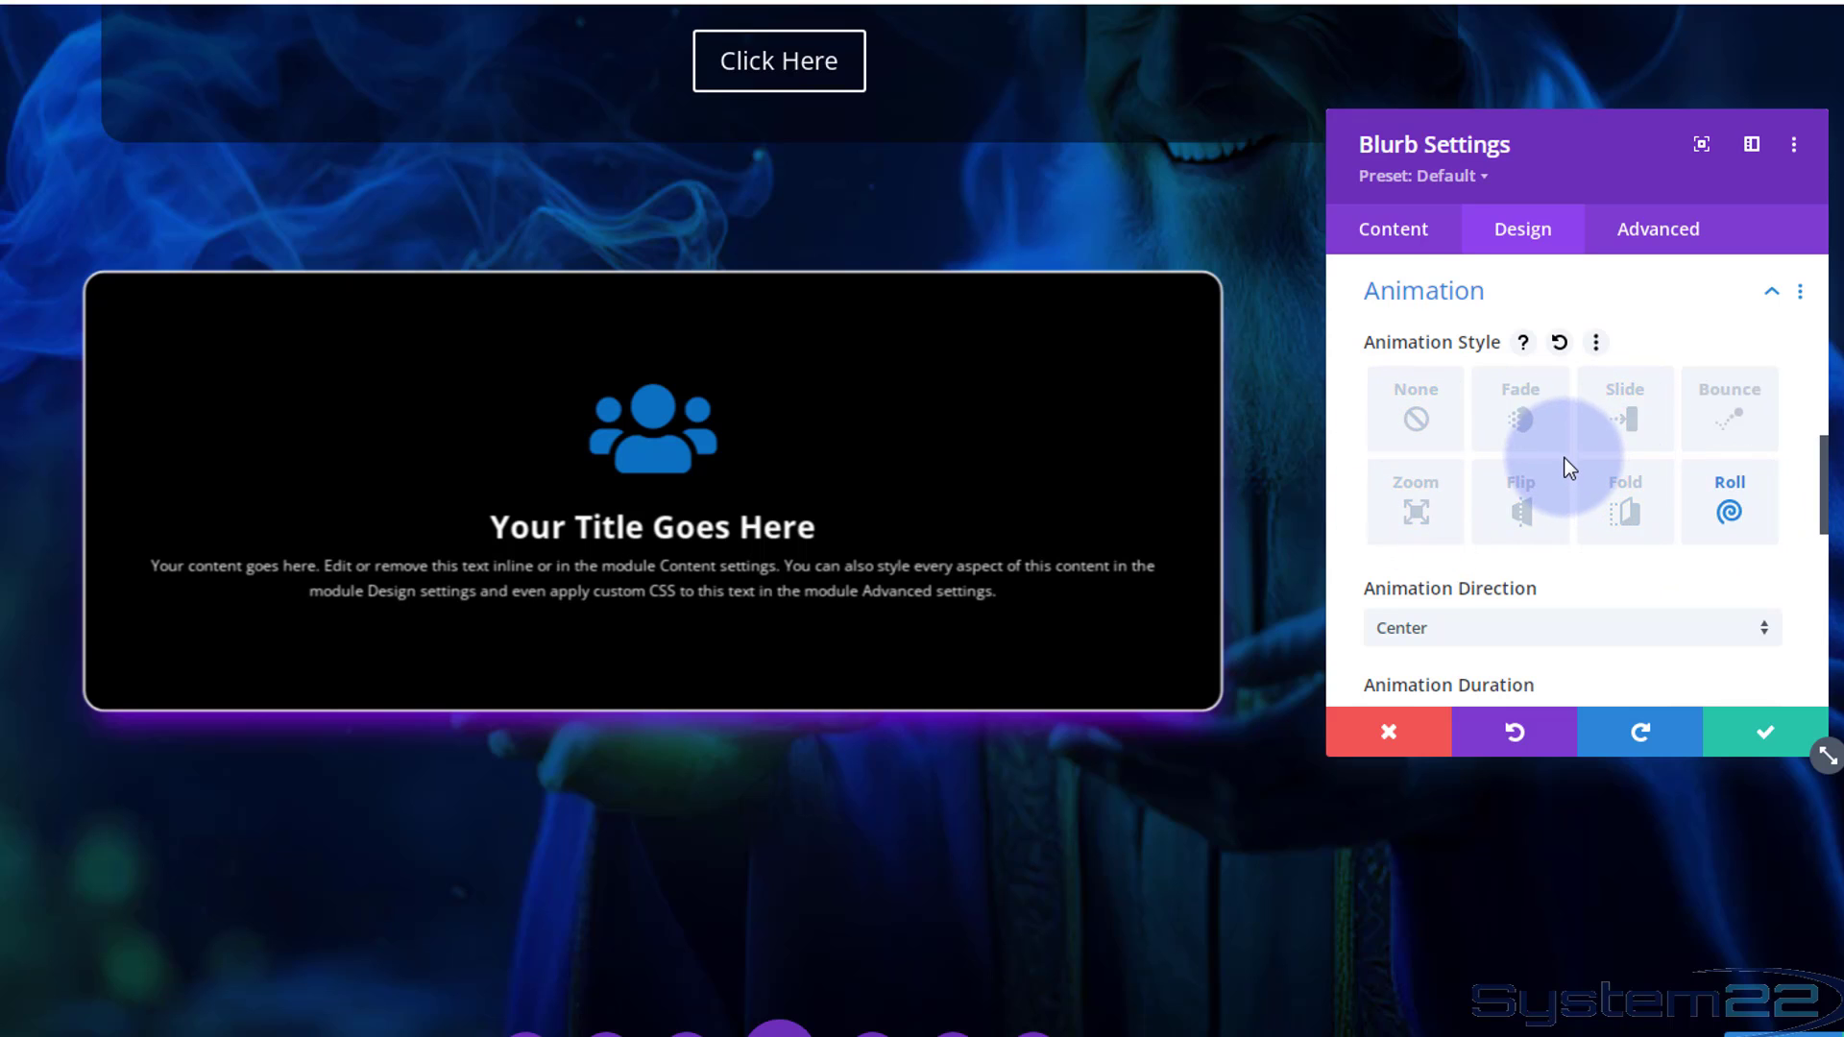
Check the available animation direction options, leave Center selected, and set the blurb's animation style to Flip
scroll(1563, 457, down, 1)
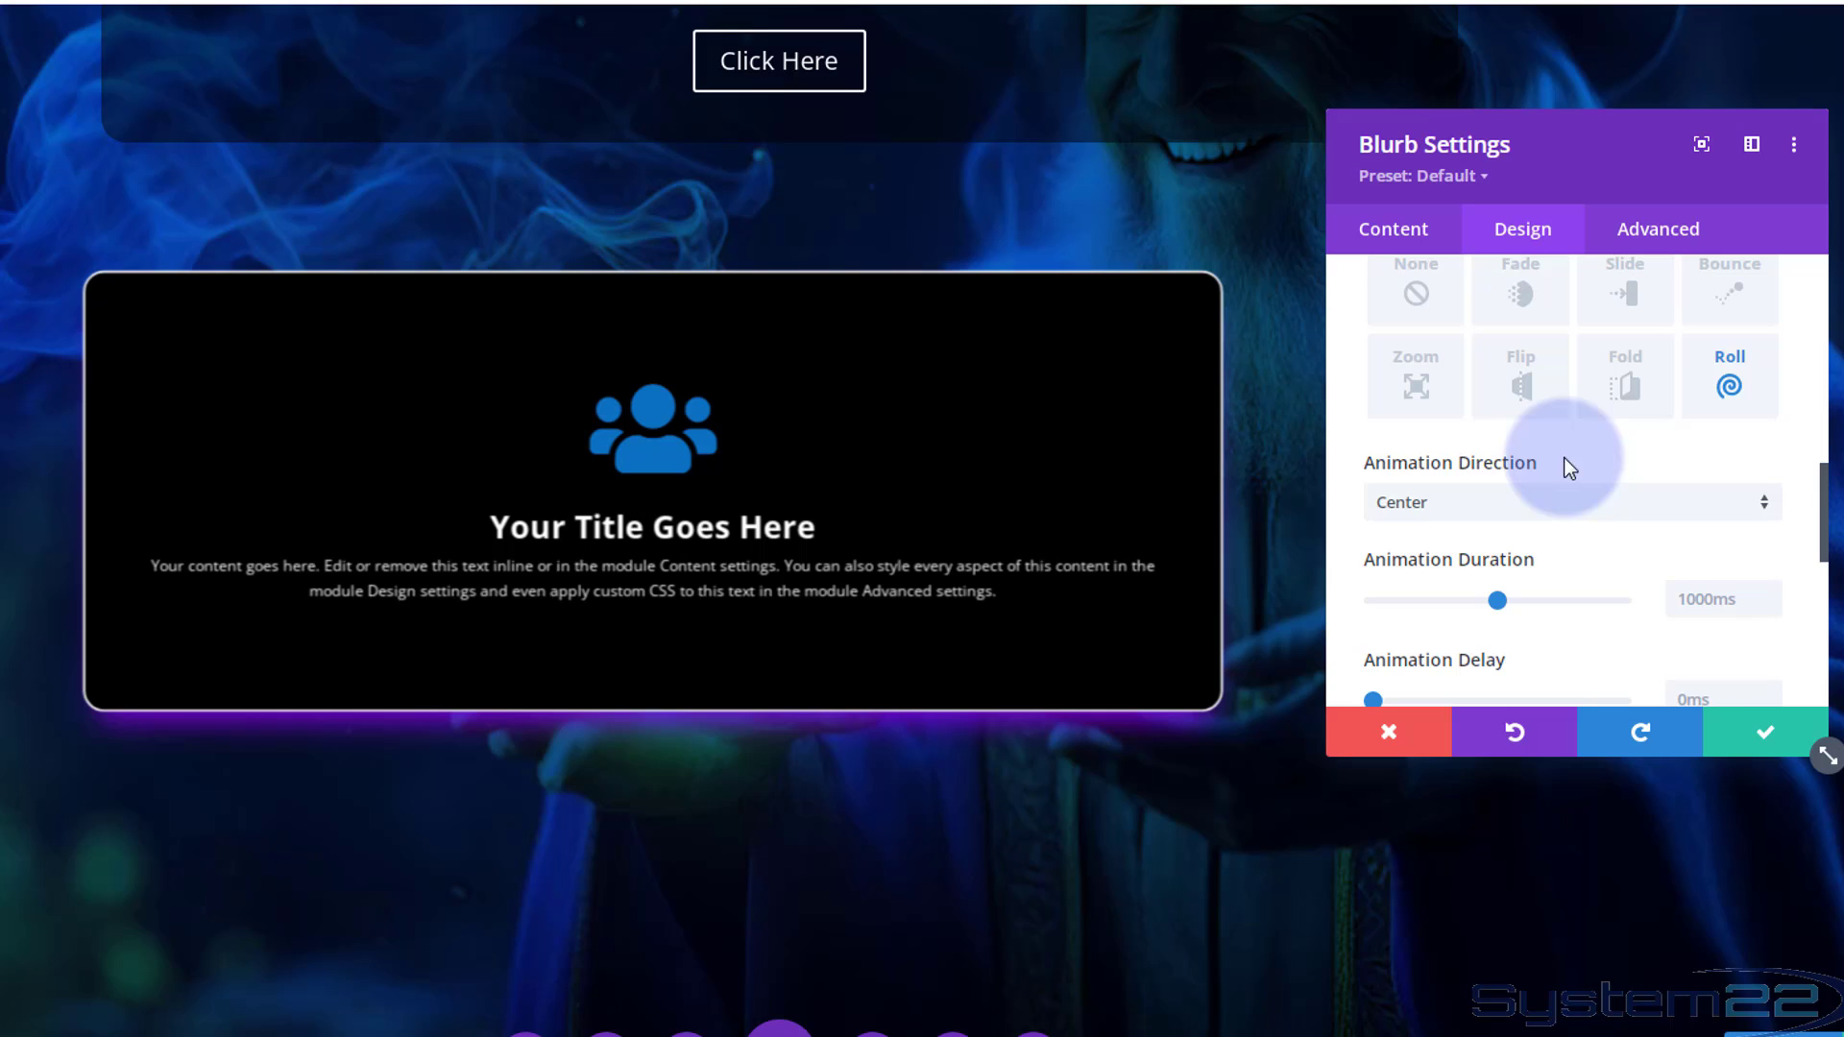
click(1474, 506)
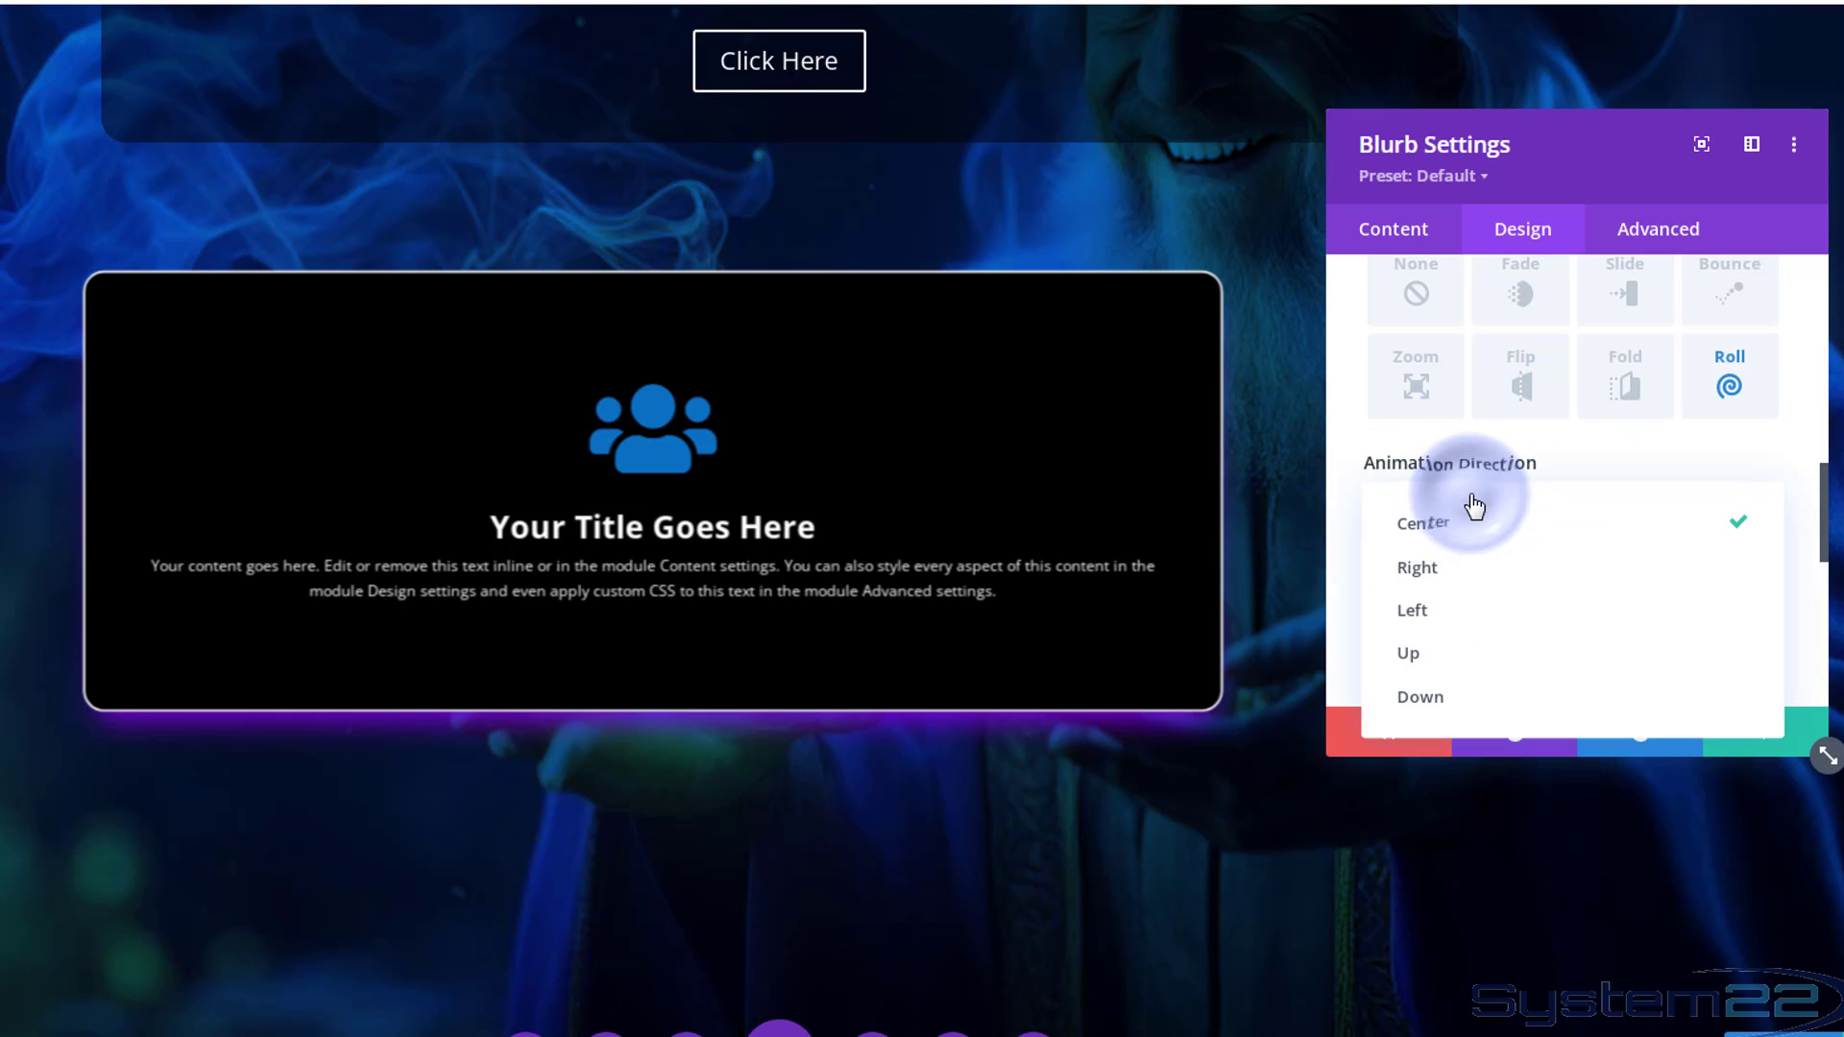
click(1346, 484)
scroll(1377, 451, down, 1)
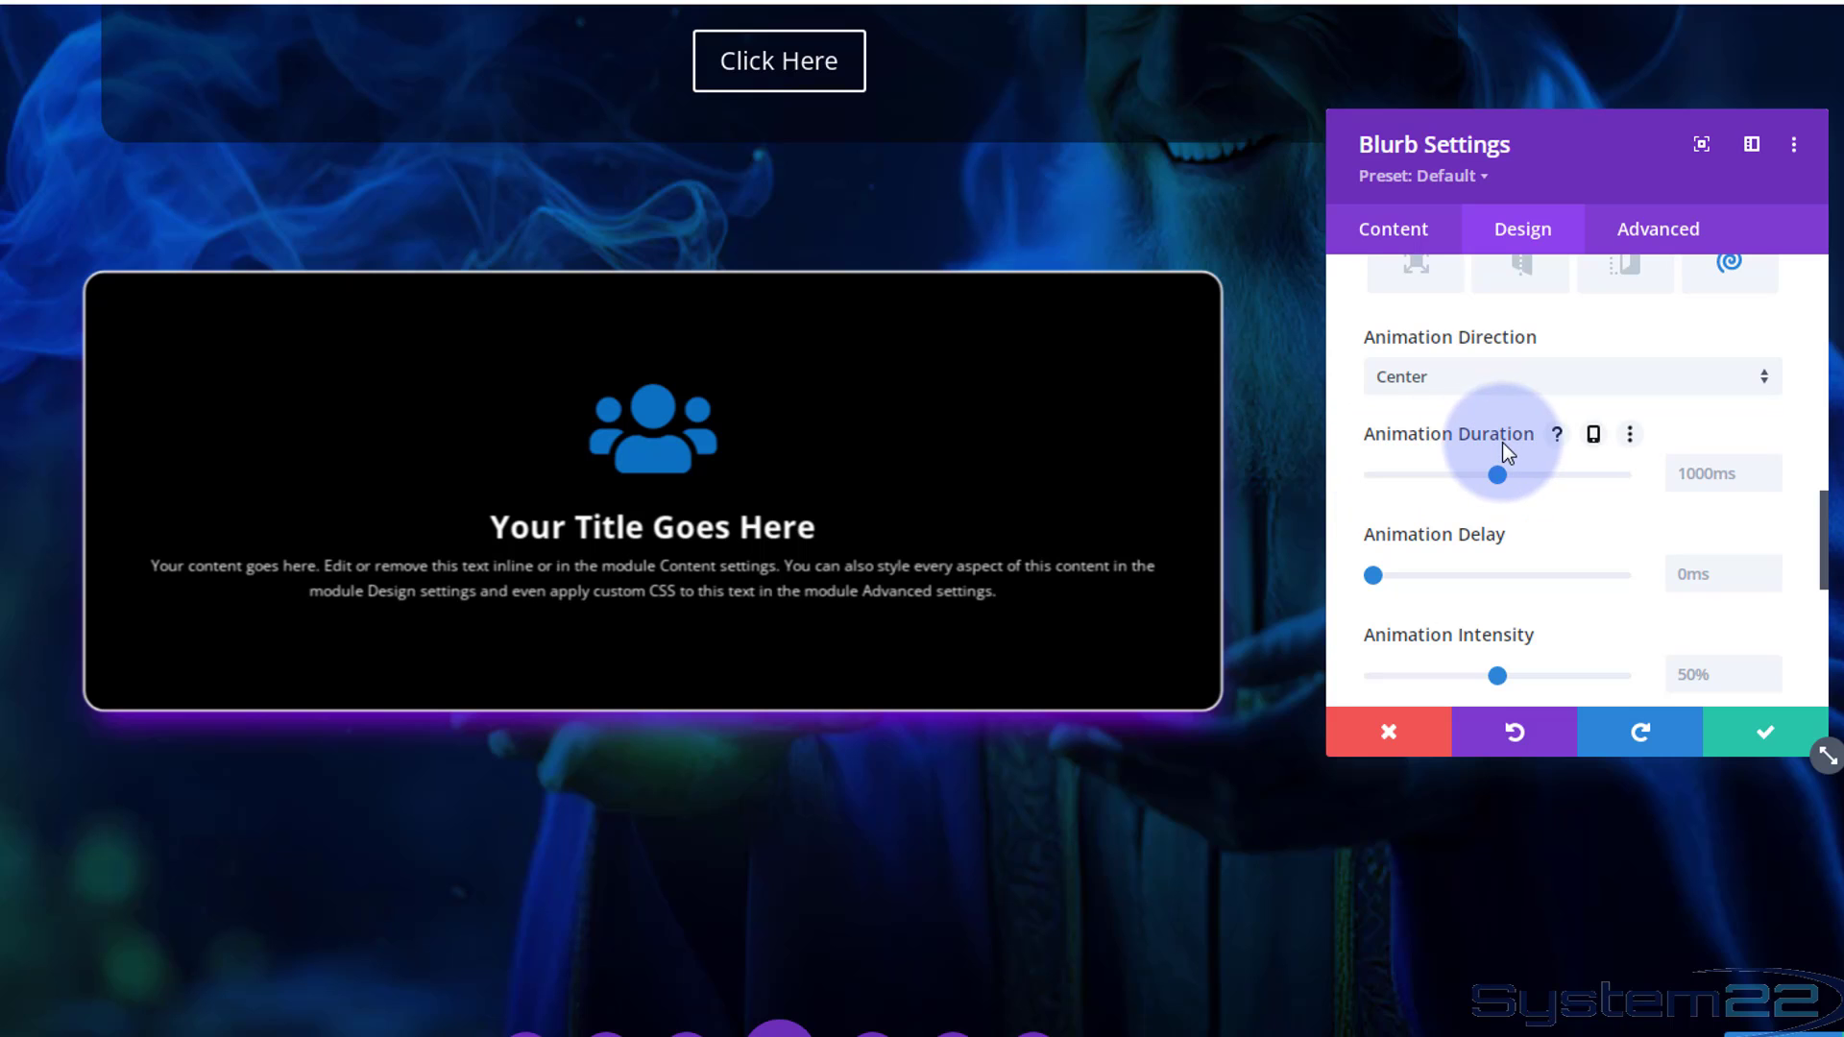
scroll(1500, 447, up, 1)
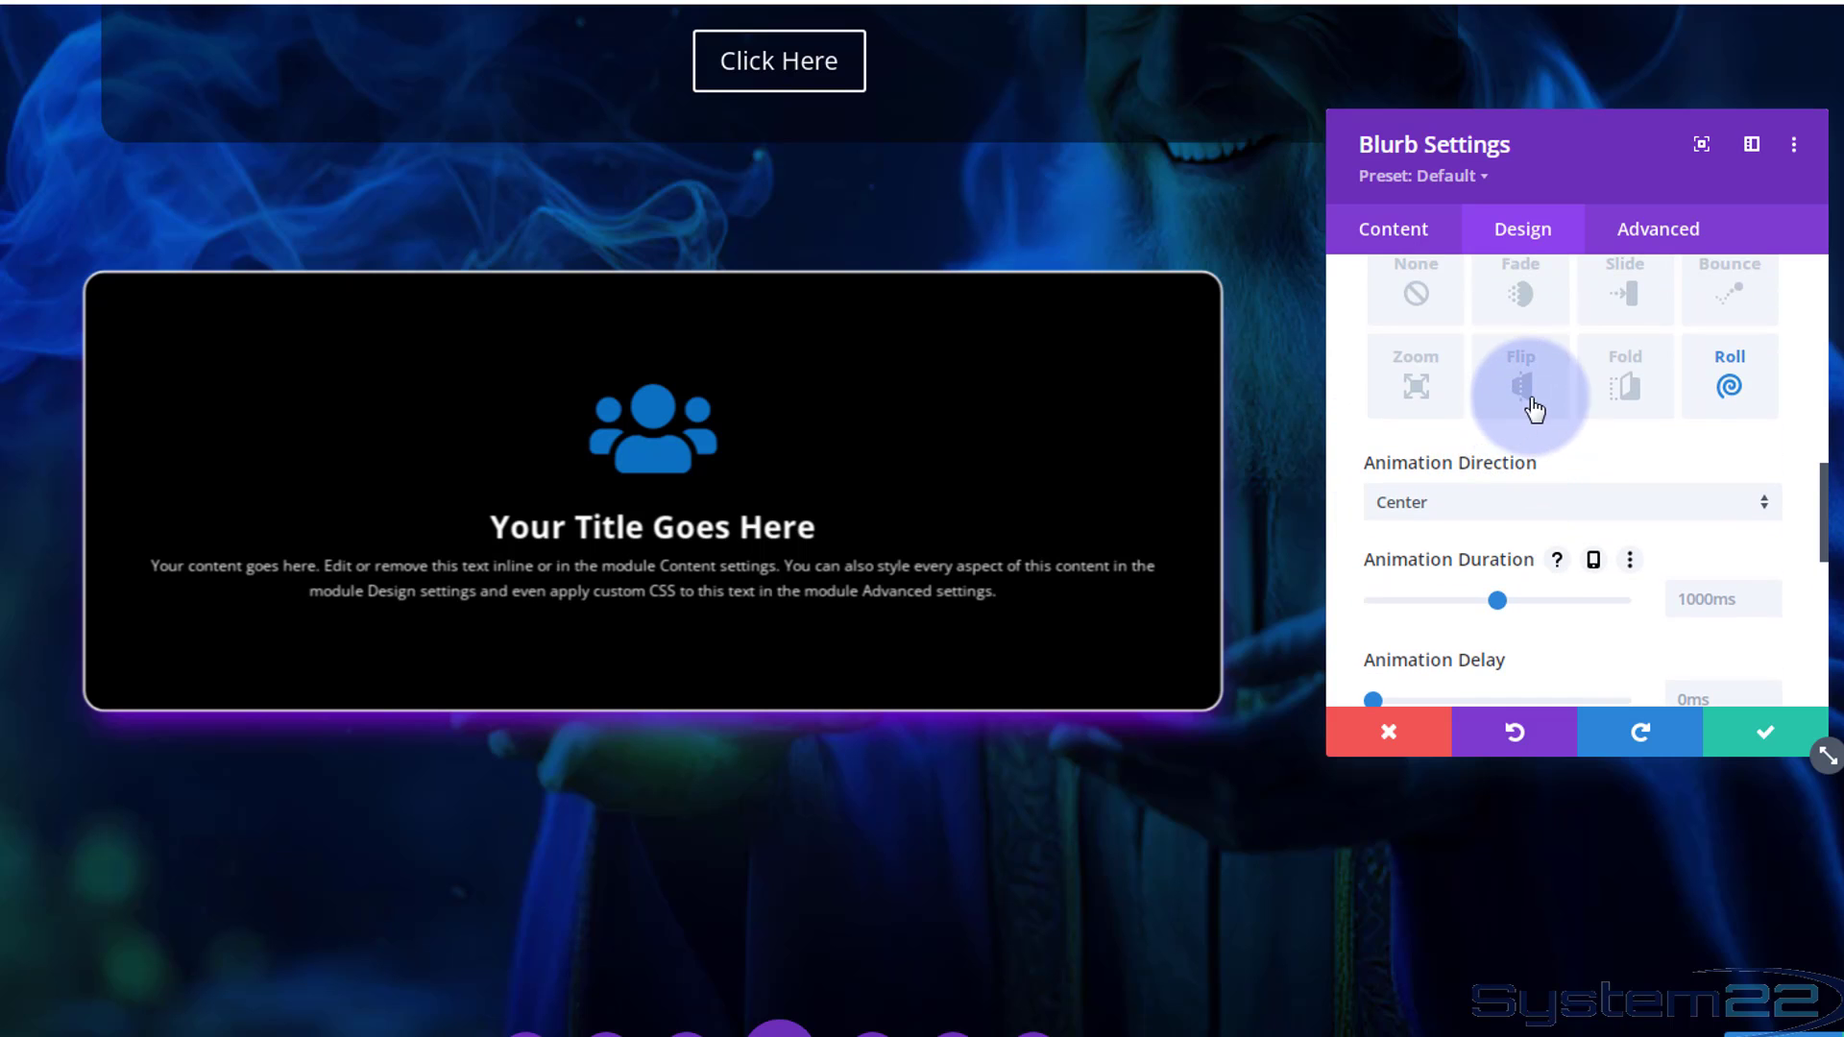
click(1520, 389)
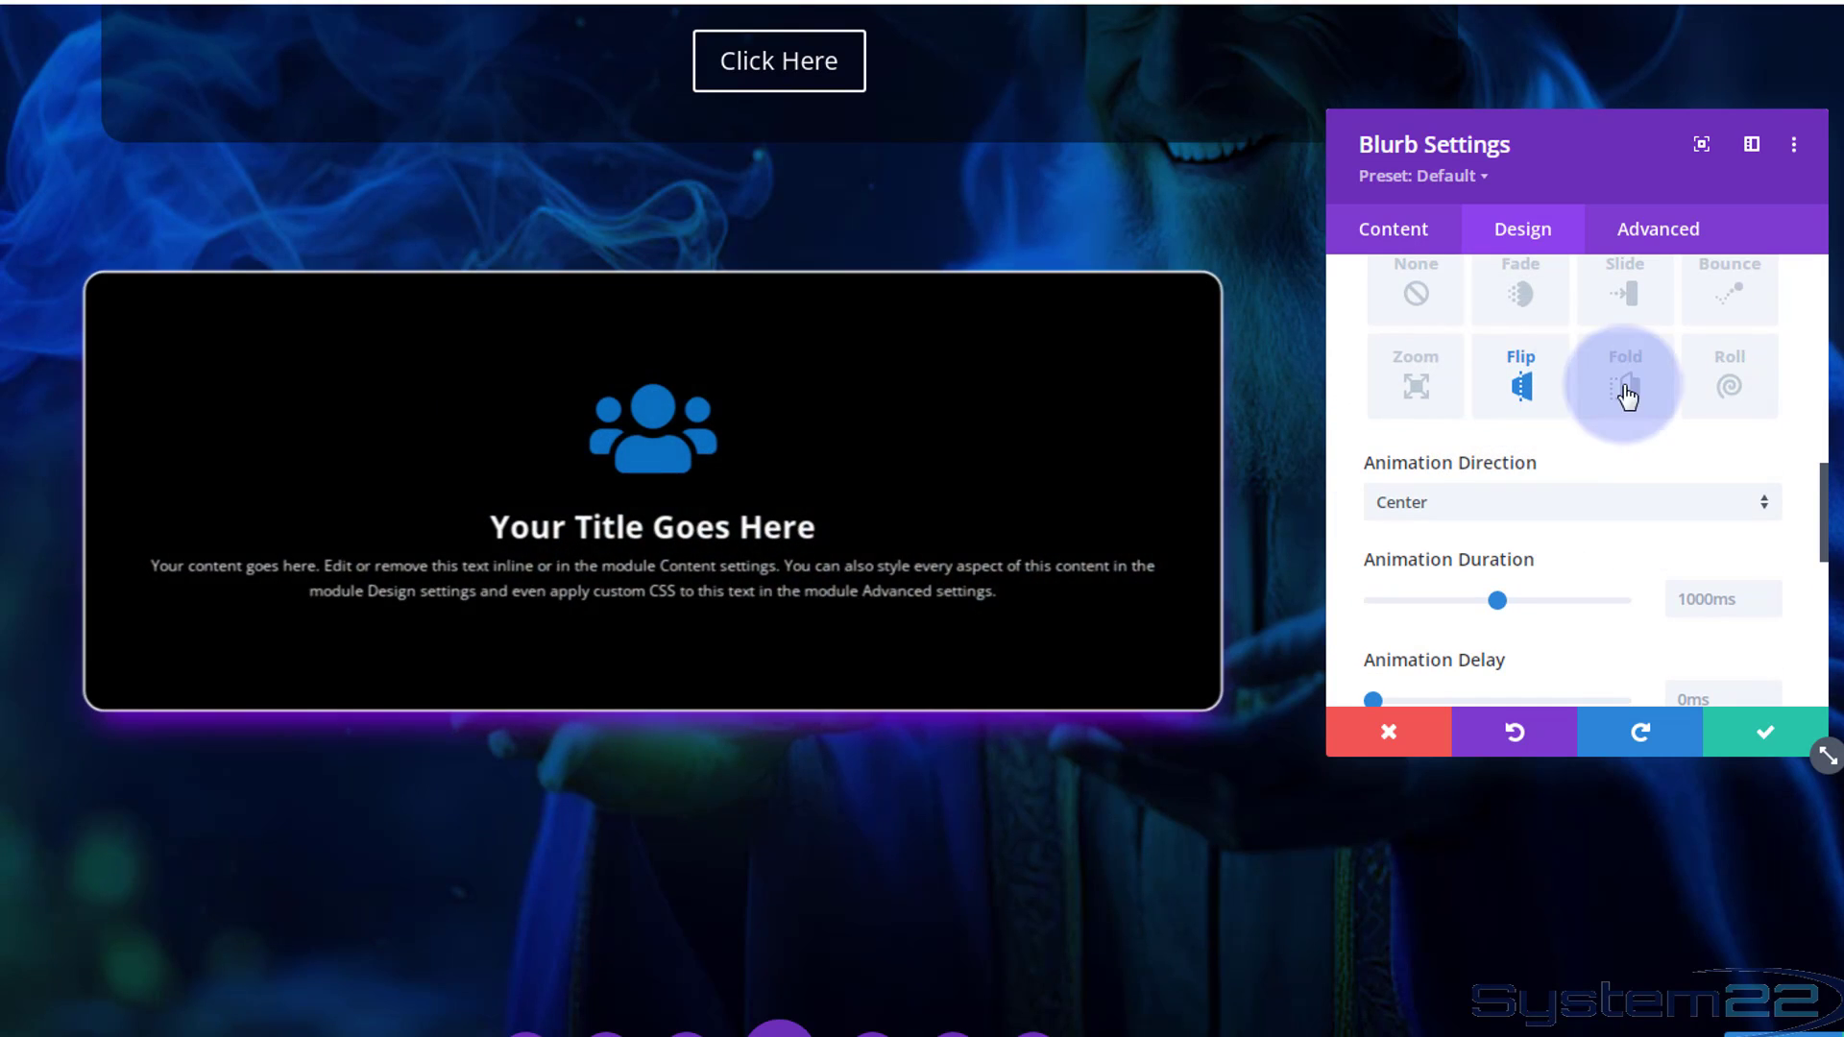
Review the blurb's animation duration, delay, intensity and starting opacity settings, and check the available animation speed curves
scroll(1554, 484, down, 1)
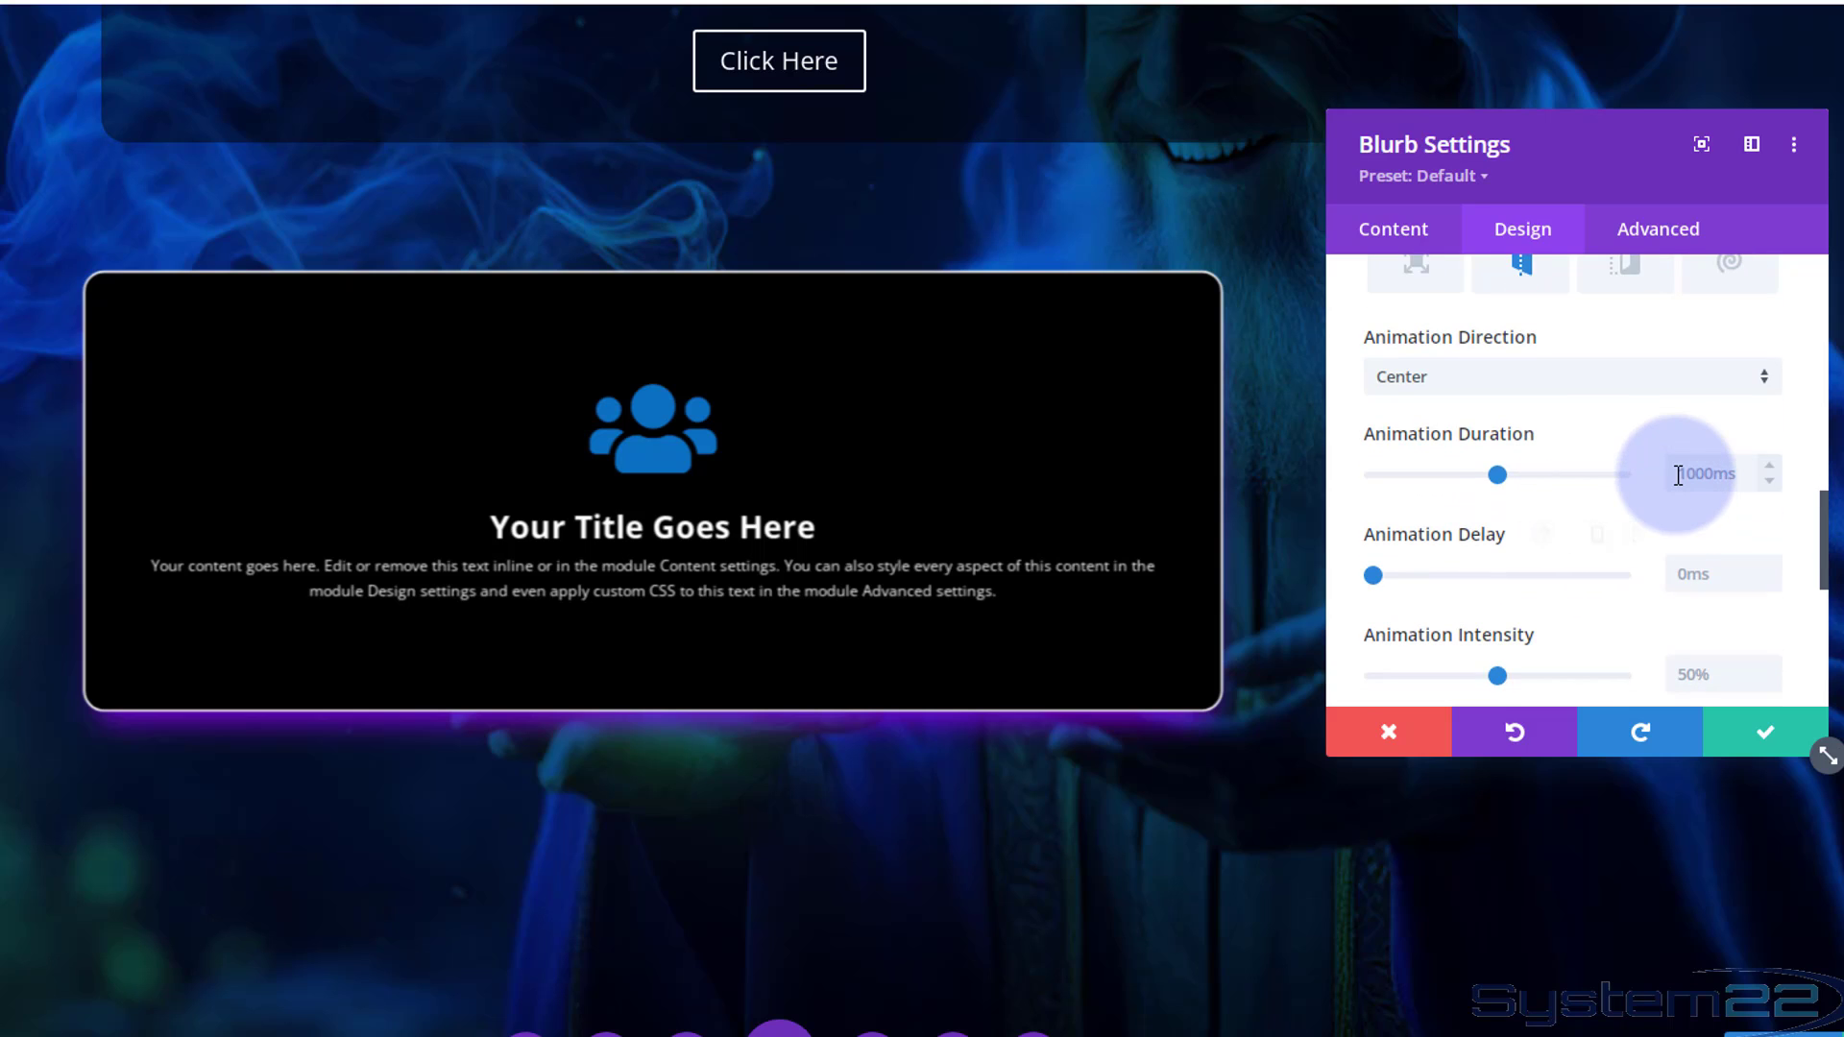
scroll(1617, 504, down, 1)
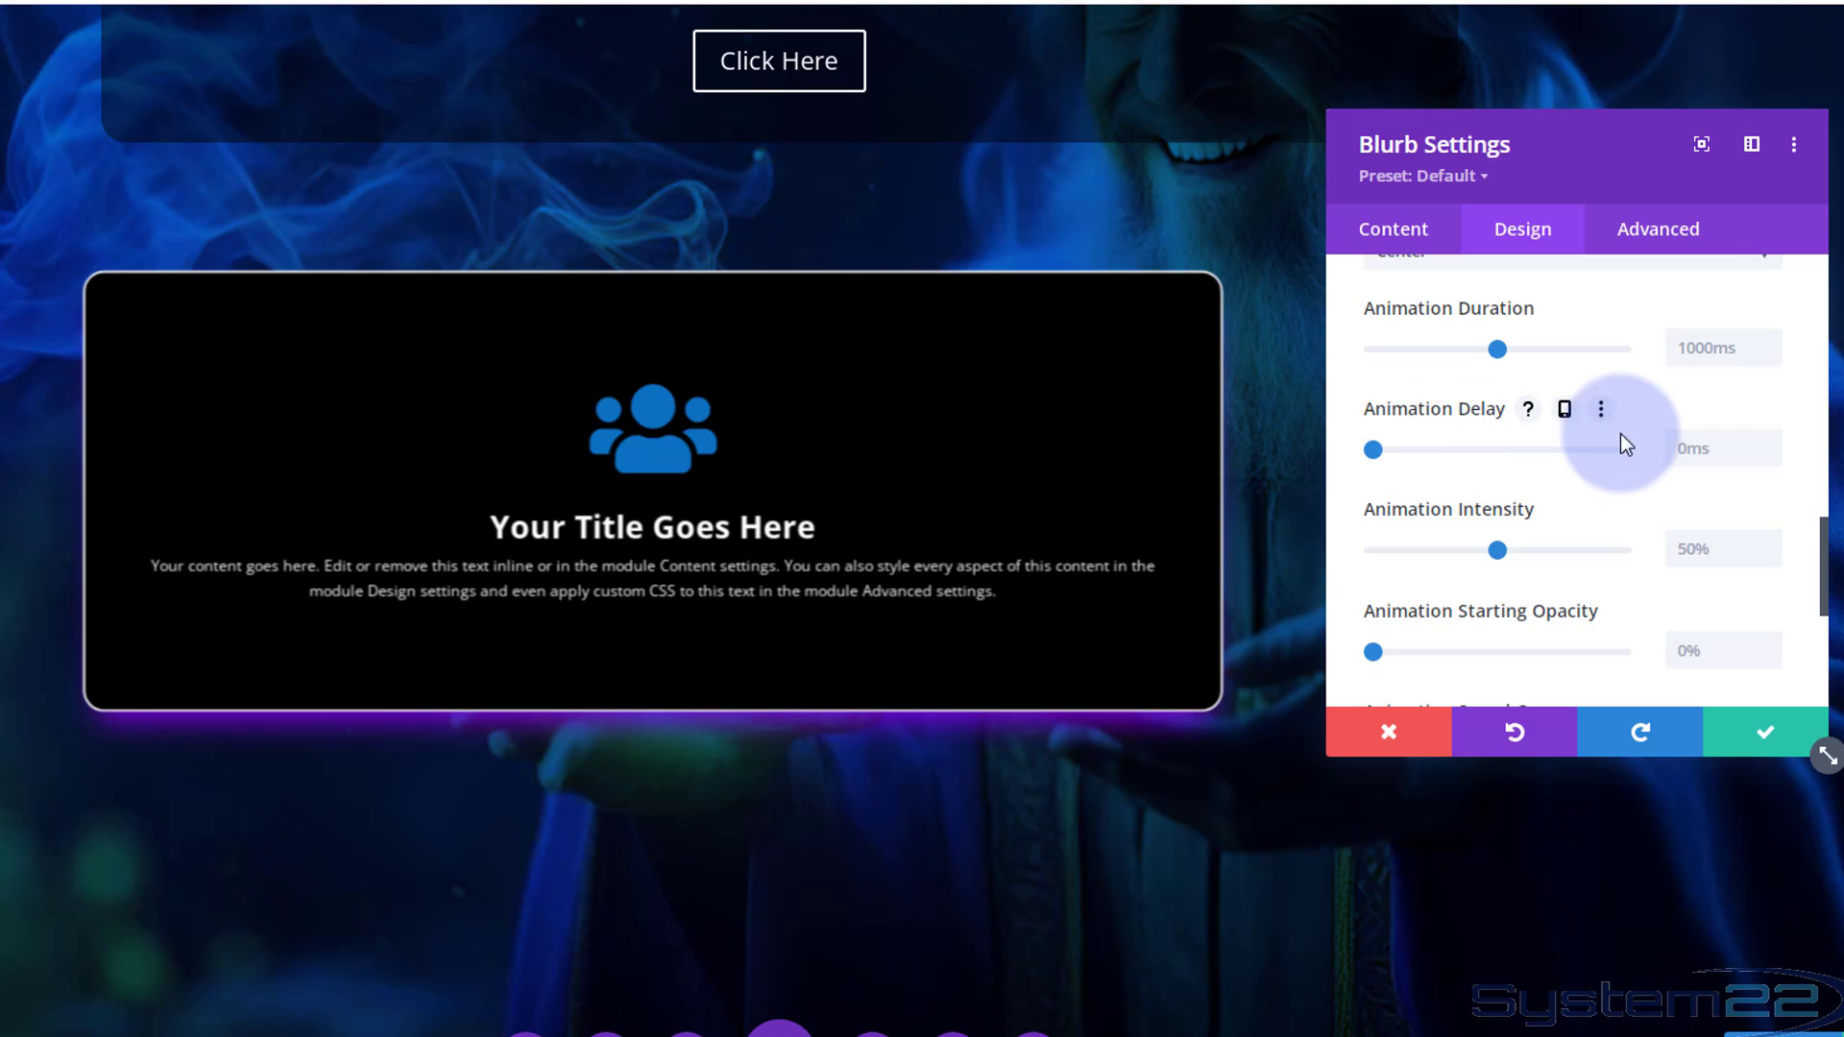
scroll(1548, 428, down, 1)
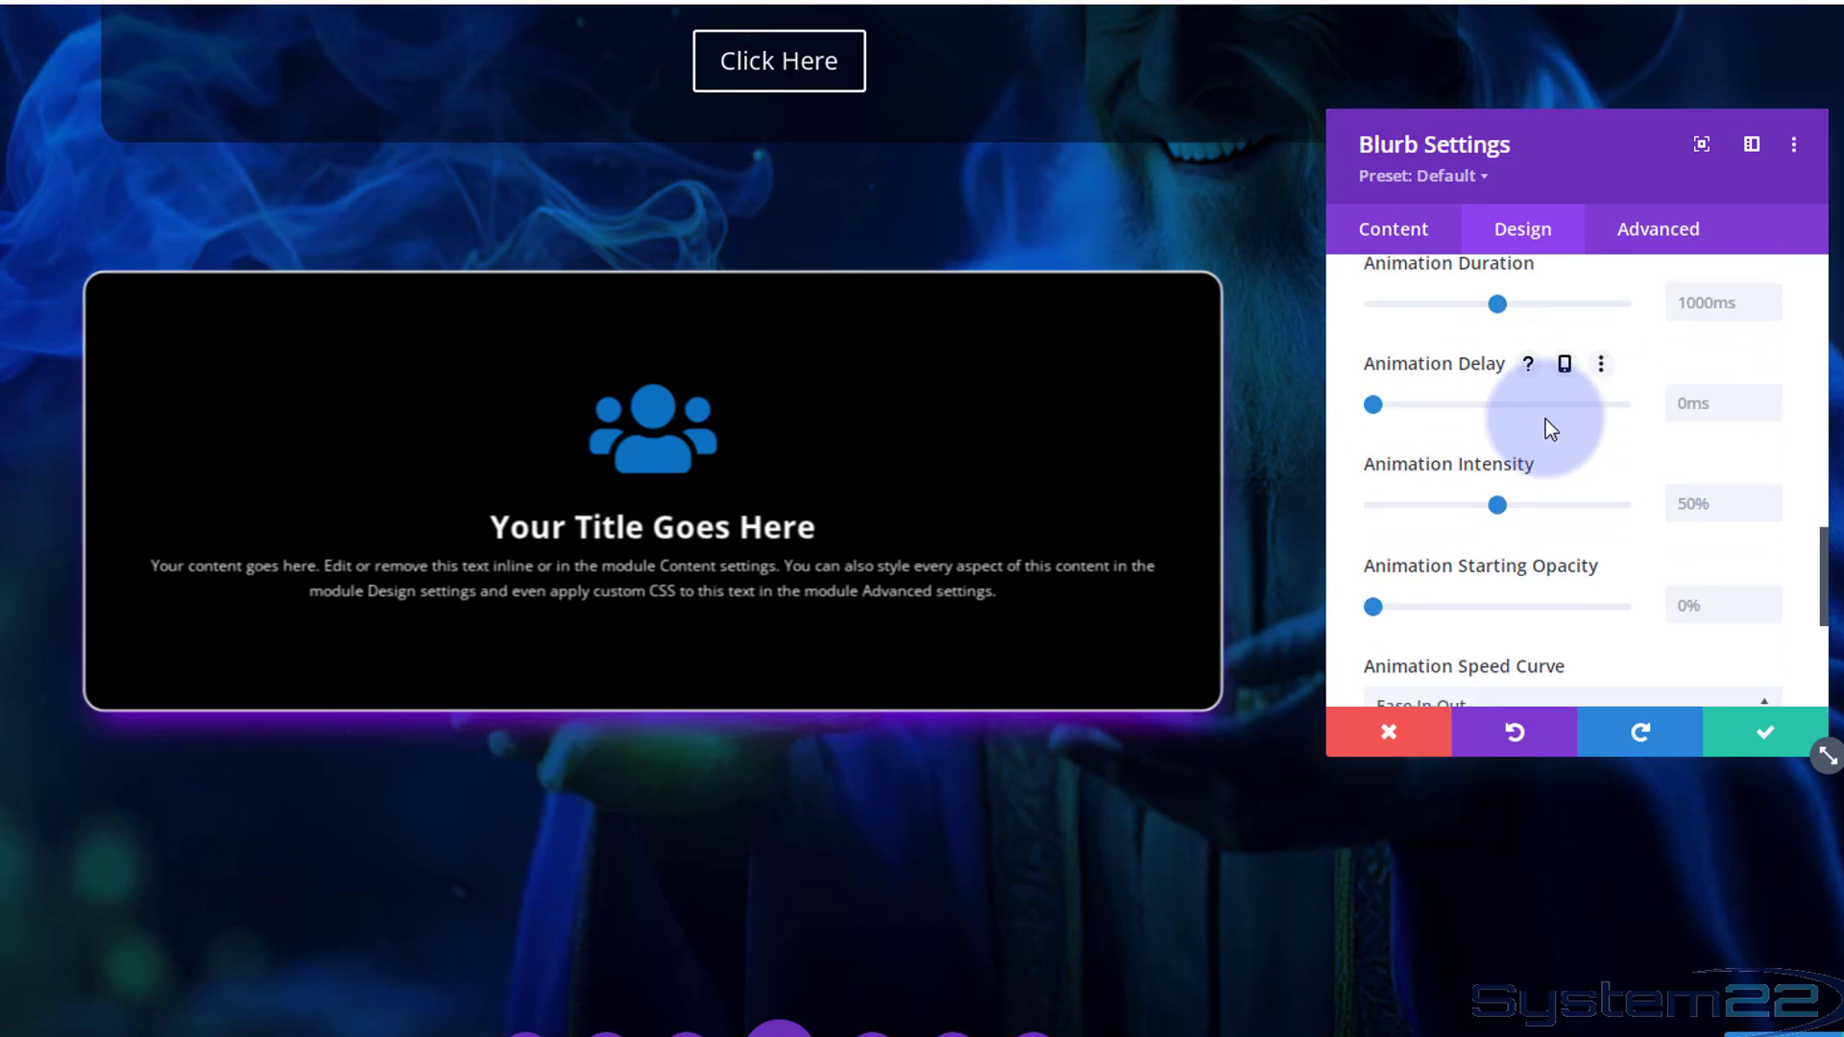
scroll(1546, 419, down, 2)
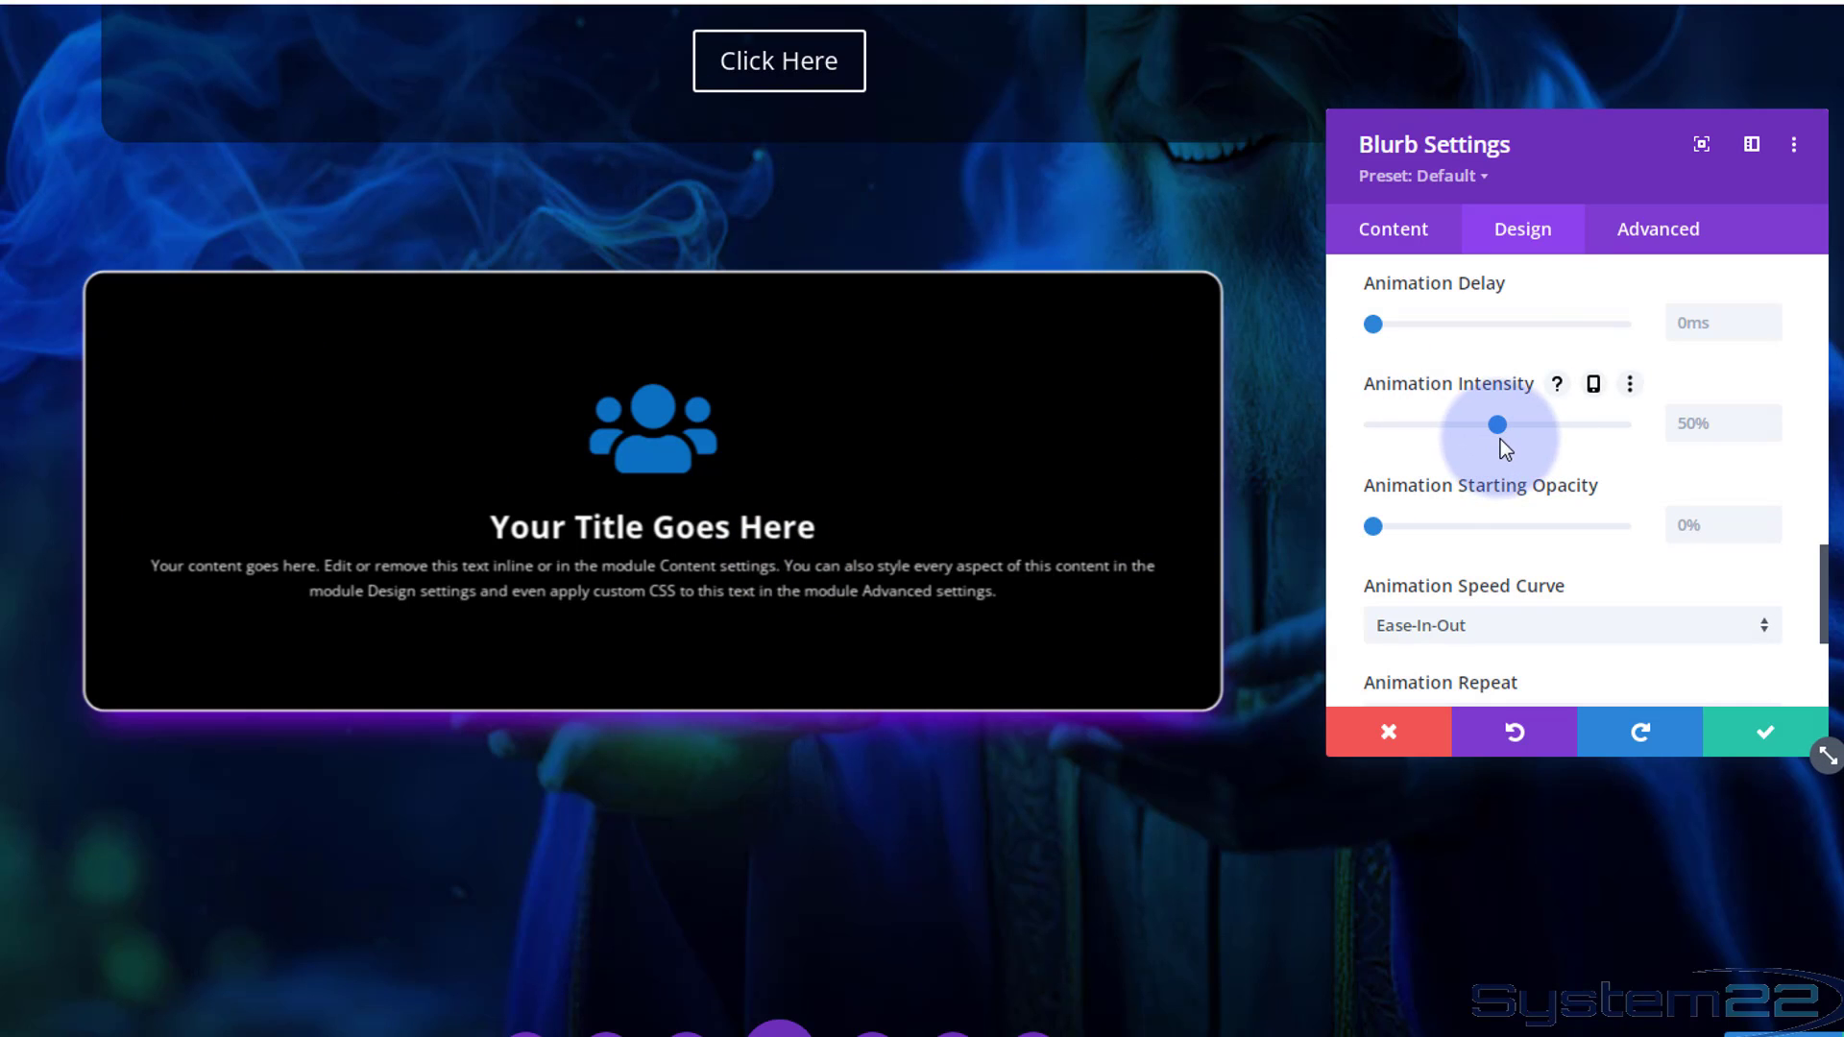
scroll(1500, 440, down, 3)
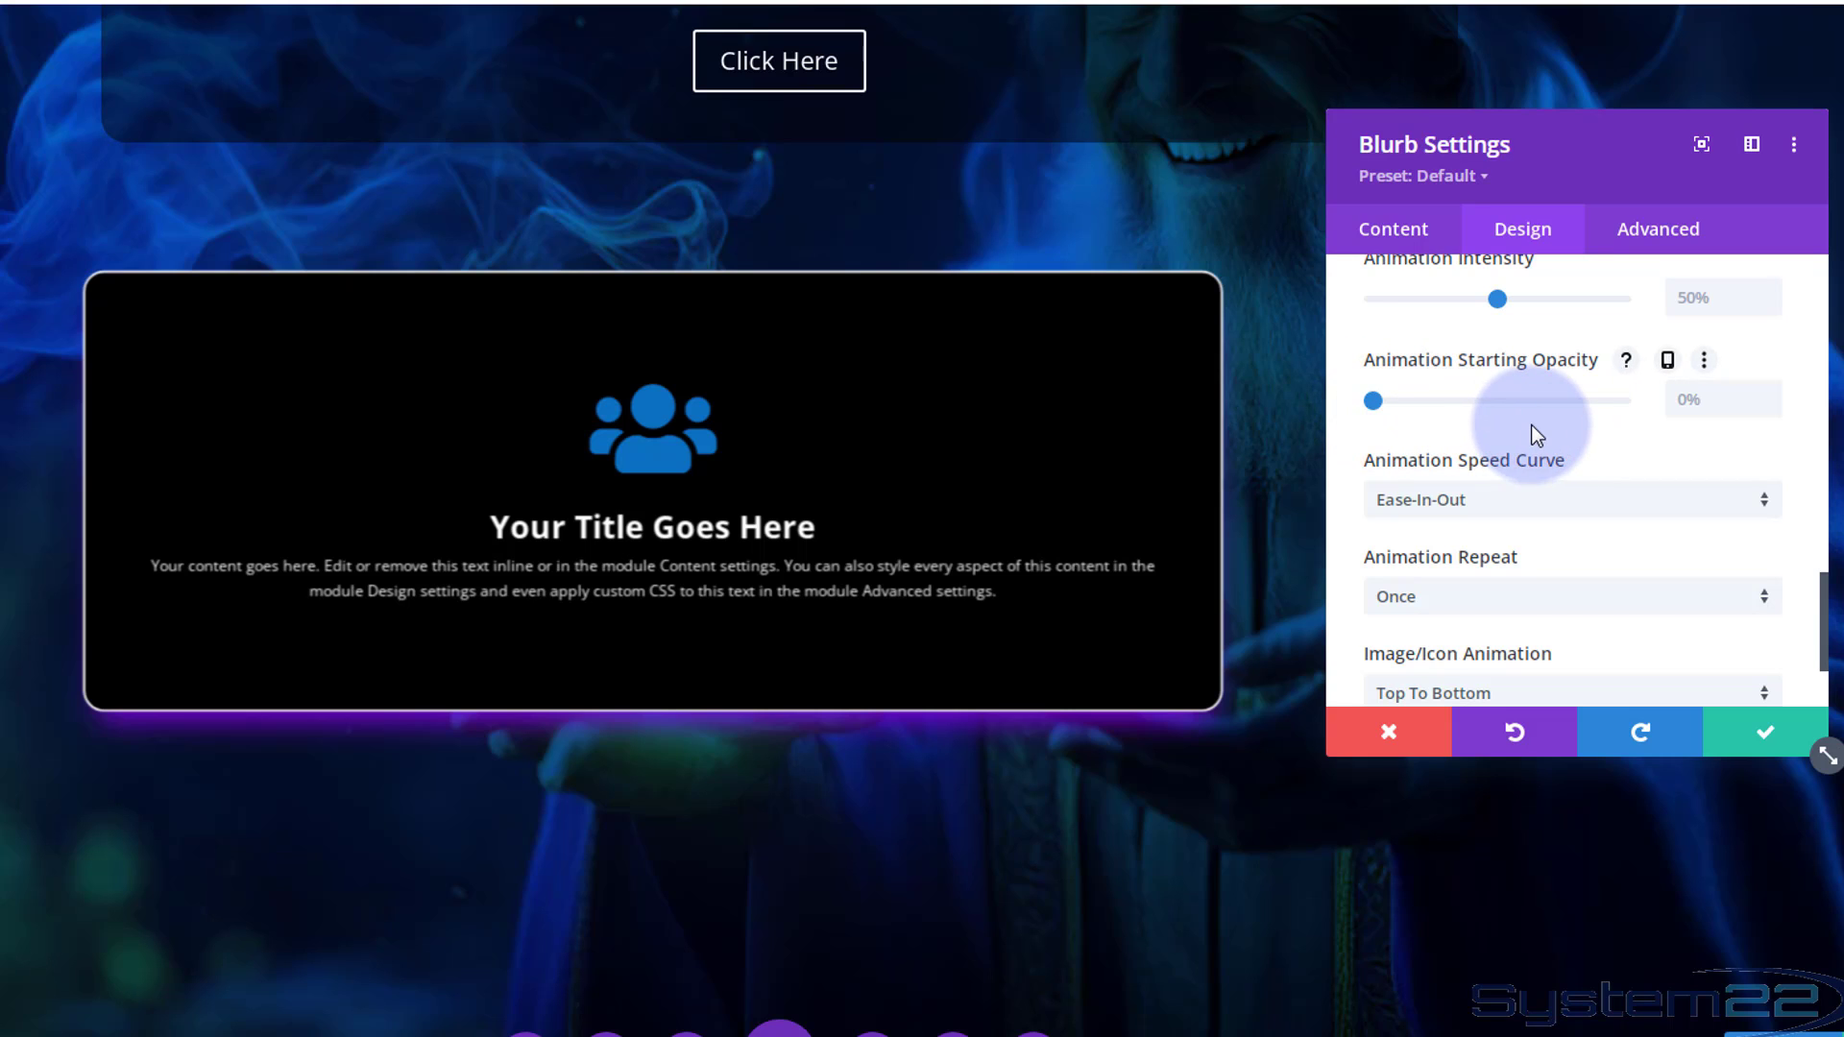
scroll(1532, 424, down, 3)
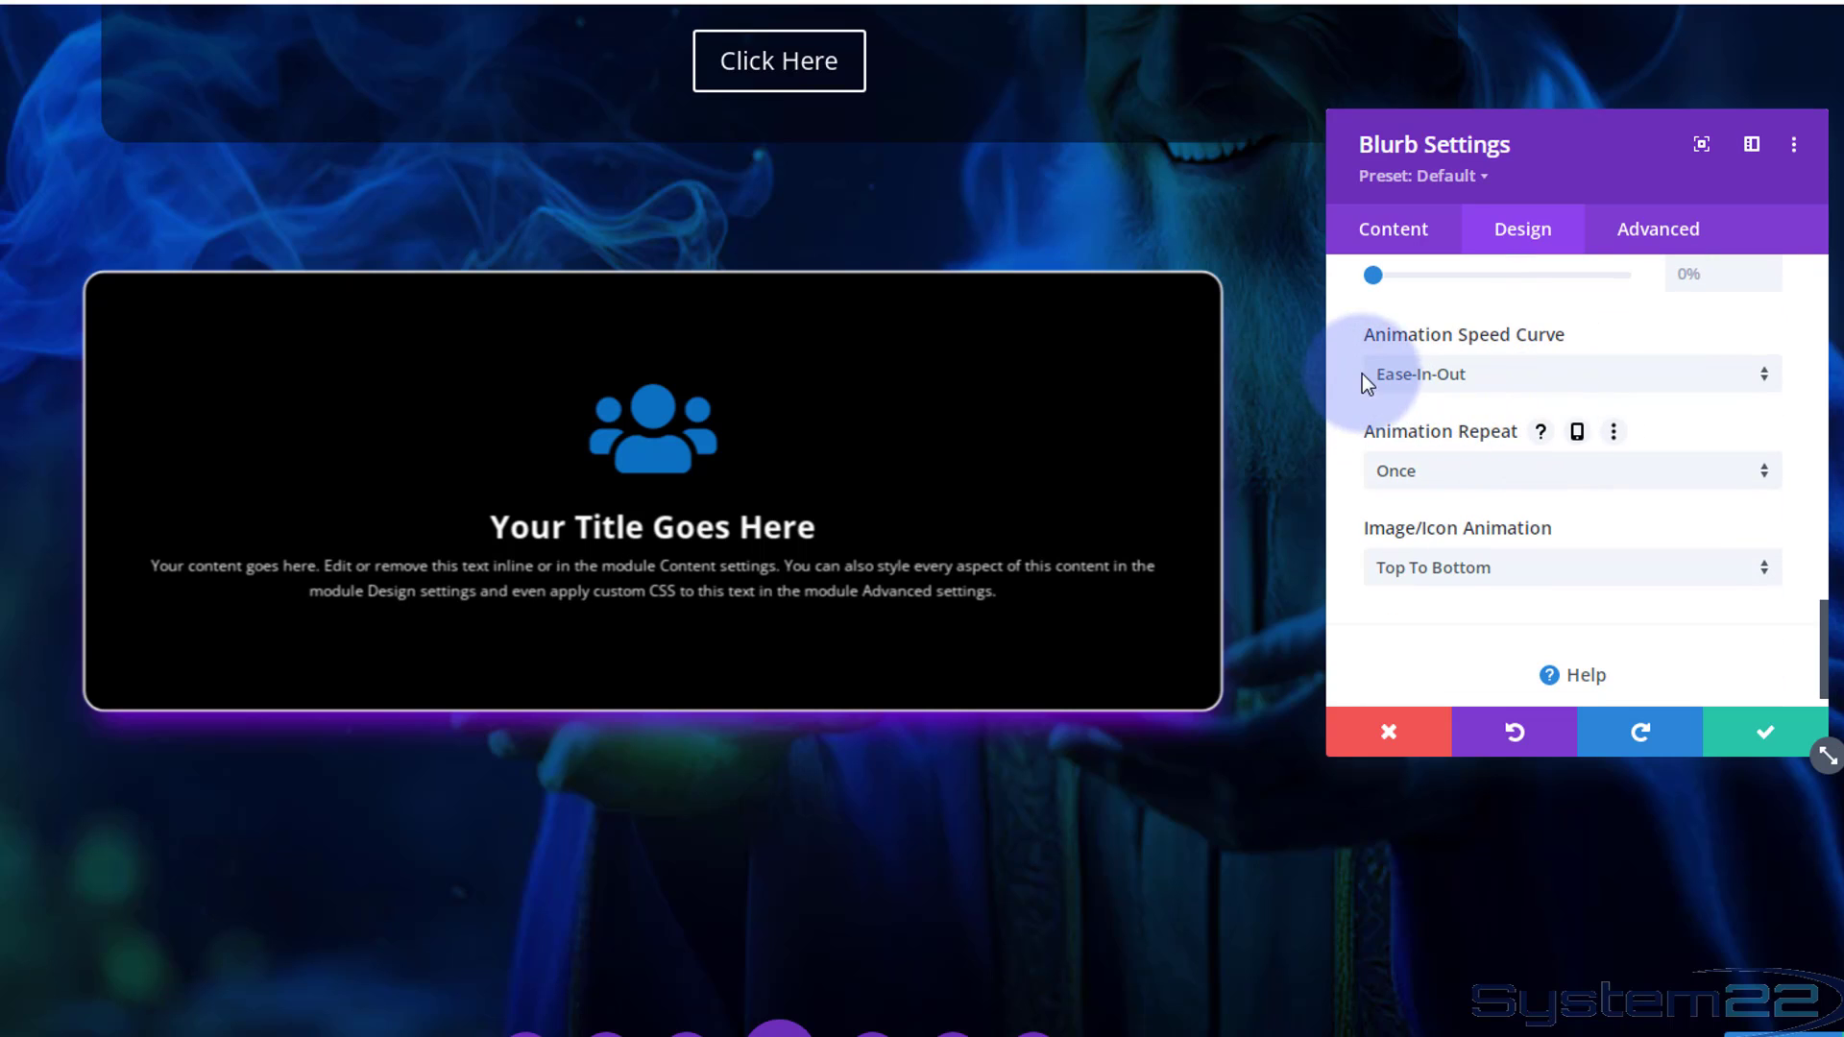
click(1565, 379)
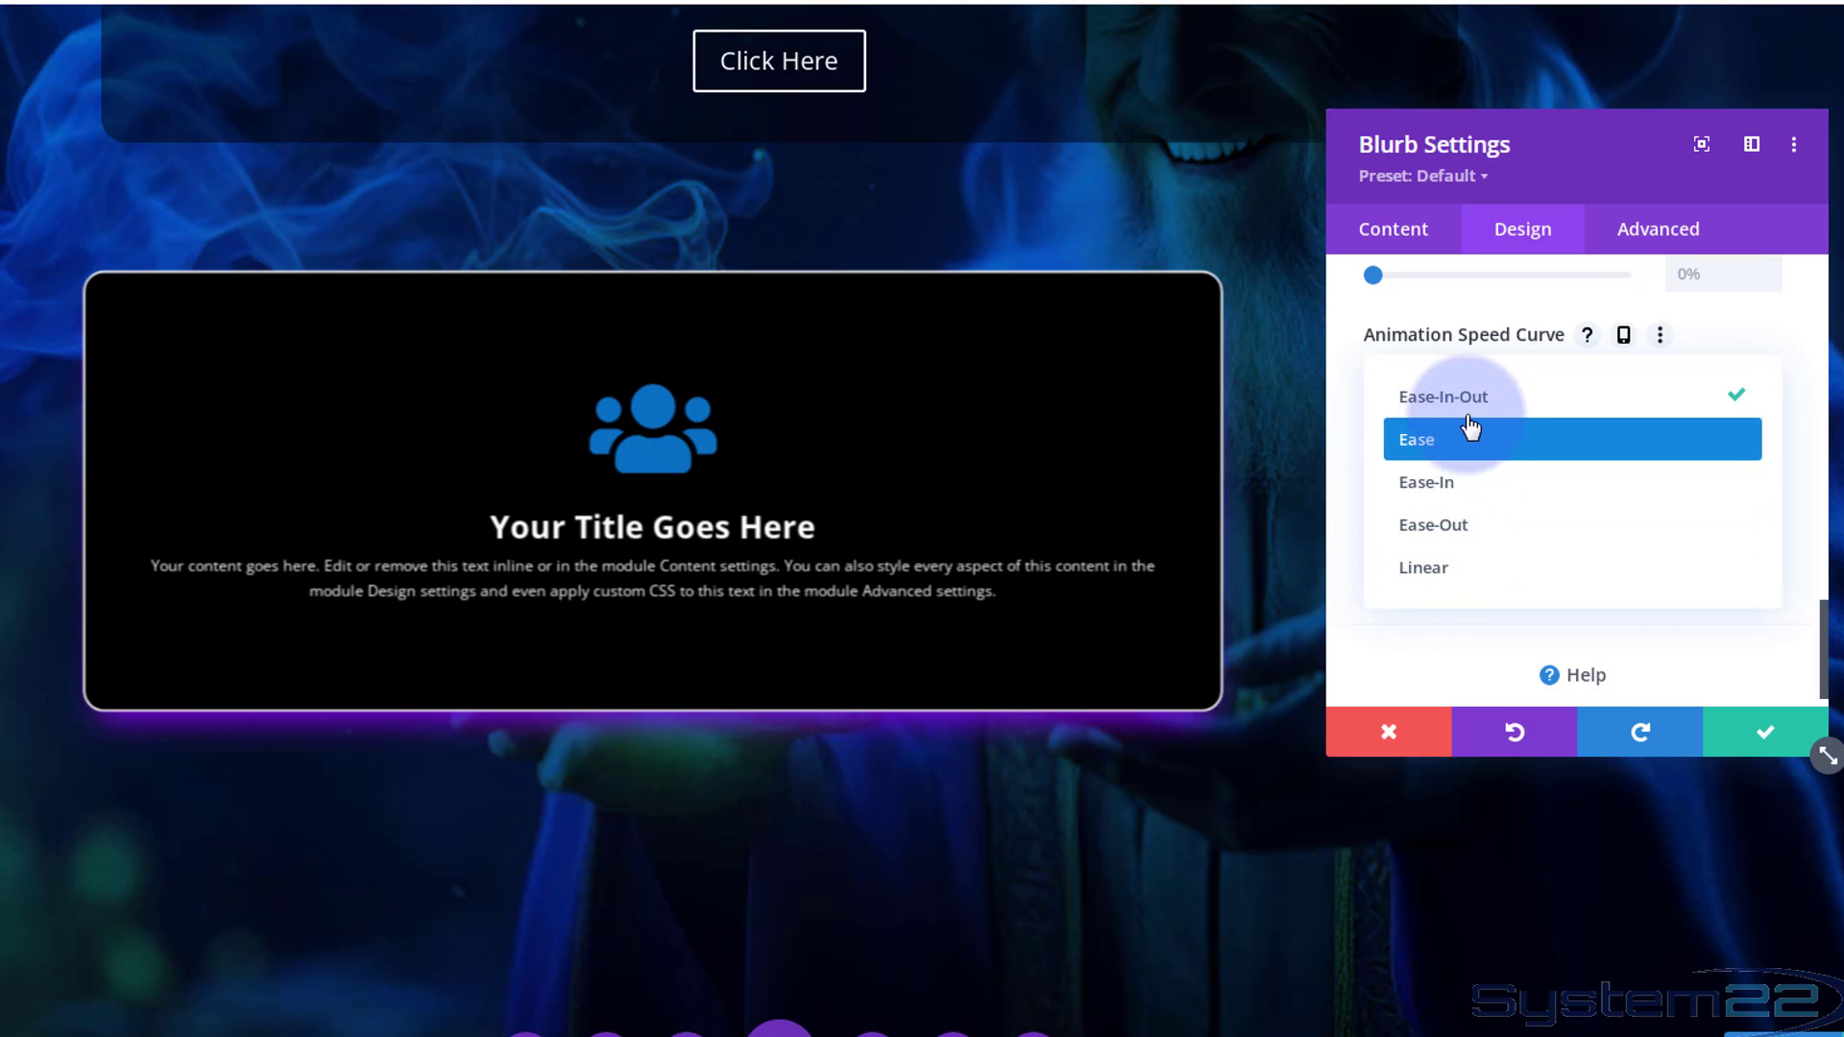
click(1343, 378)
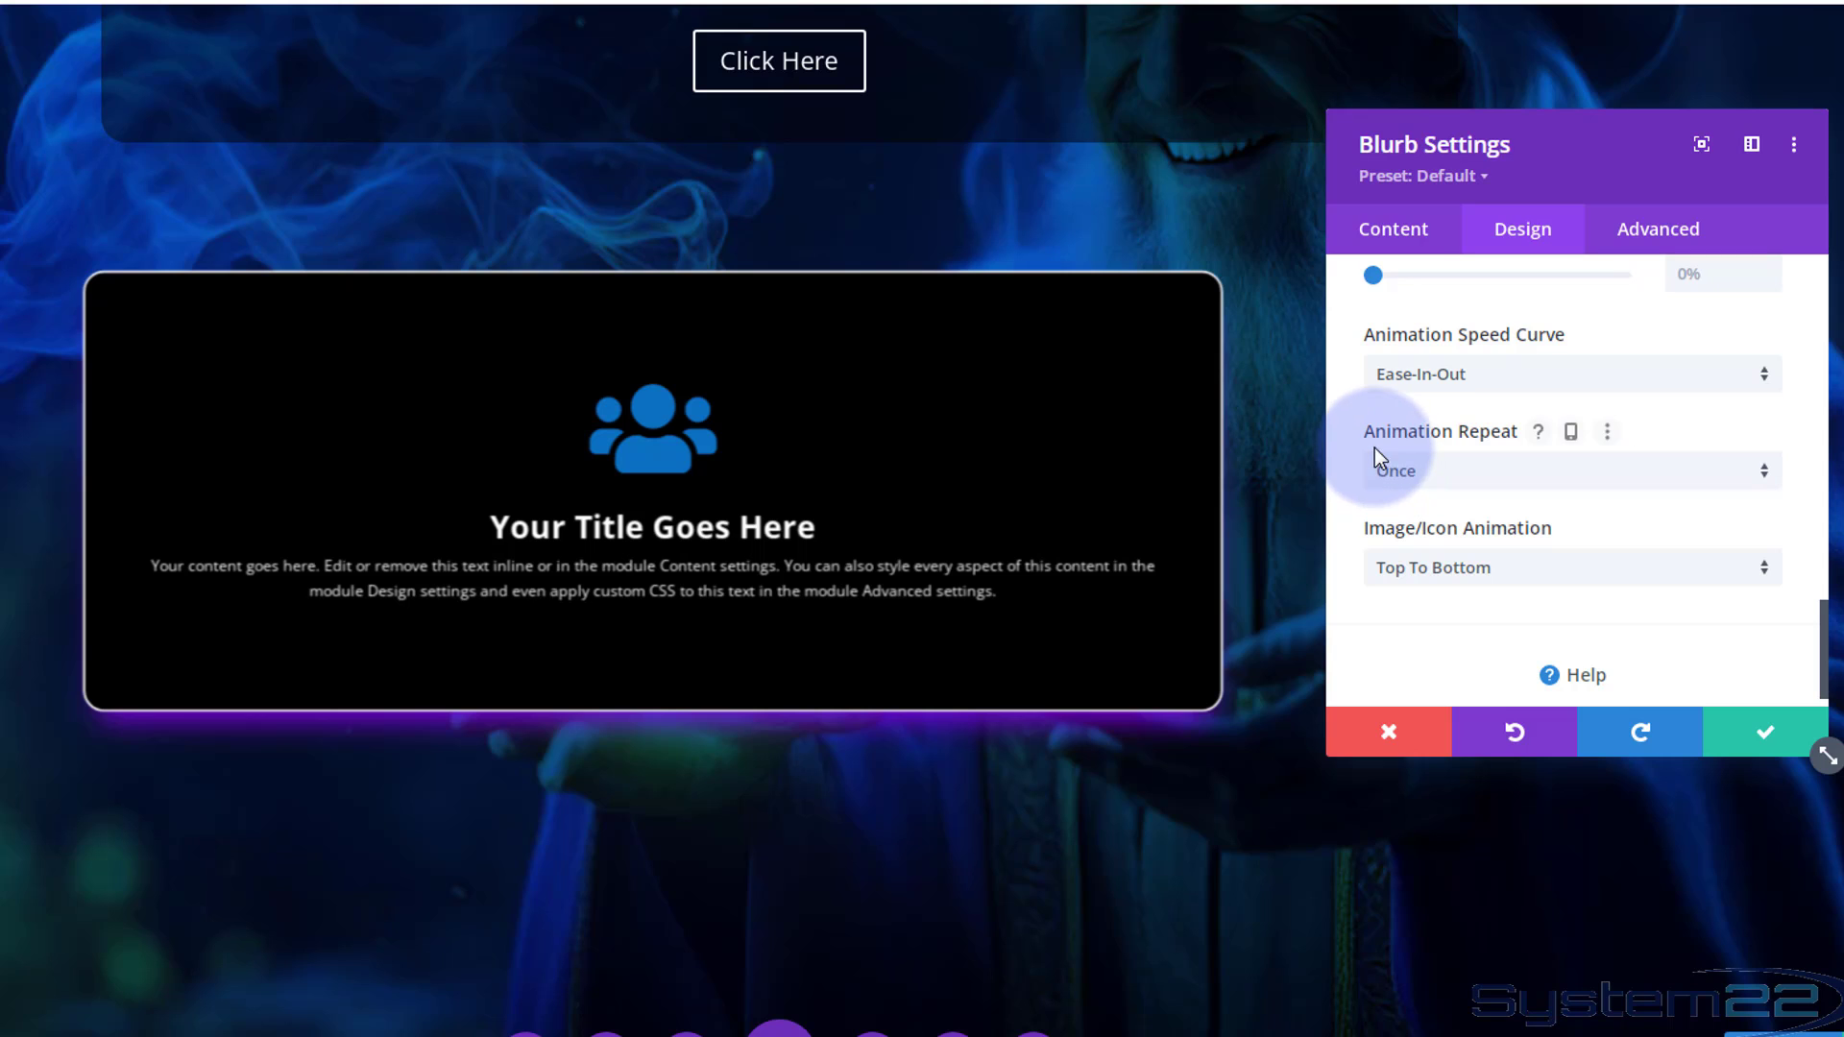
Check the options for the blurb's animation repeat and its image/icon animation without changing either setting
click(1487, 470)
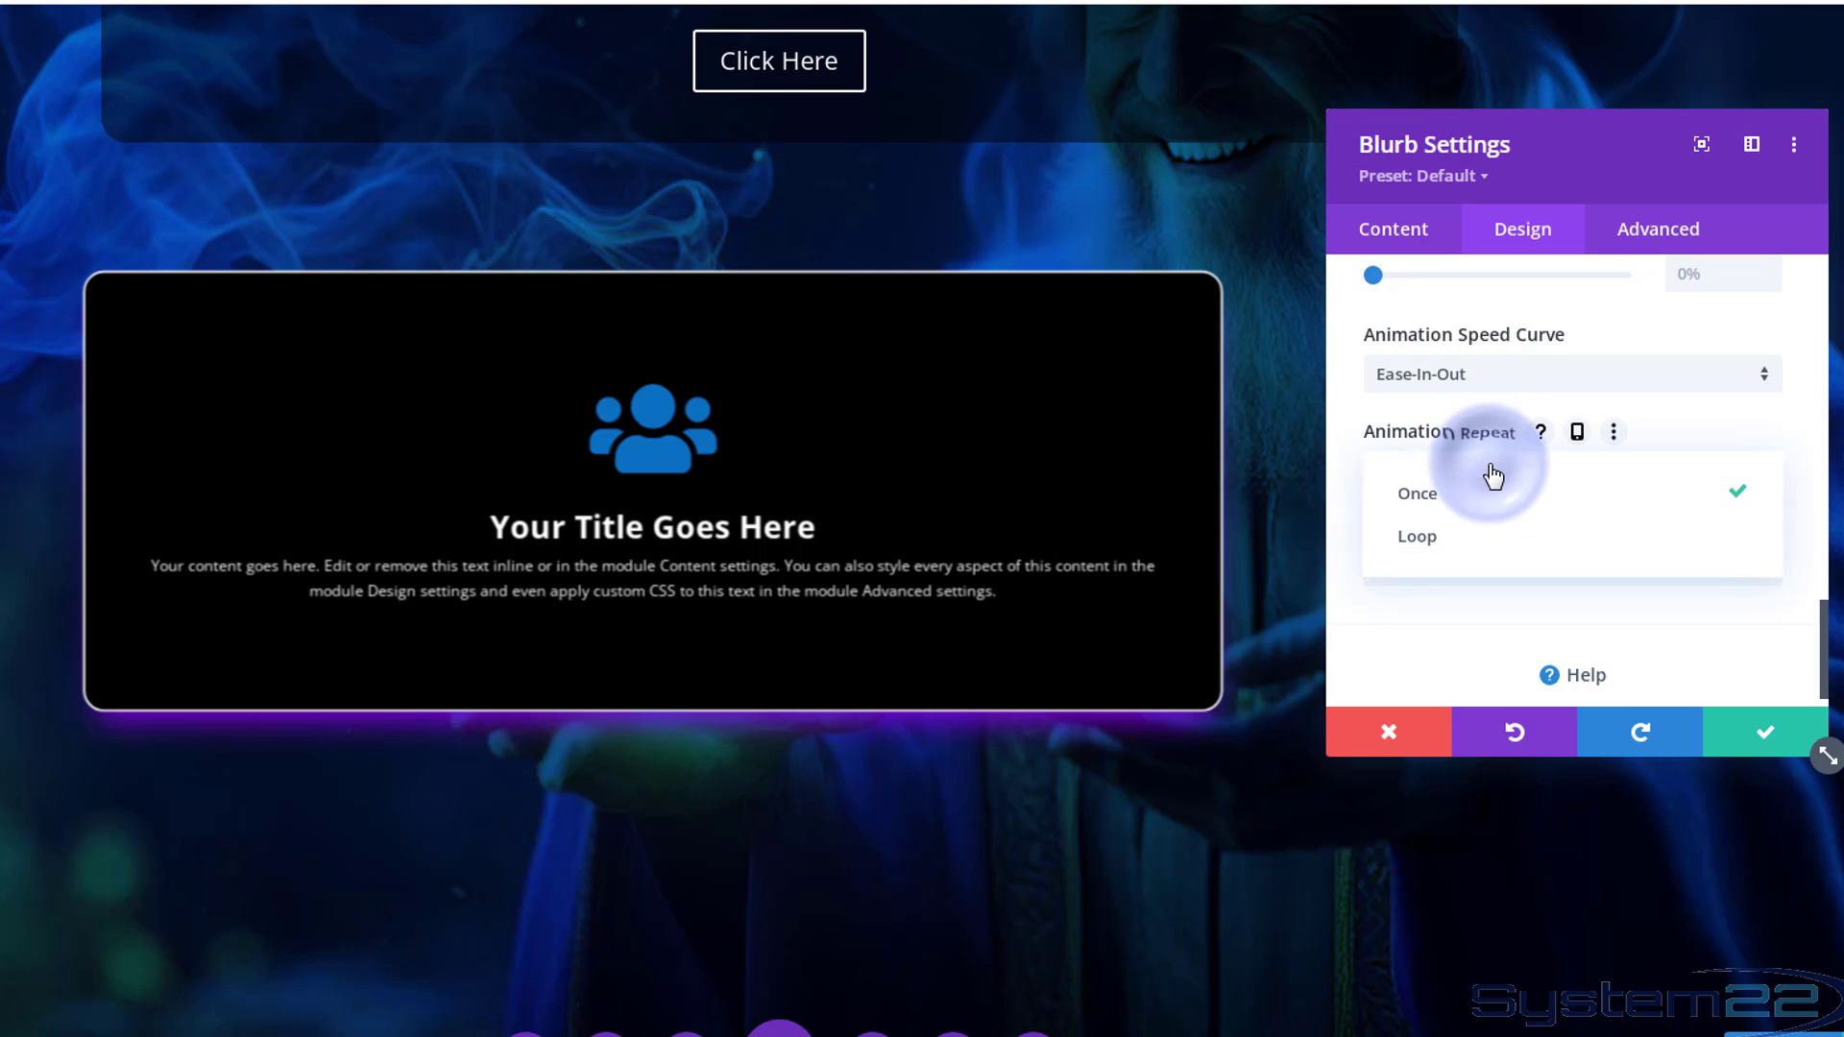
click(1350, 463)
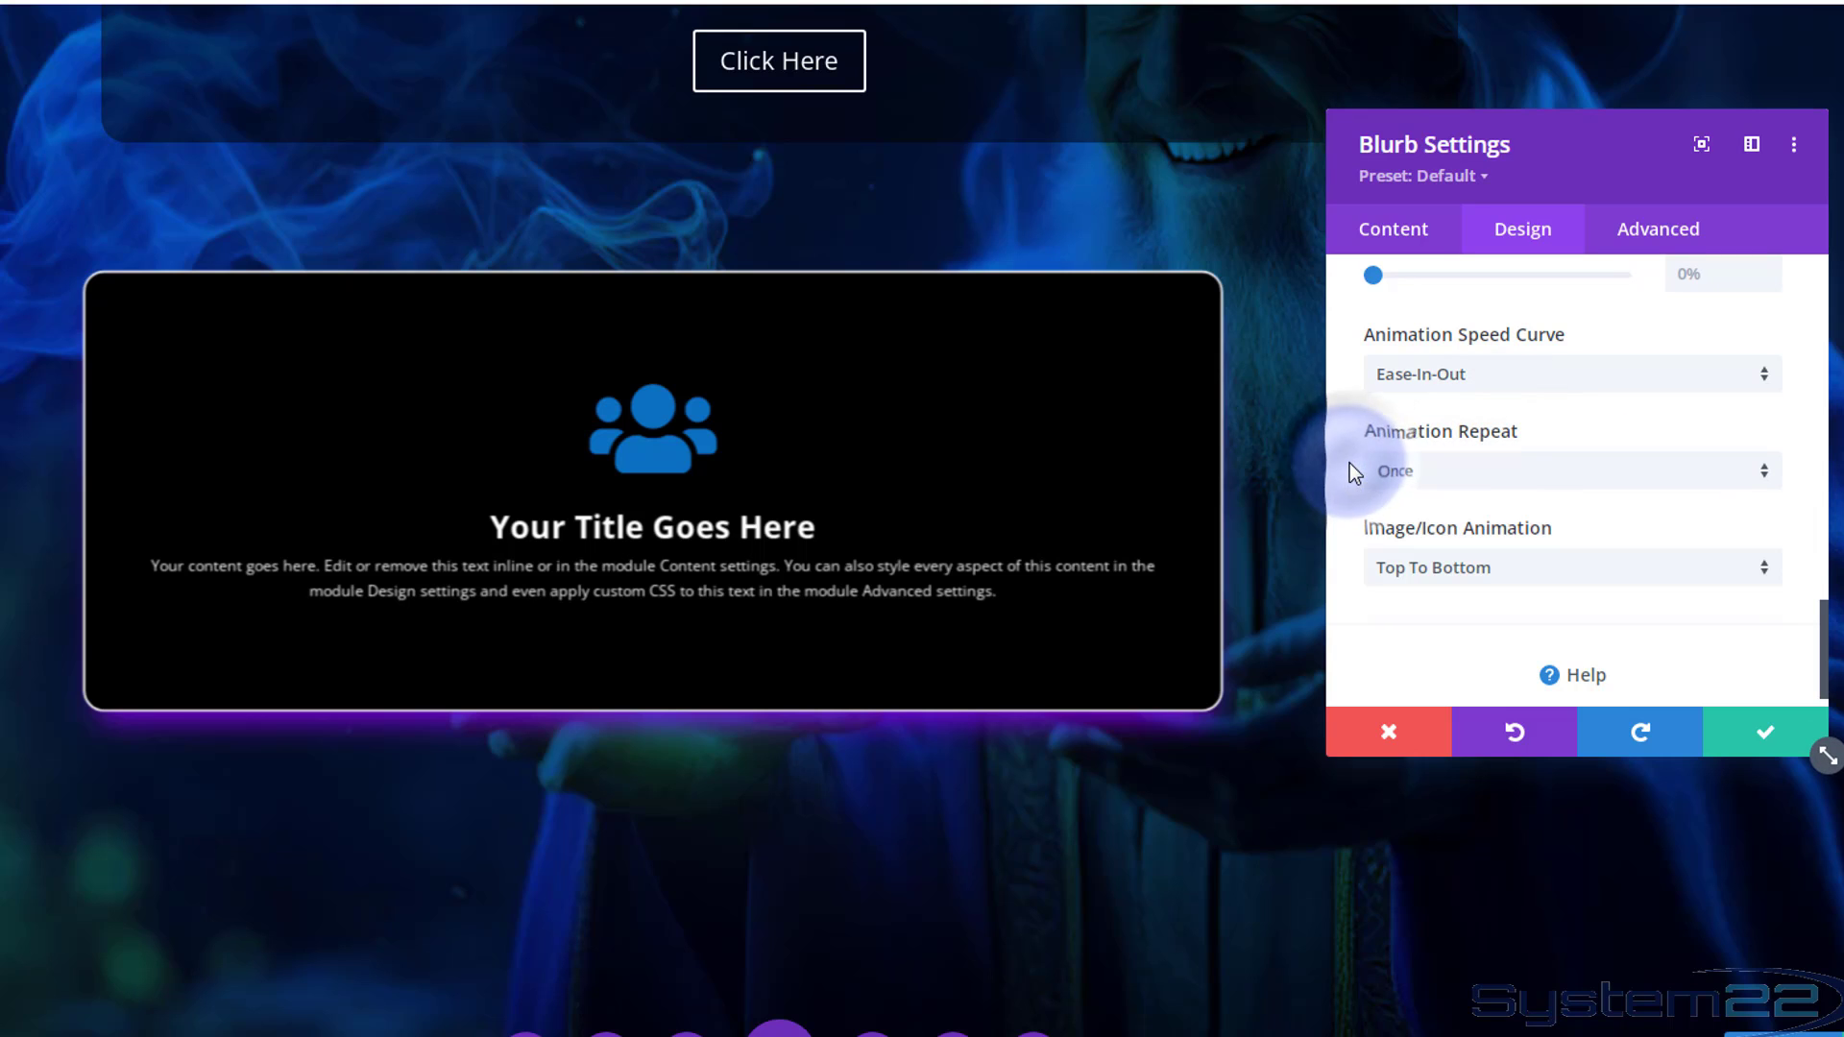
scroll(1350, 459, down, 1)
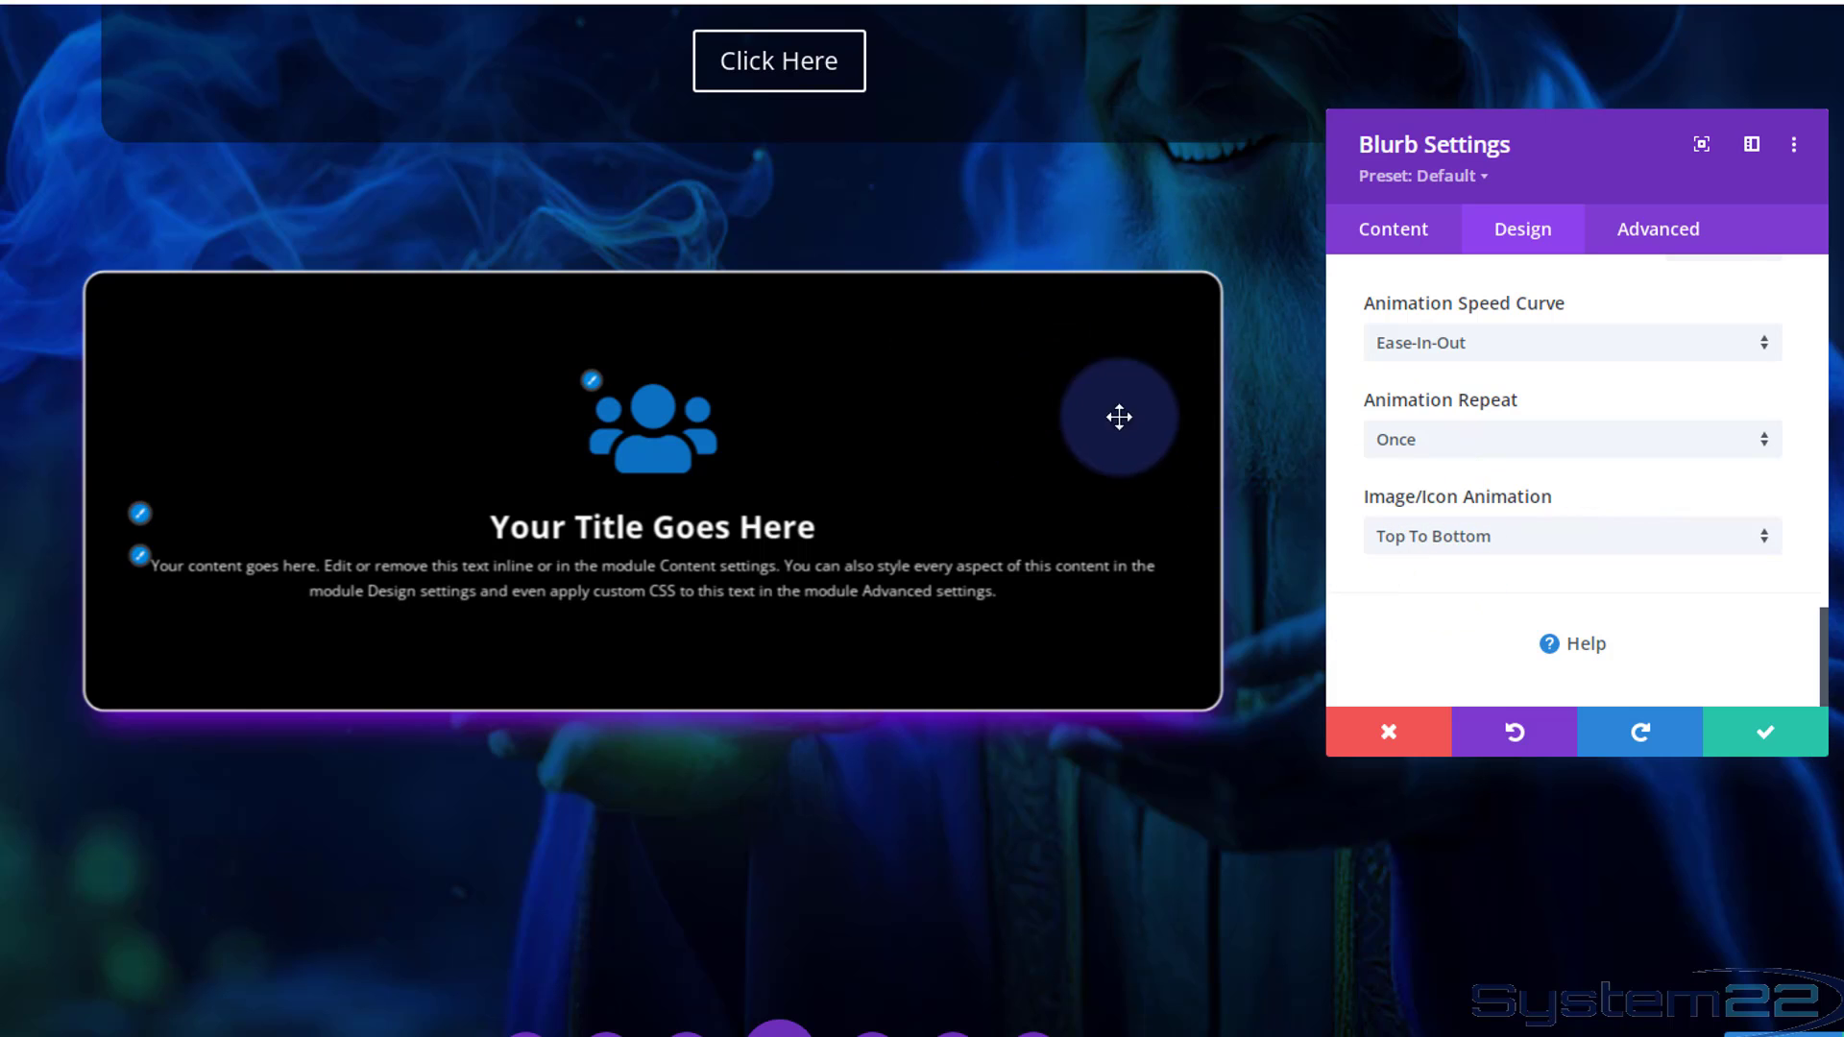
click(1510, 538)
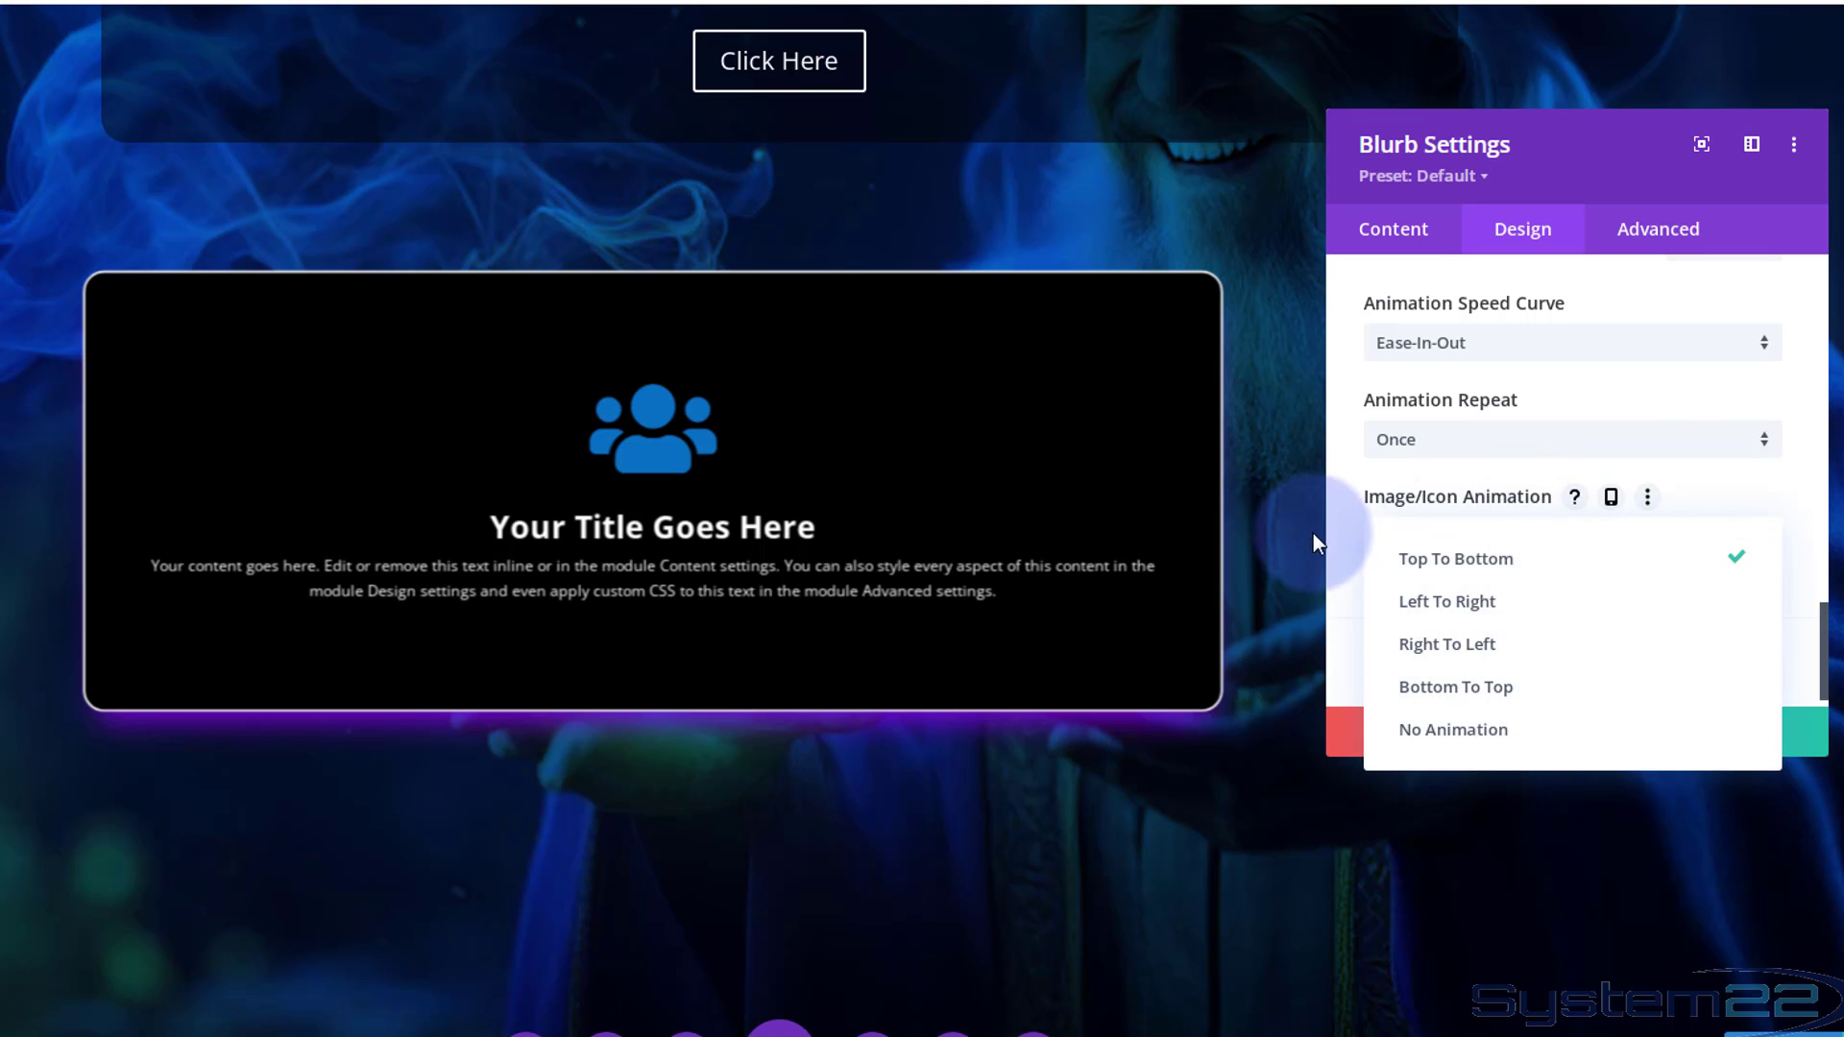
click(1344, 538)
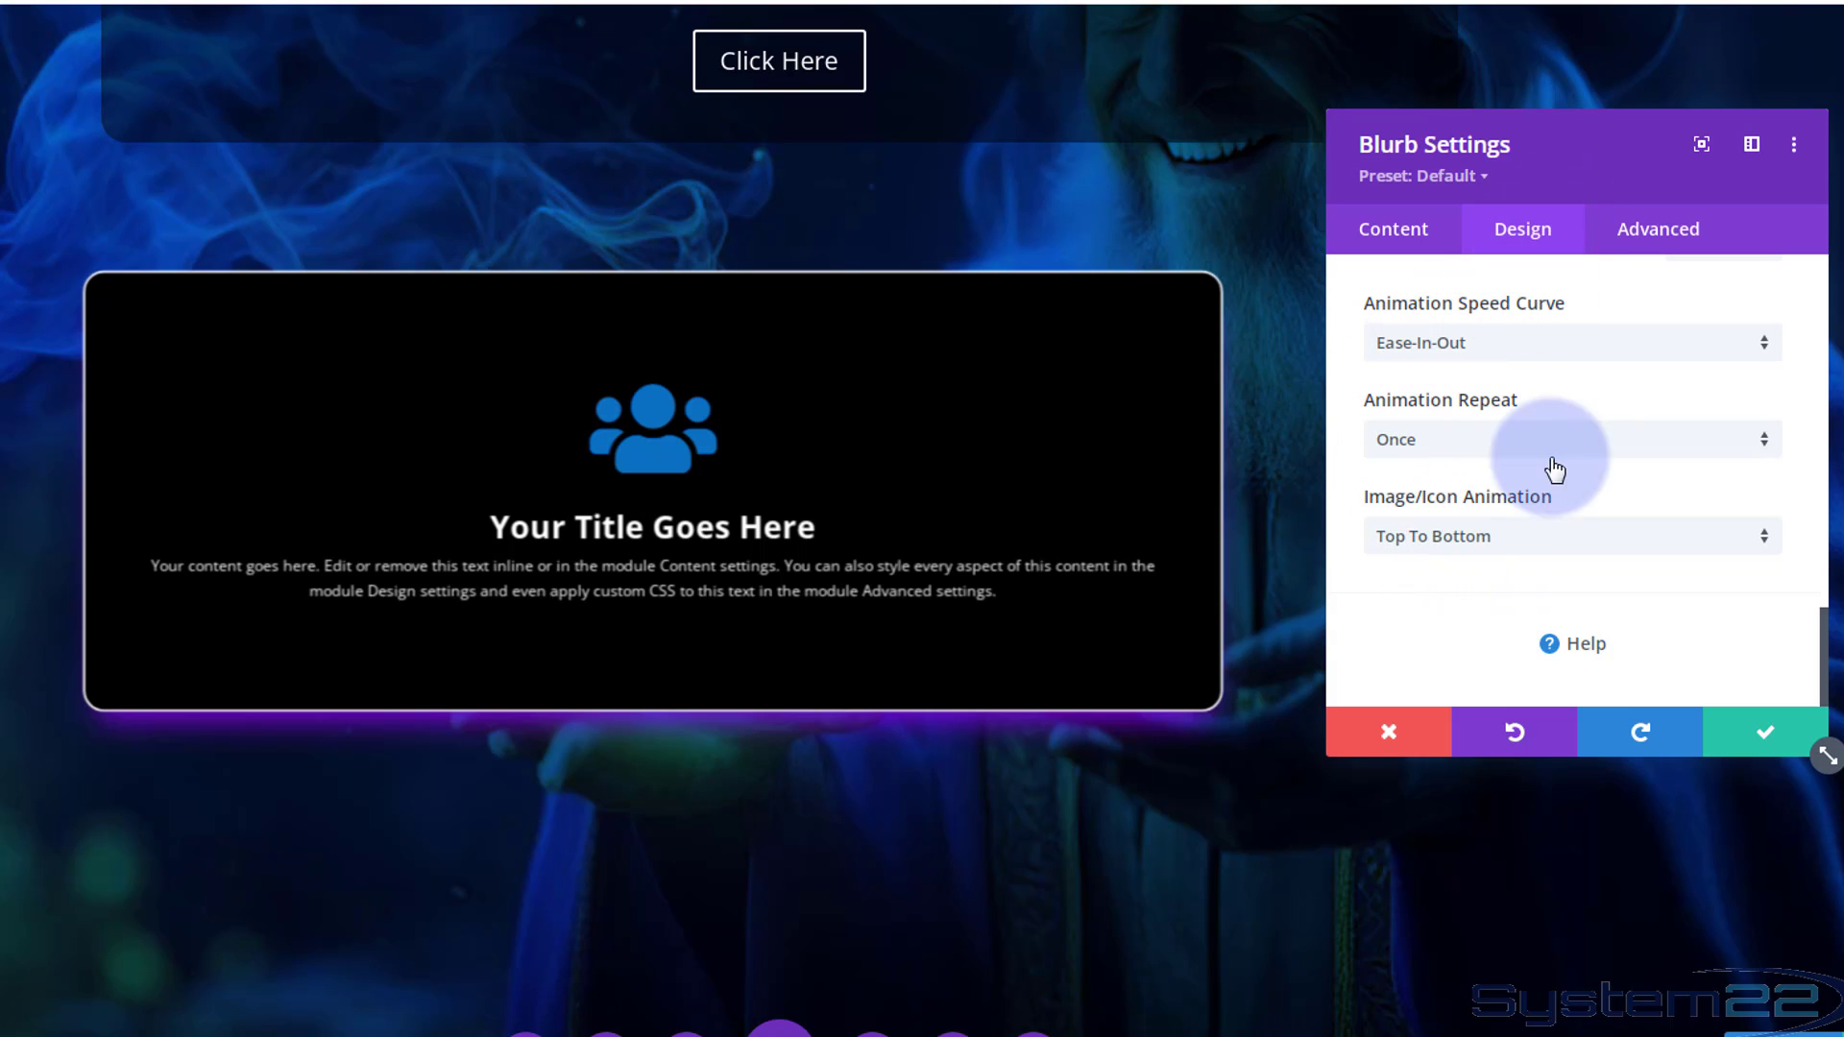
Open the blurb's advanced CSS ID & Classes settings and examine the CSS ID and CSS Class fields
scroll(1548, 517, up, 10)
scroll(1551, 520, up, 8)
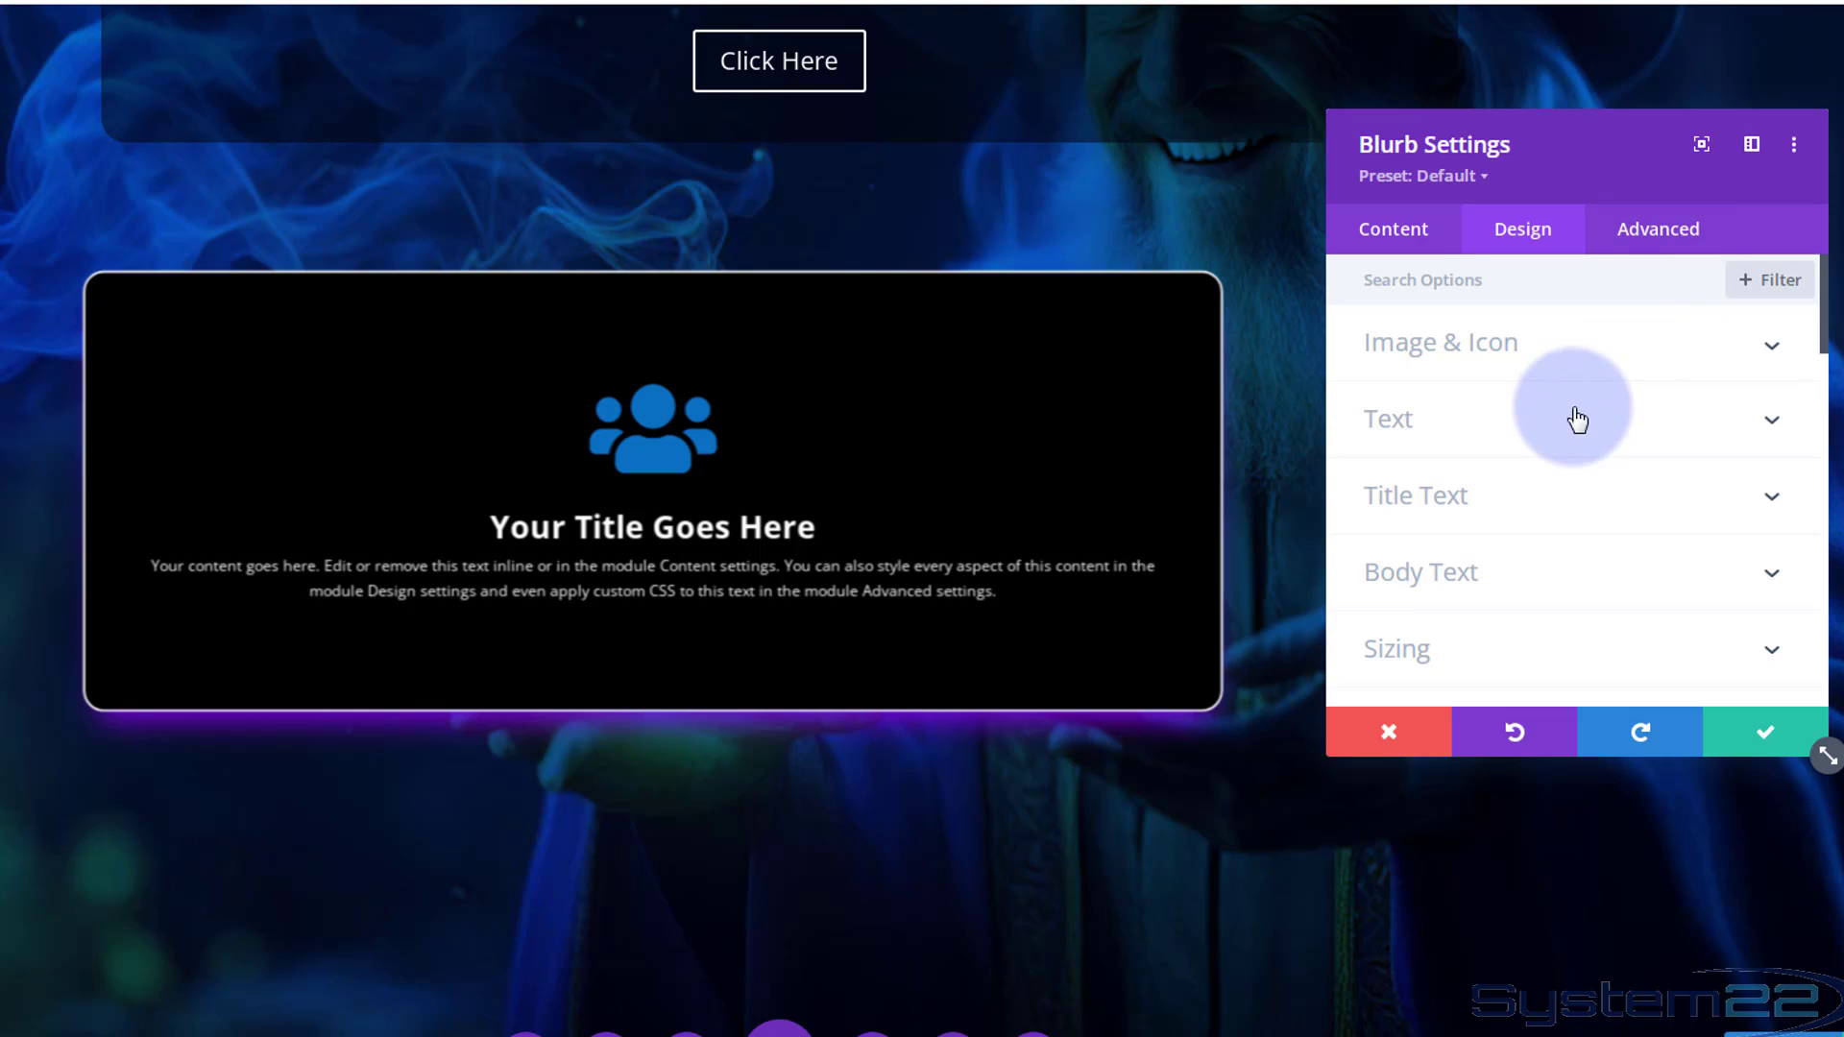
click(1667, 240)
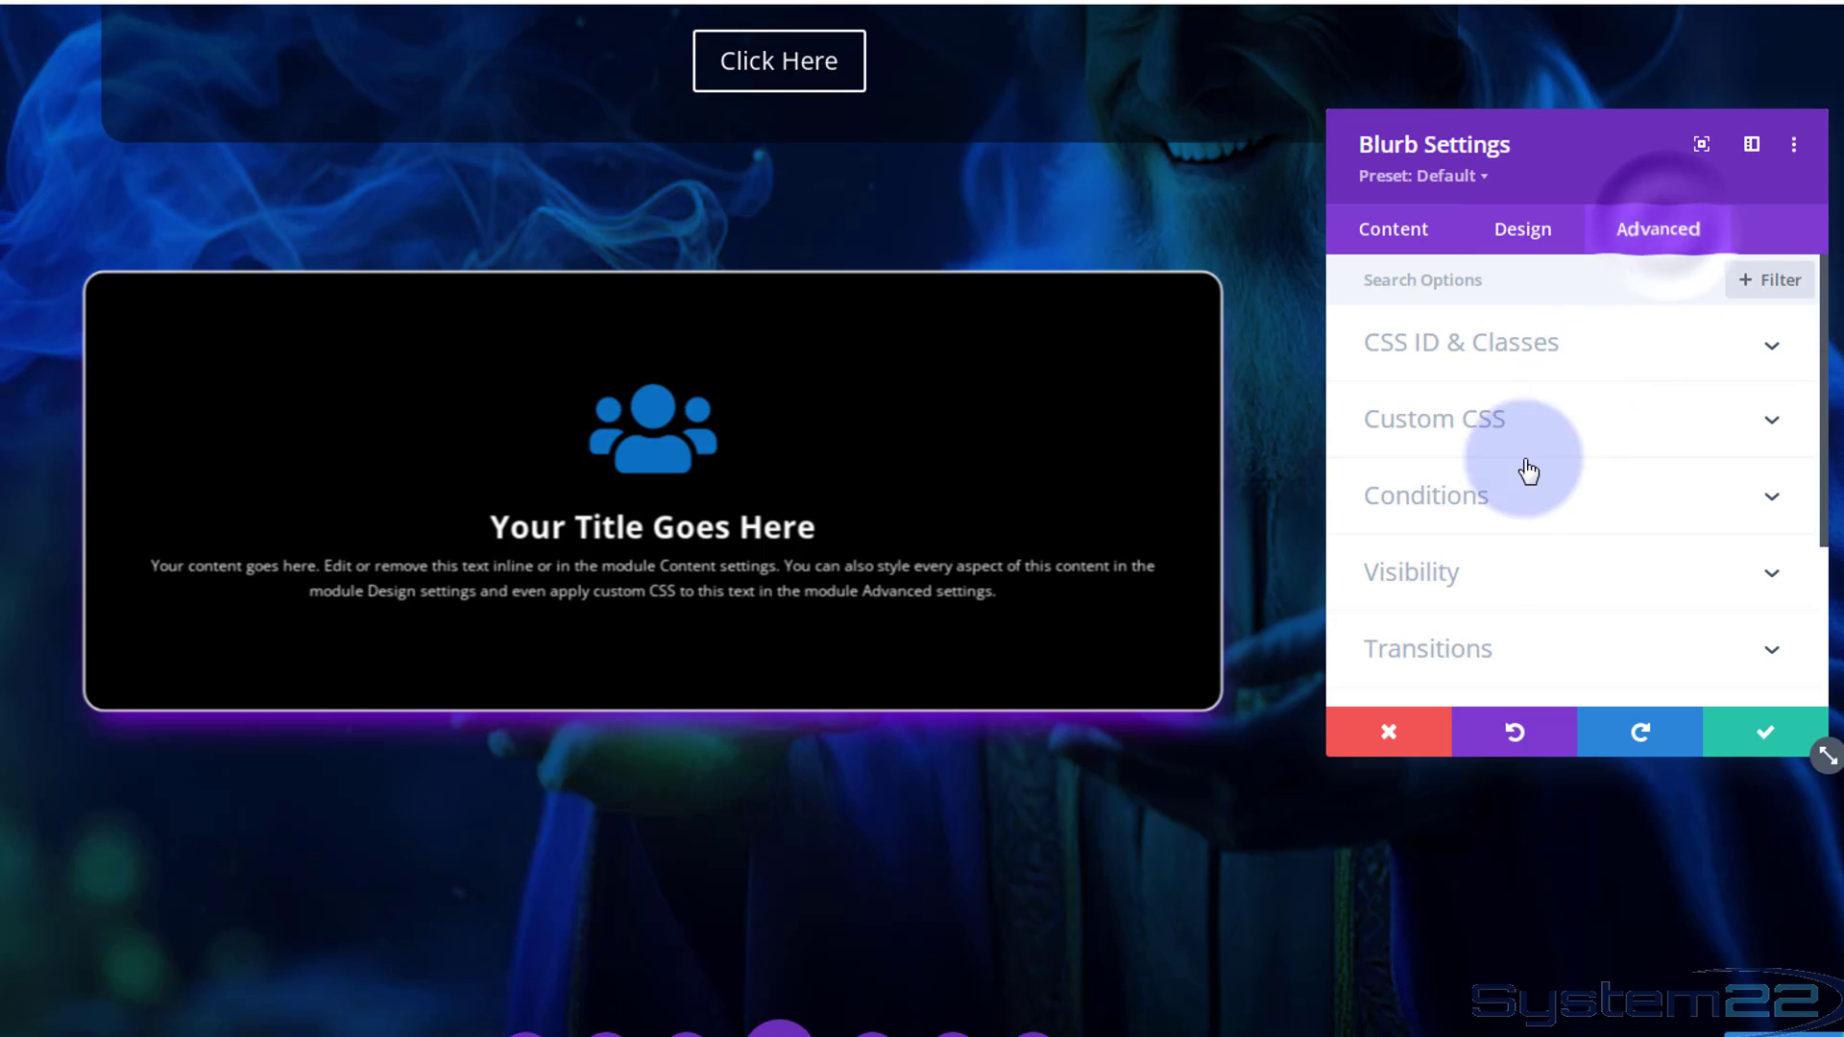
click(1612, 355)
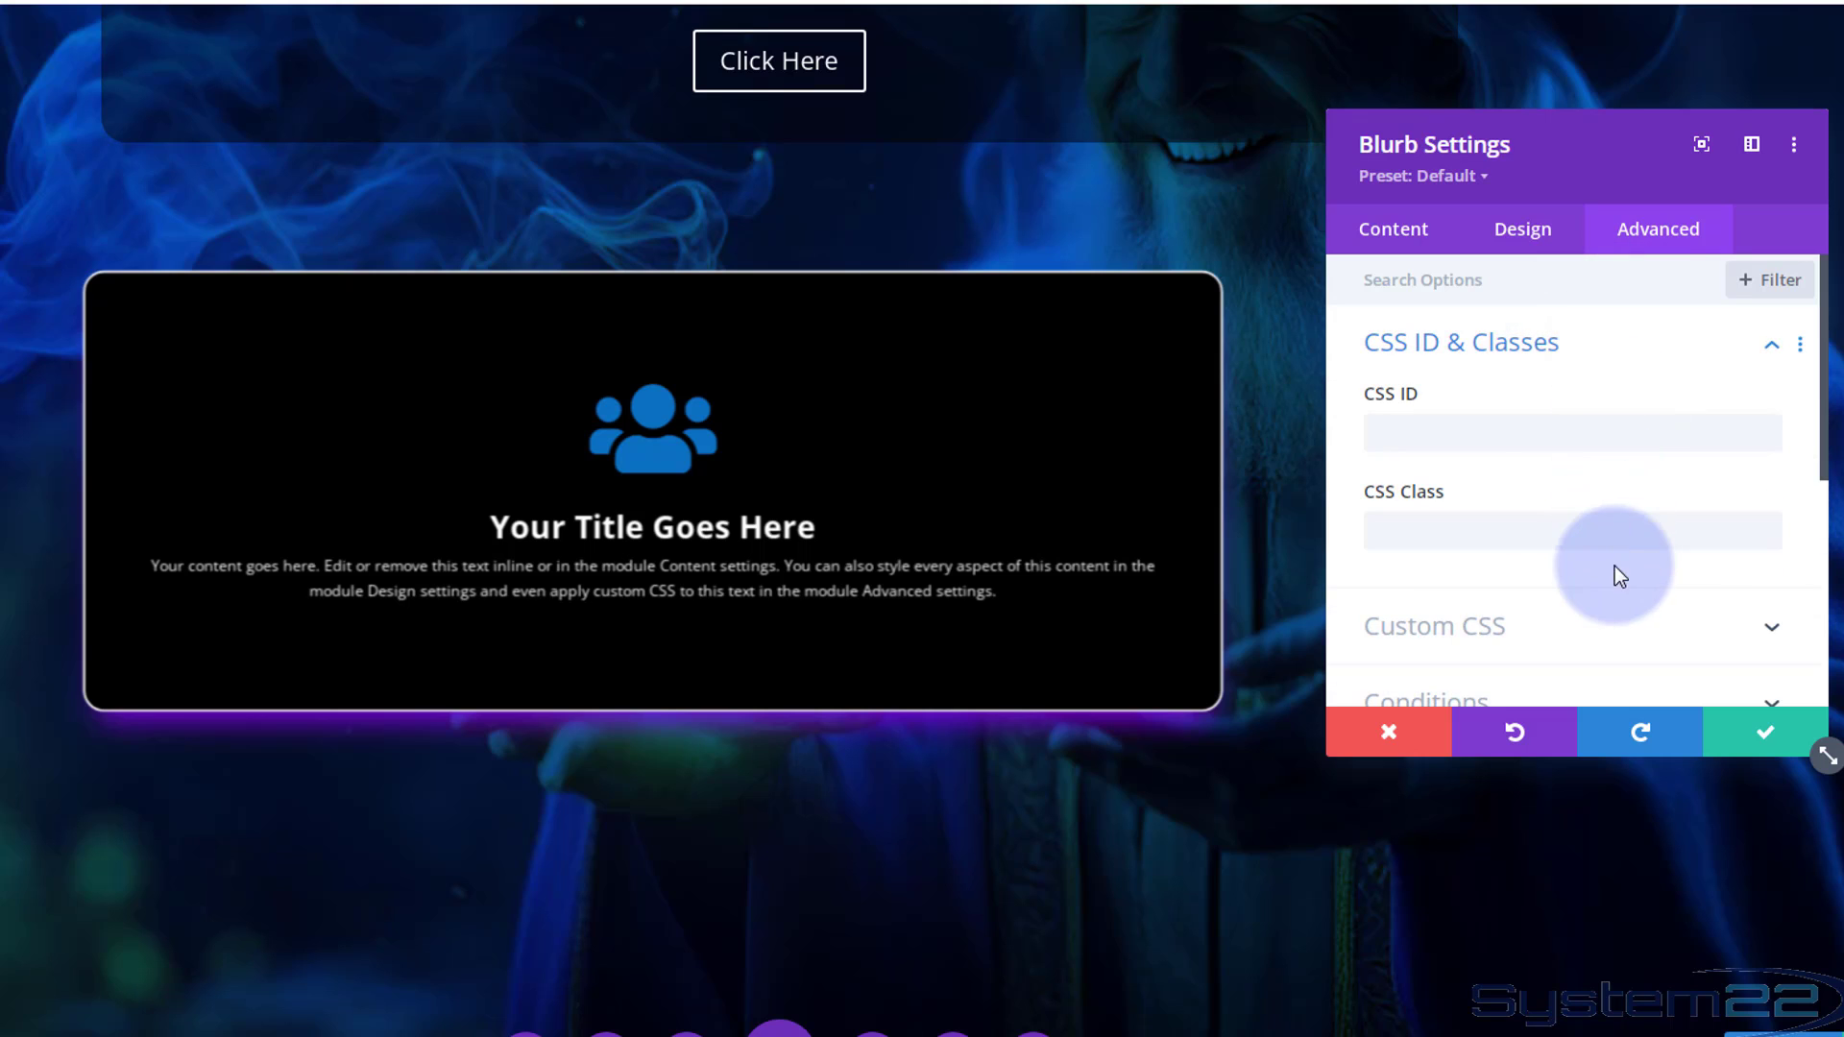
click(1464, 447)
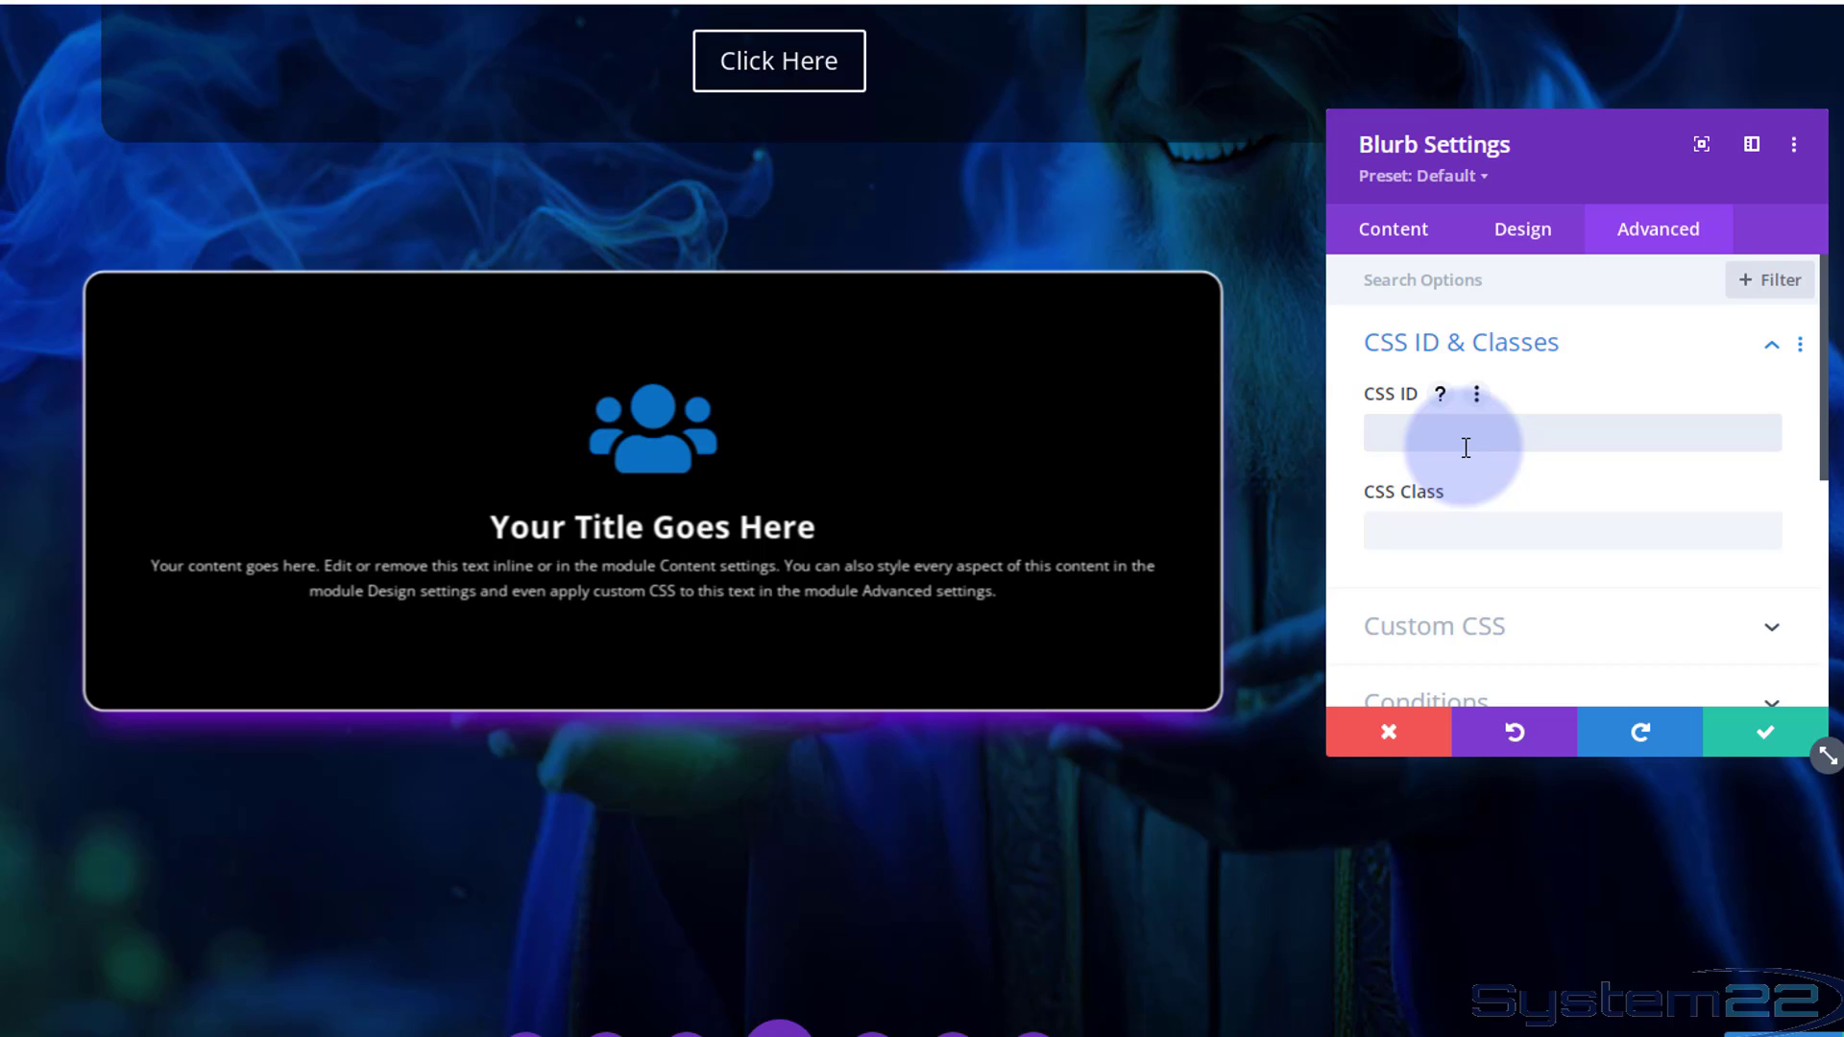
click(1389, 529)
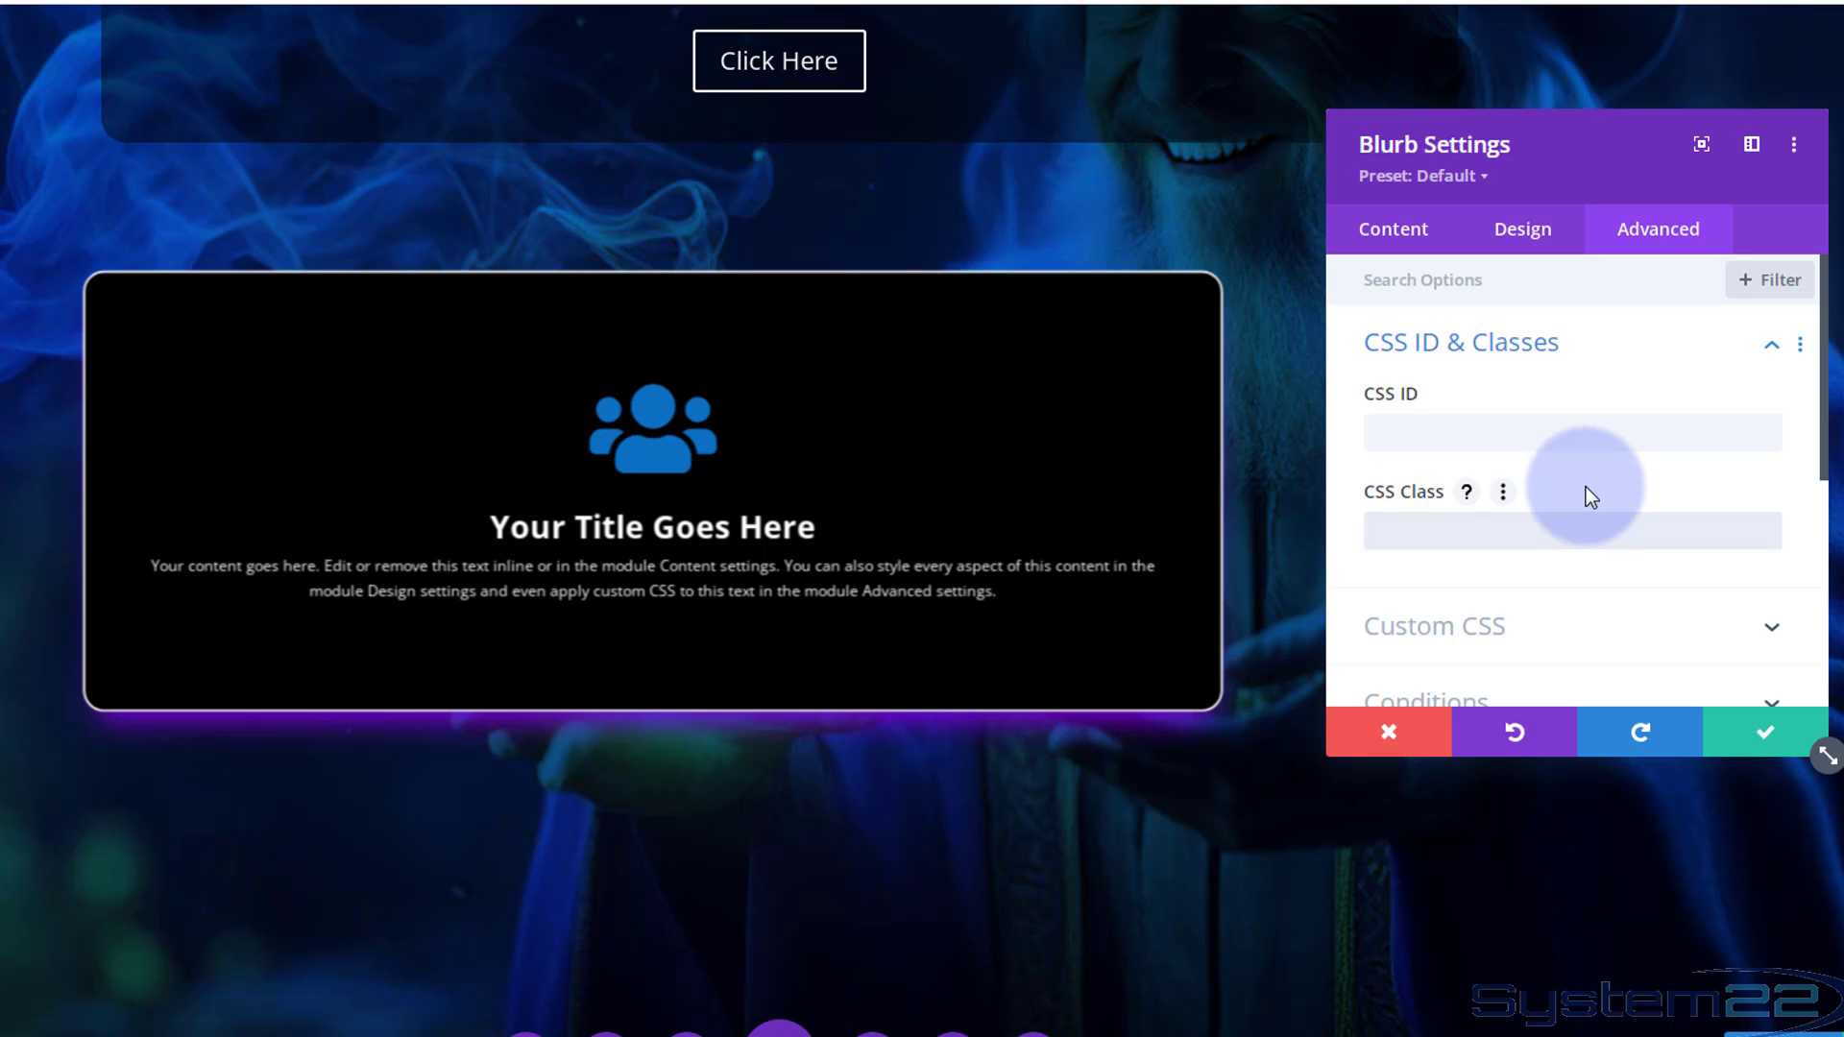
scroll(1586, 489, down, 2)
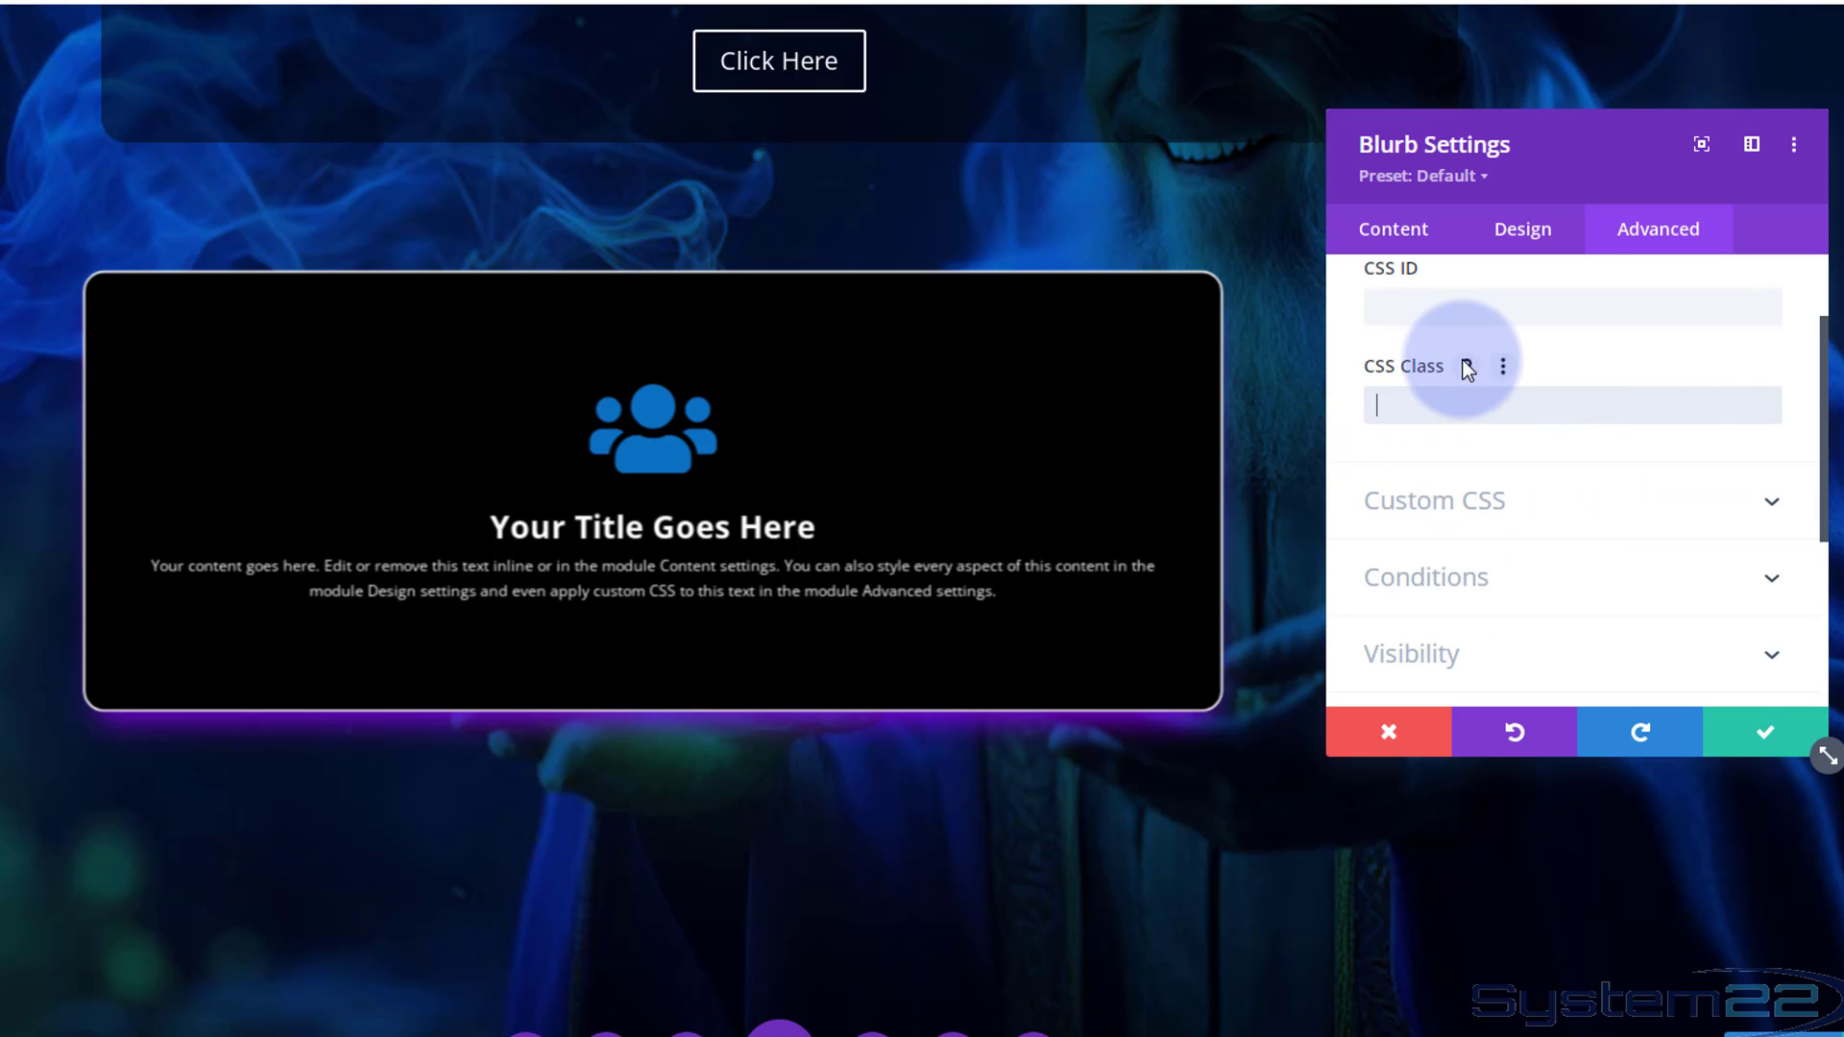
click(1530, 418)
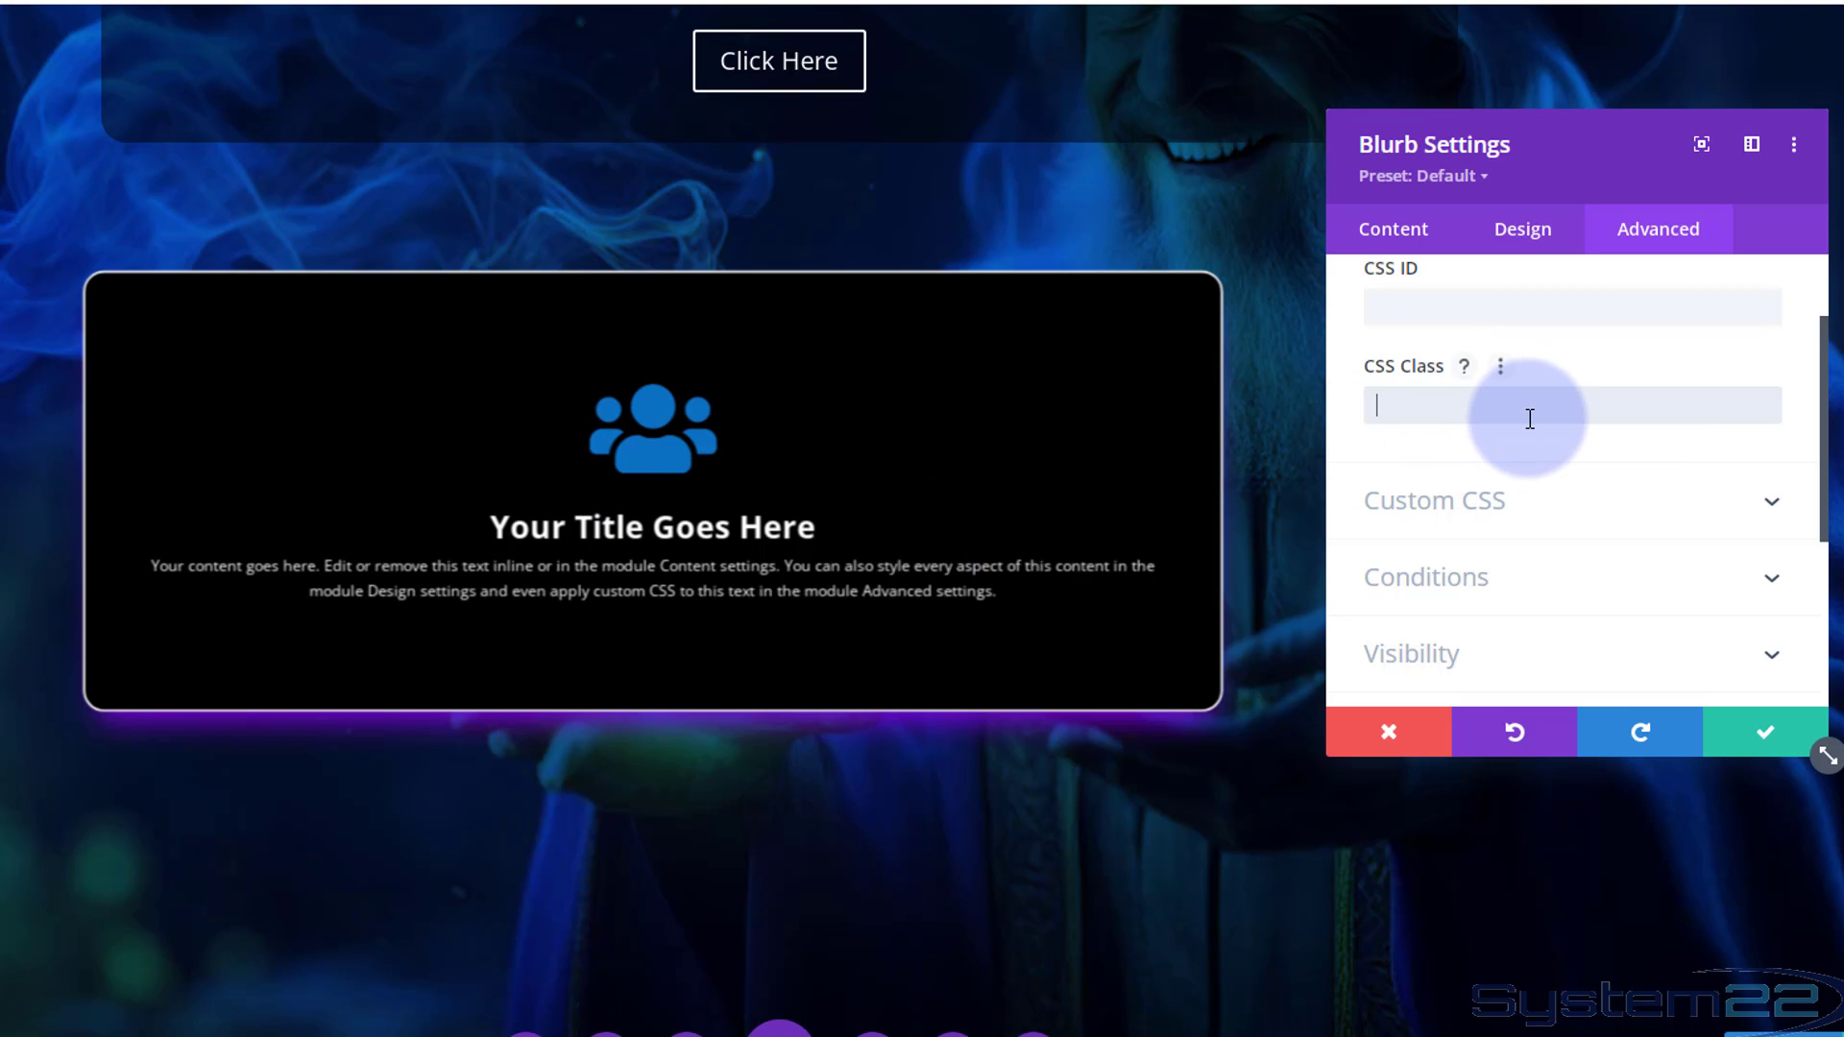
Expand the blurb's Custom CSS settings and examine the free-form CSS editor and its selector instructions
scroll(1529, 418, down, 2)
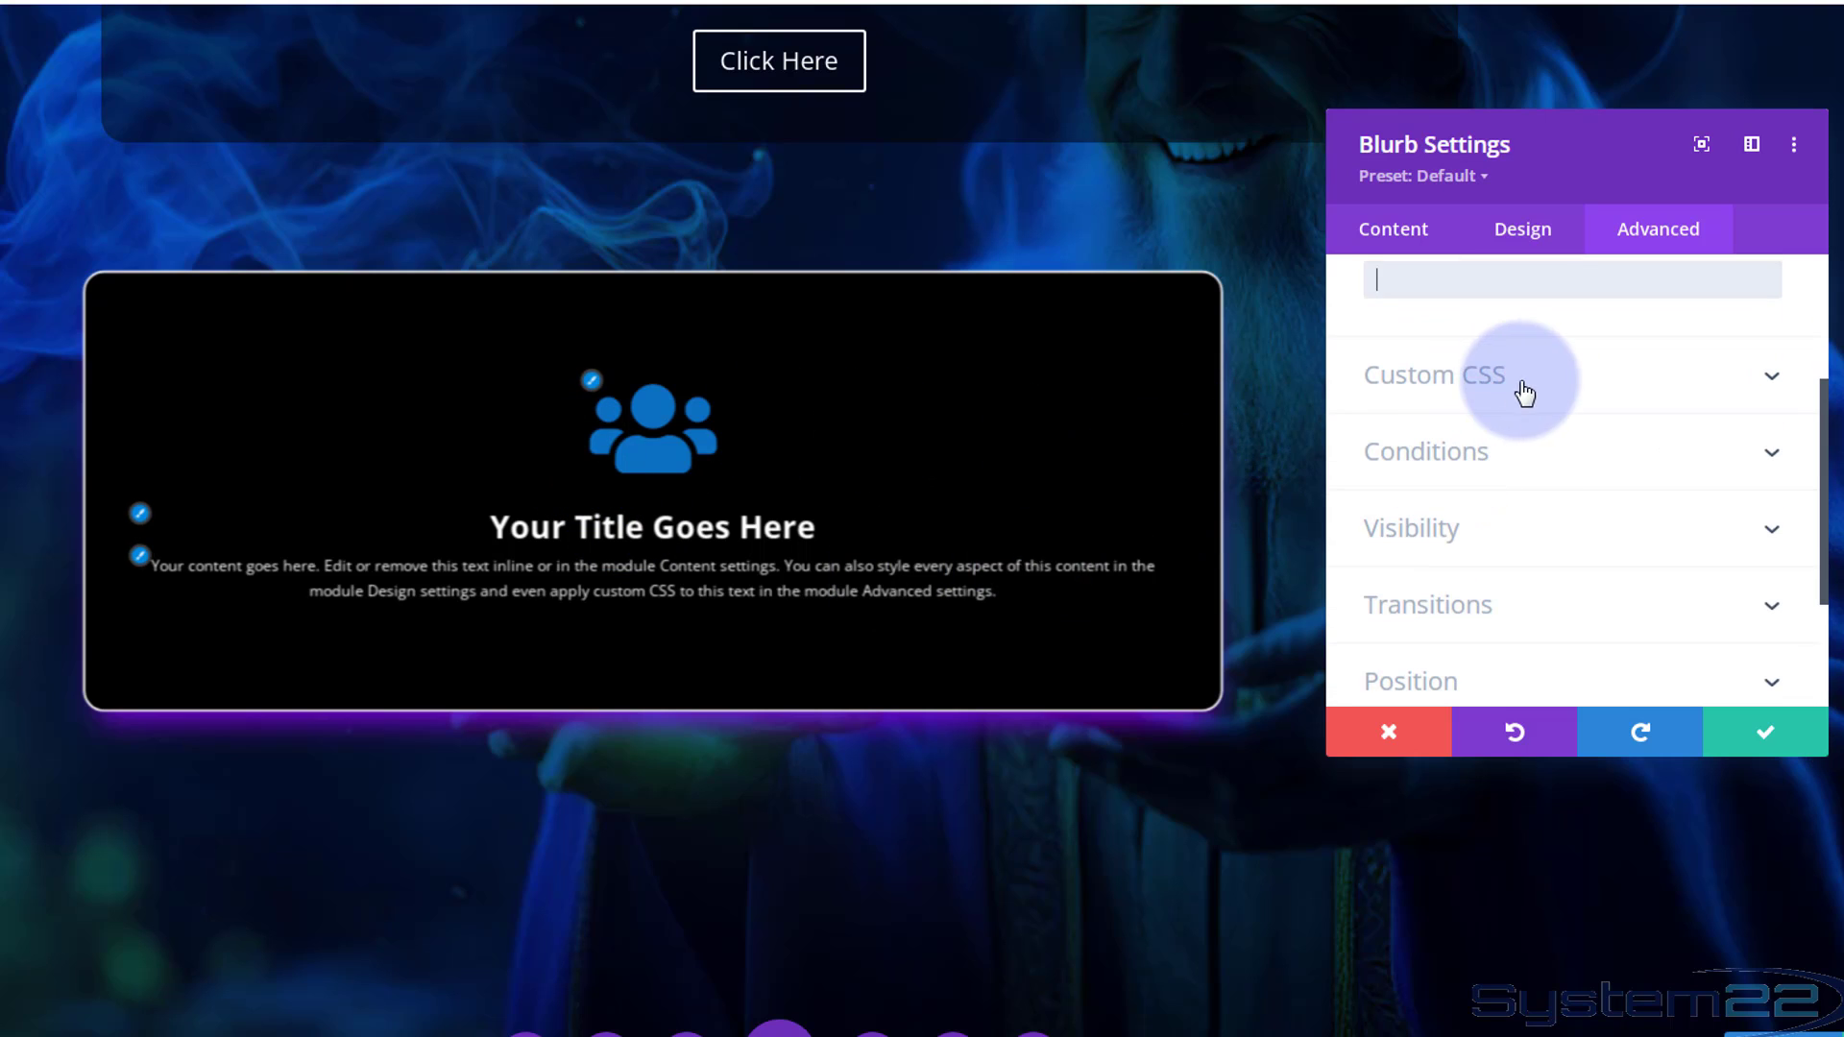
click(1560, 392)
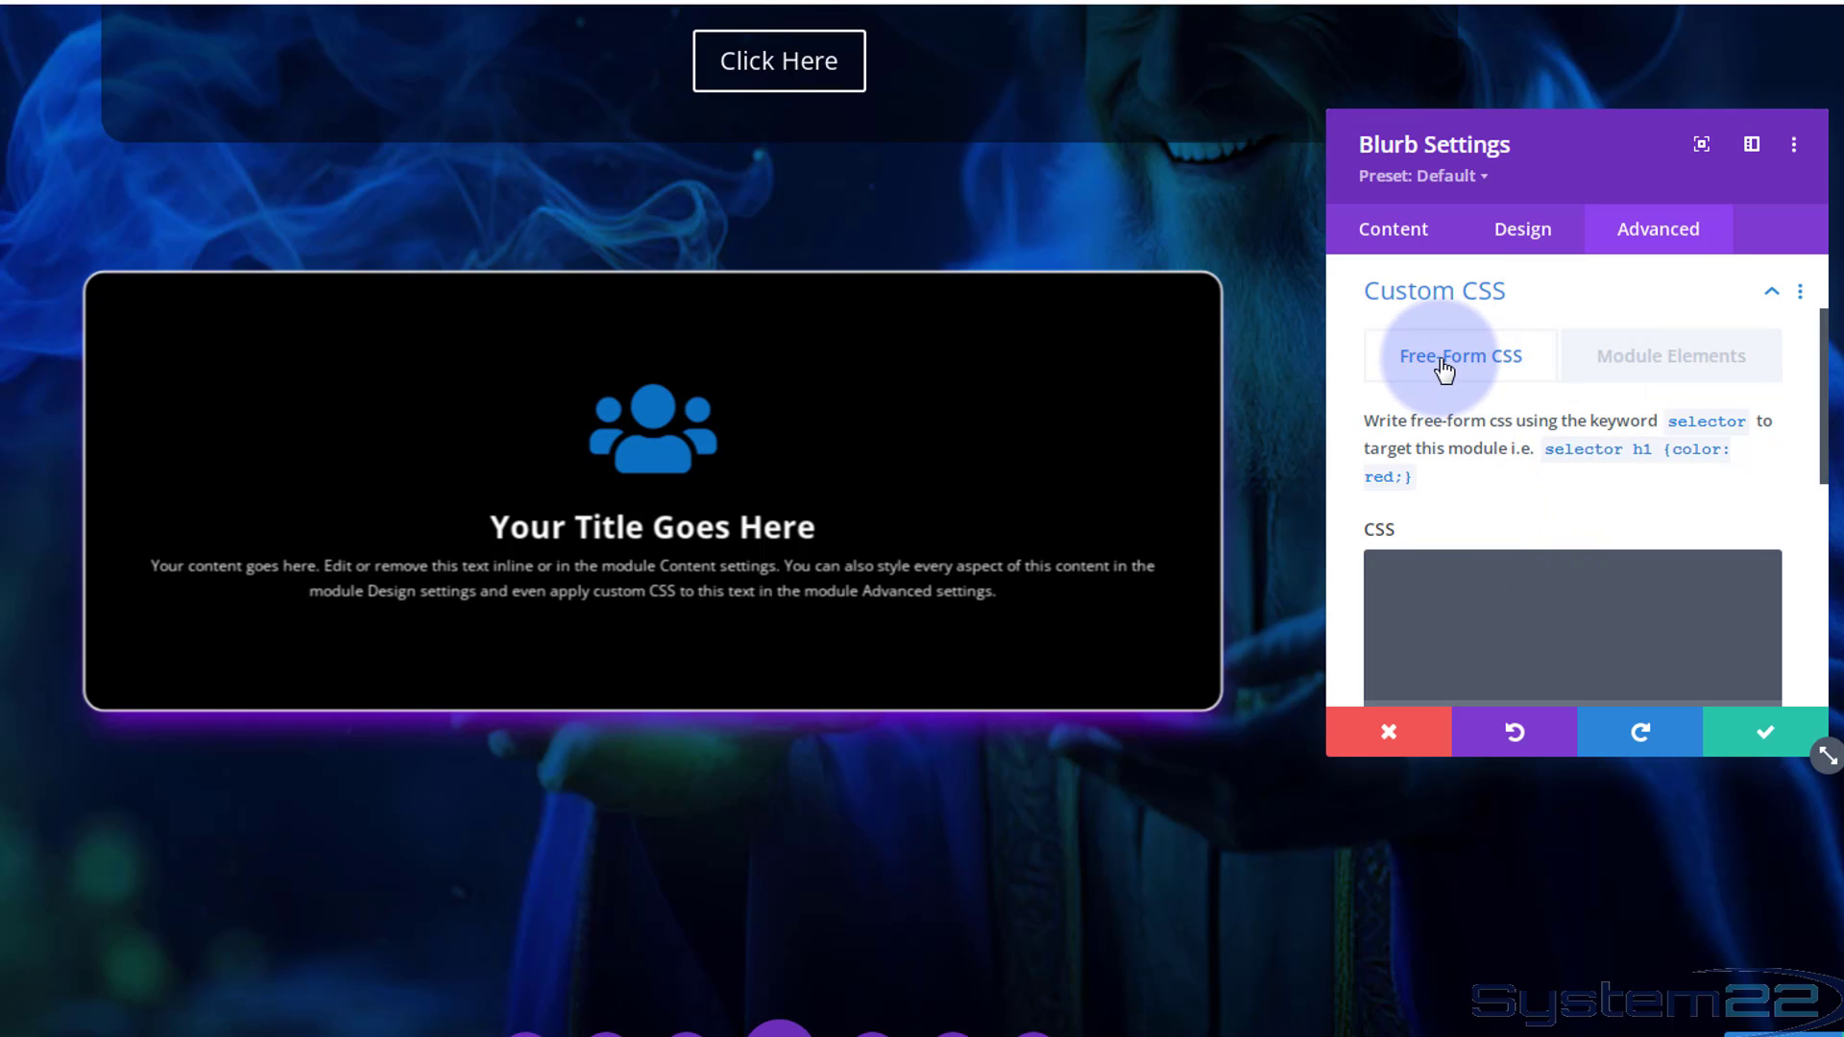
click(1497, 594)
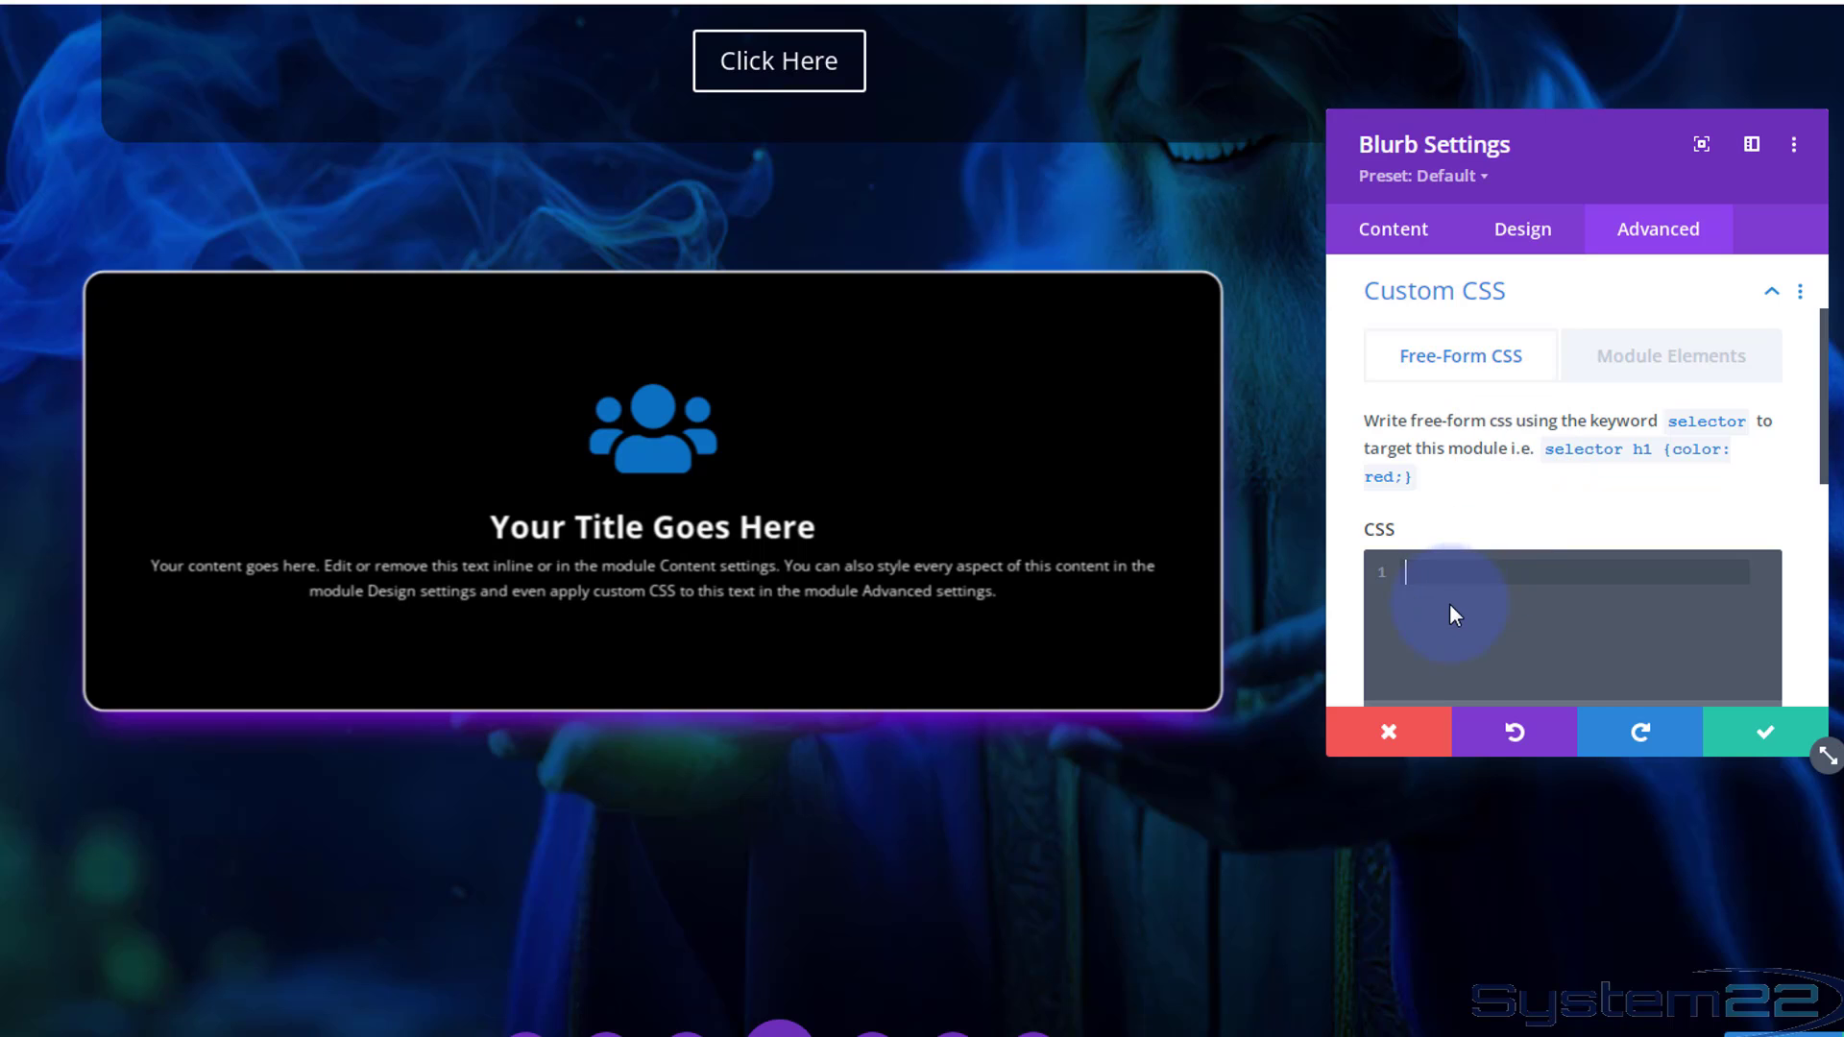
scroll(1449, 595, down, 2)
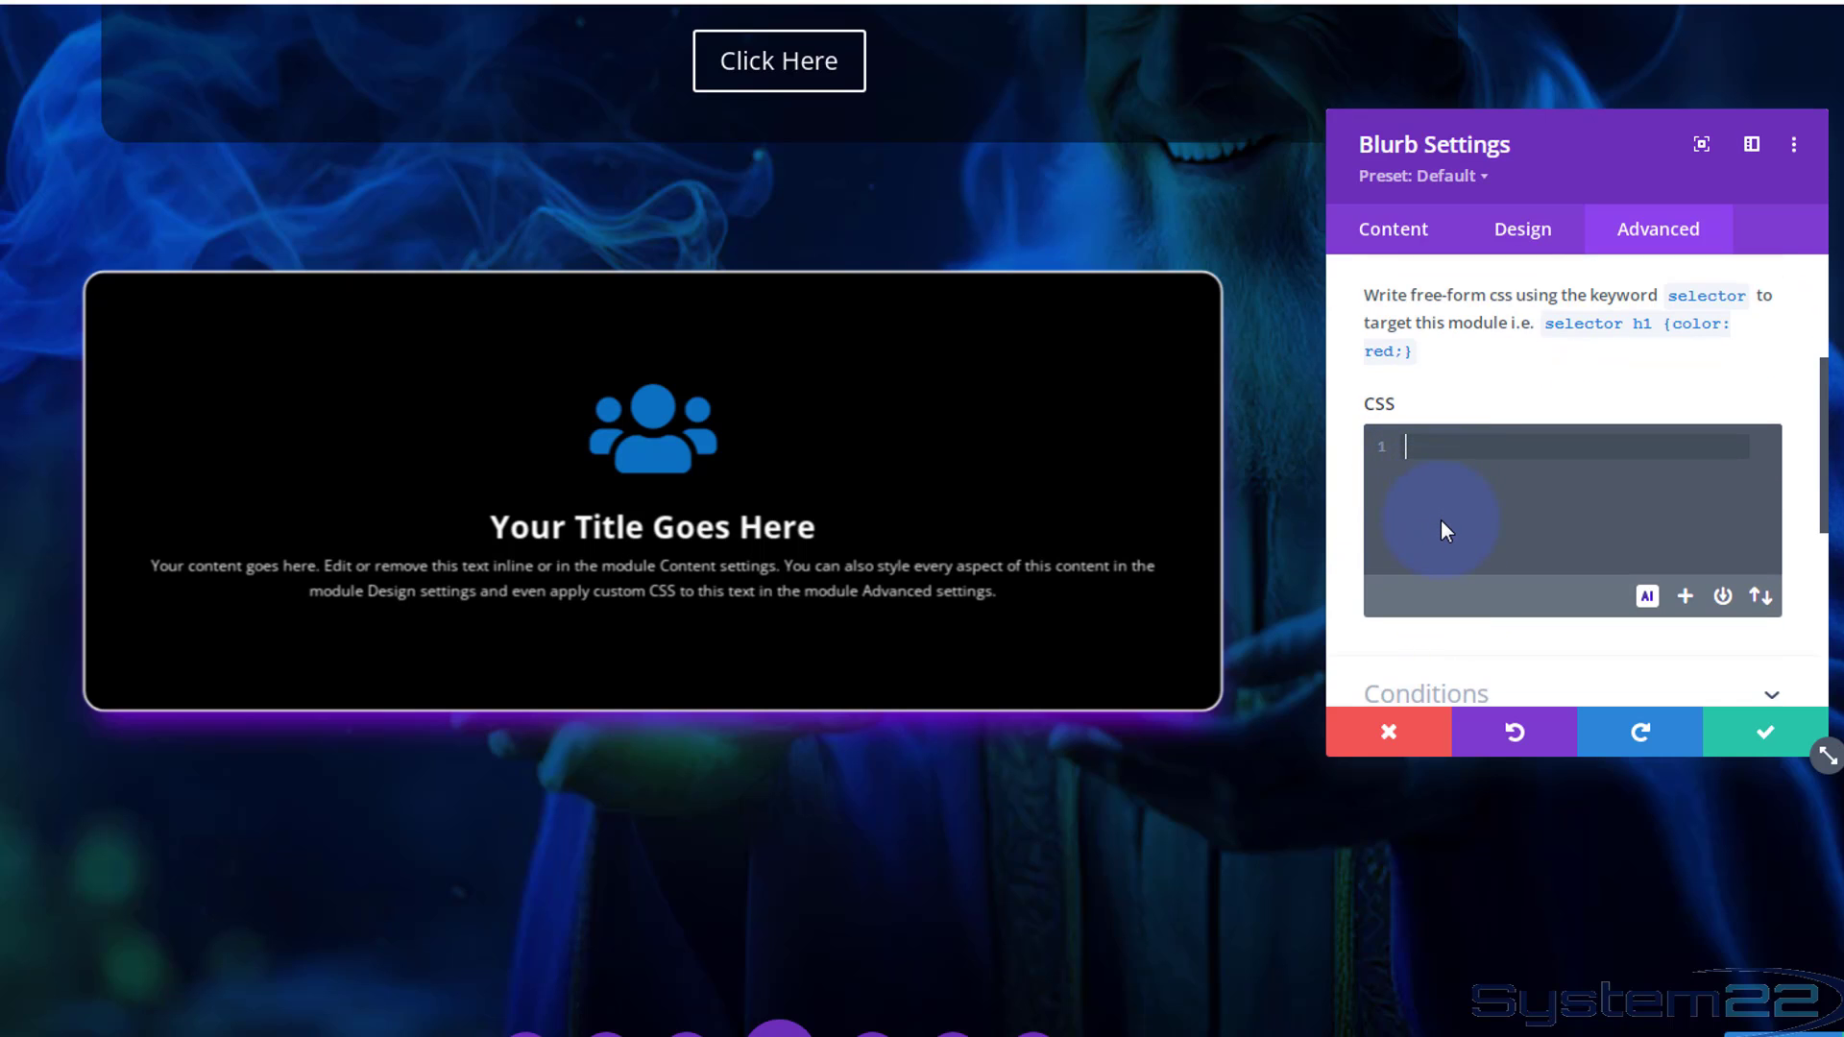
scroll(1442, 524, up, 2)
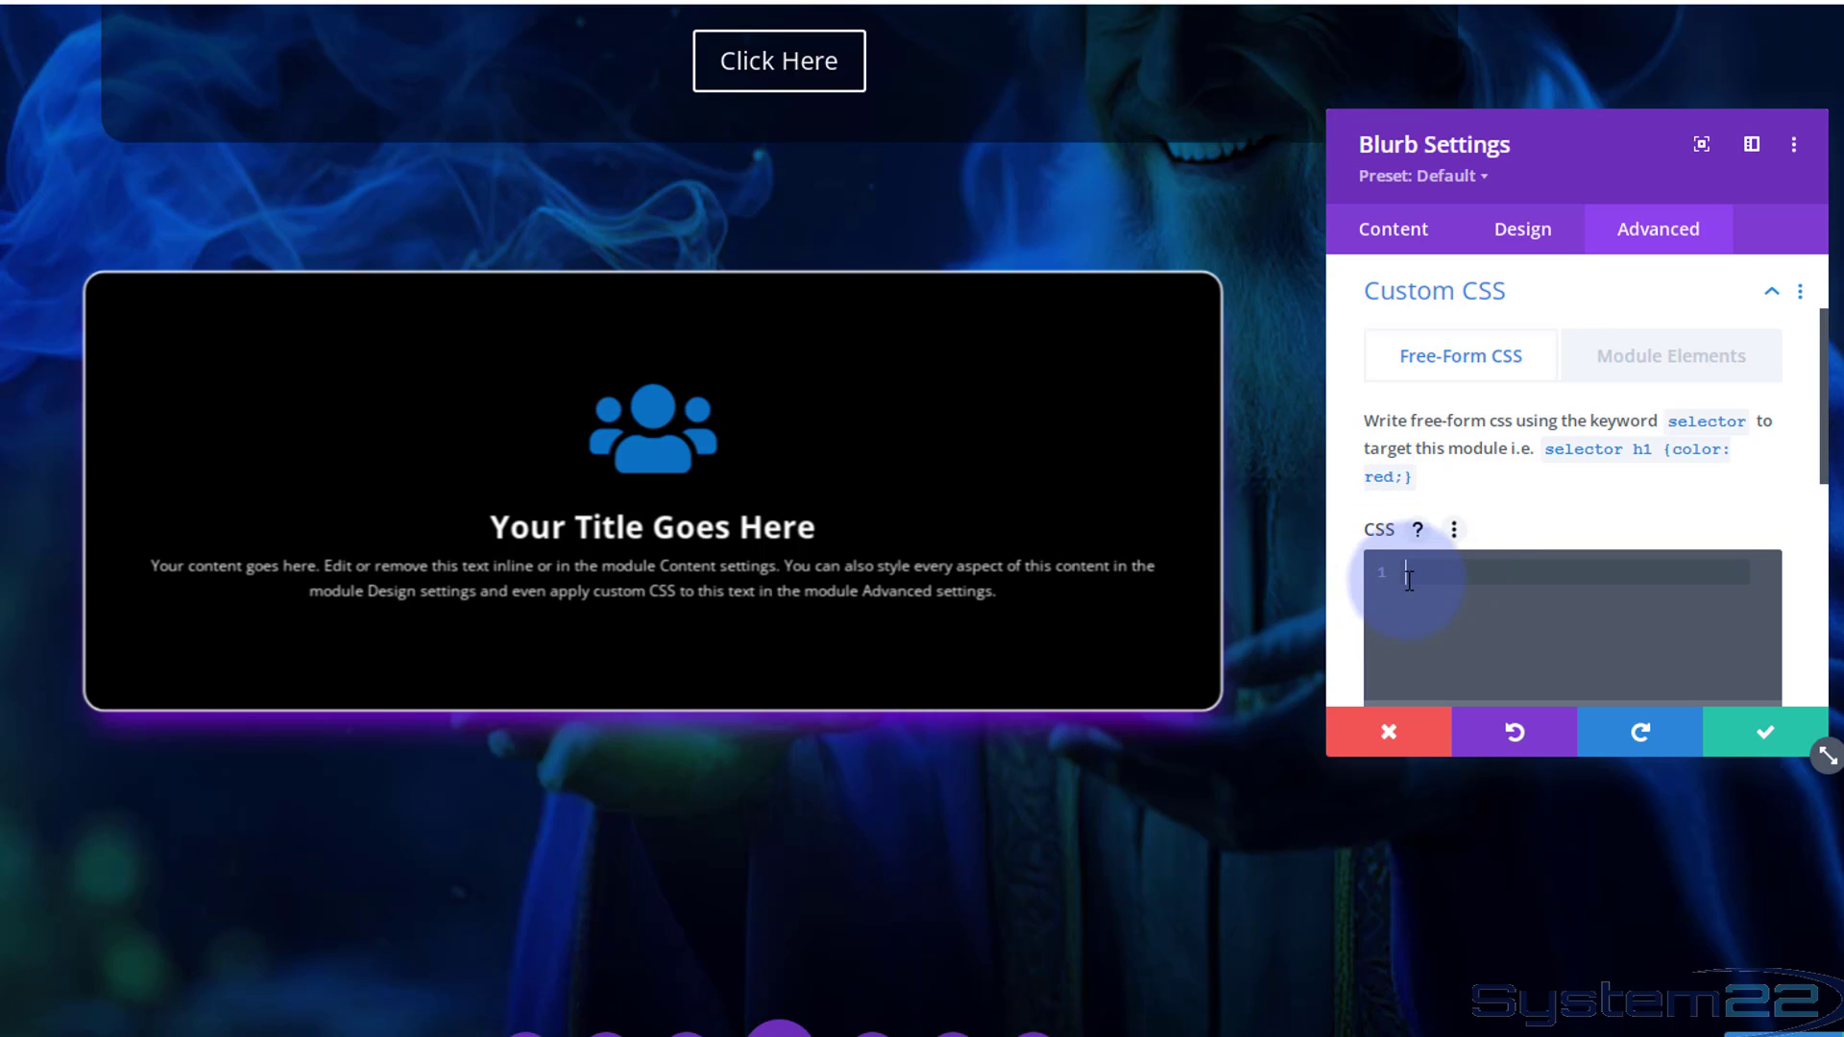
Switch the custom CSS to Module Elements and examine the Before, Main Element, After, Blurb Image and Blurb Title code areas
click(1630, 367)
click(1517, 531)
scroll(1513, 531, down, 1)
click(1423, 483)
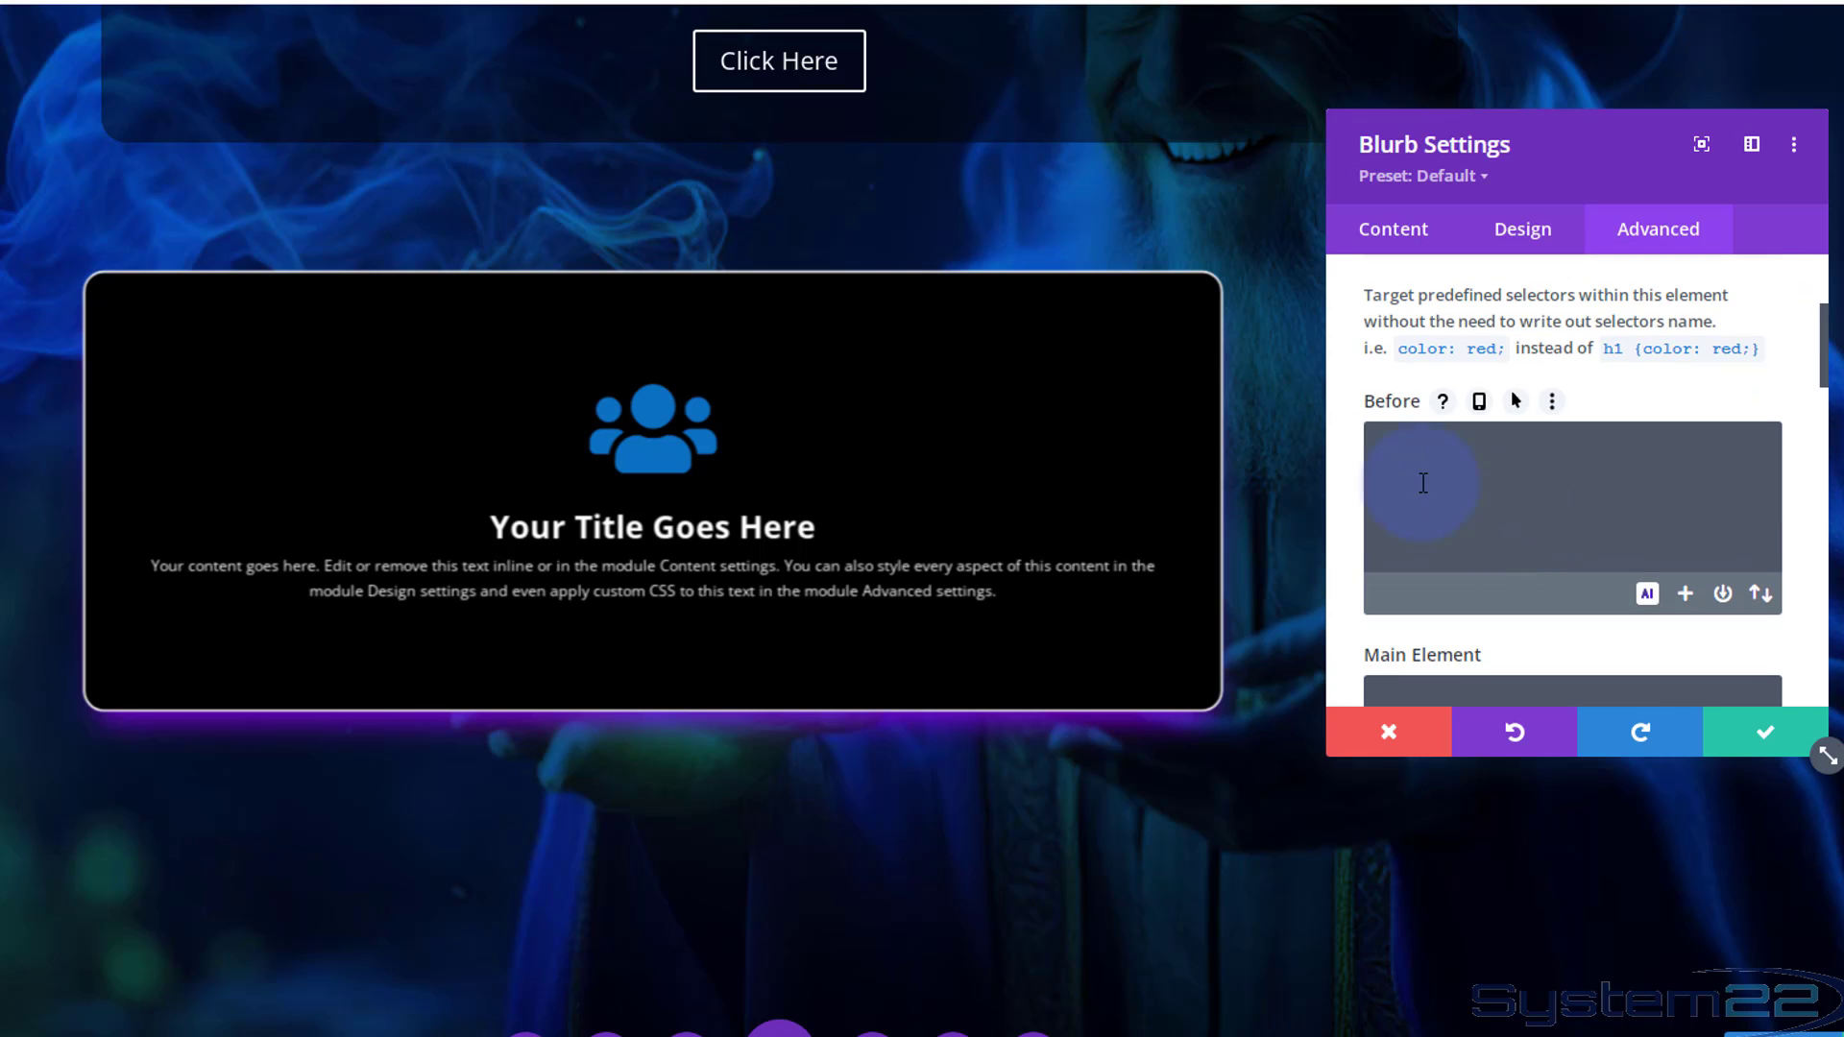
scroll(1431, 518, down, 3)
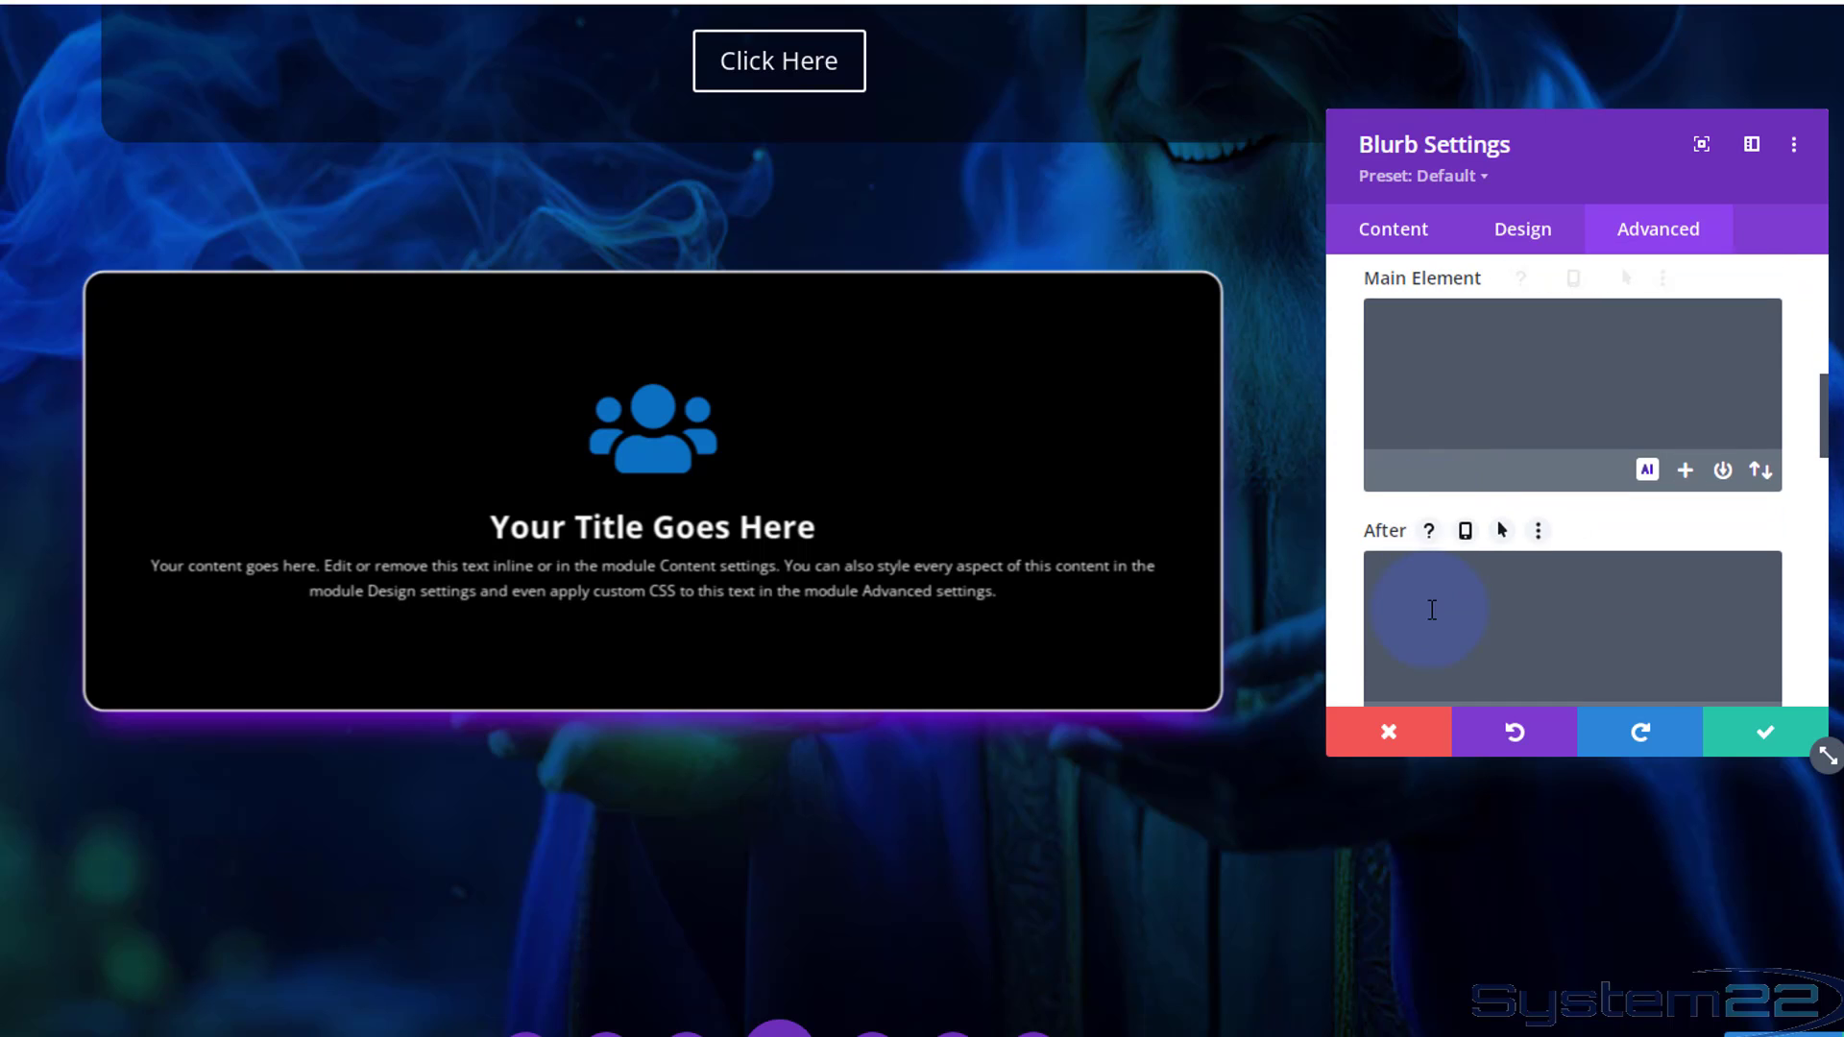
scroll(1524, 539, down, 4)
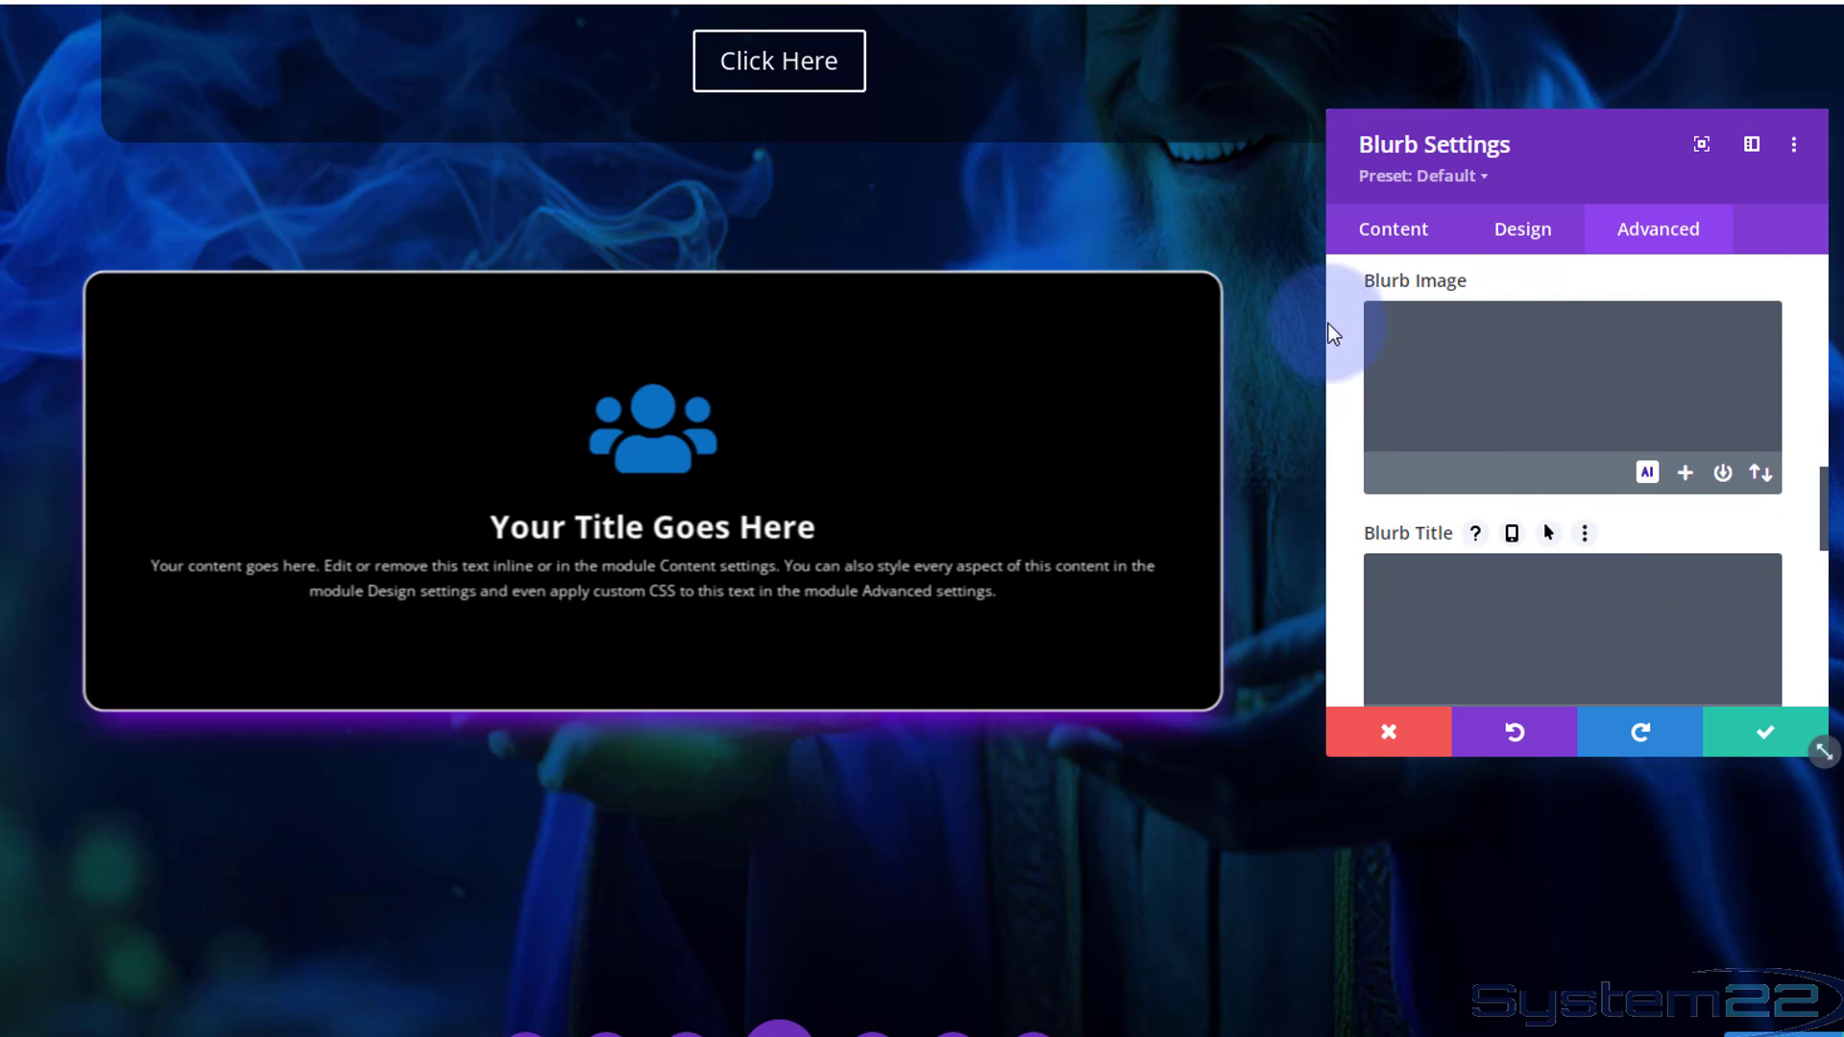
click(1445, 631)
scroll(1447, 644, up, 6)
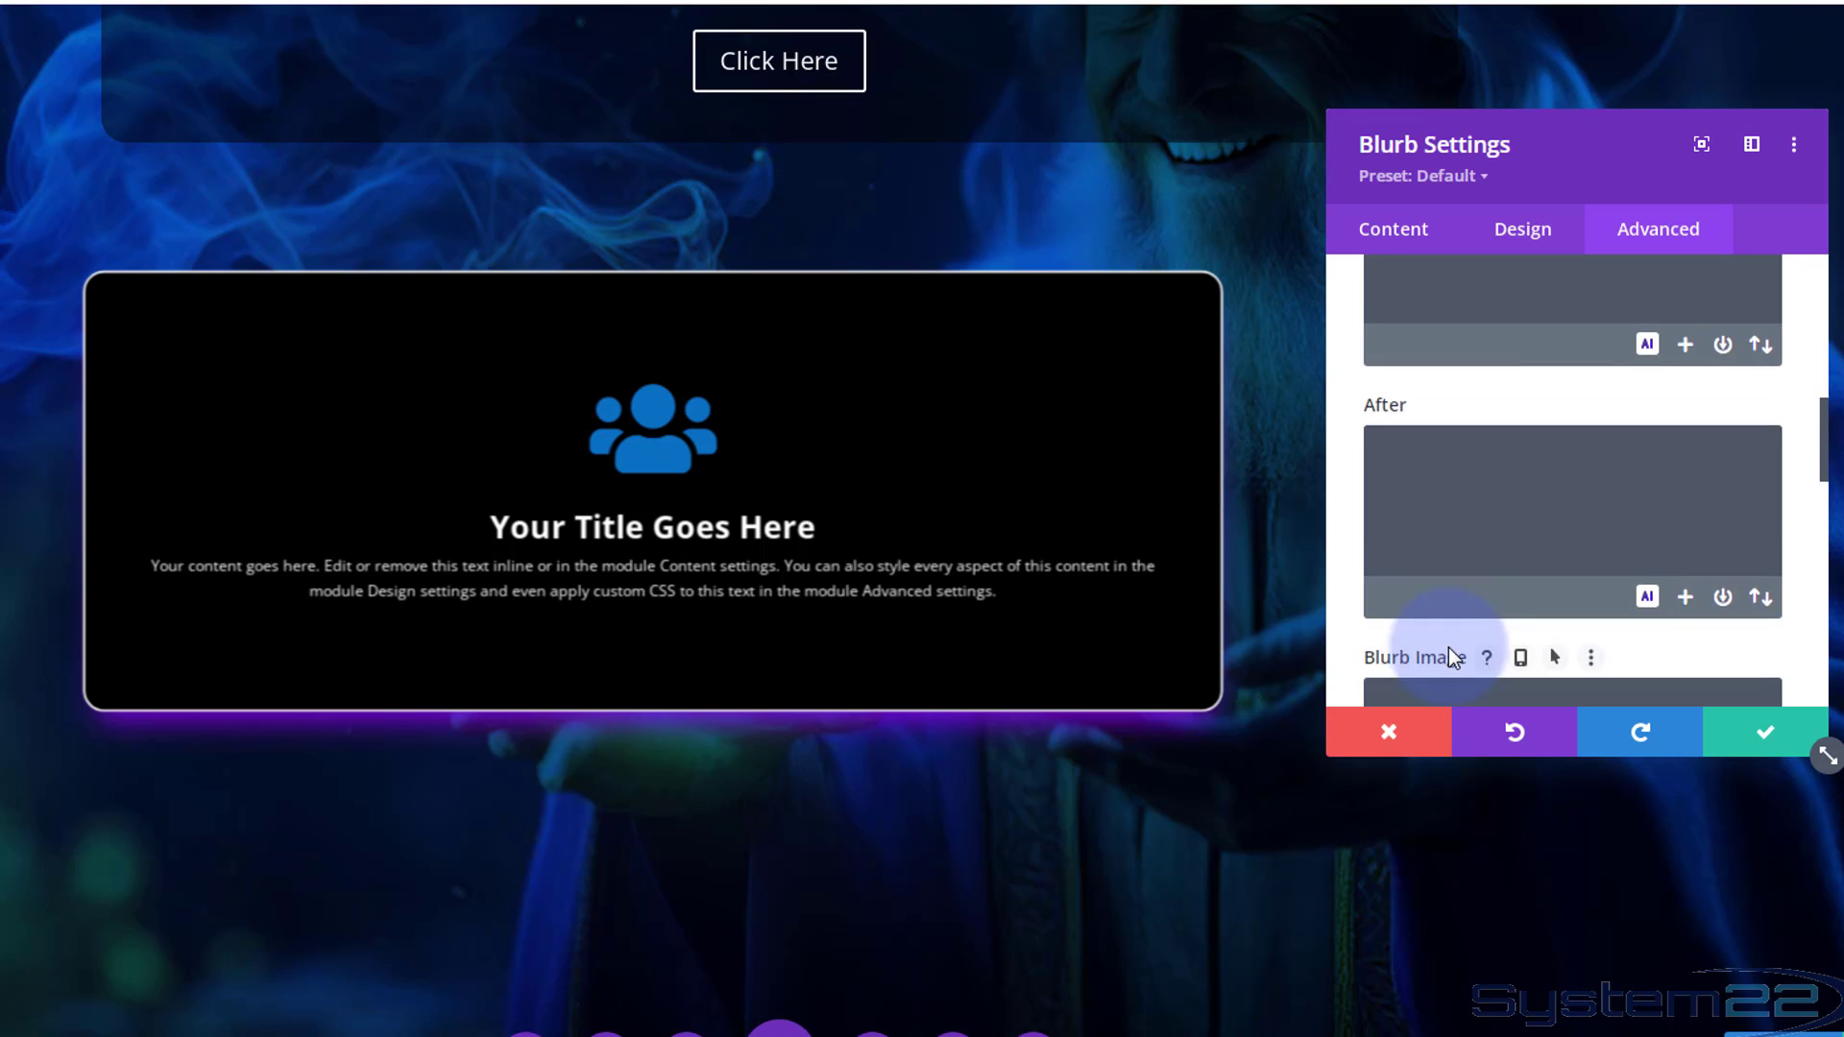
scroll(1450, 646, up, 3)
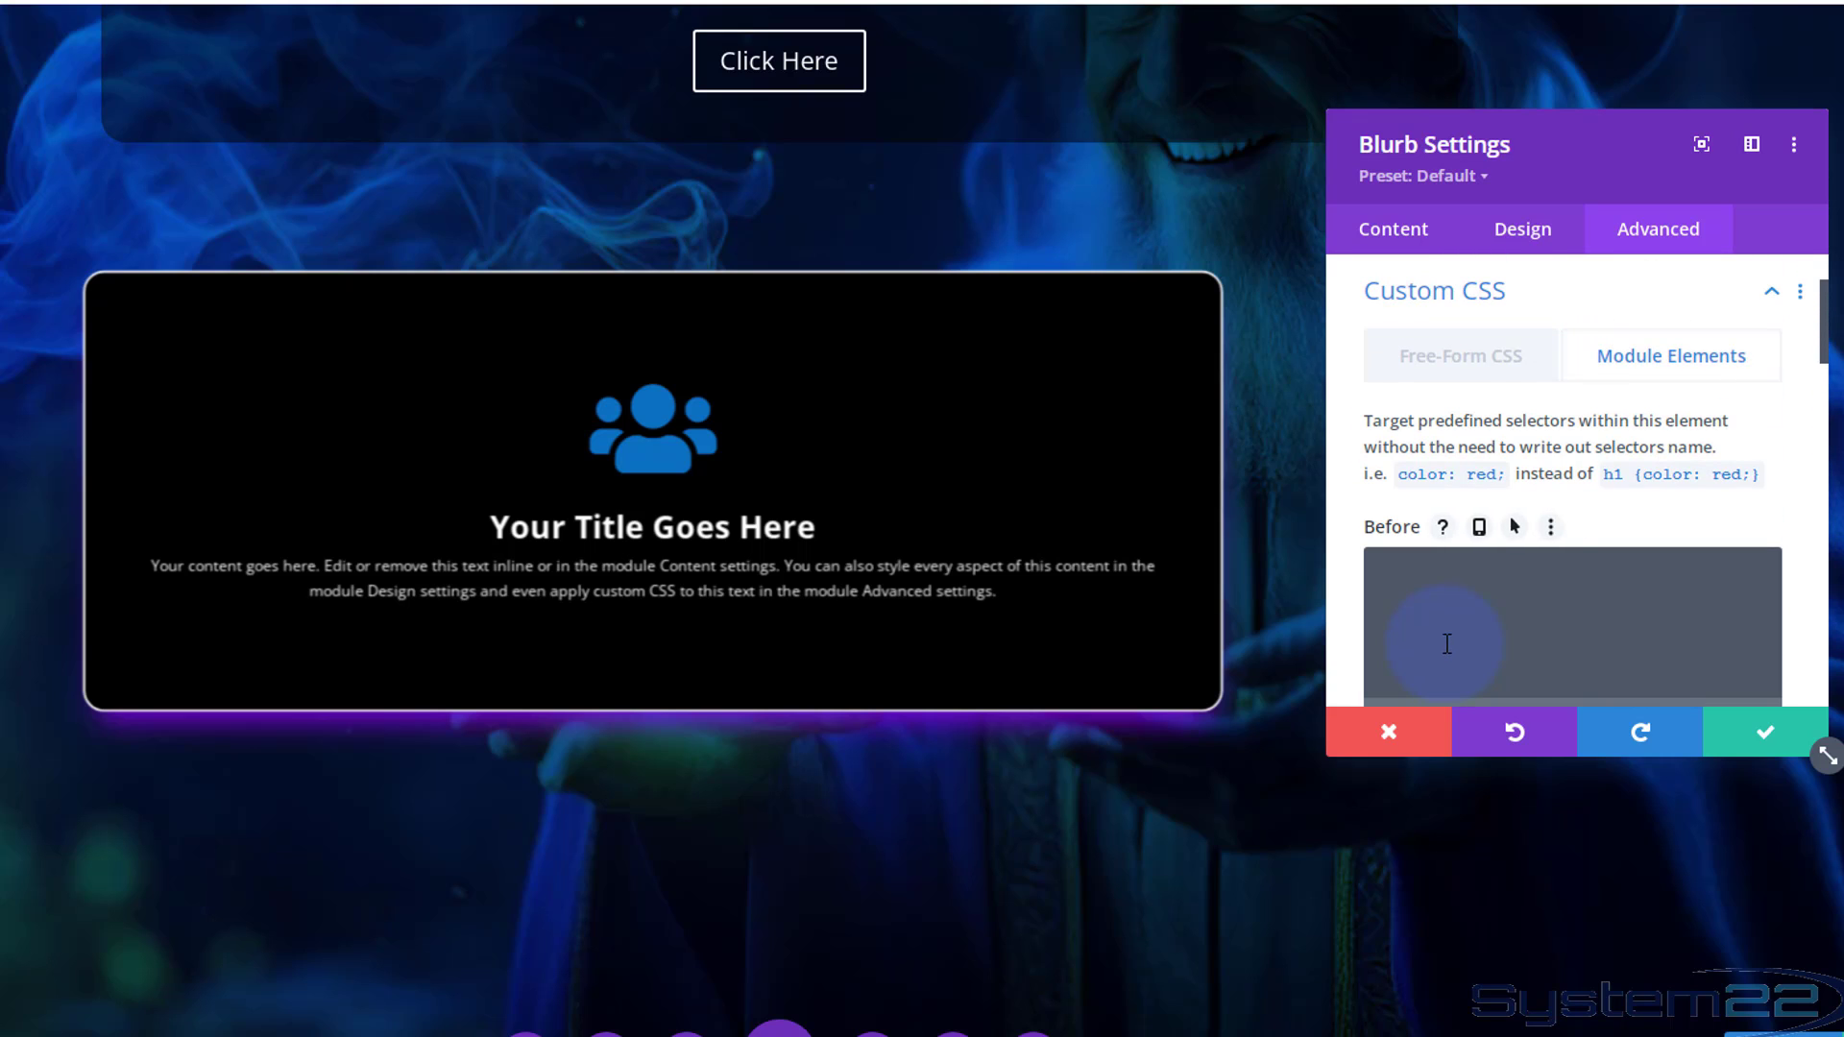
scroll(1447, 643, down, 1)
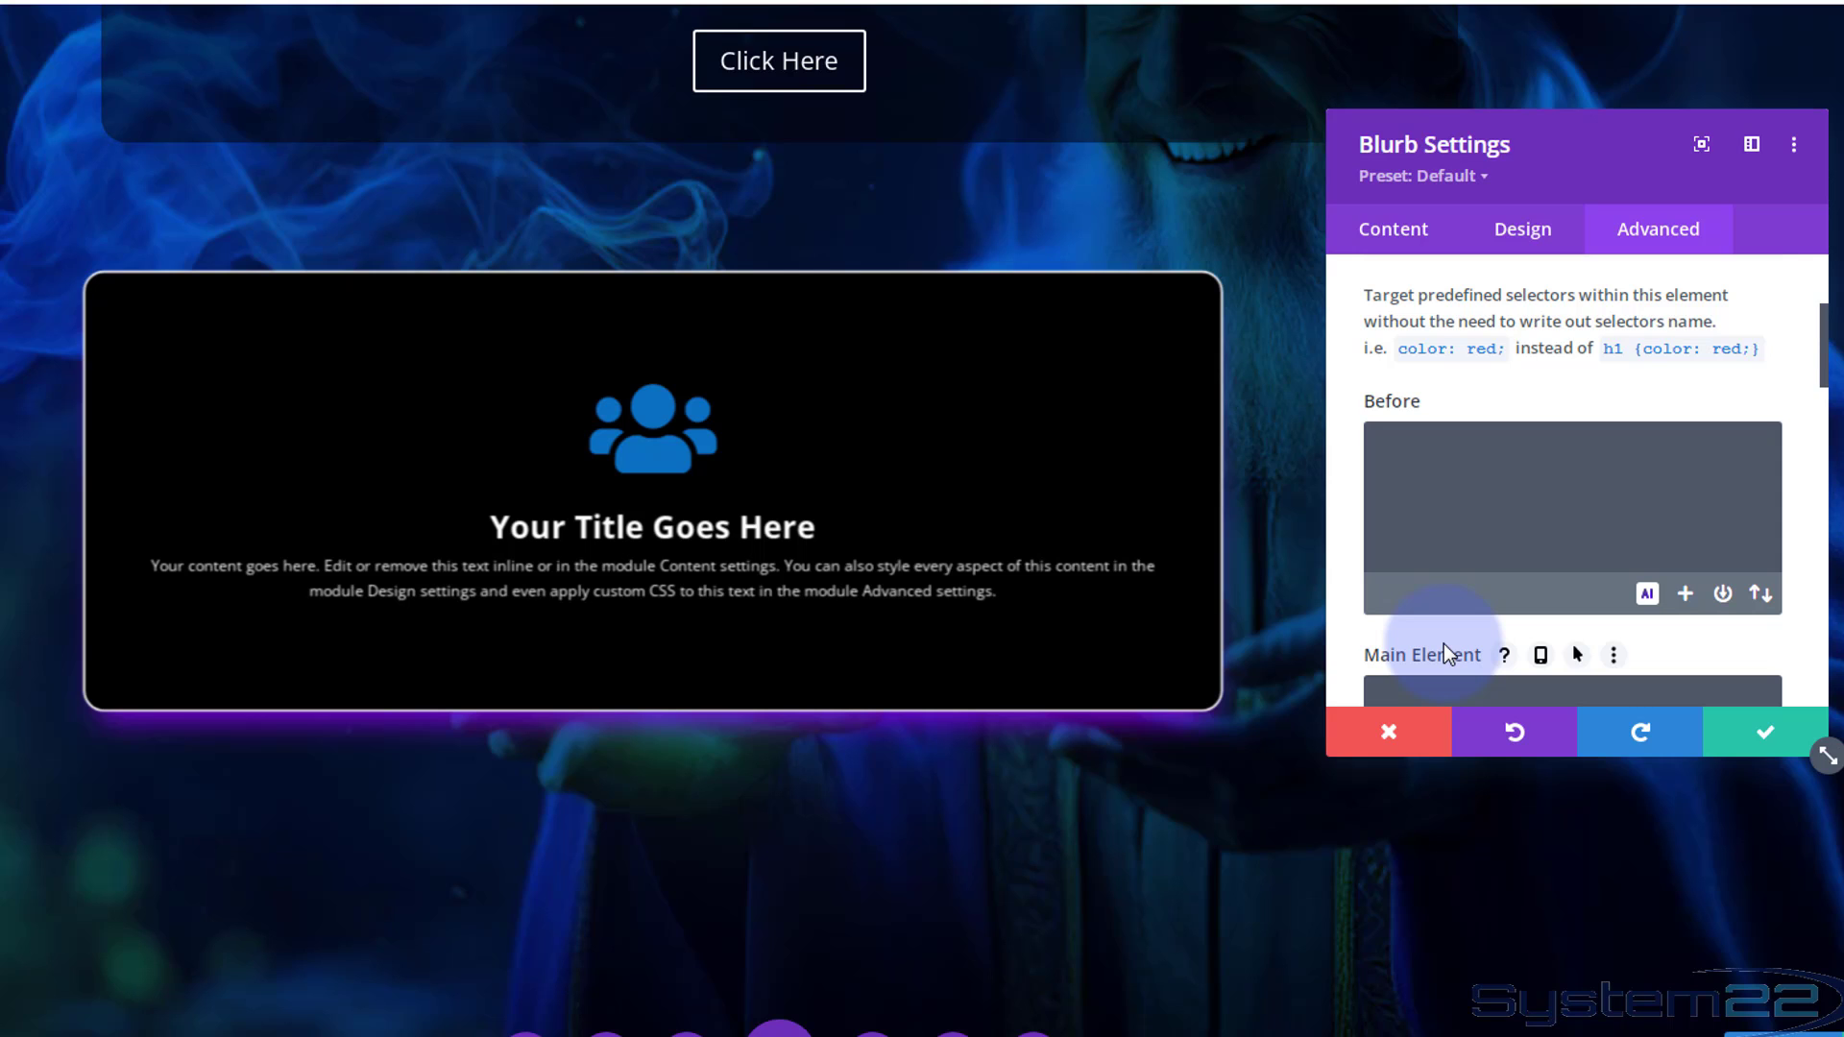
scroll(1444, 643, down, 5)
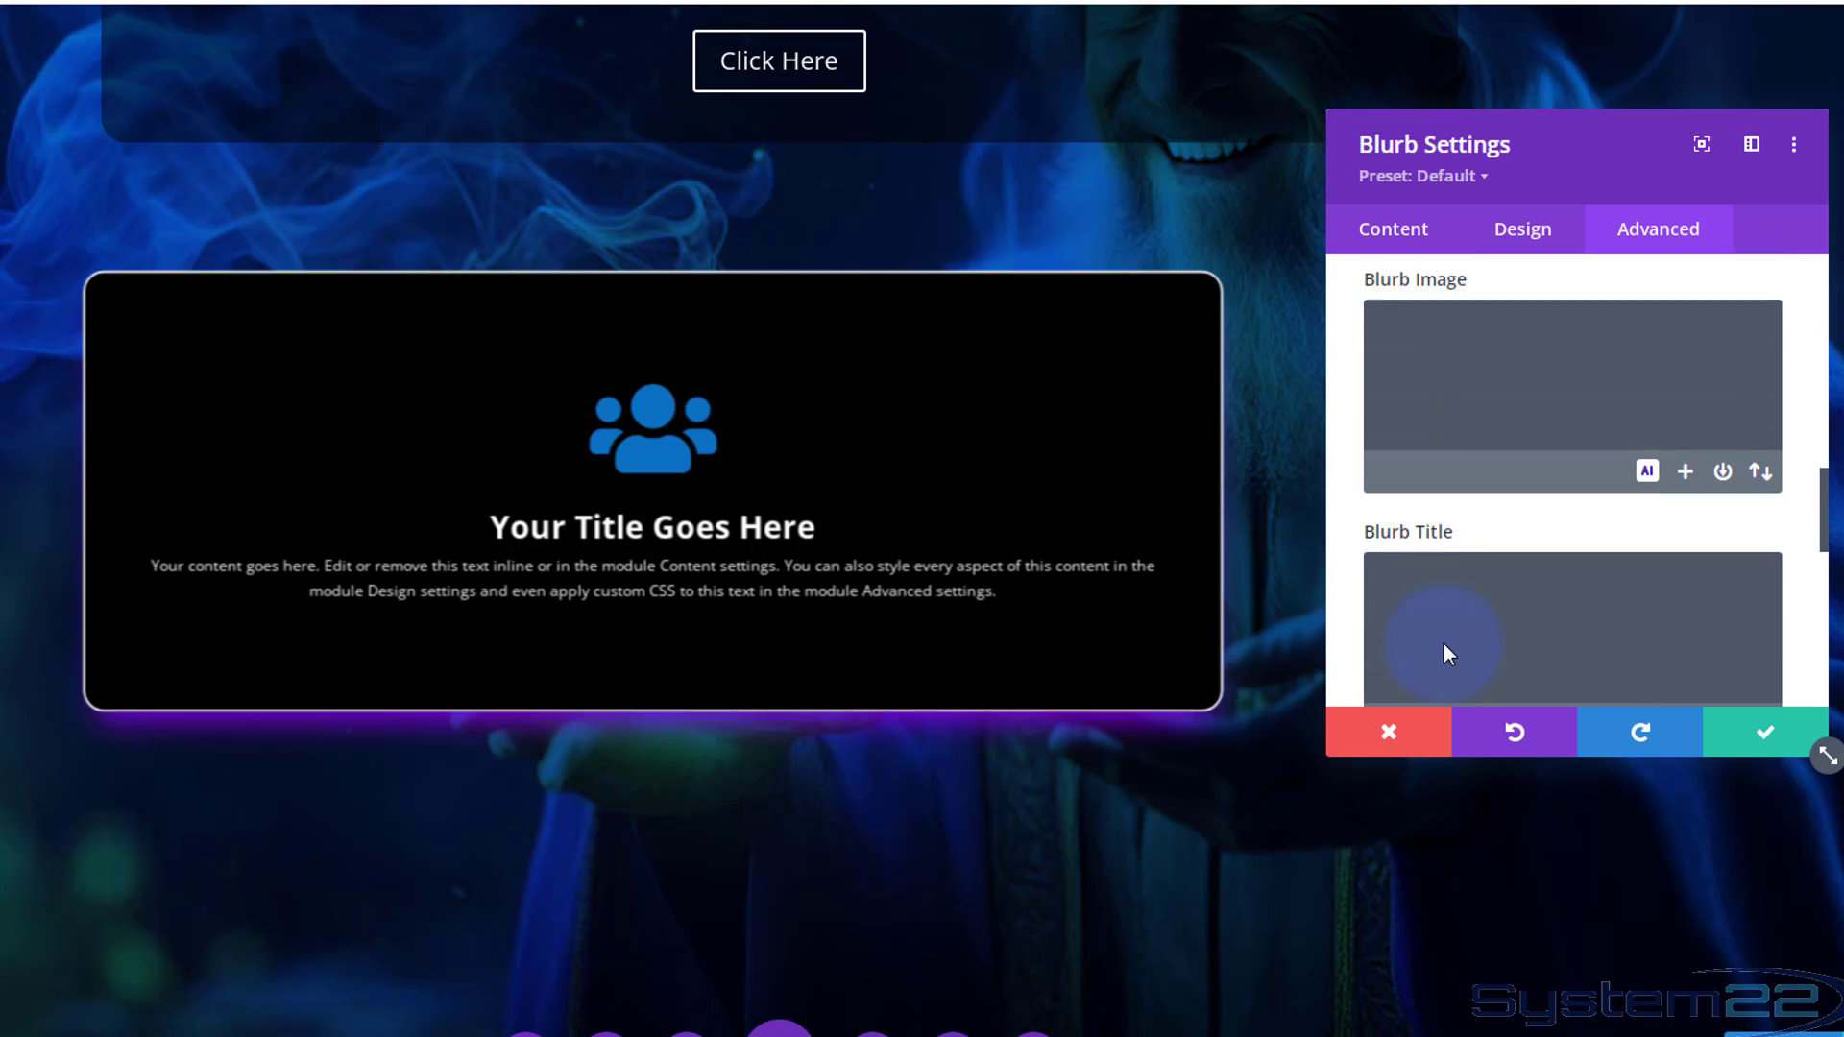
Open the blurb's display conditions and examine the available condition types without adding one
scroll(1443, 644, down, 5)
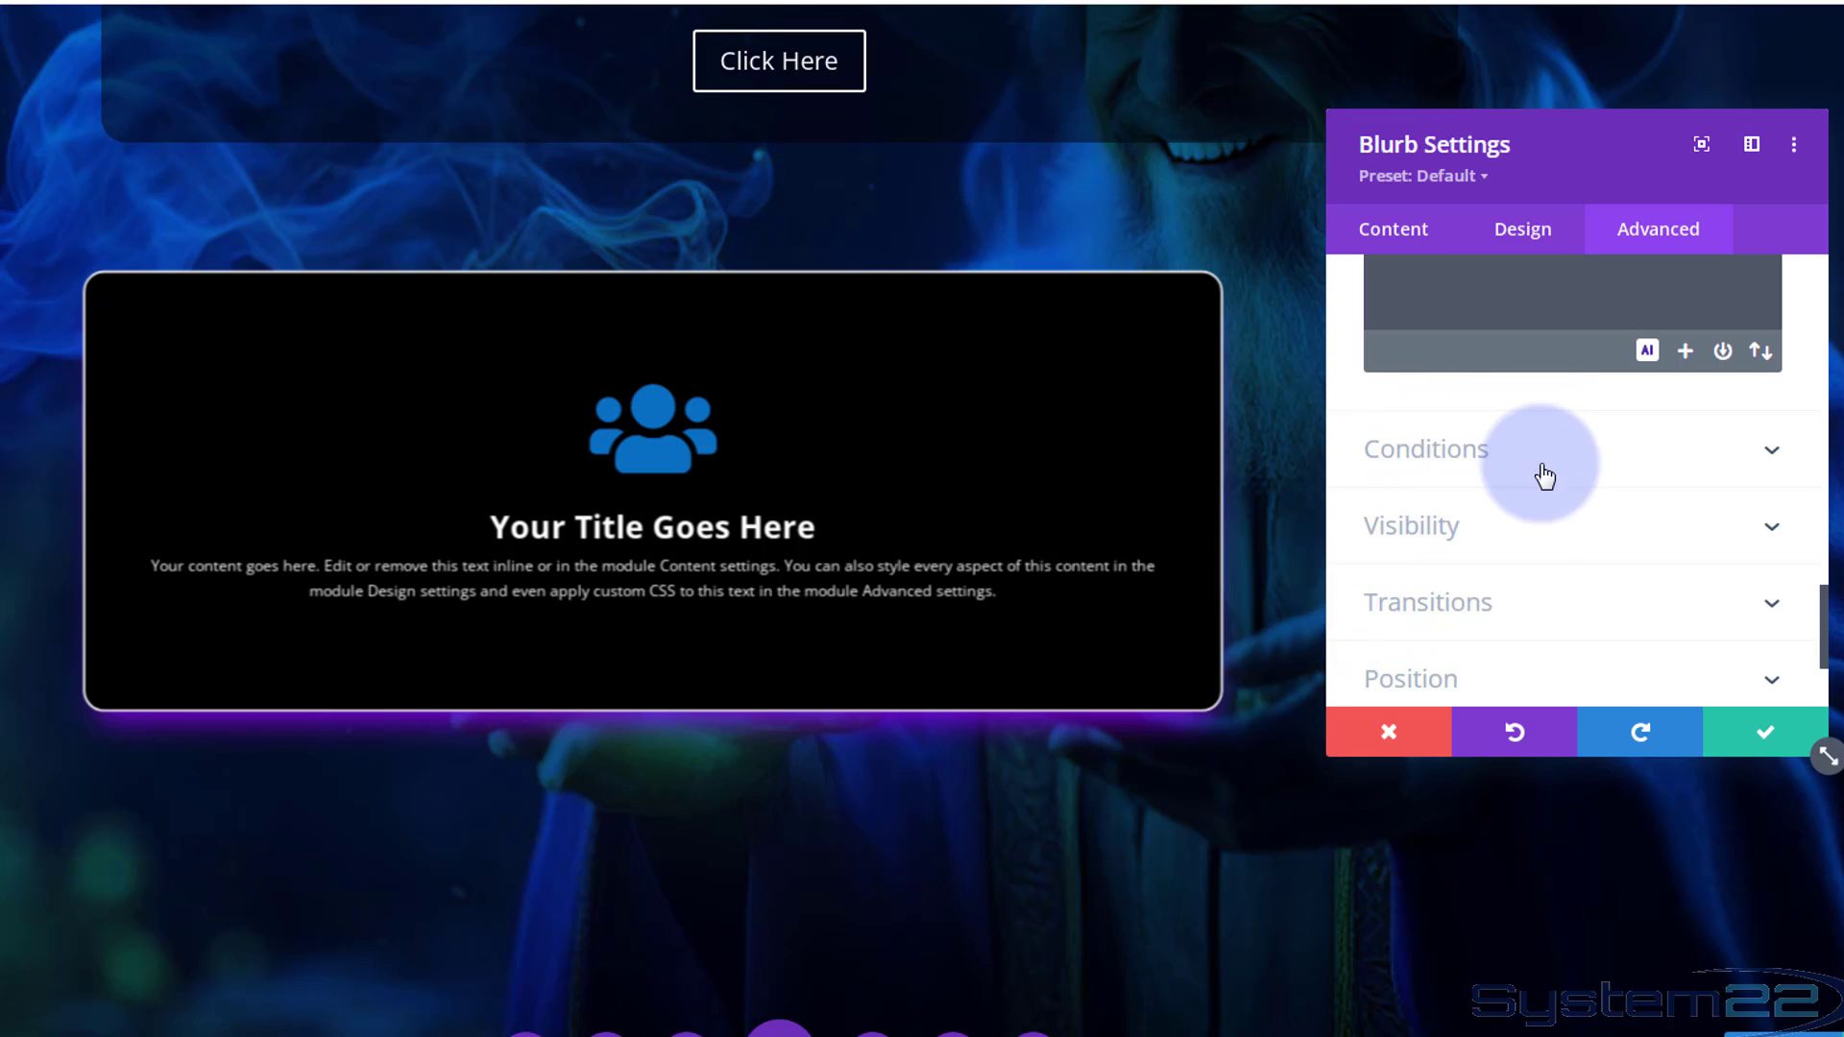
click(1544, 475)
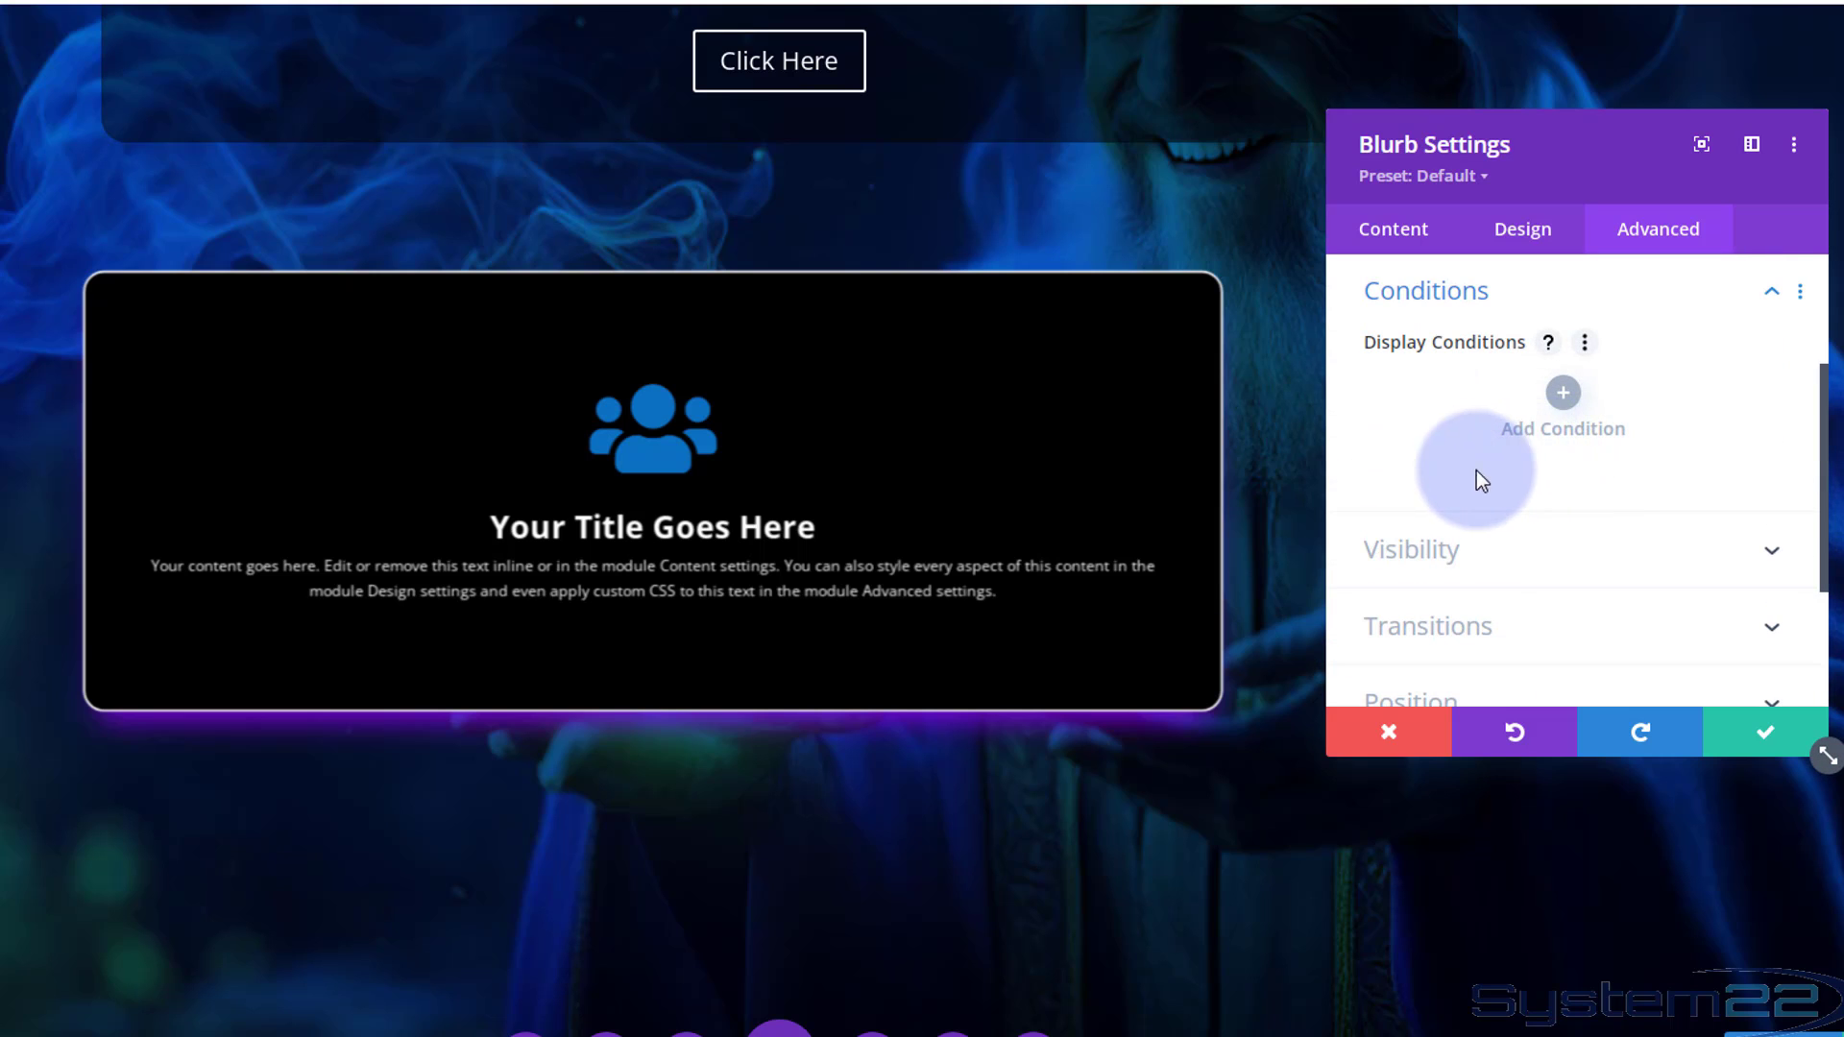
click(1562, 395)
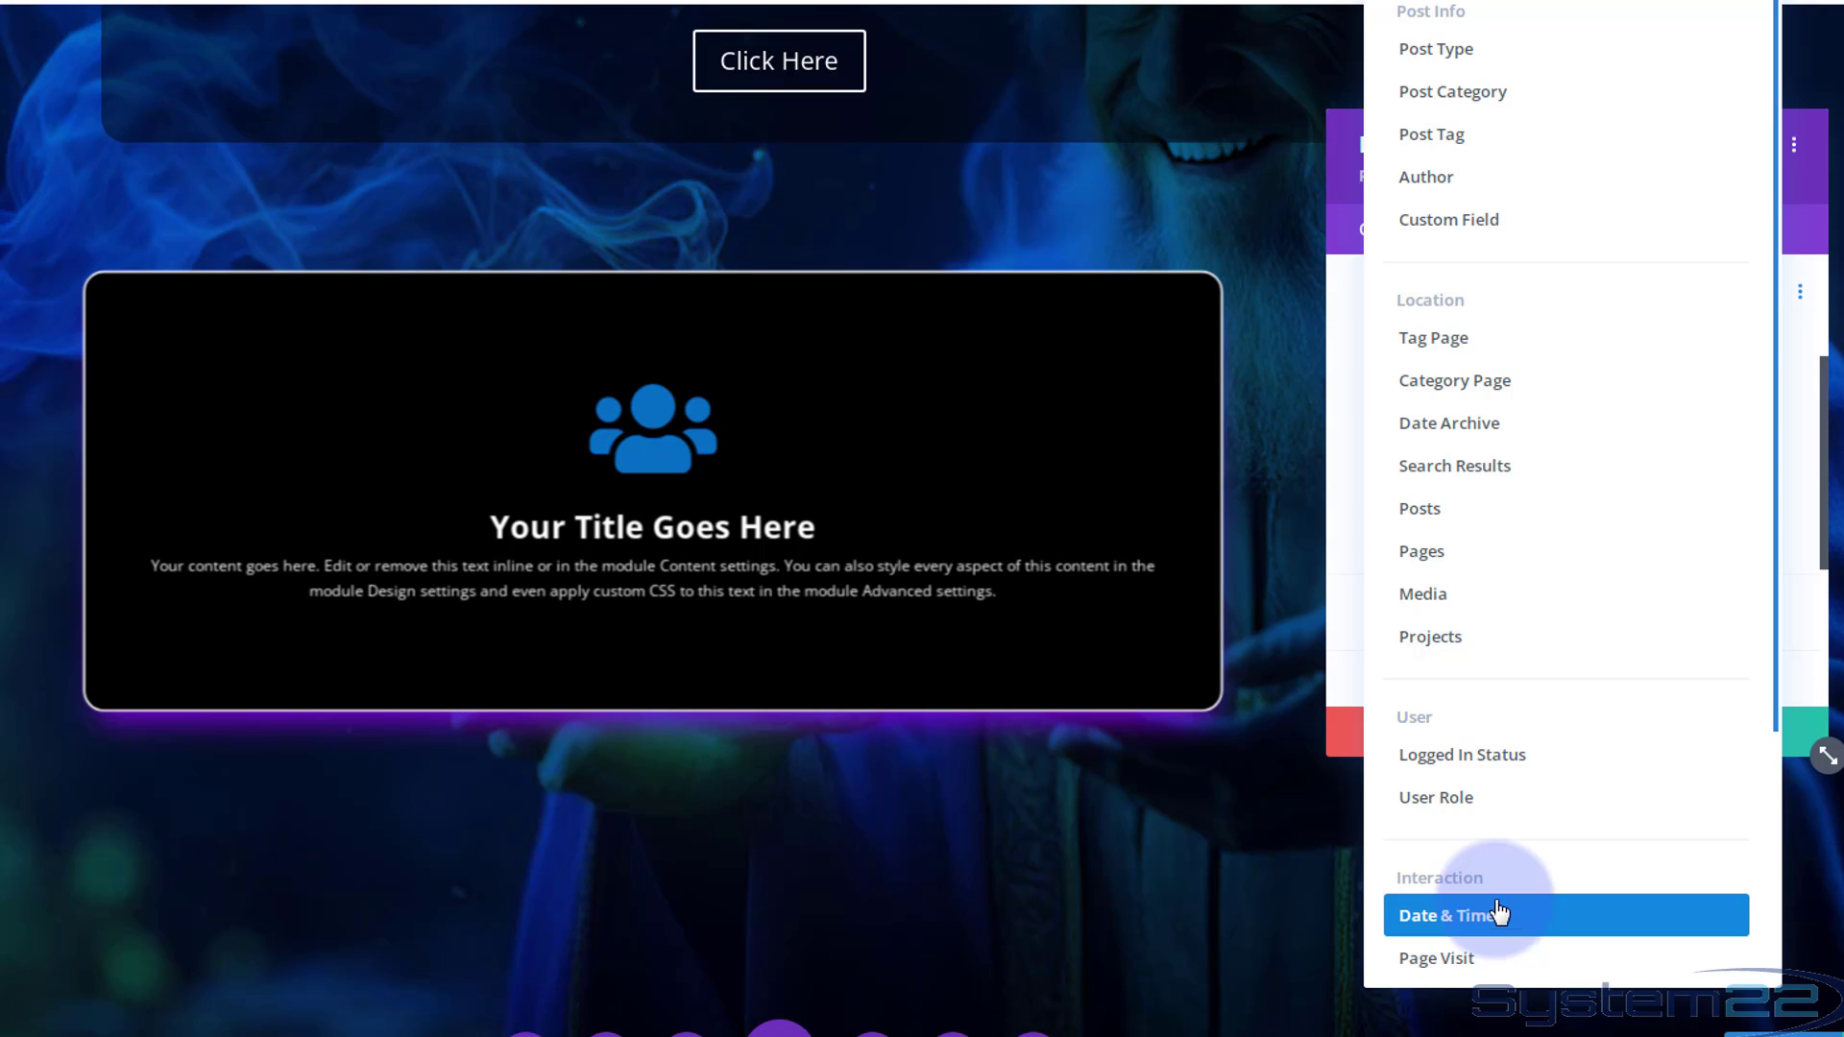
click(1346, 509)
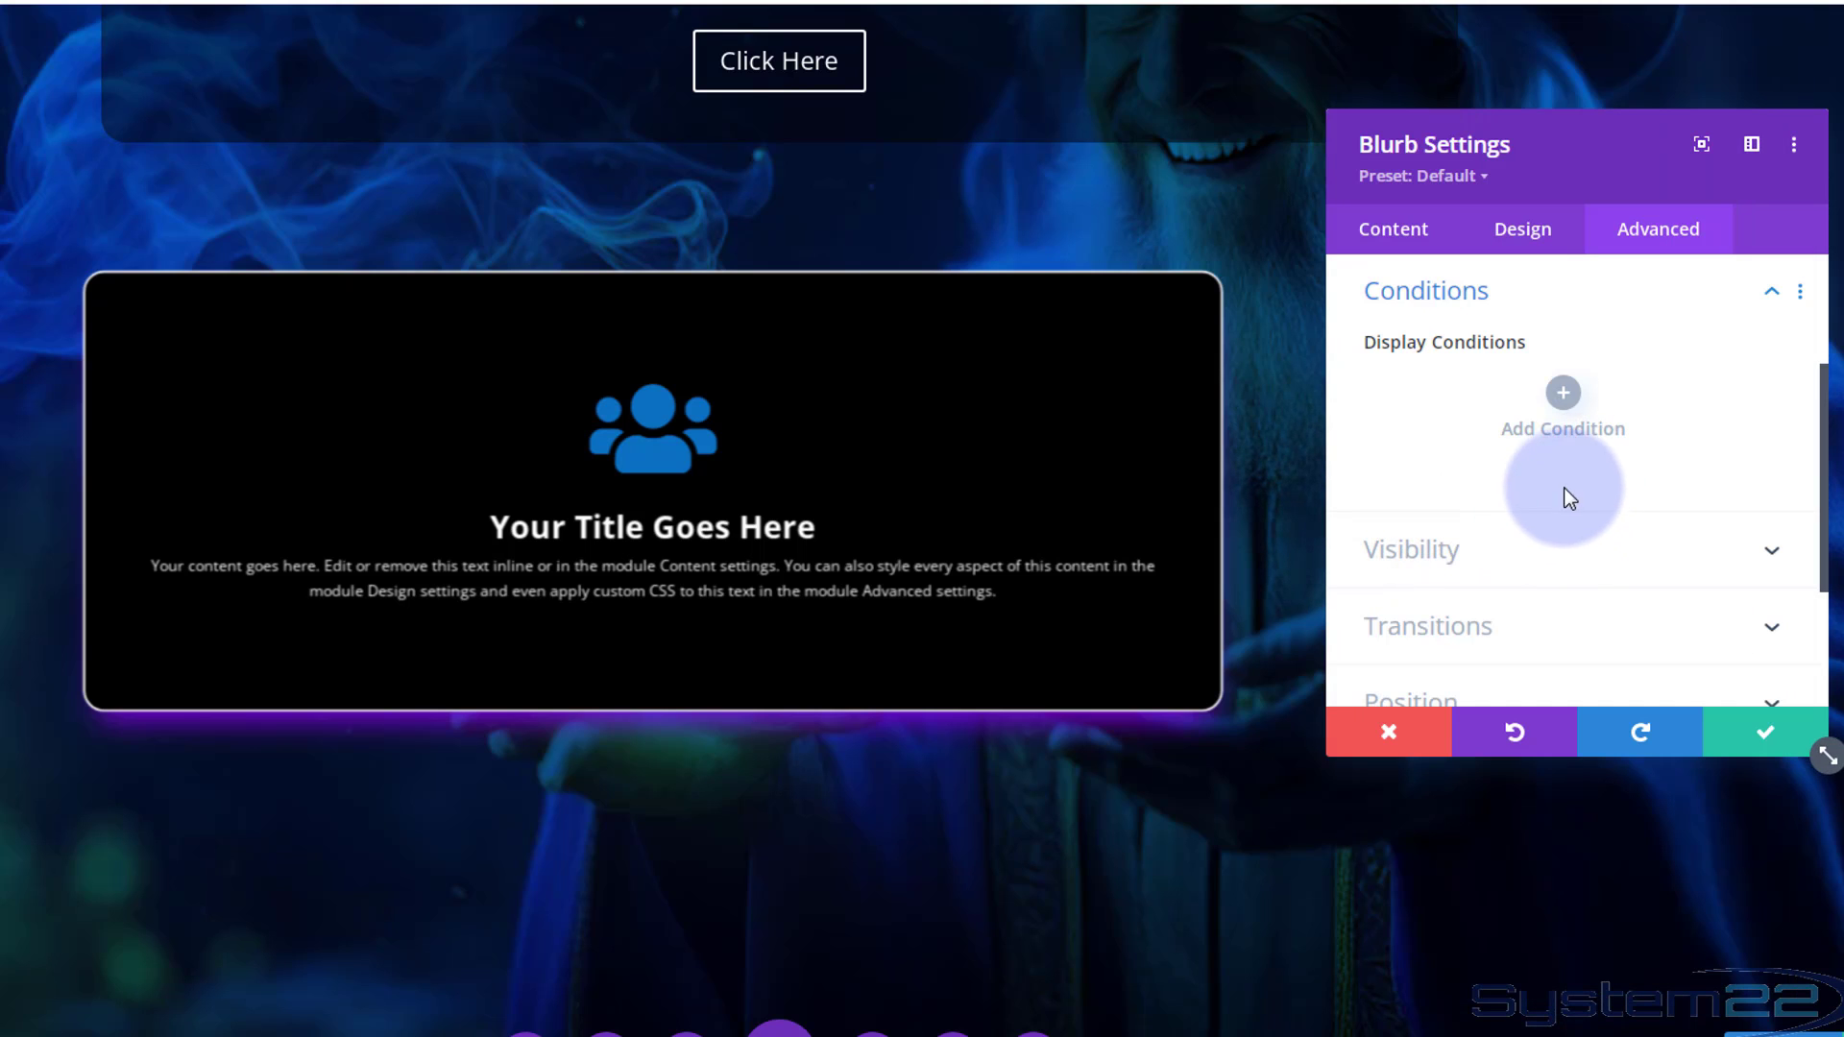
Set the blurb's visibility so that it is disabled on Tablet only, leaving Phone and Desktop enabled
click(1541, 544)
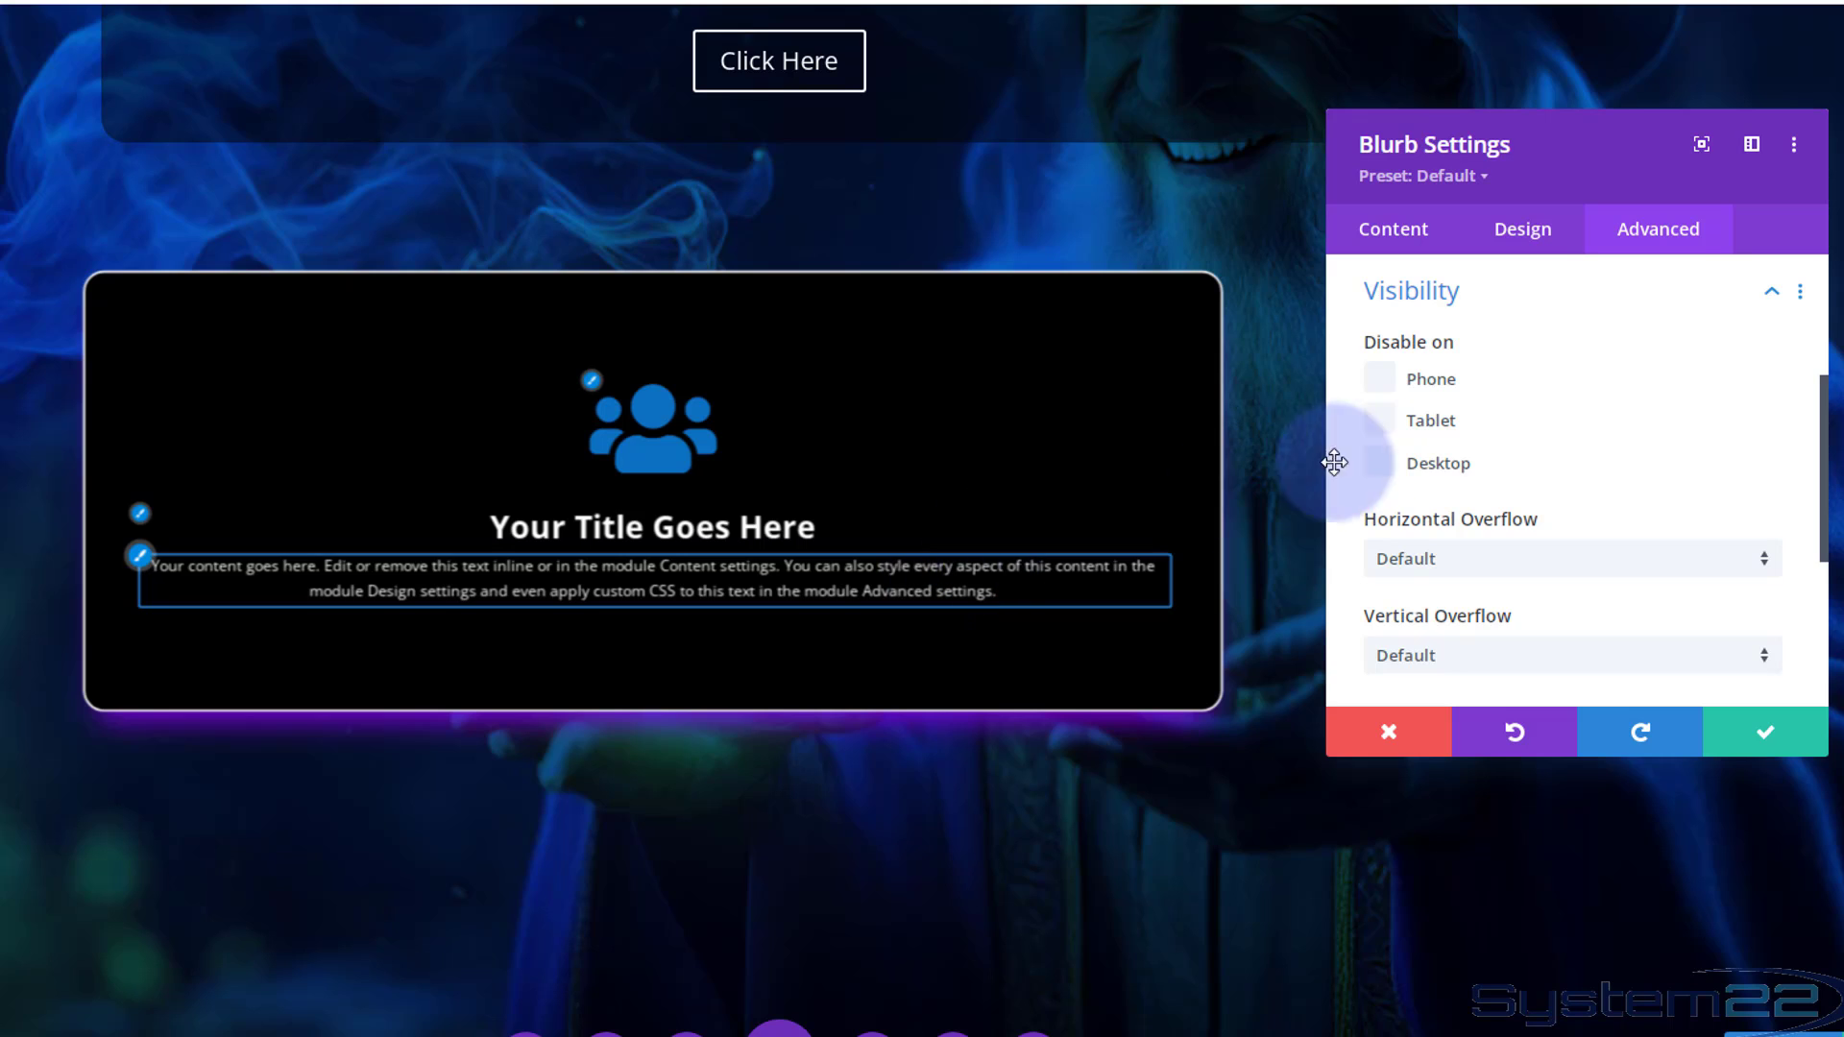
click(1380, 378)
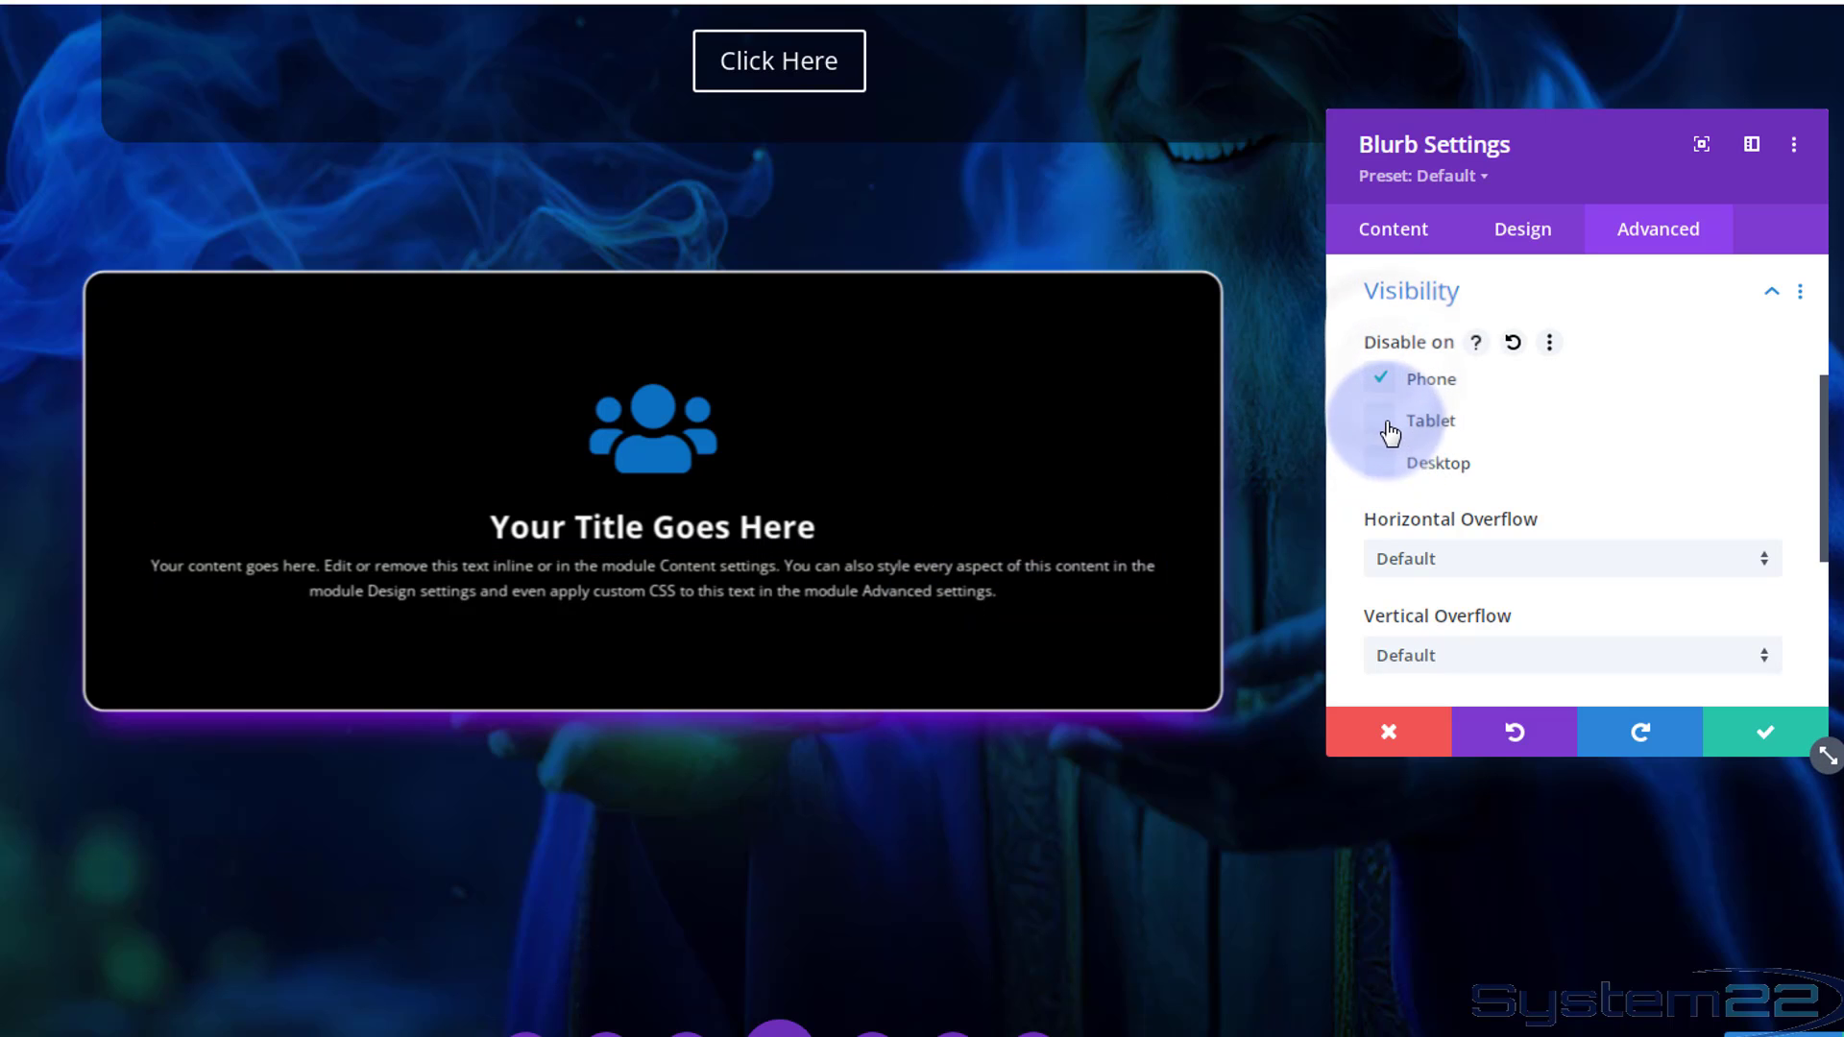
click(1382, 423)
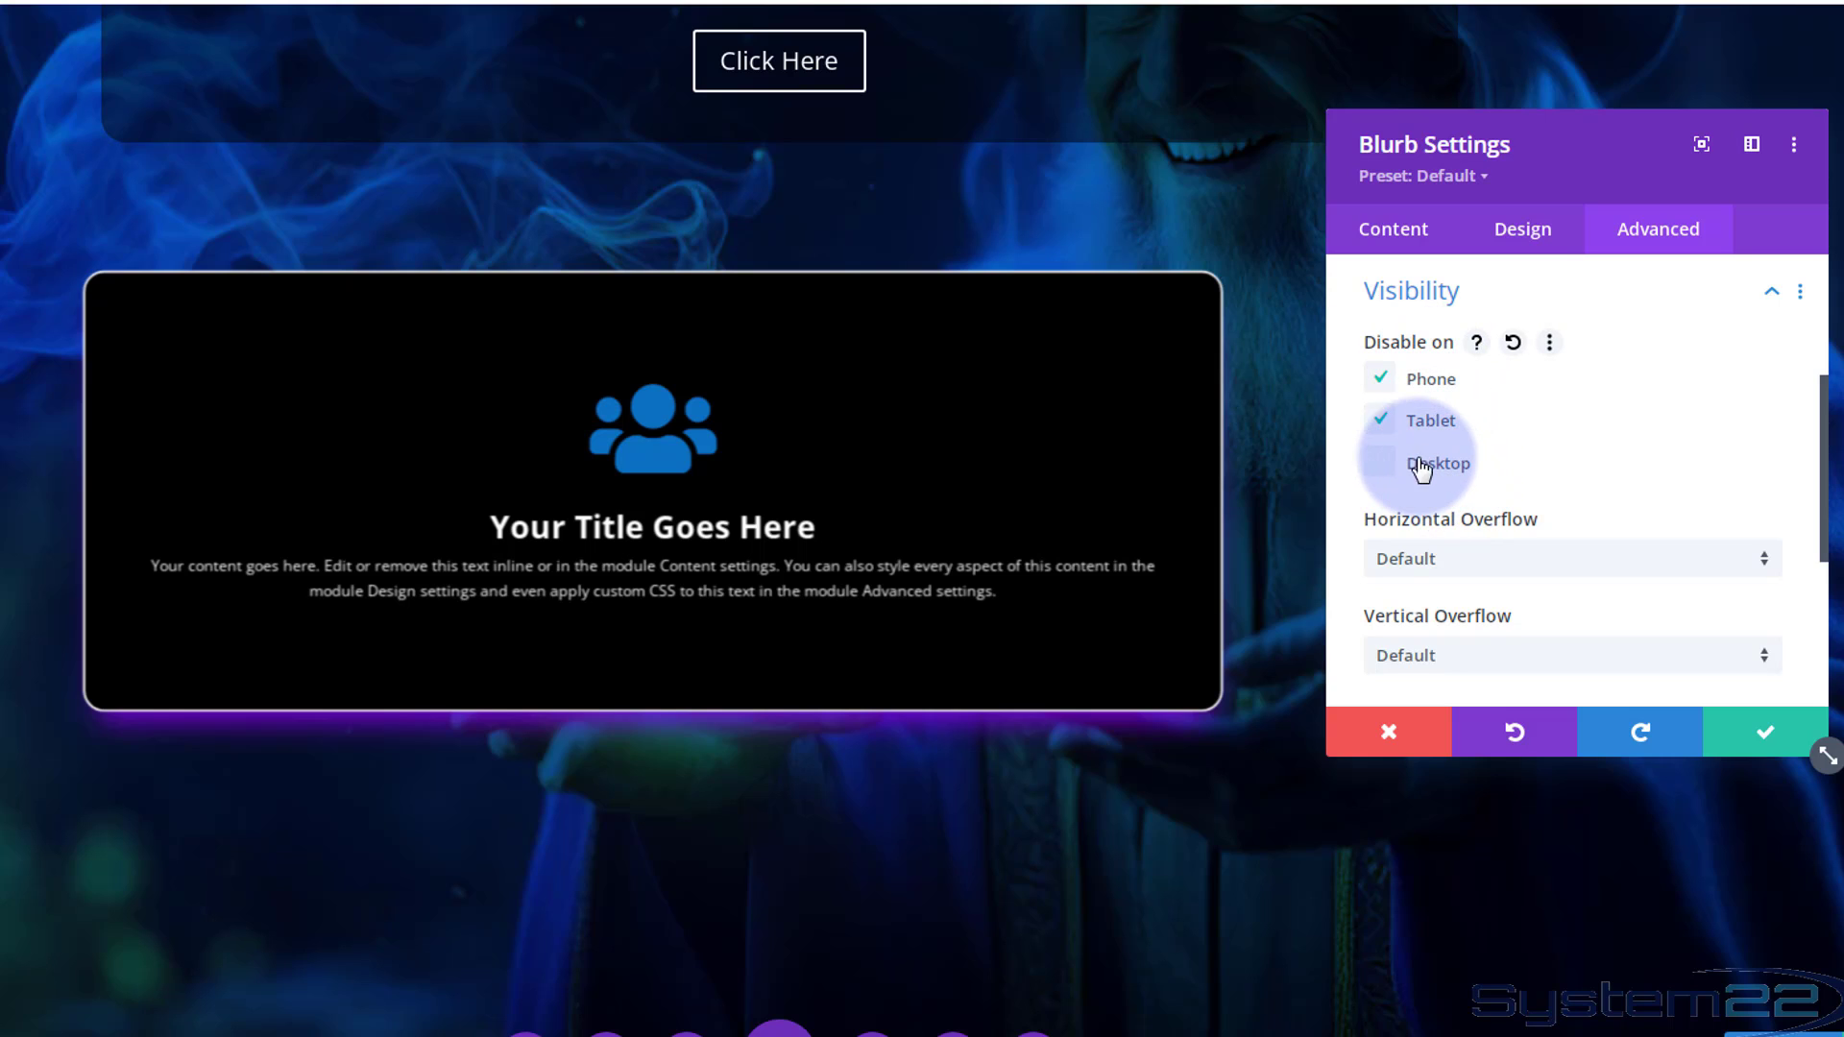
click(1381, 426)
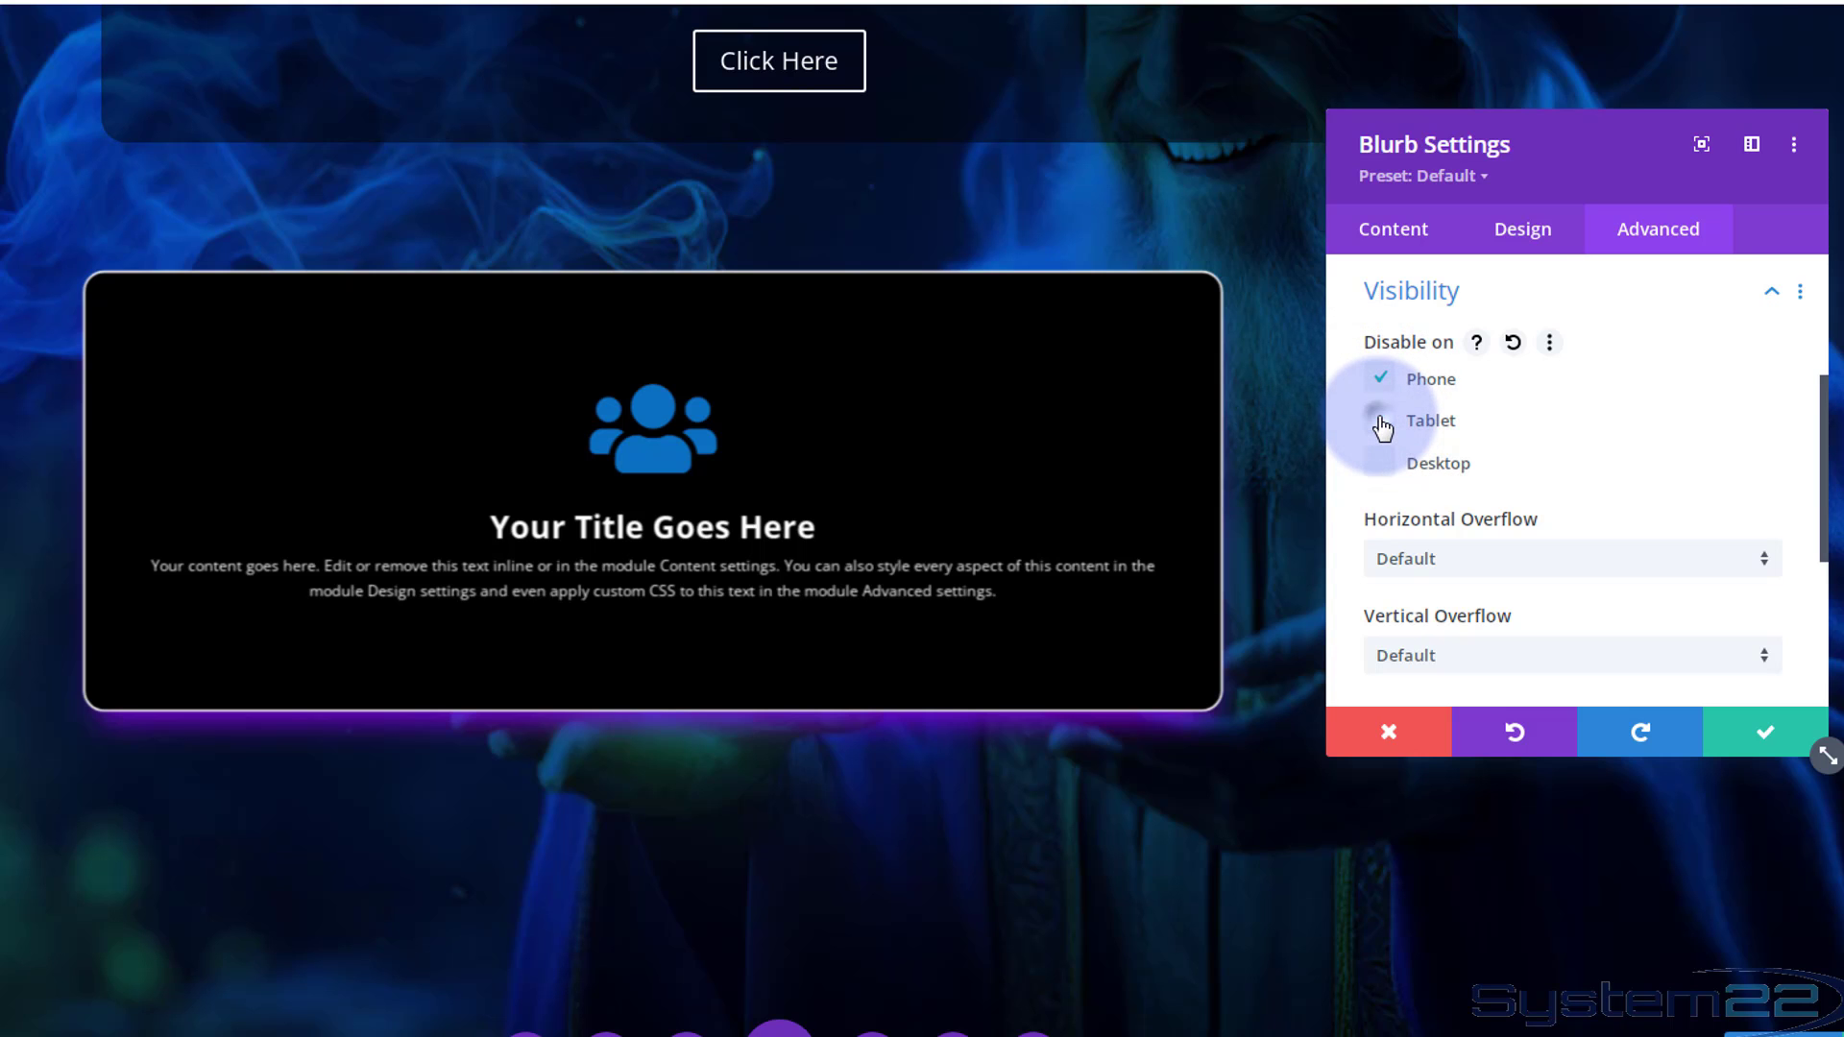
click(1379, 420)
click(1383, 382)
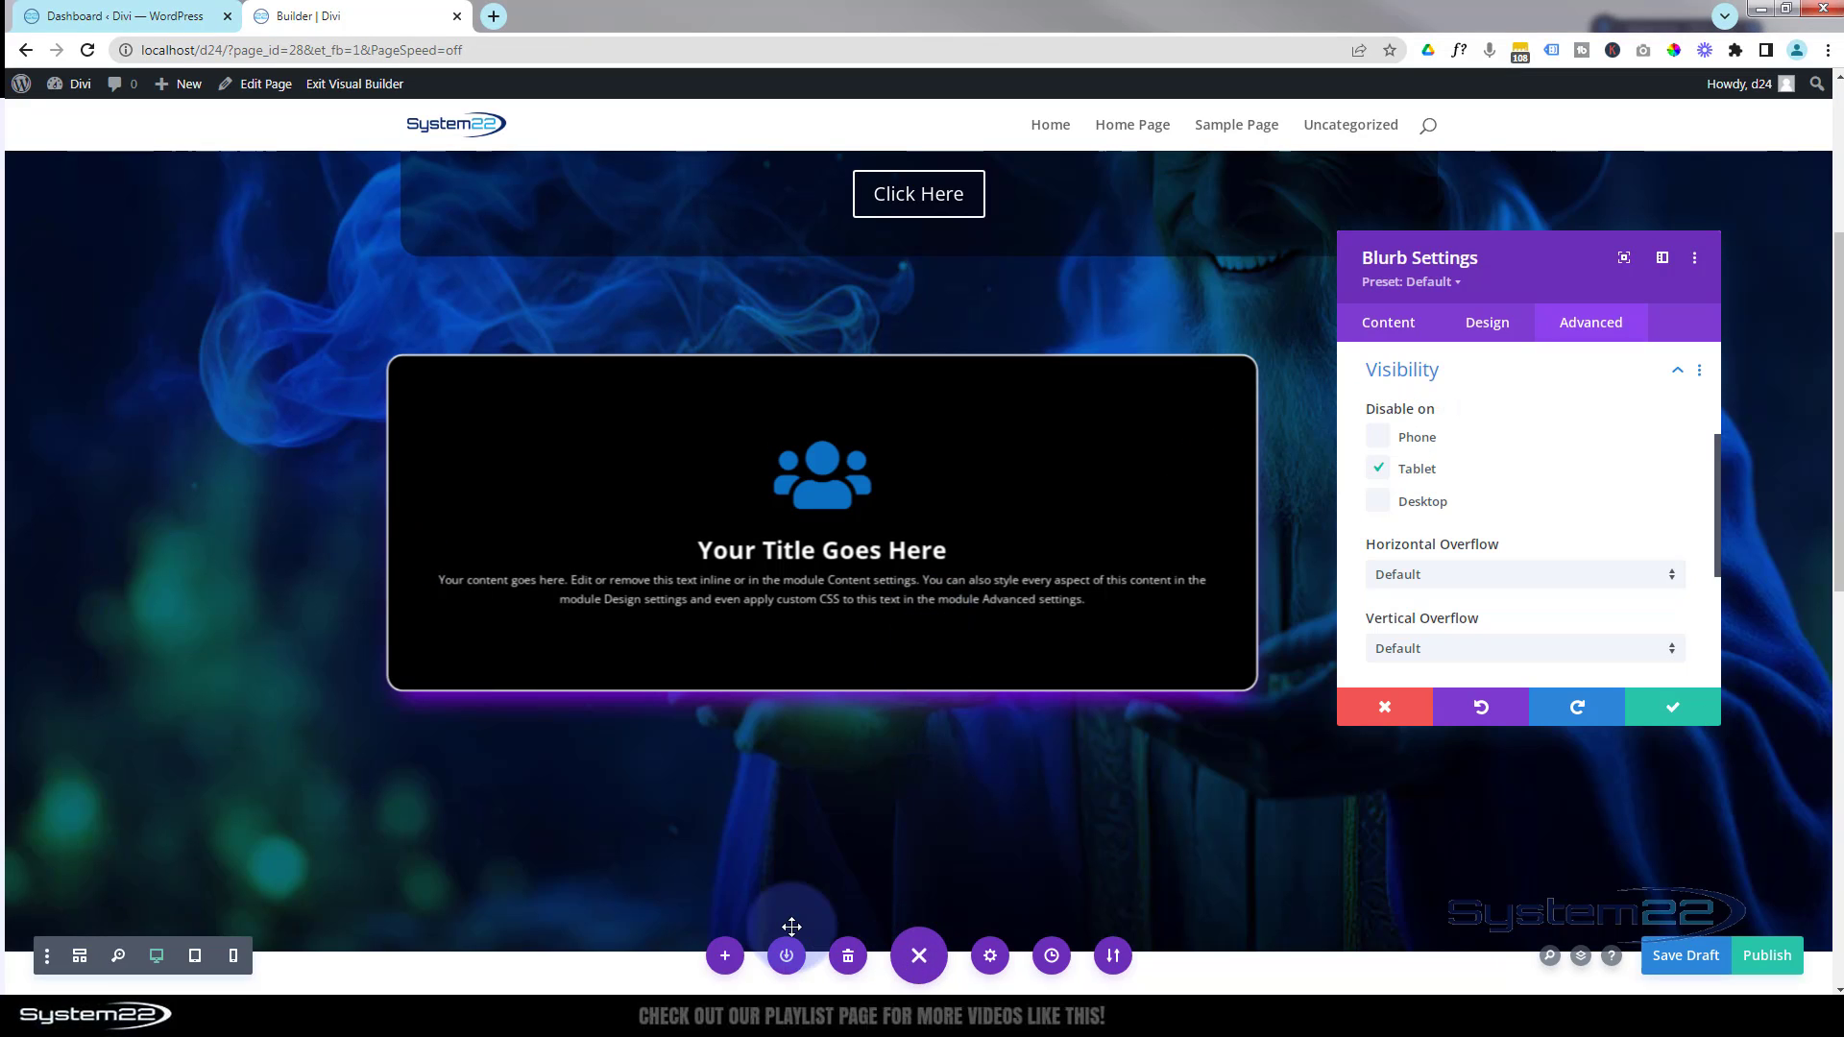
Preview the blurb in tablet and phone views, then return to desktop view
click(195, 957)
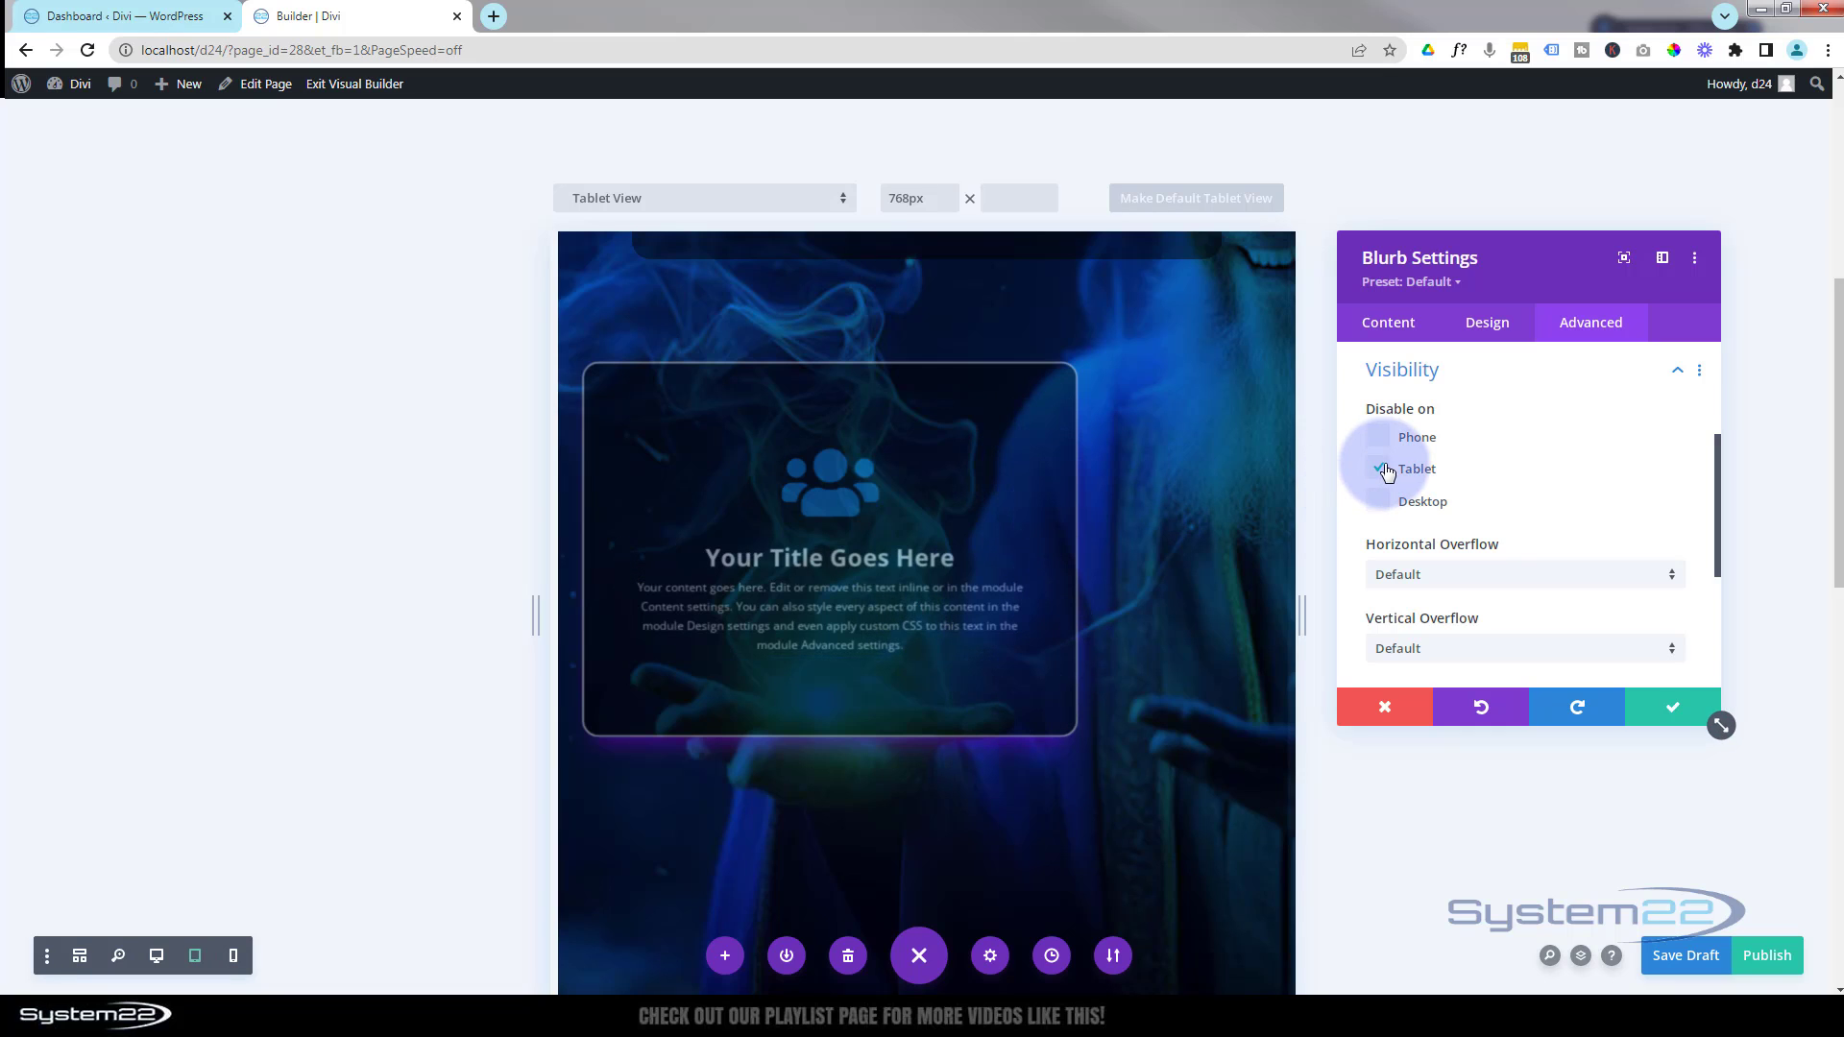
click(235, 958)
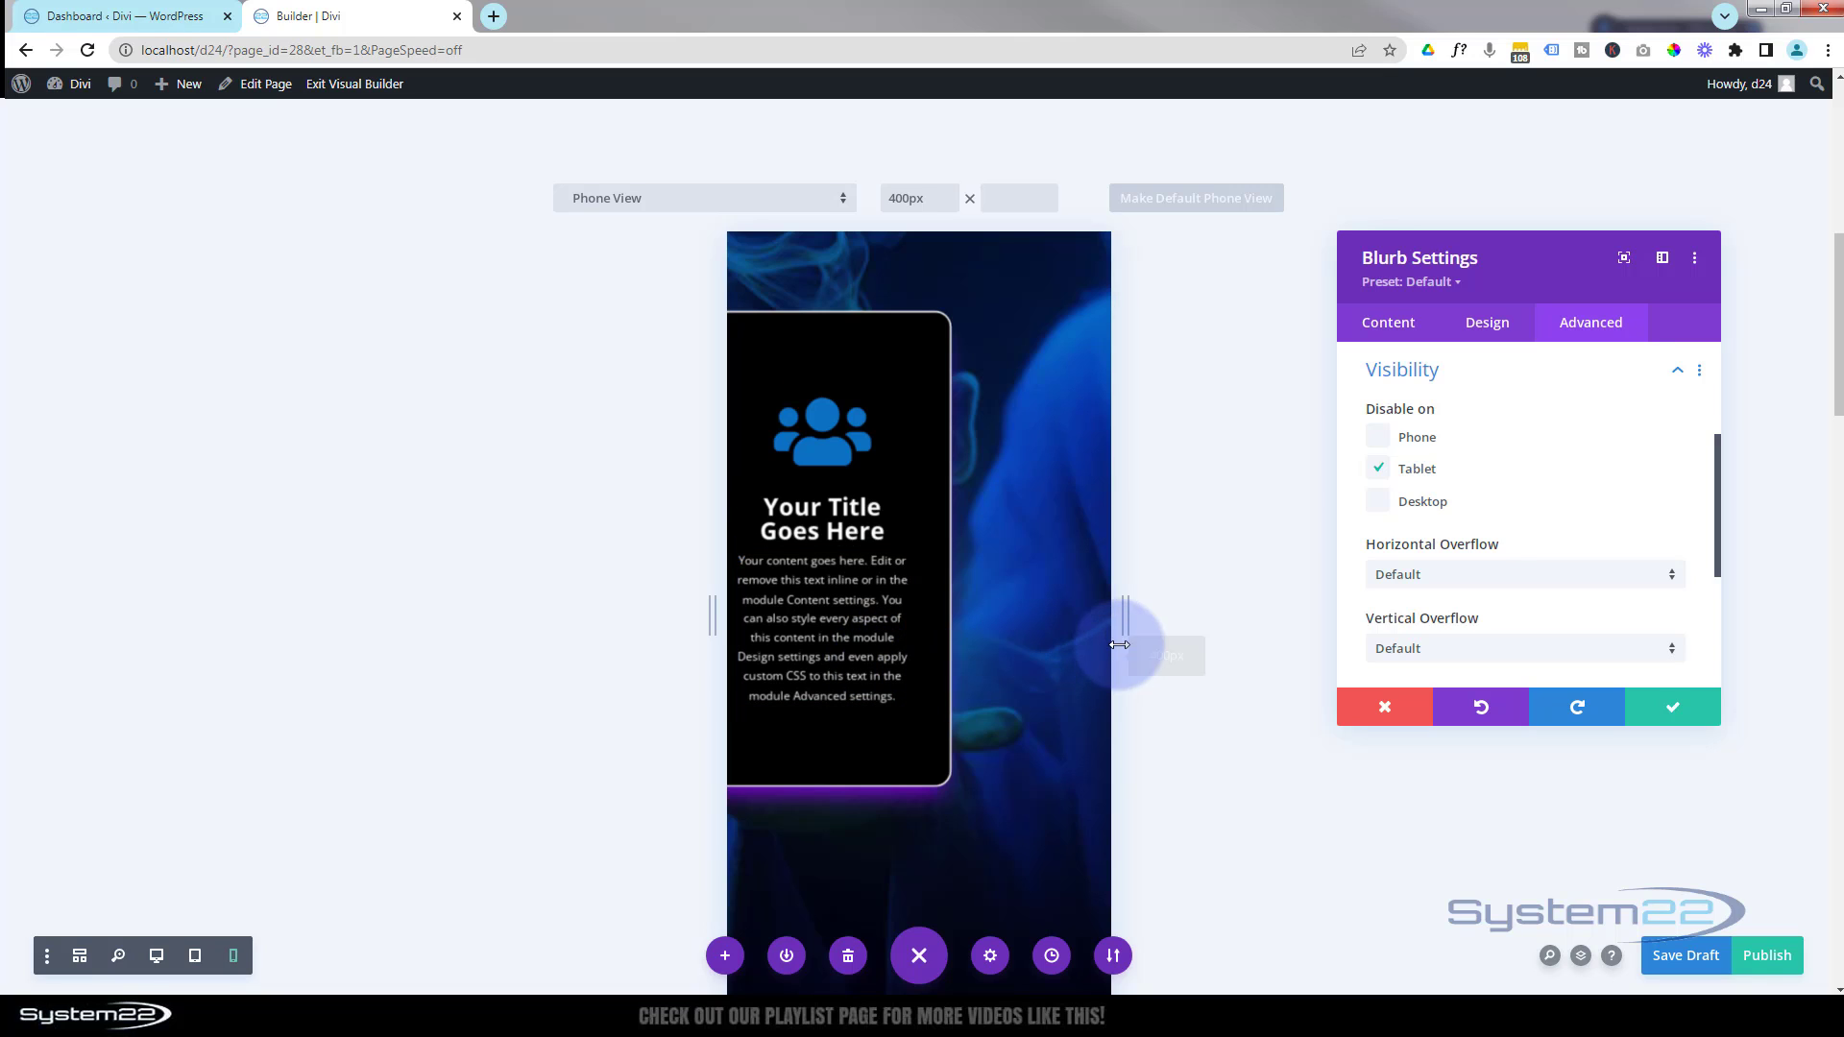
click(157, 956)
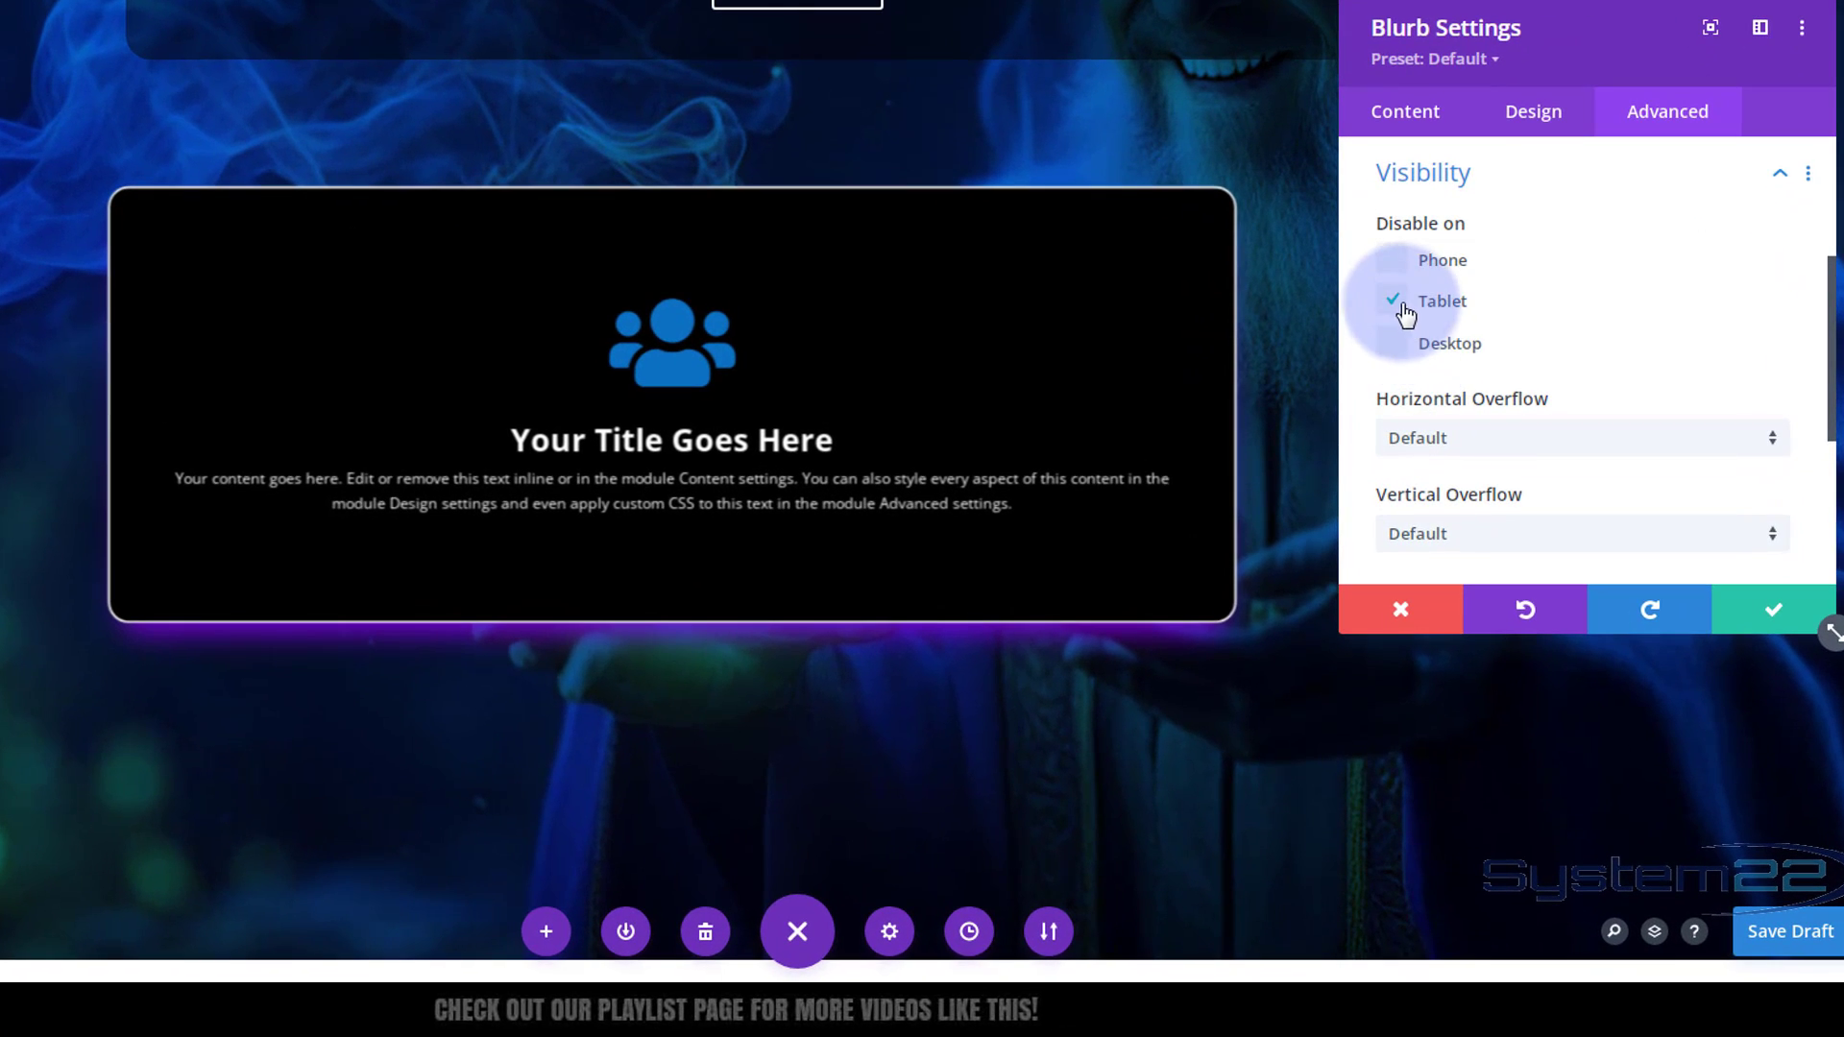
Check the blurb's Horizontal Overflow options without changing them, and expand its Transitions settings
scroll(1544, 355, down, 2)
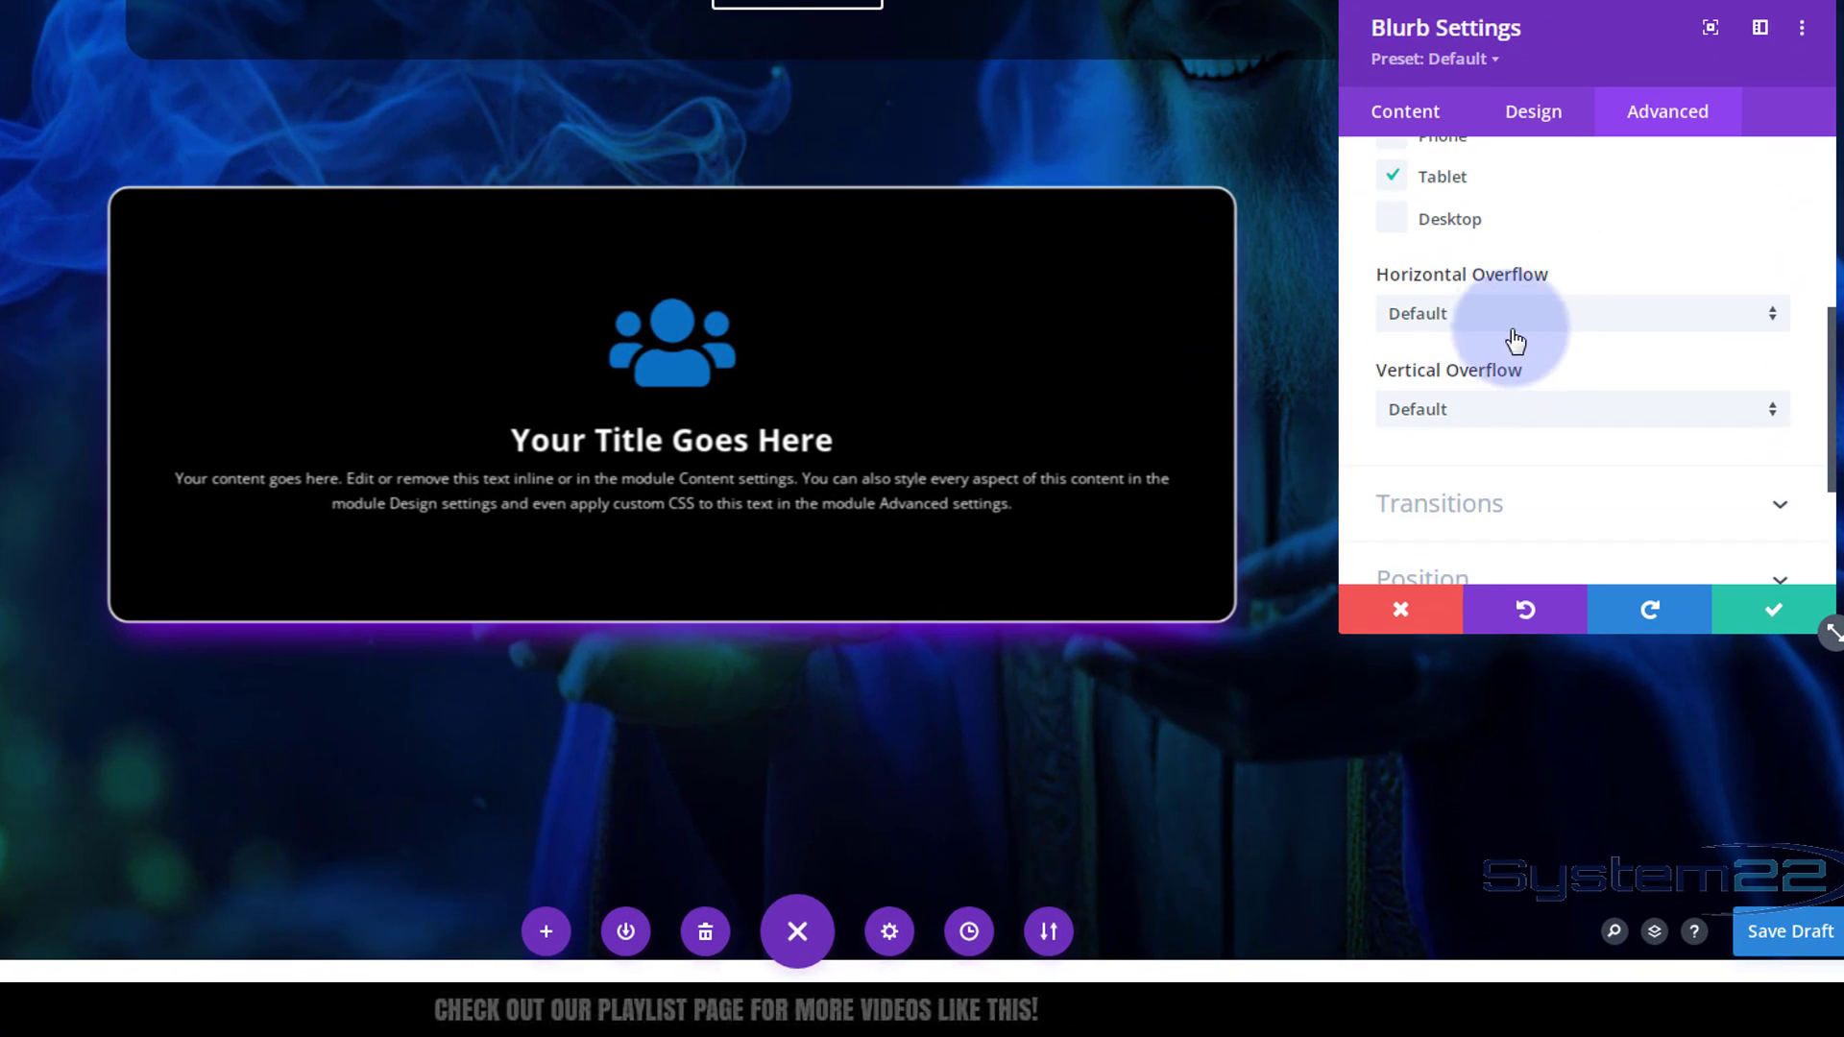
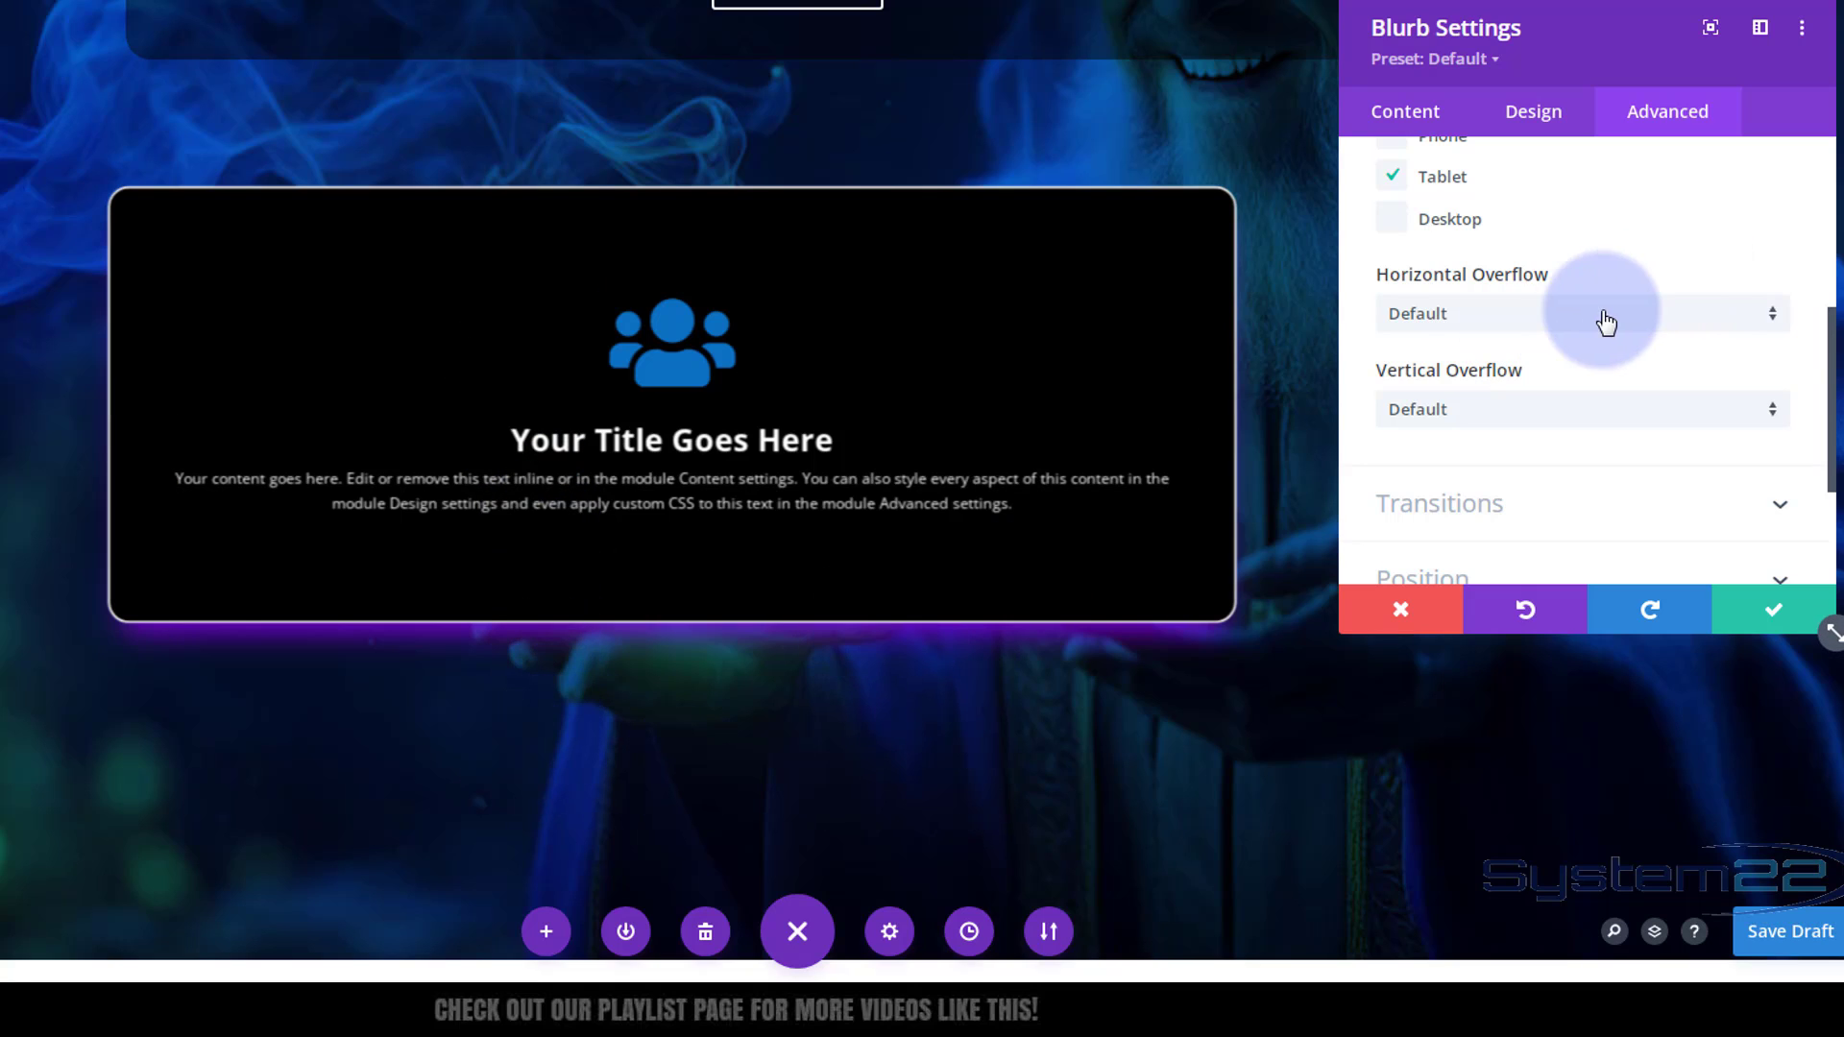
click(1573, 321)
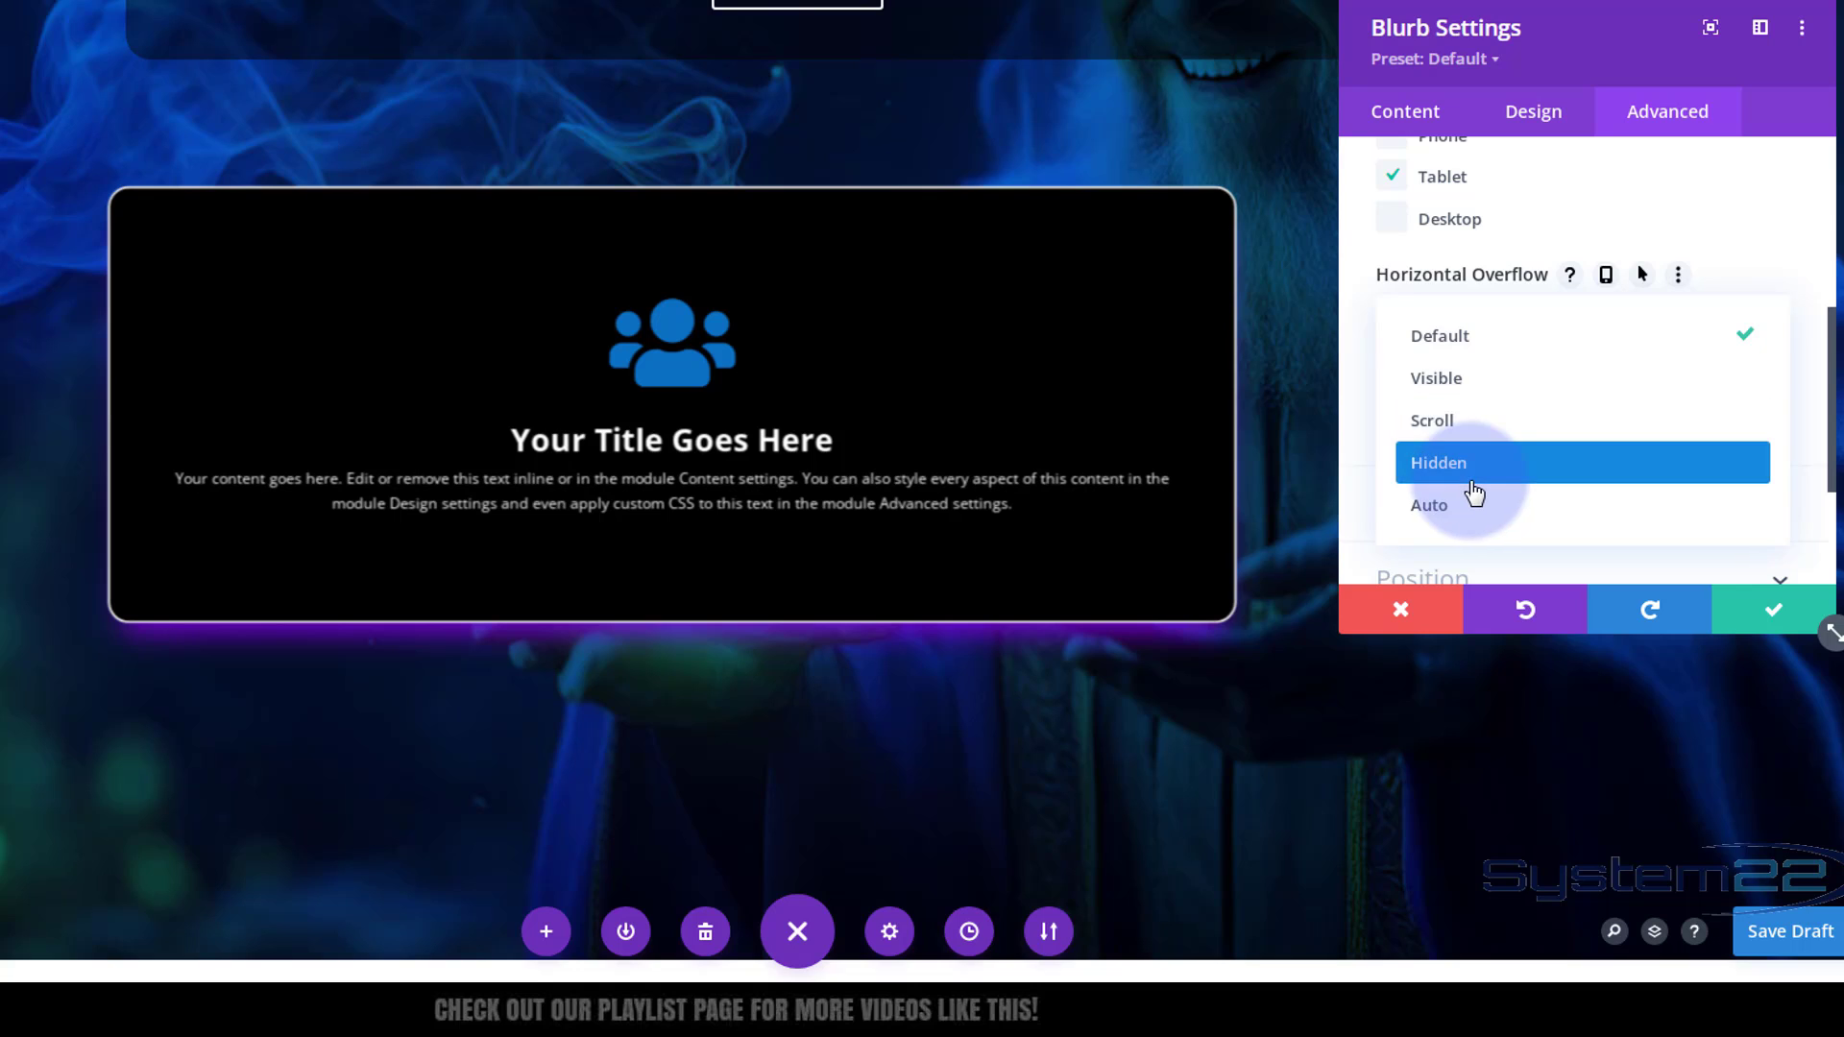
click(1361, 319)
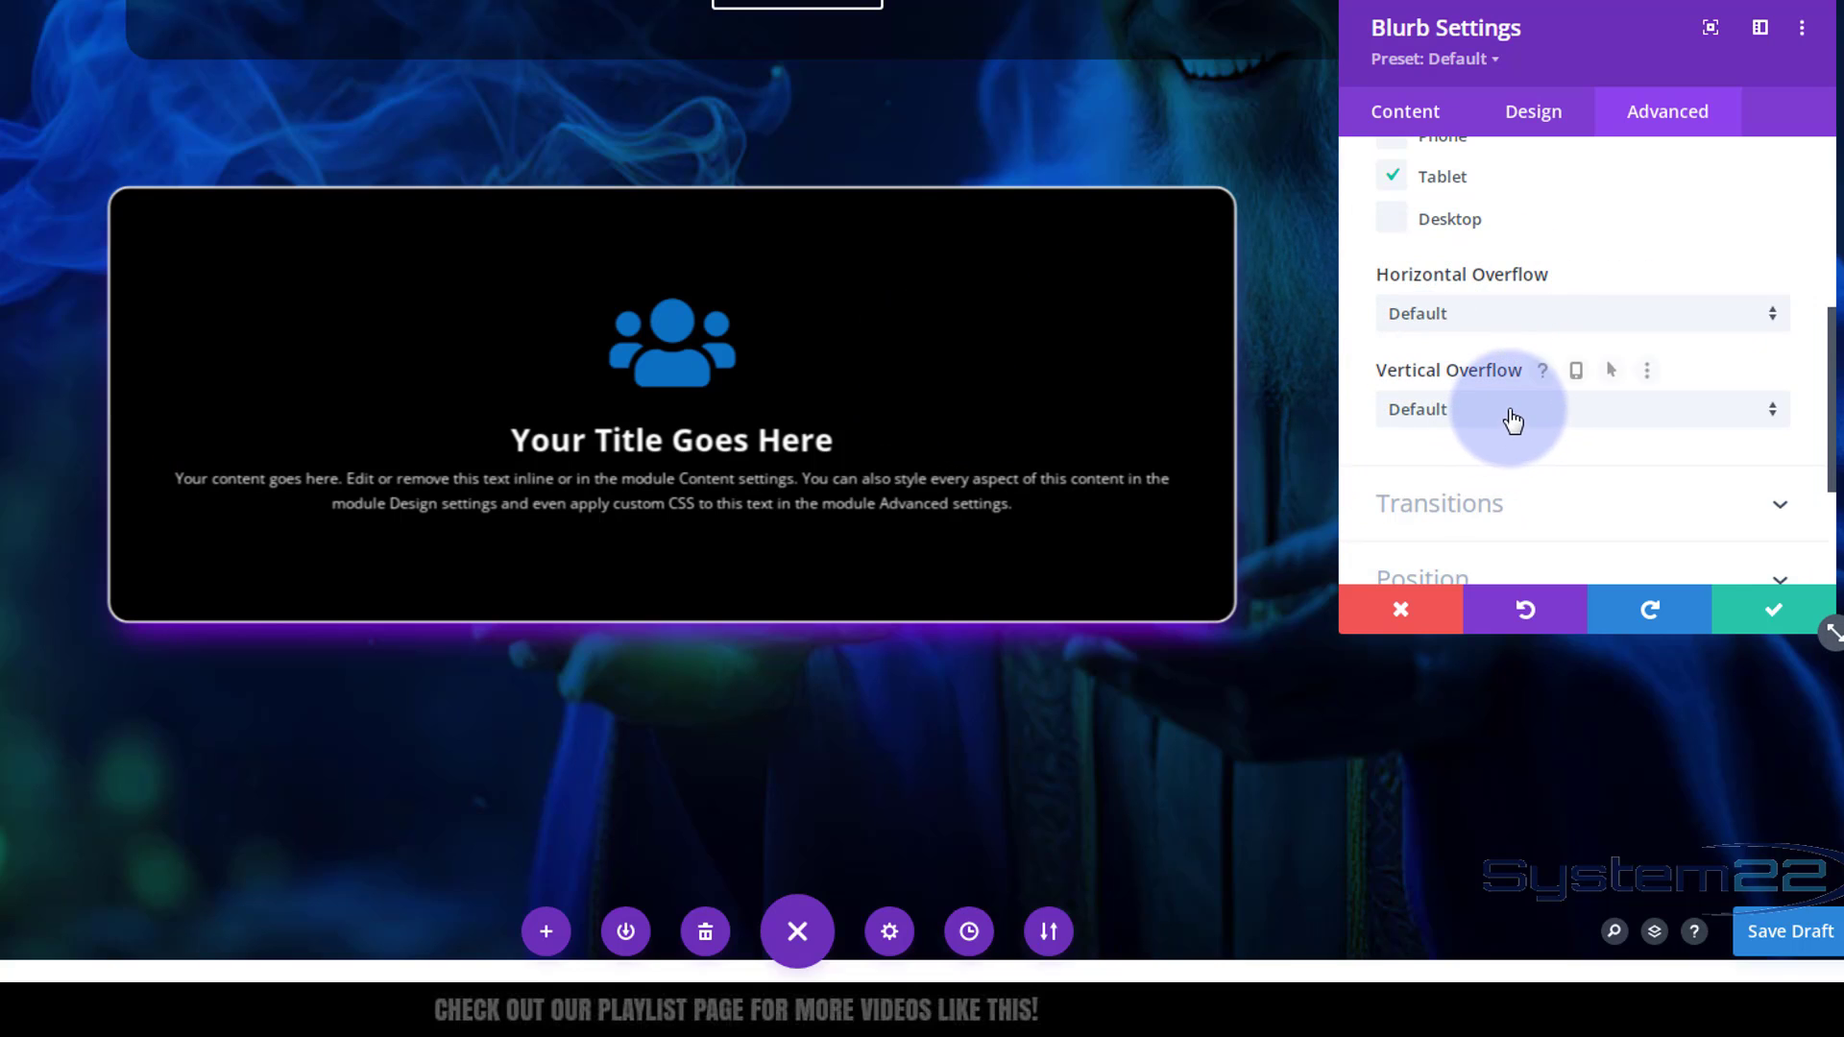
scroll(1509, 408, down, 3)
click(1536, 293)
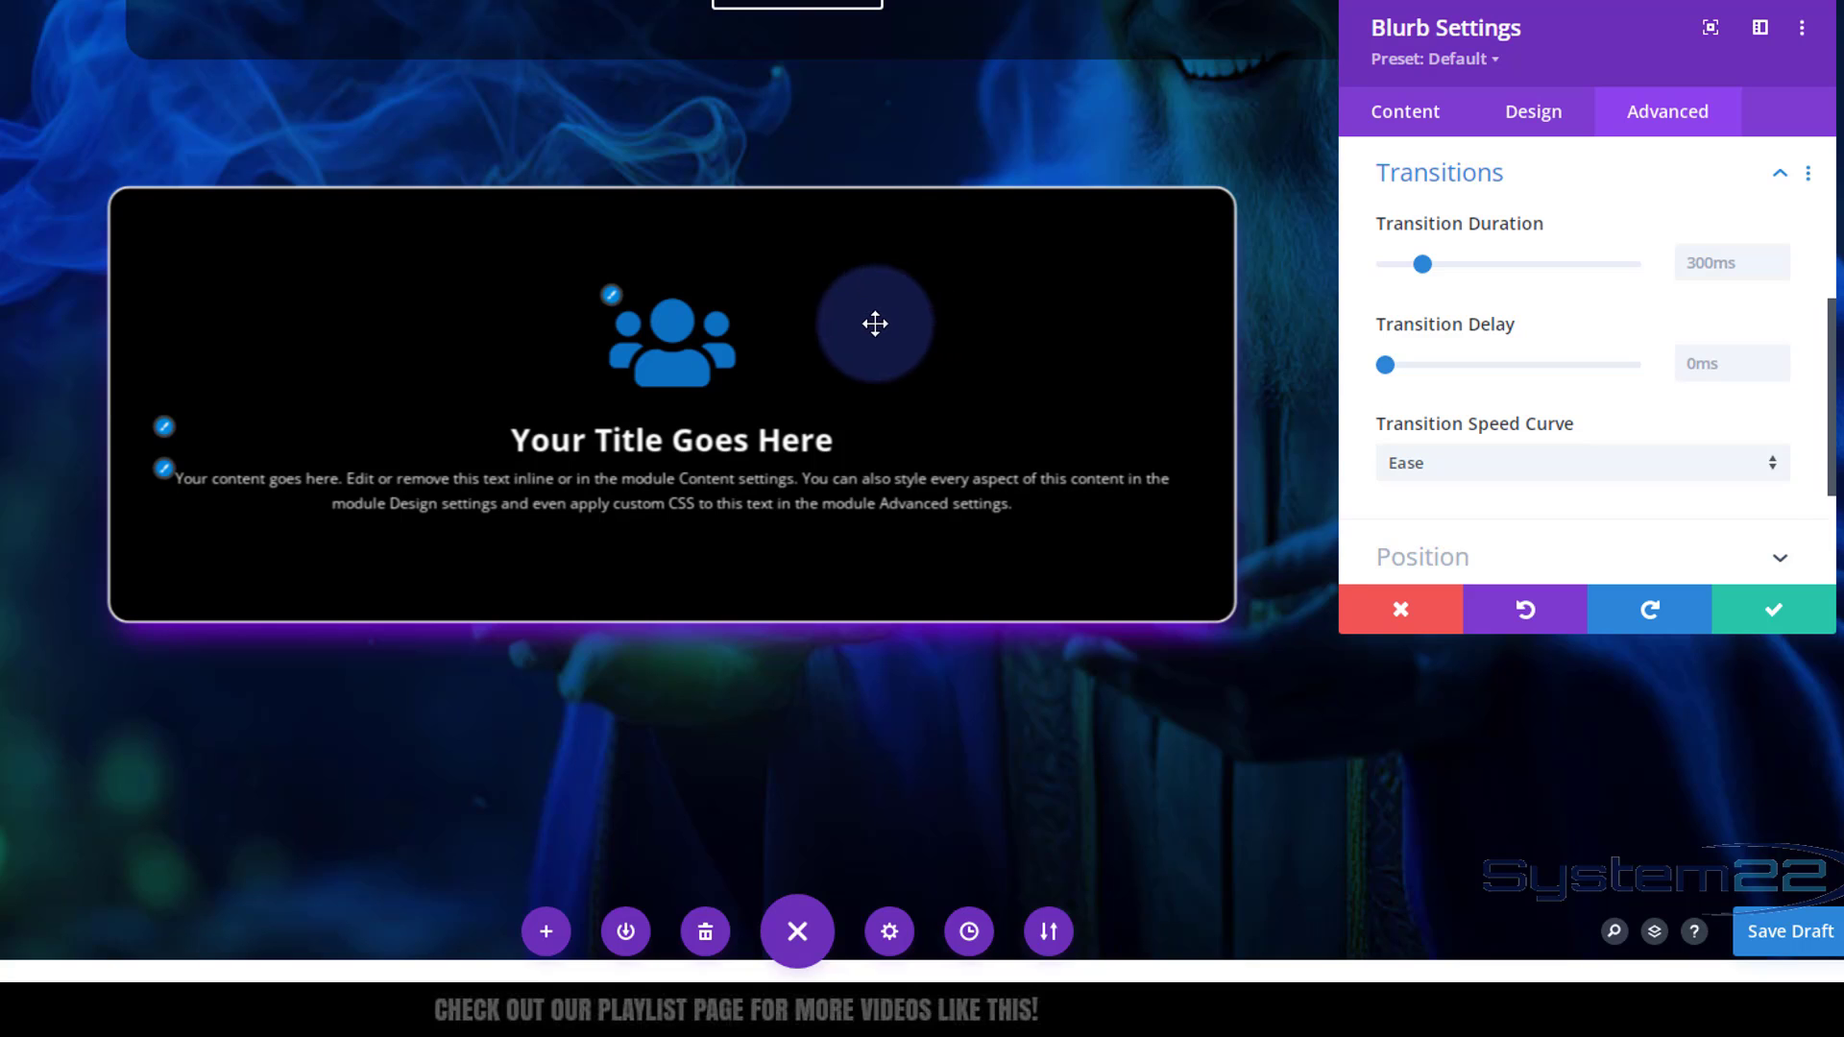
Enable a hover state for the blurb's background and set its hover colour to red #e02b20
click(1408, 113)
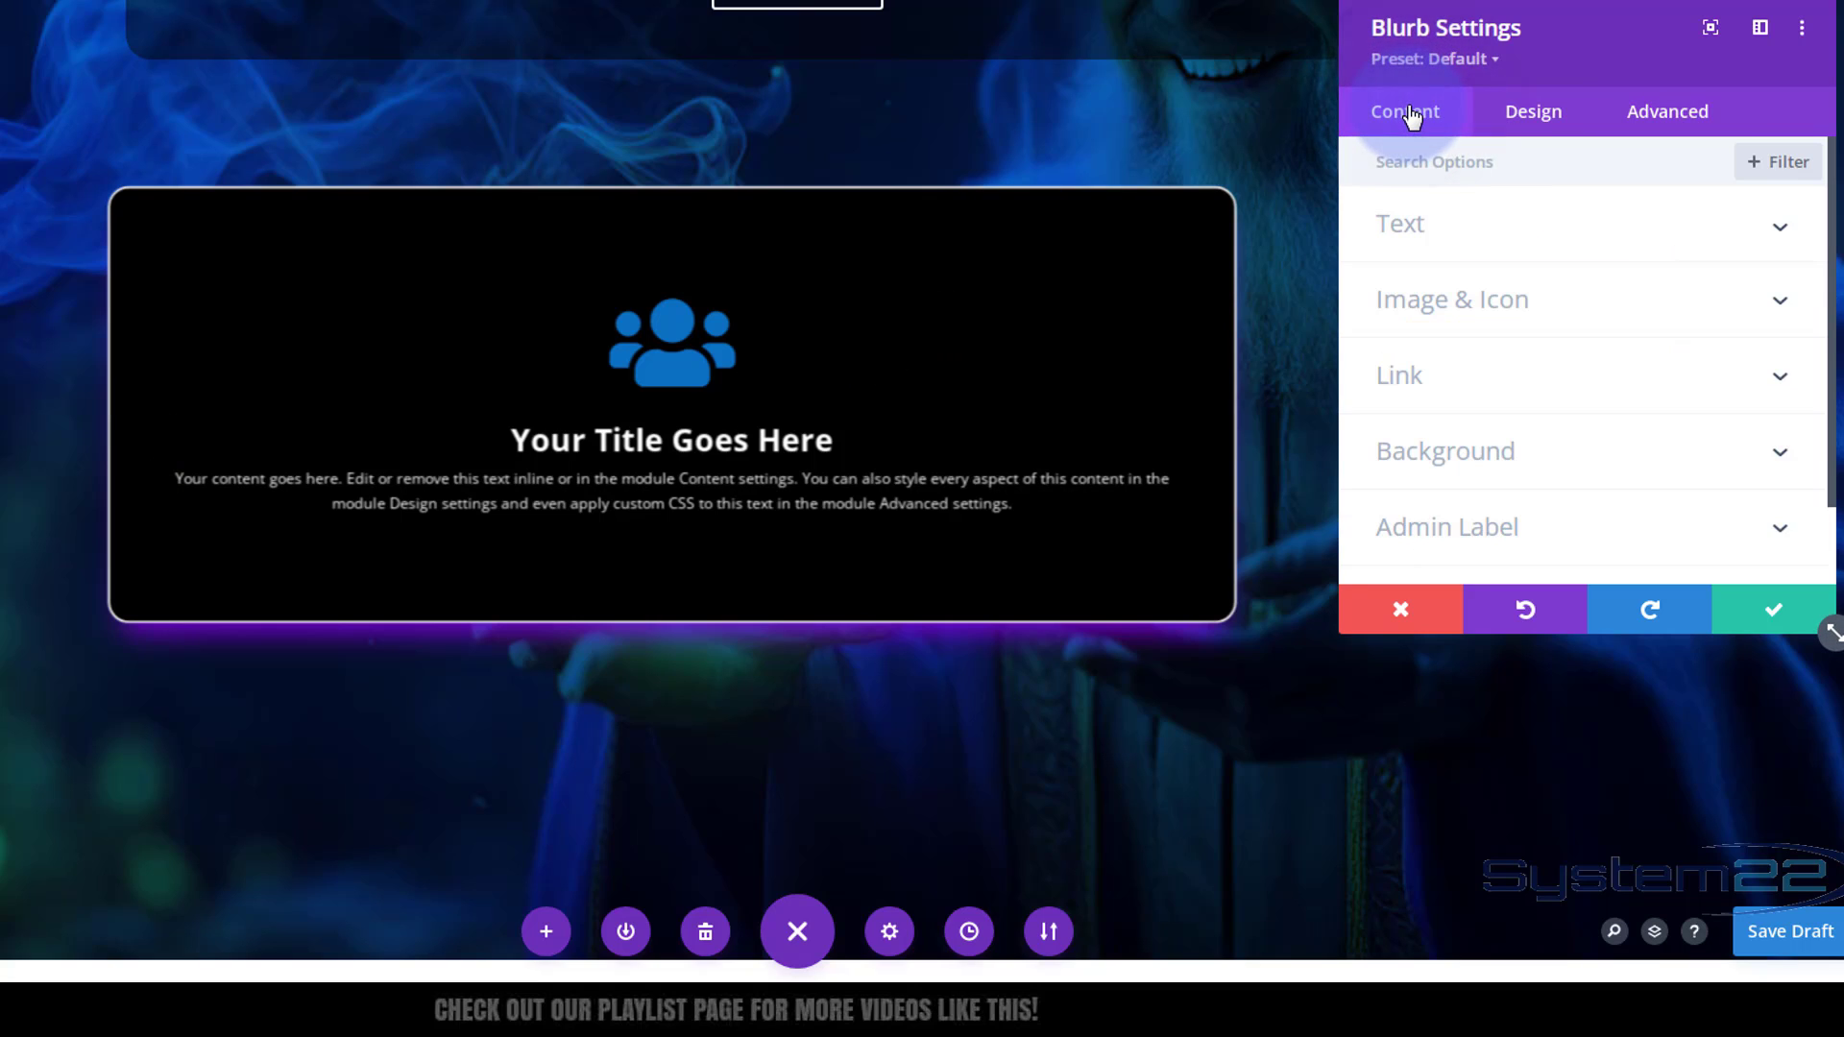
click(1482, 465)
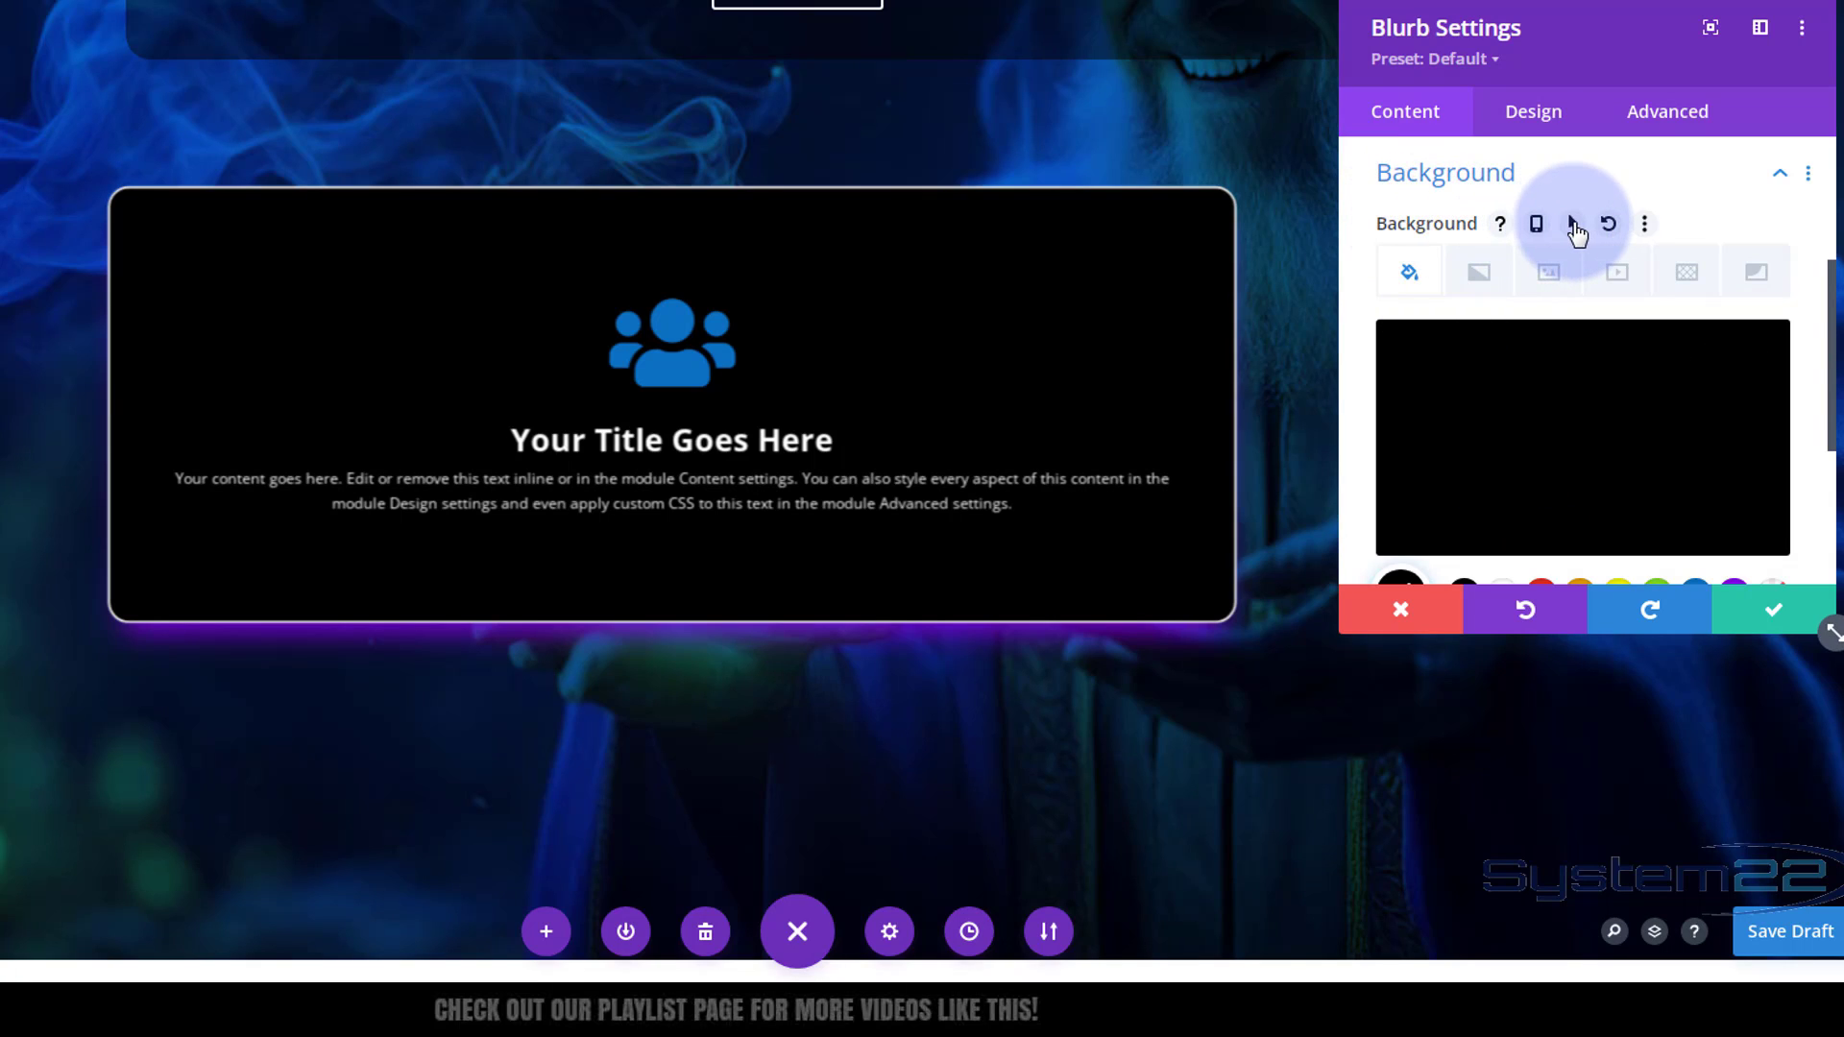
click(1573, 227)
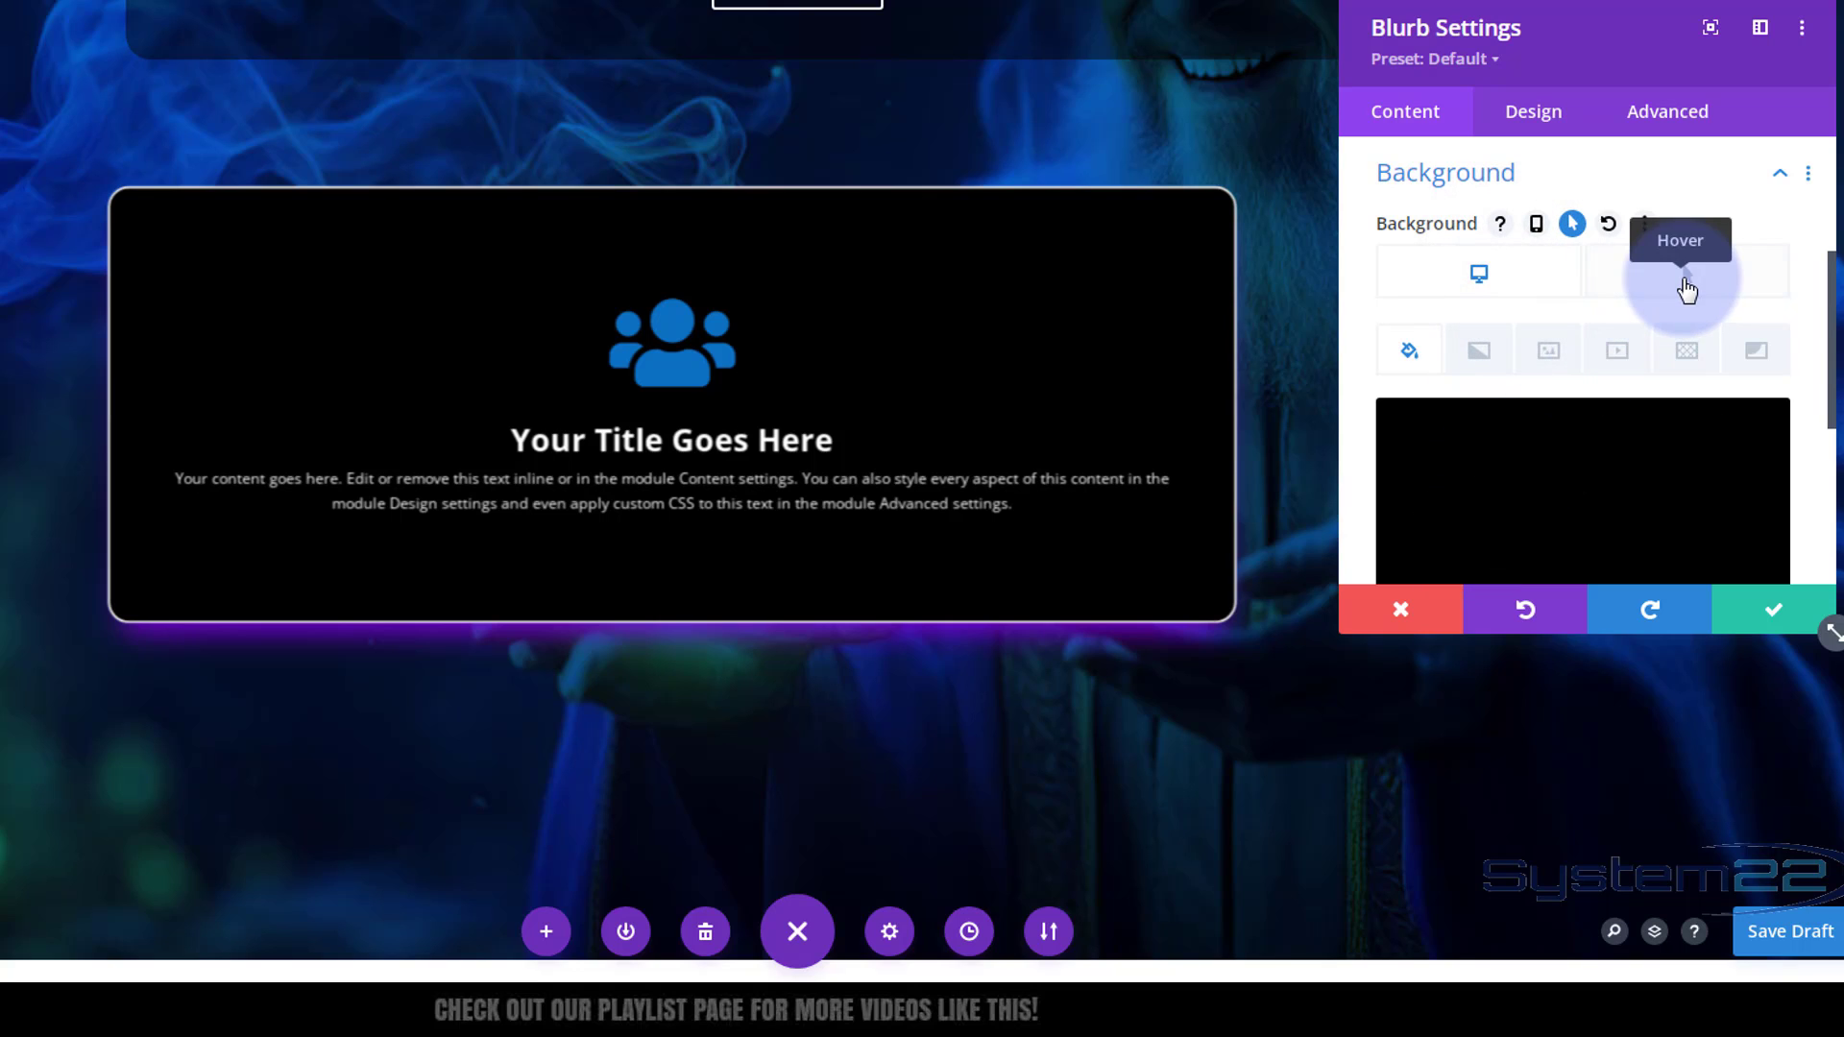
click(1686, 279)
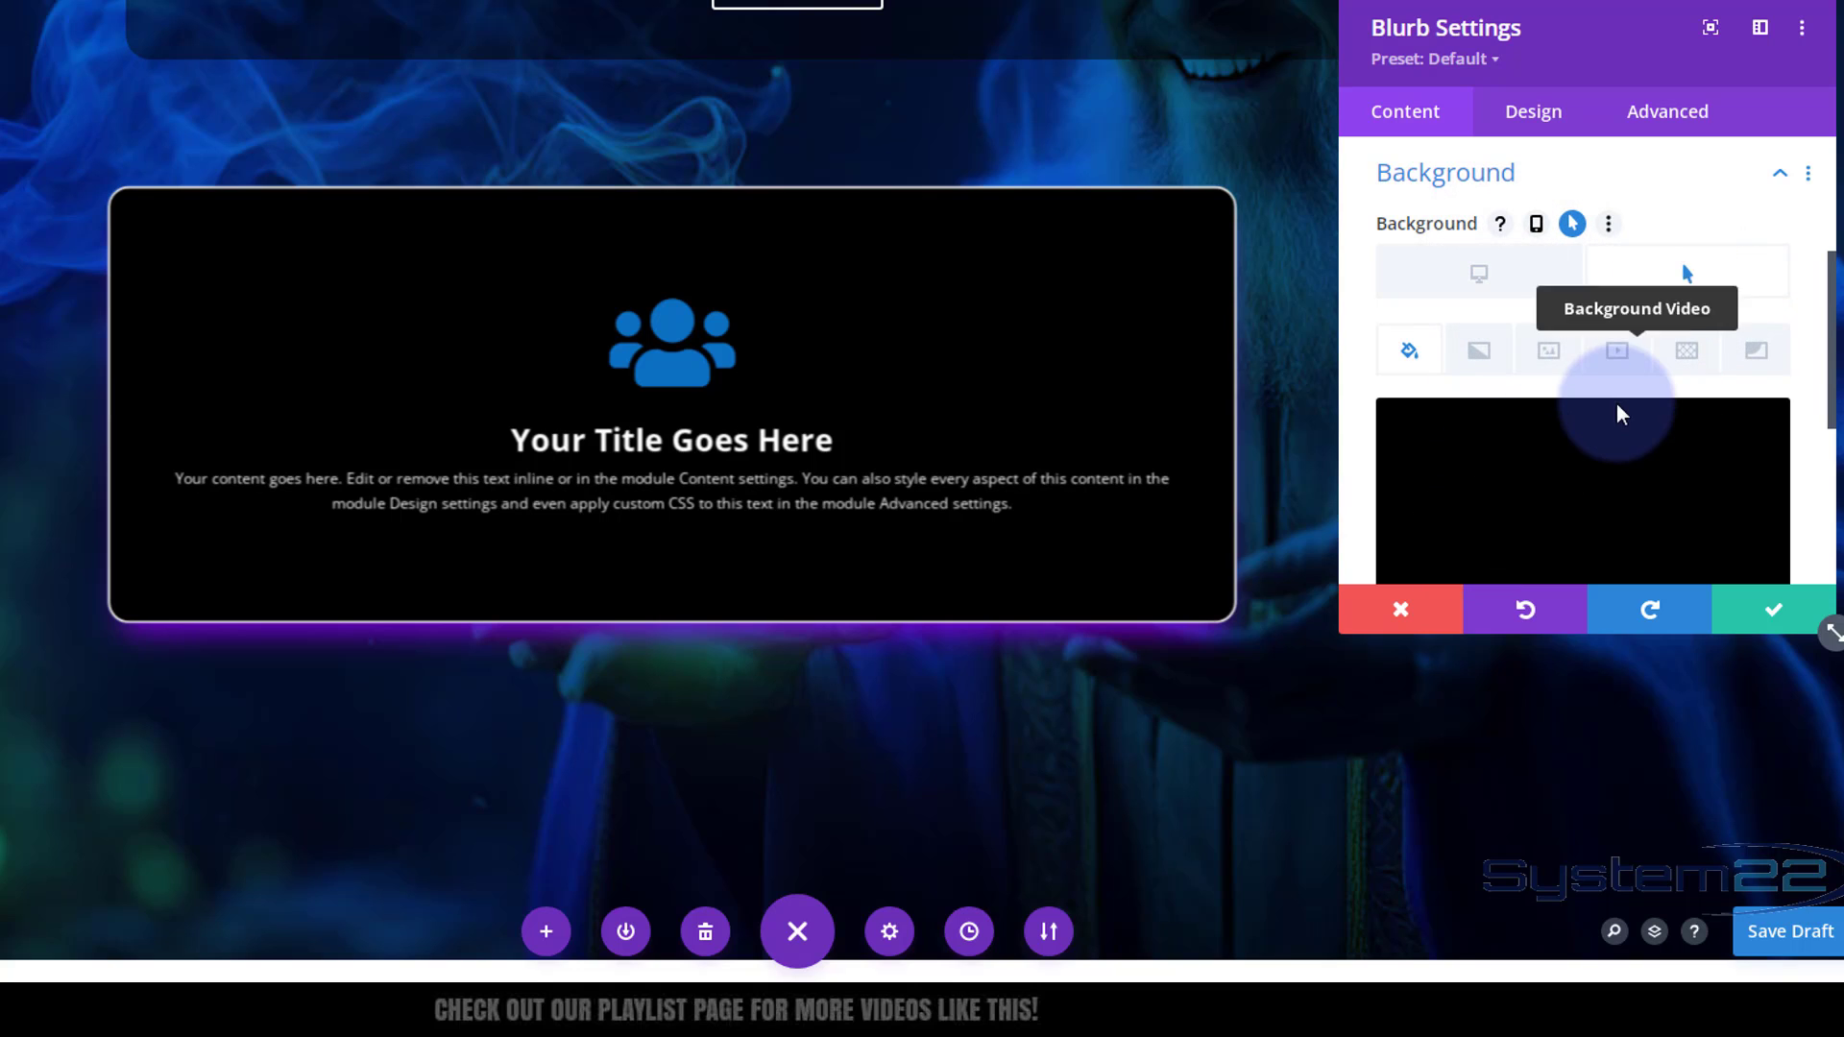
scroll(1613, 408, down, 2)
click(1732, 426)
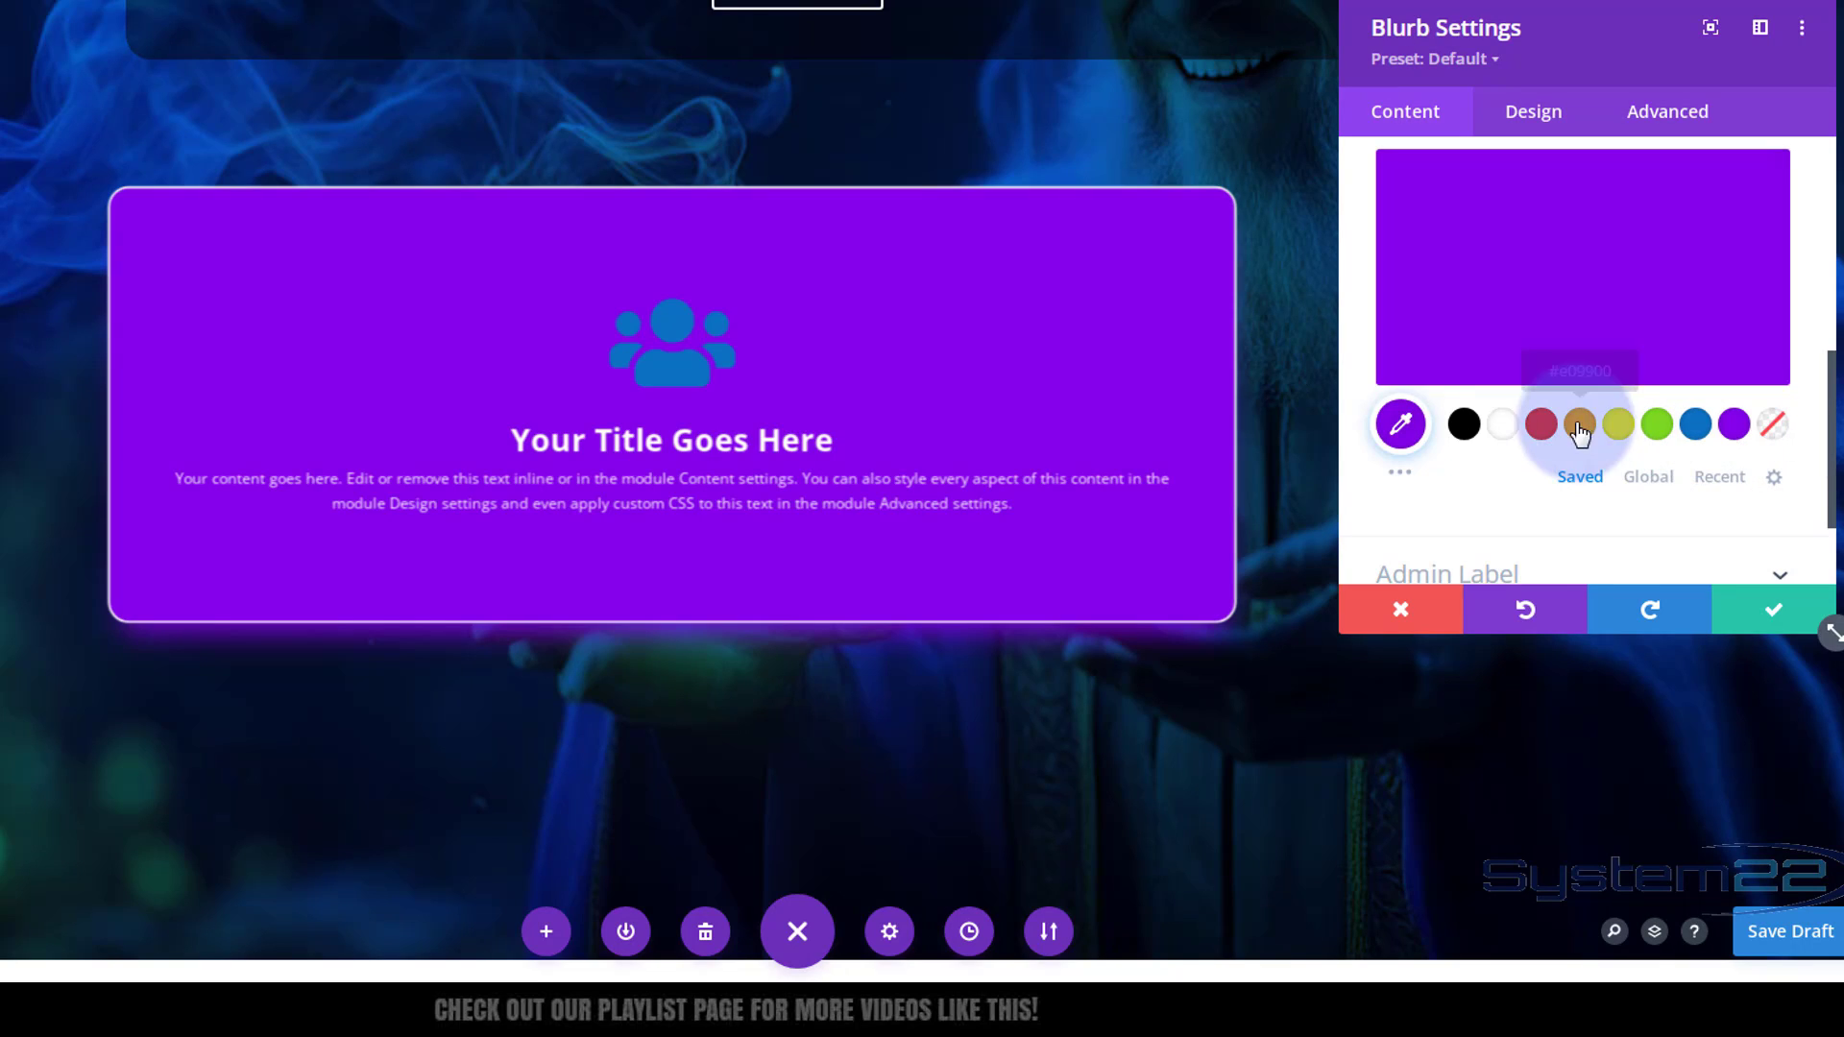
click(1539, 428)
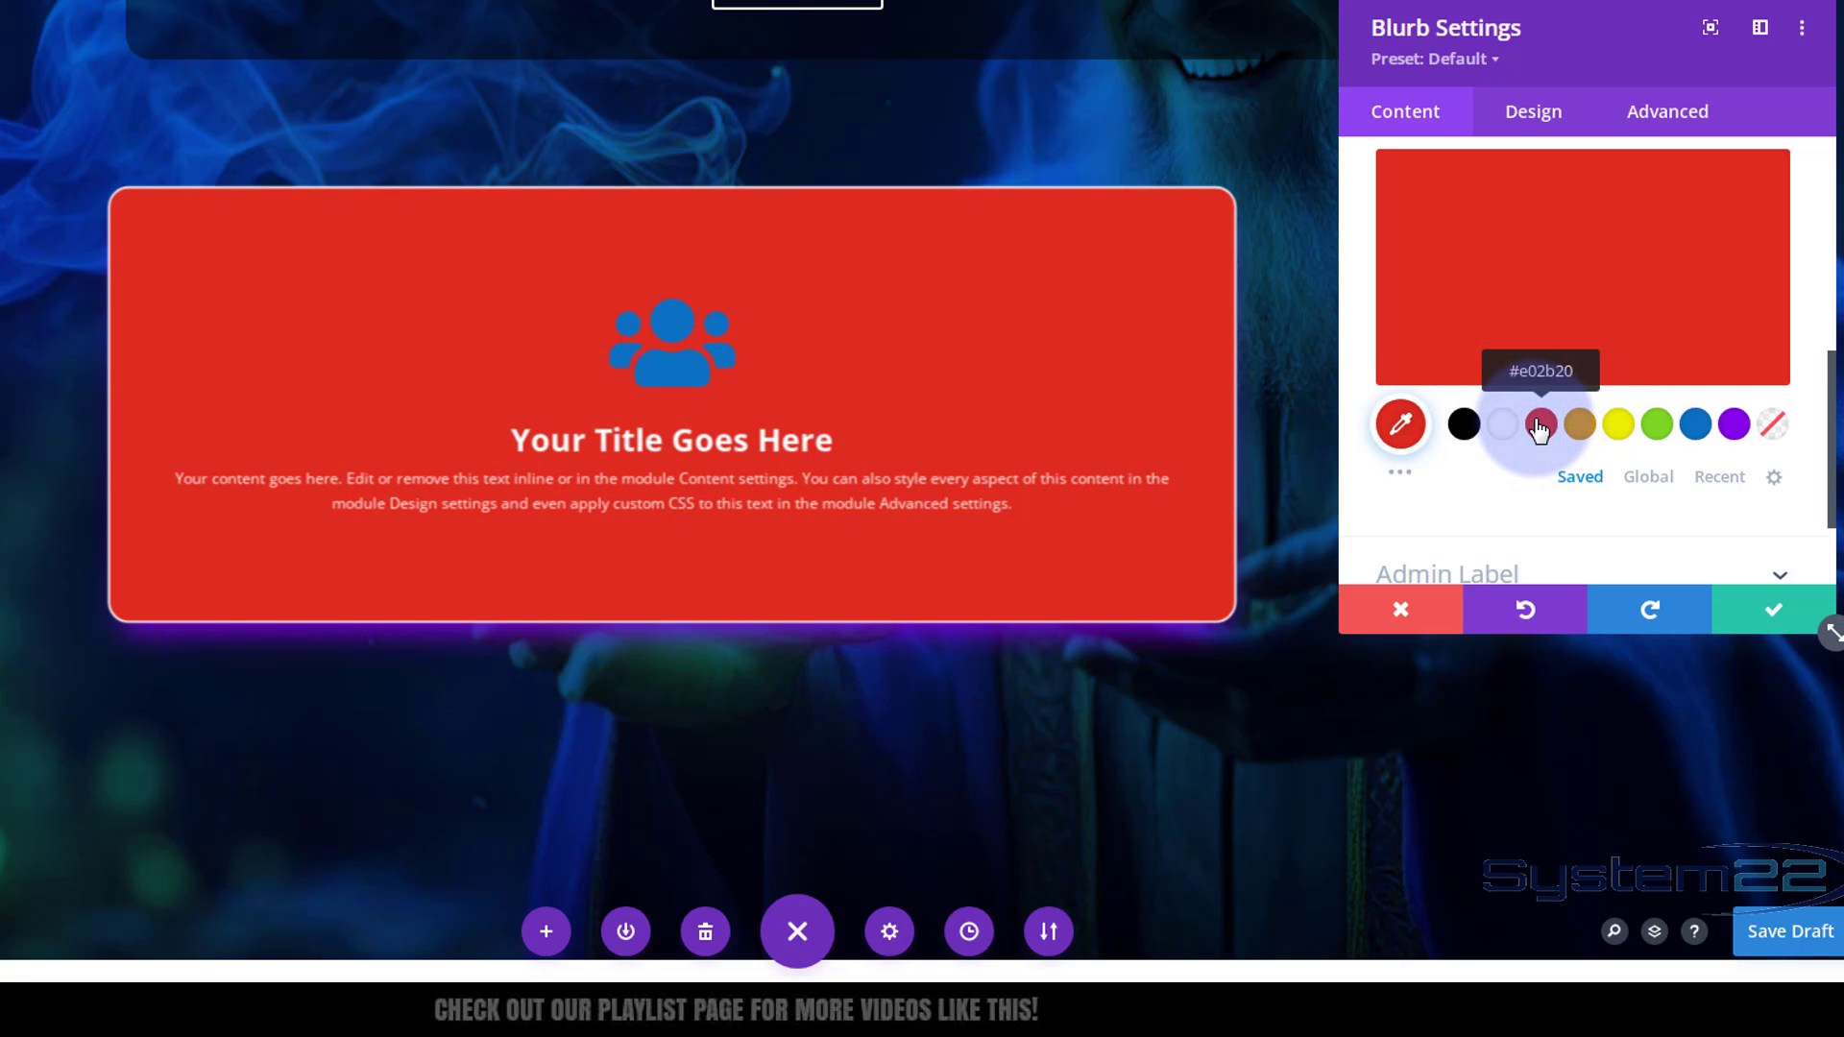
Compare the blurb's desktop and hover backgrounds by switching between the two states
scroll(1534, 519, up, 5)
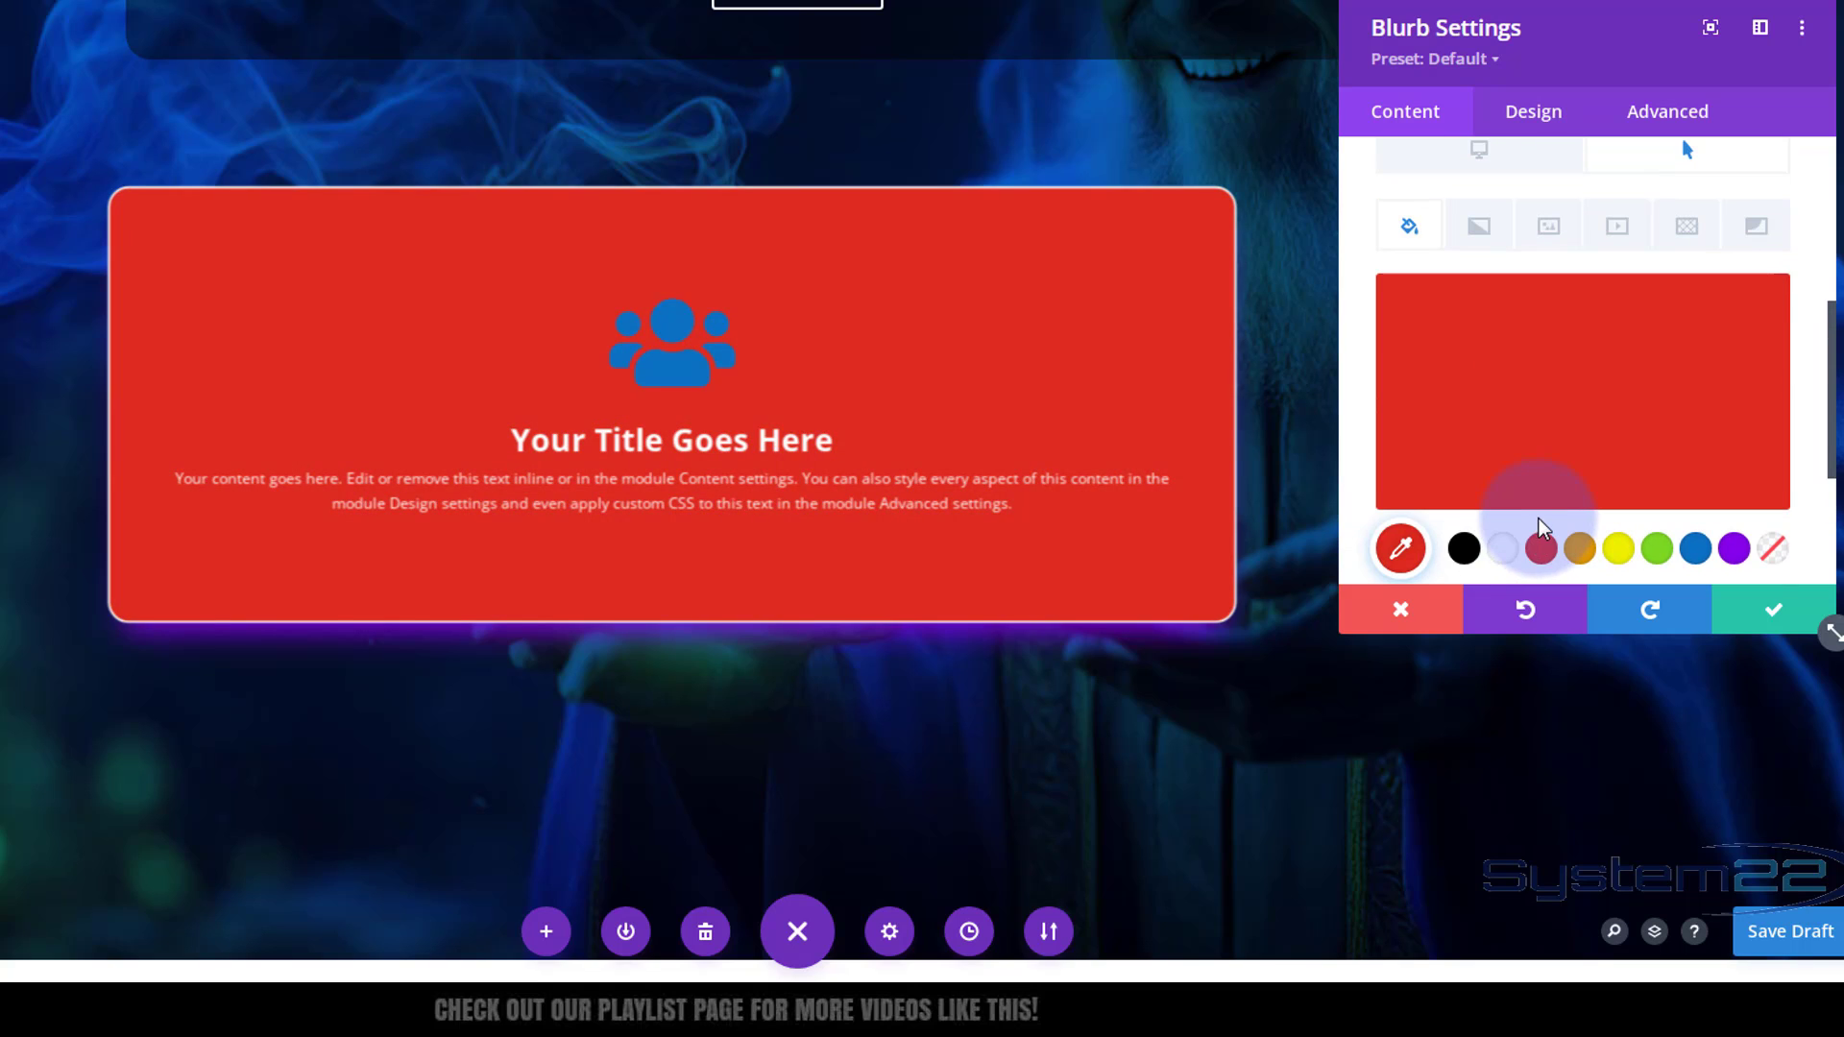
click(1474, 278)
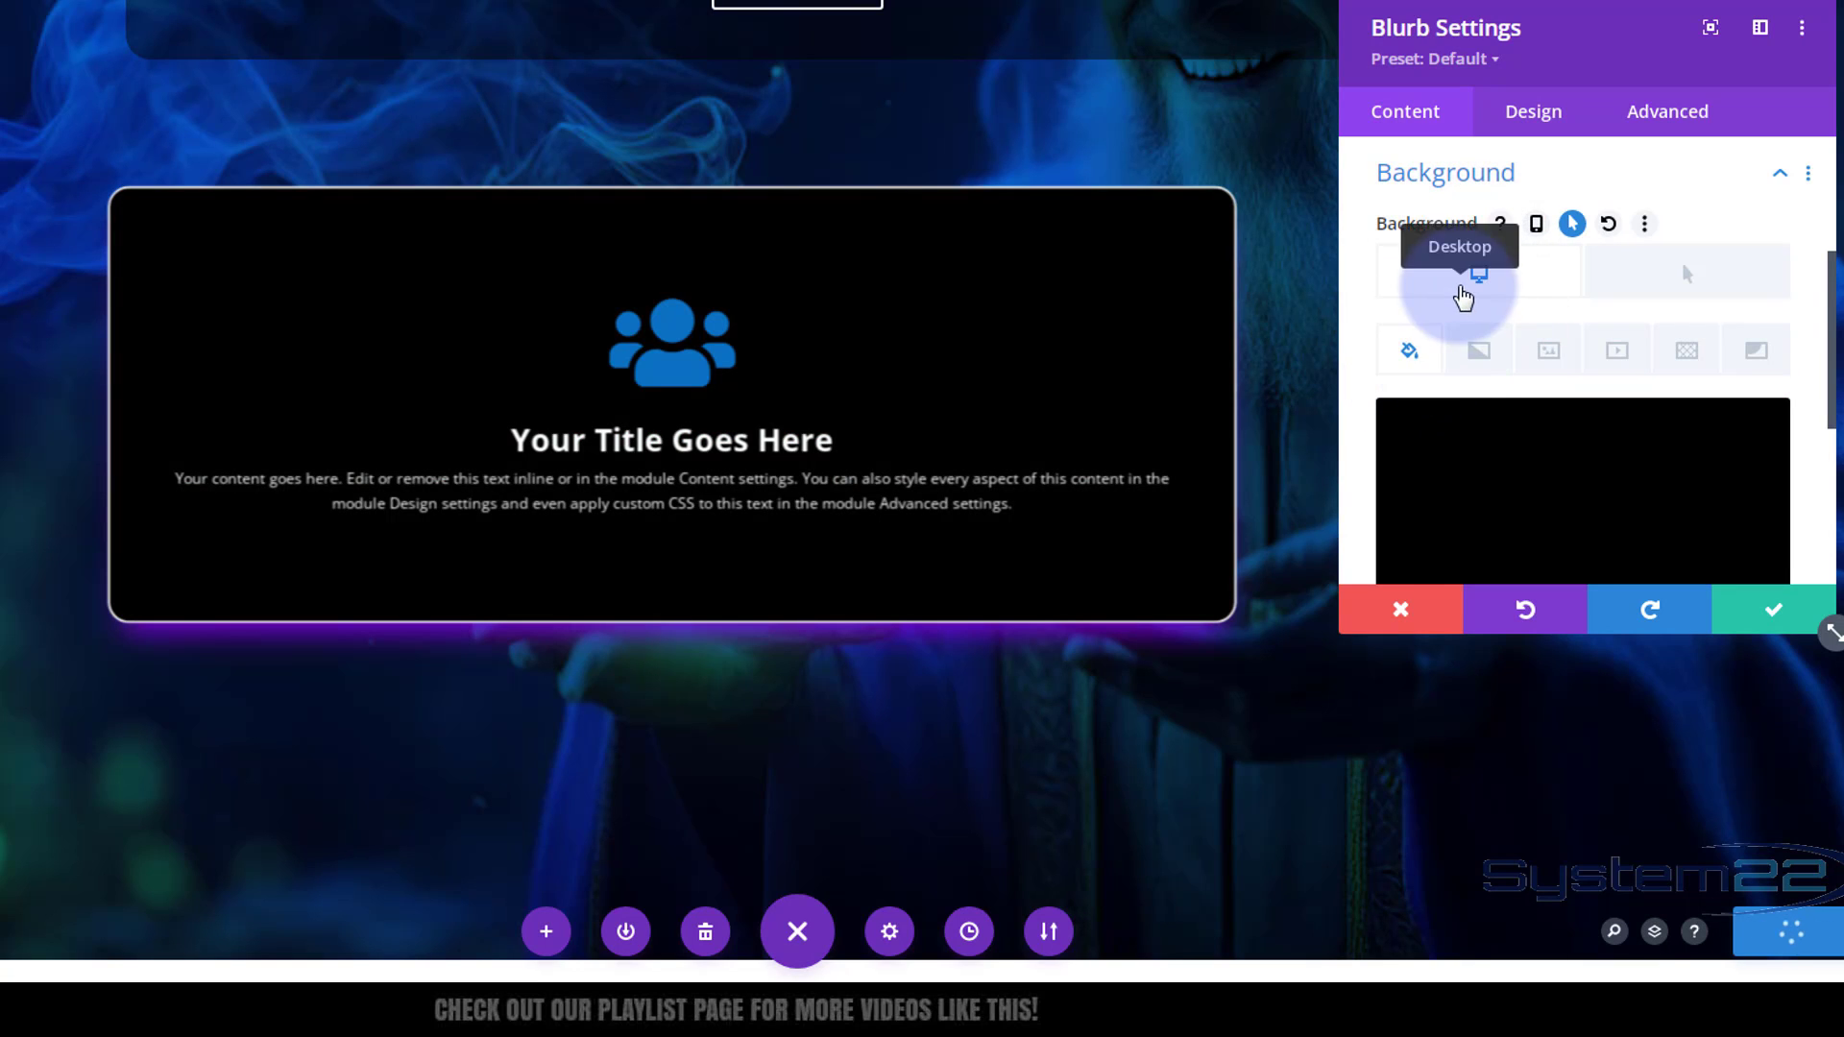
click(1663, 280)
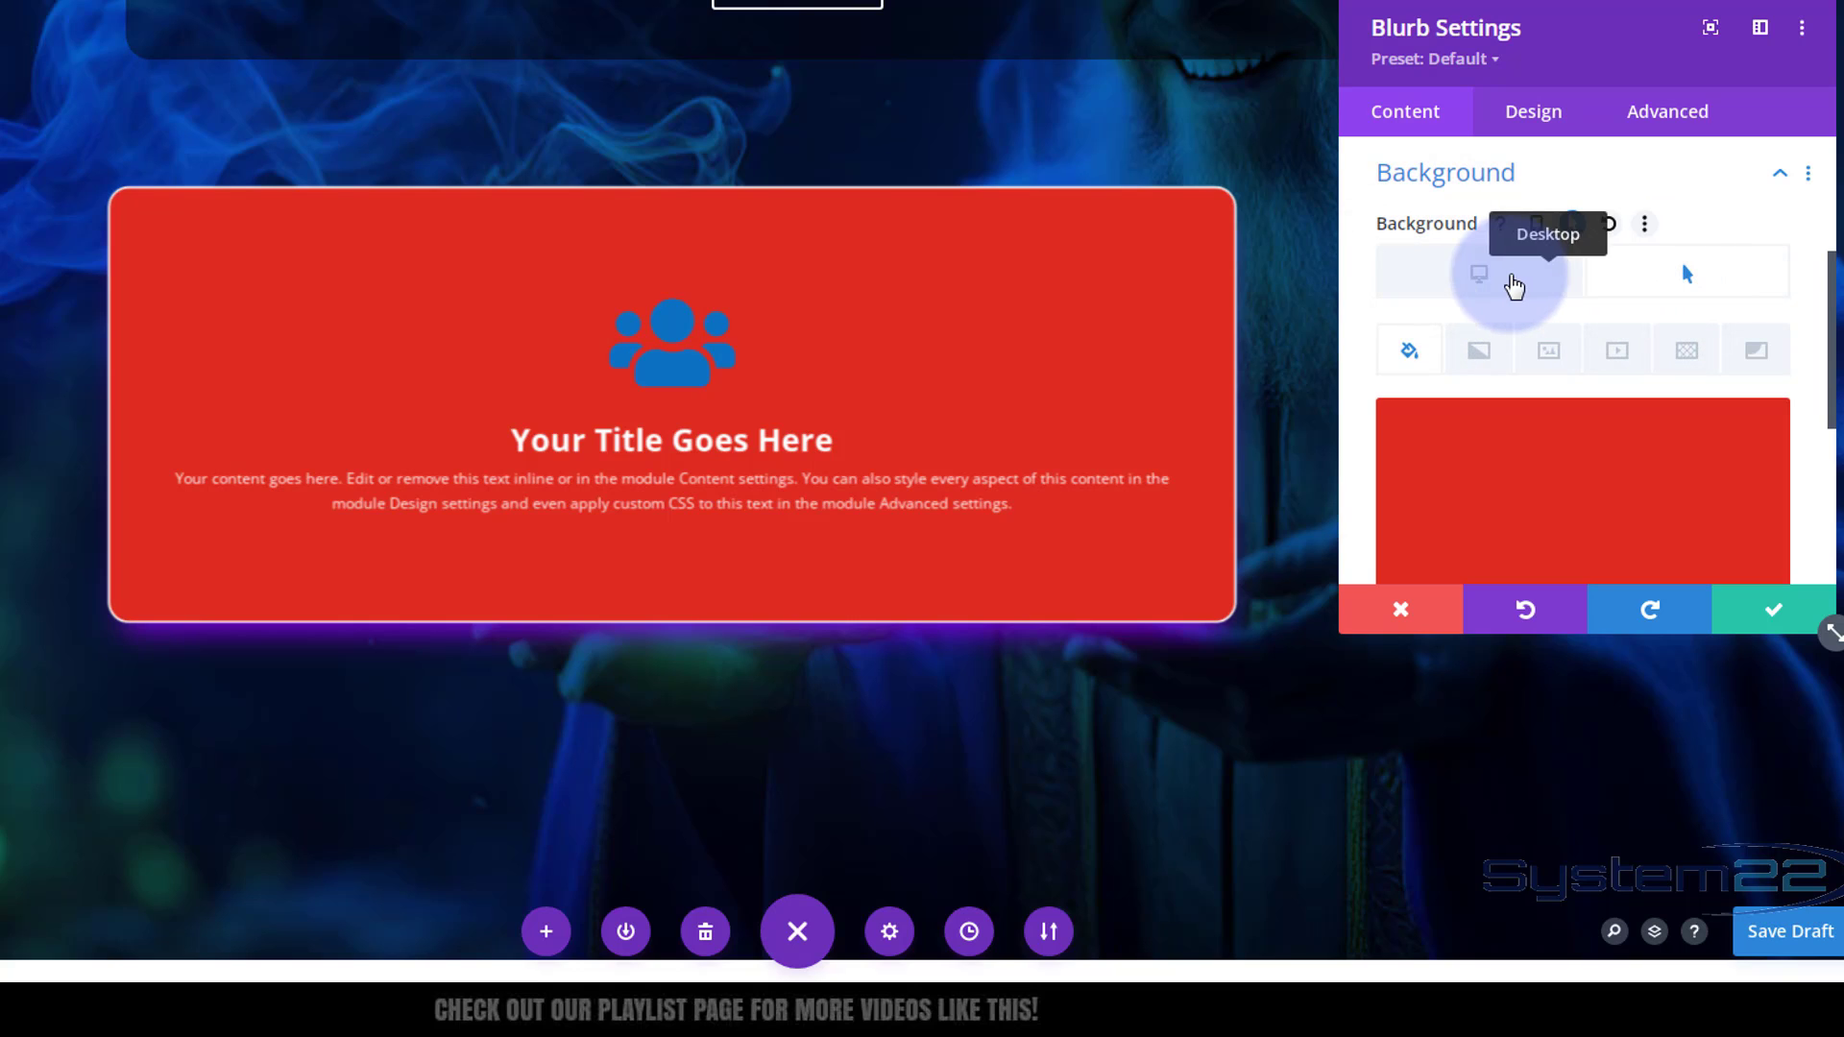
click(1511, 282)
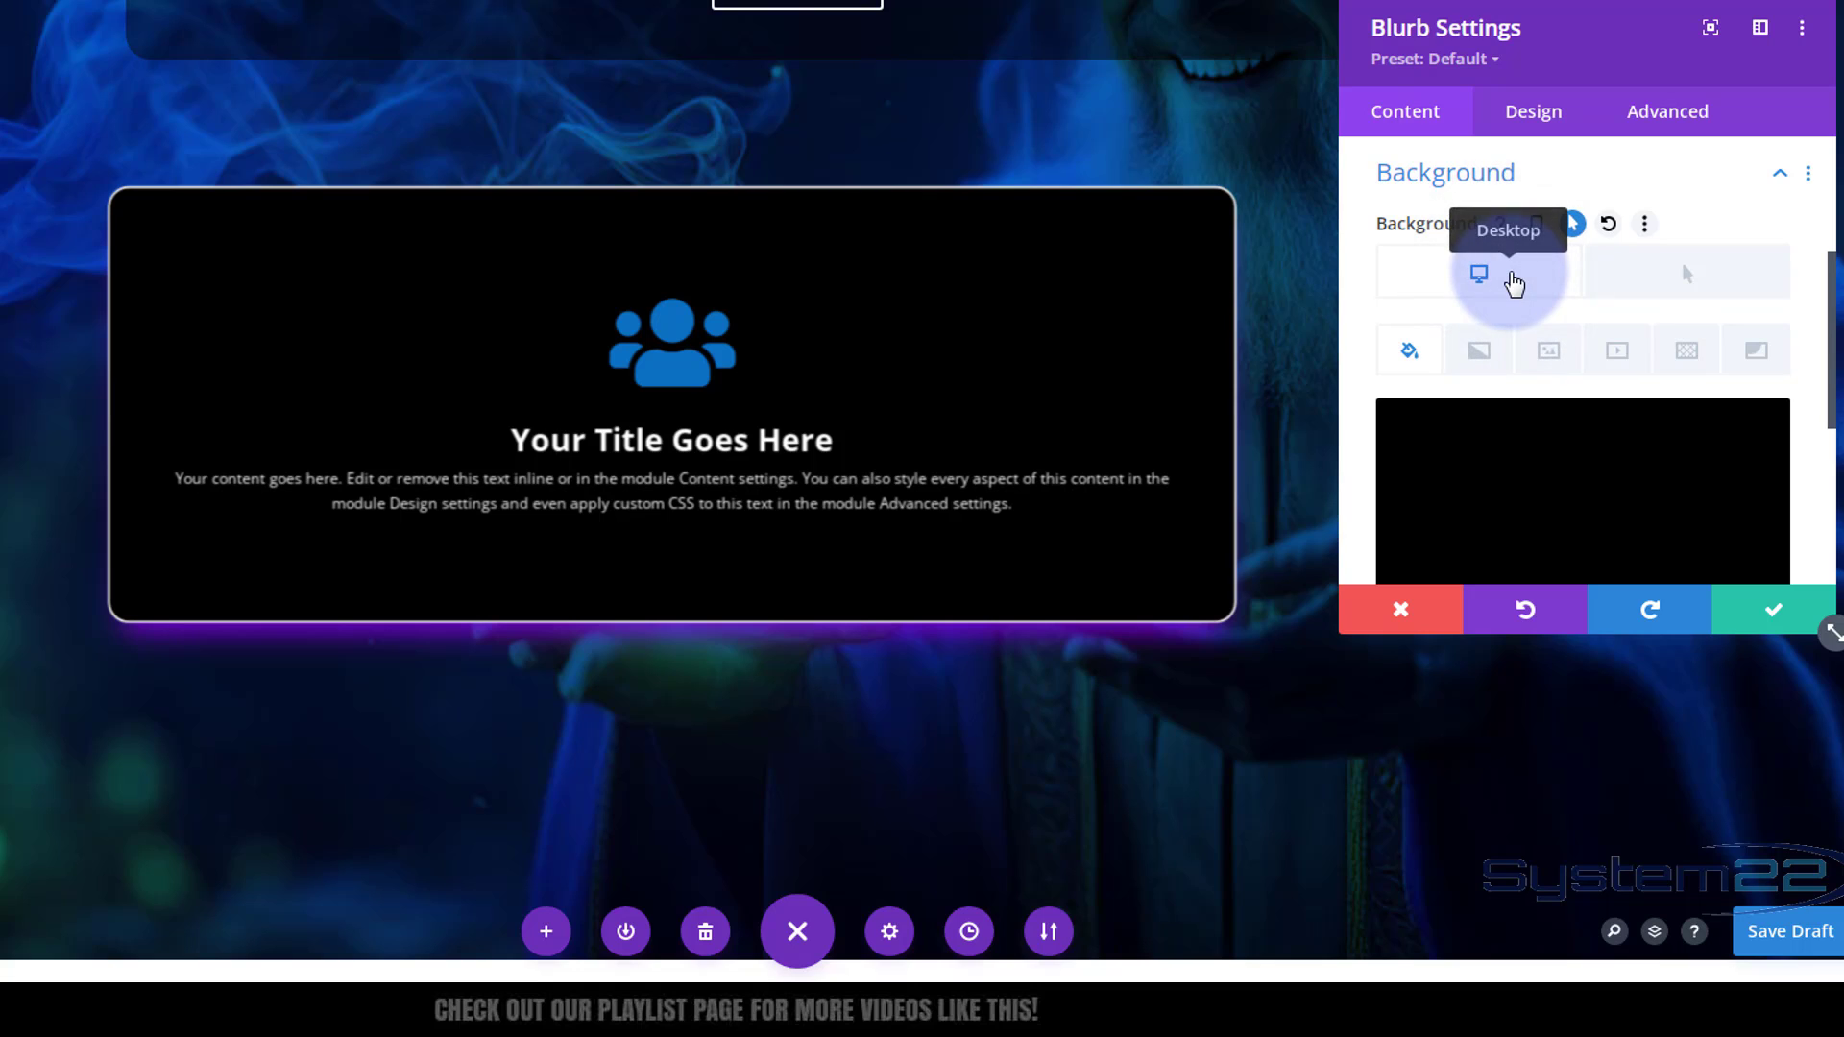
Review the blurb's transition duration and delay fields, and set its Transition Speed Curve to Ease-In-Out
click(1664, 113)
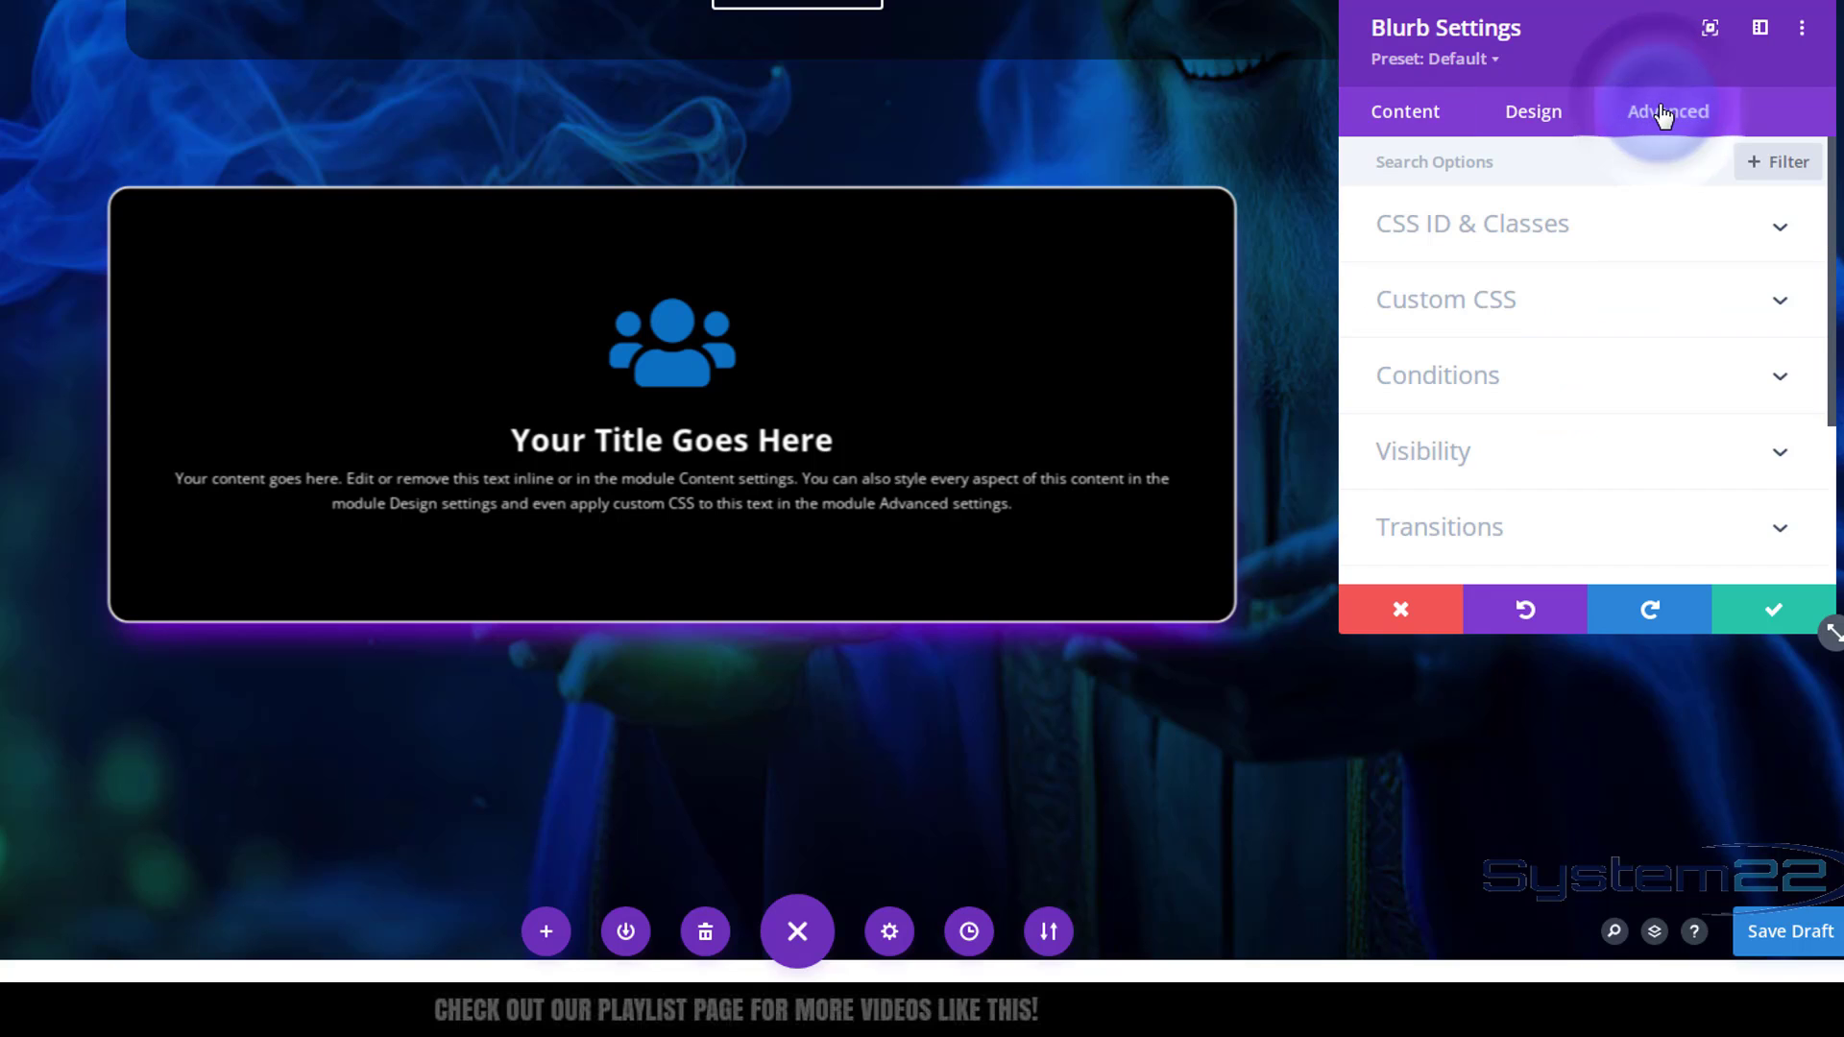
scroll(1586, 509, down, 2)
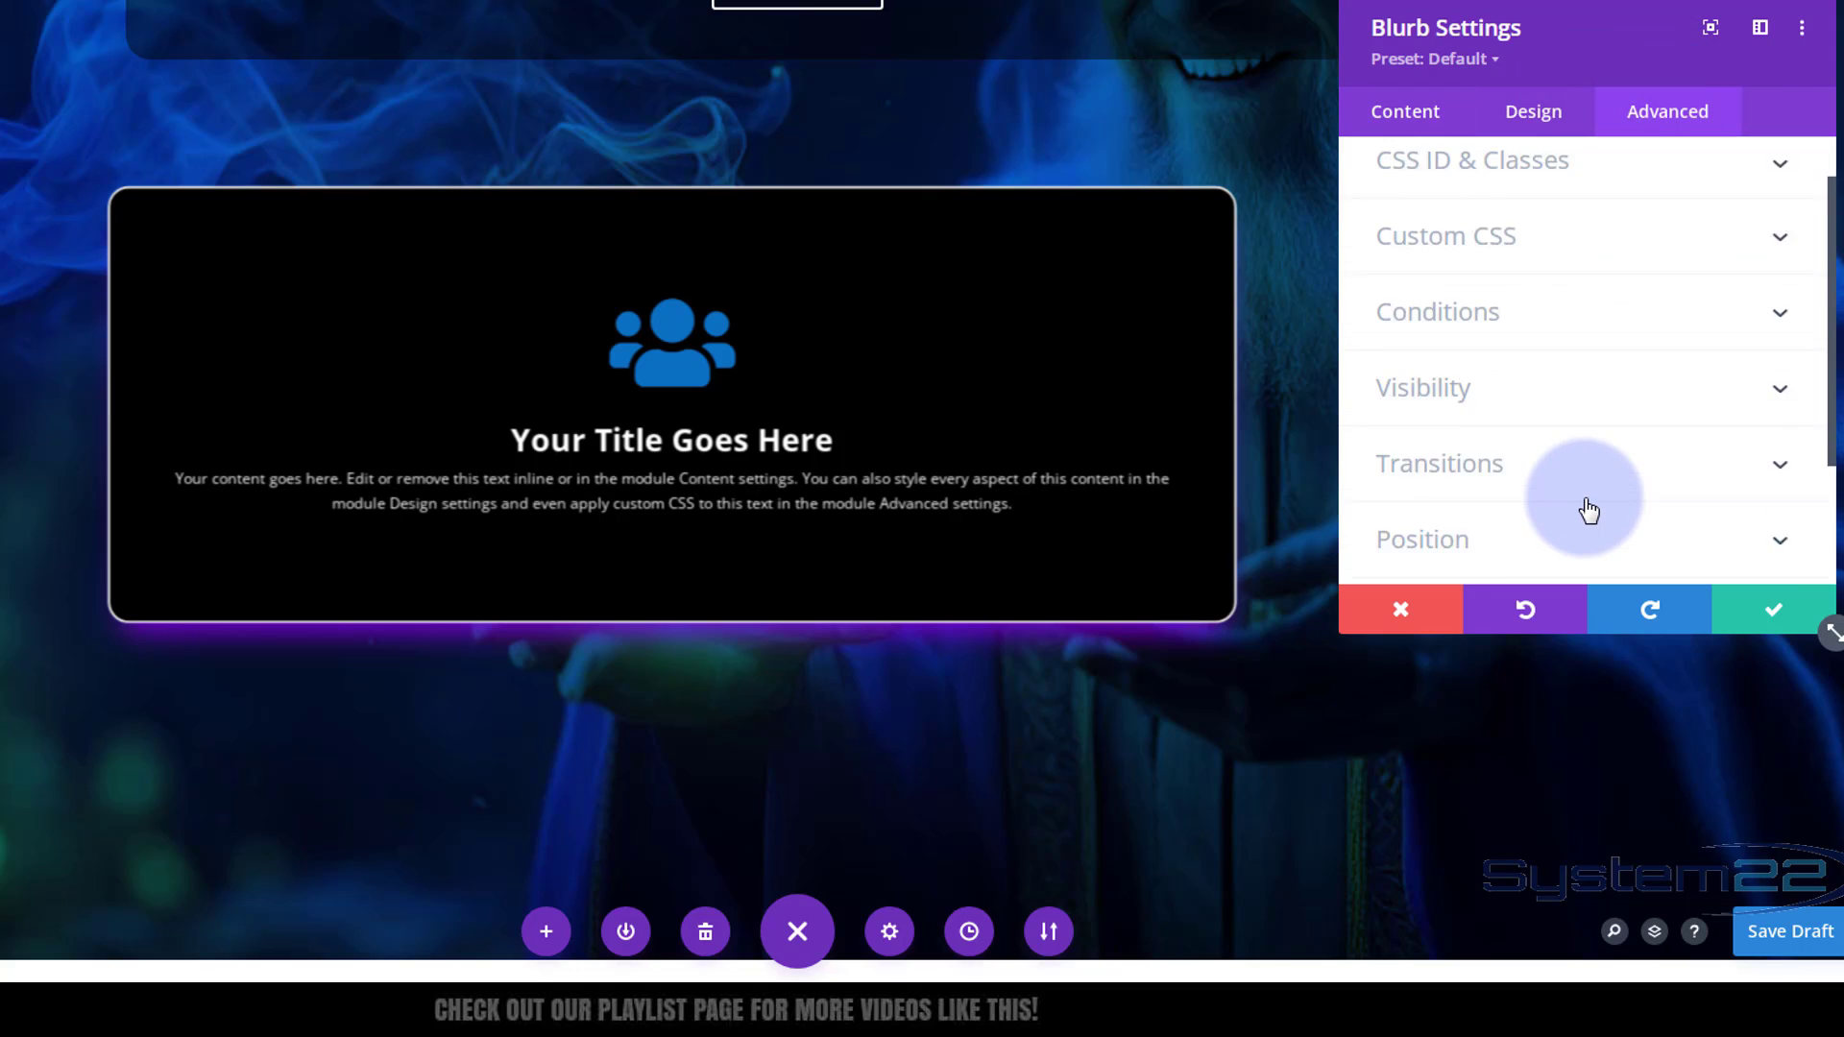
click(1565, 408)
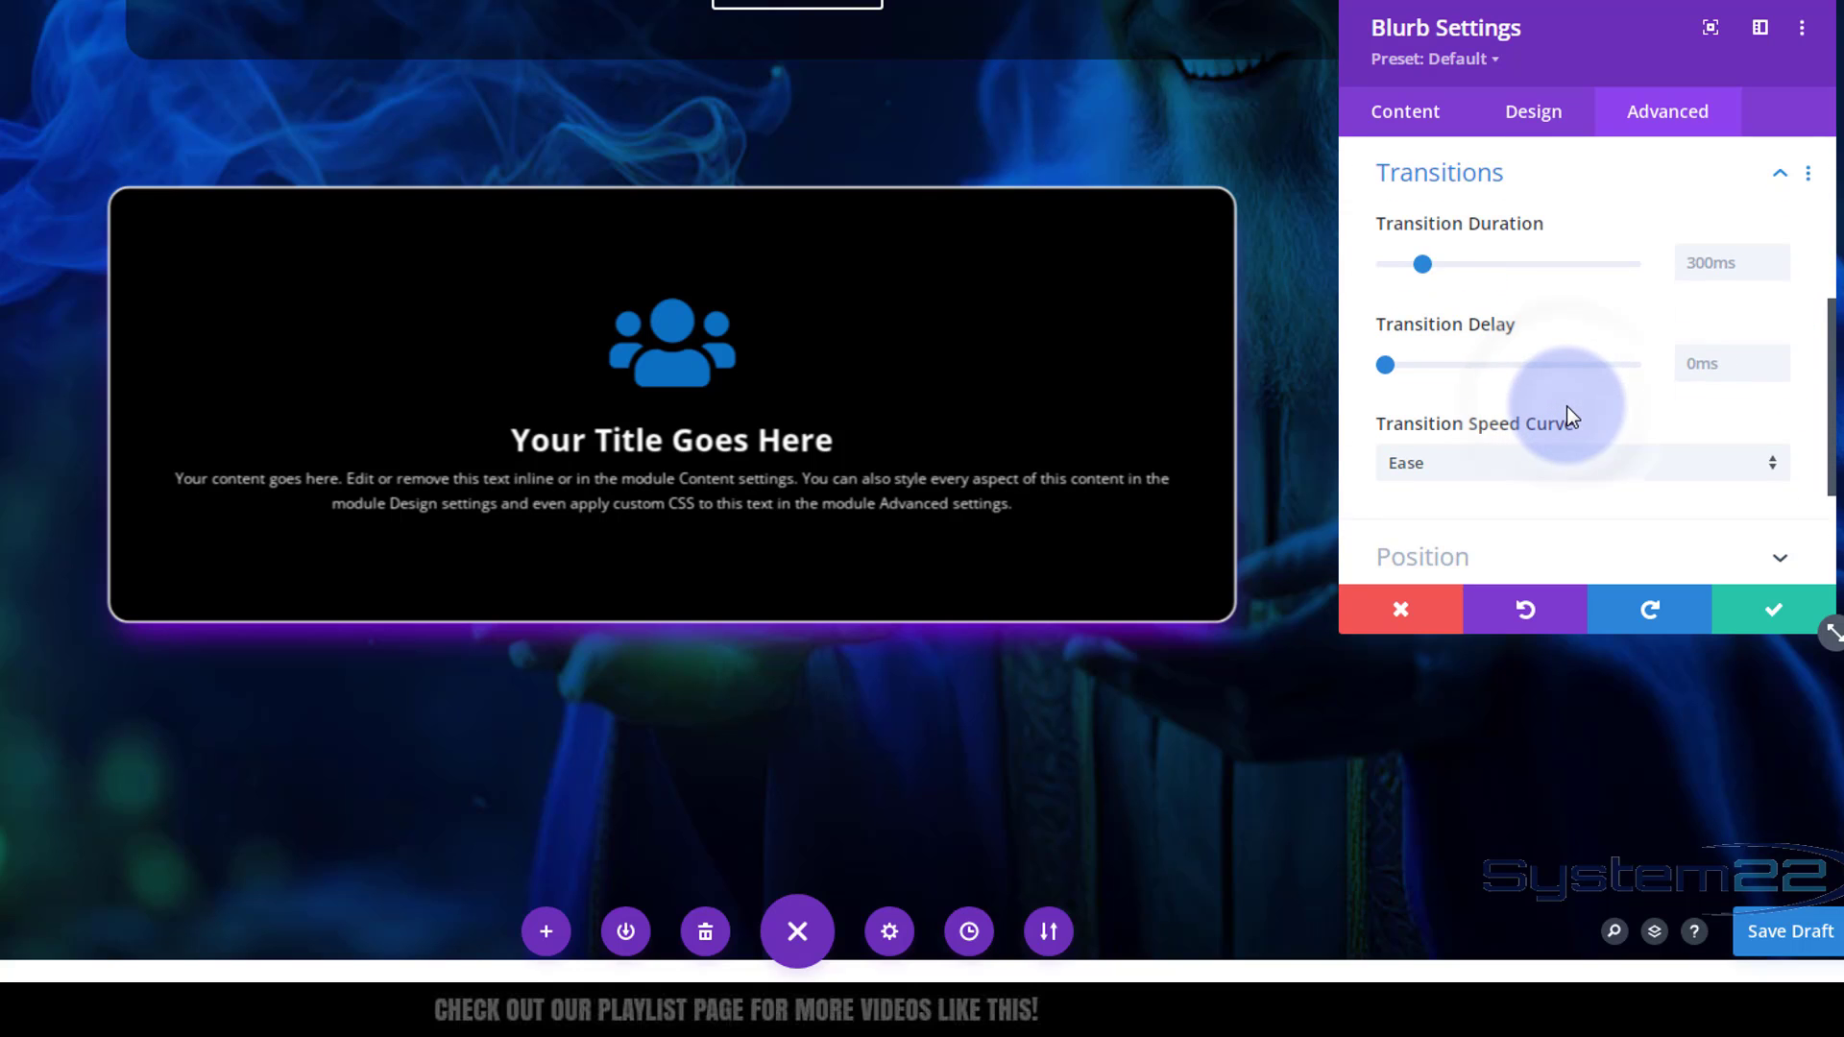
click(1690, 264)
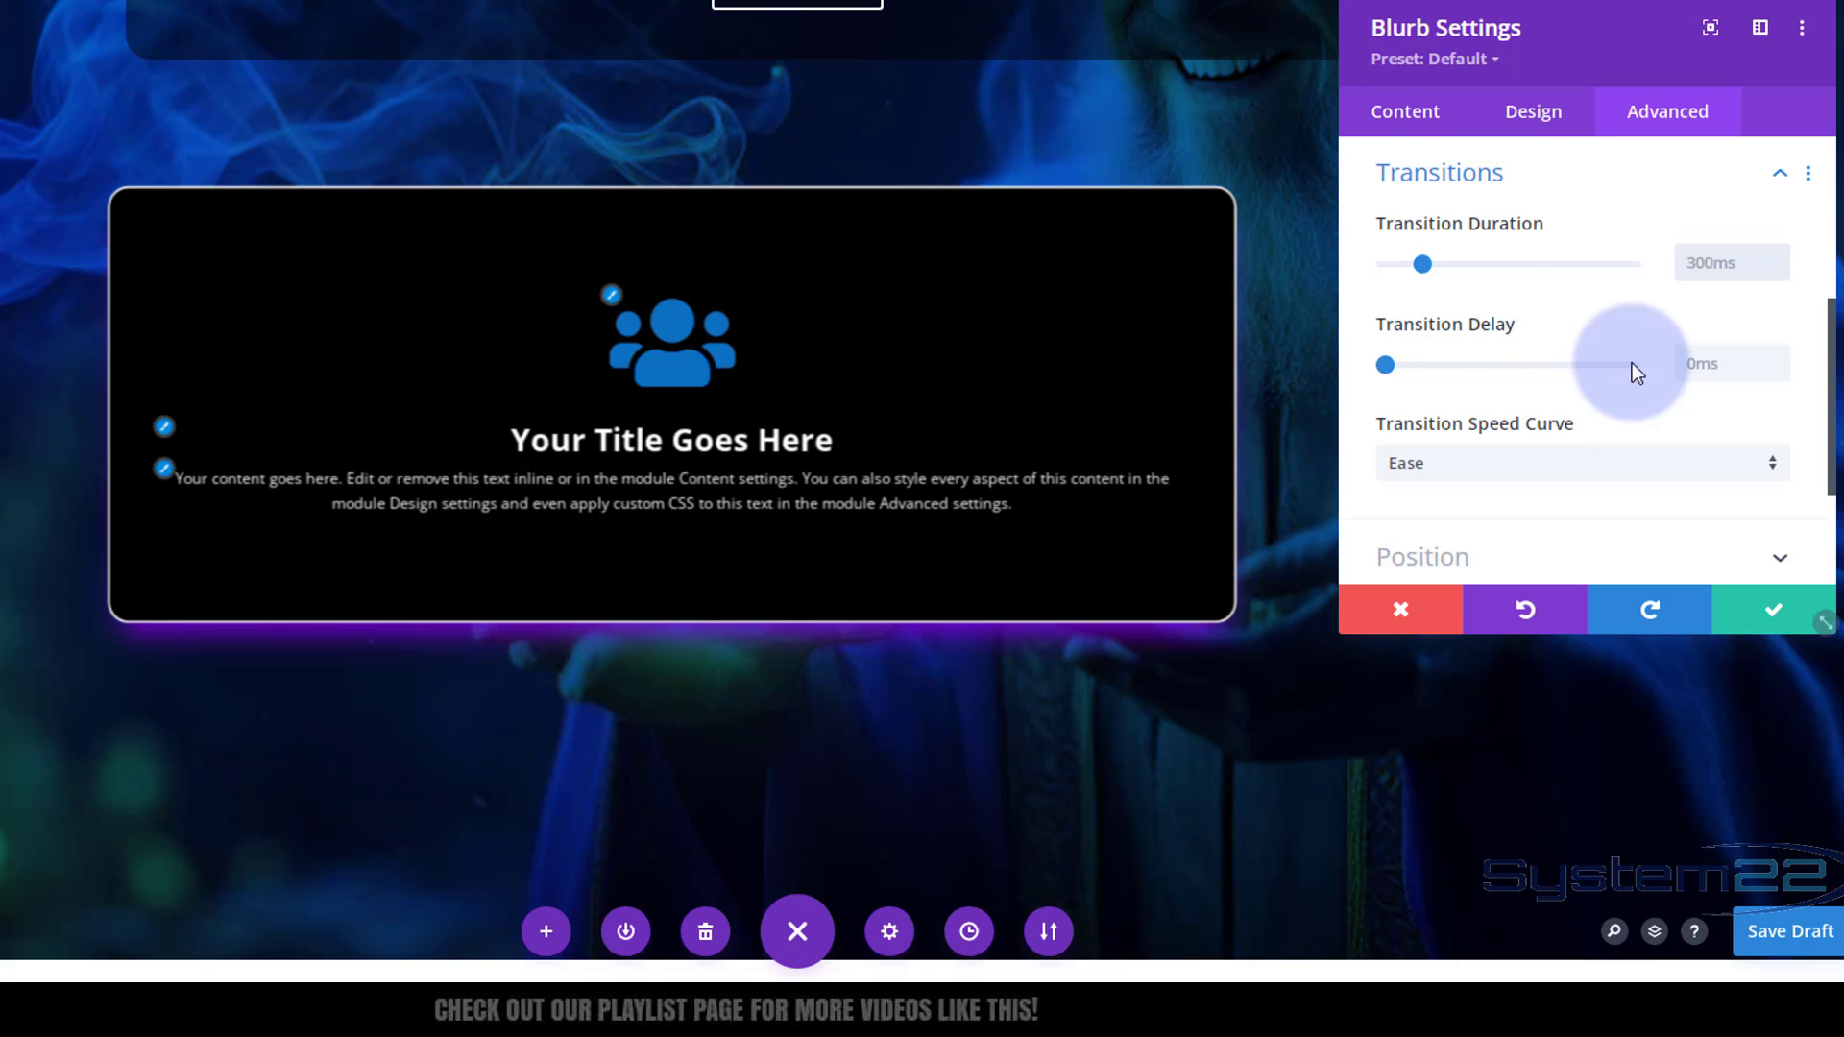
click(1708, 363)
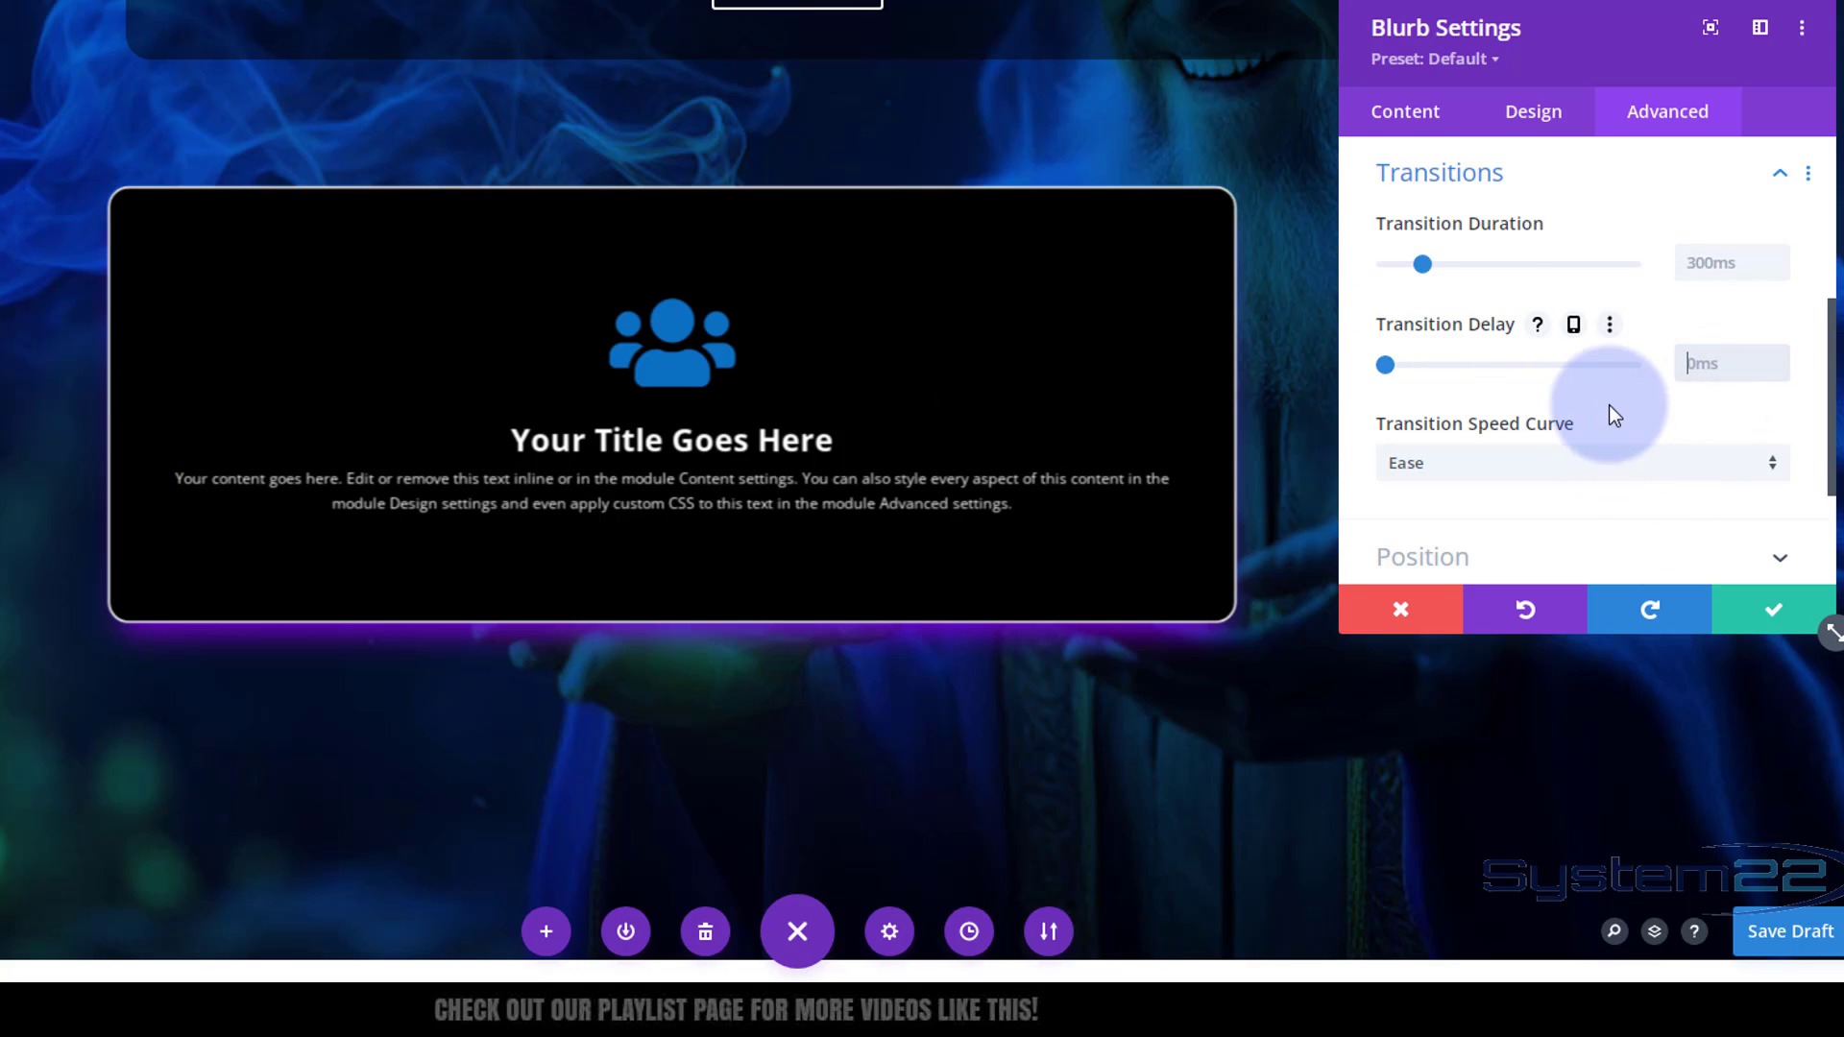
scroll(1593, 399, down, 1)
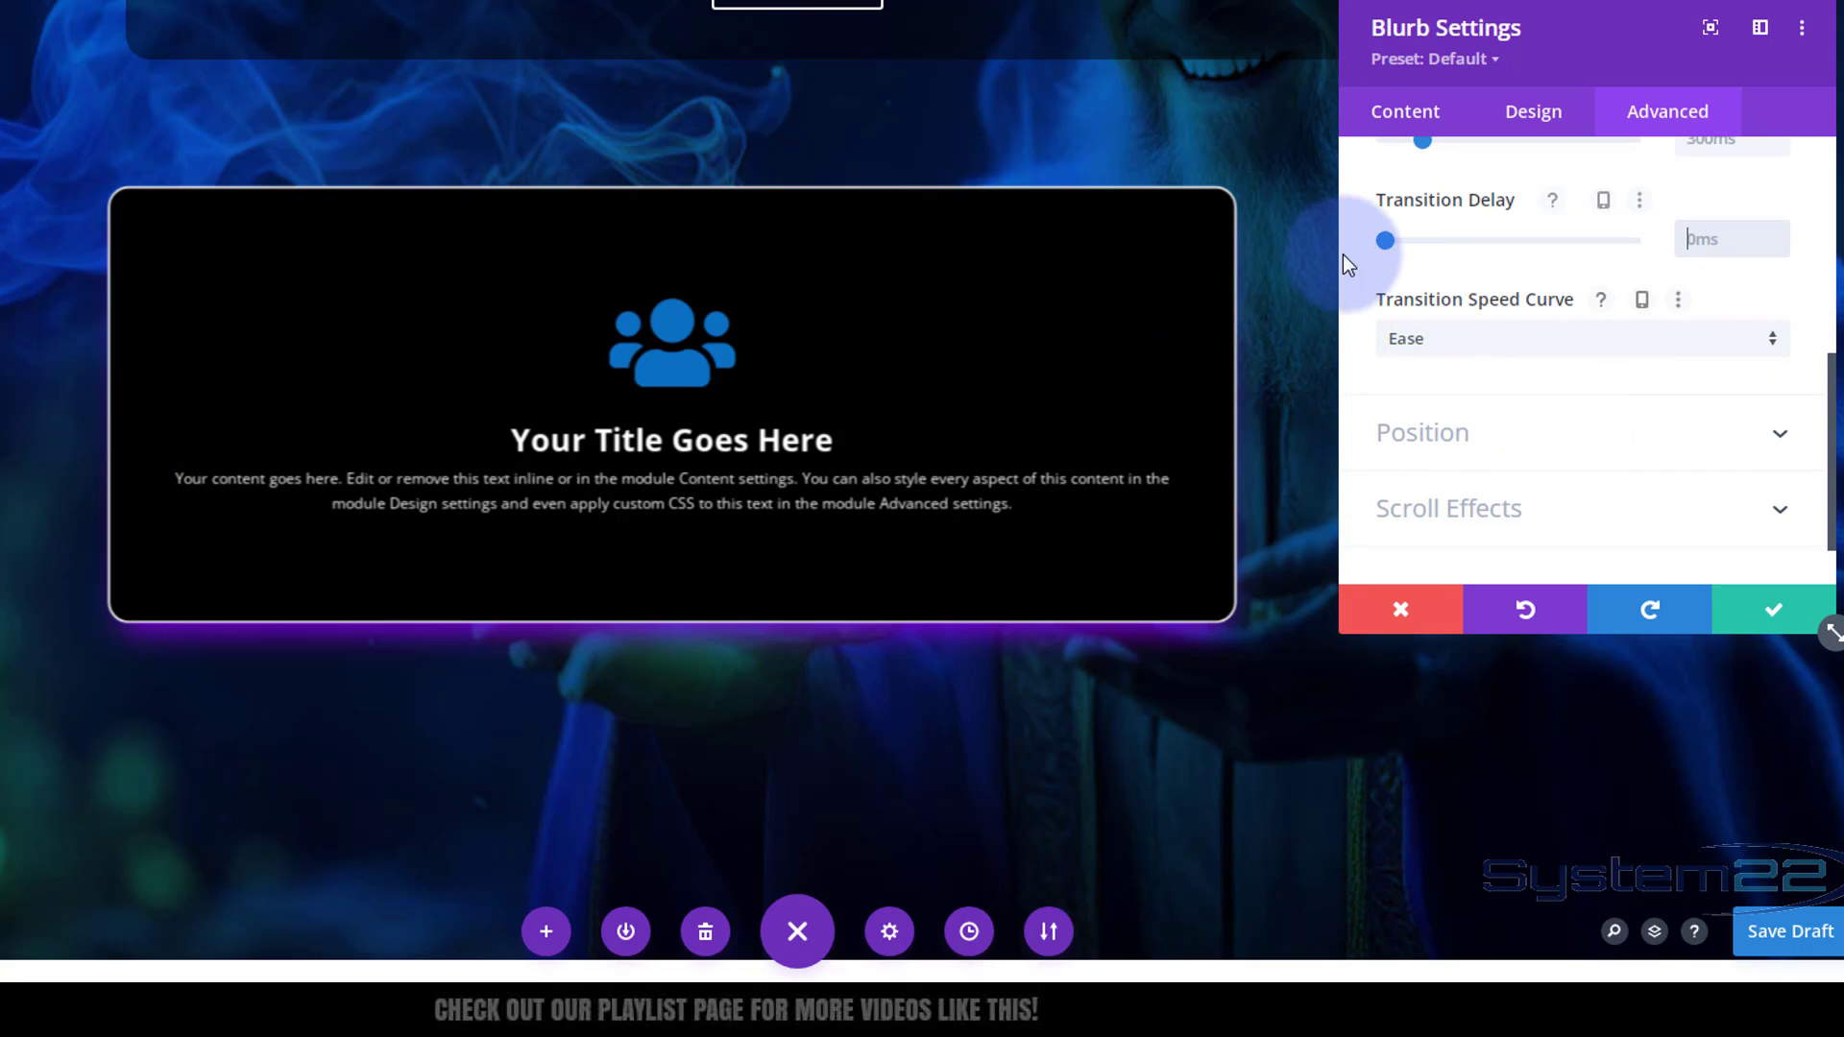
click(1516, 348)
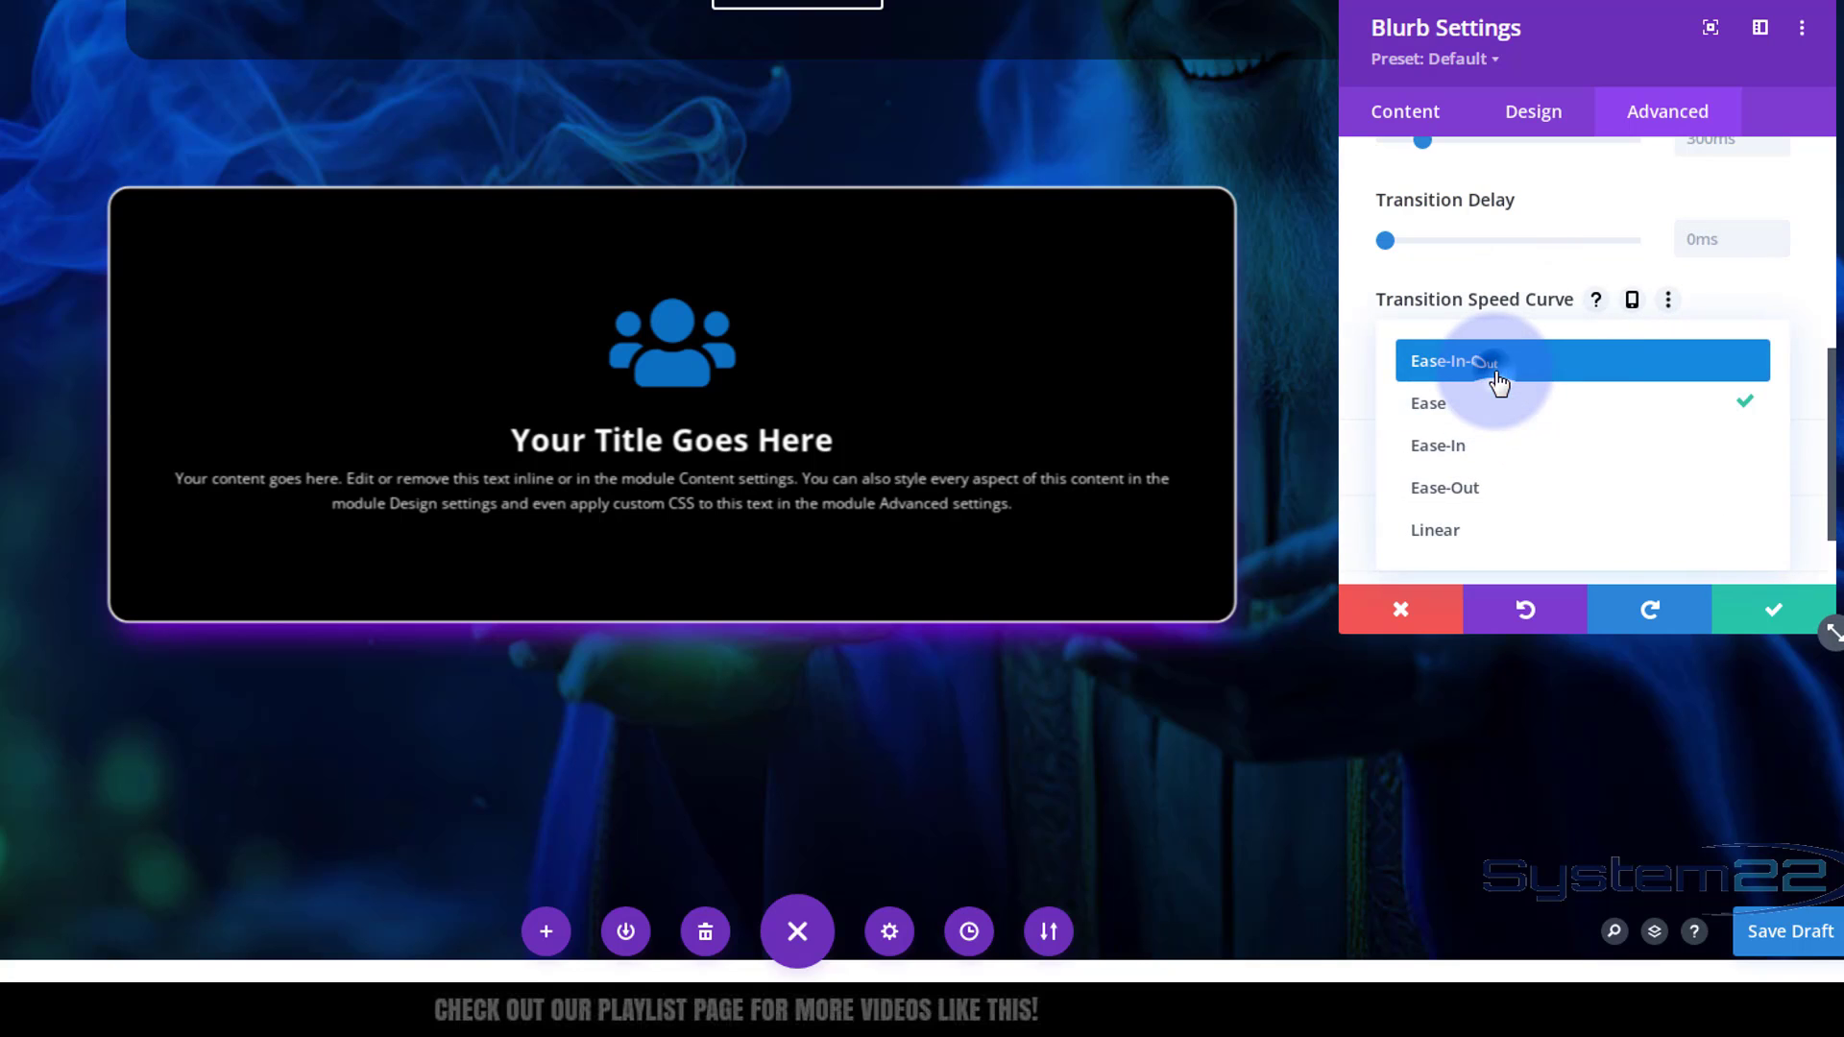
click(1495, 365)
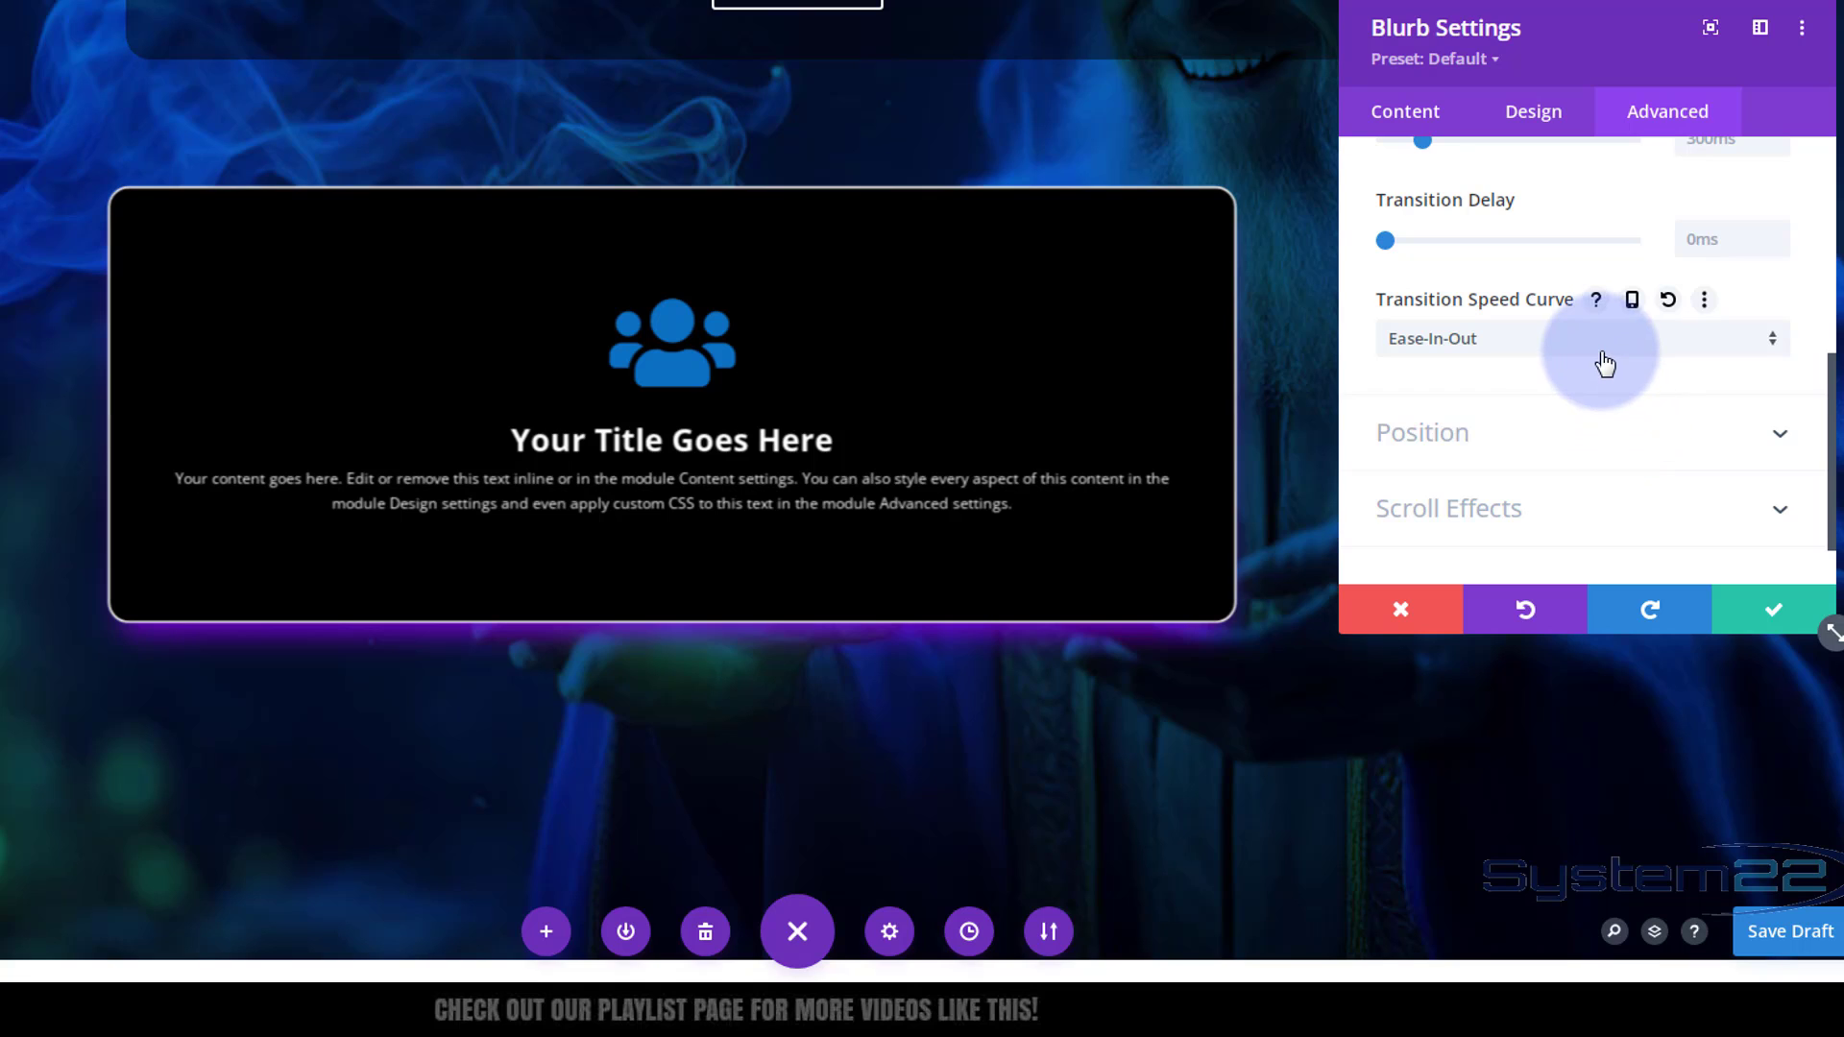
Expand the blurb's Position settings and try setting its position to Relative
click(1585, 429)
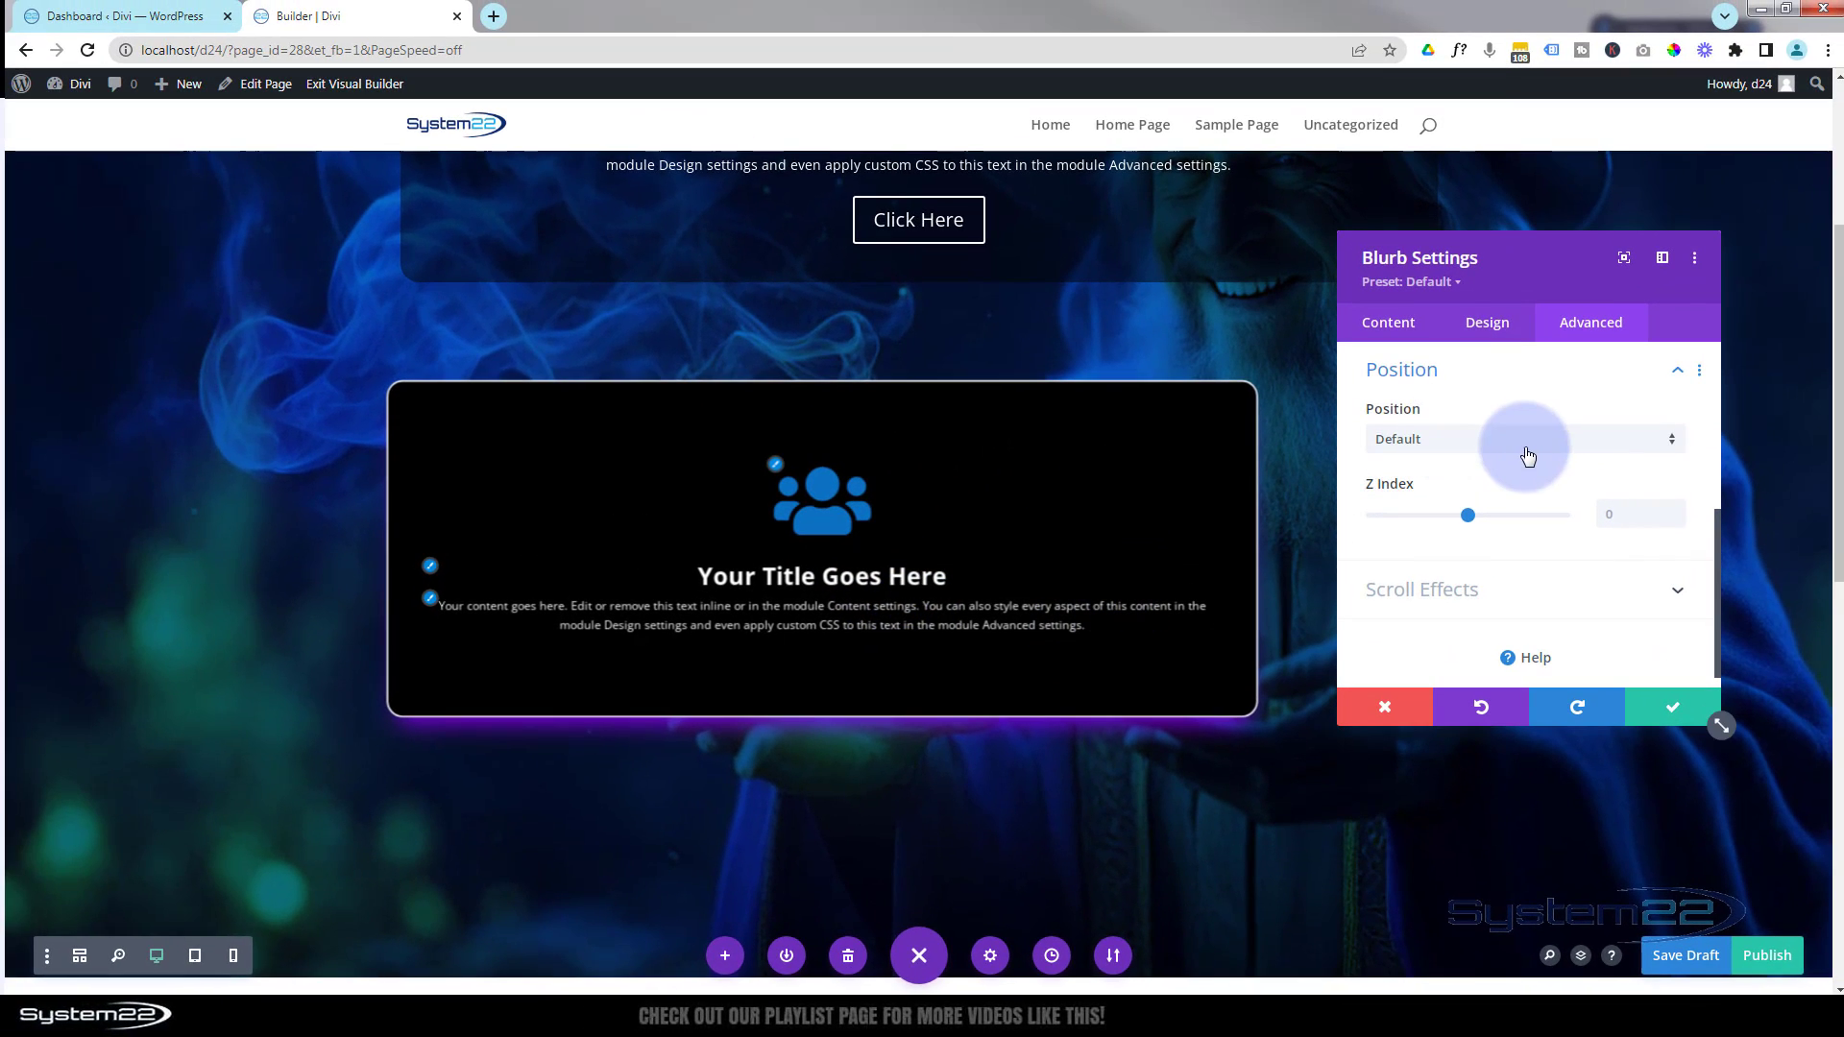
click(1468, 448)
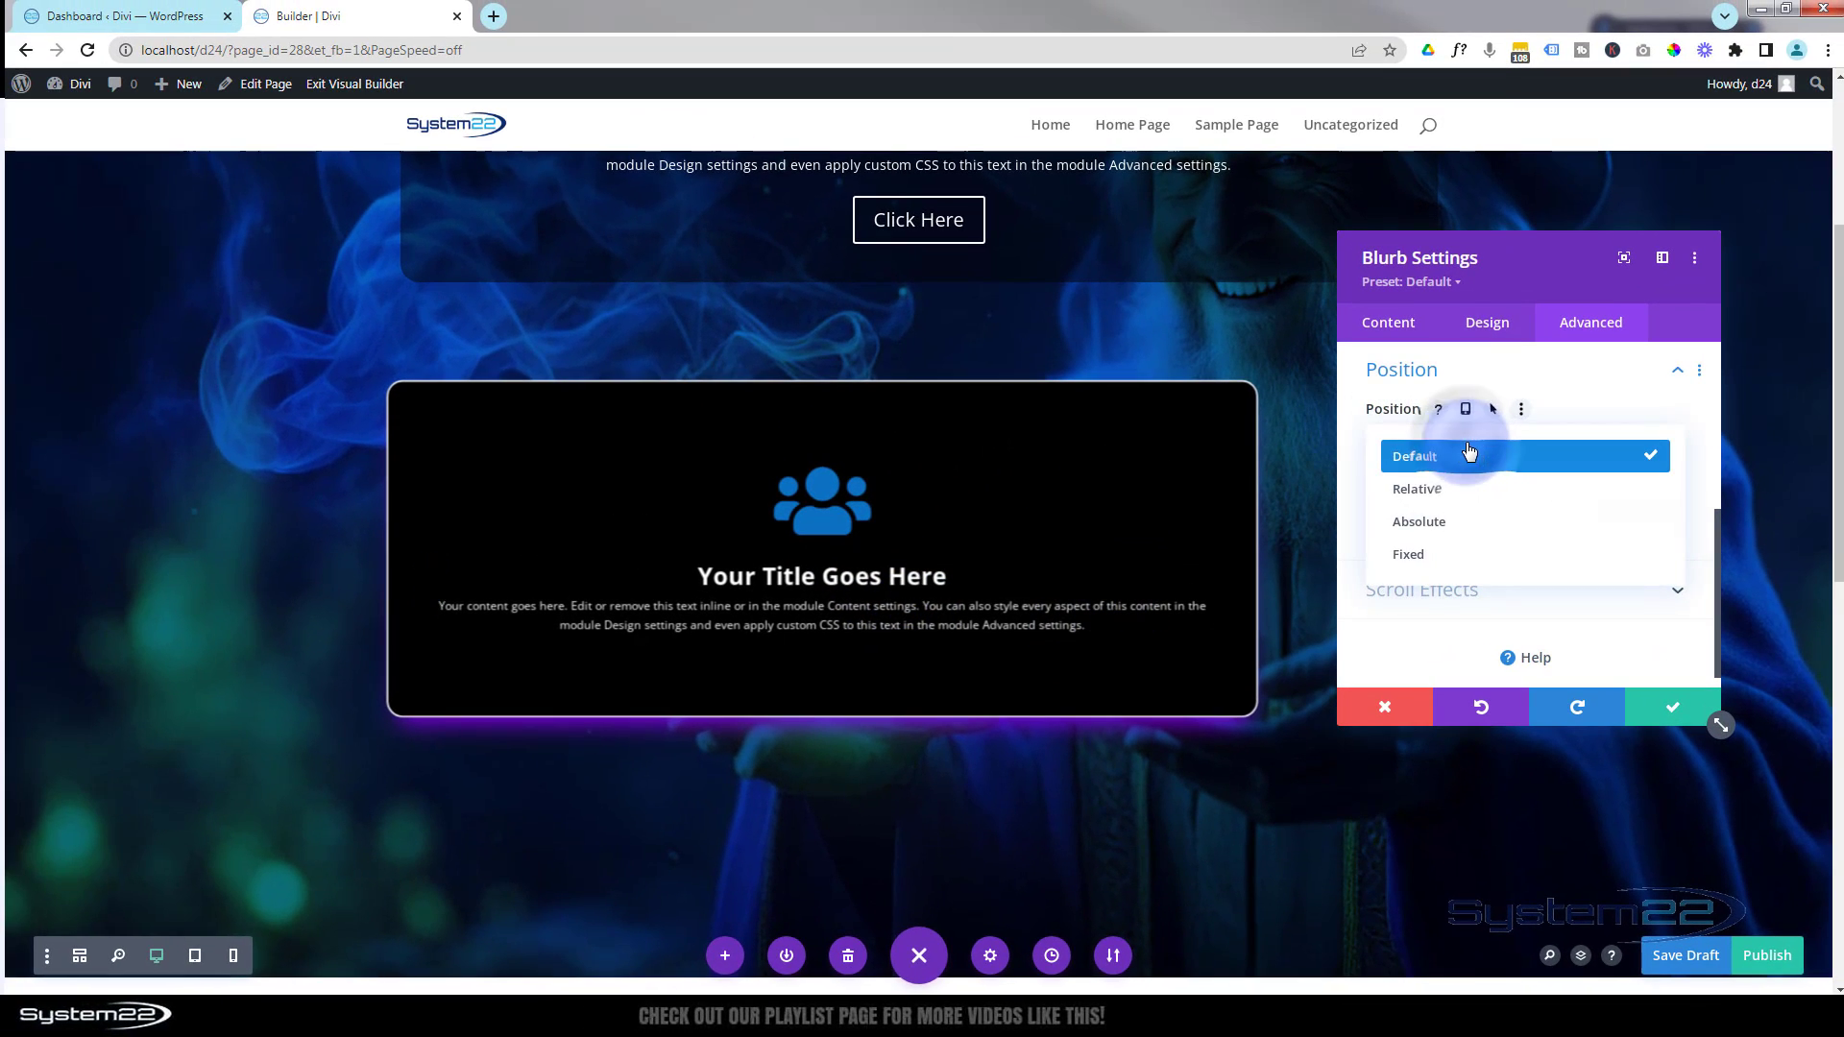
click(1474, 499)
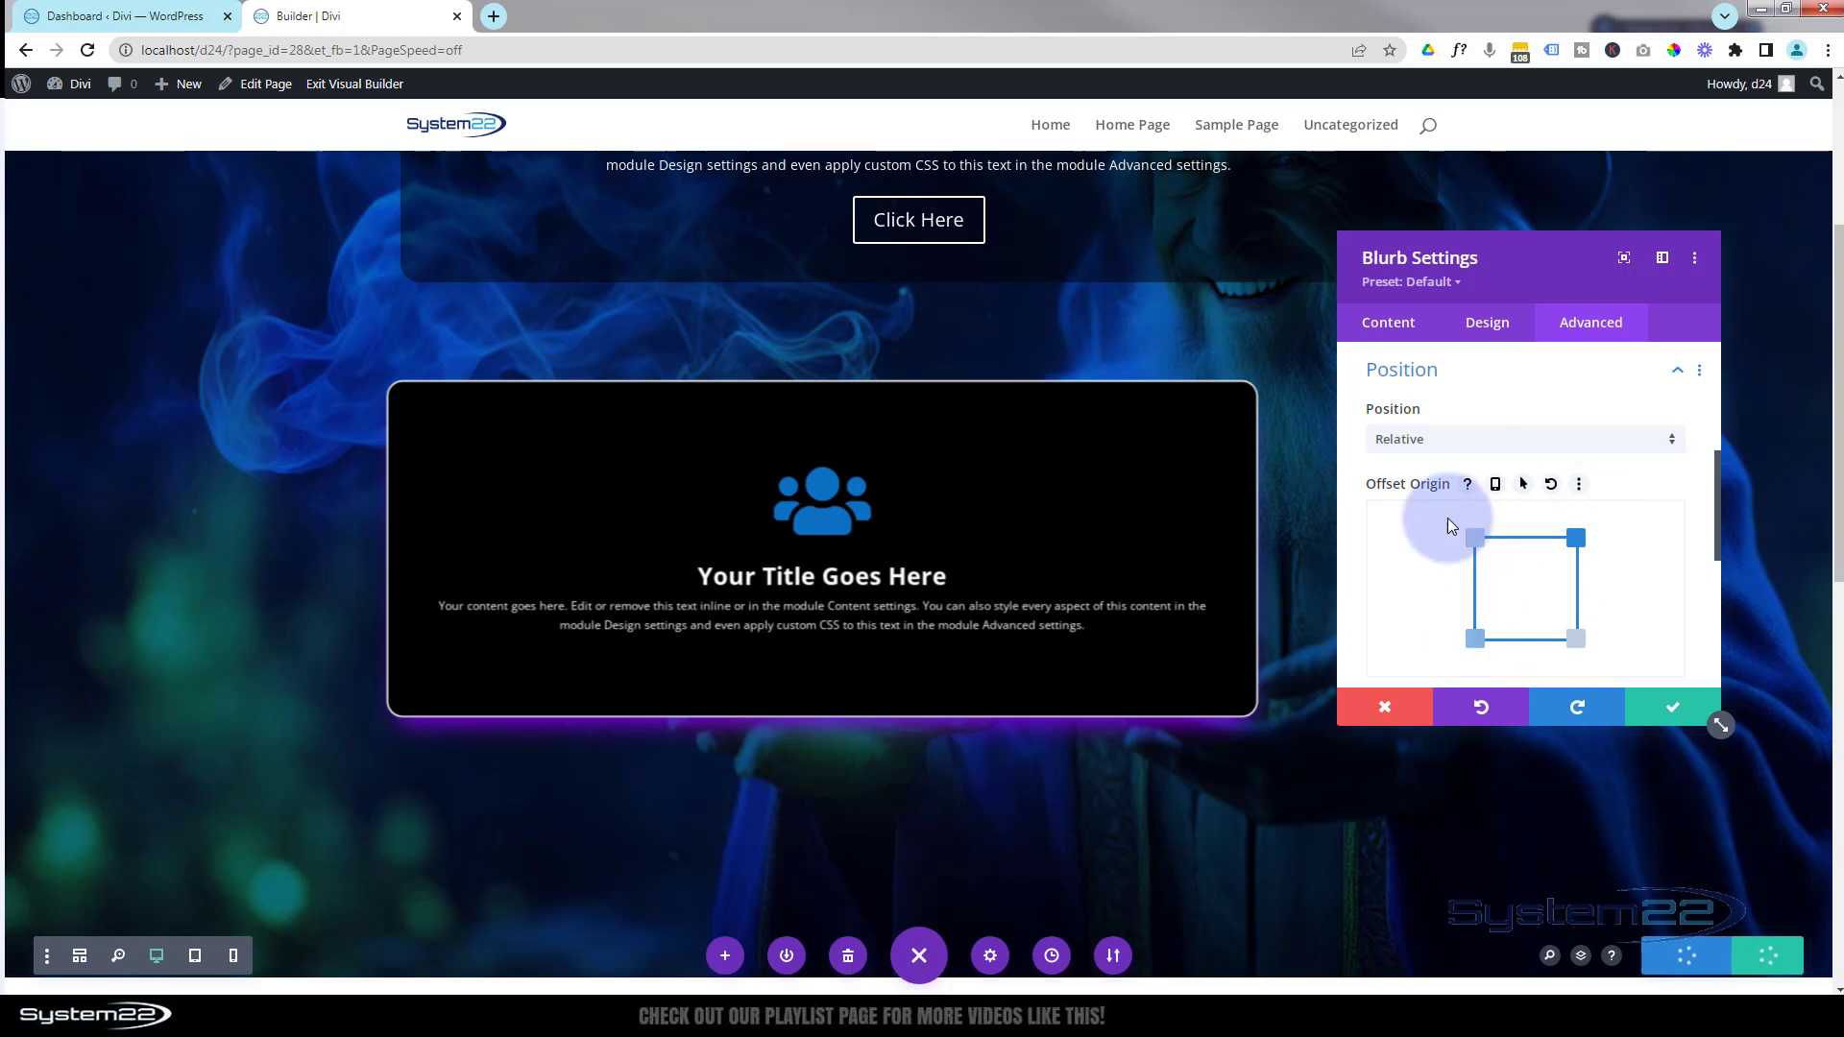
Try the Absolute position on the blurb with the top-centre, top-right, centre-right and centre locations, and return it to the top-left location
click(1461, 440)
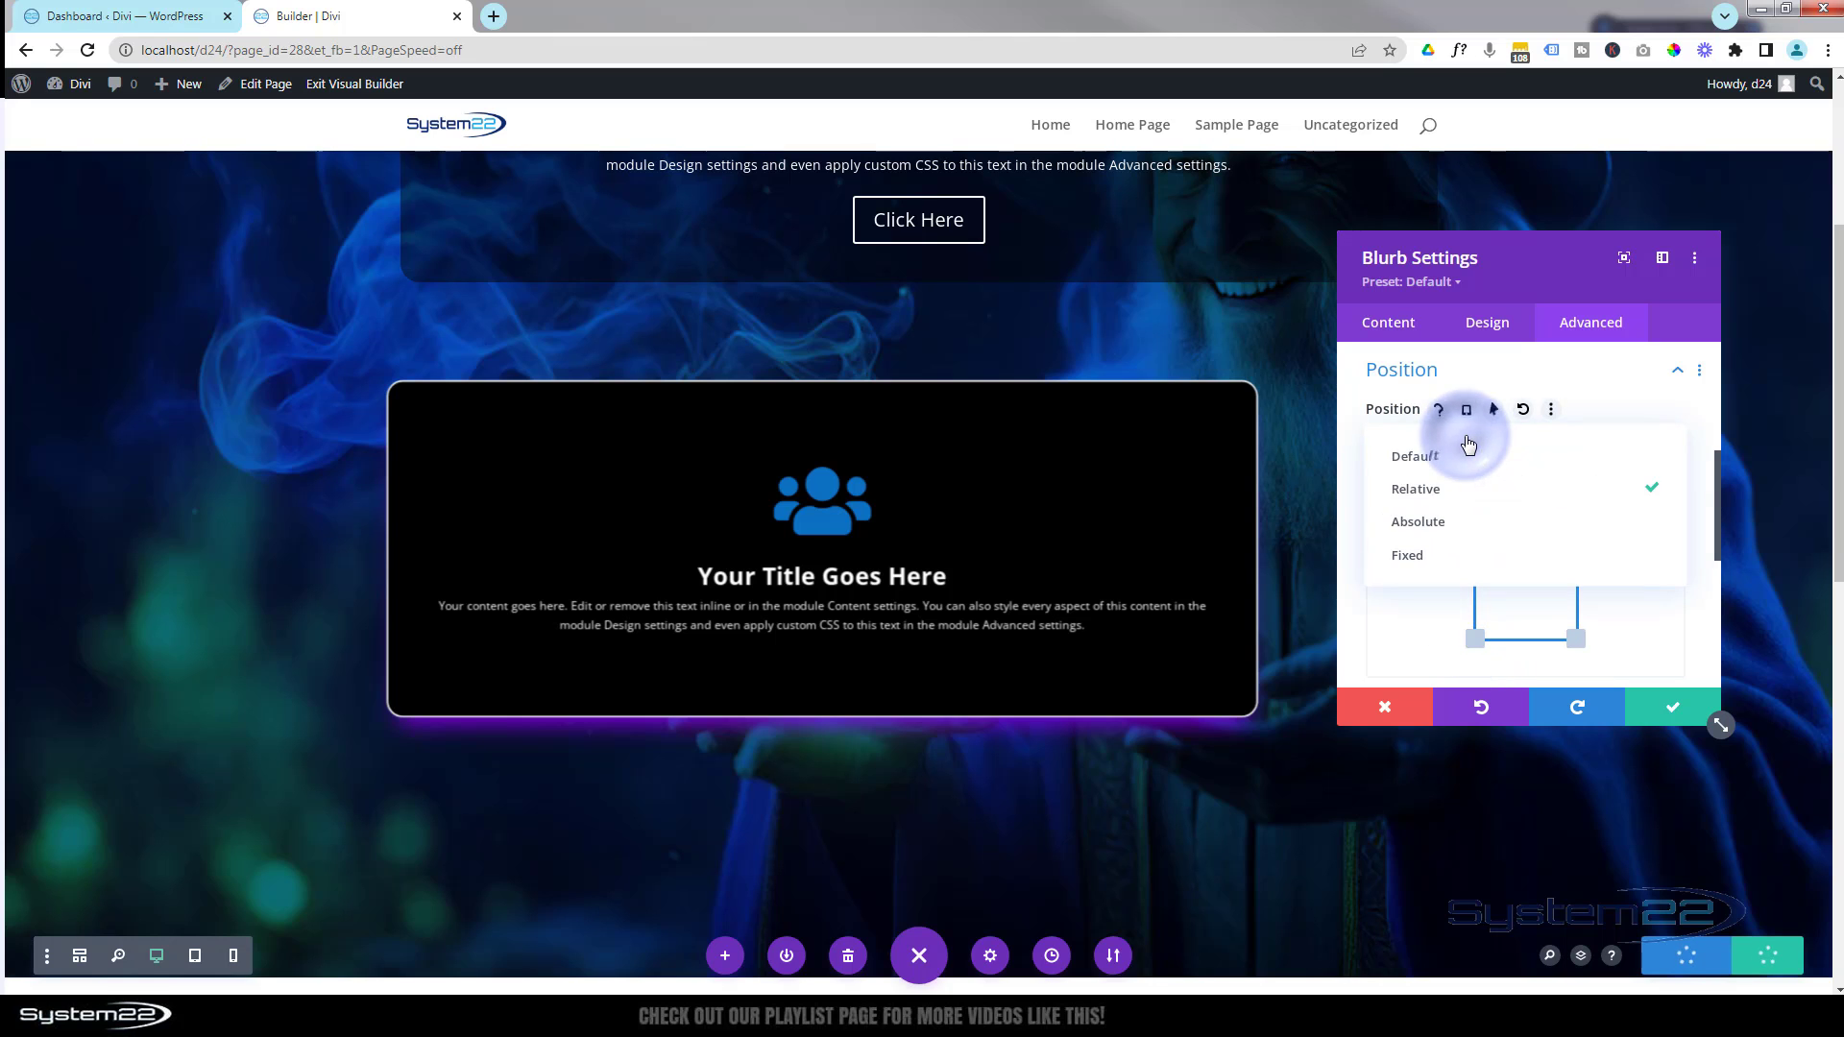
click(1438, 523)
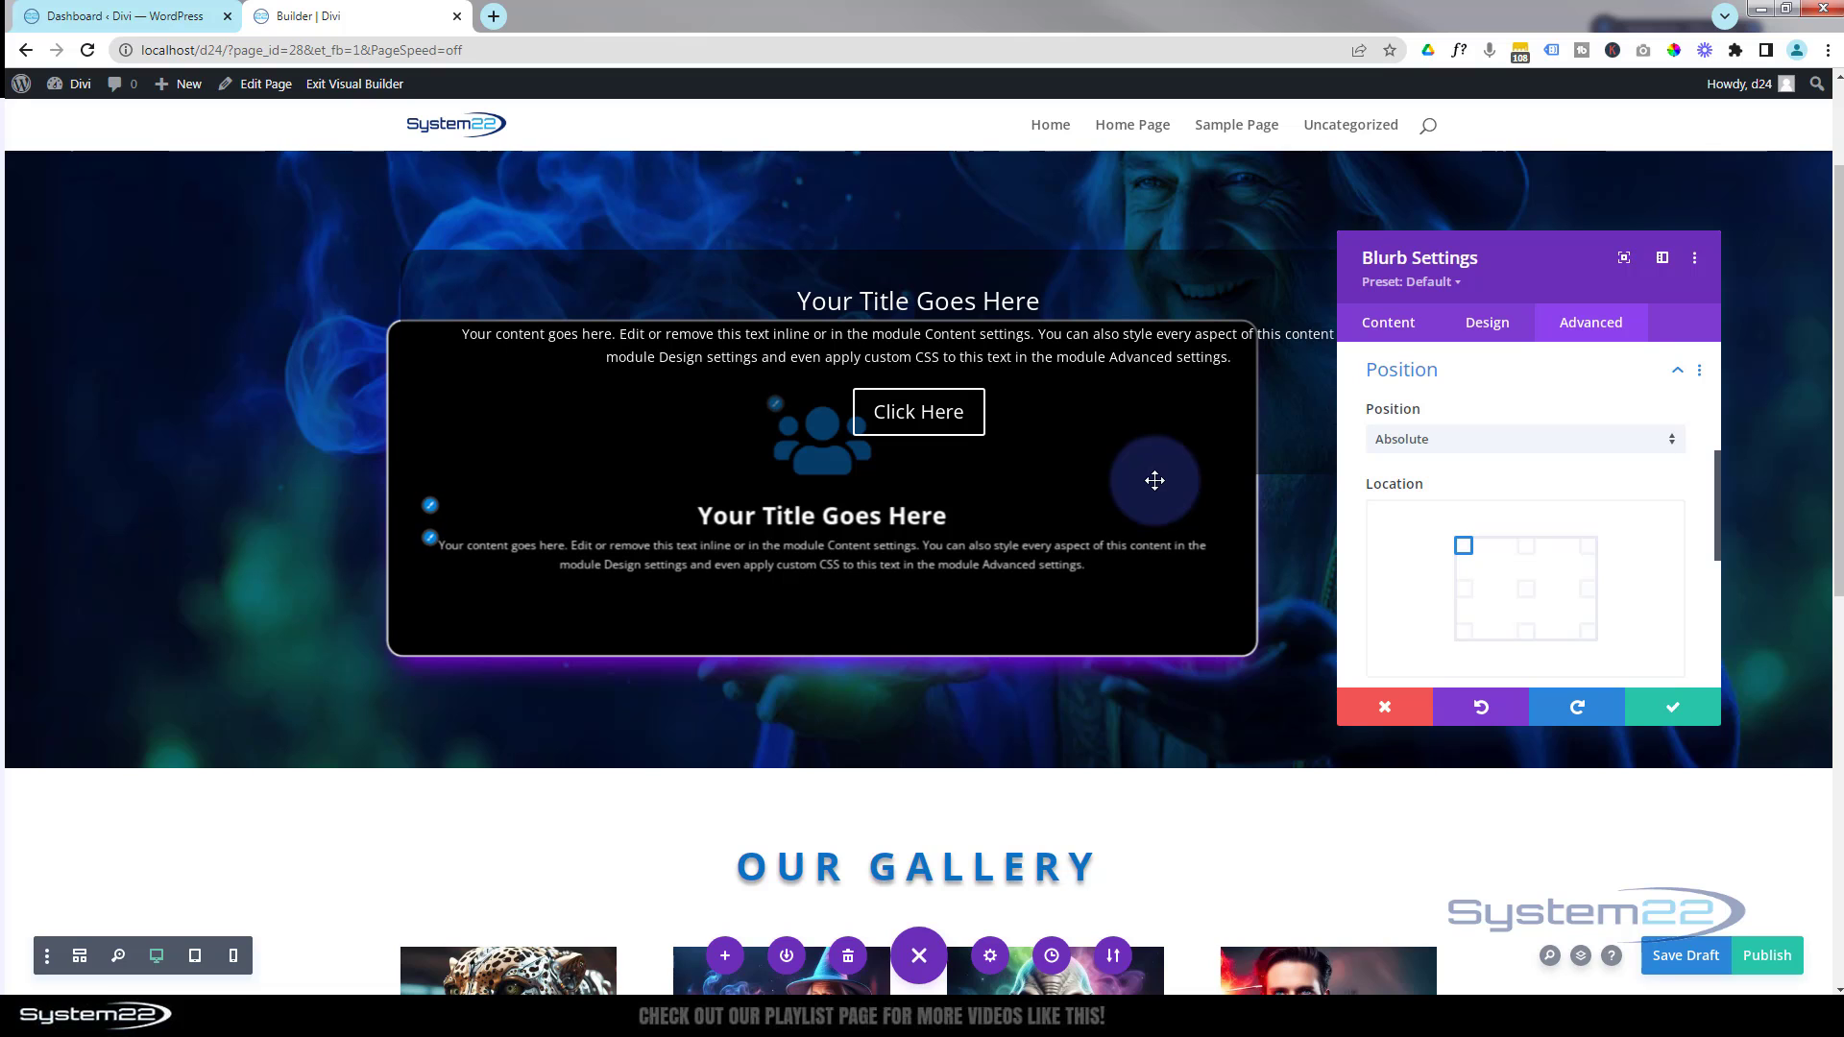
click(1527, 545)
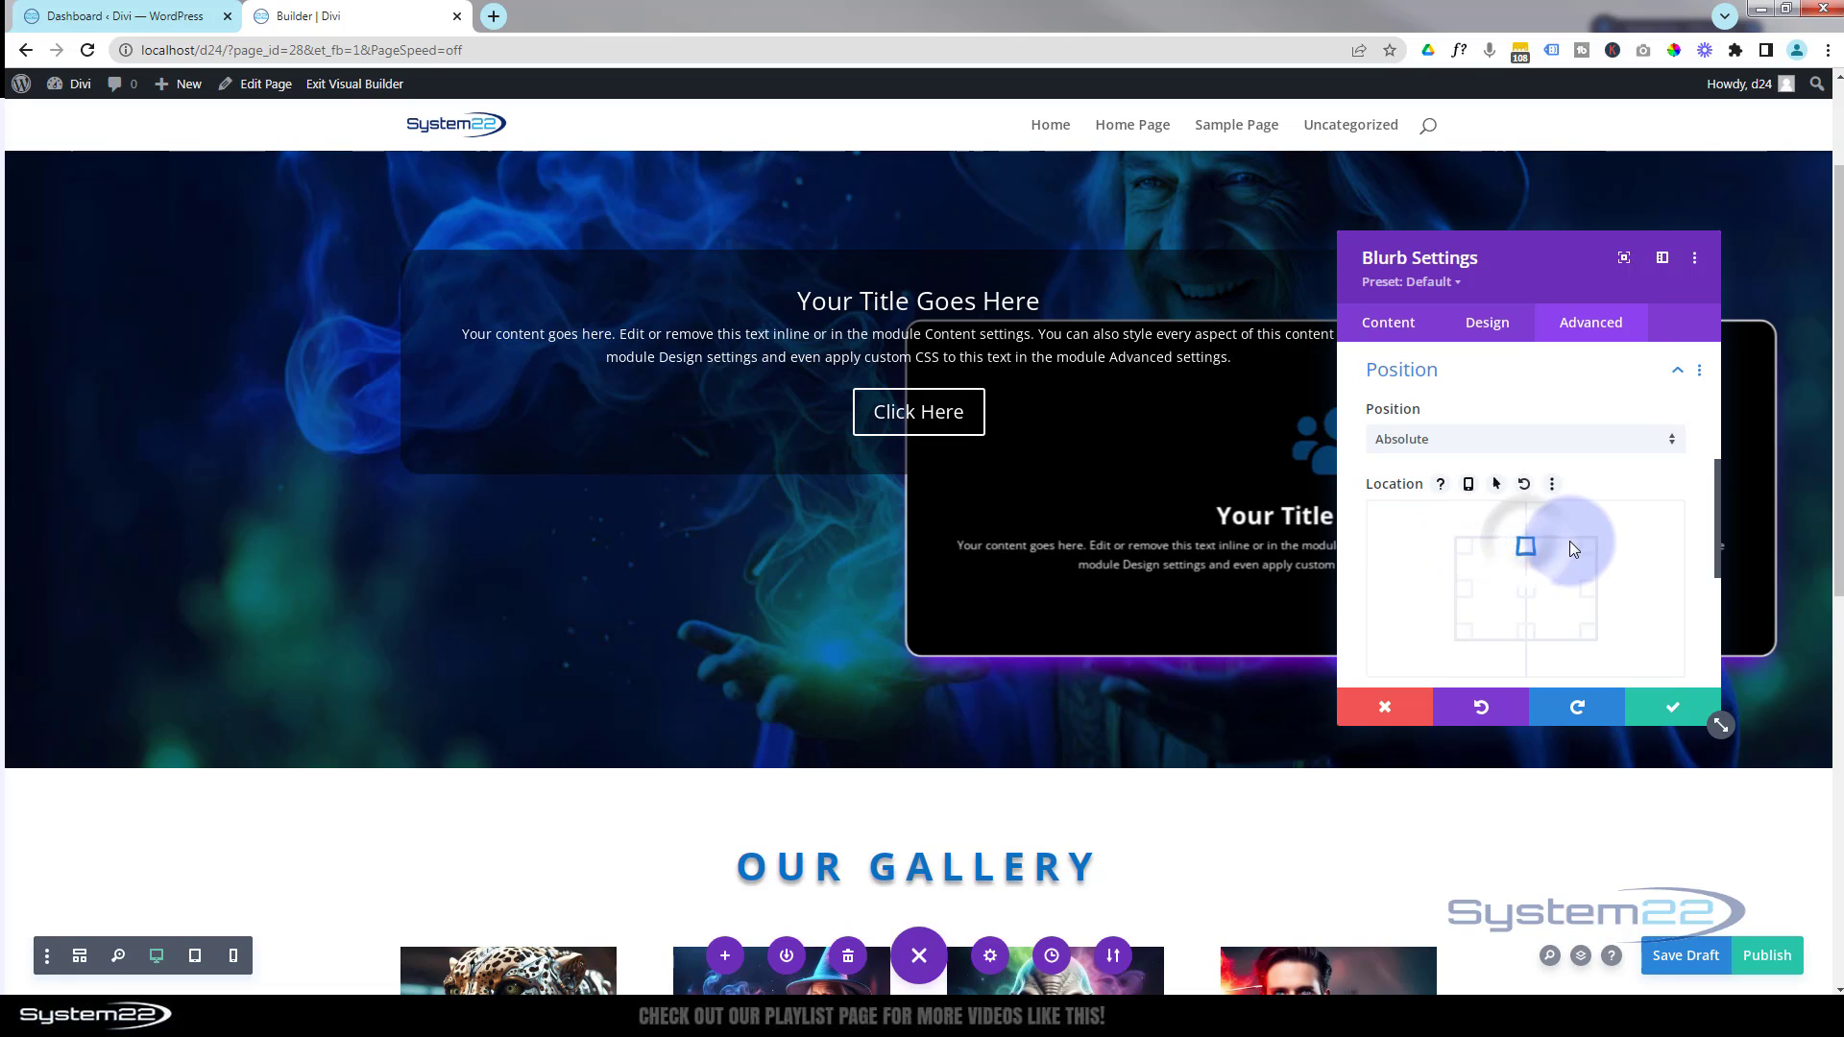
click(1588, 545)
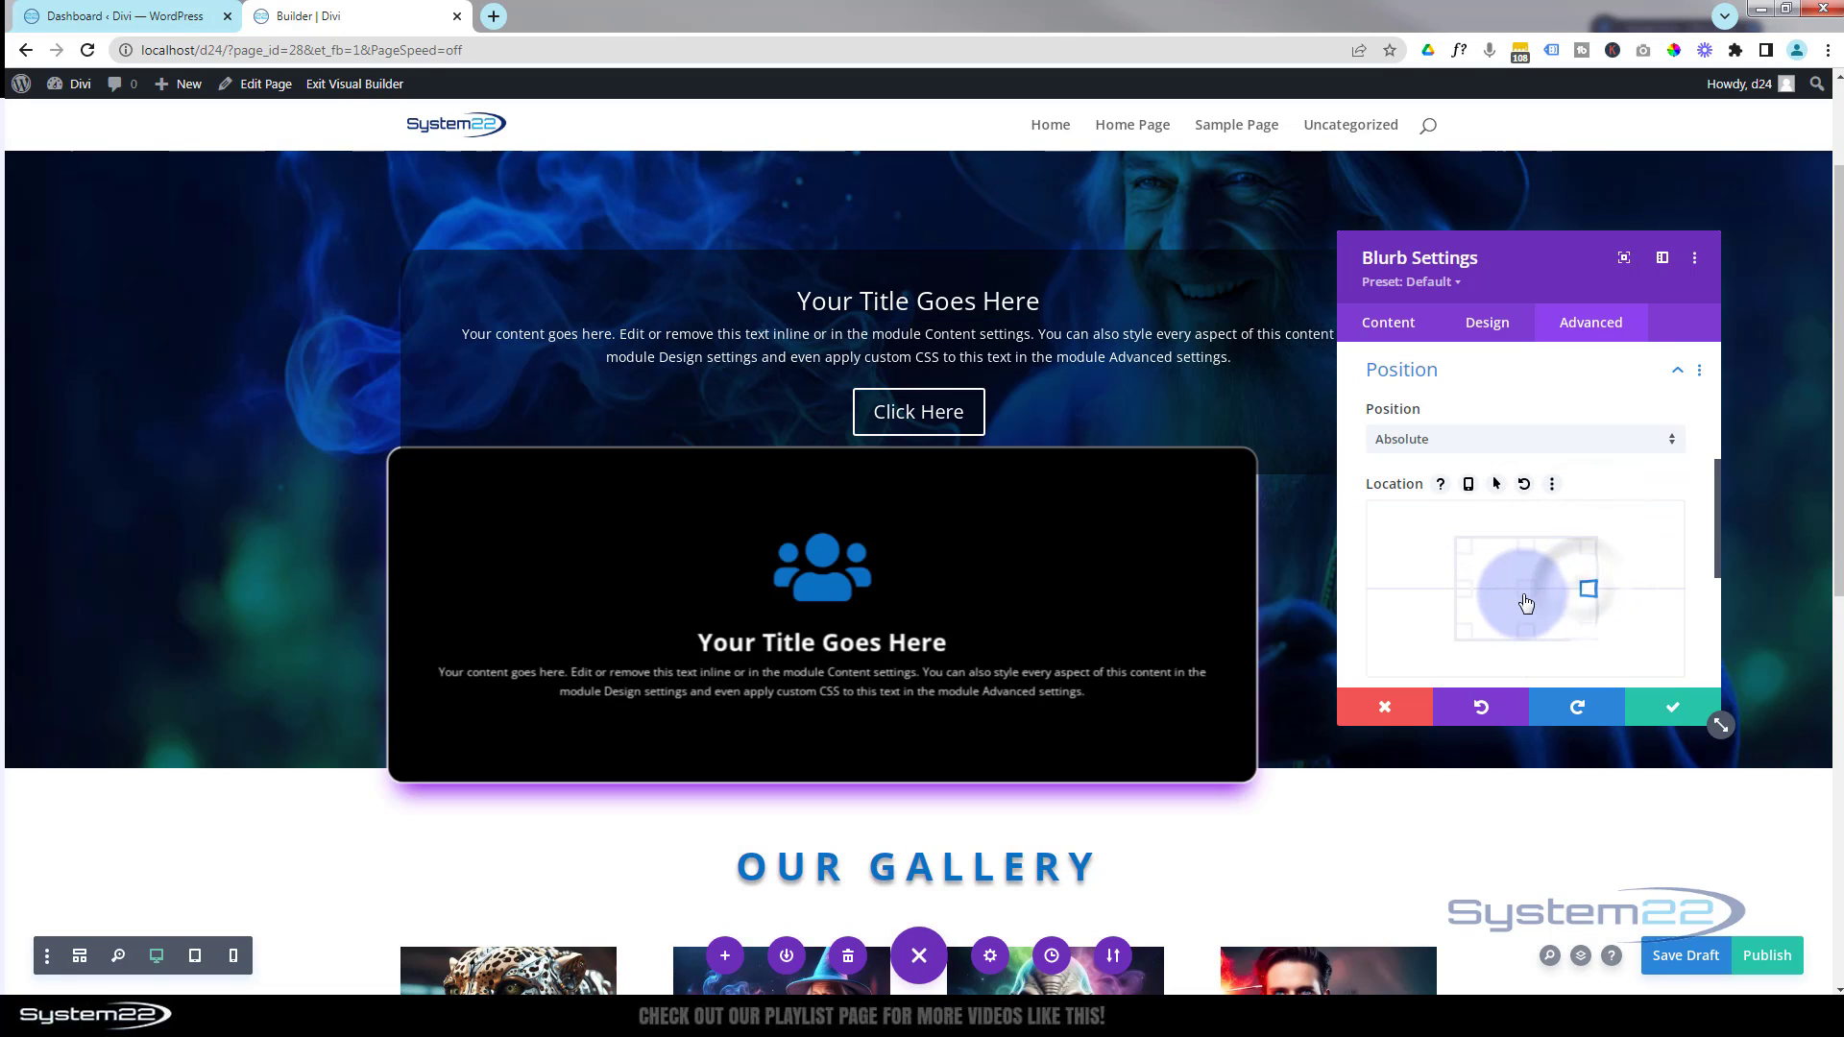
click(1588, 588)
click(1525, 589)
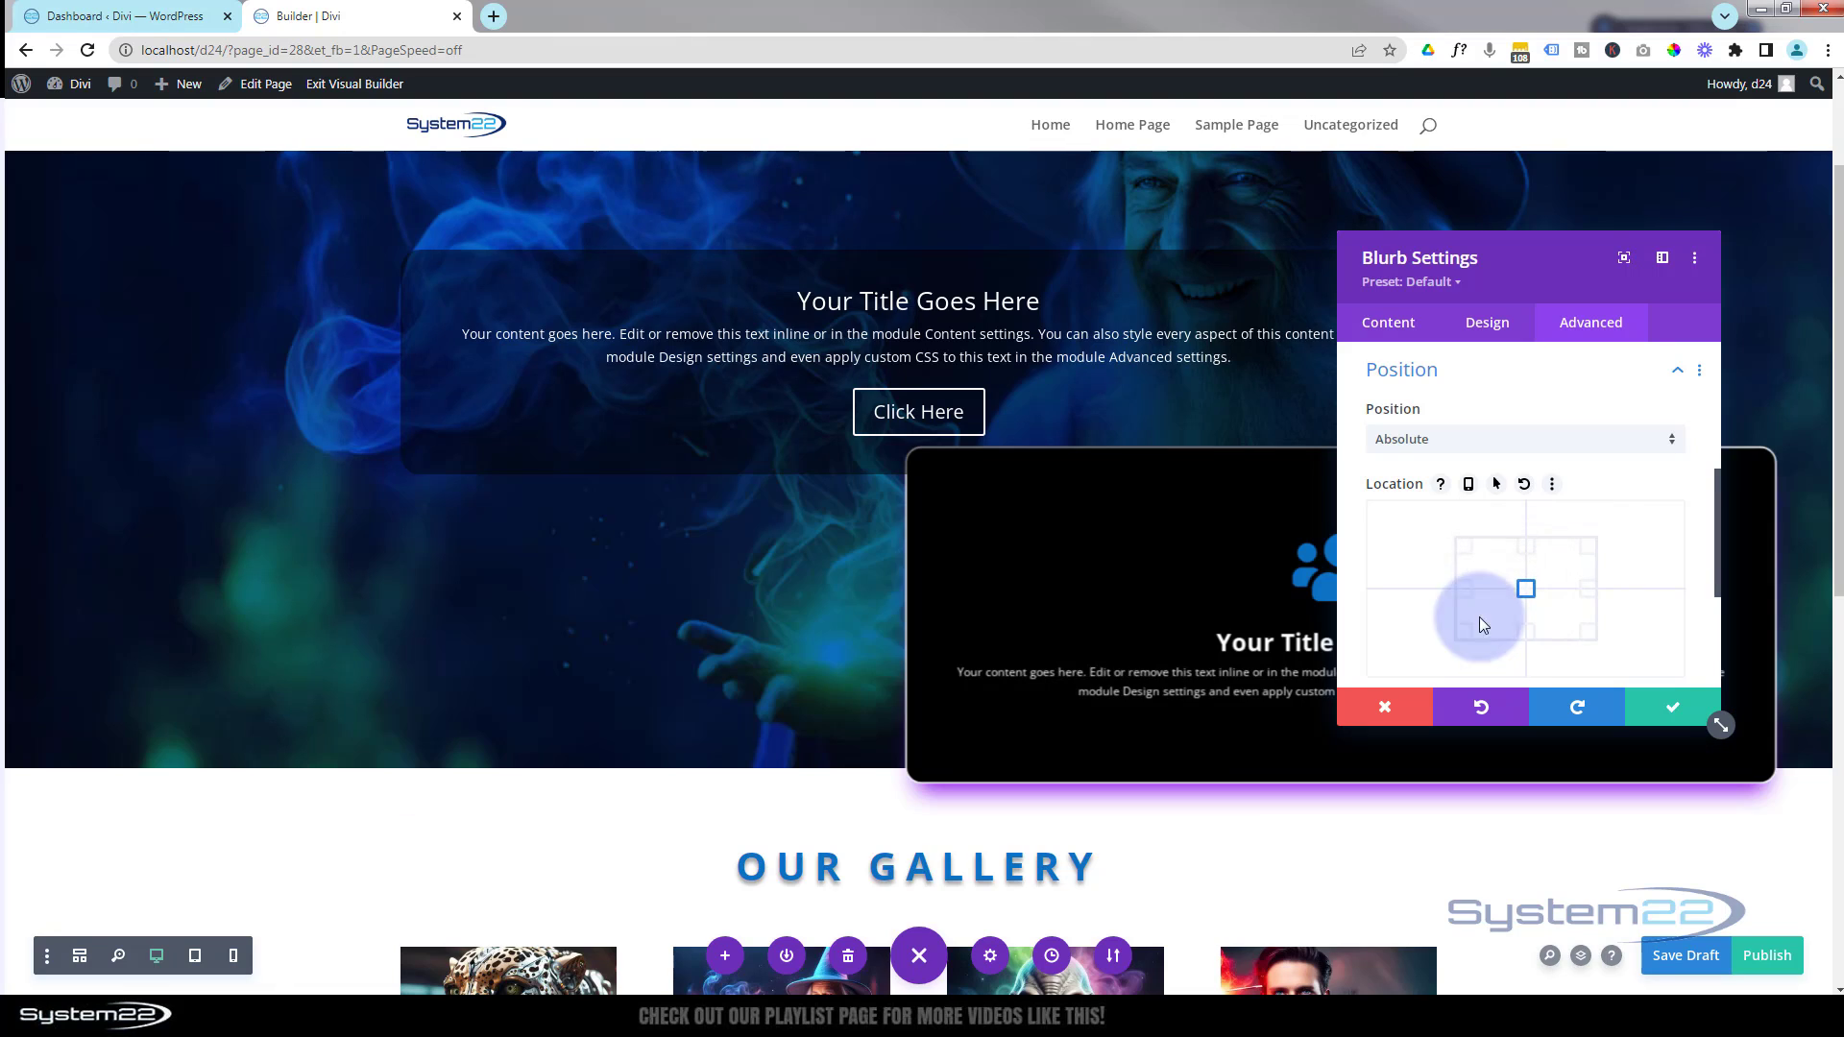
click(1465, 547)
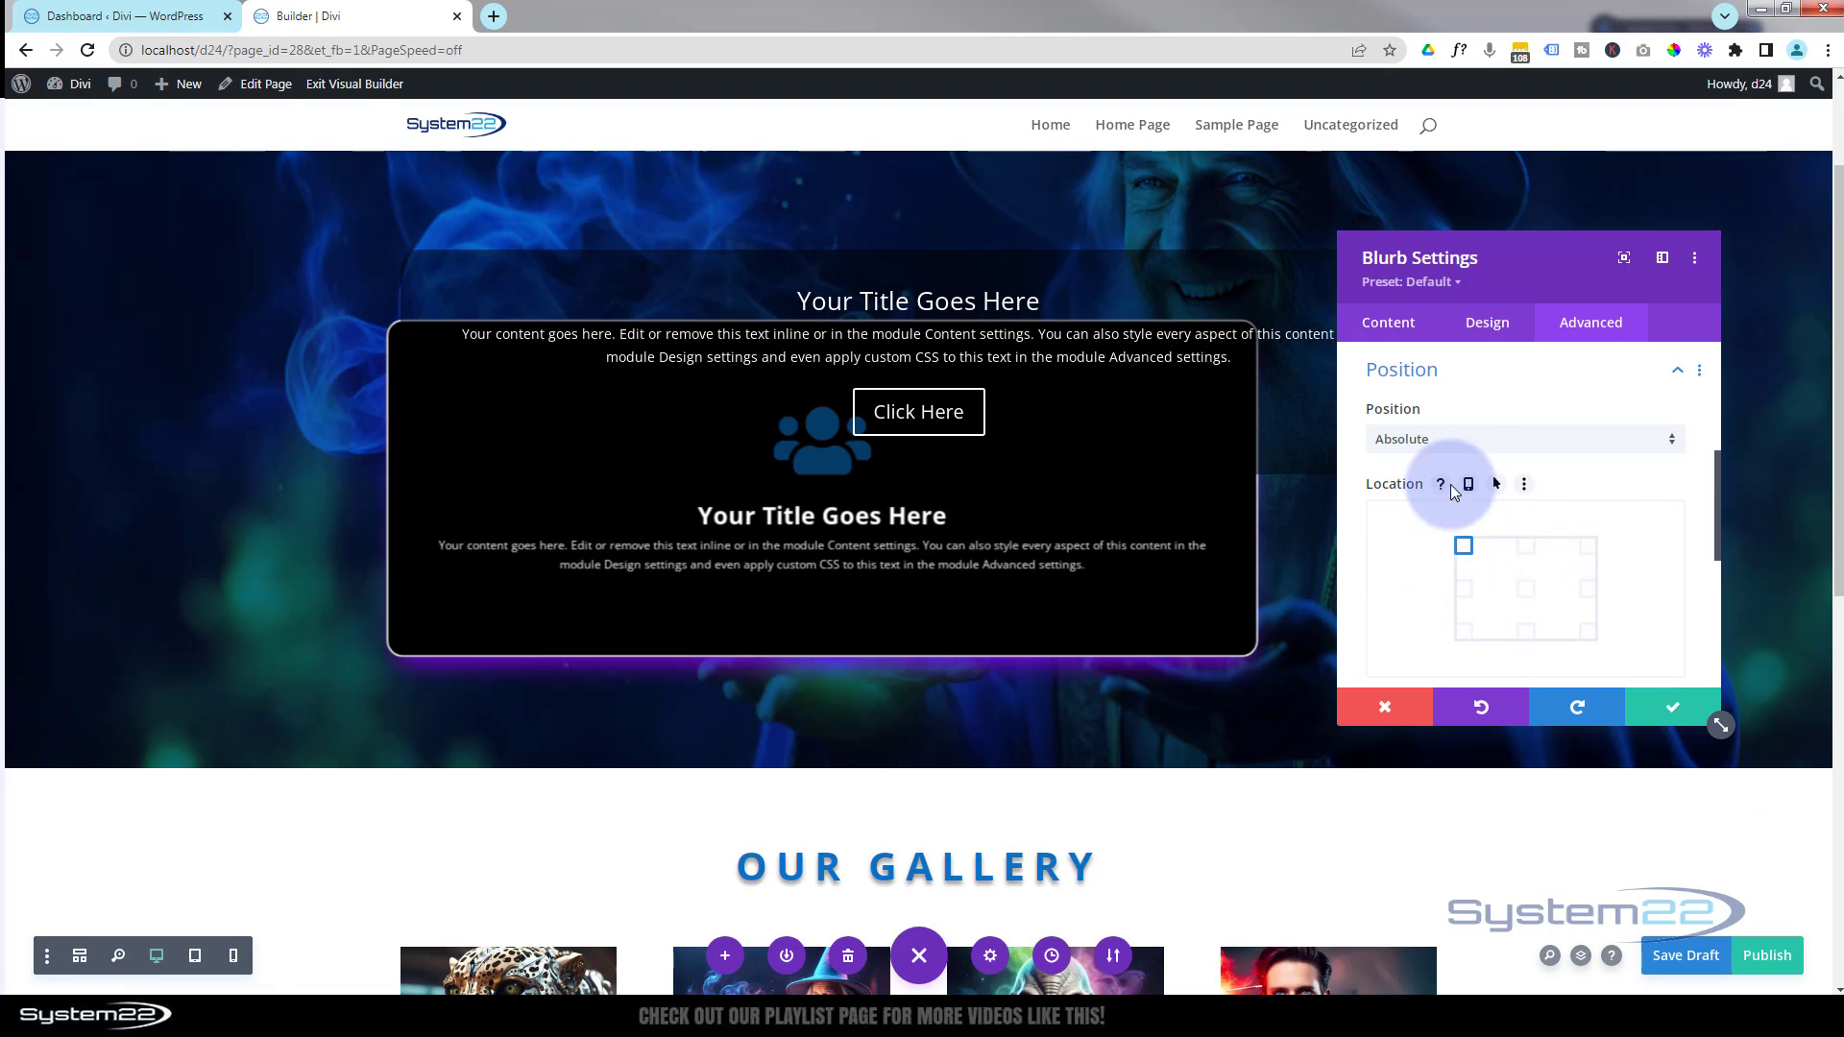
Try the Fixed position on the blurb with locations along the edges of the grid, and restore its position to Default
click(1472, 440)
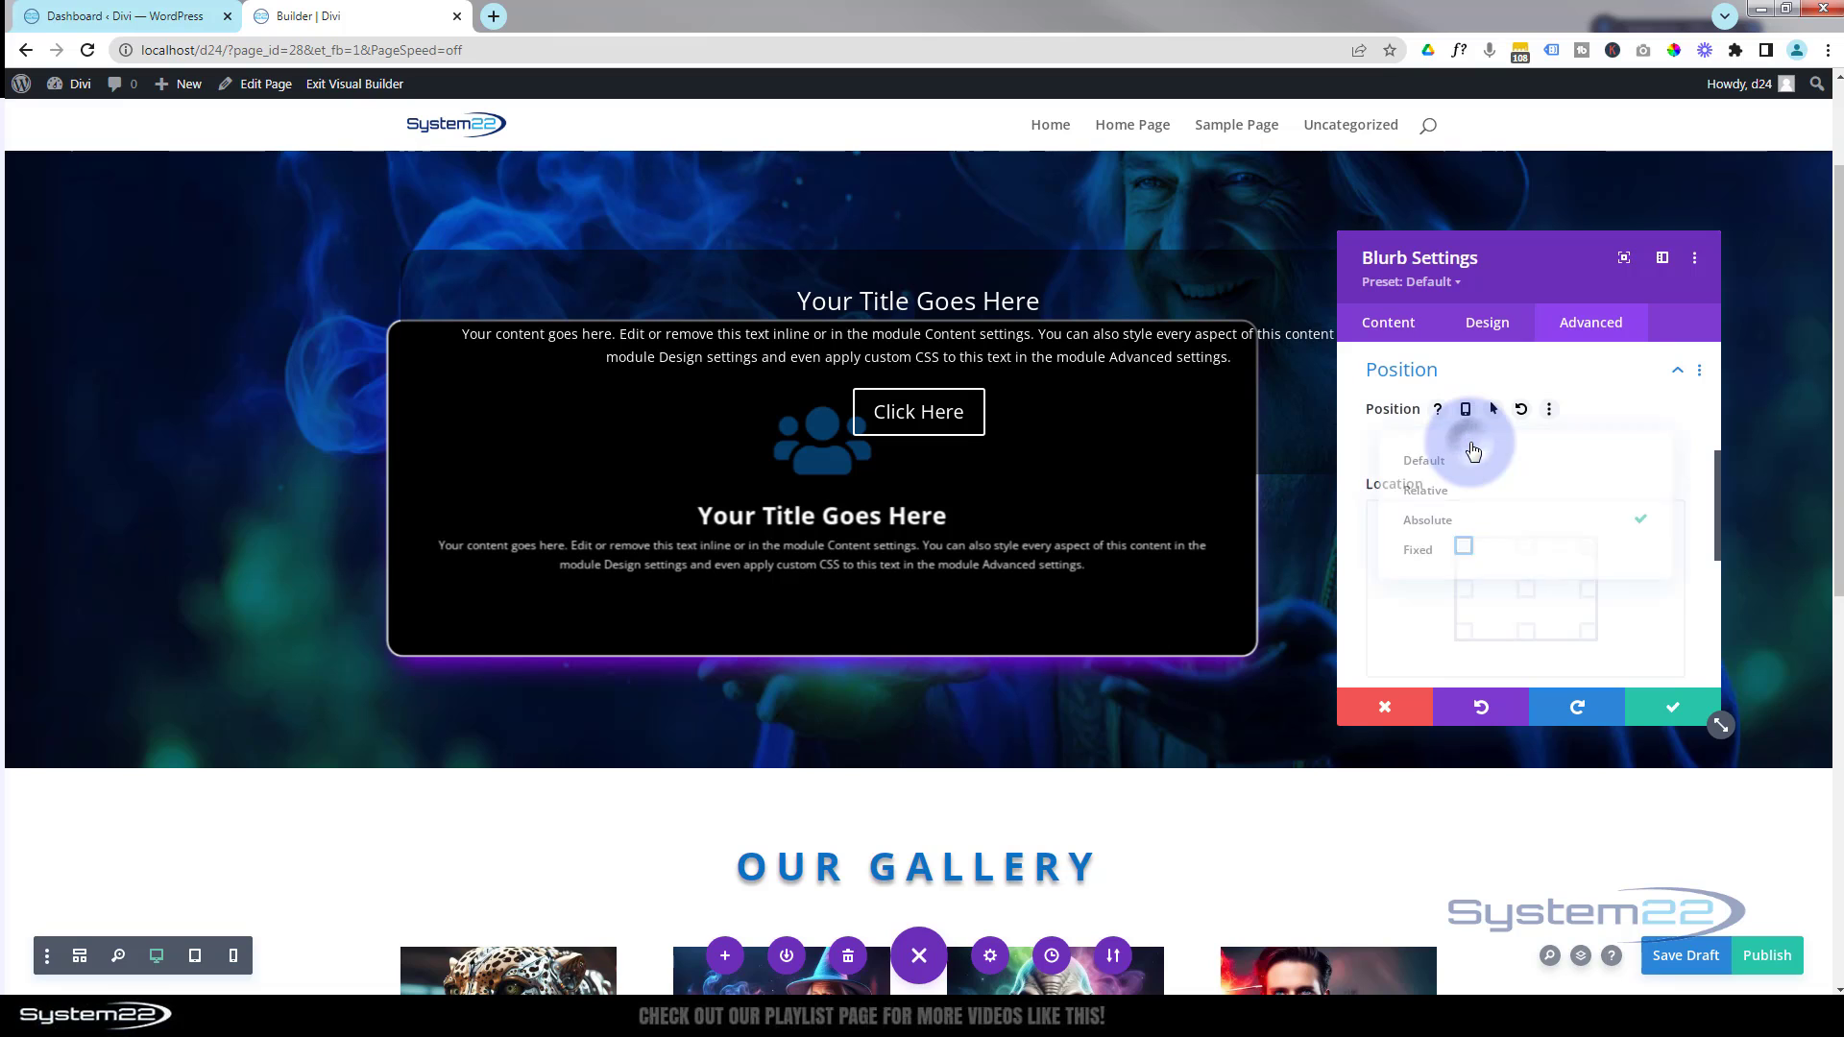
click(1408, 557)
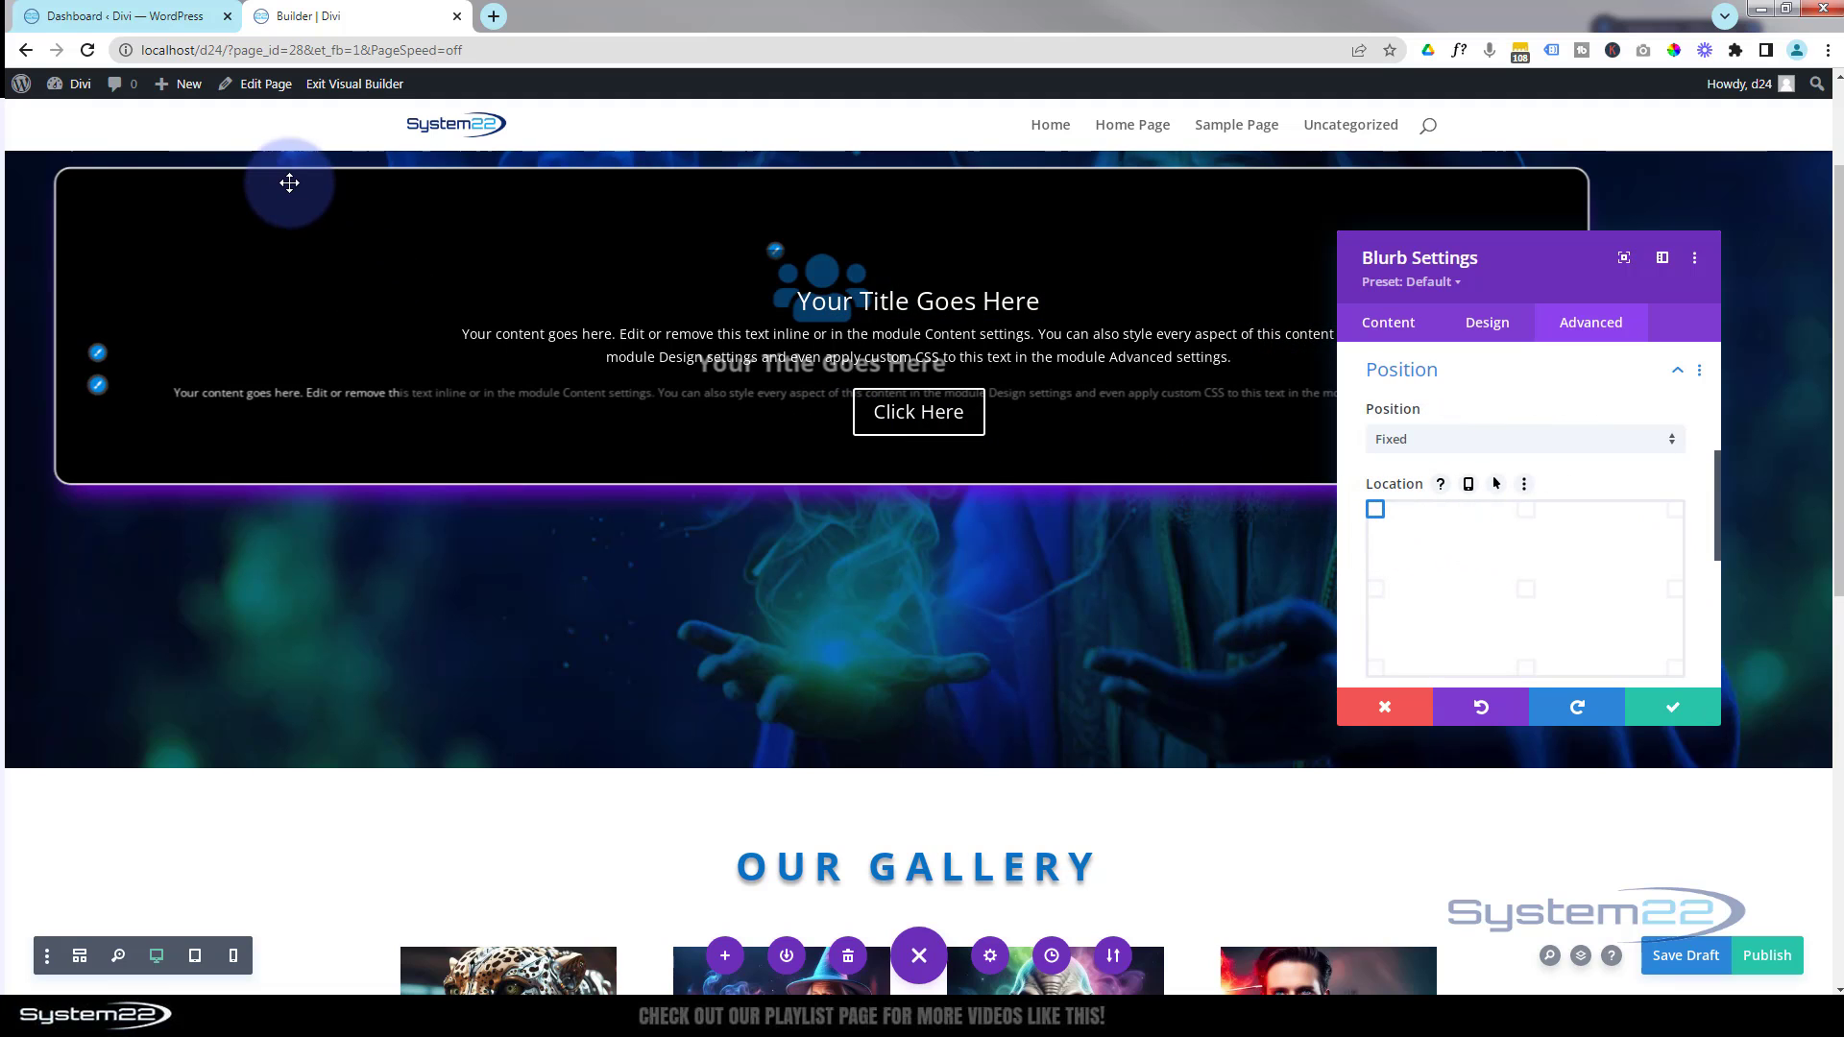
click(1376, 589)
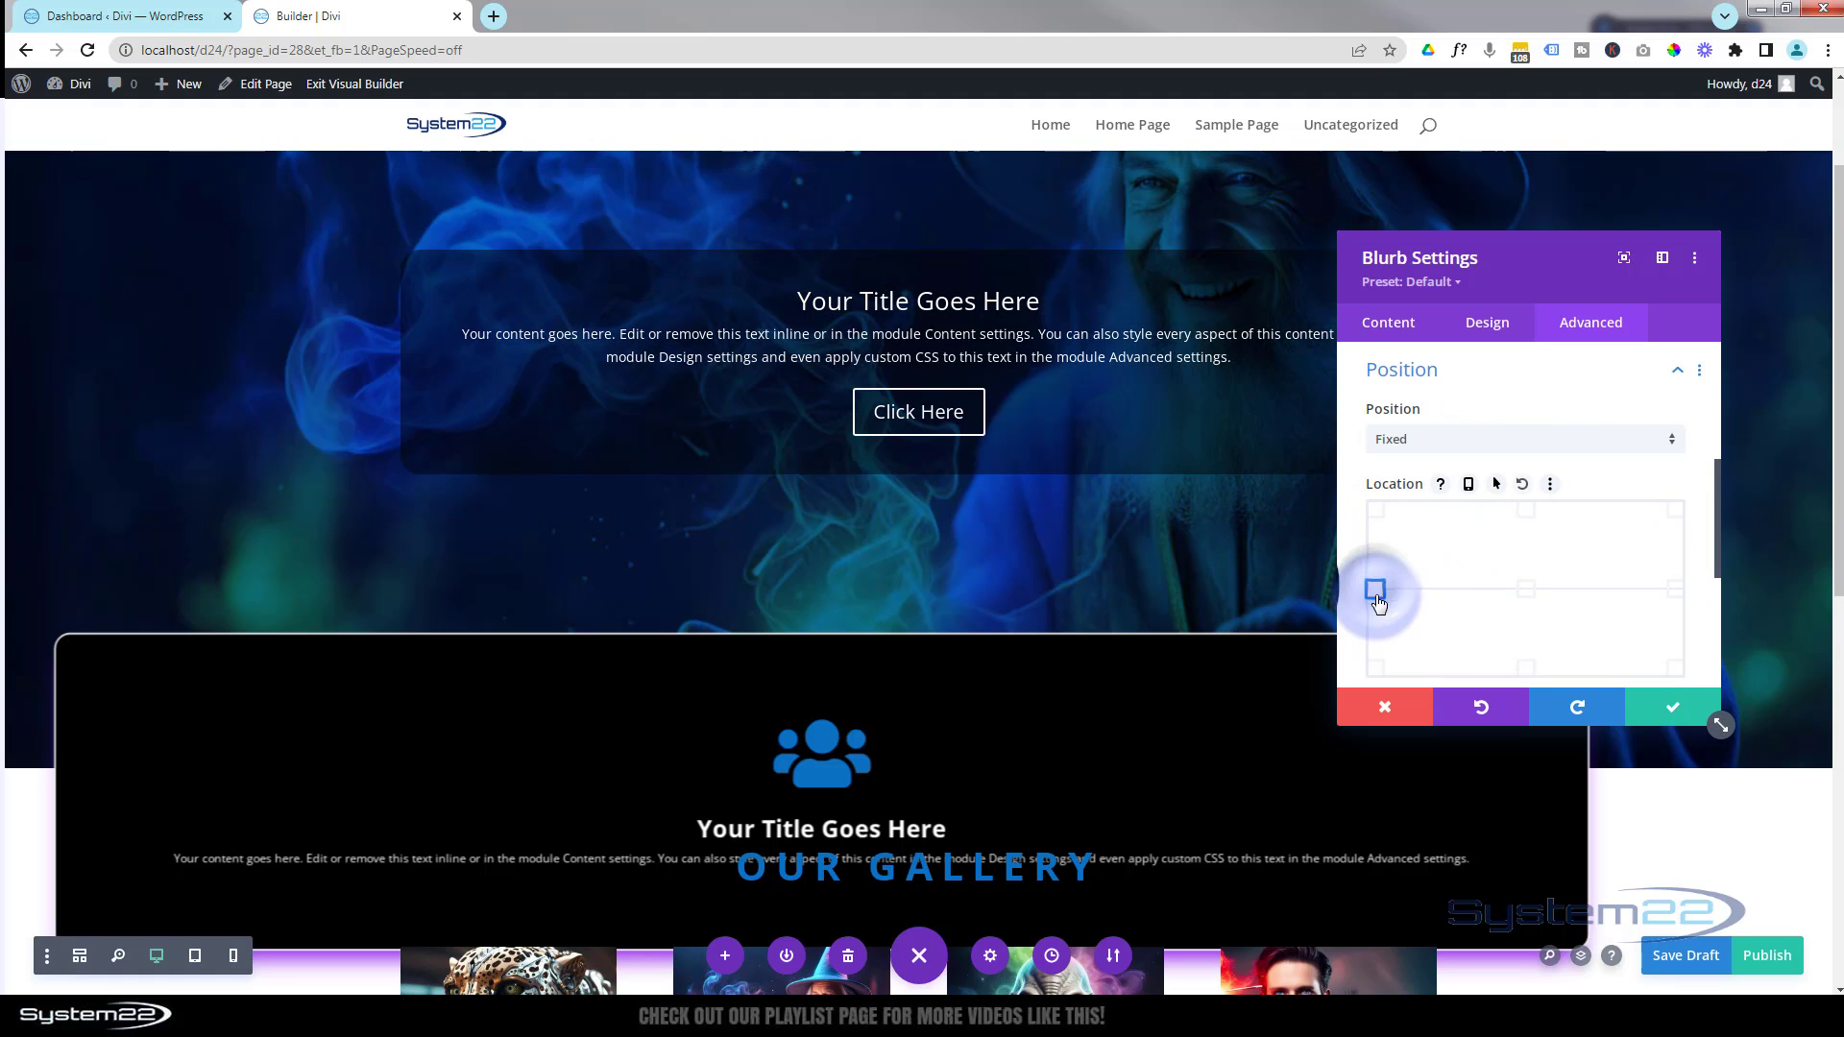
click(1374, 667)
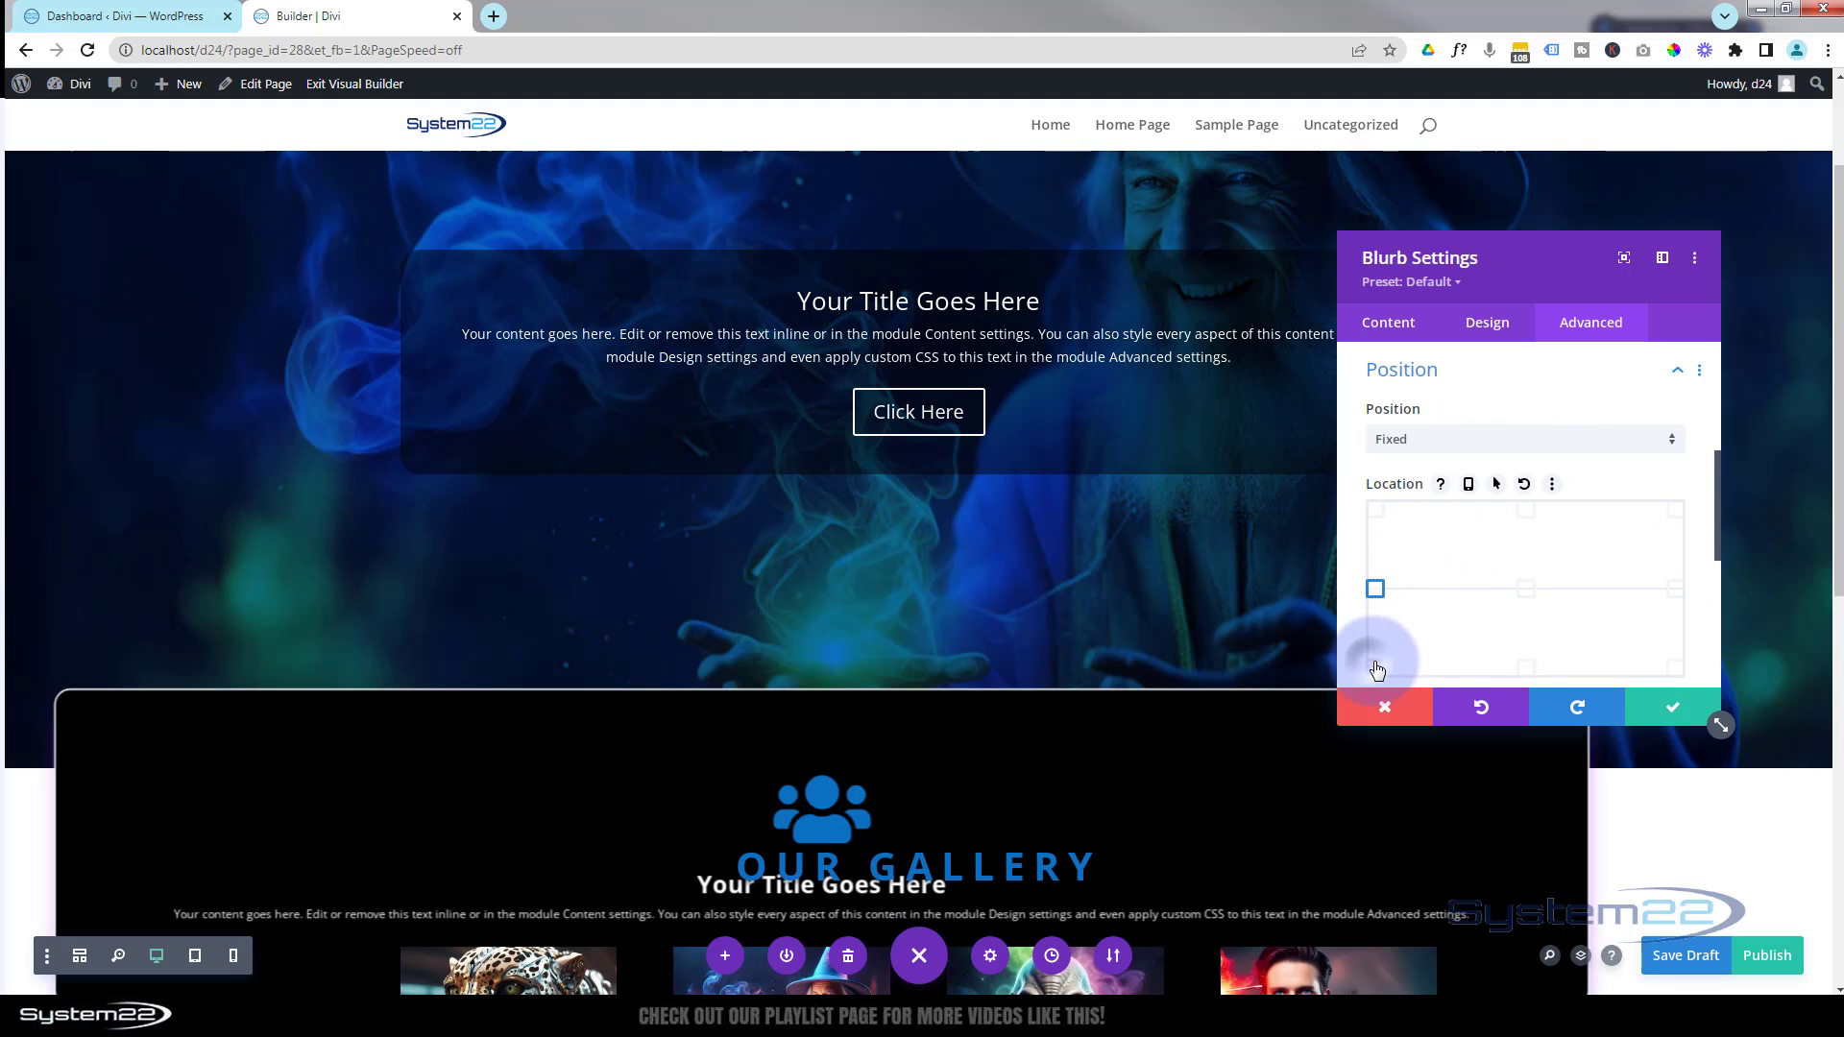
click(1526, 668)
click(1675, 667)
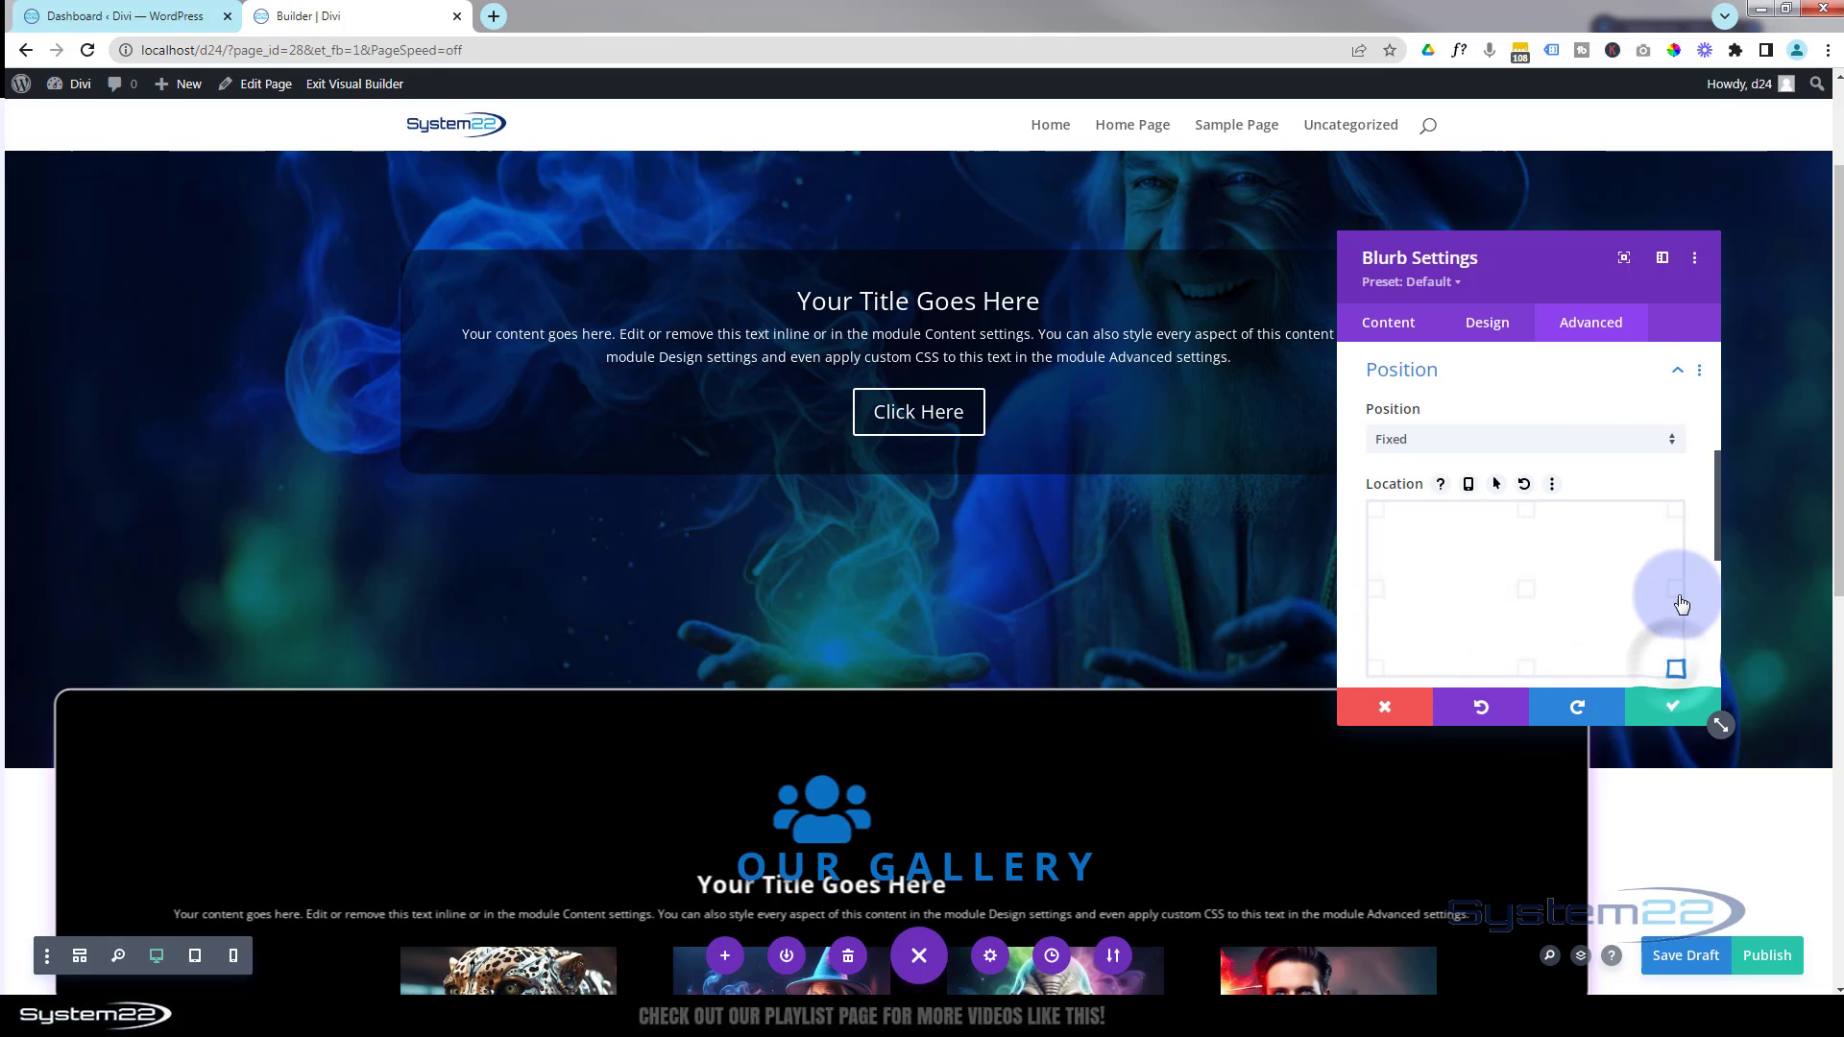
click(1679, 596)
click(1528, 528)
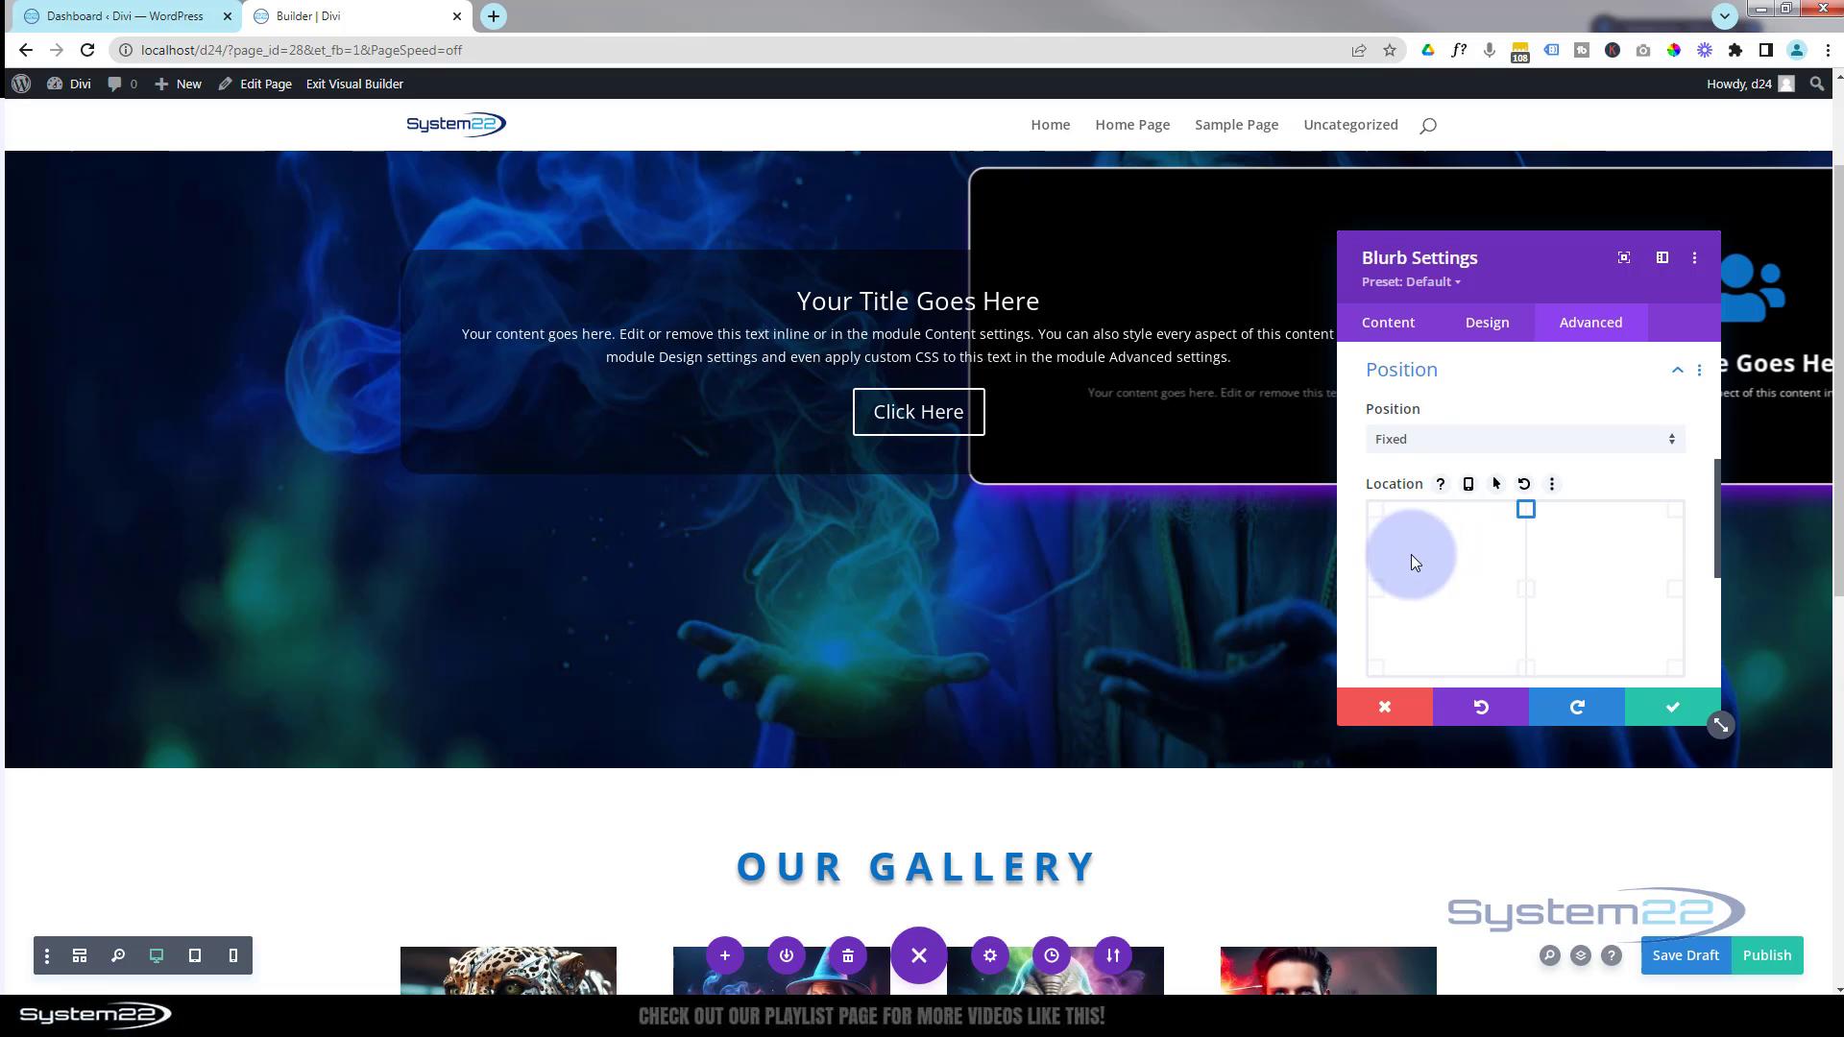
click(1433, 442)
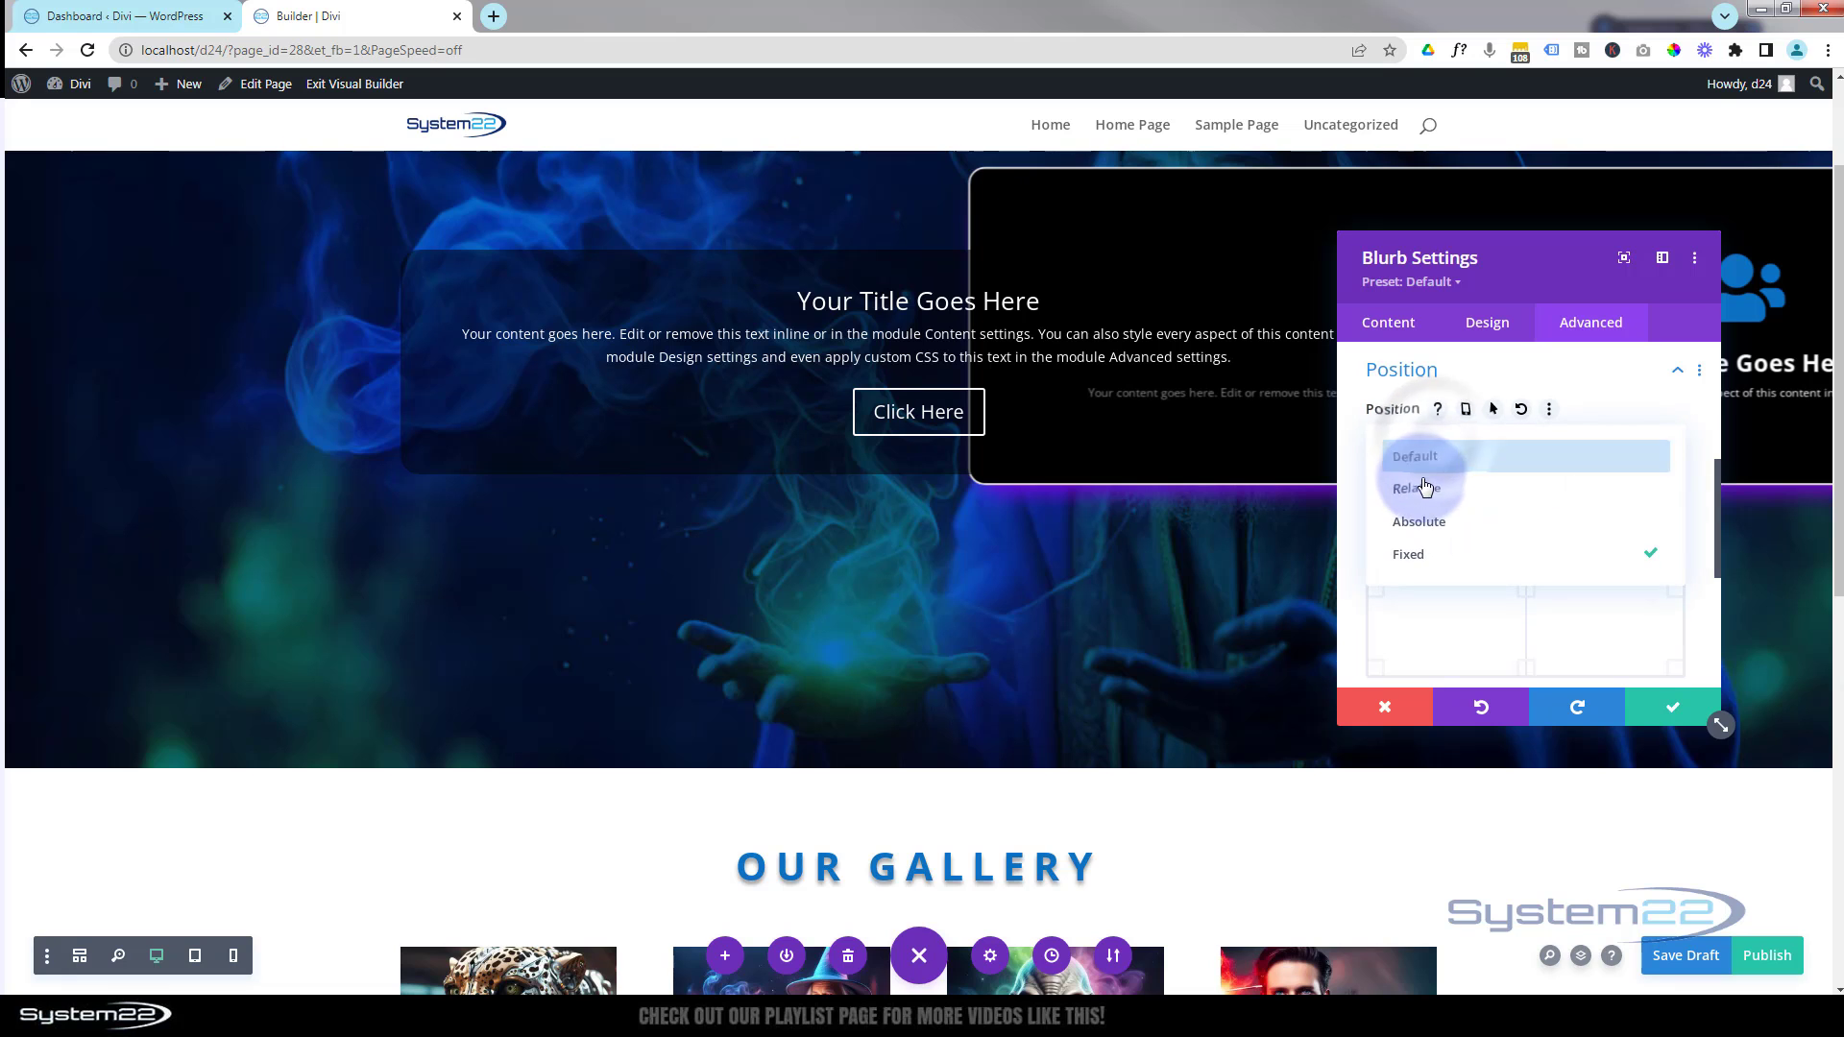
click(1422, 462)
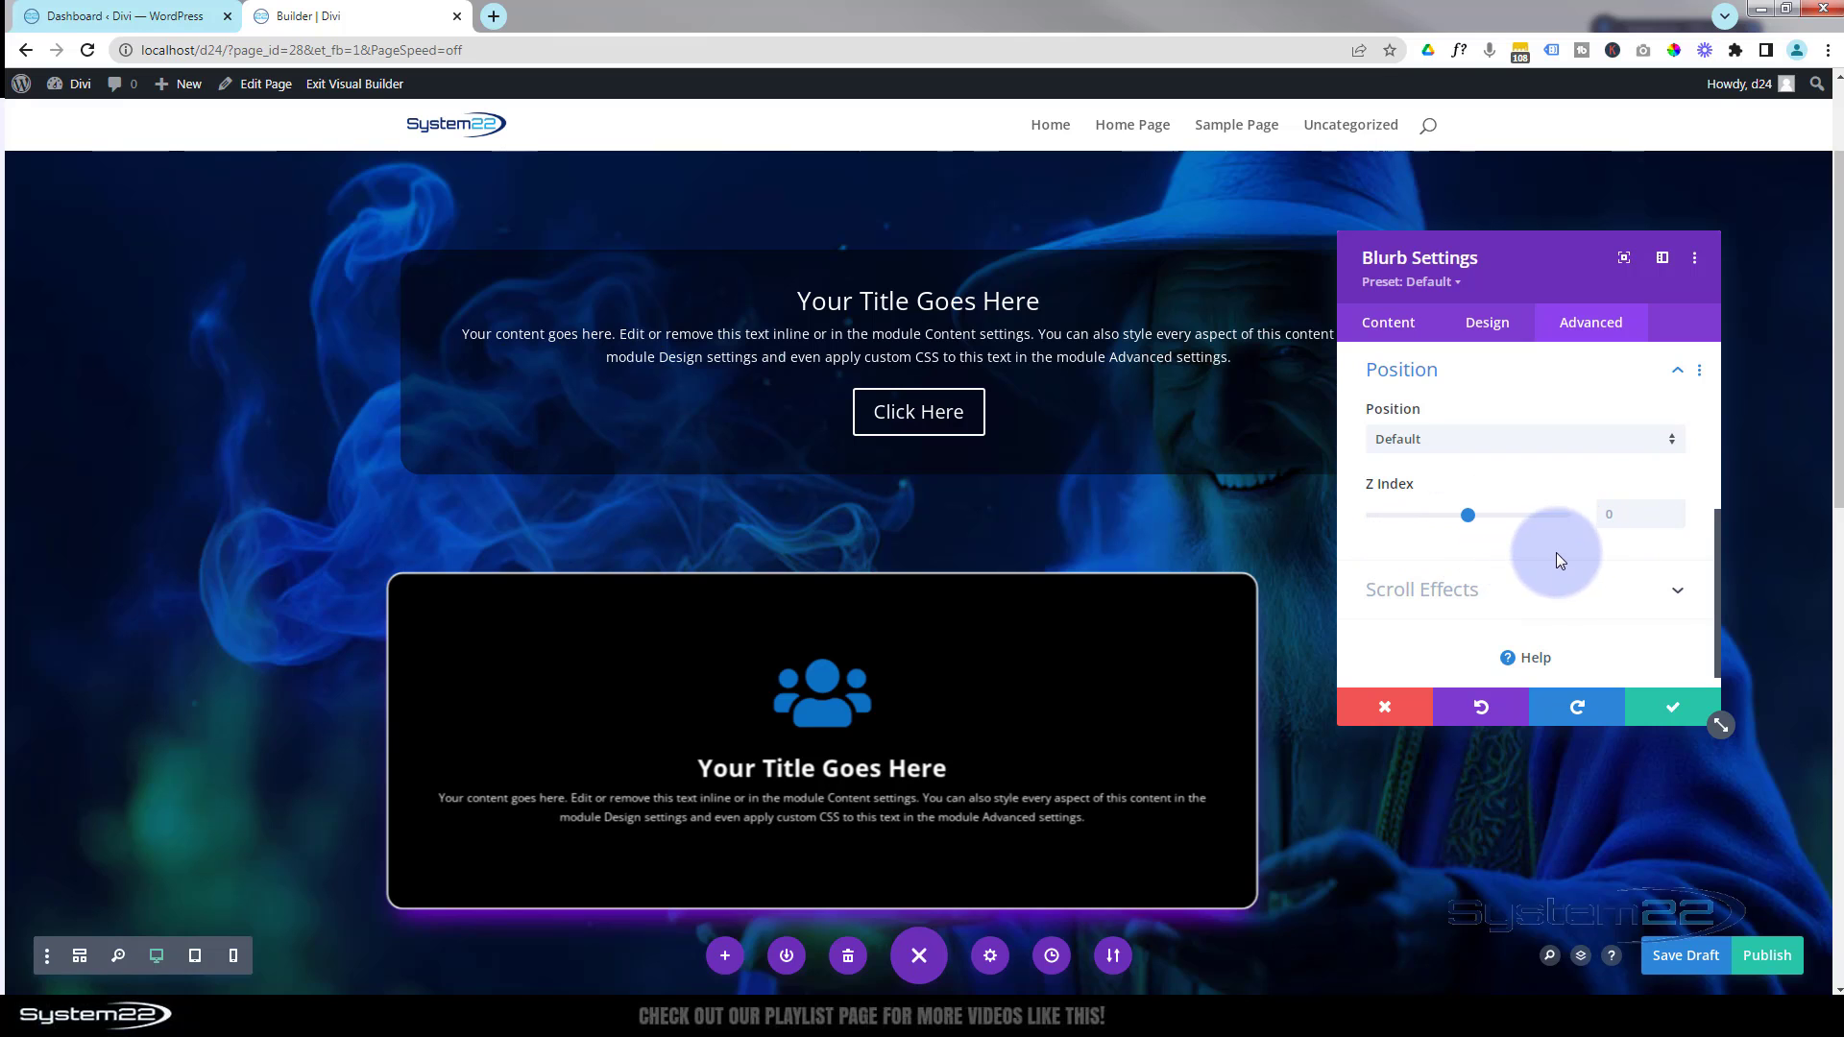
Expand the blurb's Scroll Effects settings and review the sticky position, scroll transform effects and motion effect trigger options
click(1522, 587)
scroll(1628, 618, down, 2)
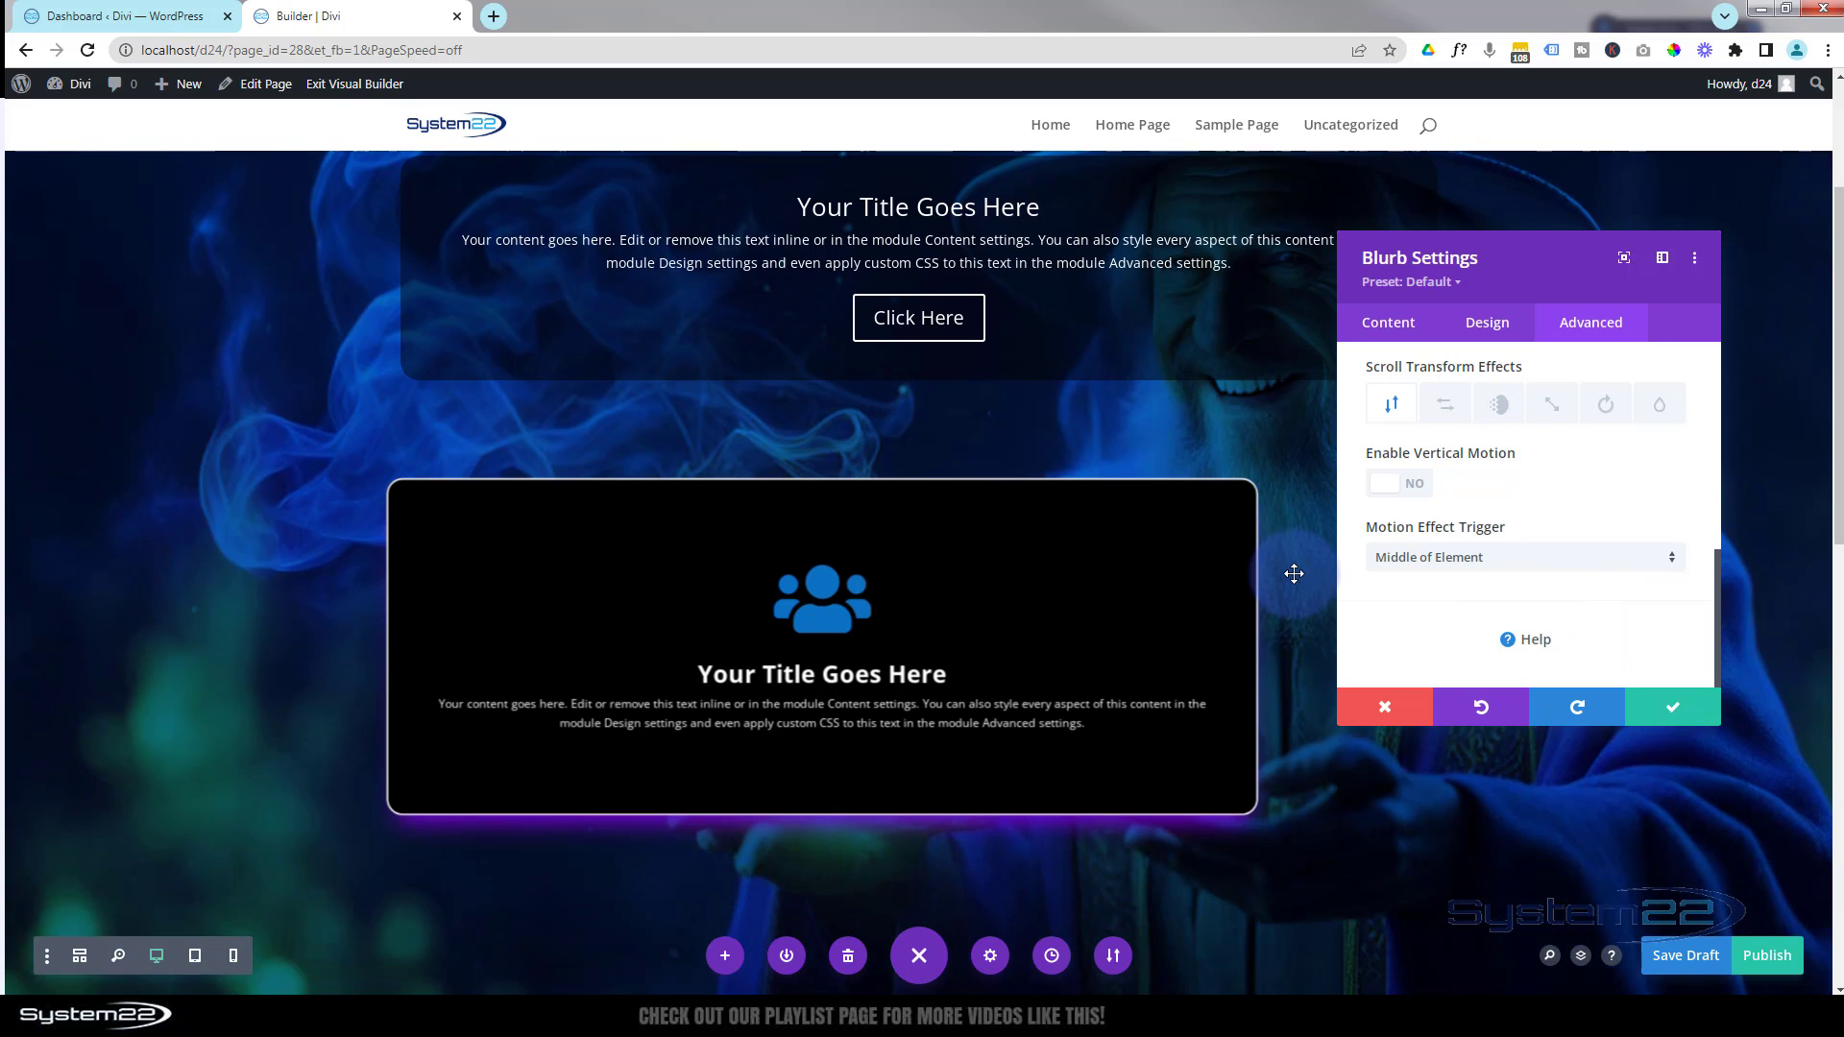
scroll(1290, 577, down, 3)
scroll(1294, 573, up, 2)
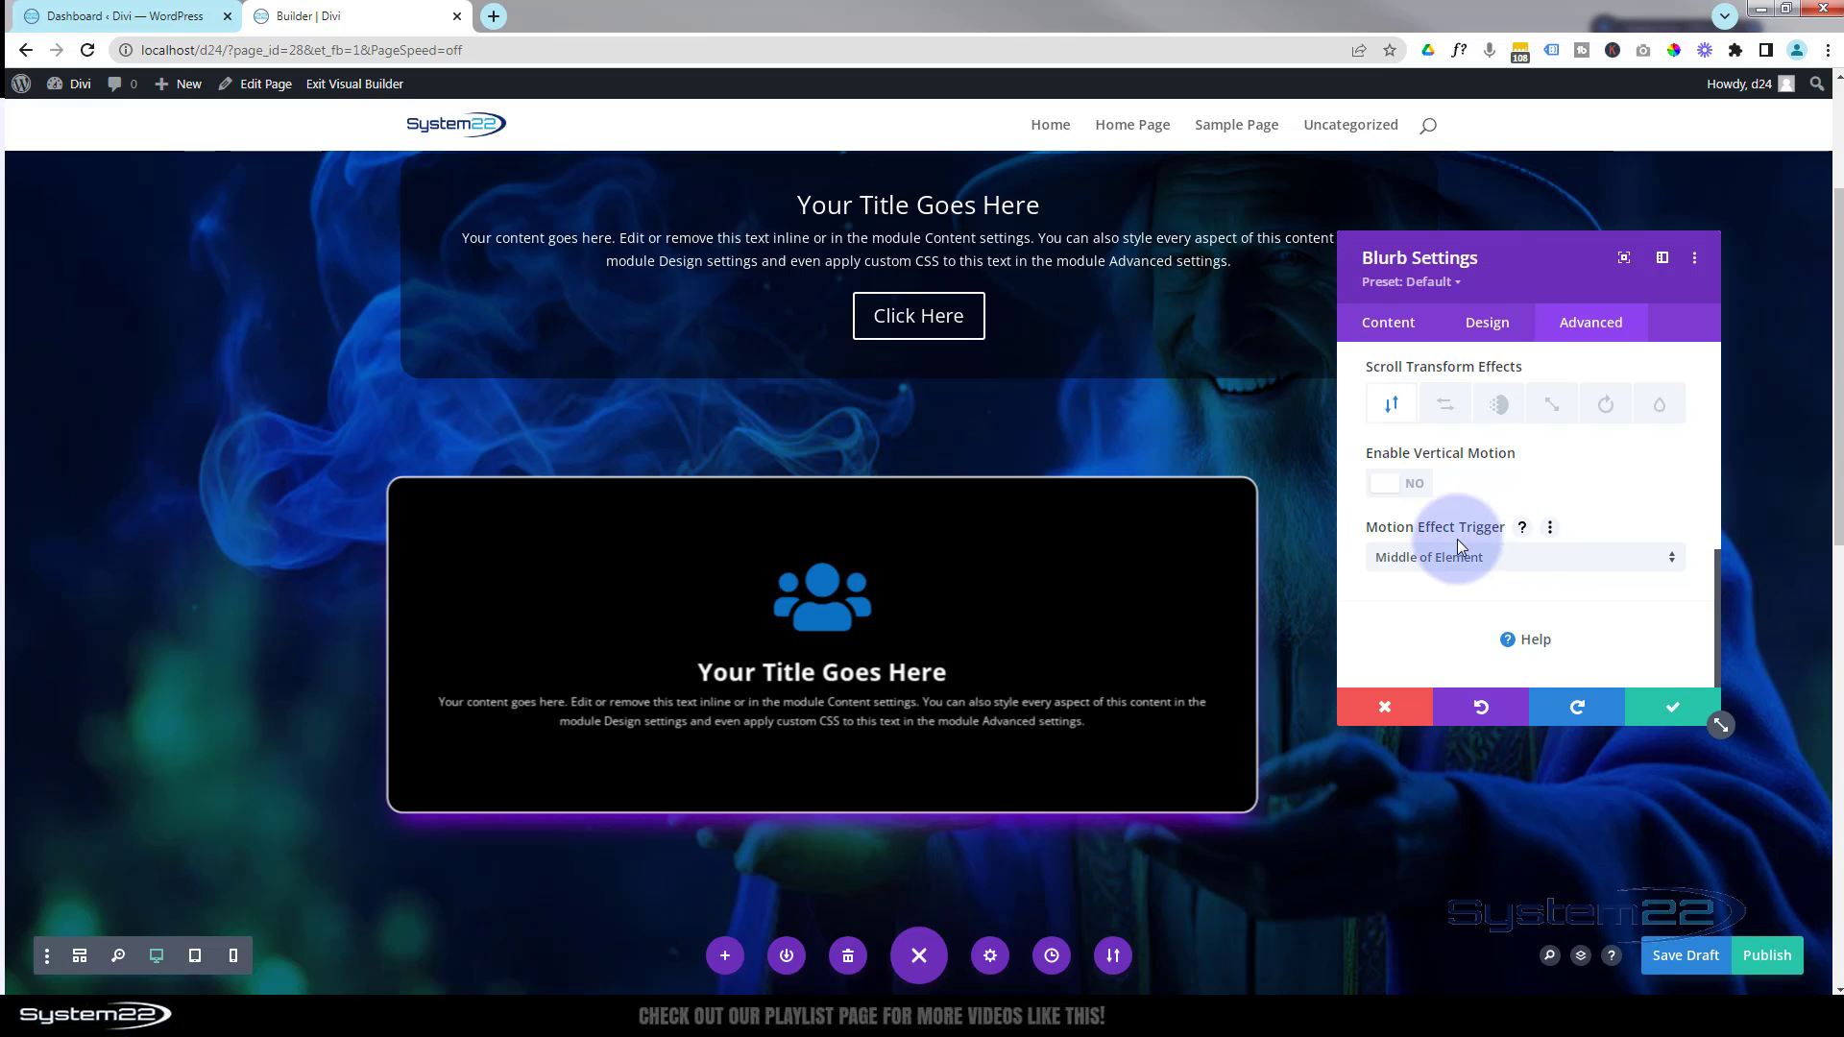
scroll(1510, 523, up, 2)
scroll(1511, 519, up, 5)
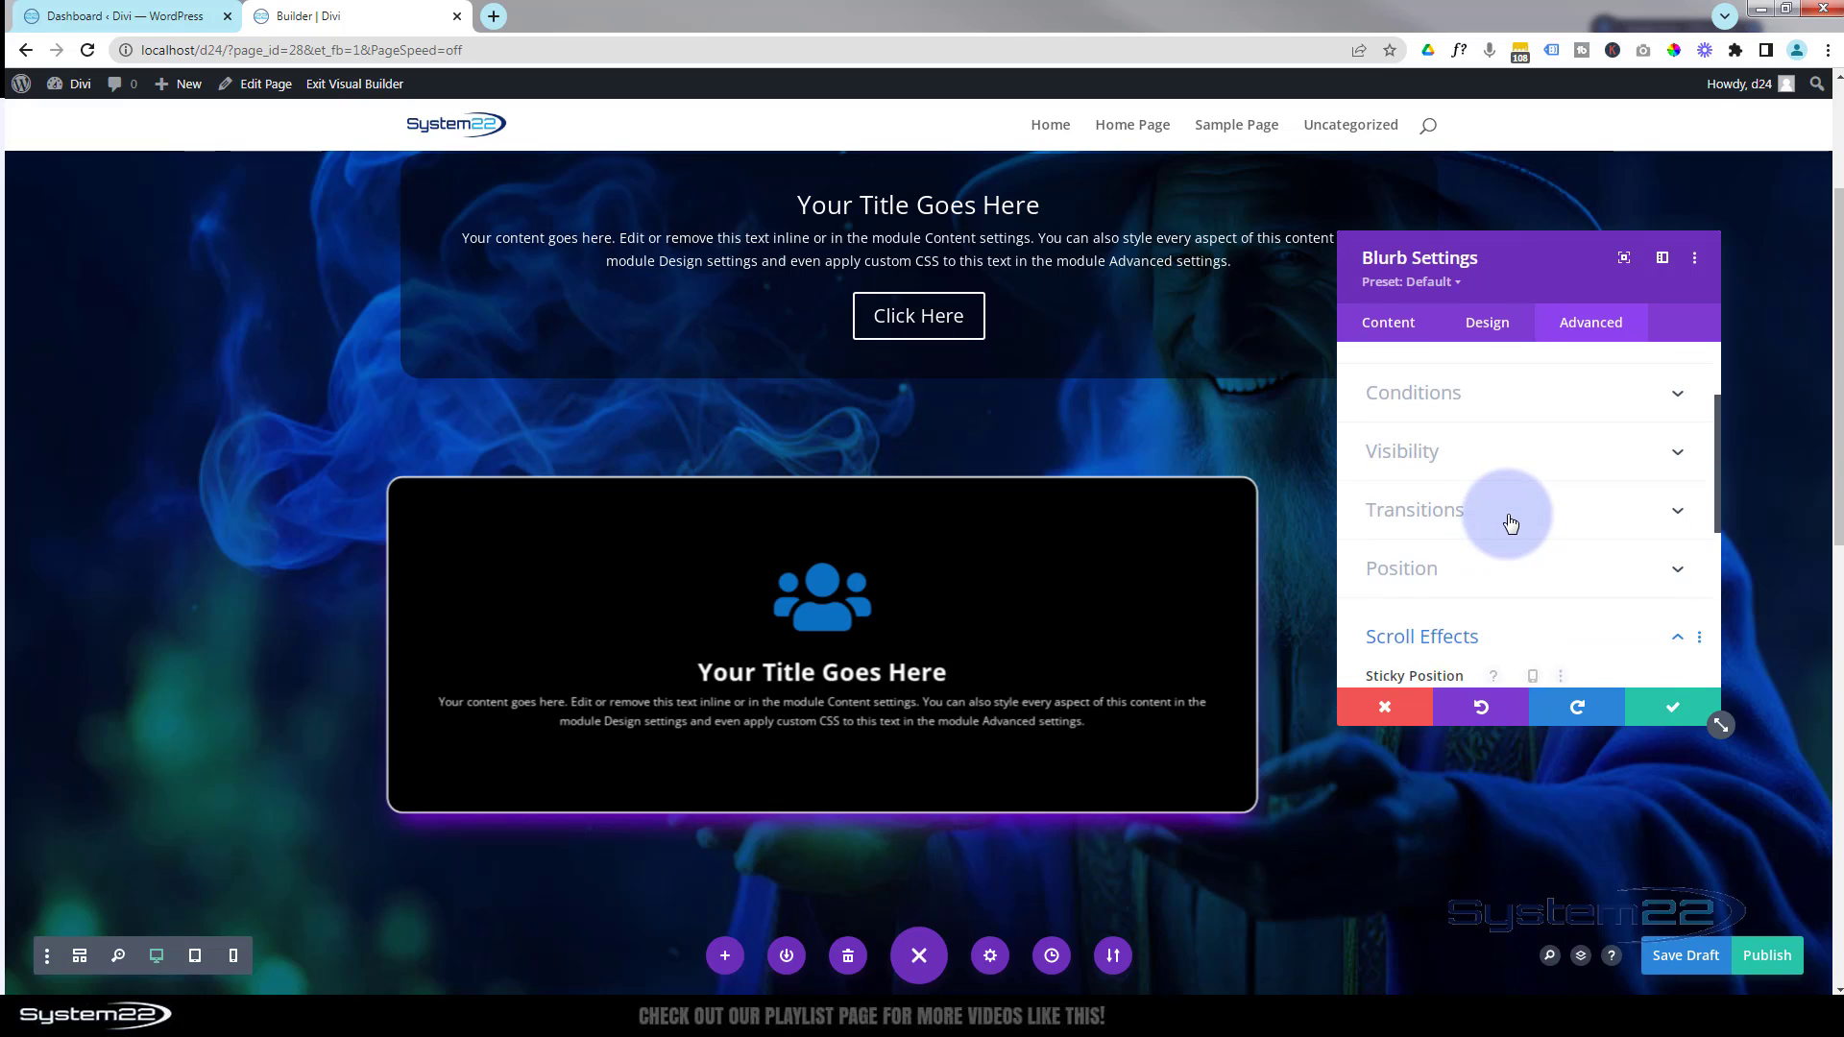
Return to the blurb's content settings, save the module's changes and save the page as a draft
drag(1531, 279, 1269, 306)
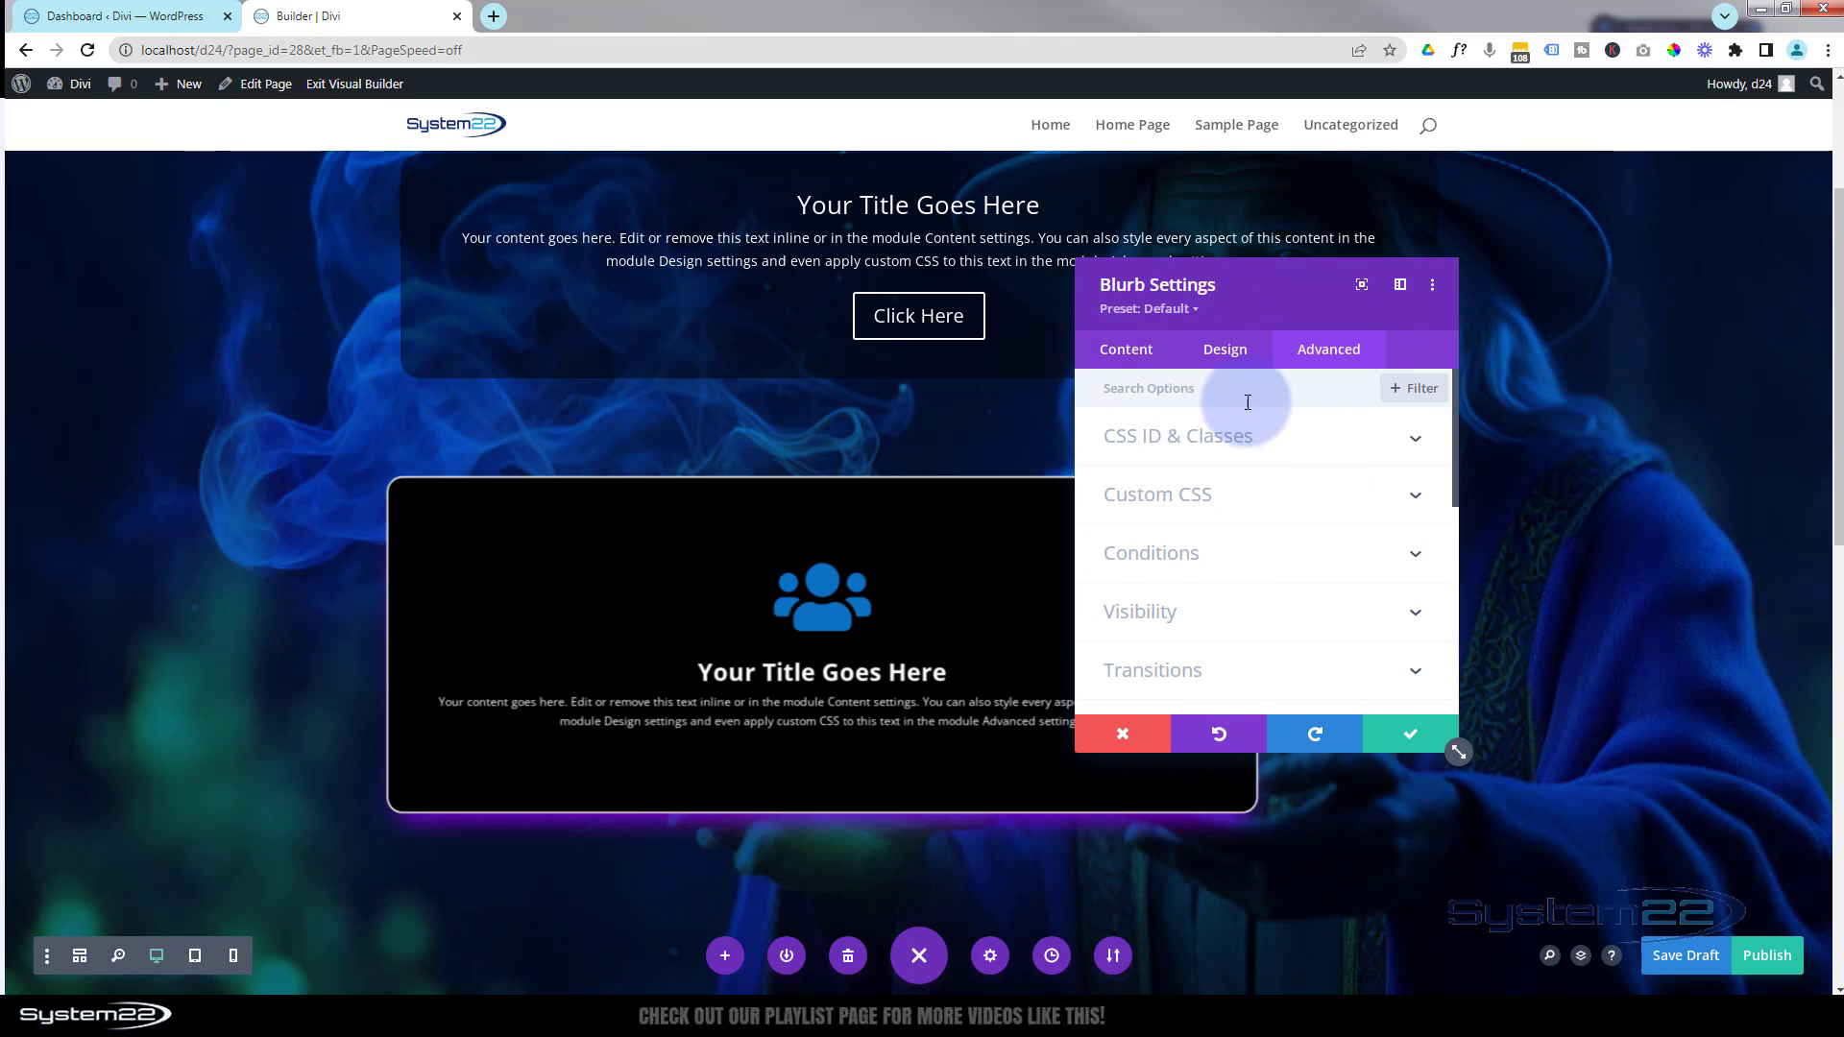
click(1218, 352)
click(1149, 351)
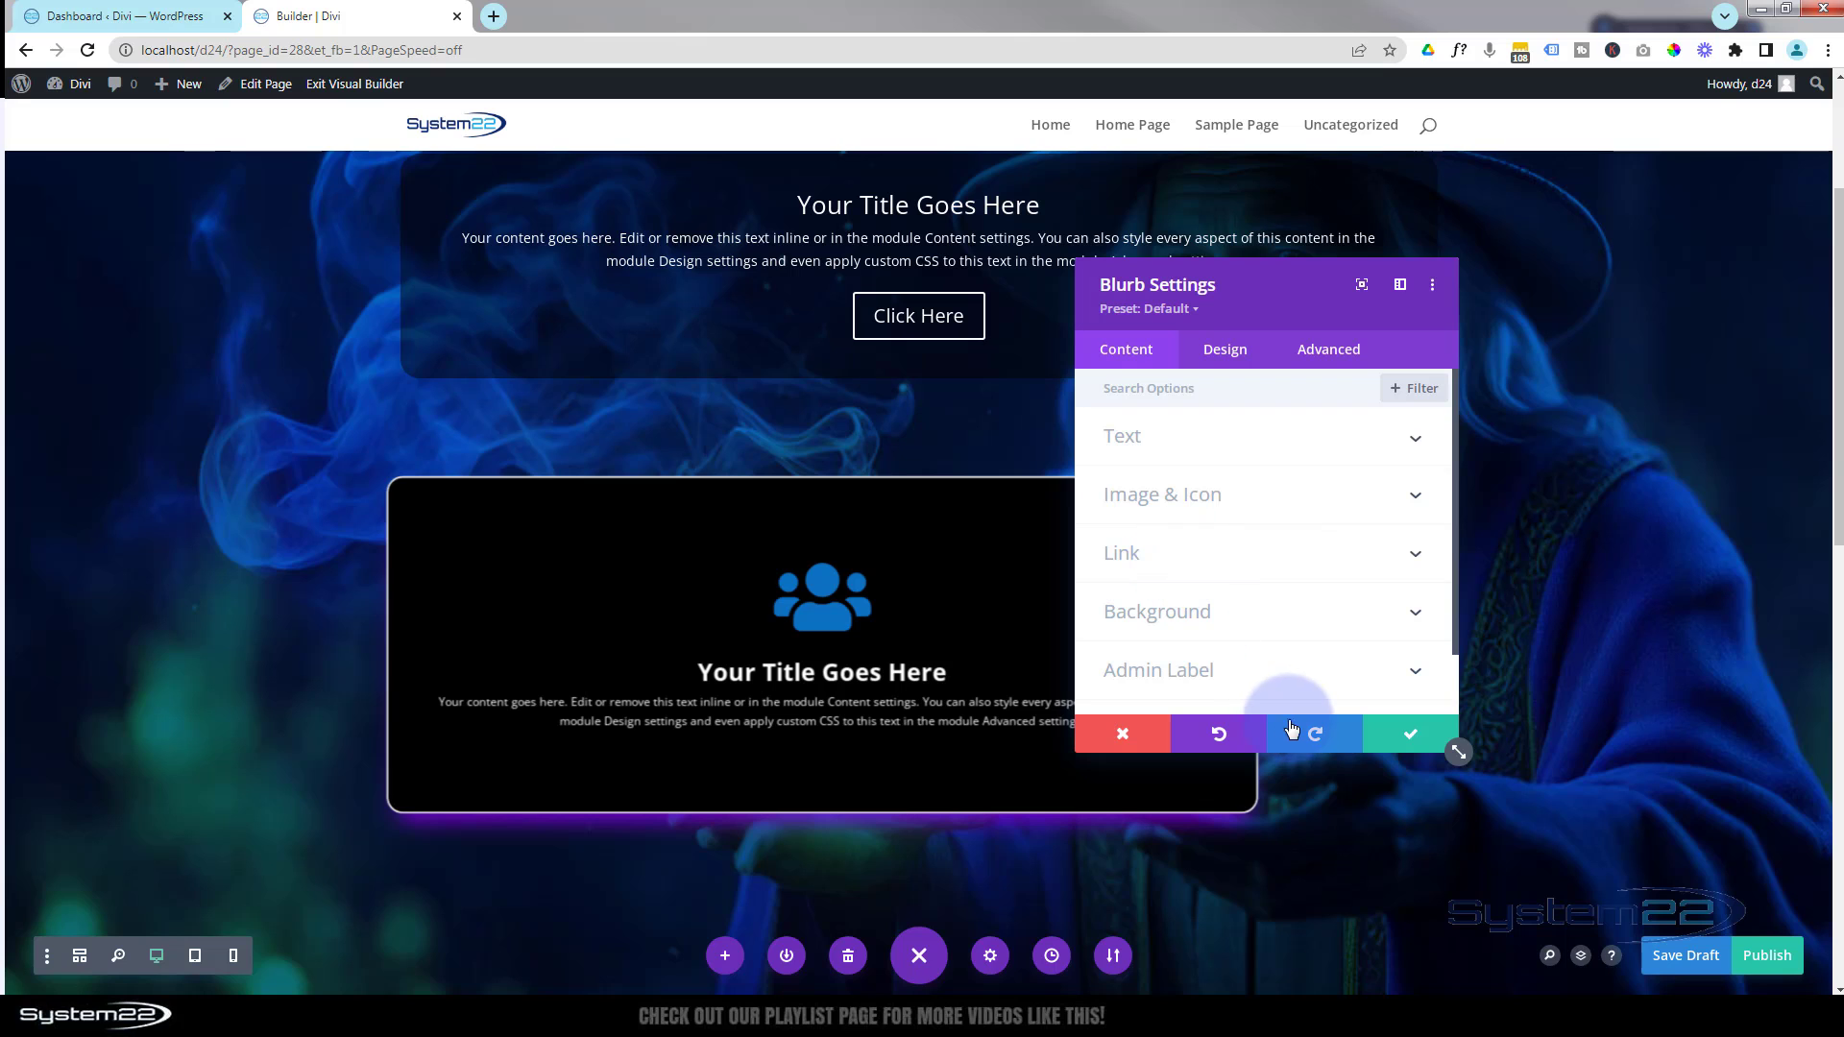
click(1416, 742)
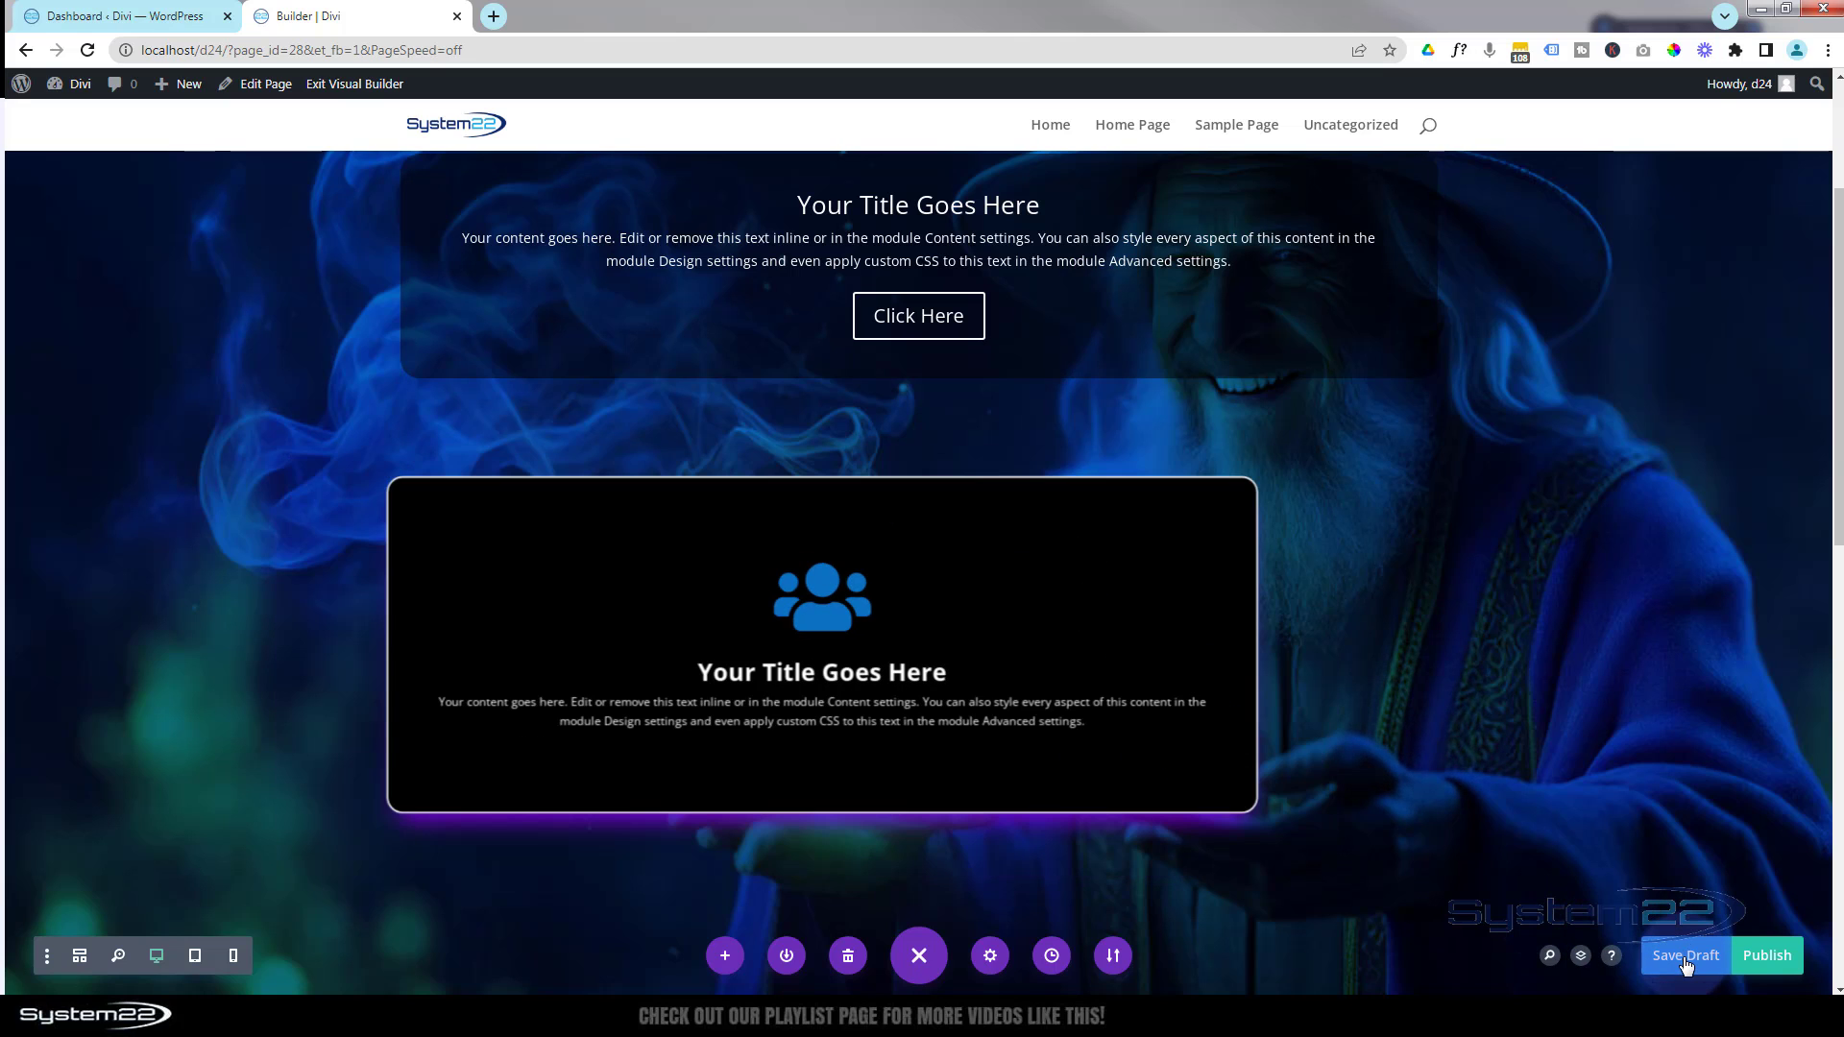
click(1687, 963)
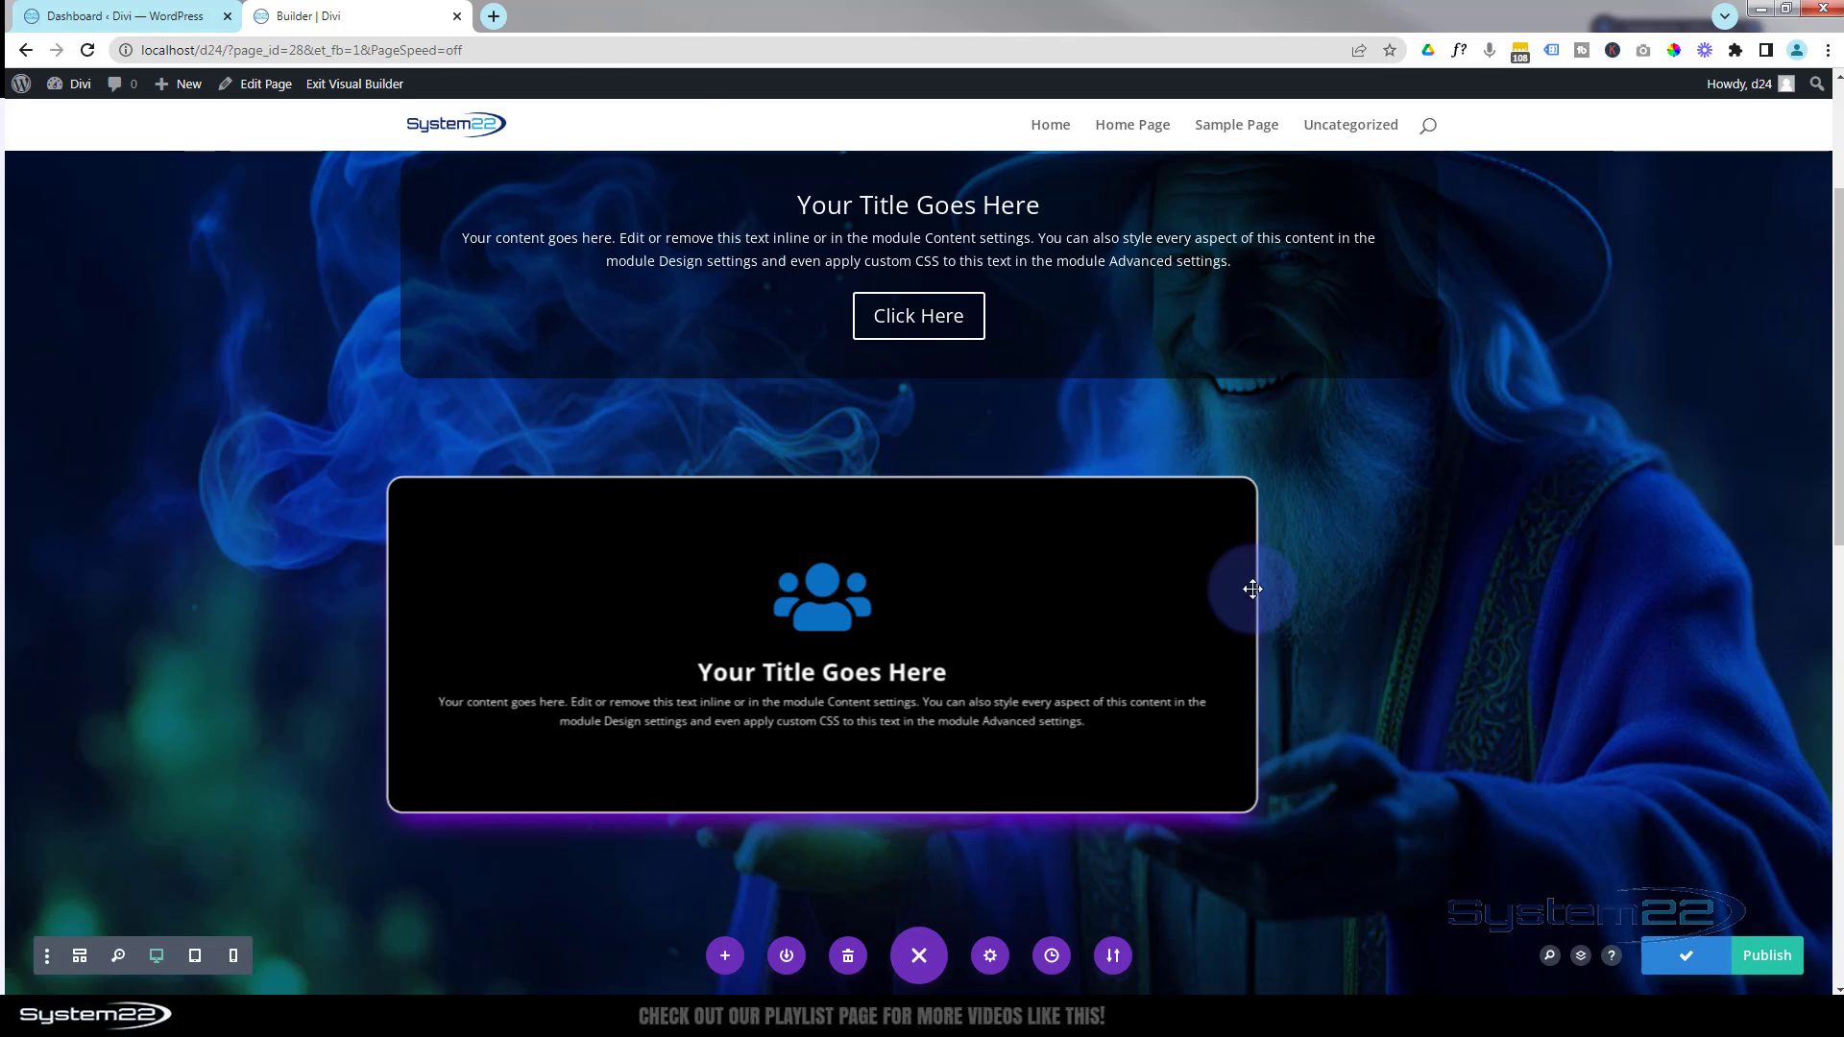
Exit the visual builder and check the finished page, including the blurb's hover background
click(355, 84)
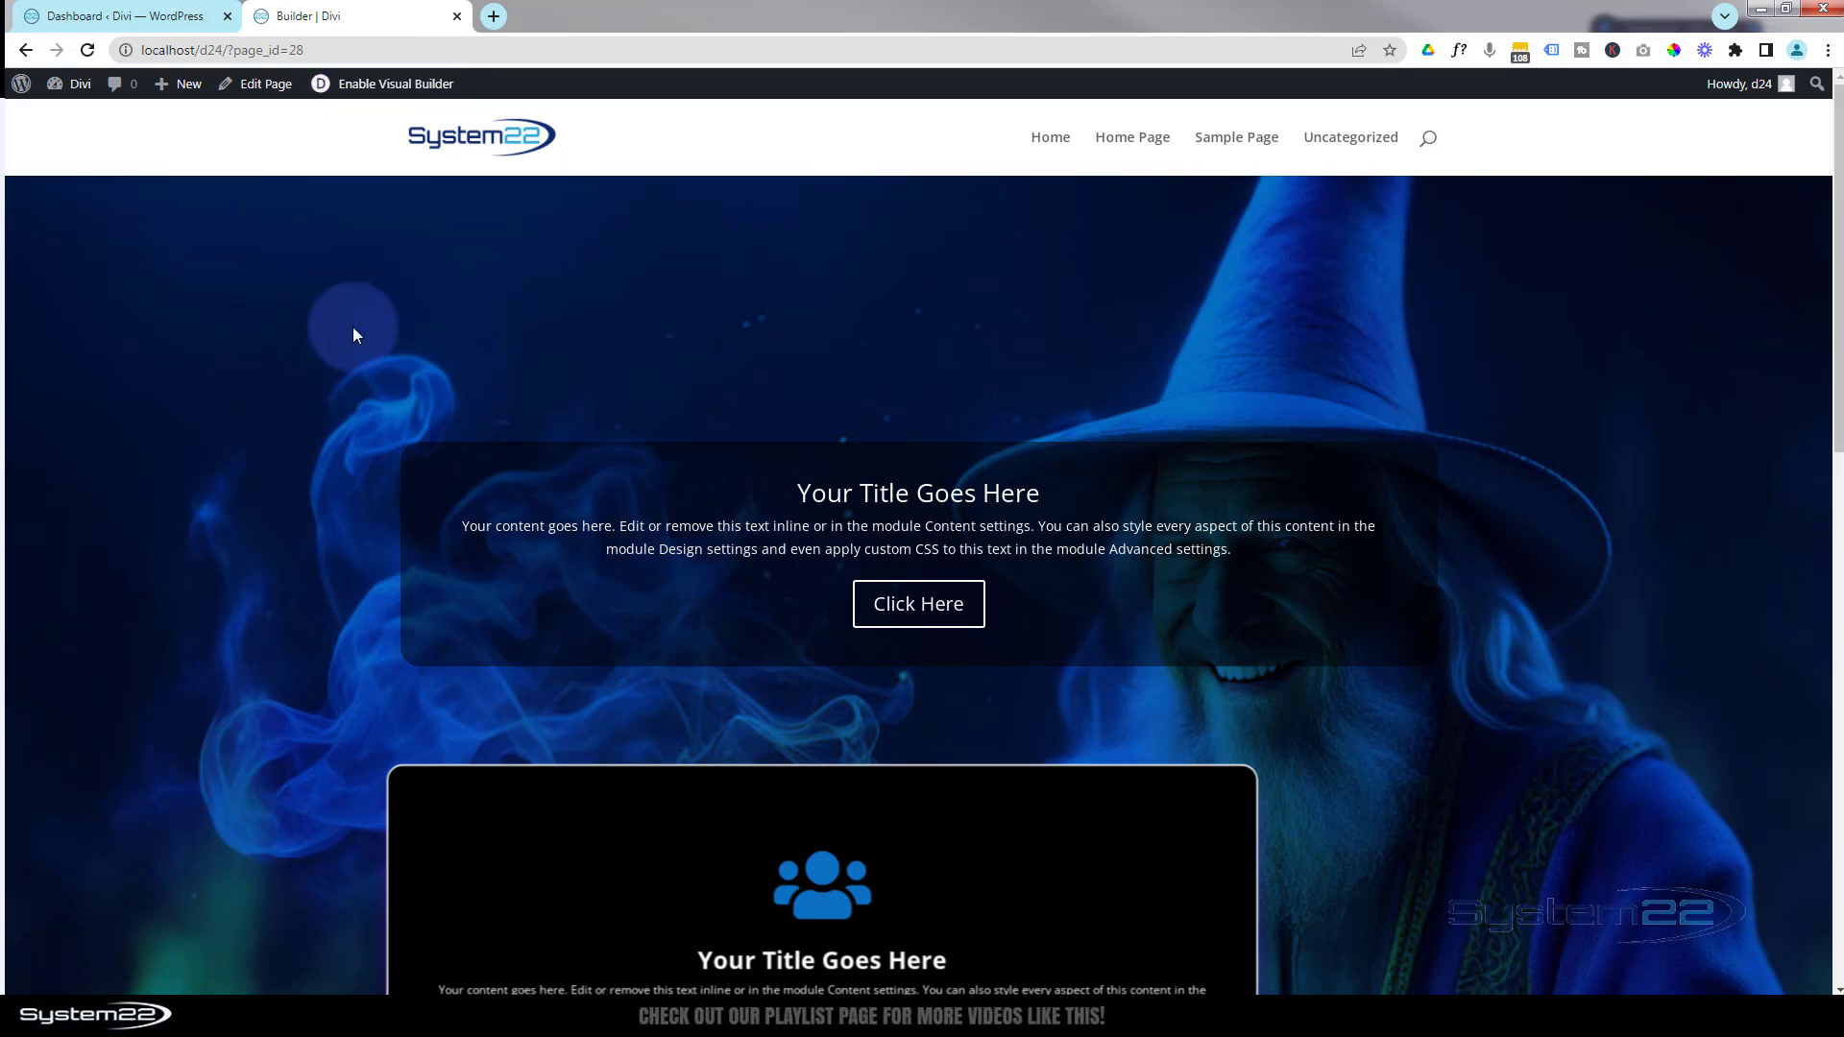
scroll(348, 298, down, 4)
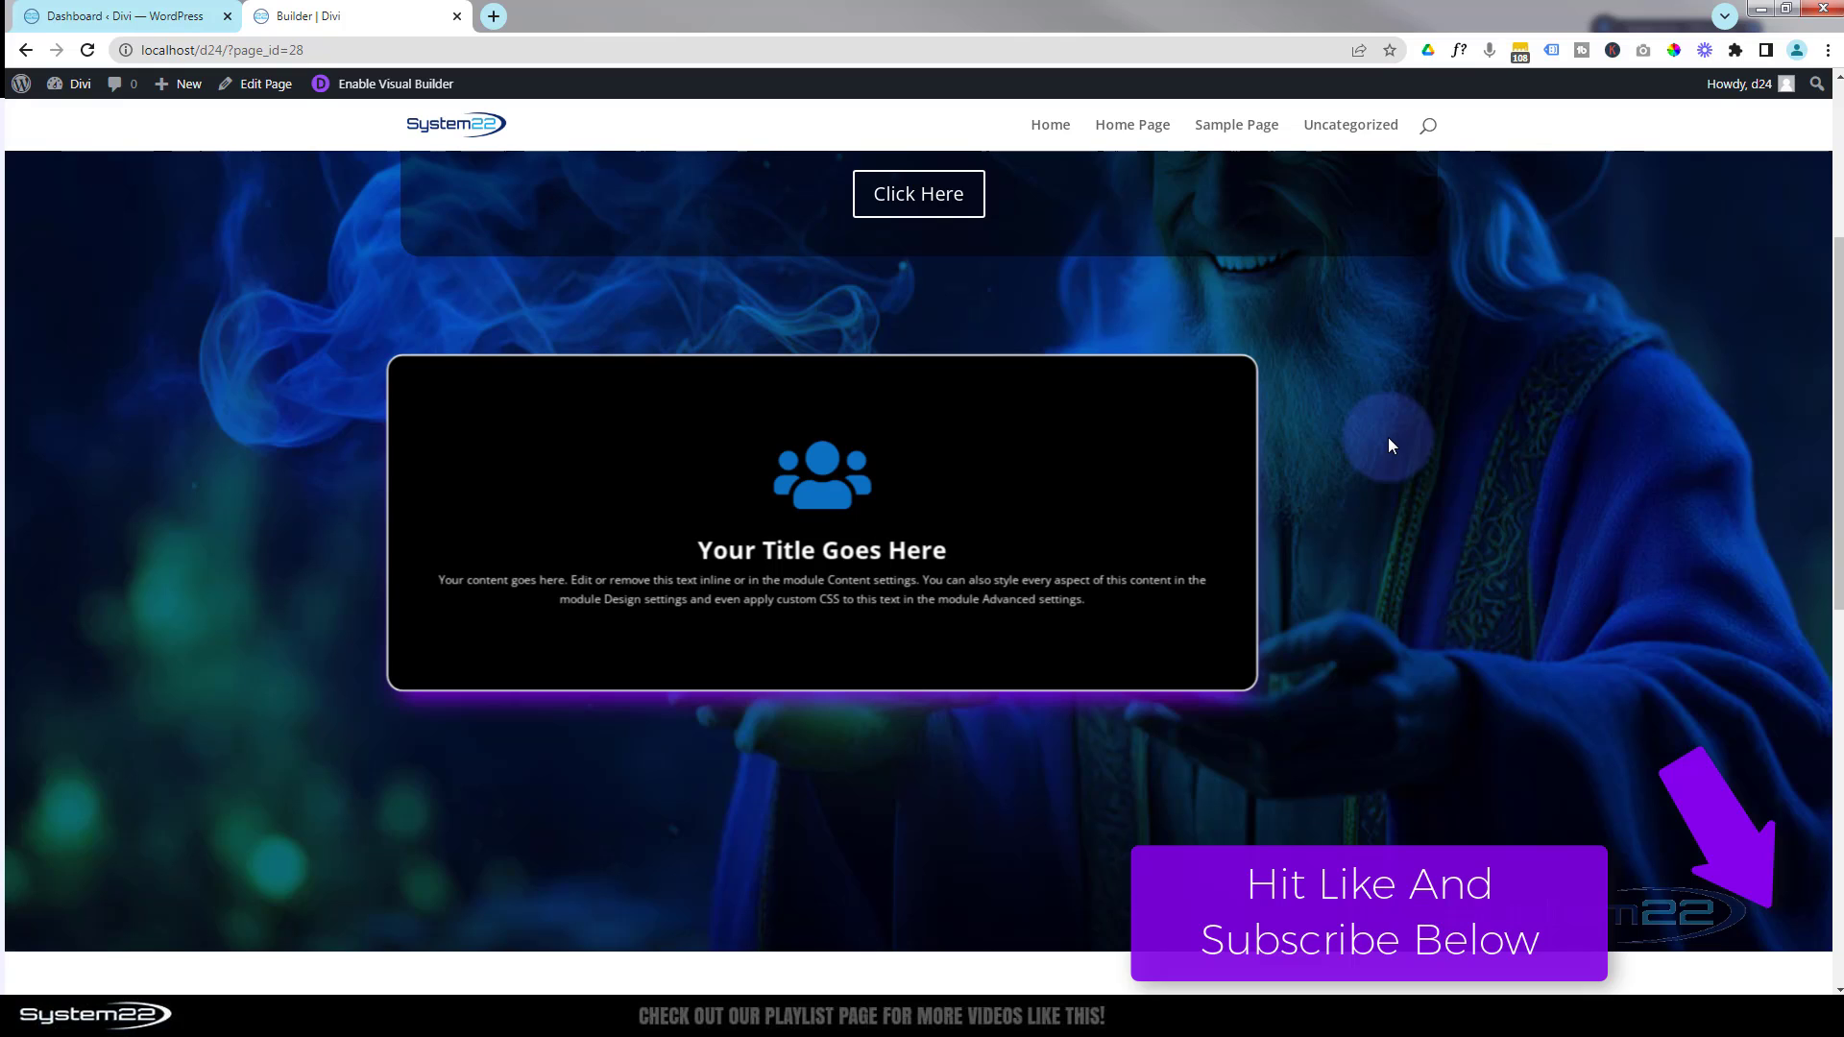
scroll(1375, 549, up, 4)
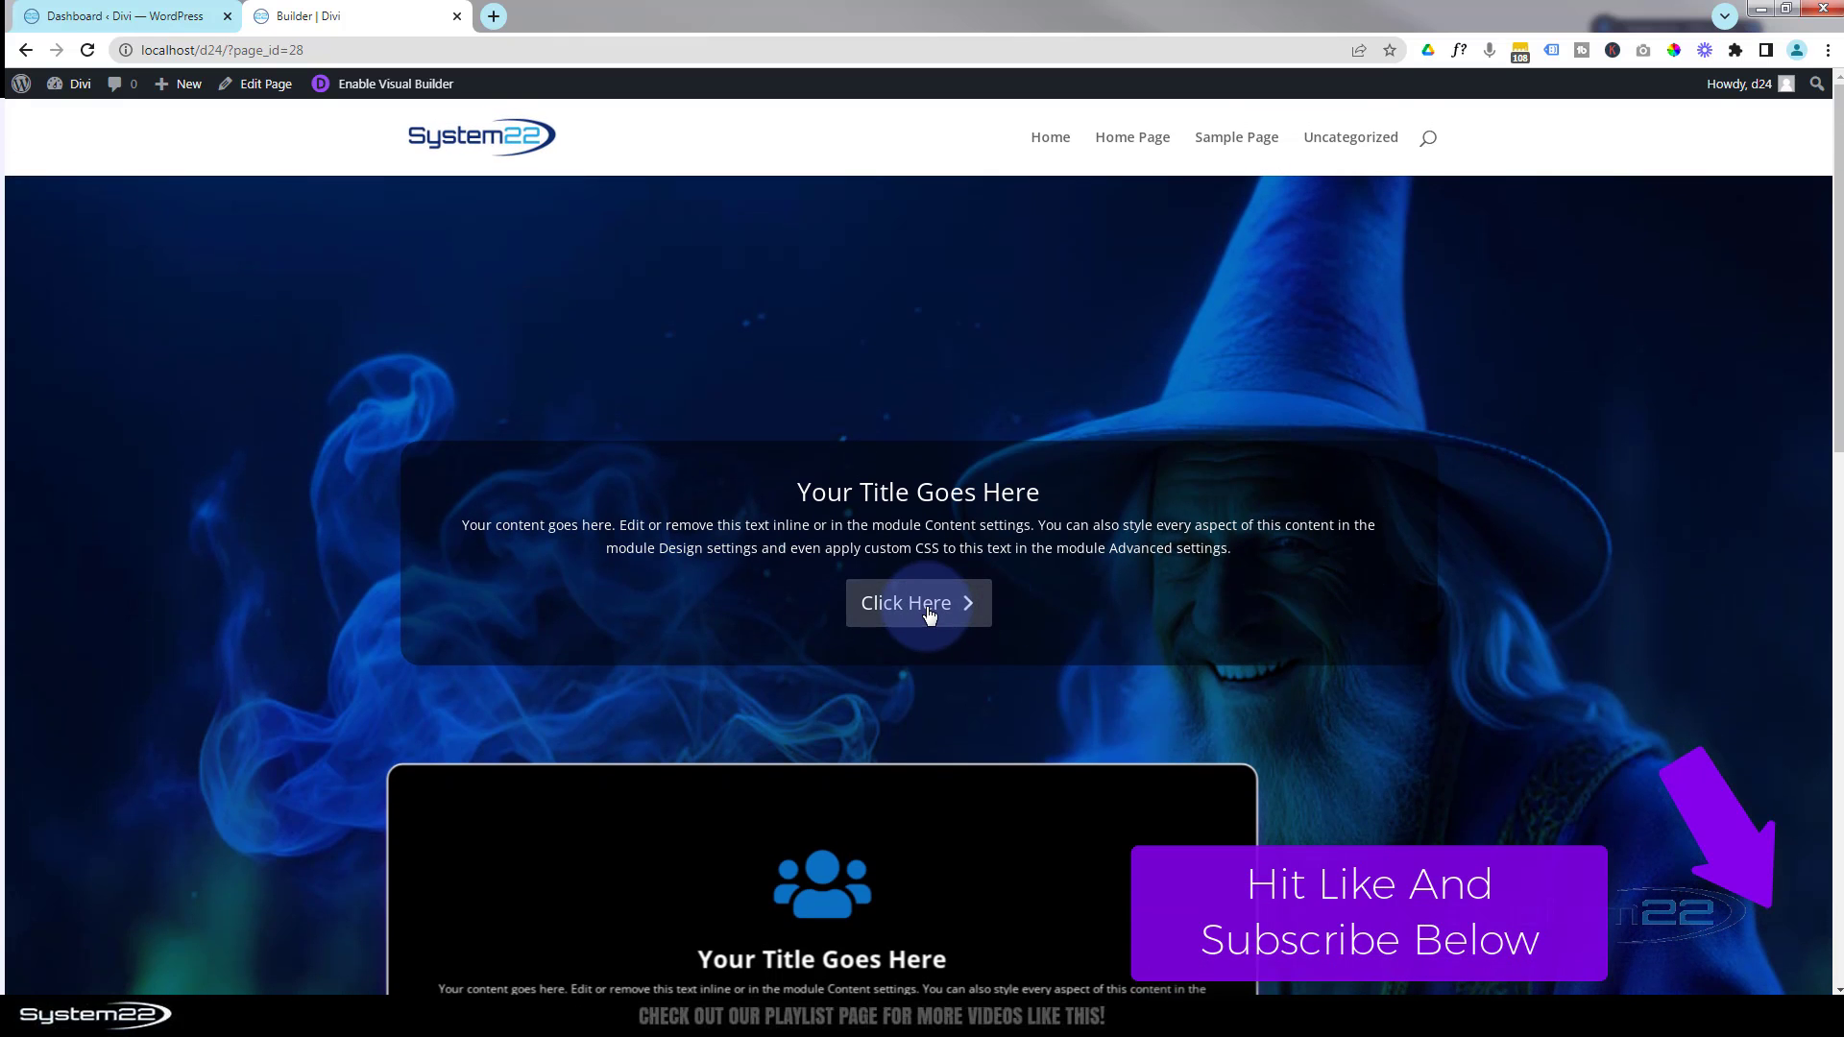
scroll(930, 613, down, 4)
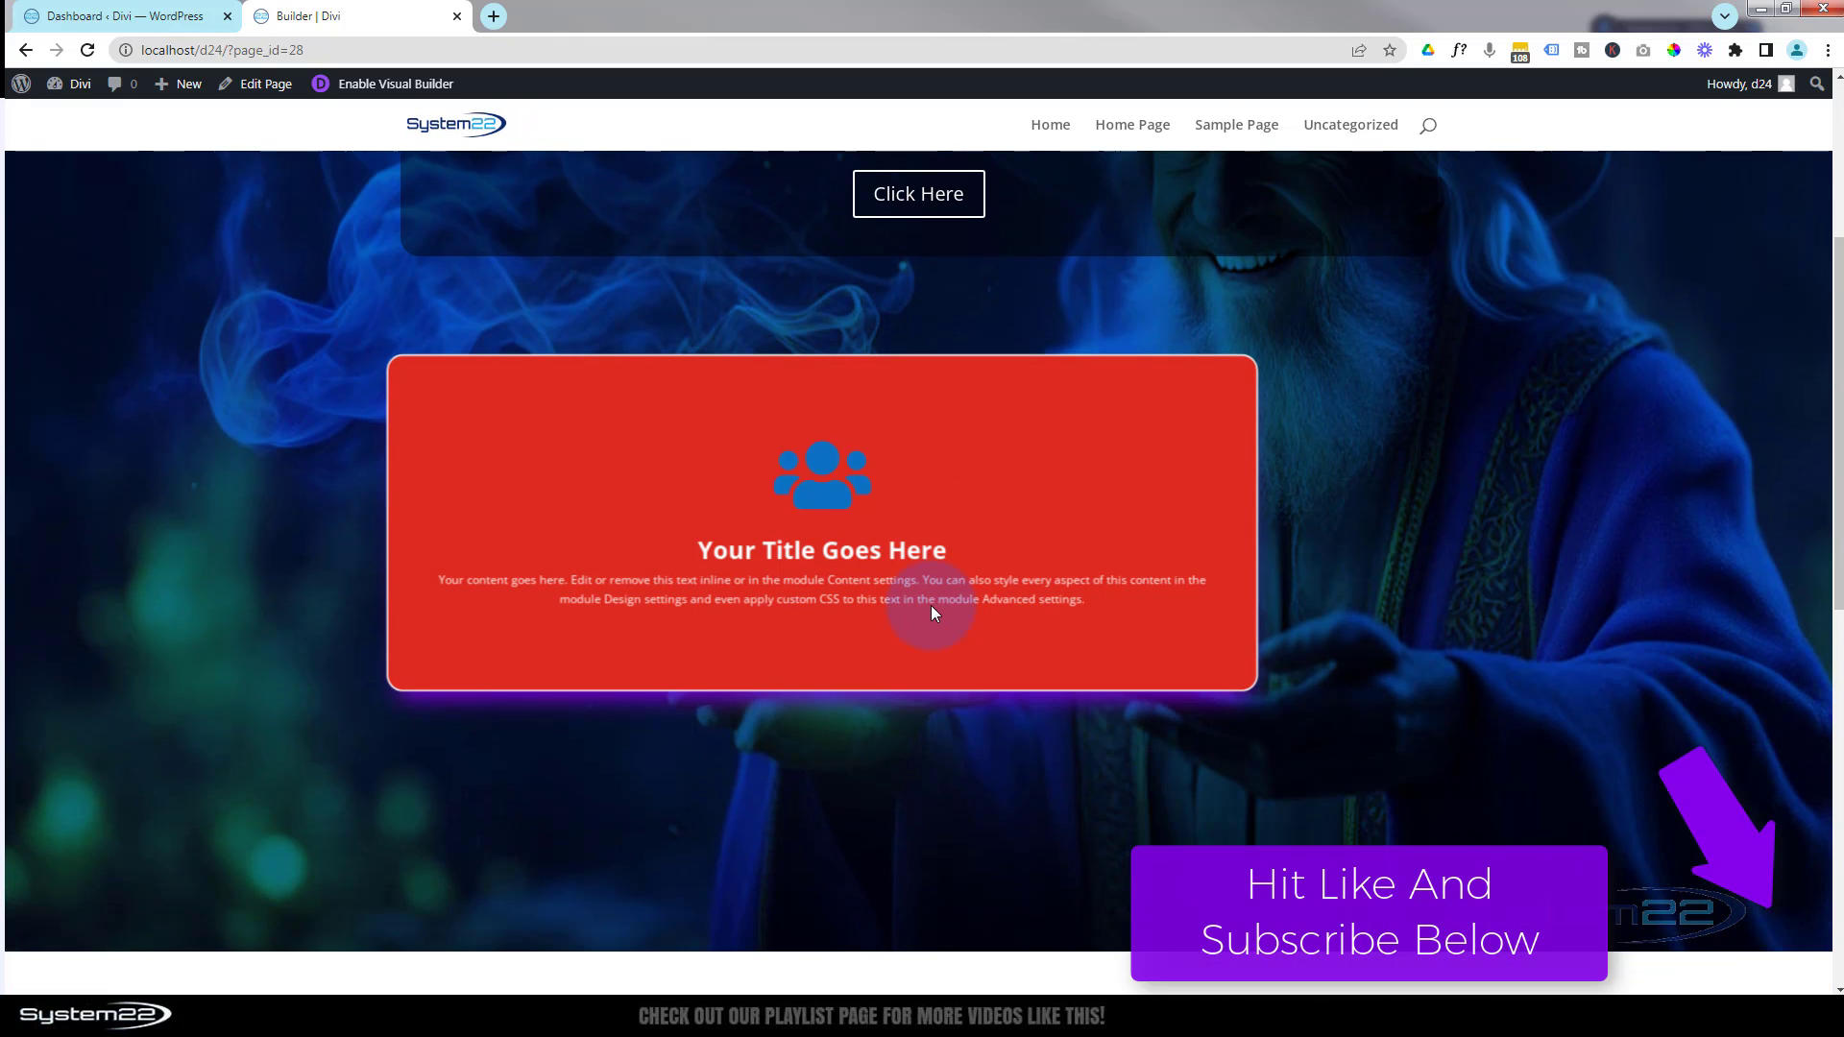